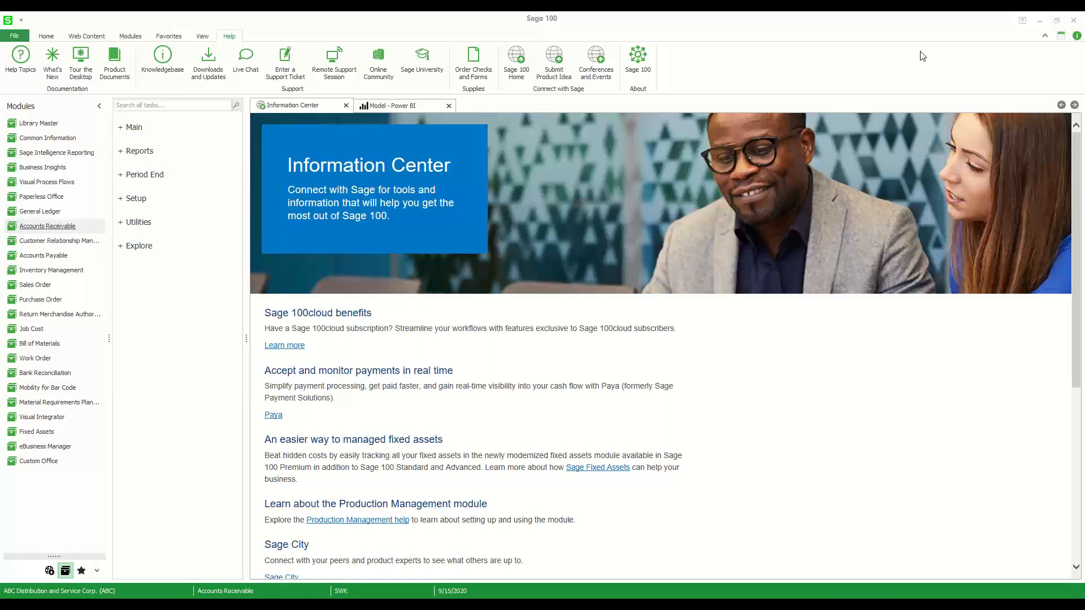
Examine the Explore views offered in the Accounts Payable and Accounts Receivable modules, accepting the accounting date for Accounts Payable
click(43, 257)
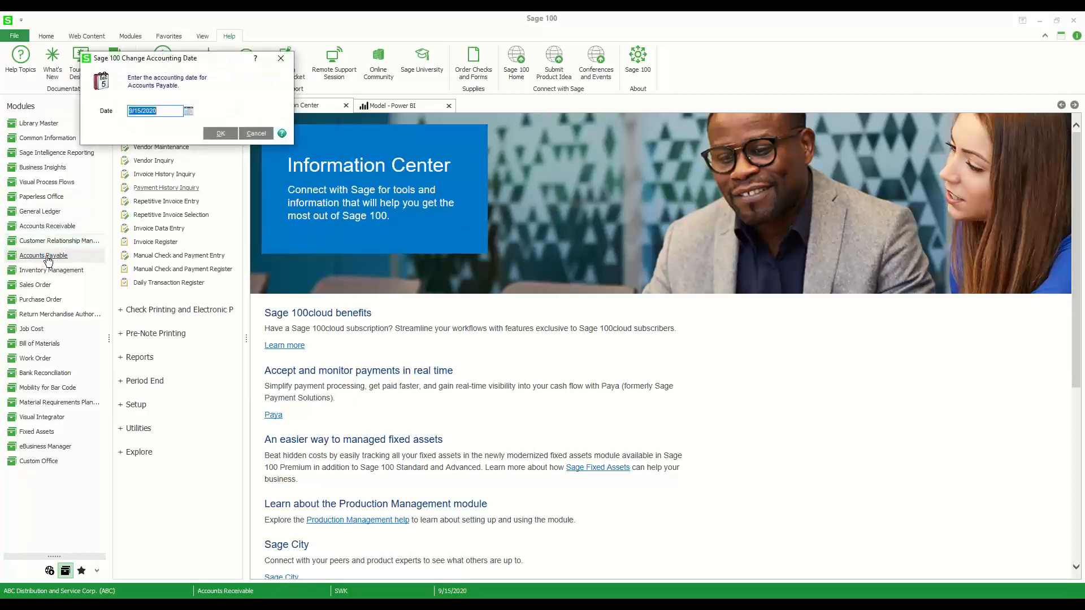
click(220, 133)
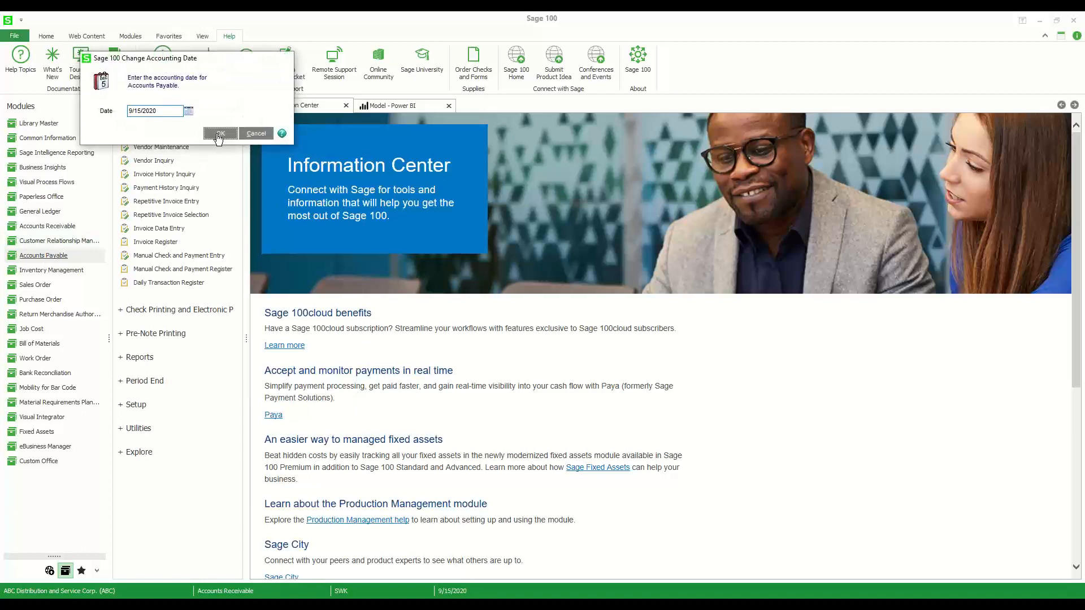
click(148, 457)
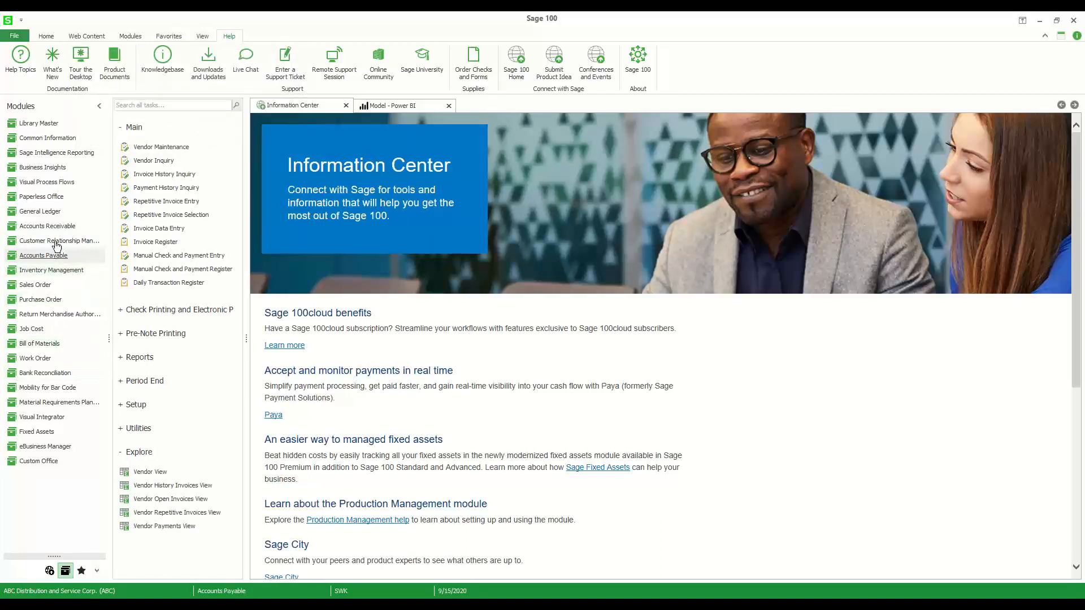
click(47, 227)
click(139, 420)
Examine the Explore views of Inventory Management, accepting its accounting date, and the Explorer view list in Business Insights
click(45, 271)
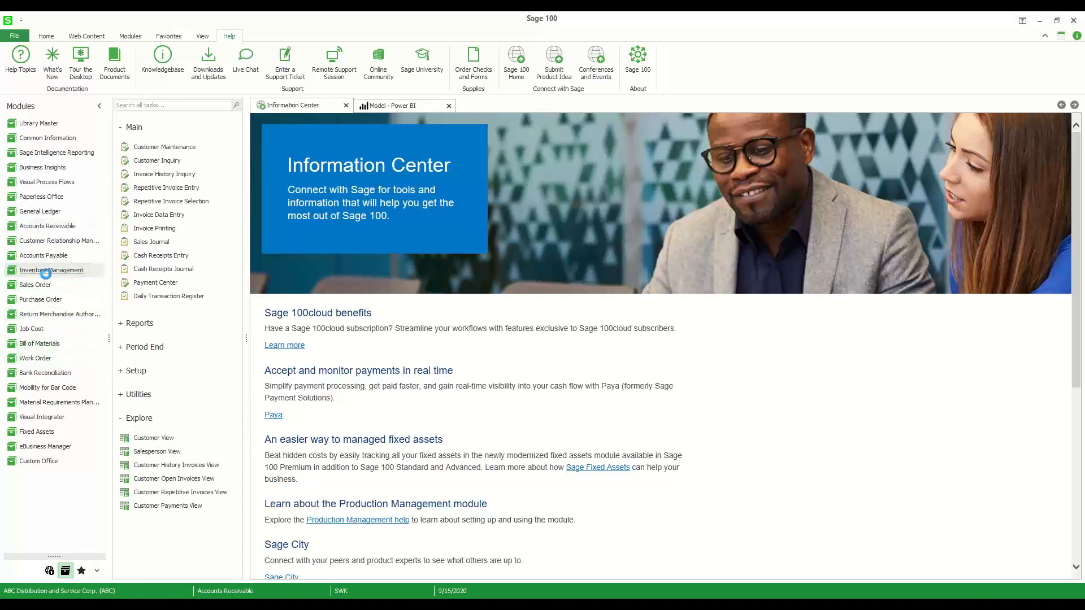
click(219, 132)
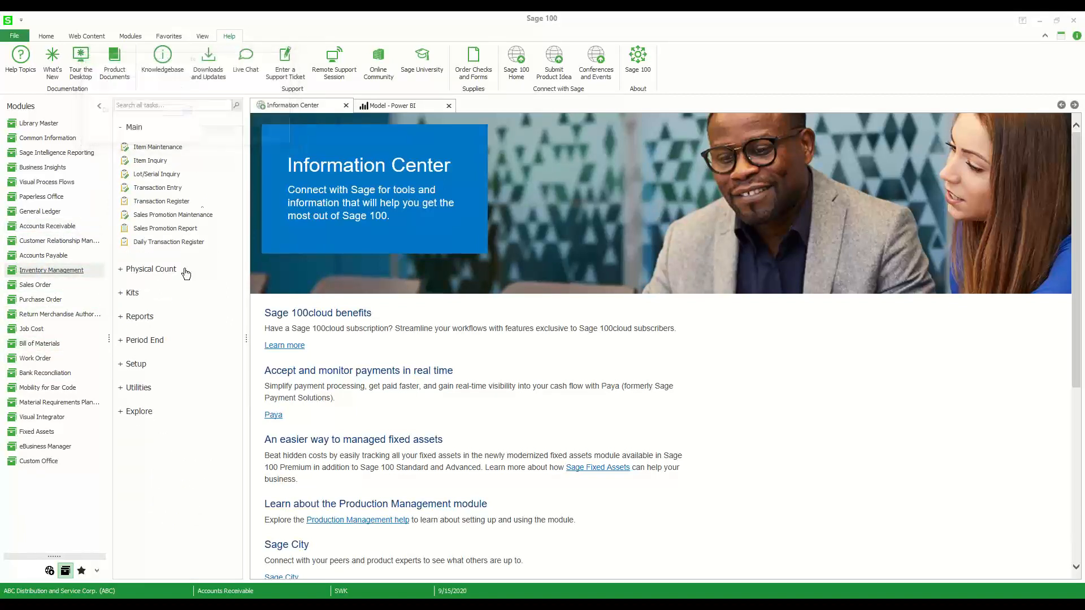
click(151, 410)
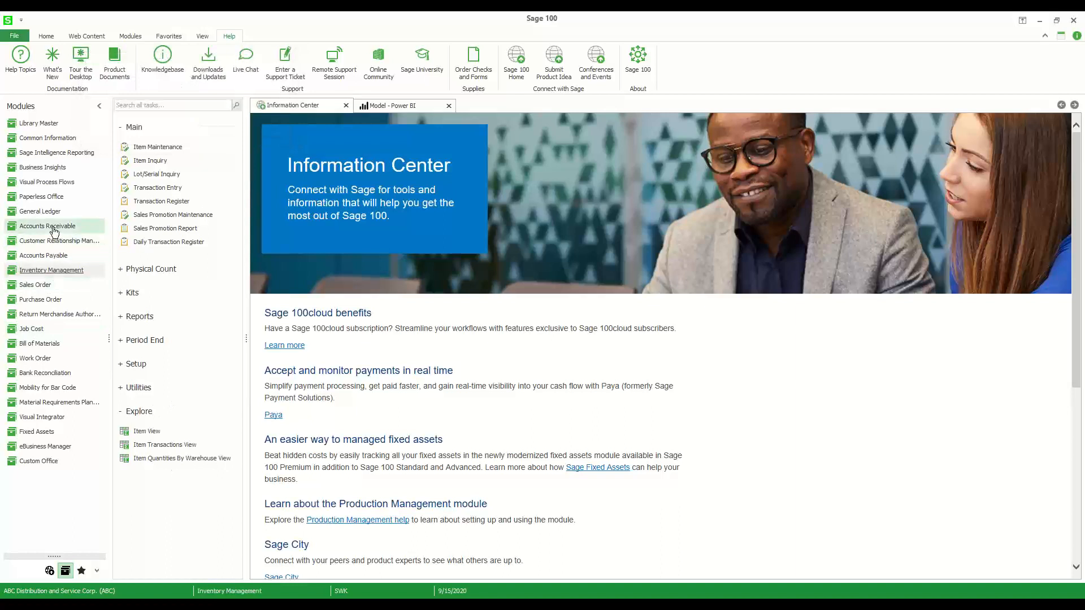
click(46, 171)
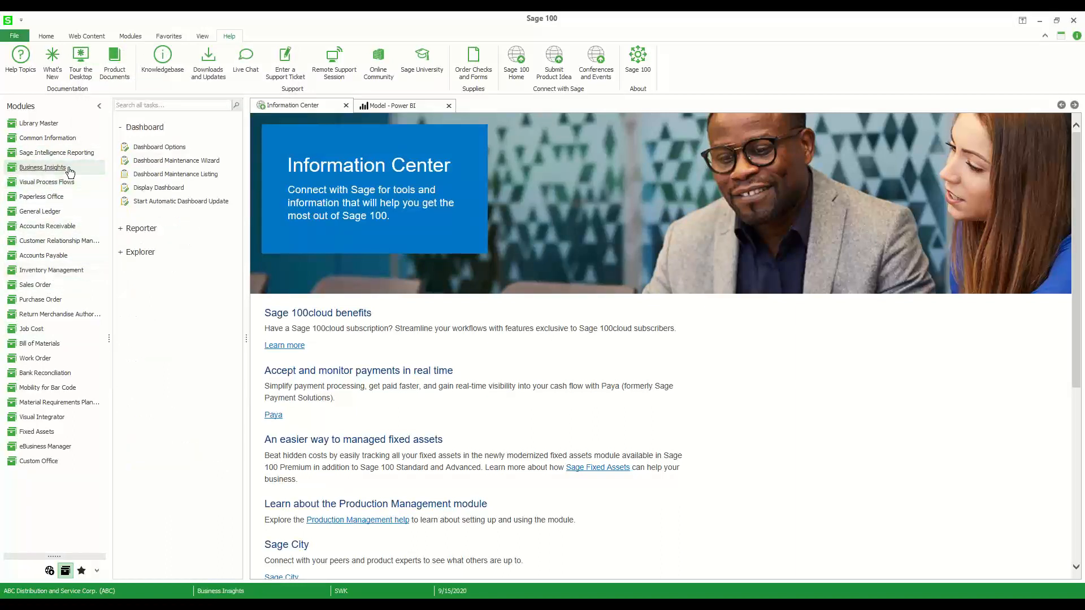
click(149, 252)
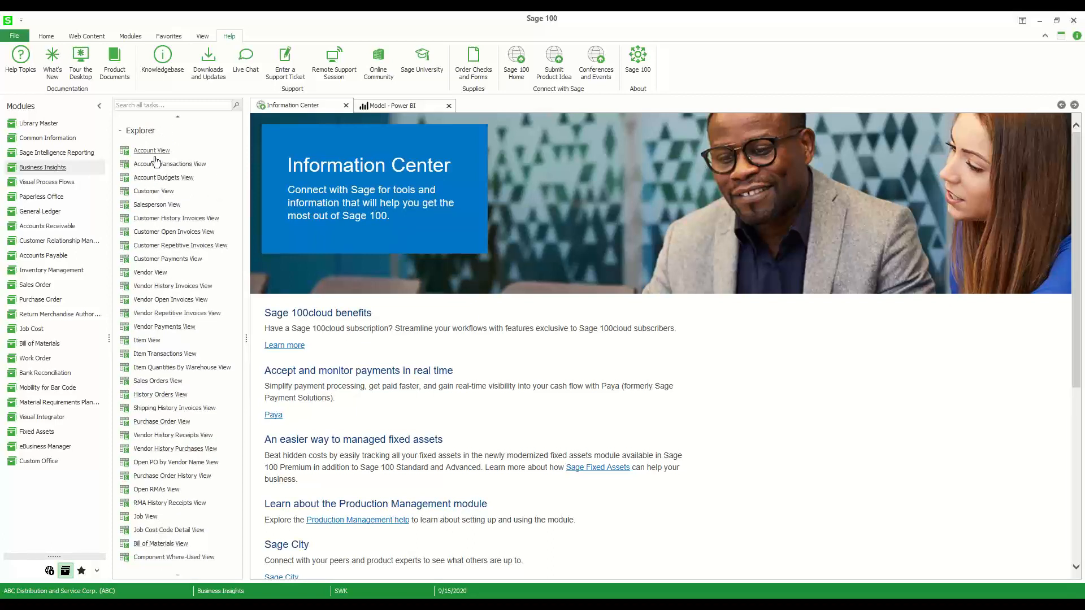
Open the Customer View from the Accounts Receivable module's Explore tasks
click(47, 227)
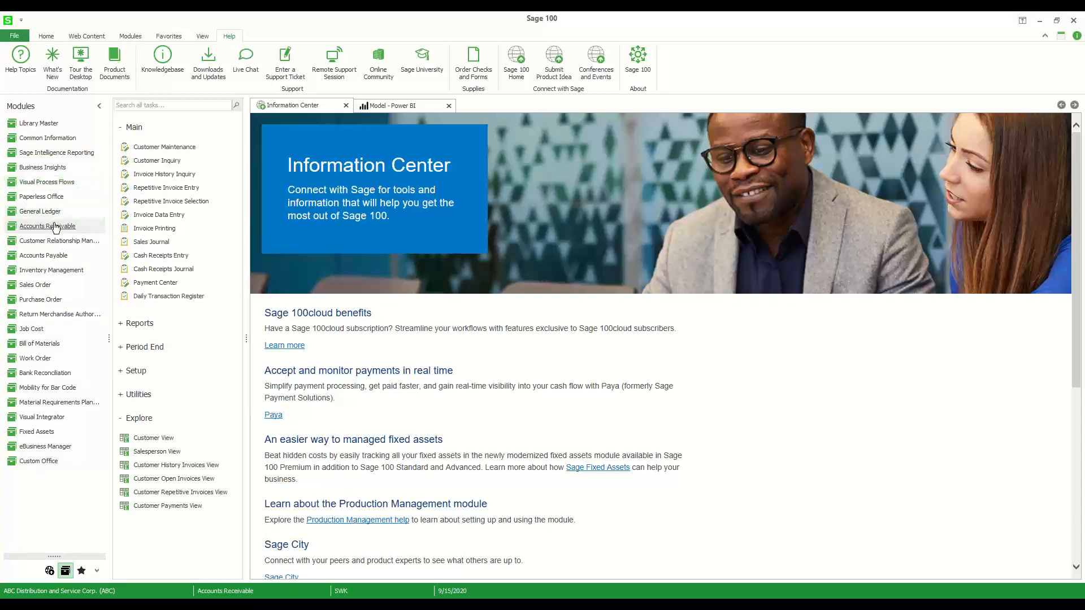
click(152, 439)
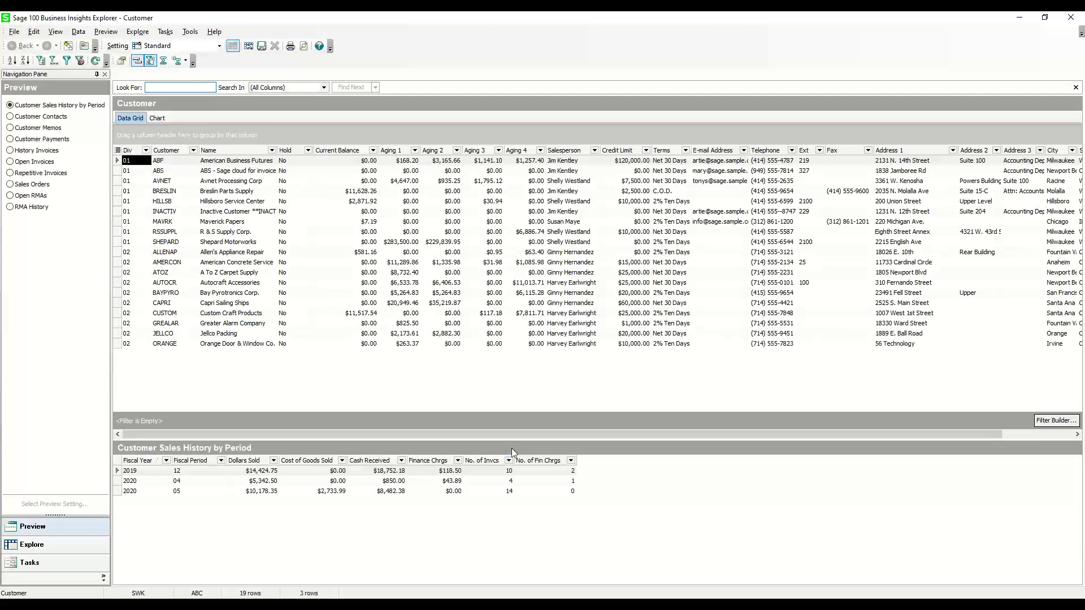
mouse_move(430, 606)
click(464, 72)
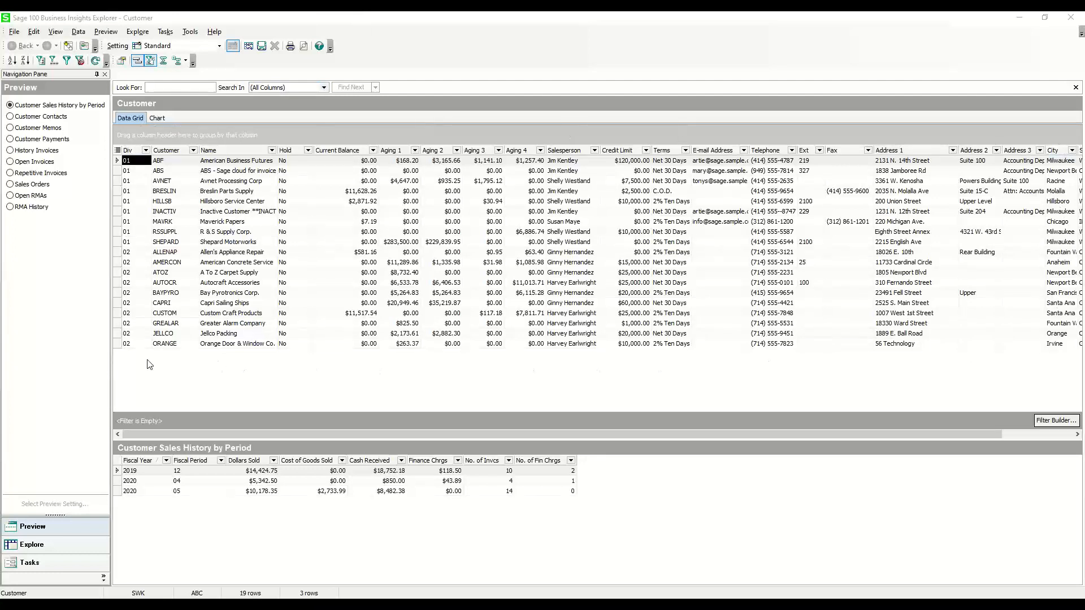
Examine the sales history by period for several customers, including Avnet Processing, Maverick Papers, Autocraft Accessories and Custom Craft Products
click(140, 172)
click(139, 181)
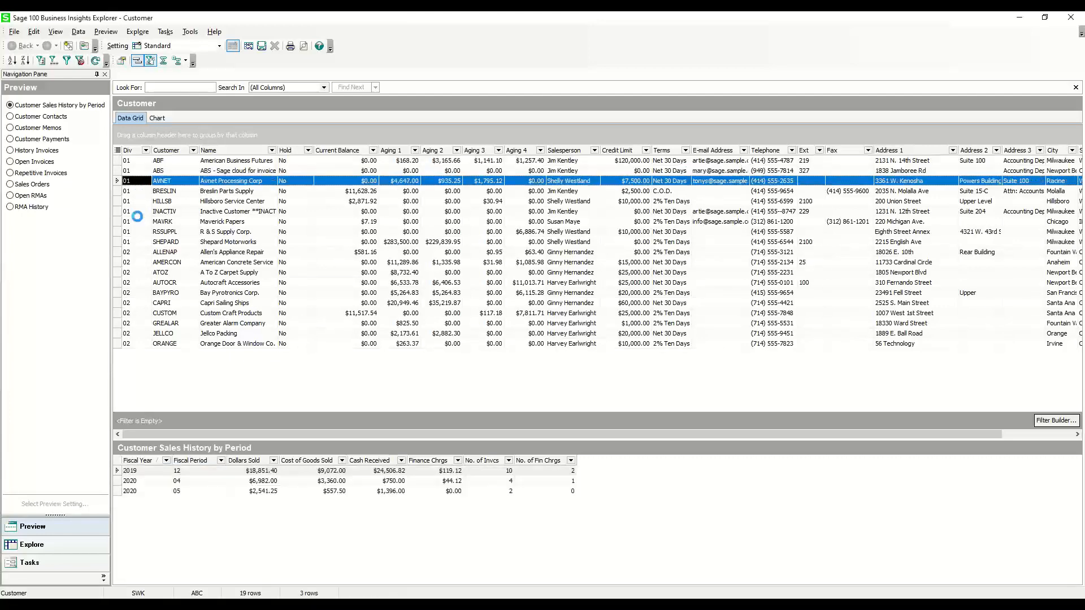
click(139, 221)
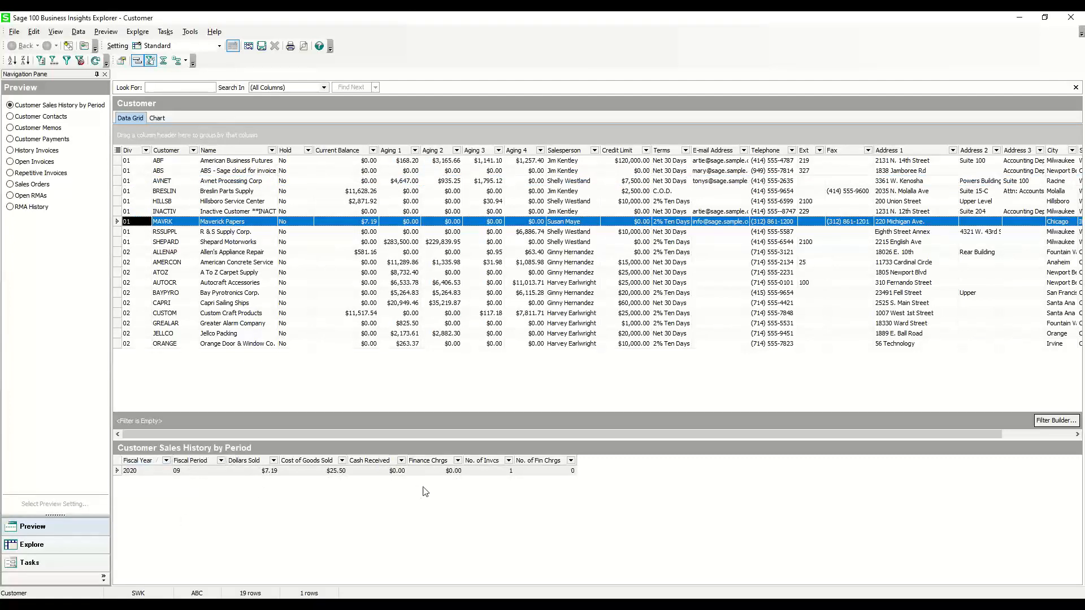
click(179, 254)
click(176, 282)
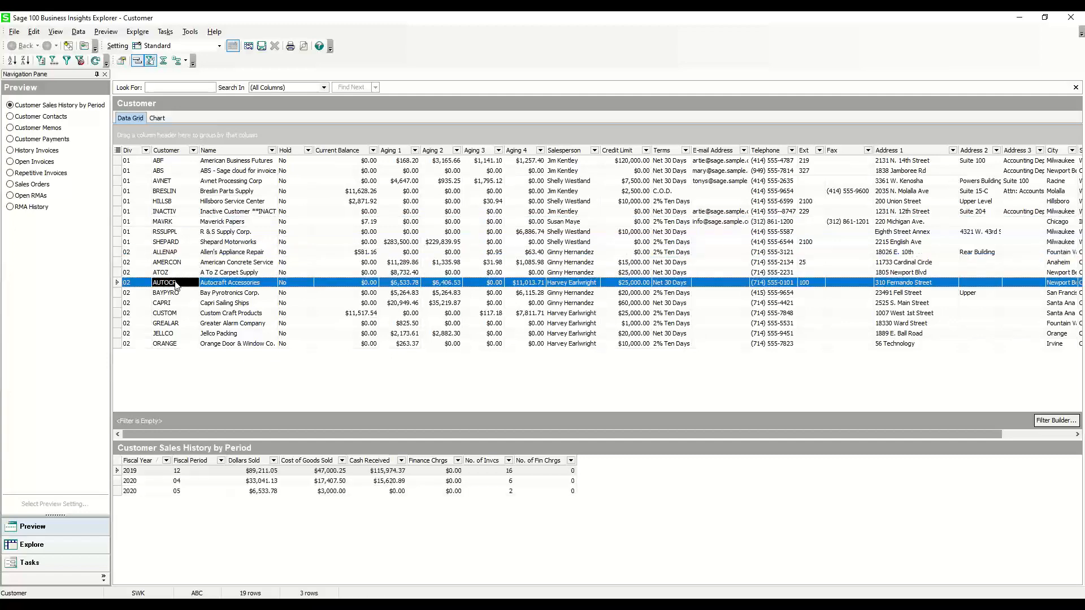
click(171, 314)
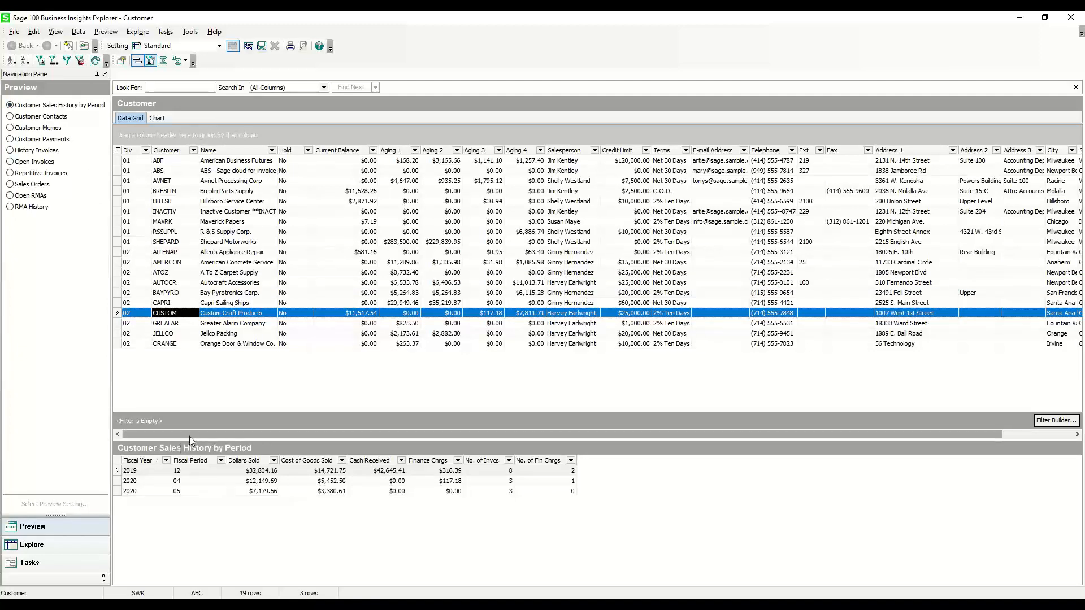
Preview the customer contacts for several customers and the customer payments for Breslin Parts Supply
click(59, 119)
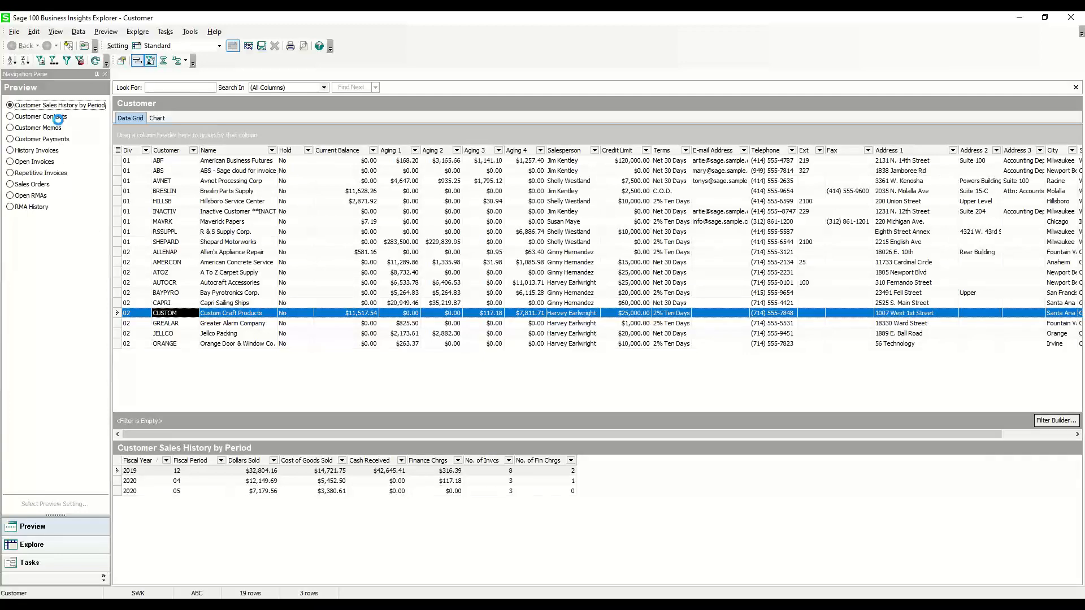
click(166, 212)
click(167, 232)
click(166, 264)
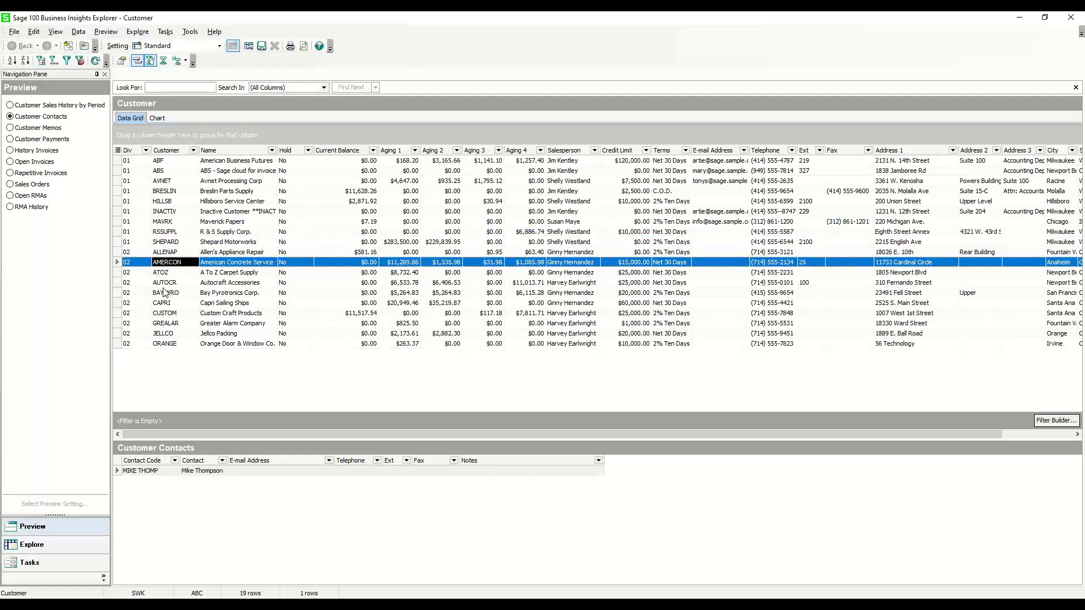
click(167, 292)
click(32, 139)
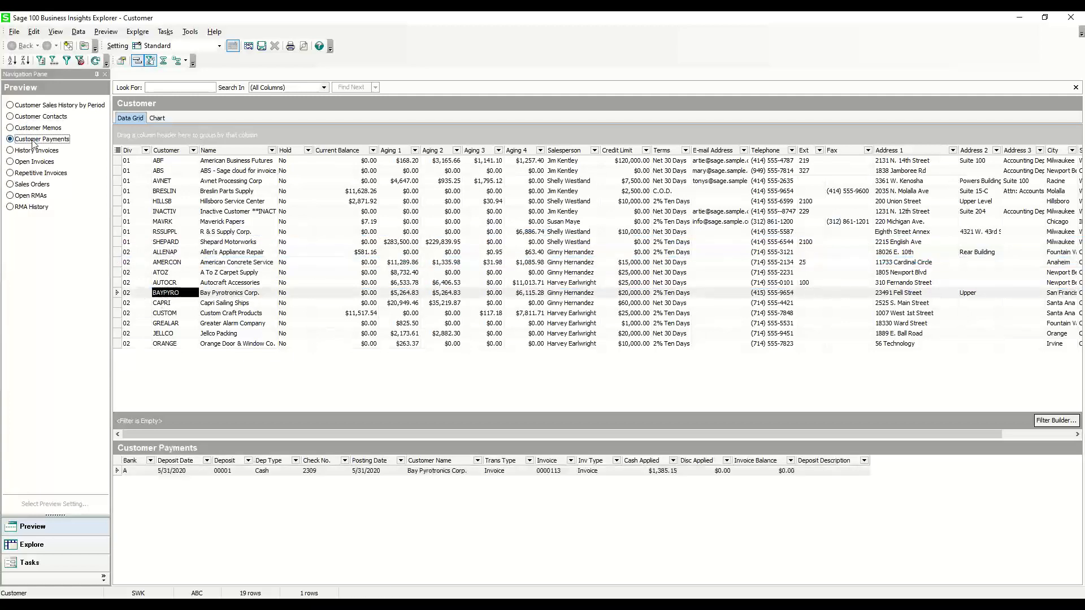
click(164, 191)
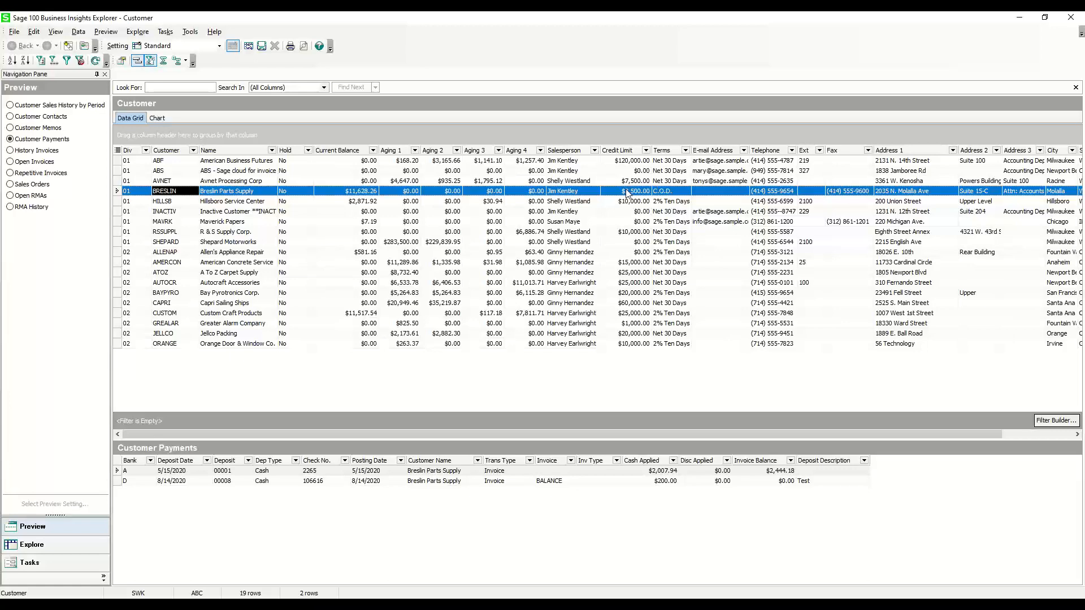
Preview the open invoices for R & S Supply Corp. and the history invoices for American Business Futures
click(48, 164)
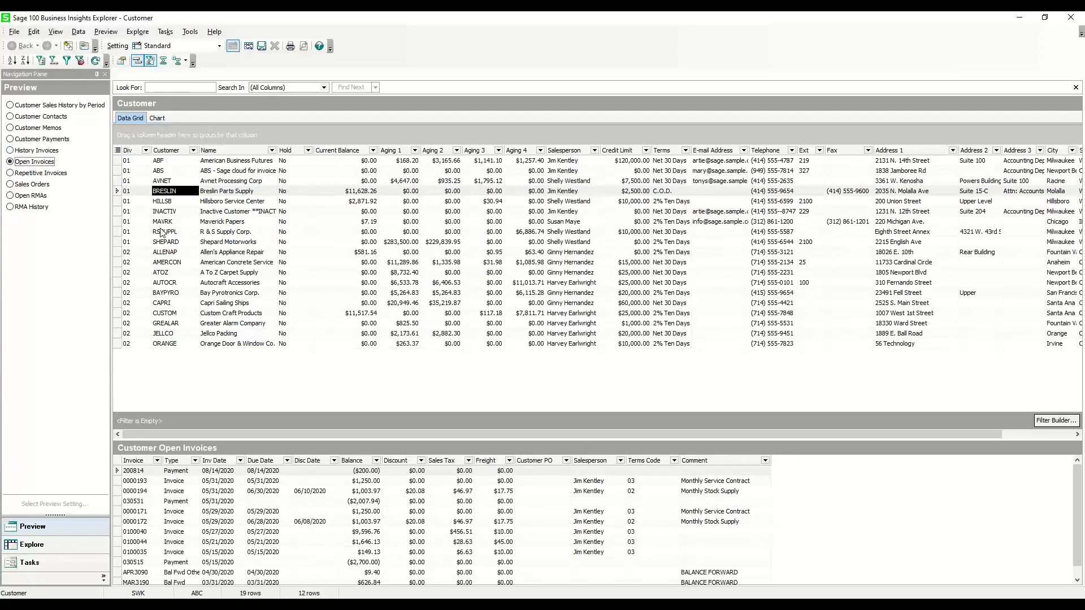
click(161, 232)
click(53, 152)
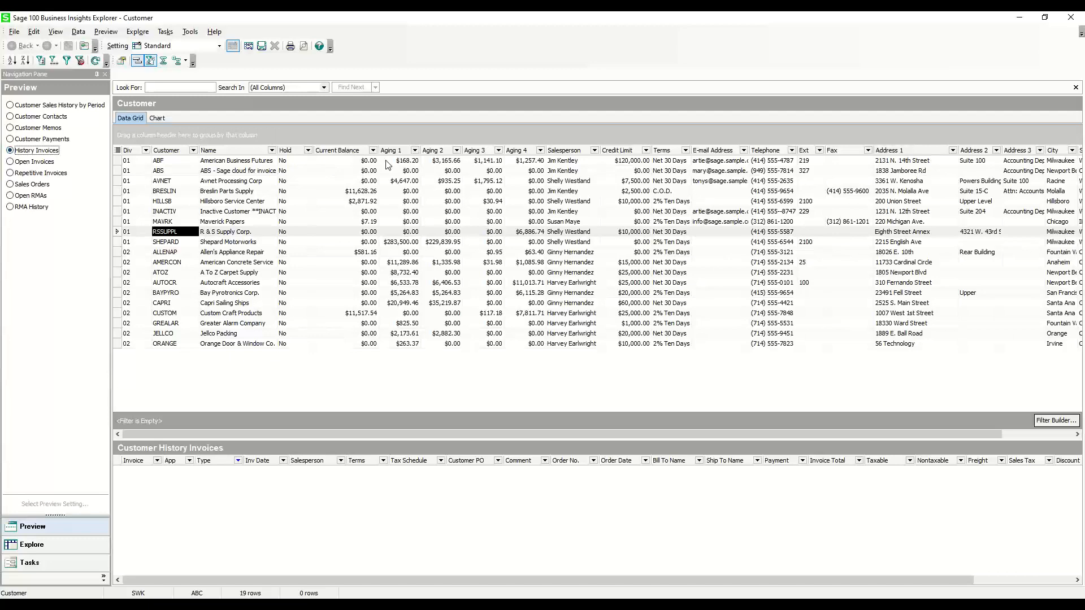
click(347, 161)
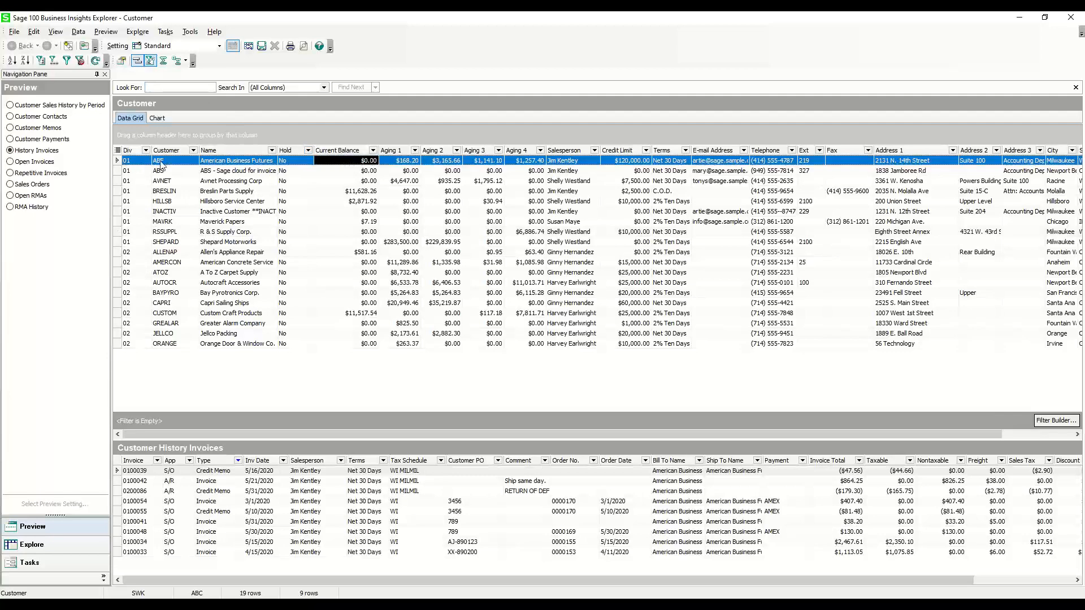
Show the summary footer in the customer grid and add a Sum for the Current Balance column
click(162, 62)
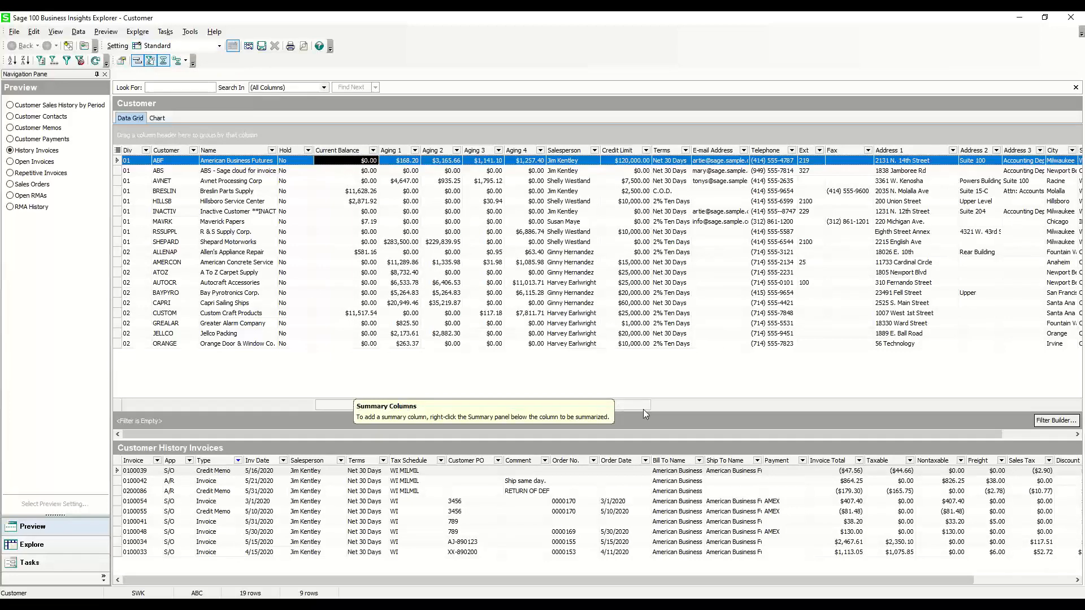
right_click(325, 408)
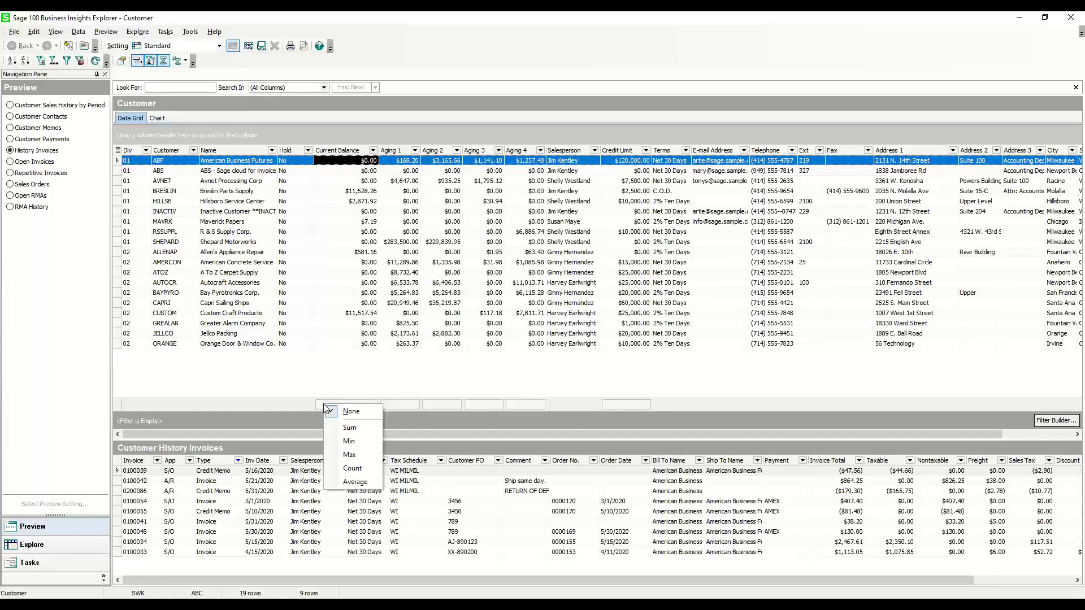
click(364, 429)
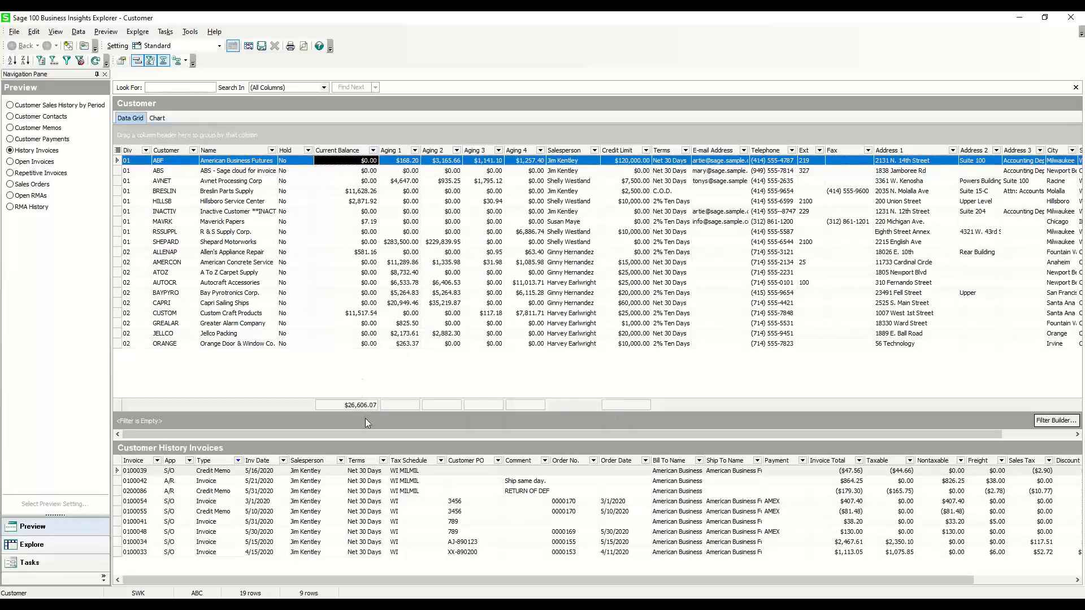
Try the Min, Max and Count summaries on the Current Balance column
right_click(367, 403)
click(381, 445)
right_click(360, 410)
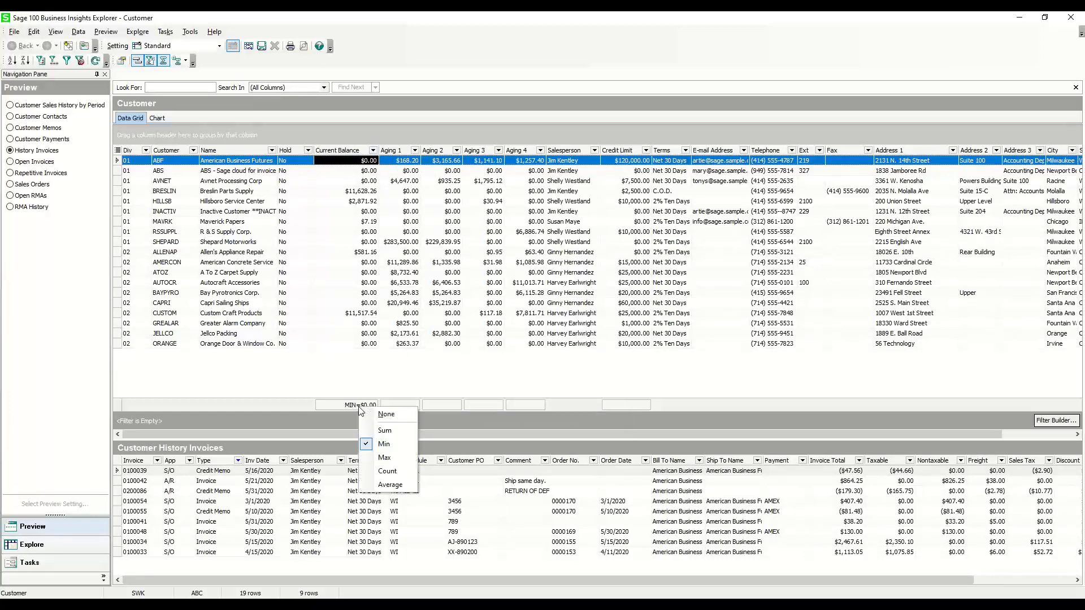
click(380, 456)
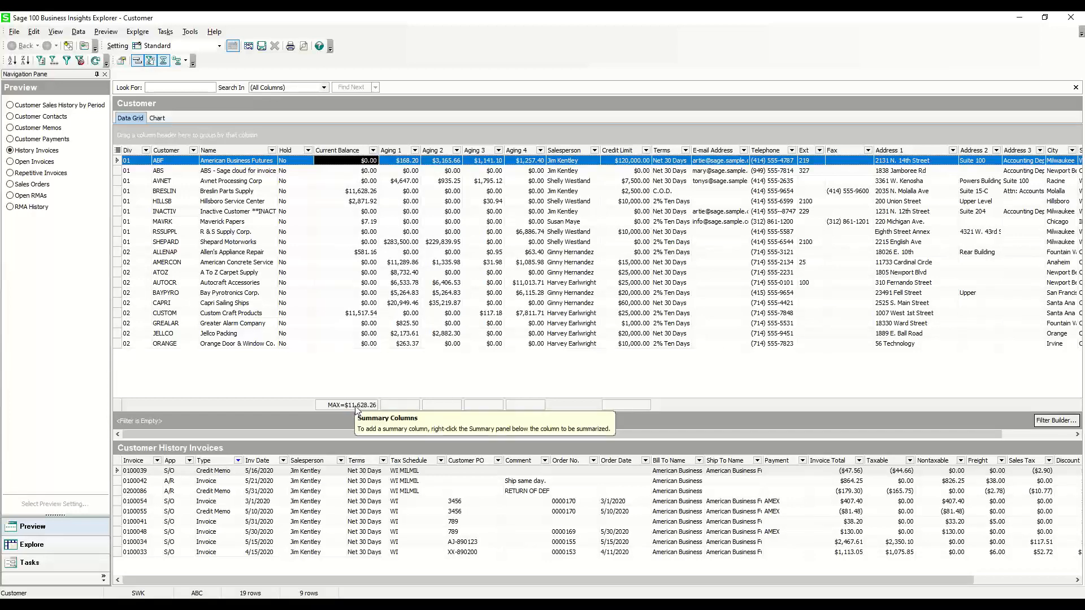
right_click(357, 407)
click(386, 471)
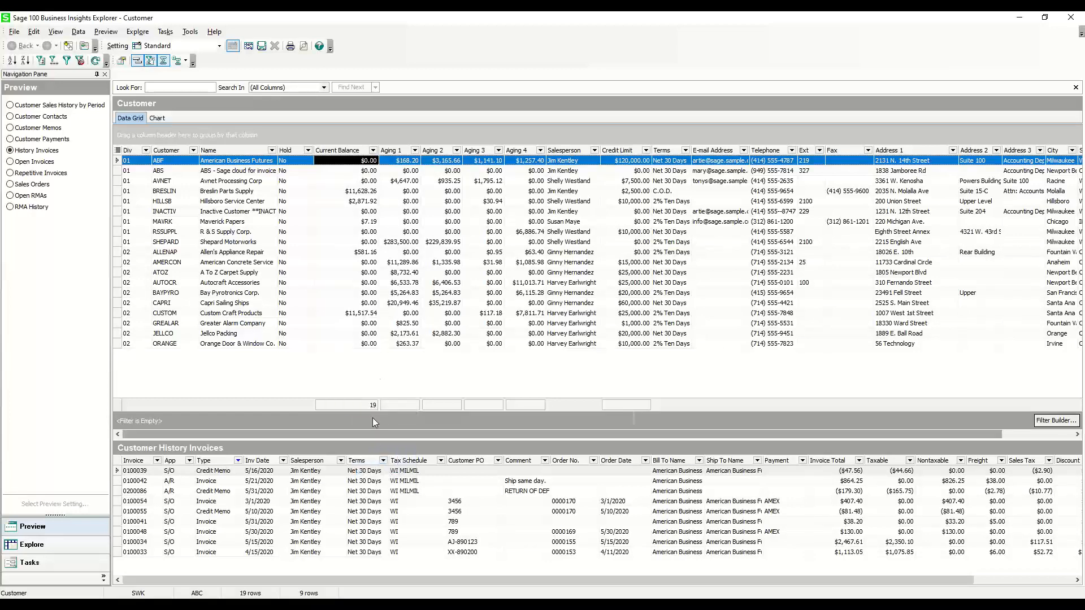
Set the Current Balance summary to Average and add Sum totals for the Aging 1 and Aging 2 columns
right_click(368, 409)
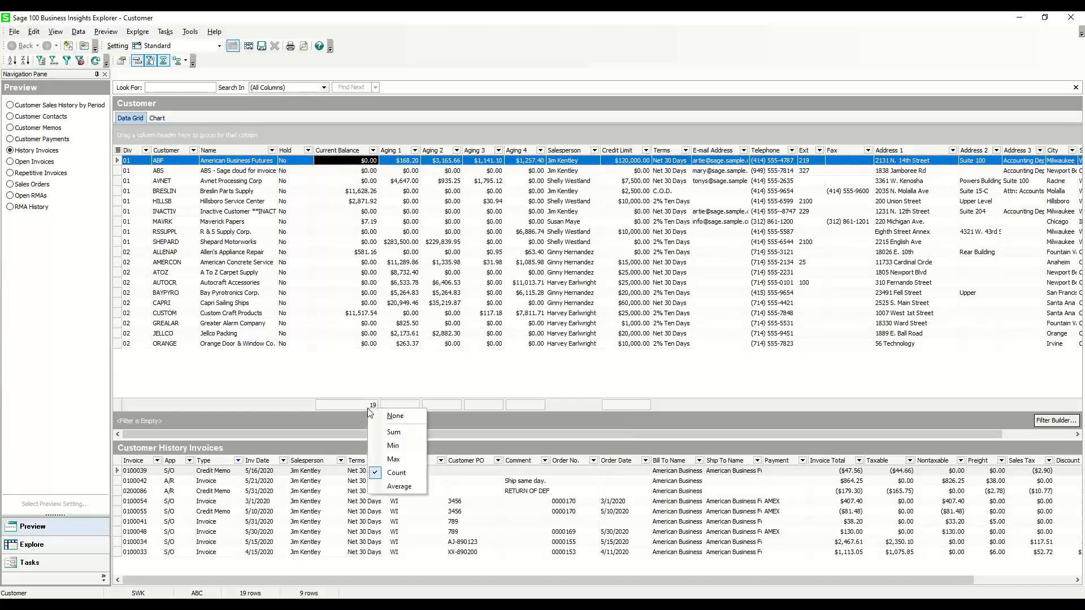
click(390, 489)
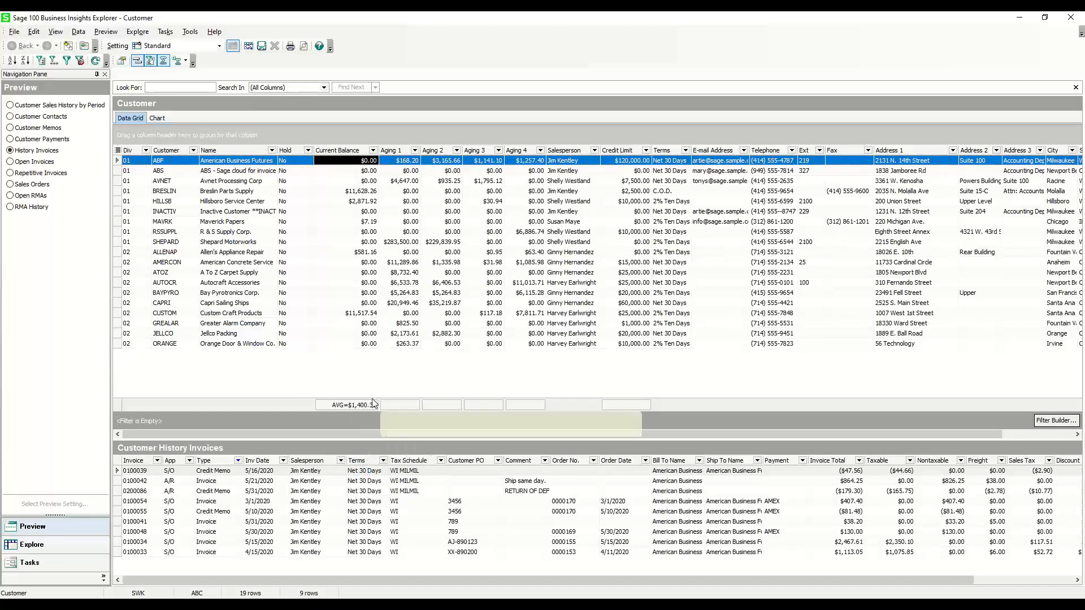
right_click(416, 407)
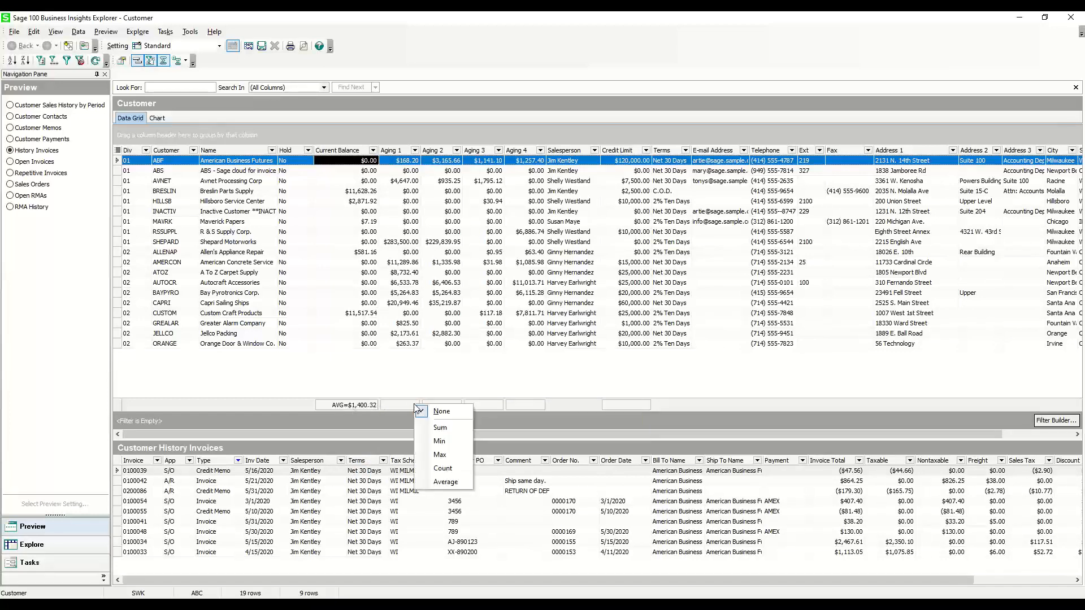
click(437, 432)
right_click(443, 407)
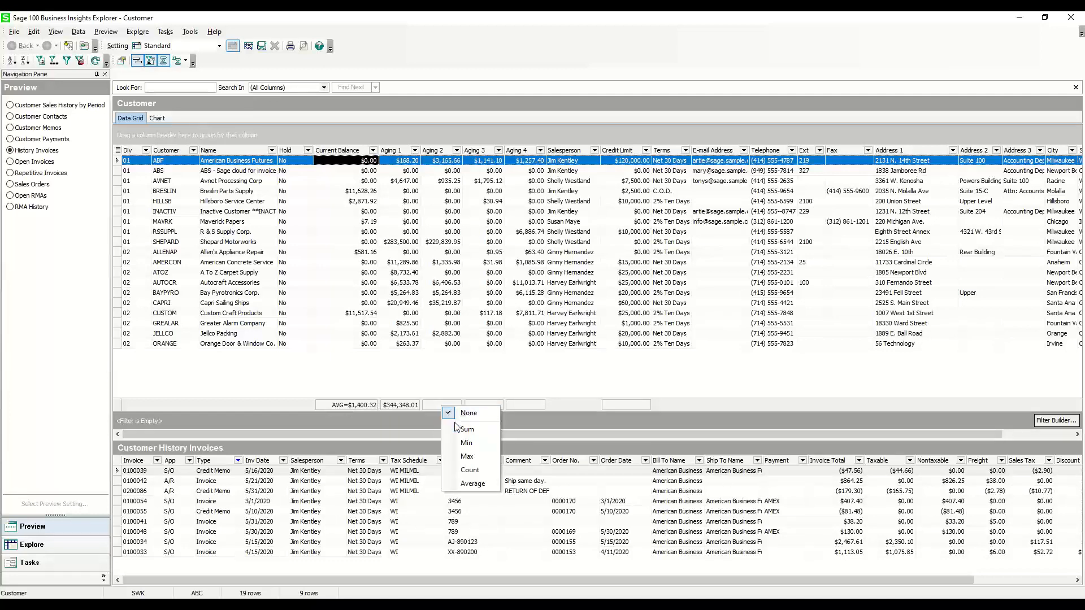
click(458, 429)
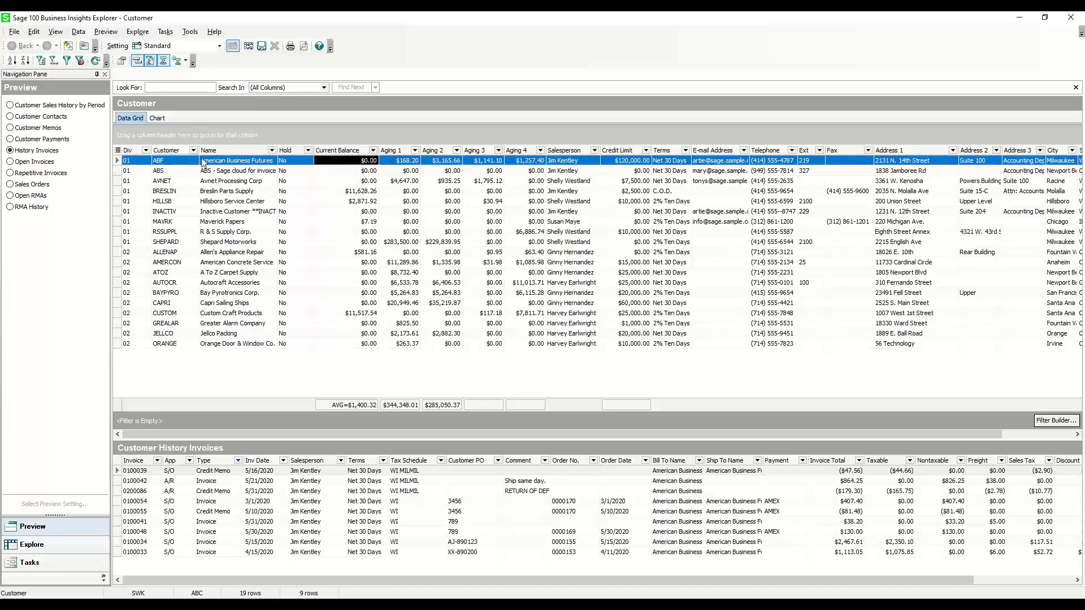
Drill into Shepard Motorworks' history invoices without saving the view setting, and return to the Customer view
click(165, 242)
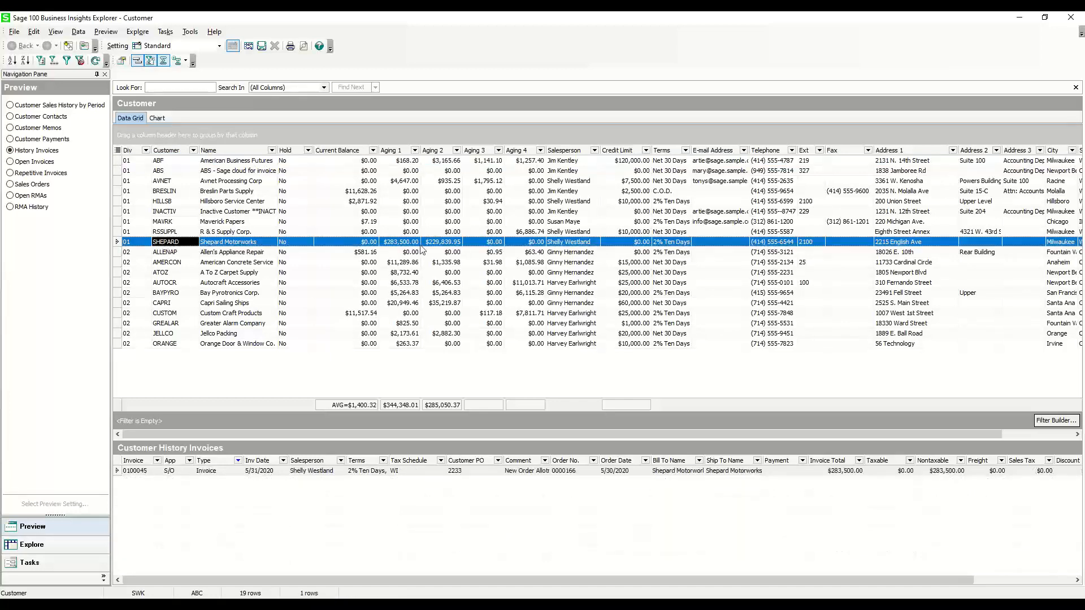
click(251, 245)
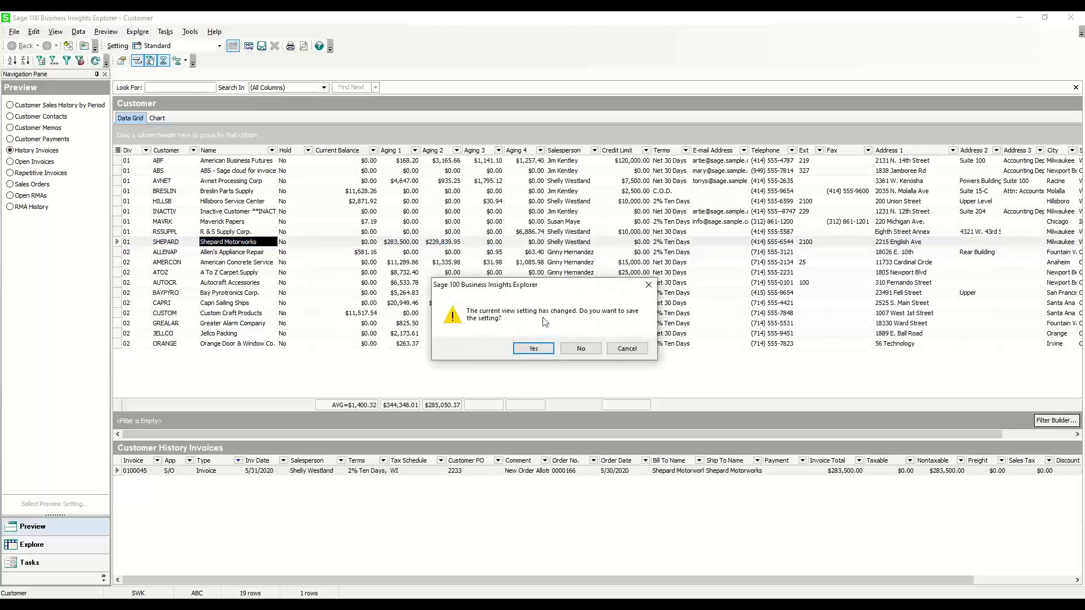
click(587, 347)
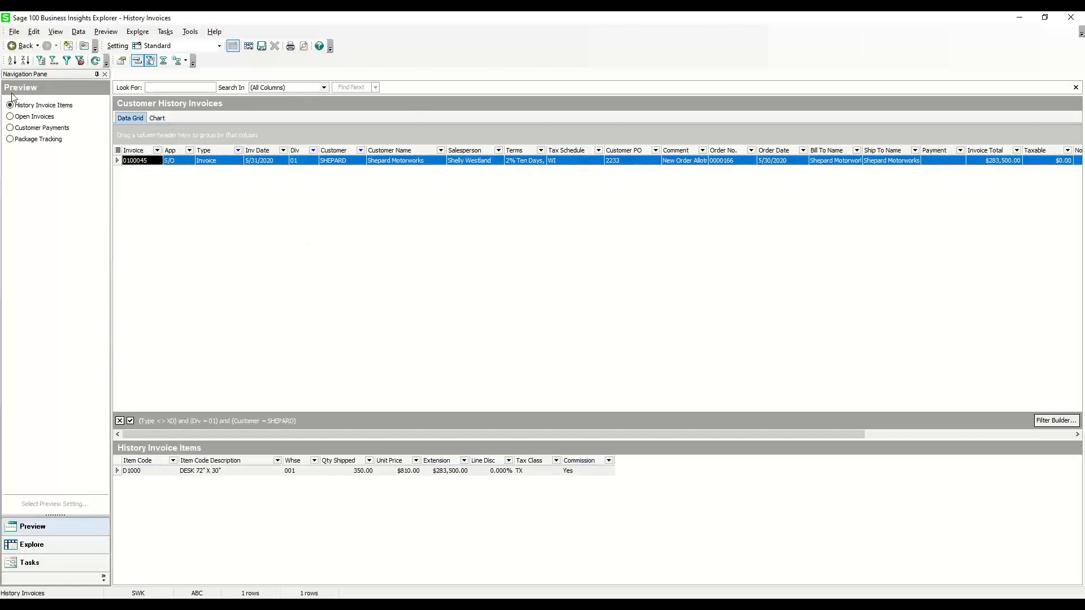
click(15, 47)
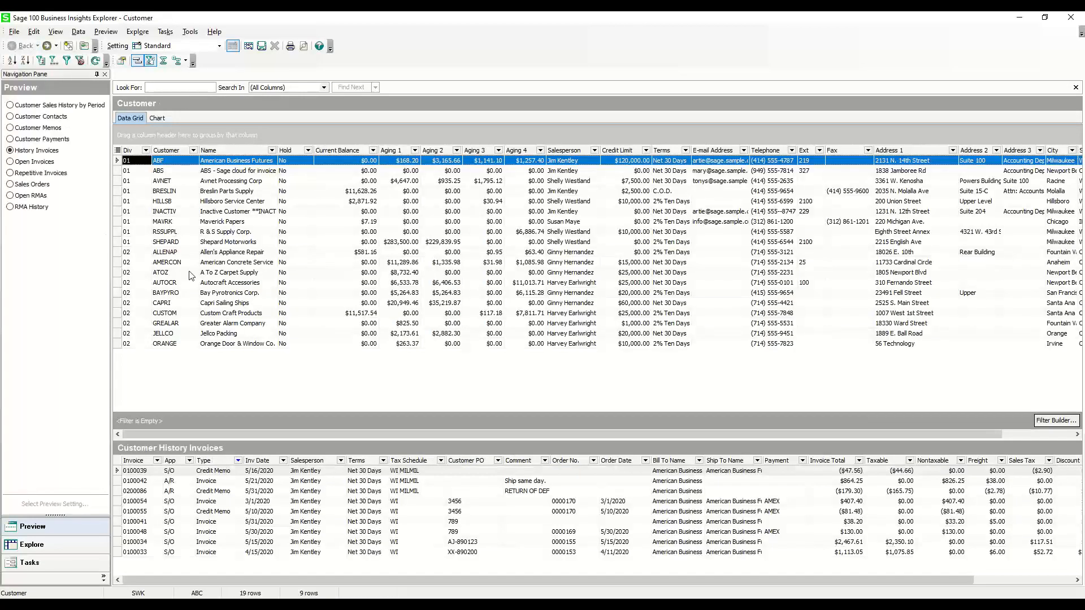
Open Customer Maintenance for Shepard Motorworks from the customer grid and close it without changes
click(219, 243)
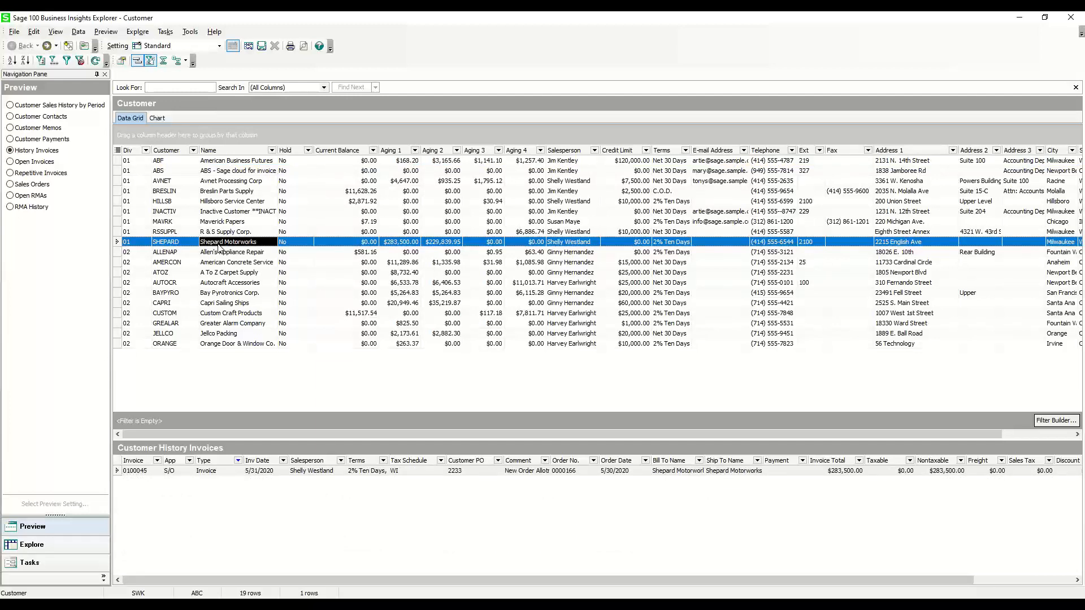
right_click(219, 248)
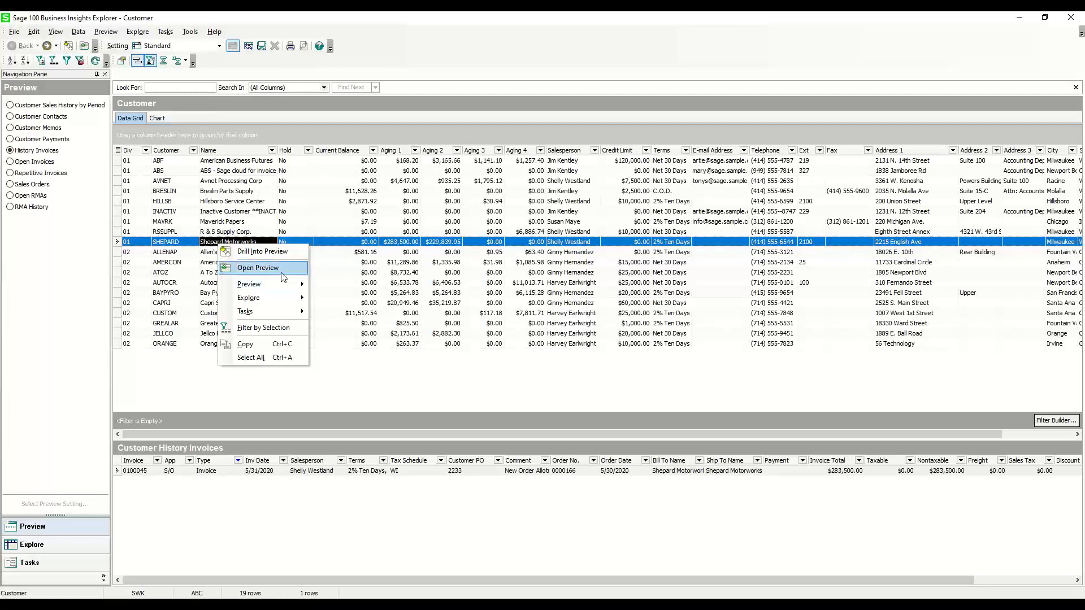
right_click(195, 242)
mouse_move(266, 285)
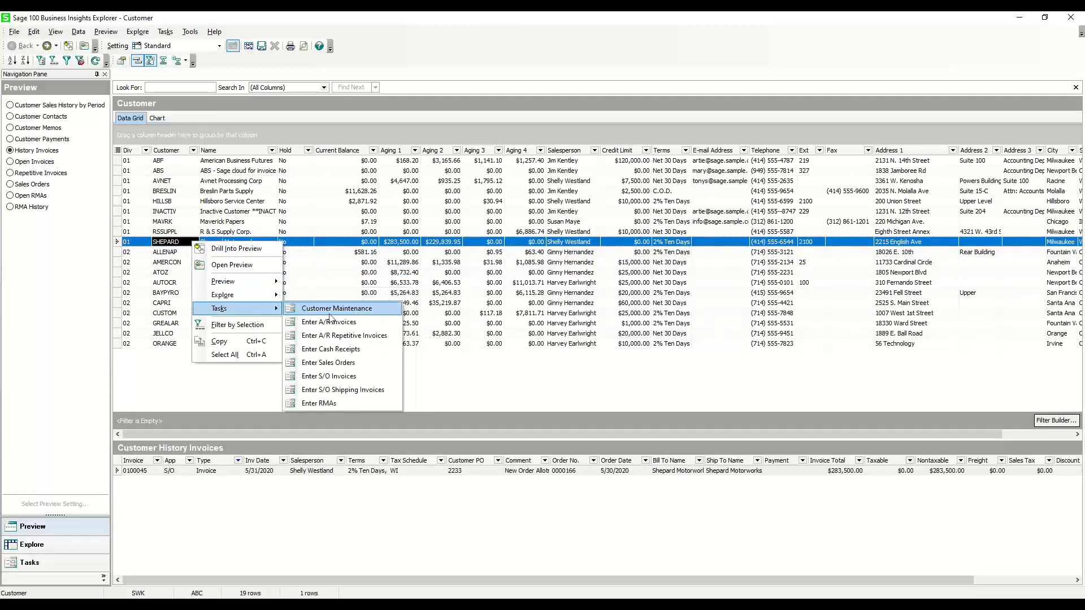
click(333, 315)
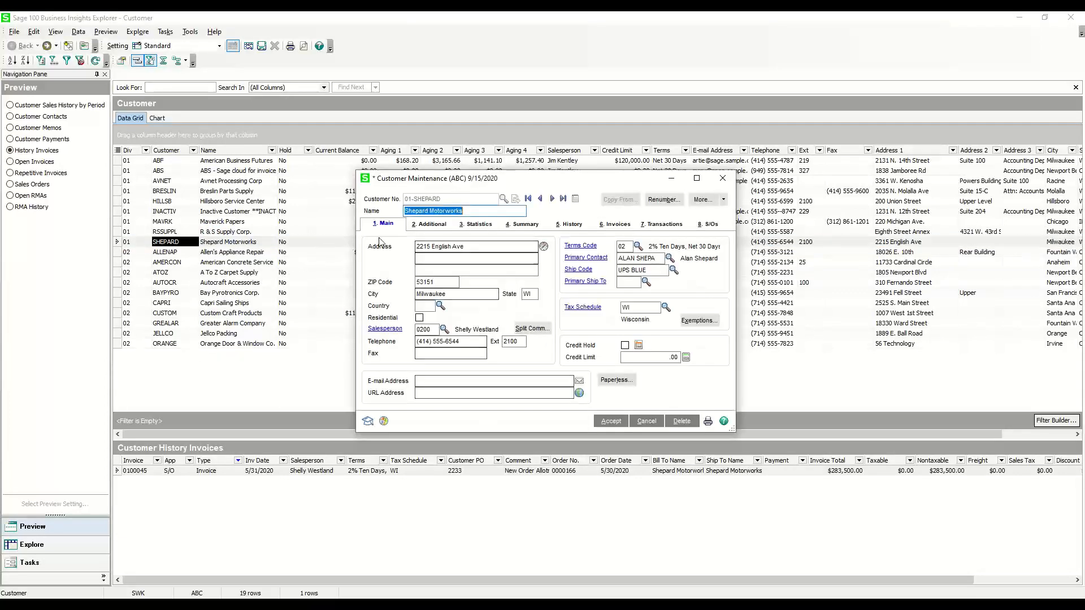
click(722, 178)
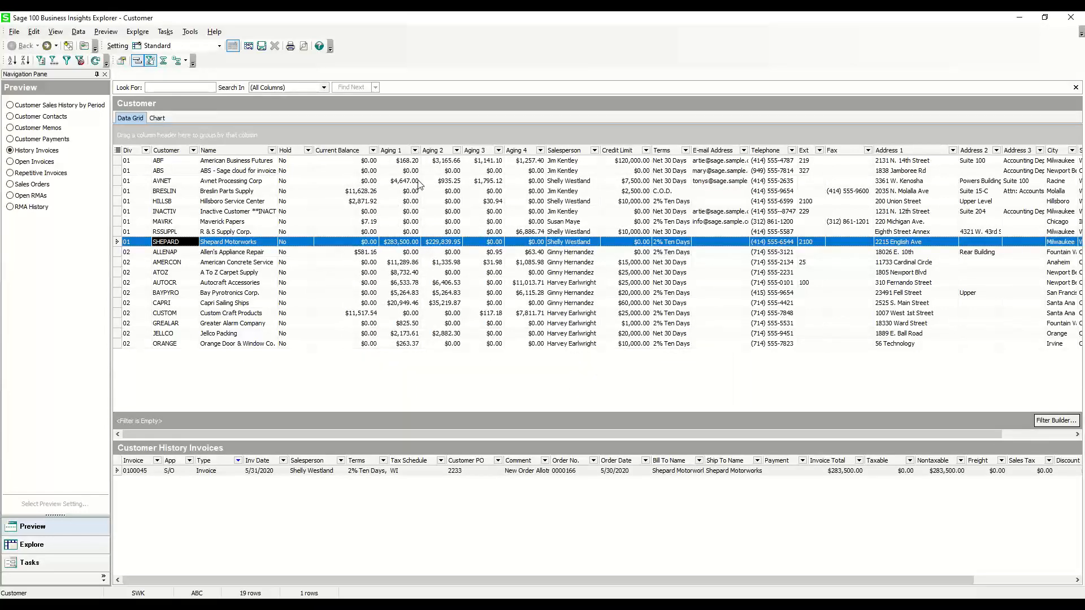
right_click(397, 244)
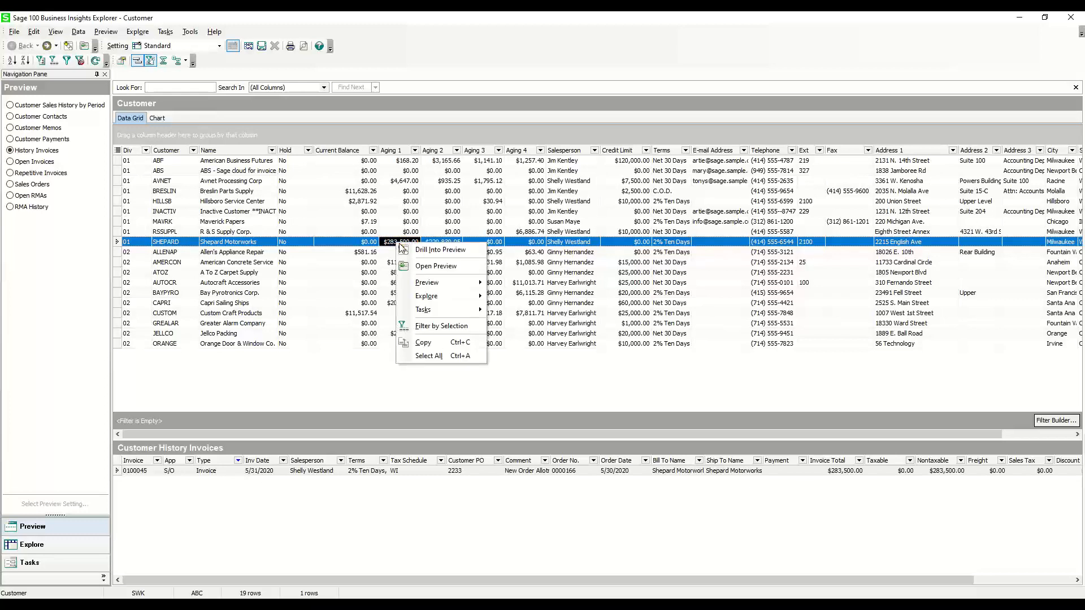
mouse_move(465, 316)
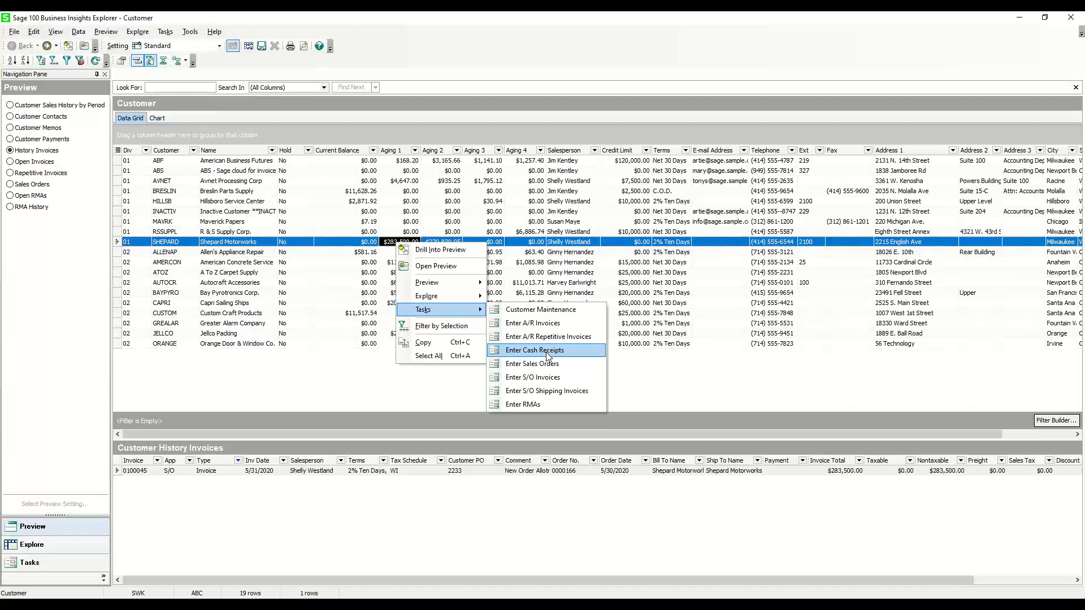
click(698, 428)
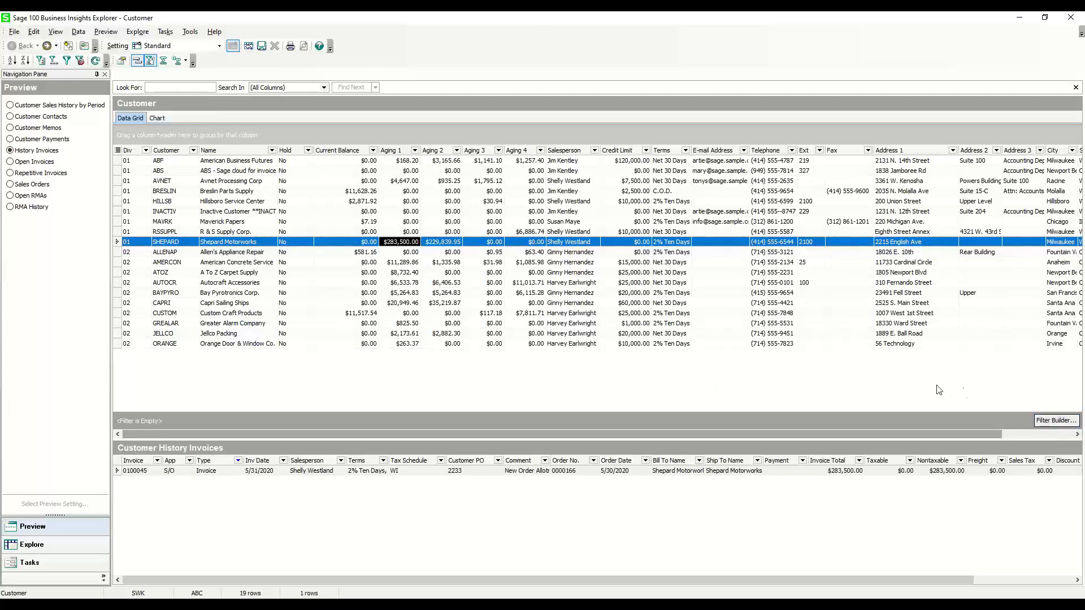
Filter the customer grid to customers whose Current Balance is greater than 10000
click(1053, 423)
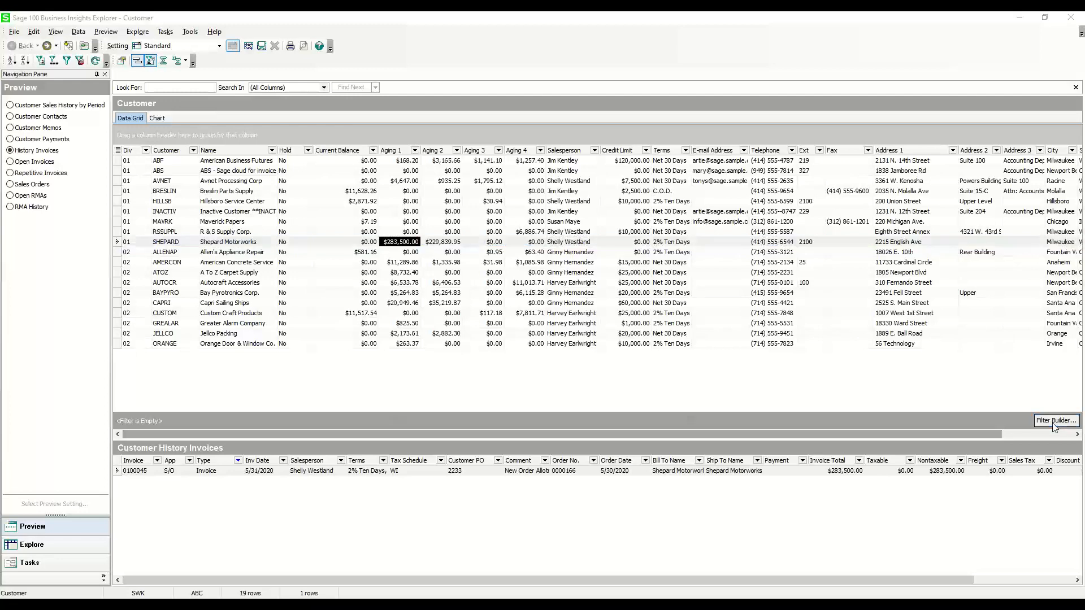
click(435, 252)
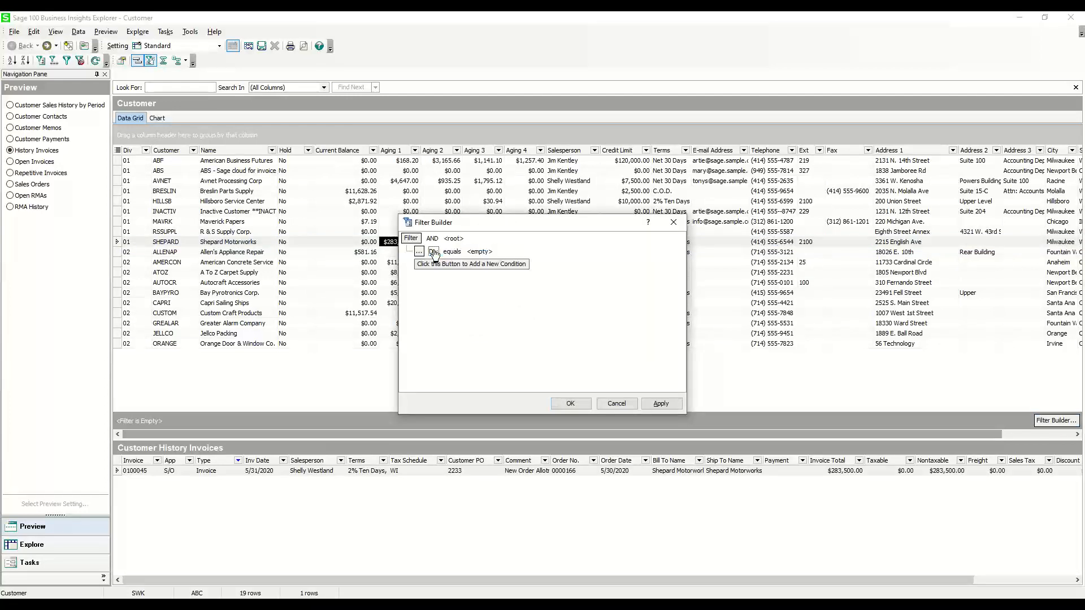
click(432, 251)
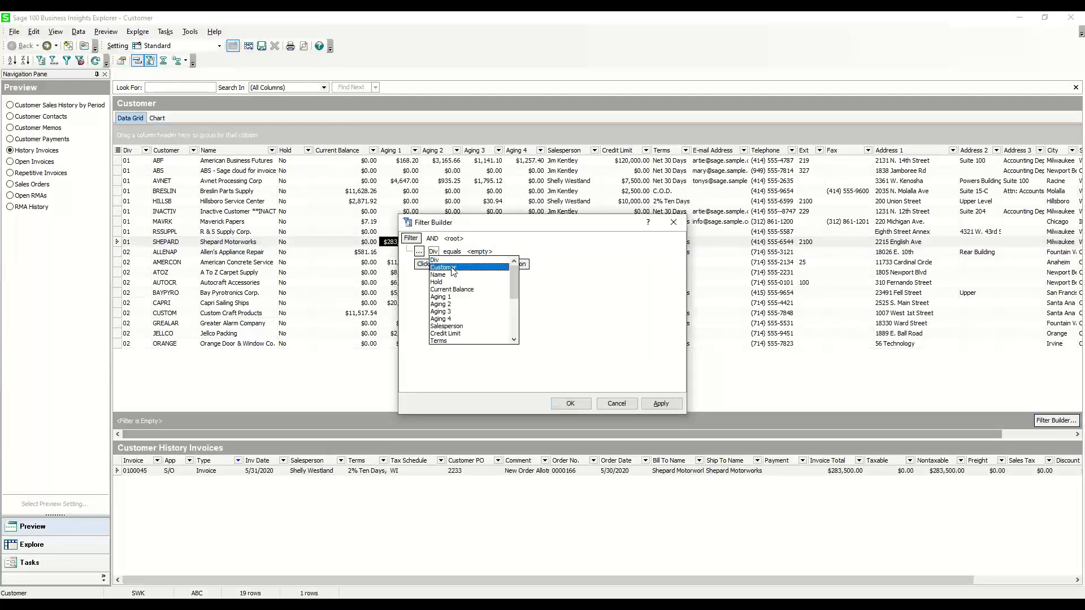
click(465, 291)
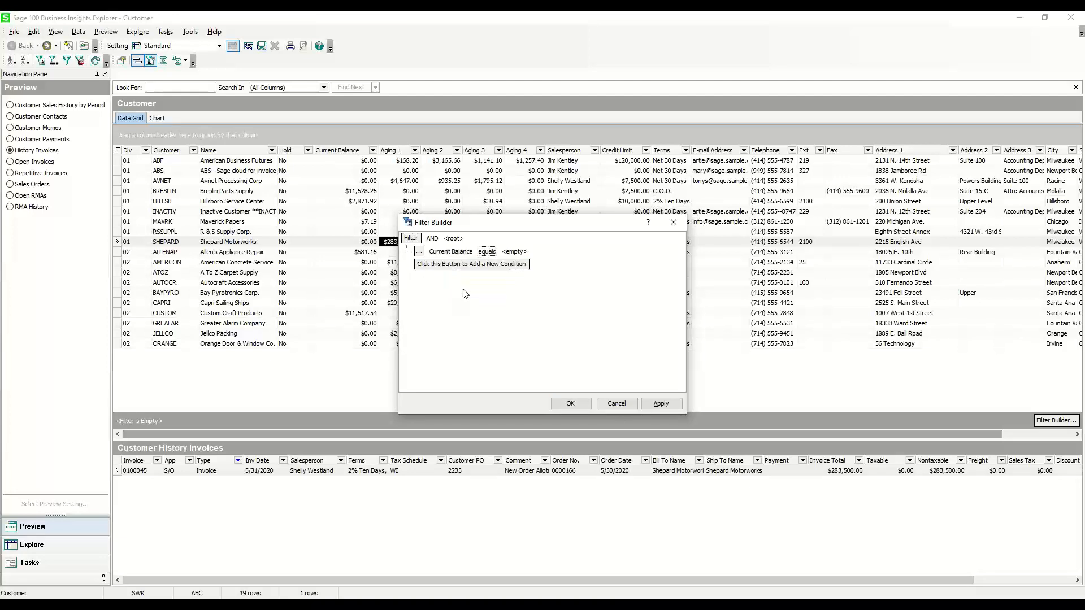
click(483, 255)
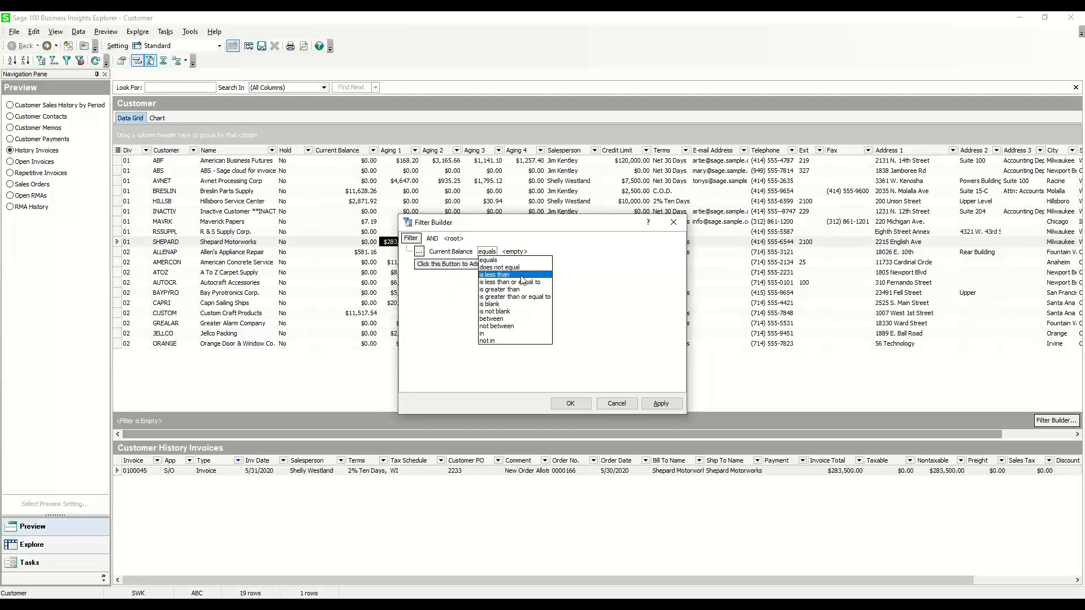
click(520, 289)
click(536, 251)
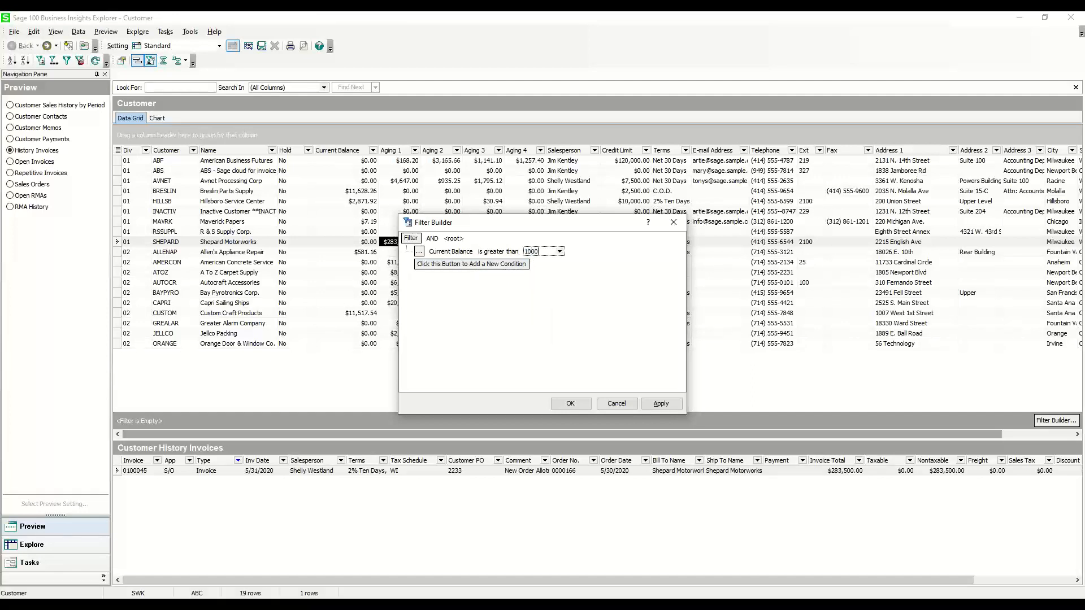
click(570, 403)
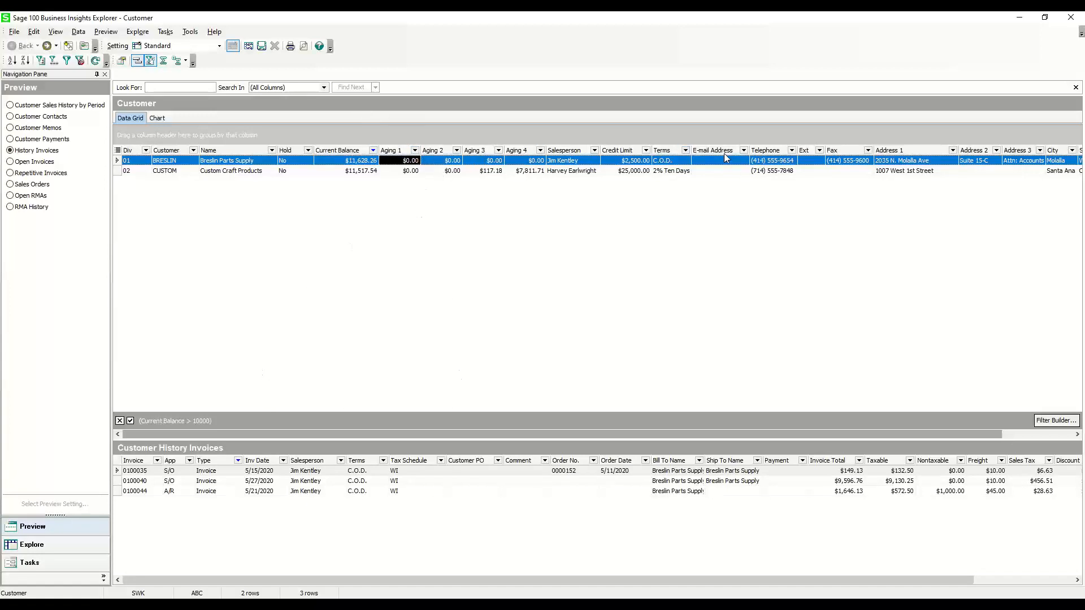
Hide the E-mail Address, Telephone, Ext, Fax, Address 1 to 3, City, State and ZIP Code columns in the customer grid
right_click(437, 152)
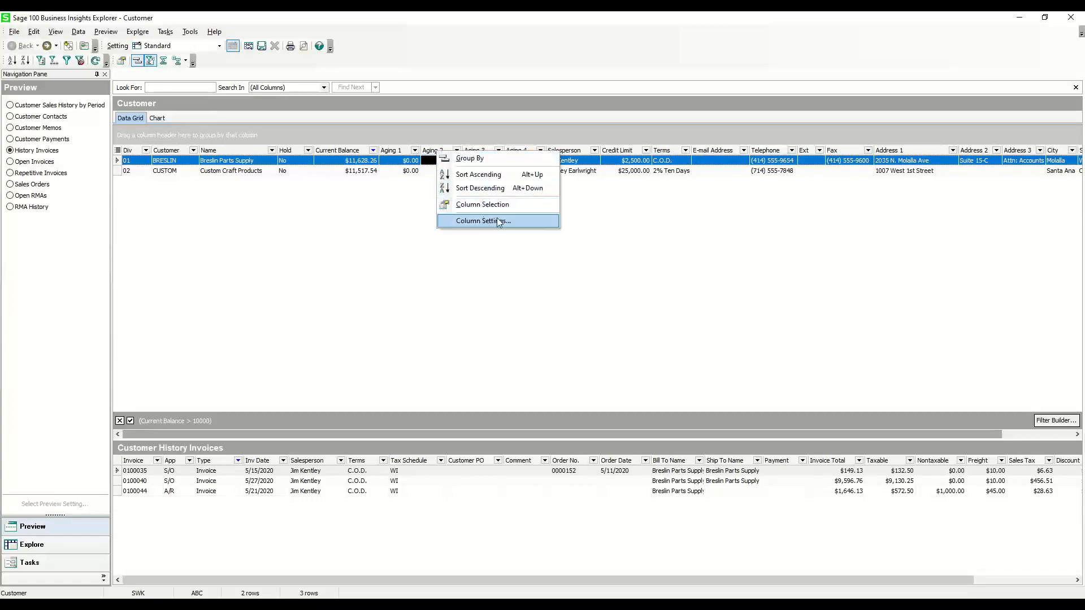
click(513, 221)
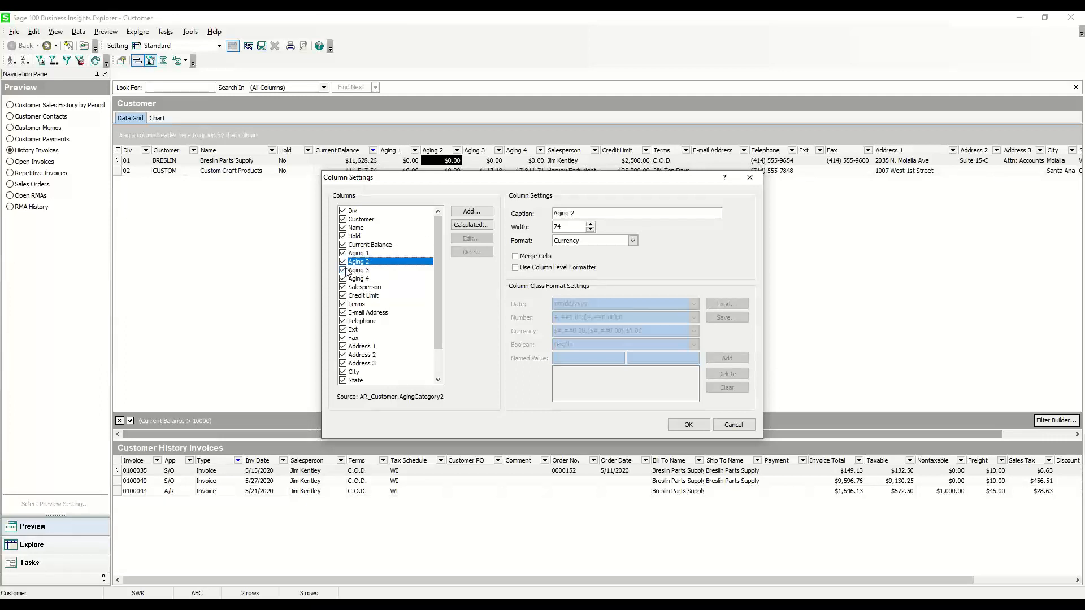
click(342, 312)
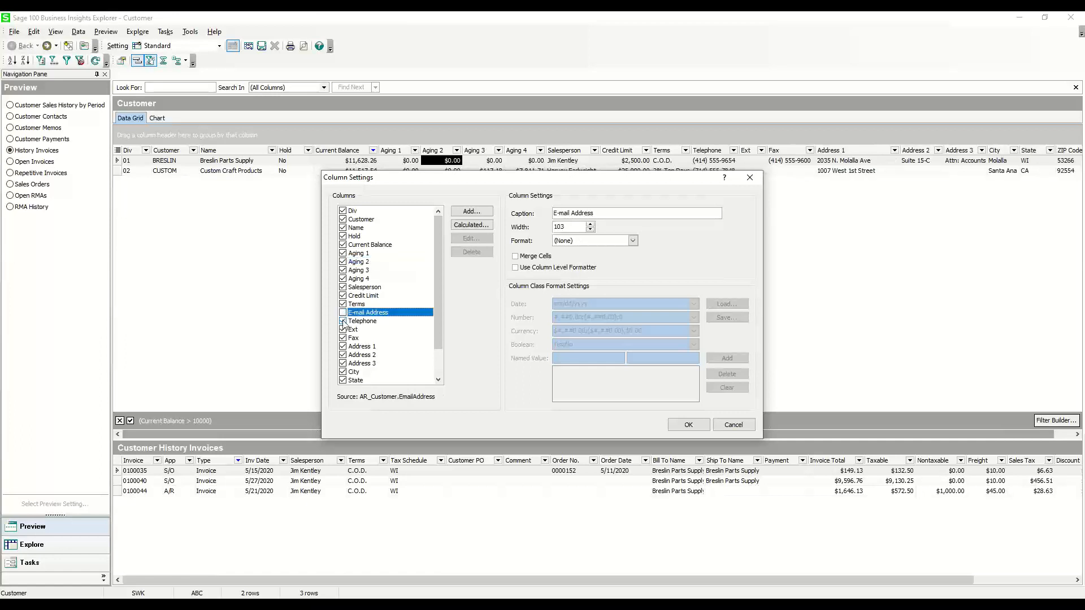
click(342, 321)
click(343, 330)
click(342, 338)
click(342, 346)
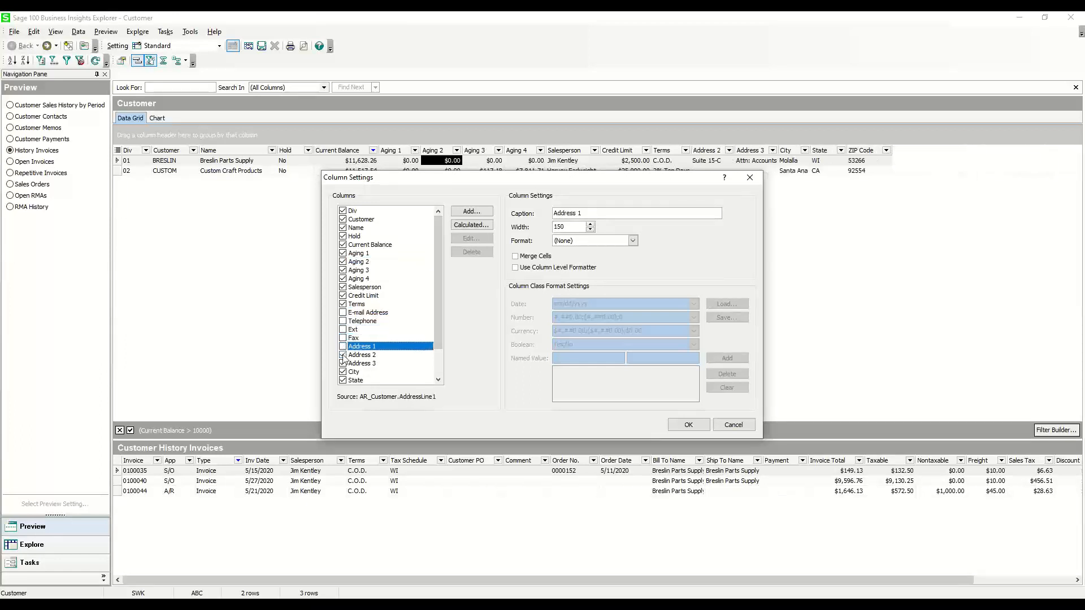
click(343, 355)
click(343, 363)
click(344, 382)
scroll(344, 384, down, 4)
click(343, 347)
click(342, 354)
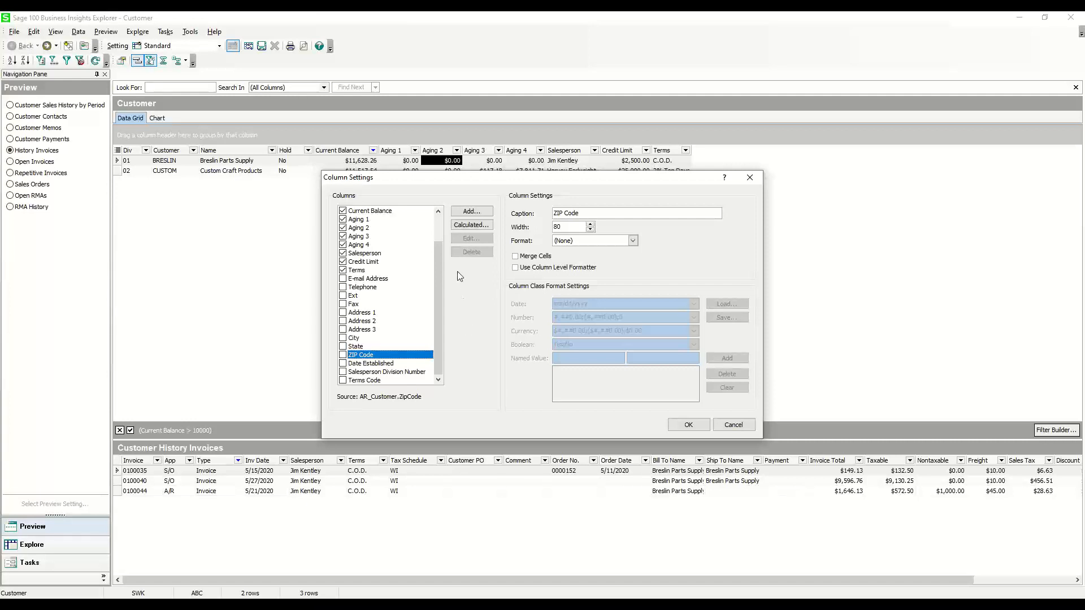
Start a new calculated column for the customer grid and name it "Aging 1 2"
scroll(416, 266, up, 2)
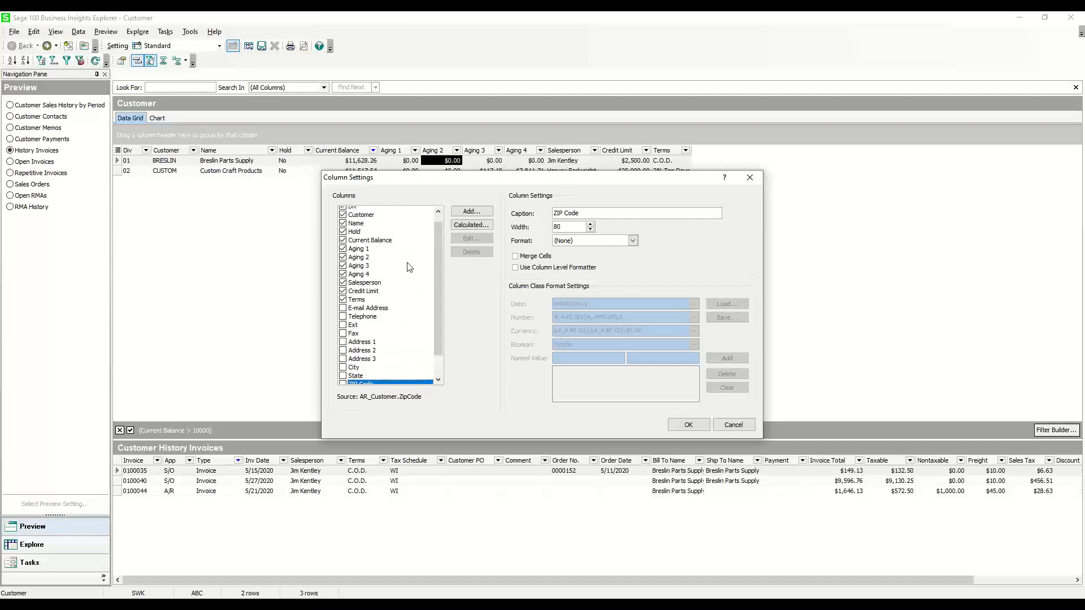
click(470, 226)
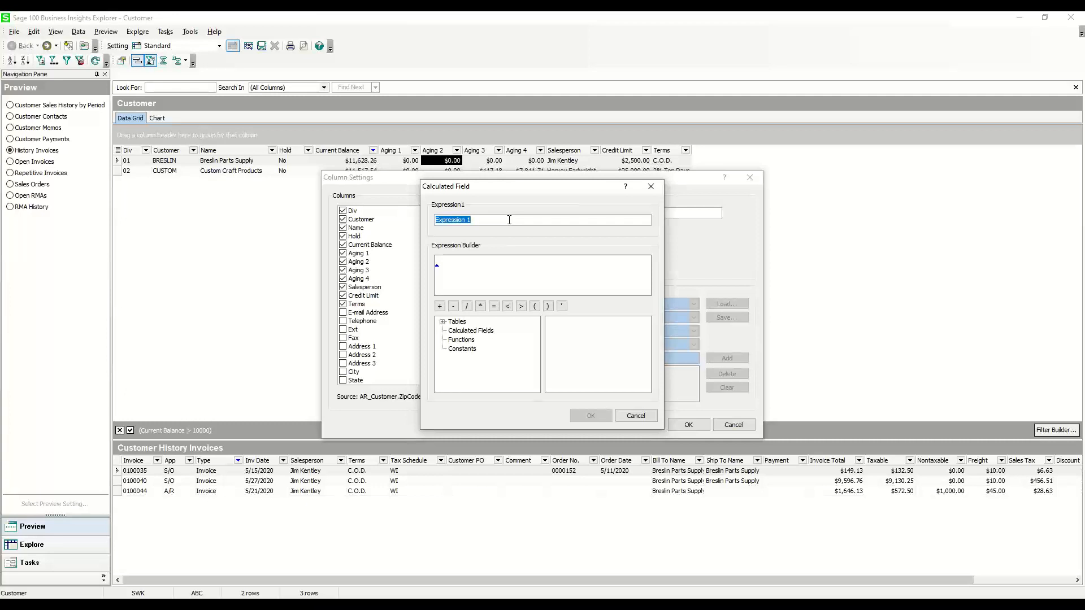
text(Aging 1  2)
Build the calculated field's expression as AR_Customer AgingCategory1 + AgingCategory2 and apply the column settings
click(450, 265)
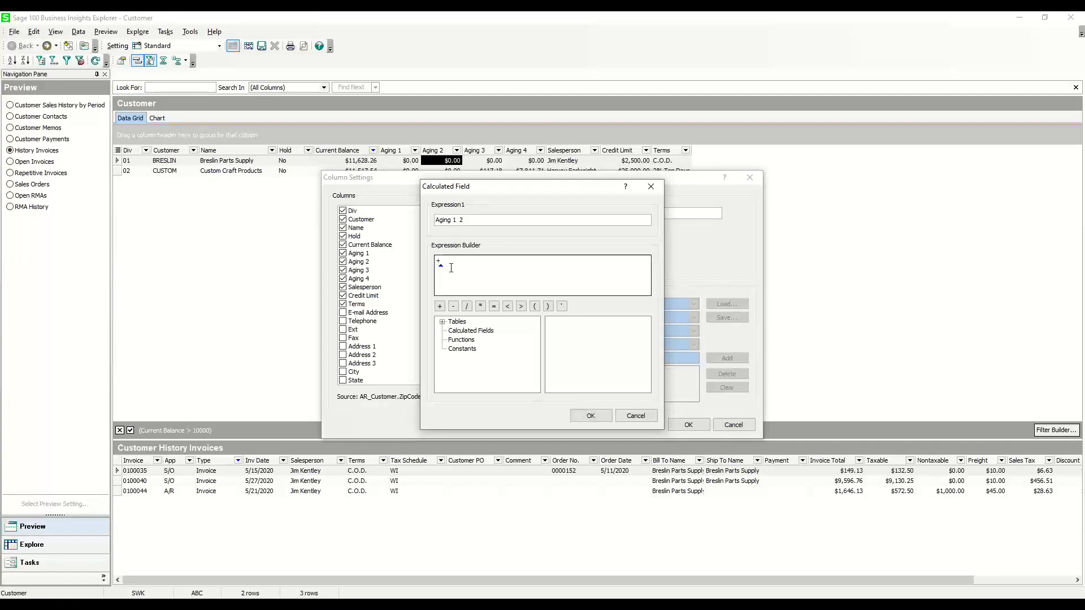
click(442, 322)
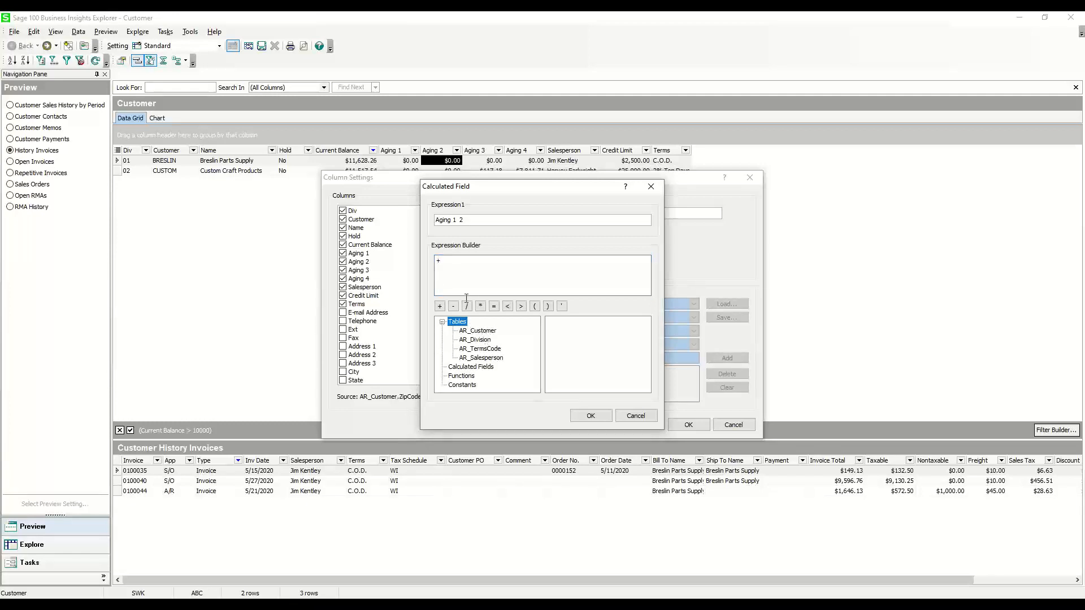
click(483, 332)
double_click(575, 344)
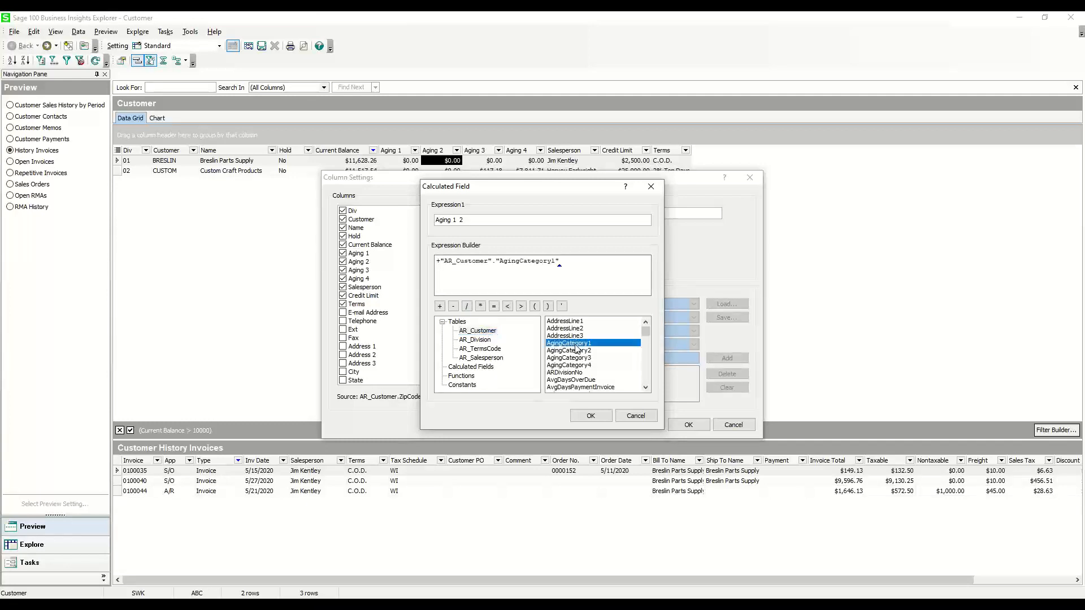
text(+)
double_click(576, 351)
click(440, 262)
key(BackSpace)
click(584, 415)
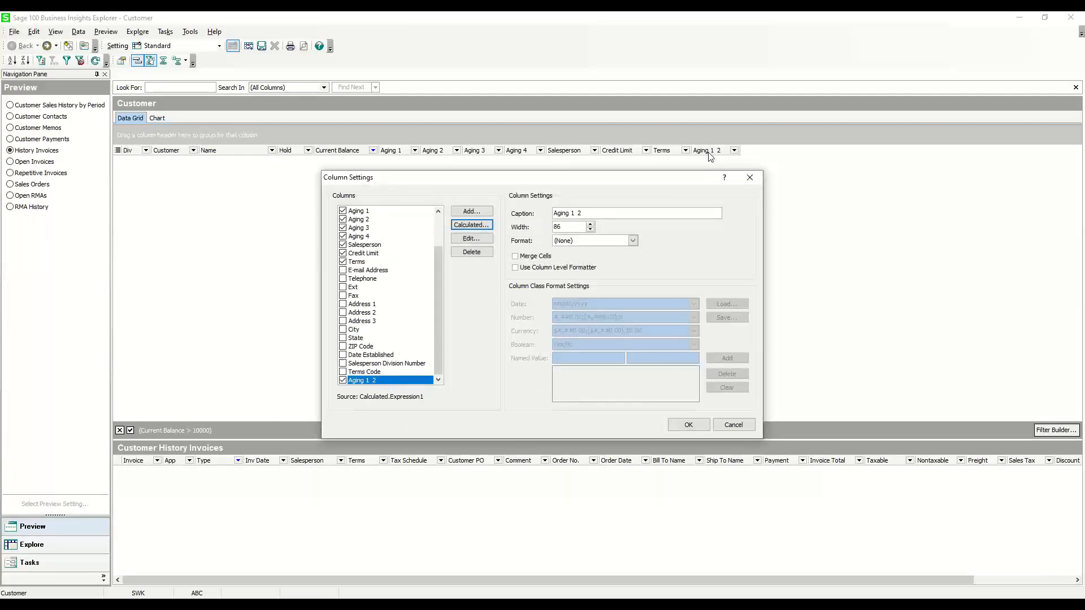
click(693, 421)
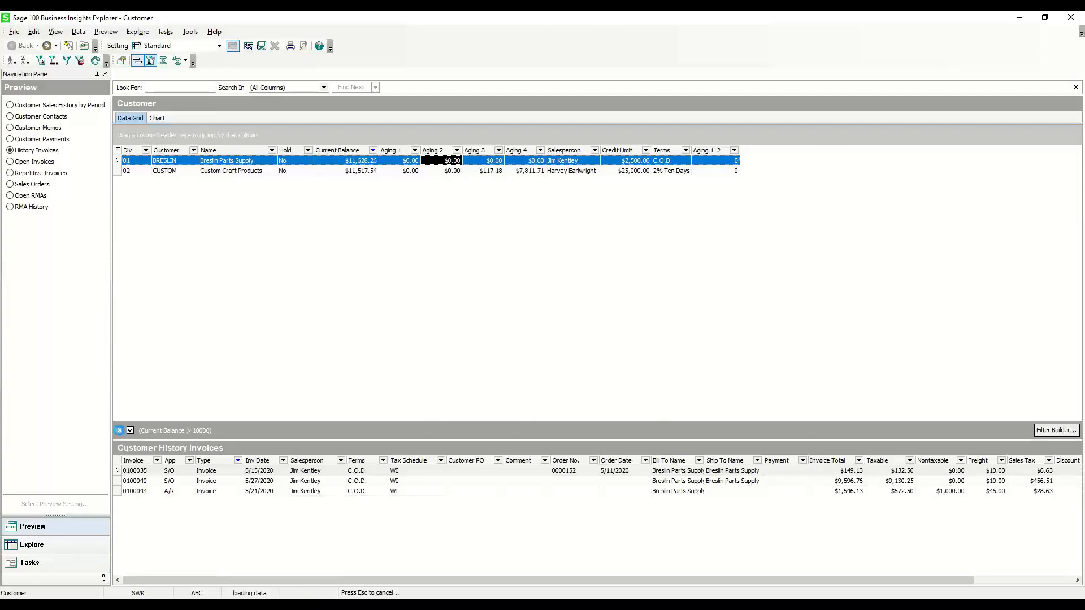
Clear the Current Balance filter and move the Aging 1 2 column directly after Aging 2
click(119, 430)
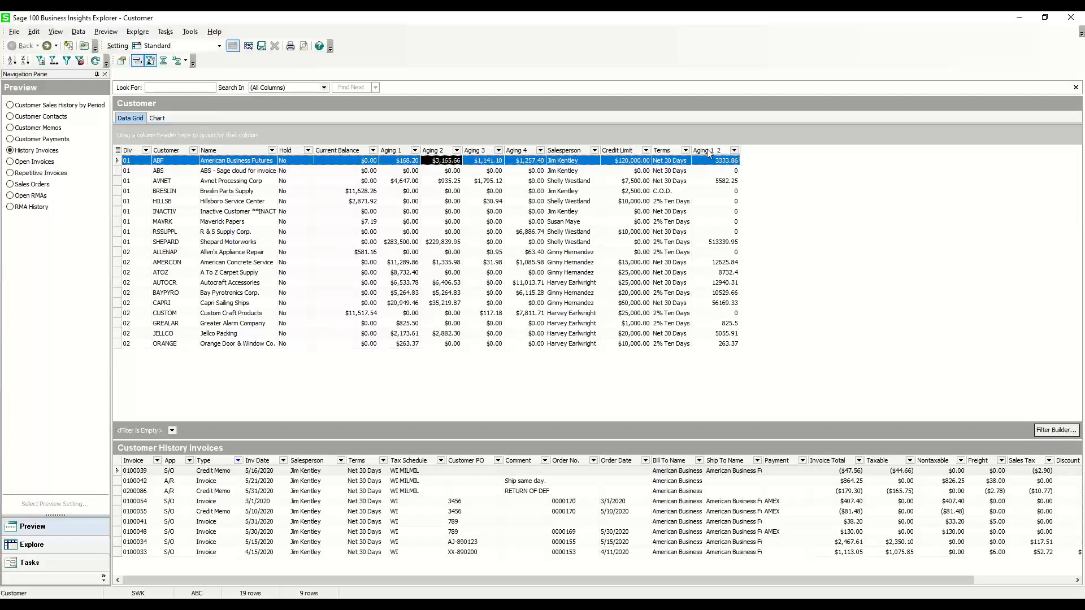
drag(707, 150, 473, 153)
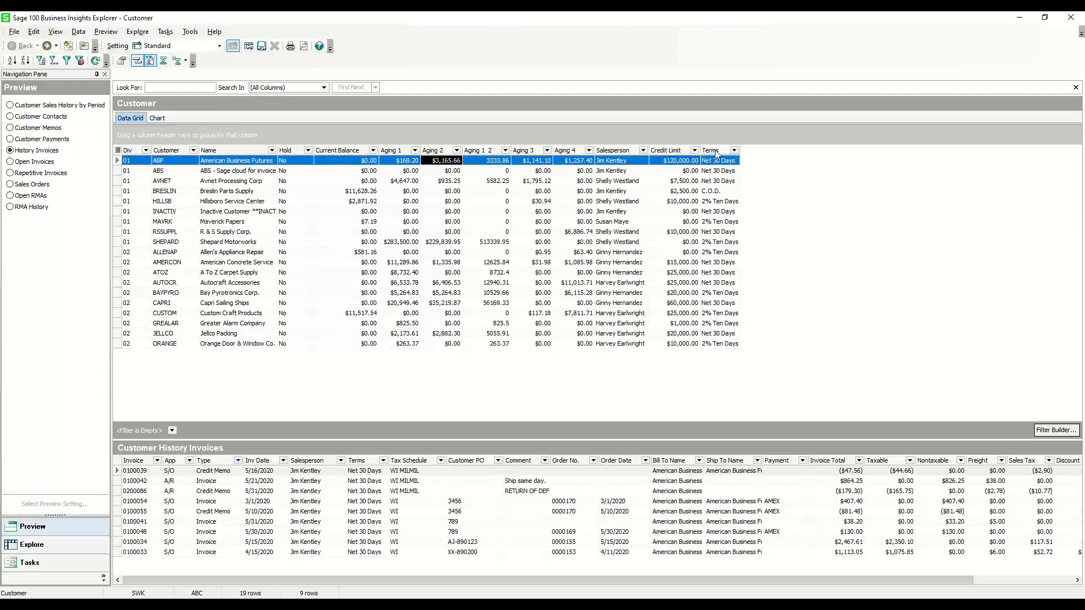
Delete the calculated column Aging 1 2 in the customer grid's column settings
right_click(487, 152)
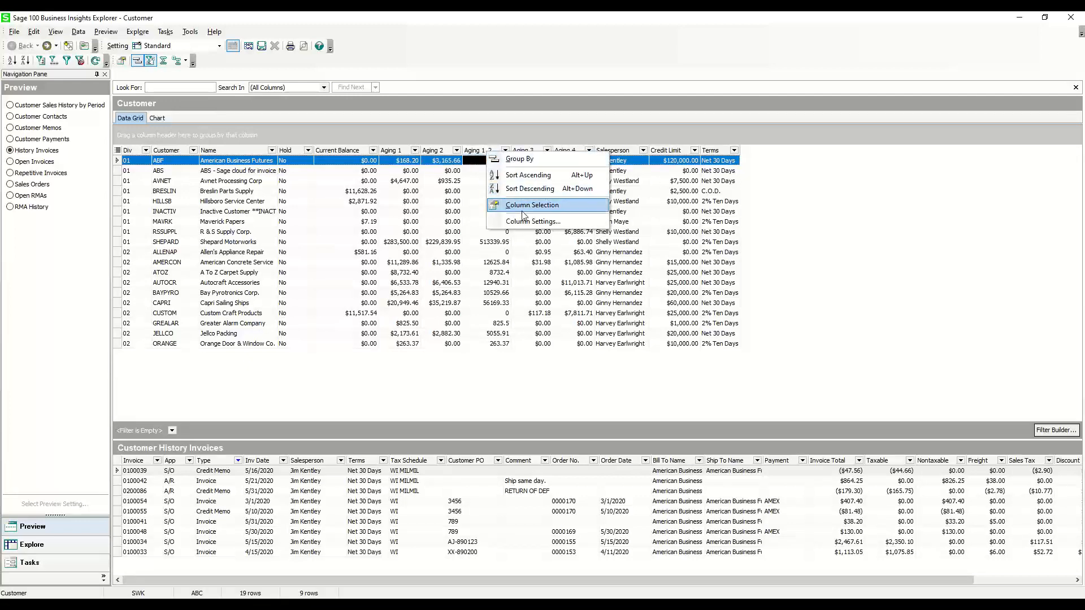
click(521, 223)
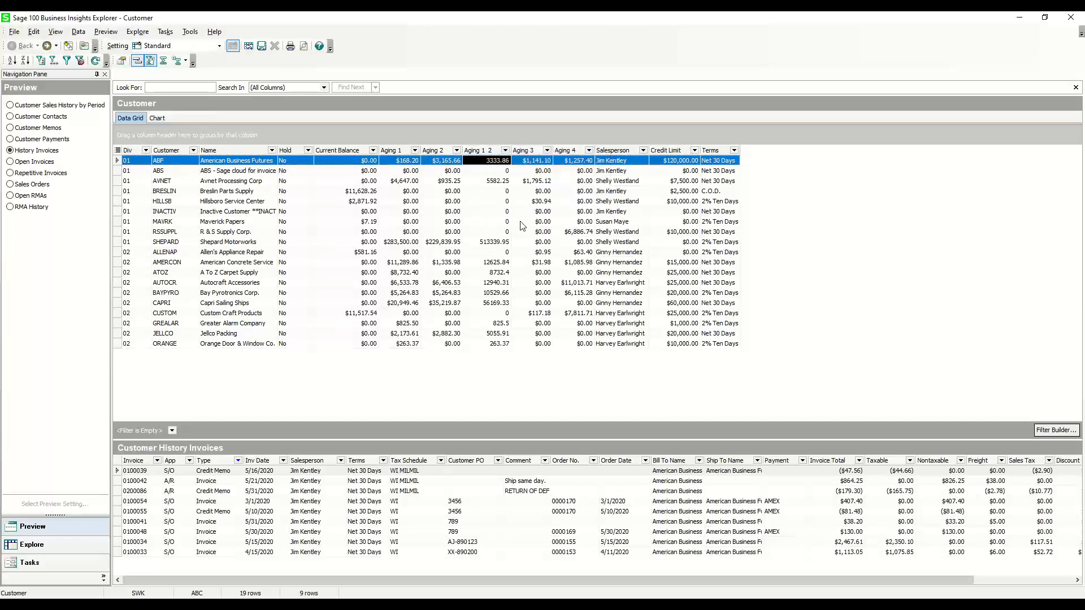
click(477, 253)
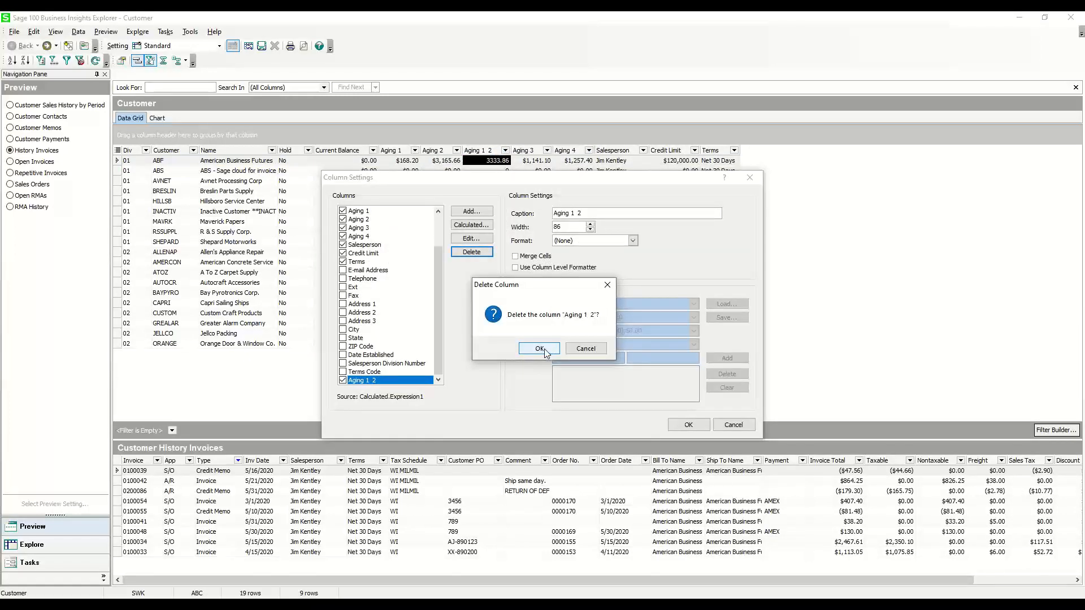
click(539, 349)
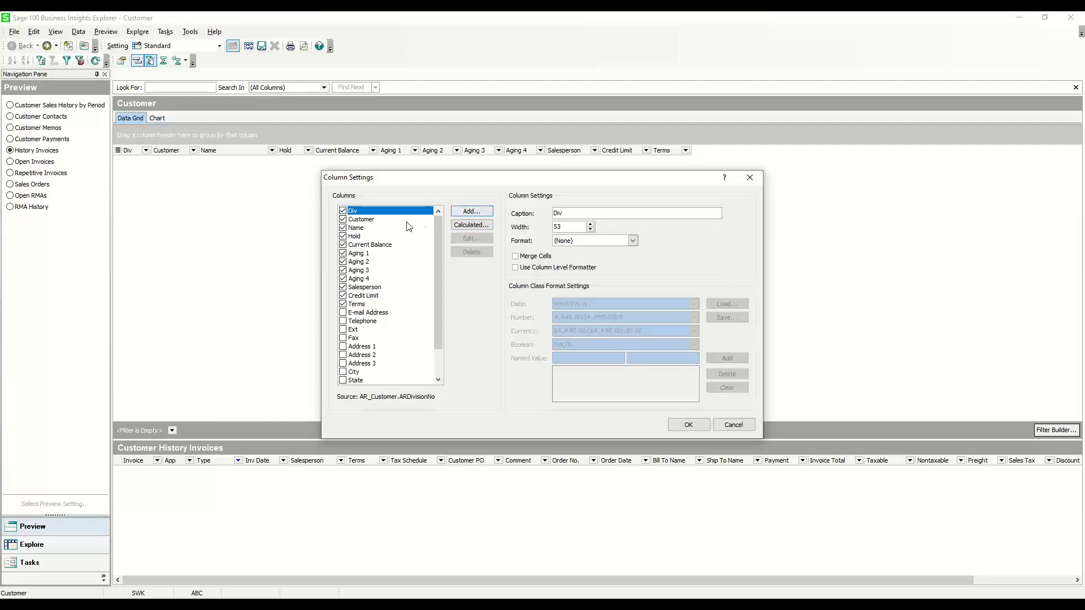
Add the ShipMethod field from AR_Customer as a new column and apply the column settings to the customer grid
click(473, 212)
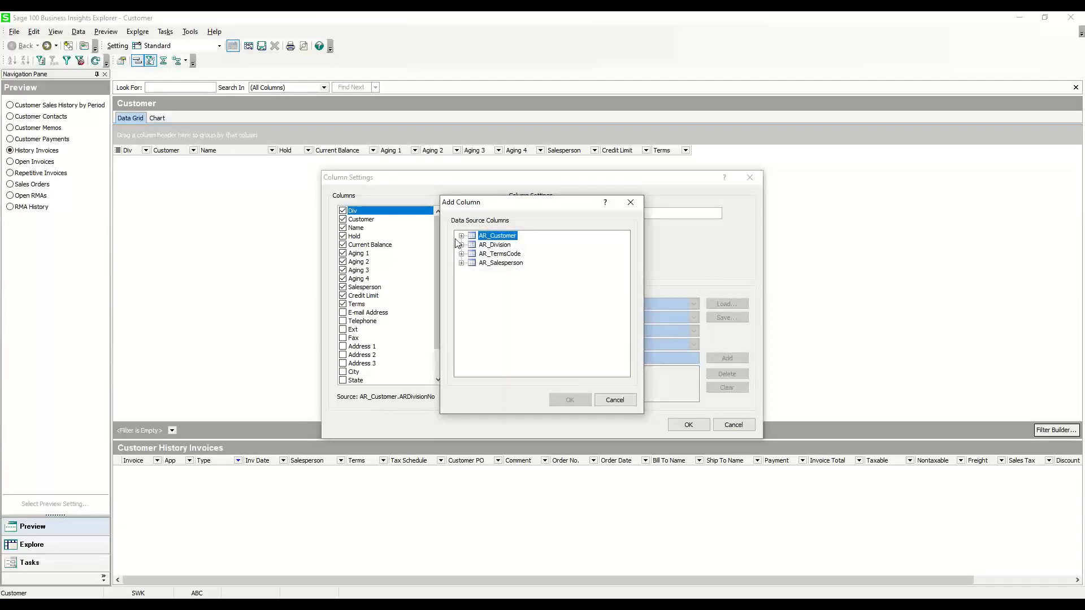
click(462, 236)
scroll(508, 311, down, 6)
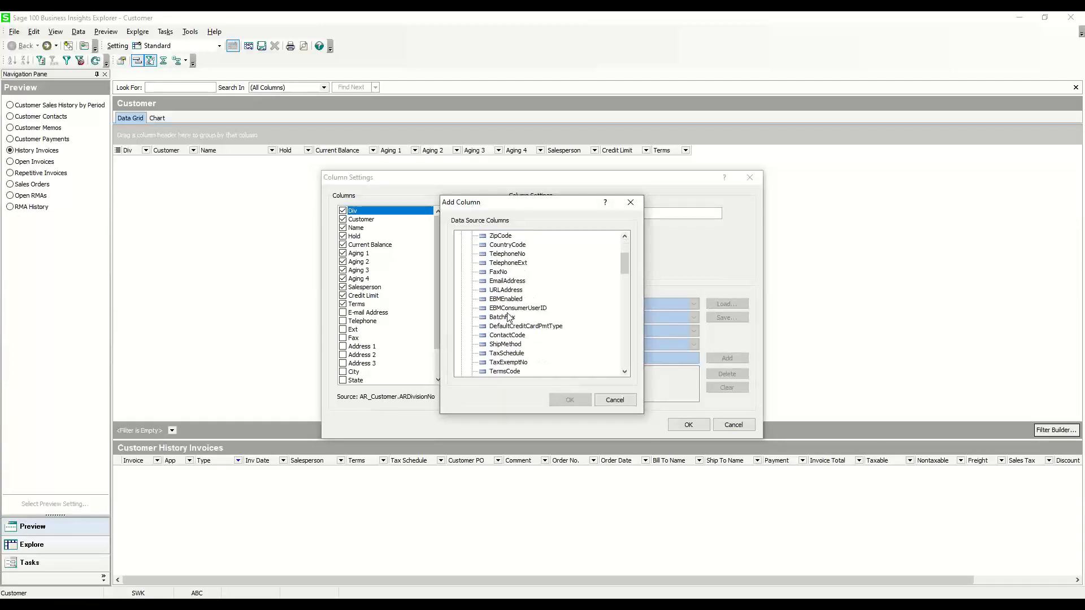
scroll(500, 330, up, 6)
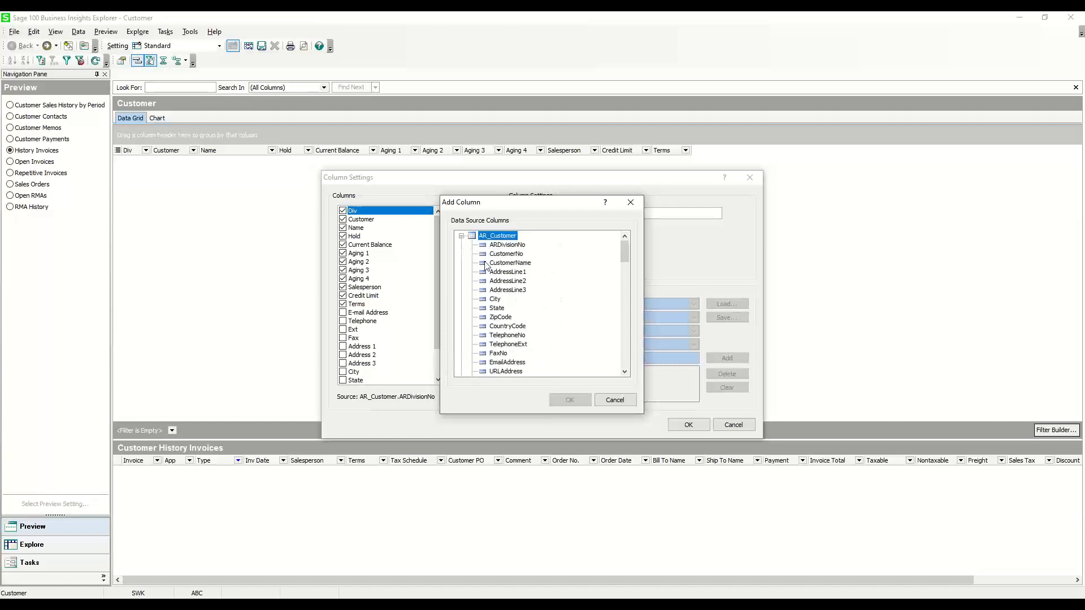
click(461, 237)
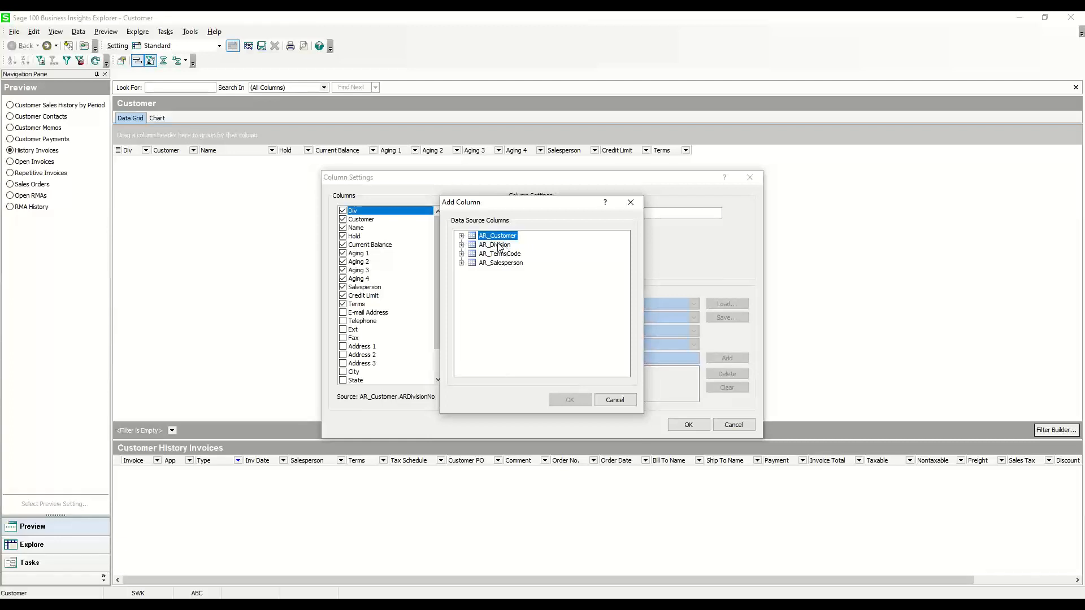
click(462, 237)
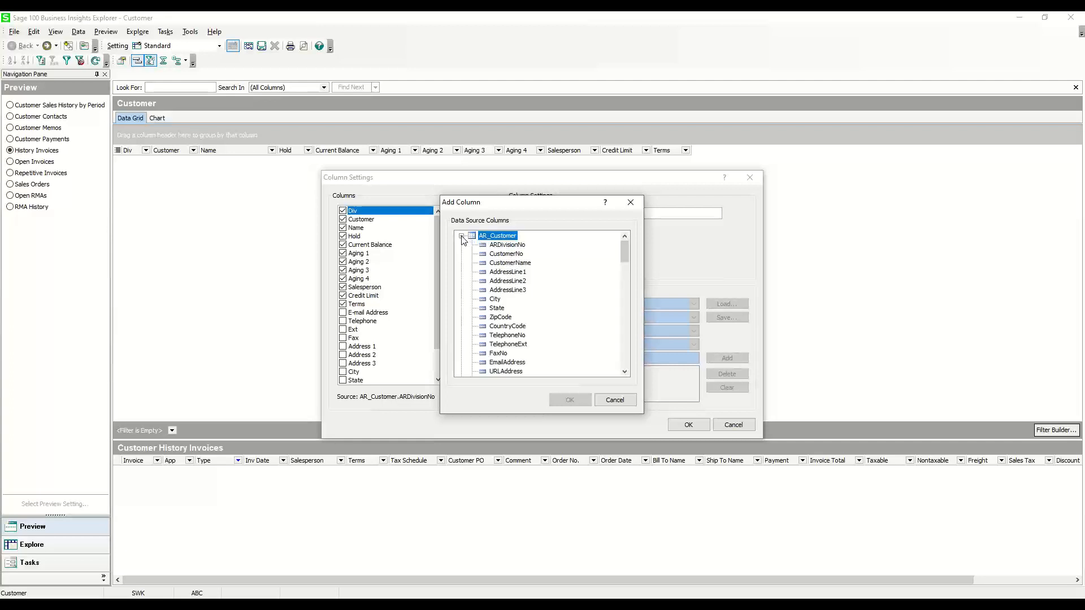
scroll(522, 332, down, 3)
scroll(522, 330, down, 2)
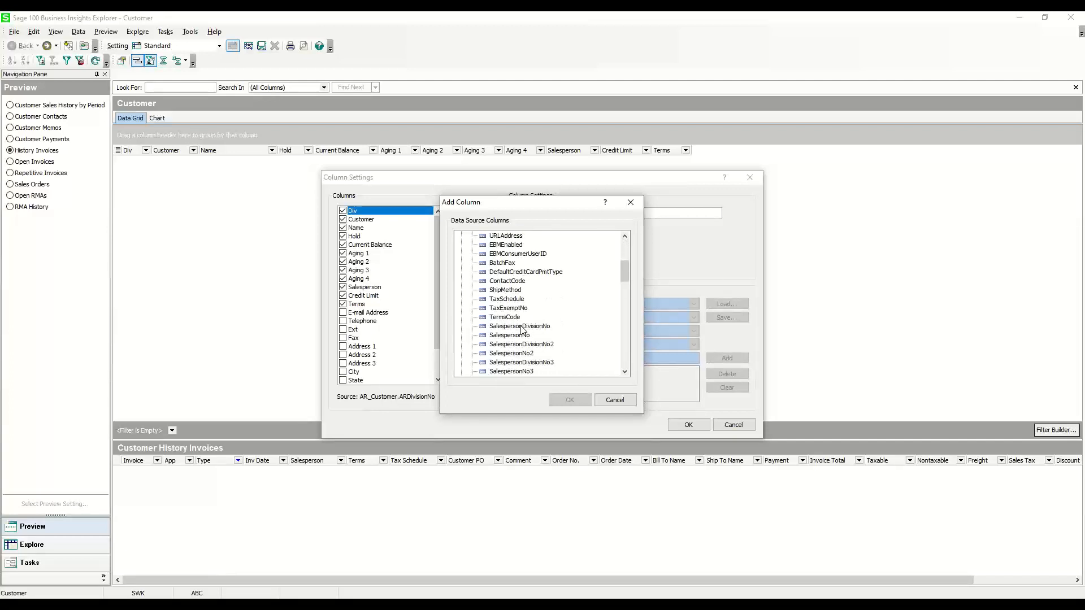
click(507, 291)
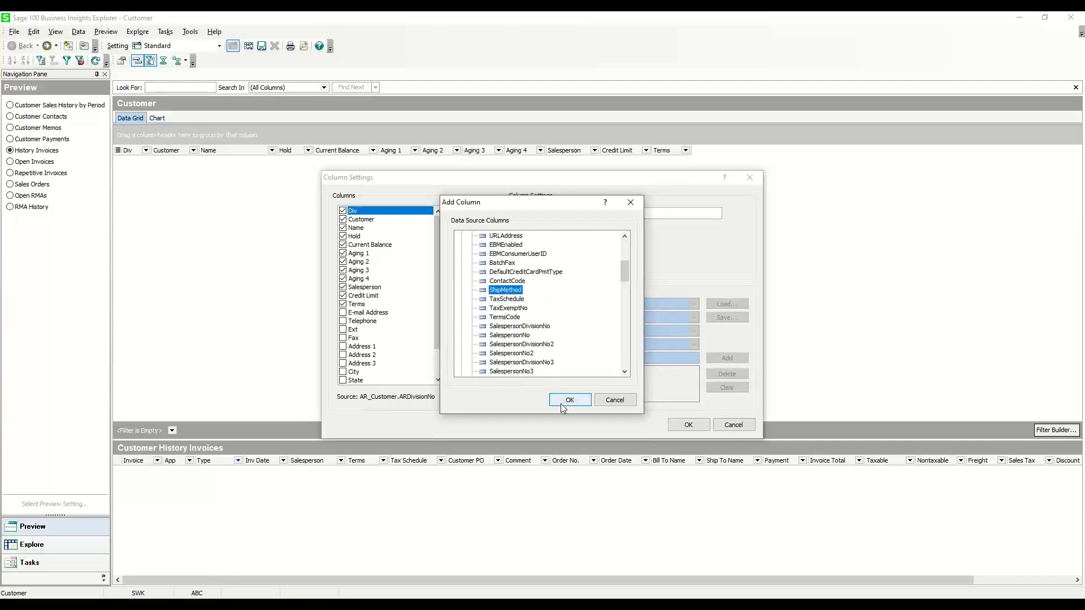
click(566, 402)
click(688, 425)
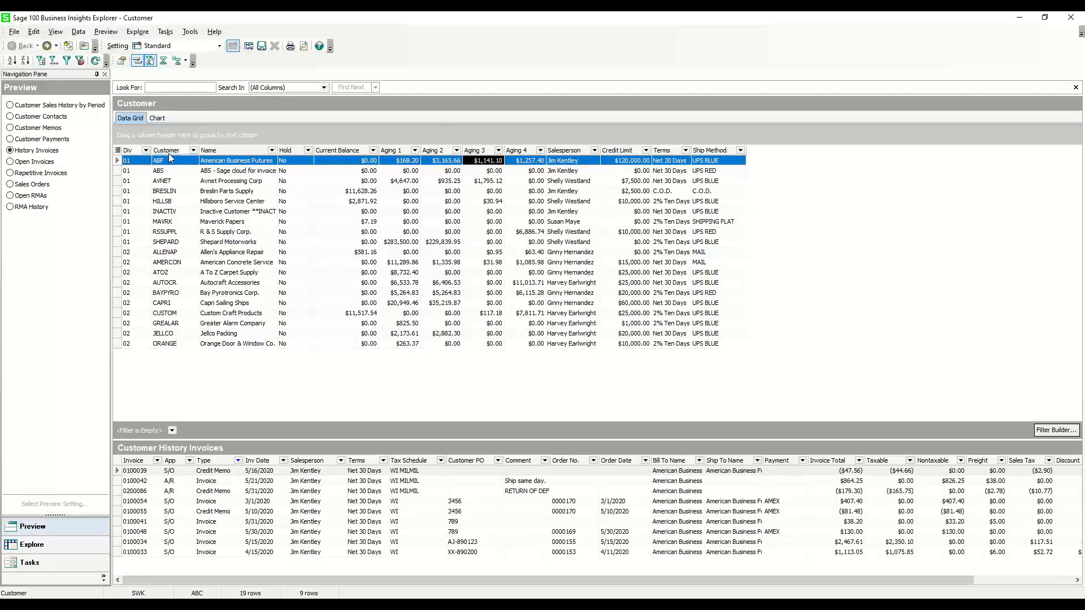
Group the customer grid by Name and switch the group order to descending
right_click(231, 154)
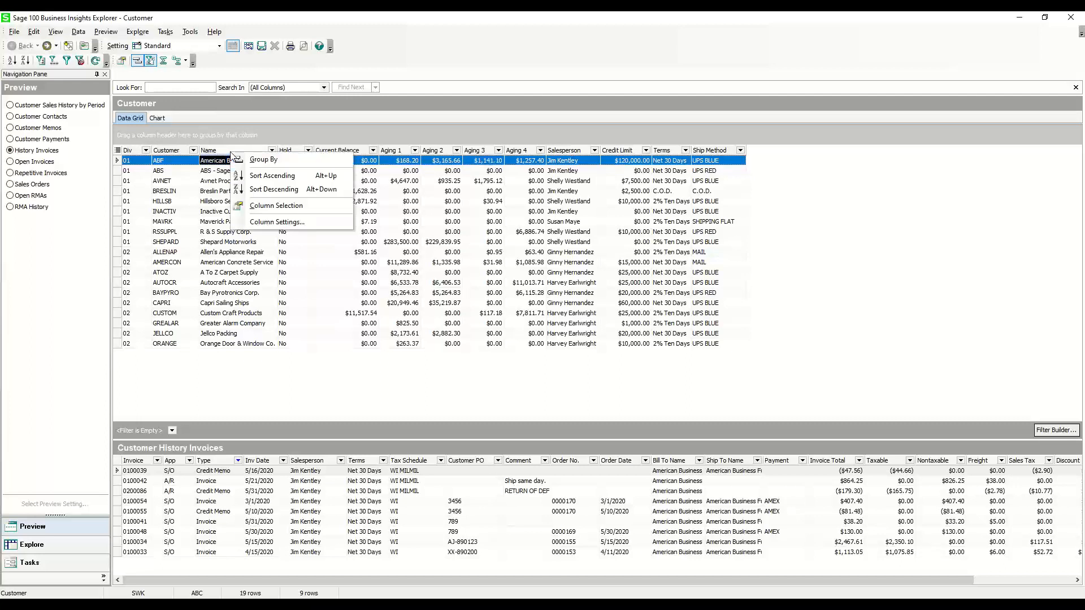
click(286, 161)
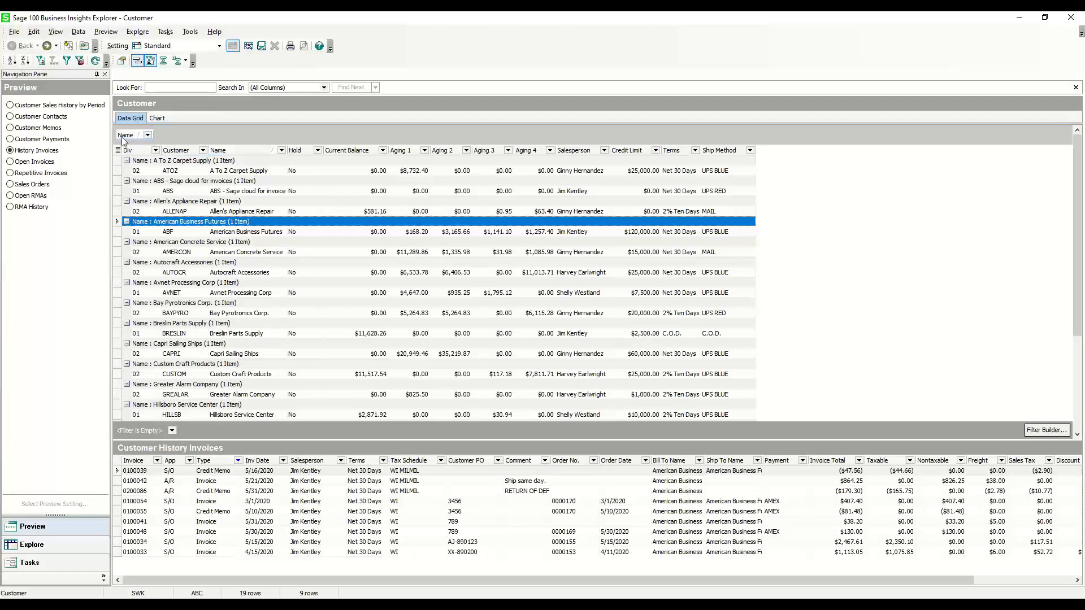
click(148, 135)
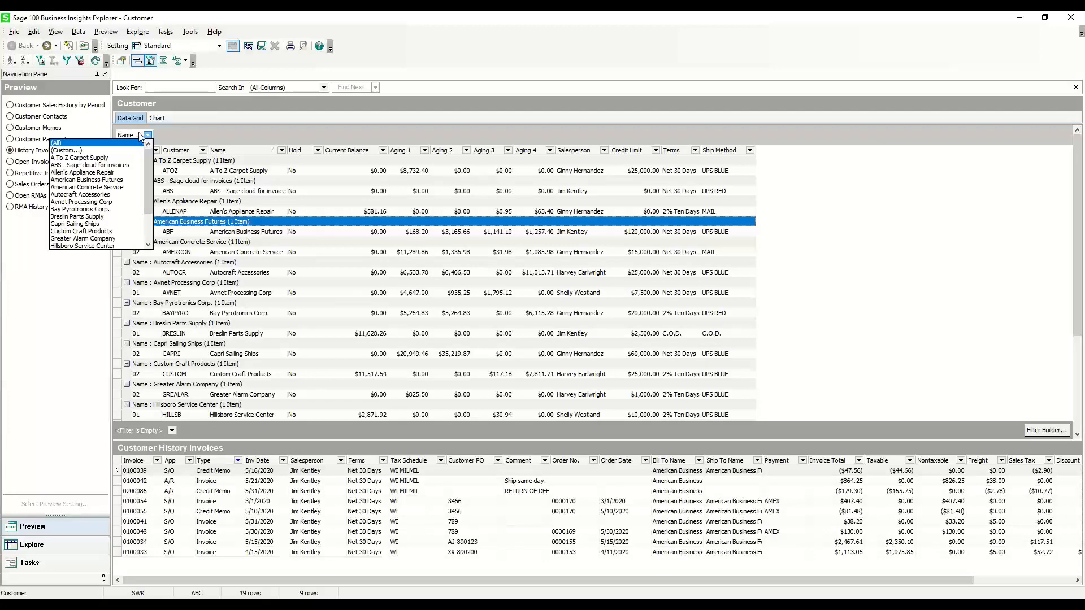
click(135, 137)
right_click(135, 139)
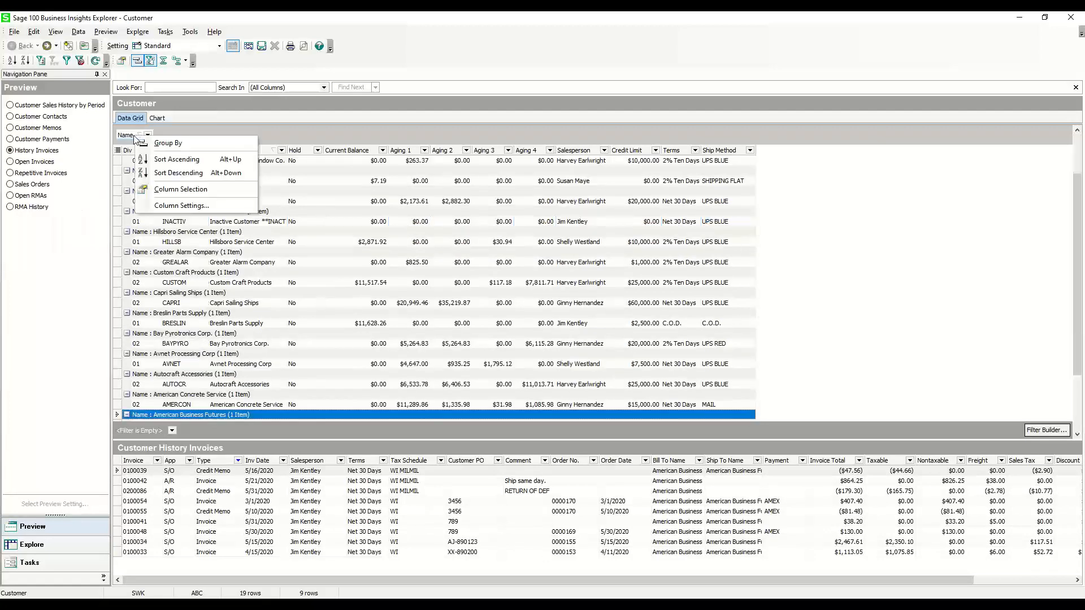
Add Salesperson as a second grouping level beneath Name in the customer grid
click(575, 151)
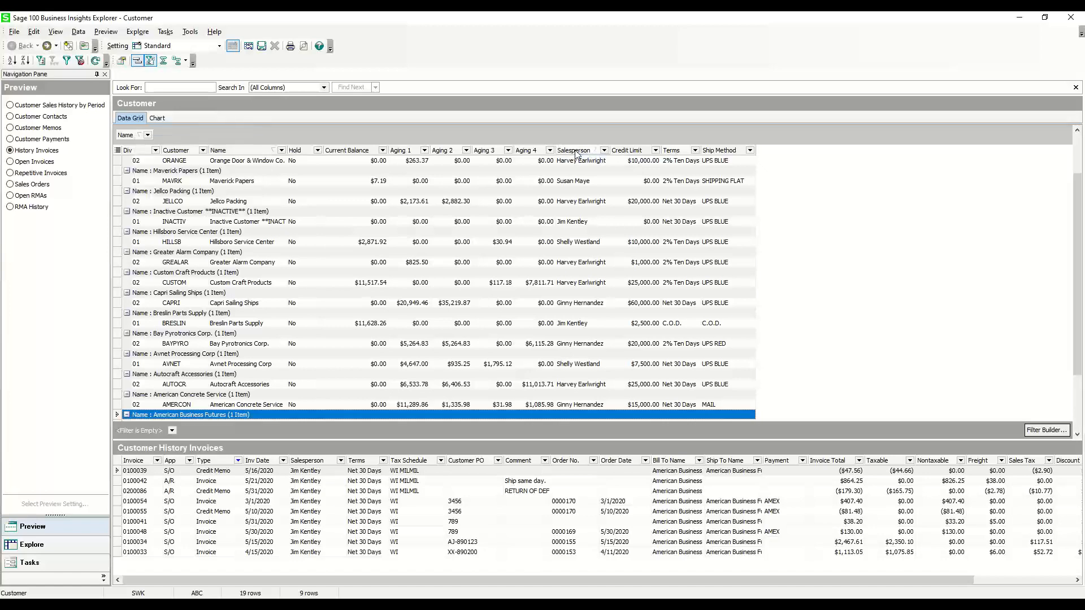
right_click(576, 152)
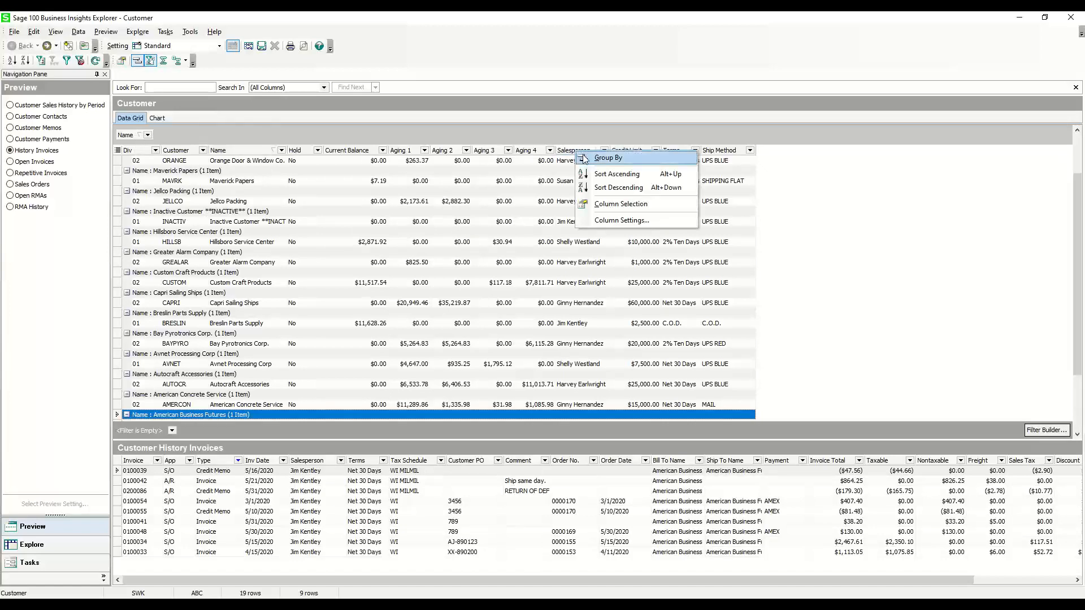
click(584, 159)
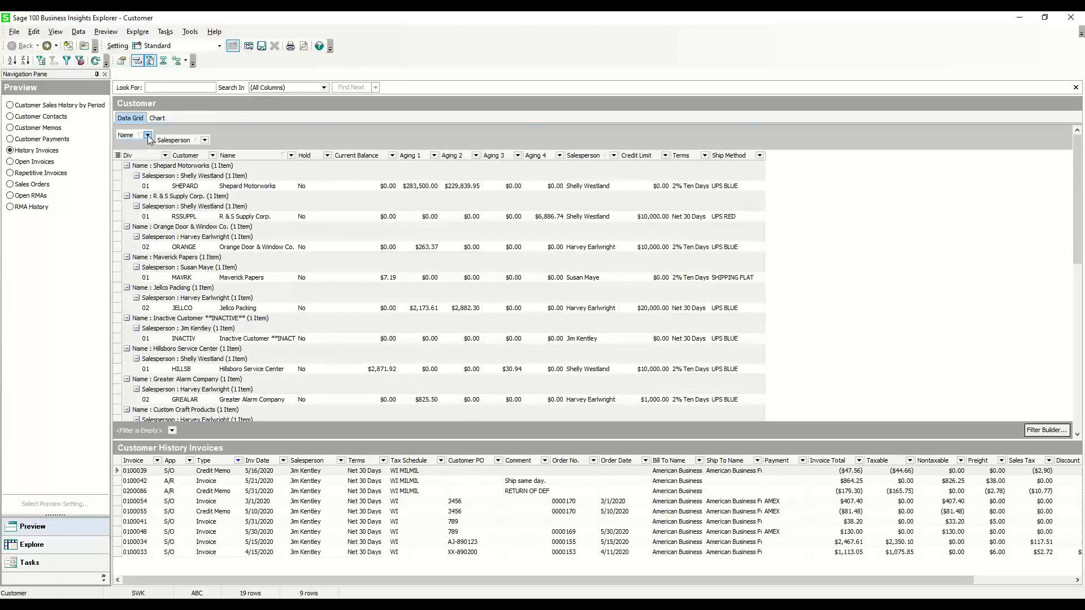
Remove both the Name and the Salesperson groupings from the customer grid
click(147, 135)
click(135, 136)
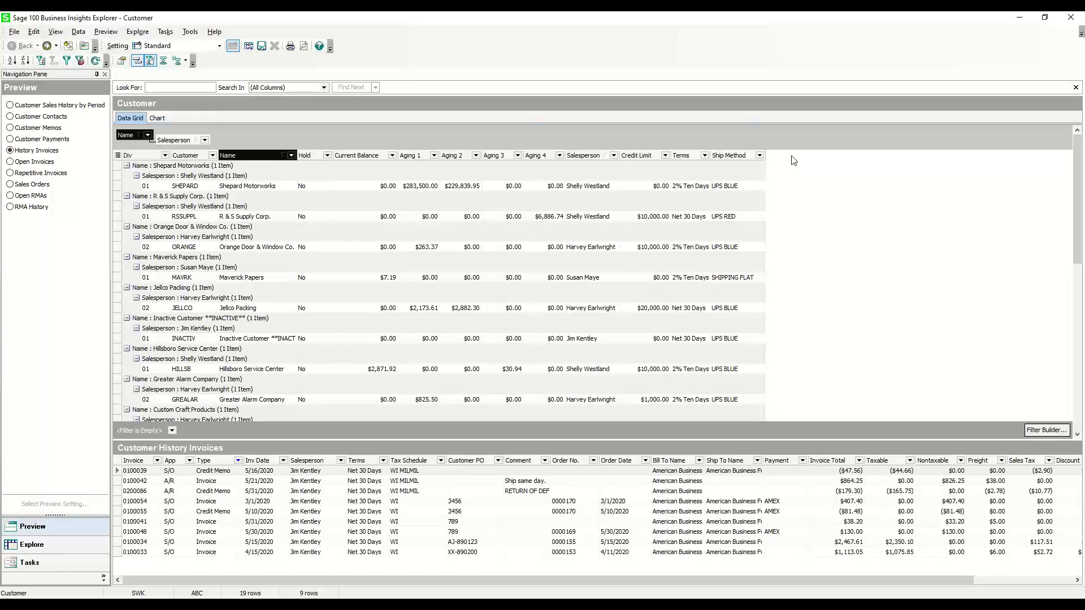
key(Delete)
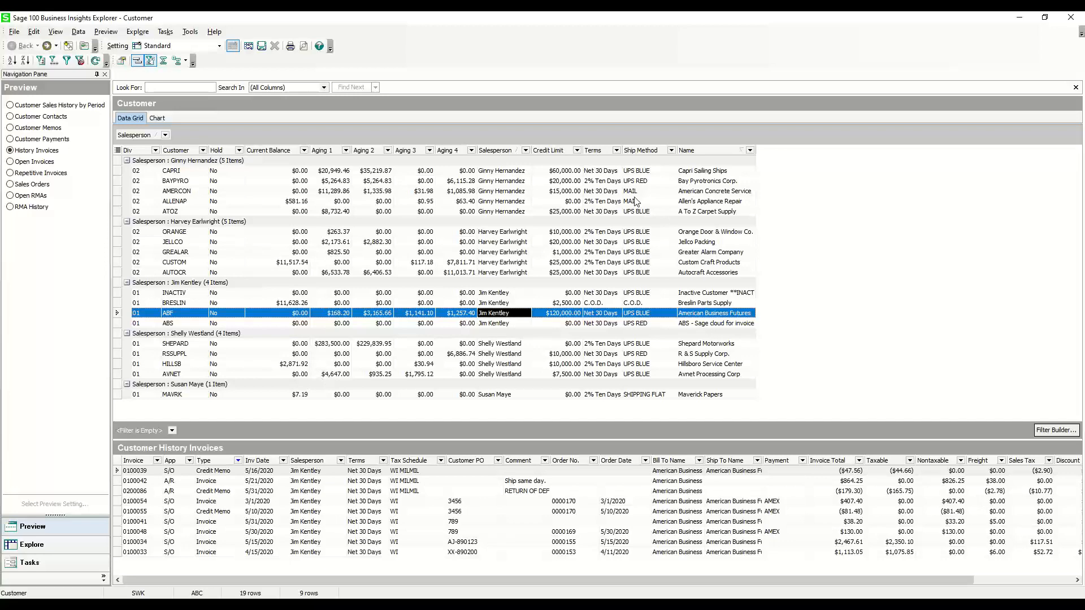
click(151, 138)
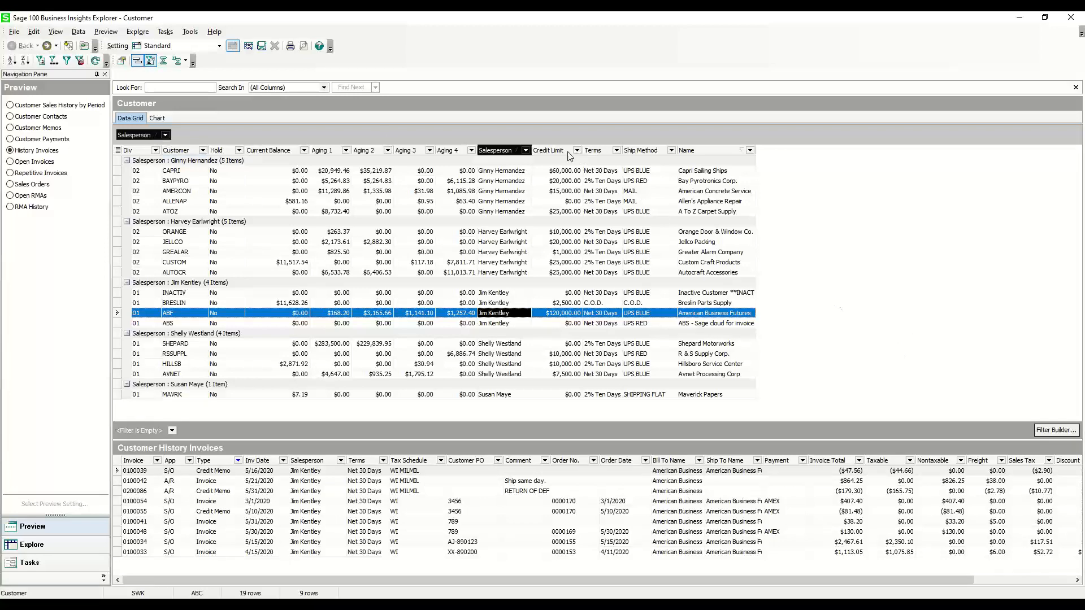
key(Delete)
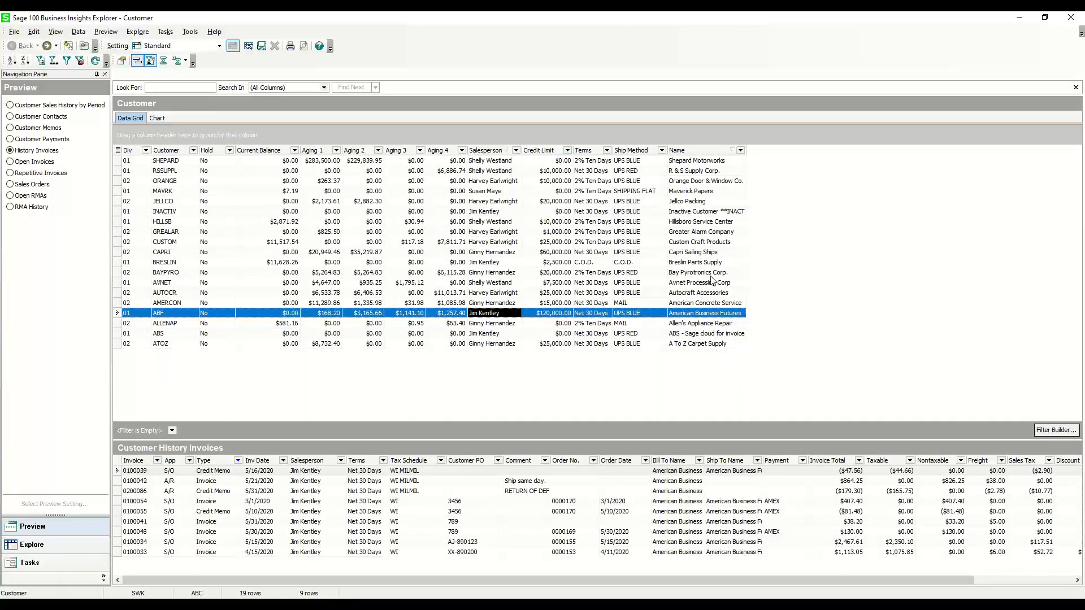
Export the customer grid to Microsoft Excel
click(12, 34)
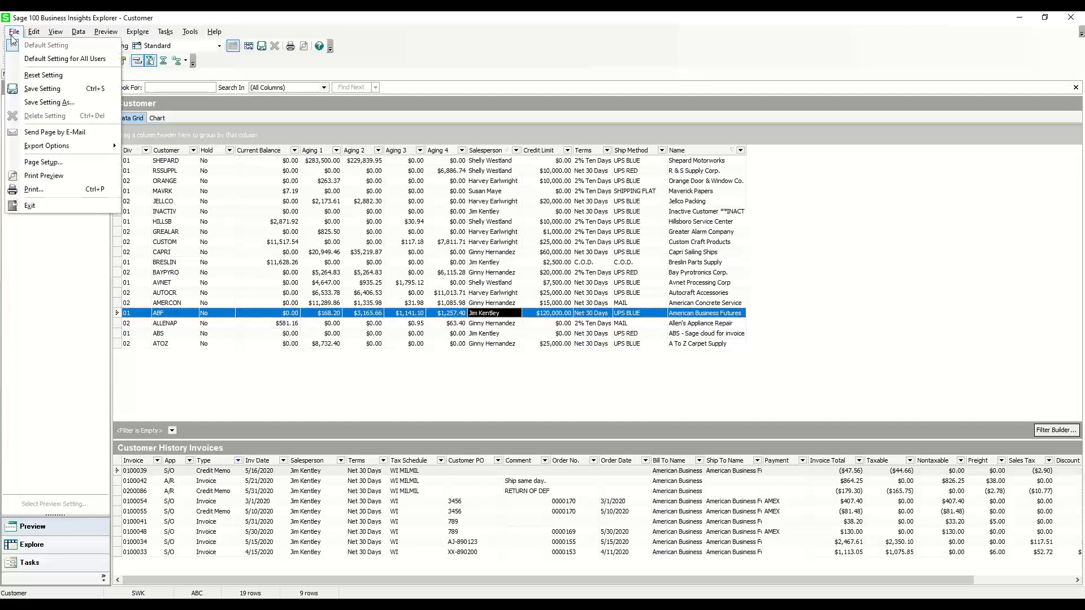
mouse_move(99, 146)
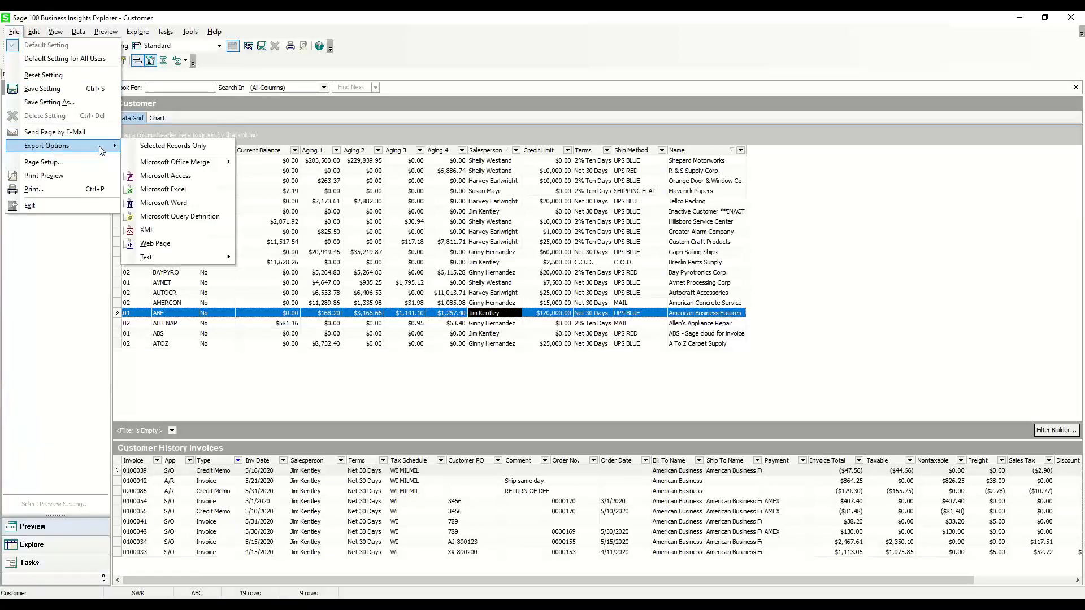
click(187, 190)
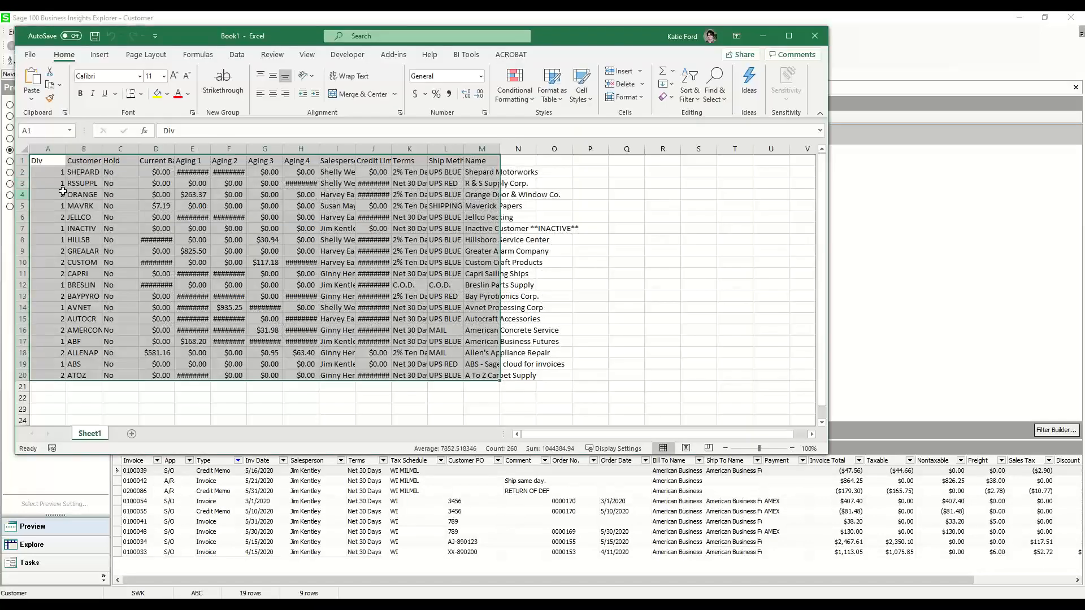
Auto-fit the width of all columns in the exported Excel sheet, and close the workbook
click(24, 150)
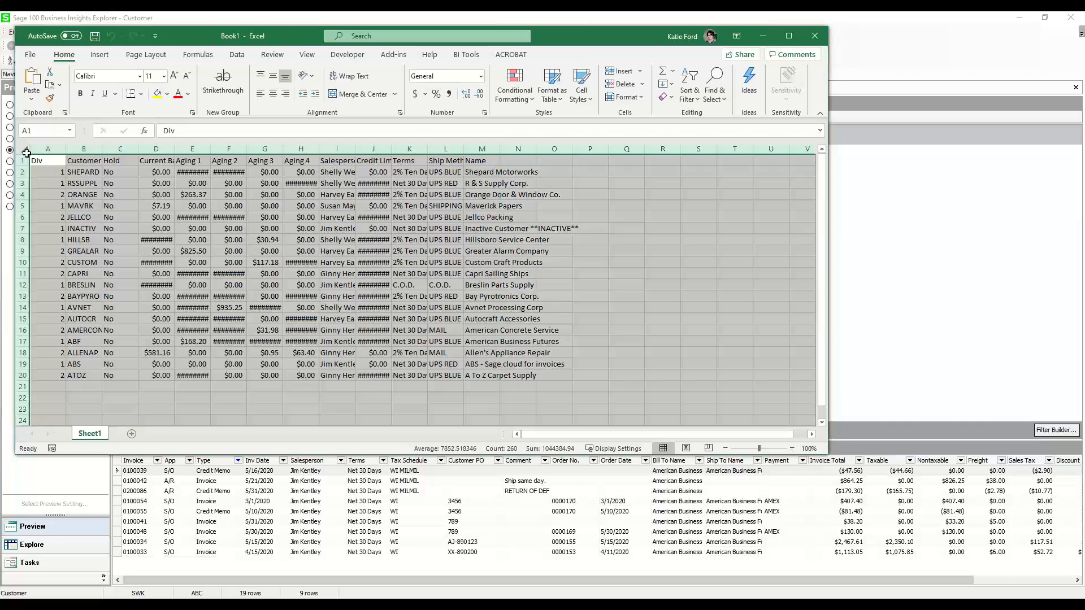
double_click(66, 149)
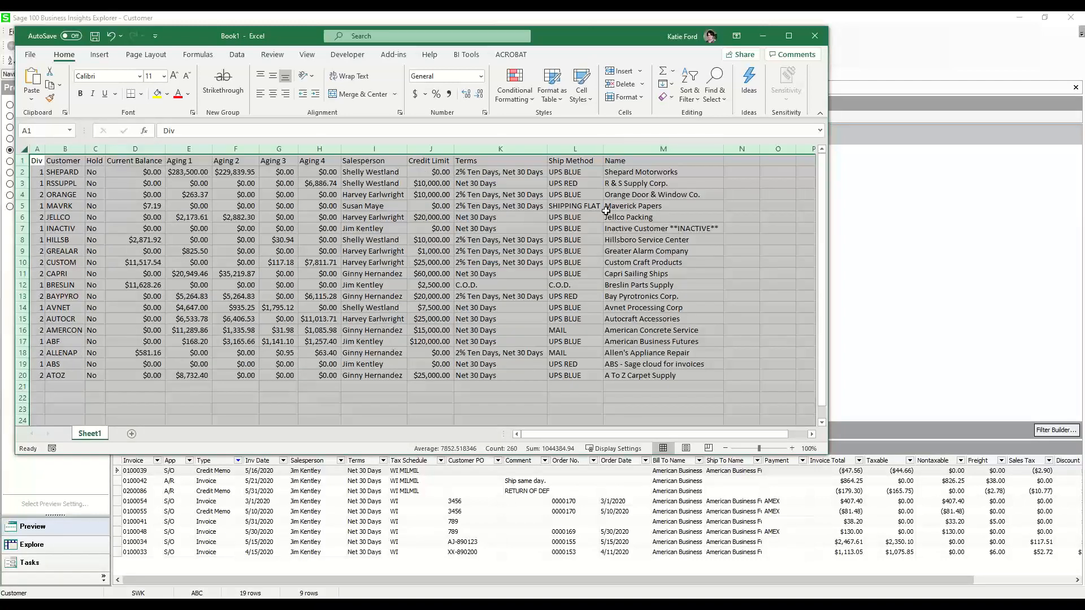
click(71, 170)
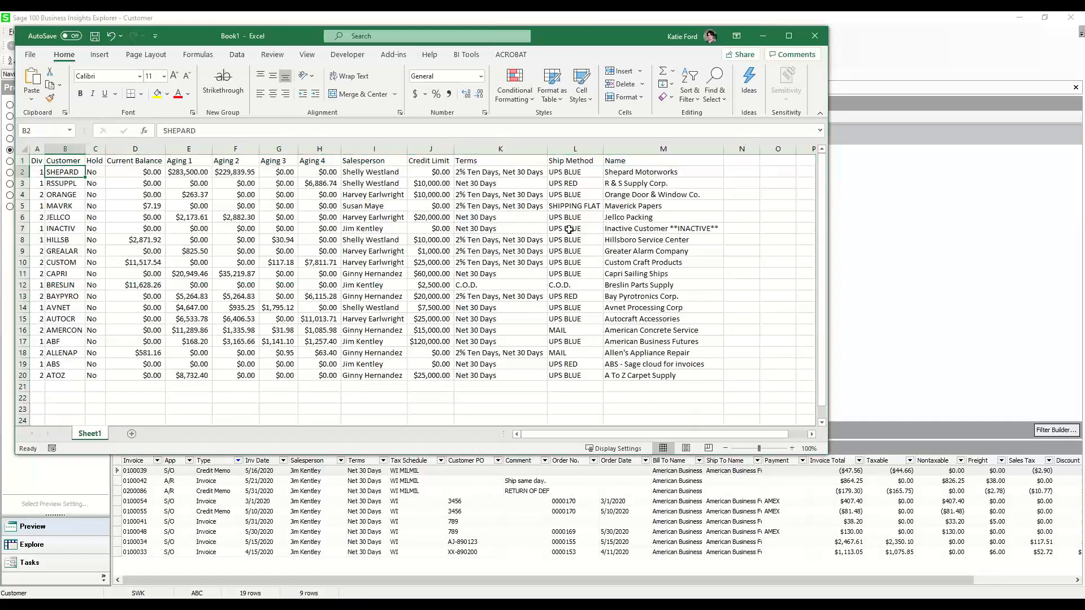
click(816, 32)
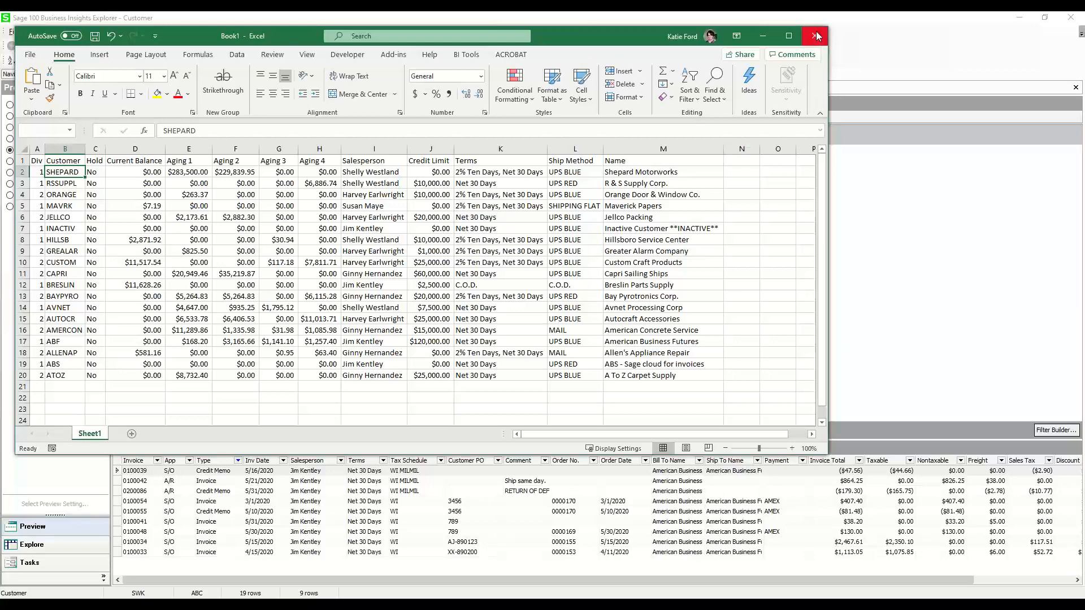
click(467, 313)
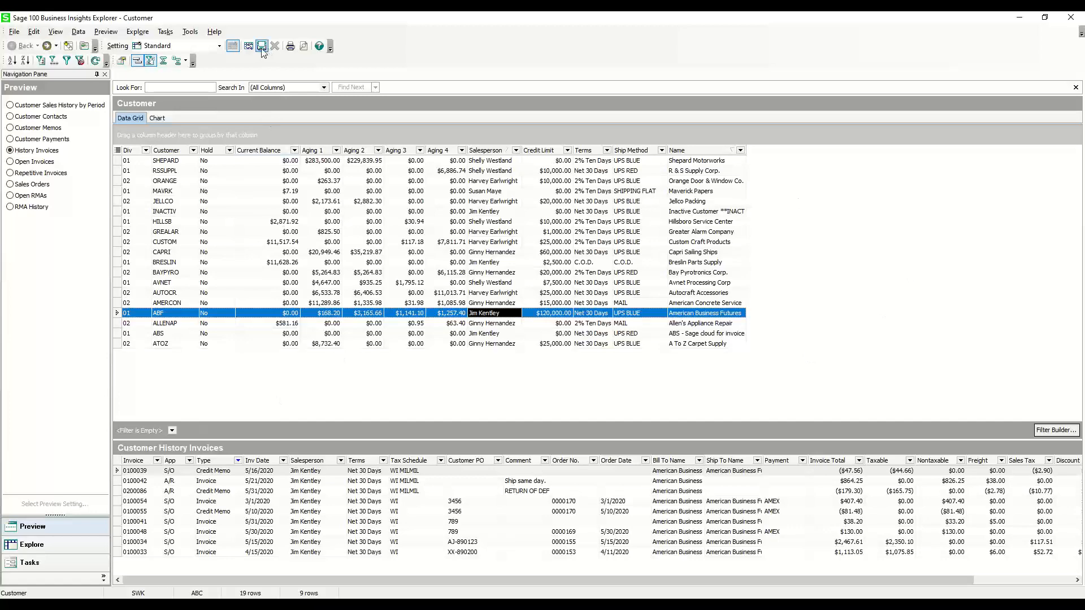
Save the customized customer grid layout as a setting named "Quick Customer View"
click(219, 45)
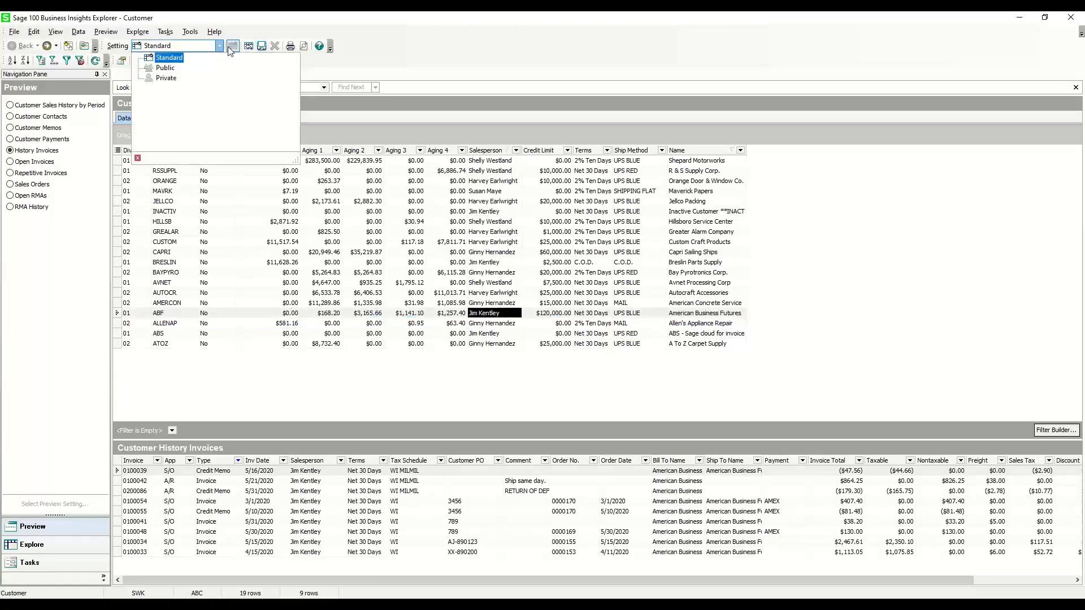
click(262, 46)
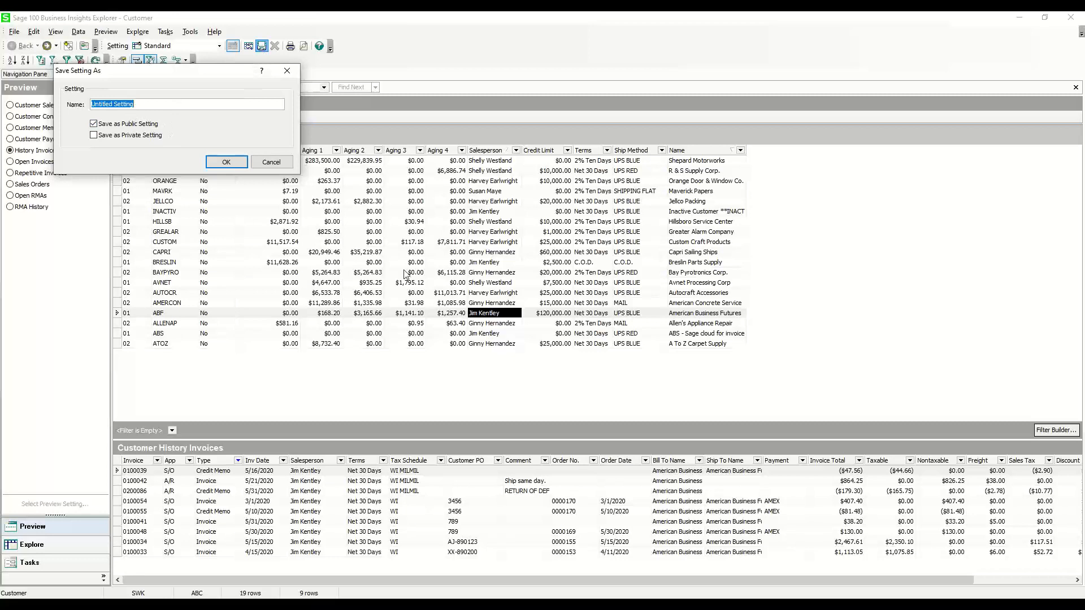
text(Quick Customer View)
click(241, 161)
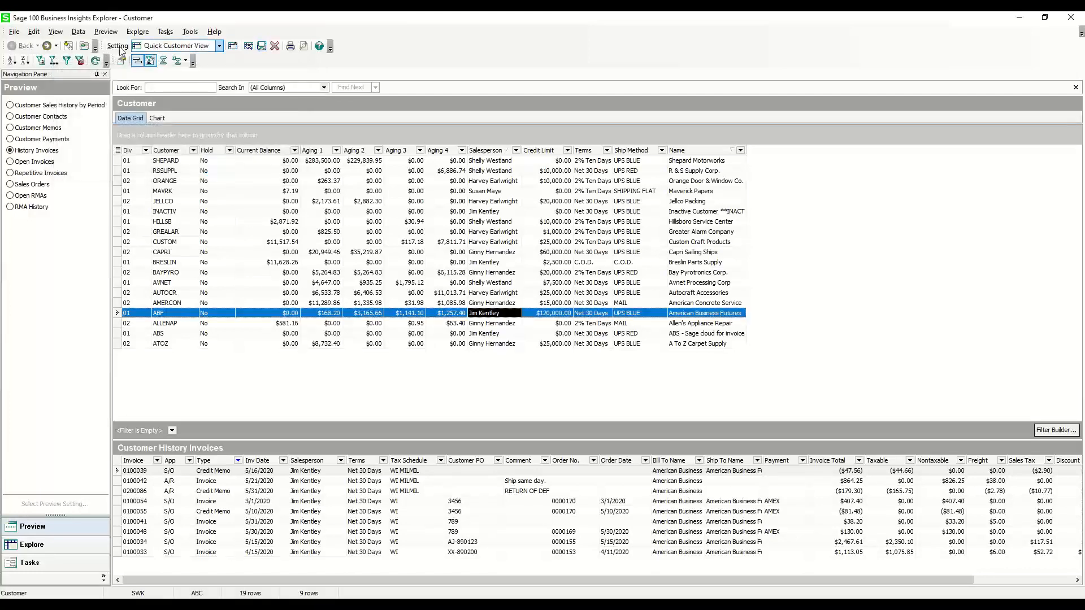
Close the Business Insights Explorer window and reopen Customer View from the Accounts Receivable Explore tasks
click(1078, 14)
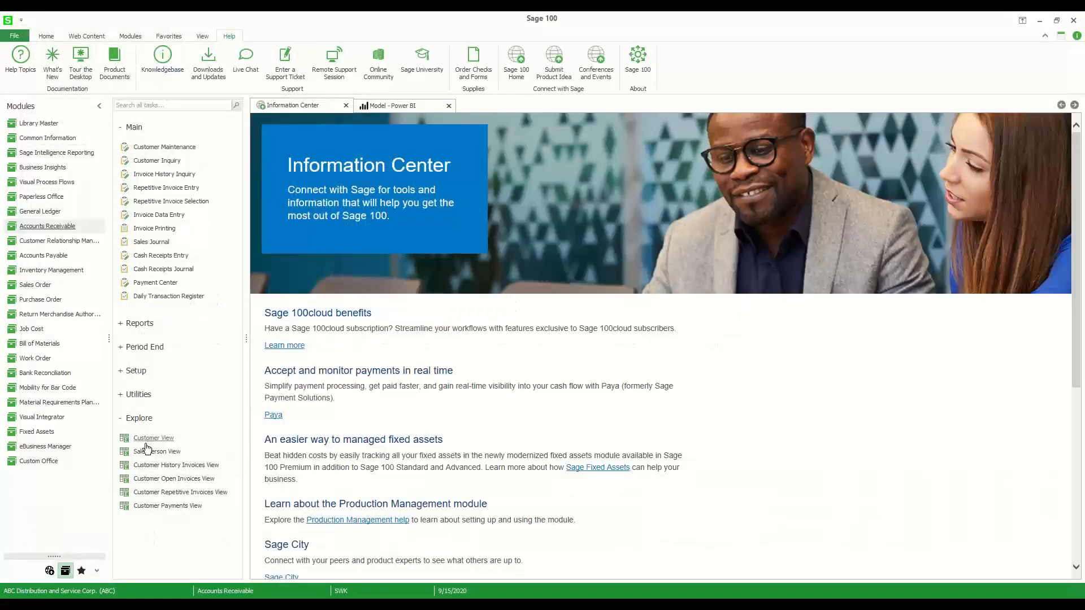
click(146, 442)
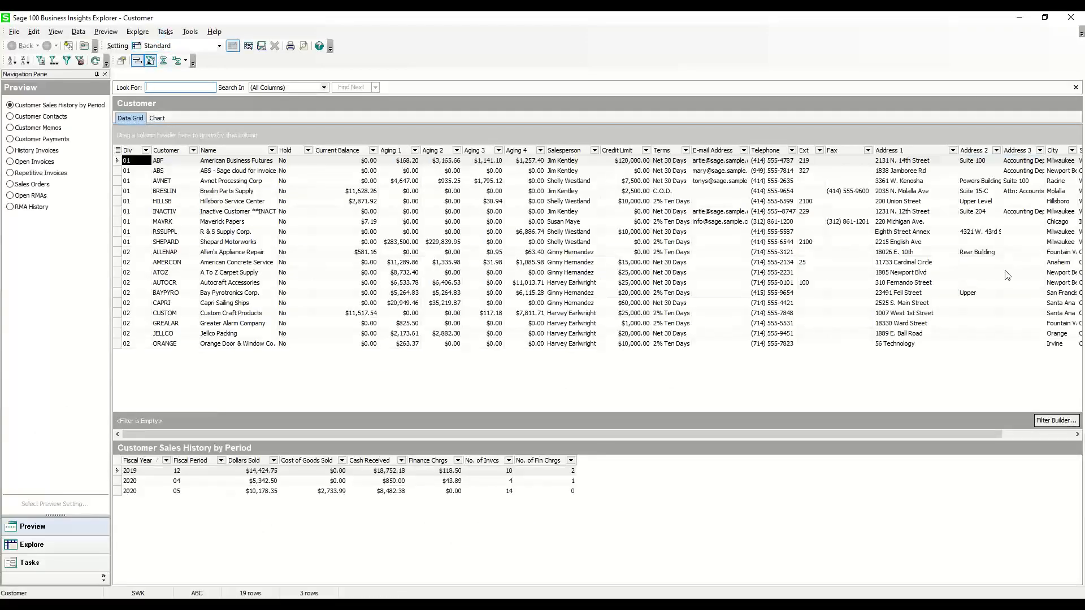
Apply the public "Quick Customer View" setting to the customer grid
click(219, 47)
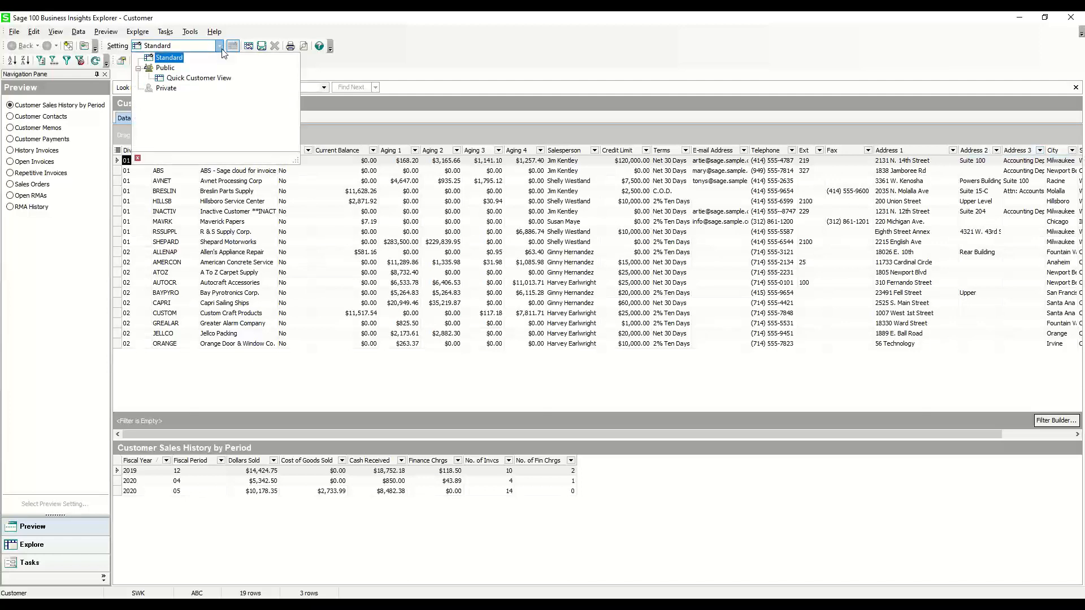
click(213, 79)
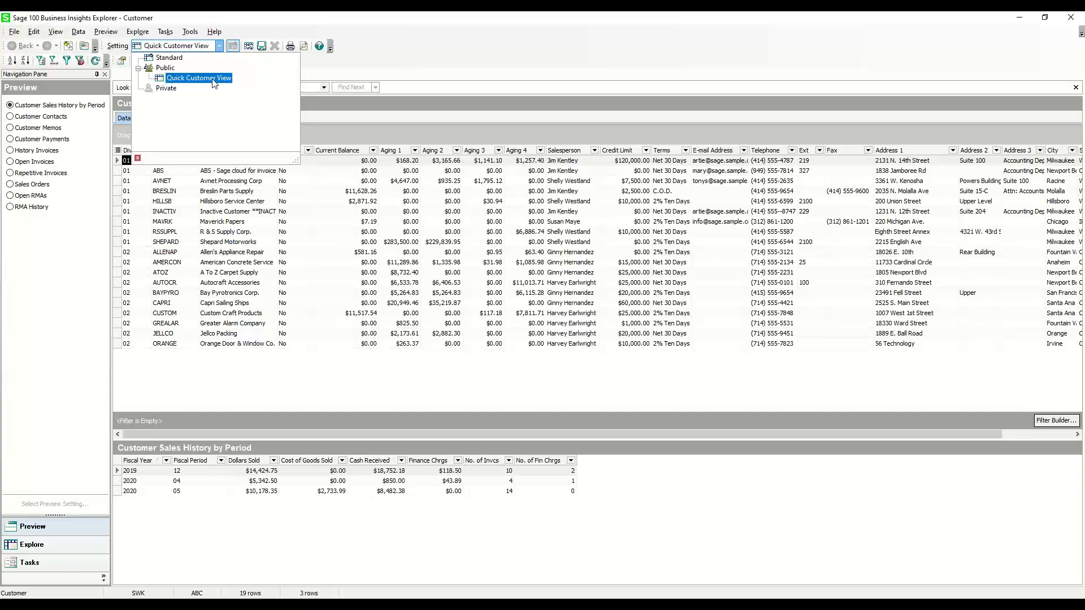
click(213, 81)
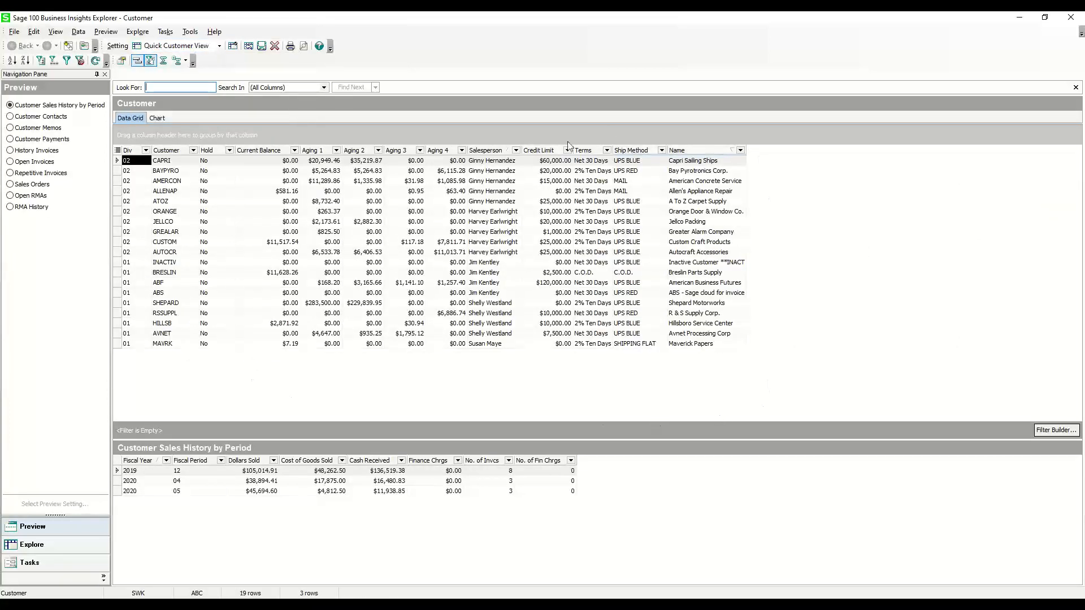
Close the customer explorer window and open Item View from the Inventory Management Explore tasks
click(1066, 16)
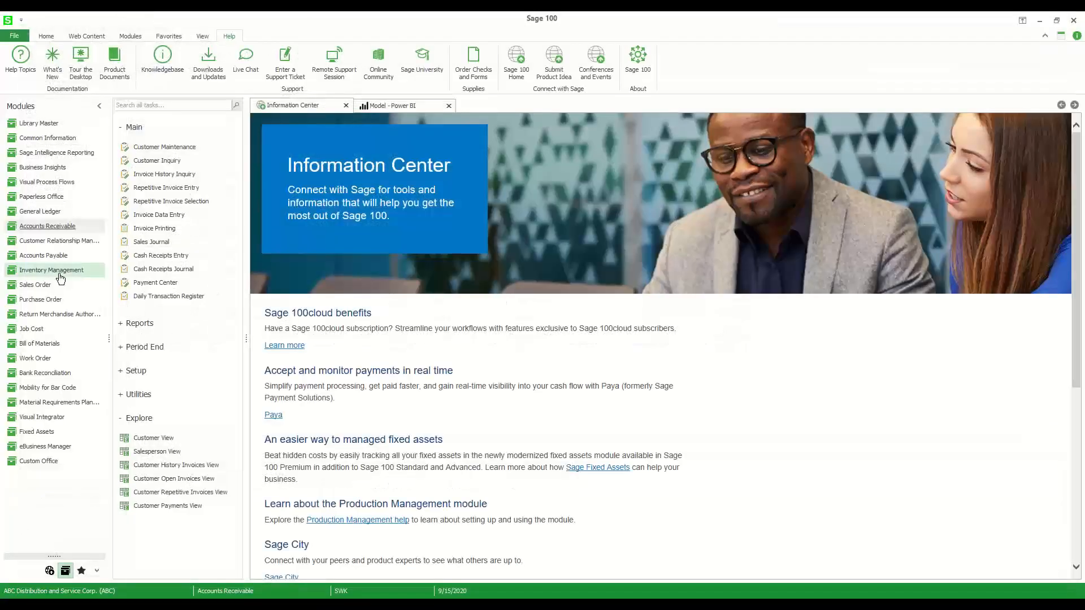
click(56, 271)
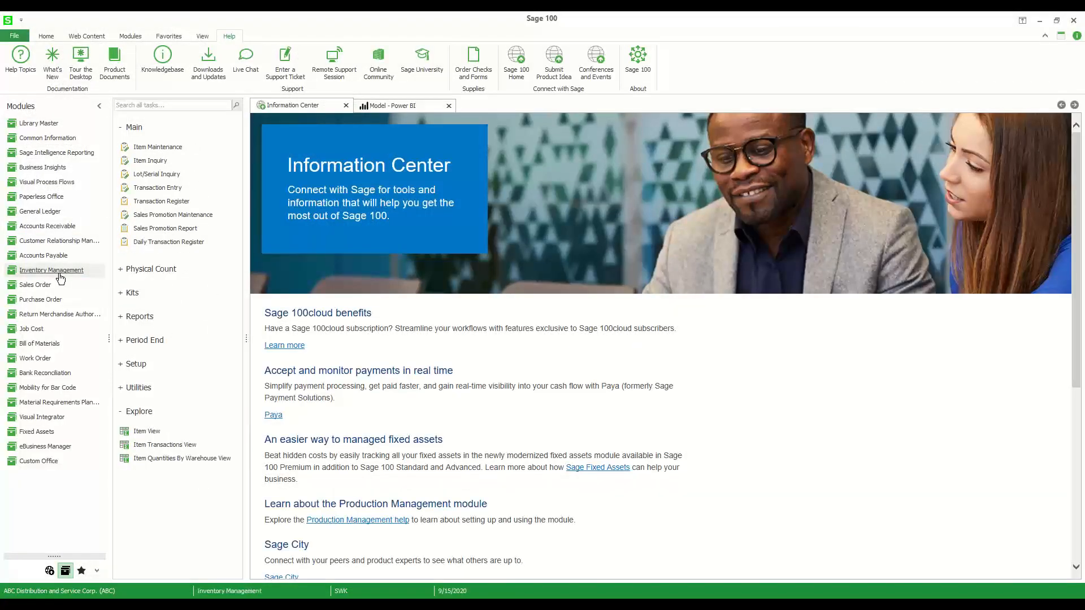
click(145, 434)
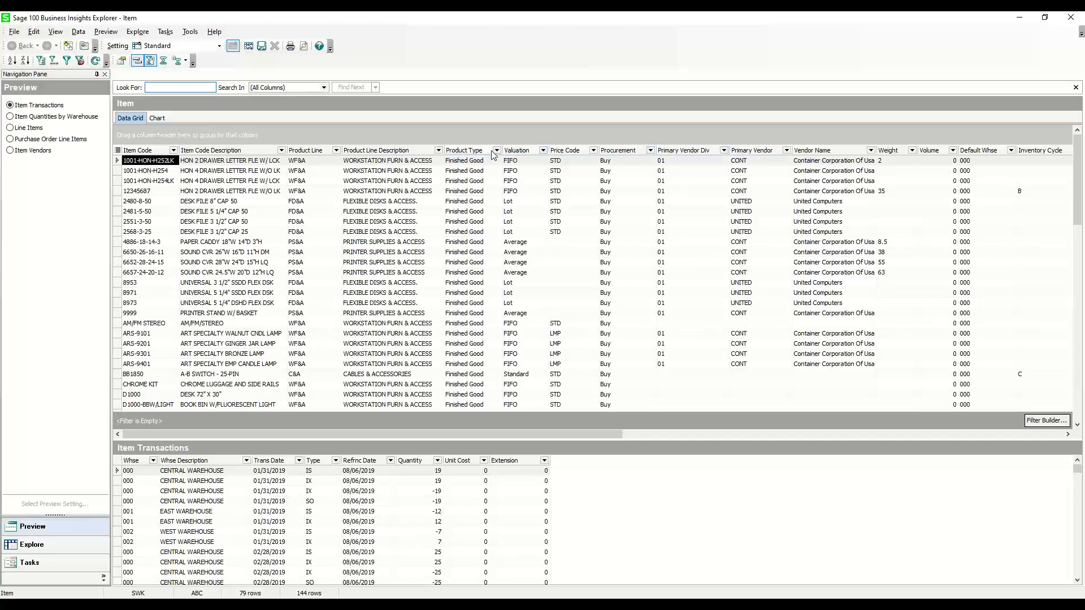
Group the item grid by Product Line and collapse every product line group
right_click(323, 154)
click(353, 162)
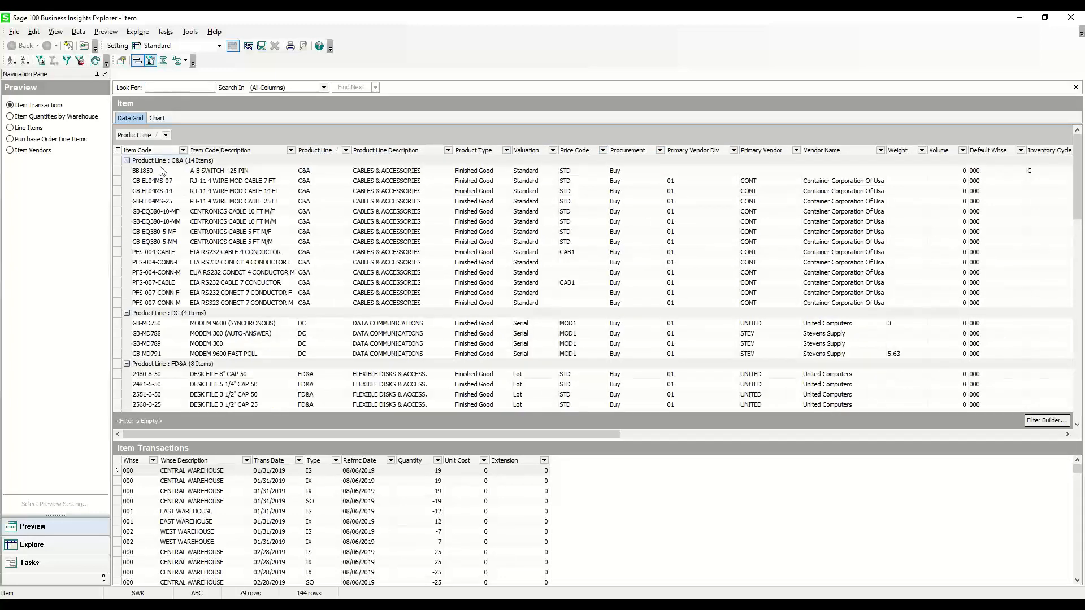
click(127, 161)
click(126, 171)
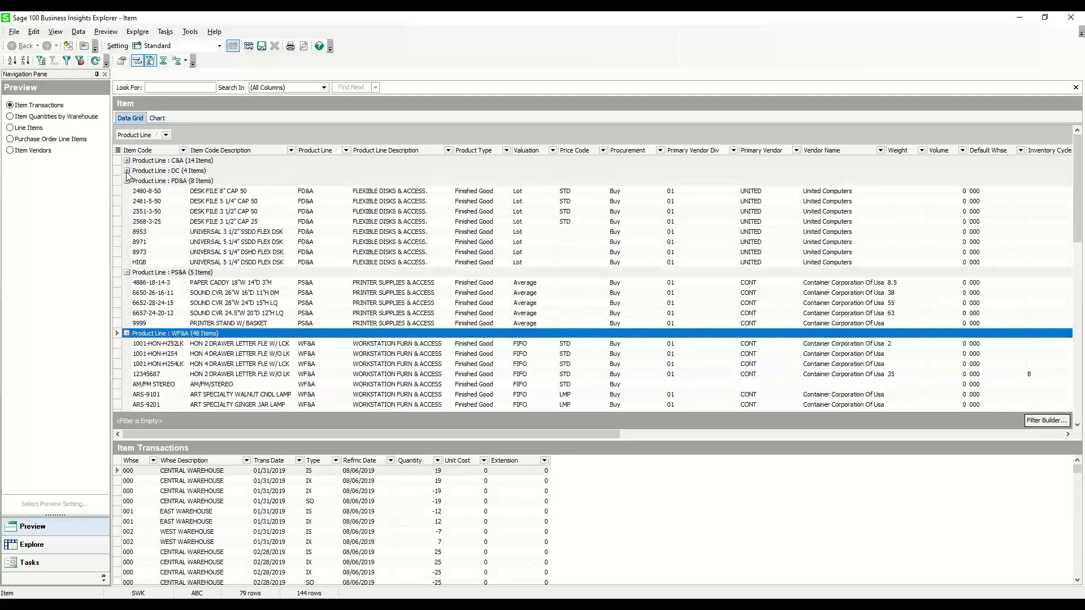
click(127, 181)
click(127, 190)
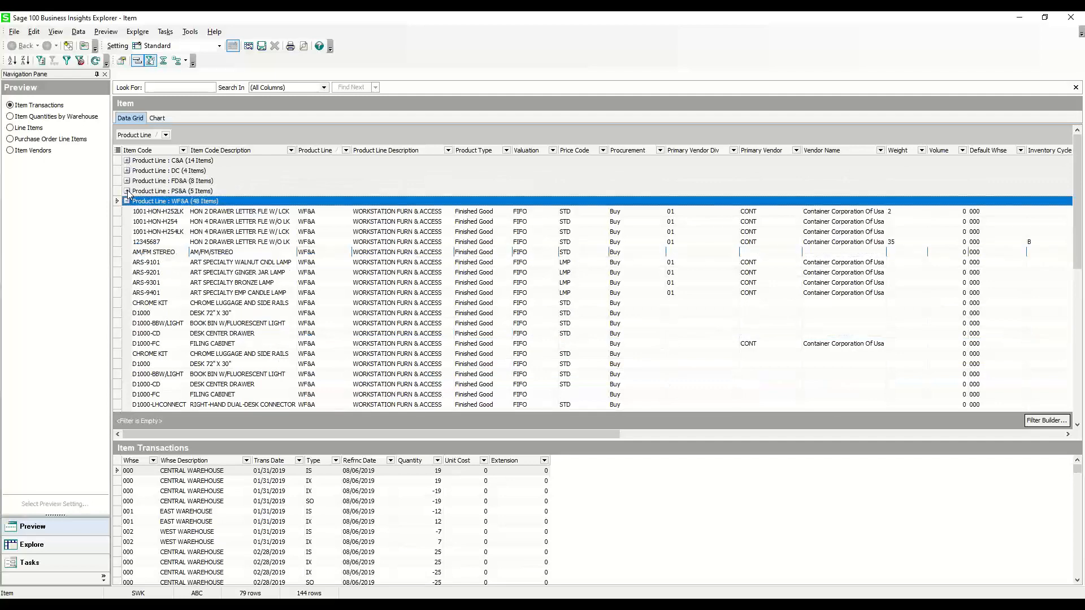
click(127, 202)
click(125, 202)
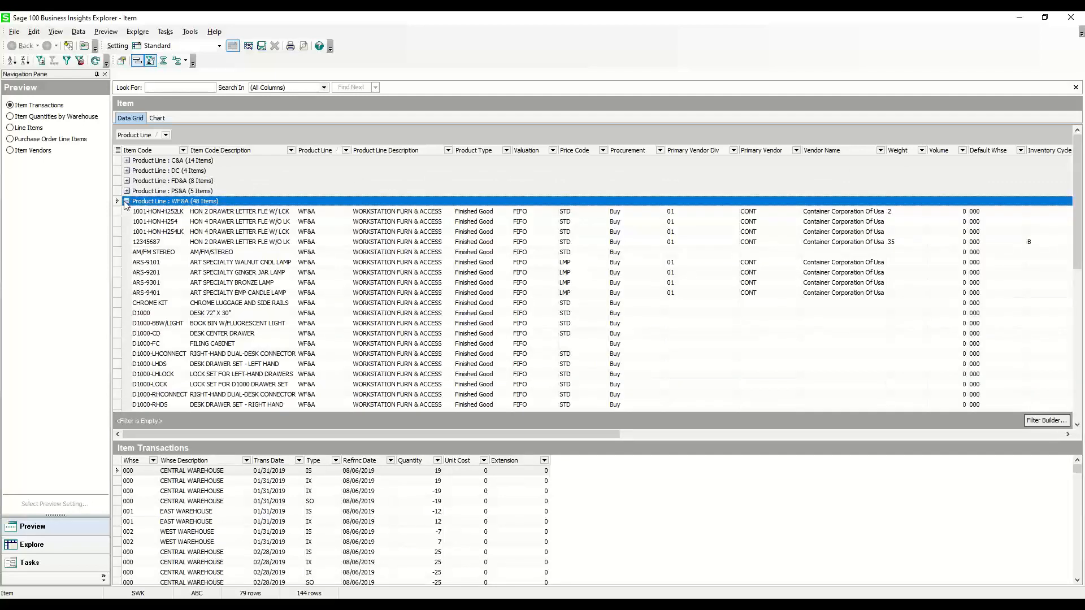
click(127, 202)
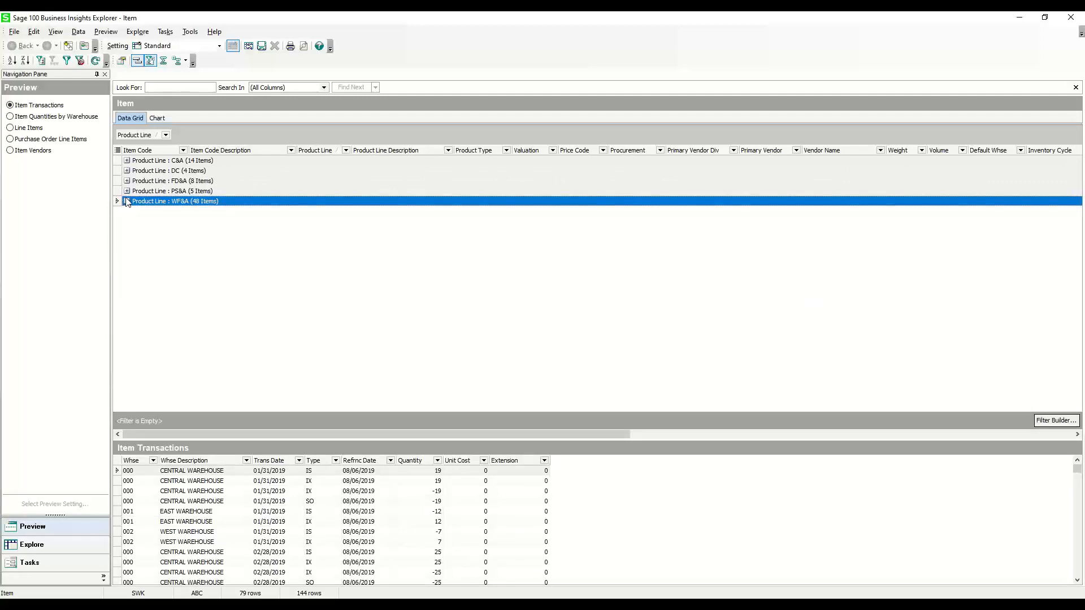
Expand the WF&A, FD&A, DC and C&A groups, and remove the Product Line grouping from the item grid
click(126, 202)
click(127, 181)
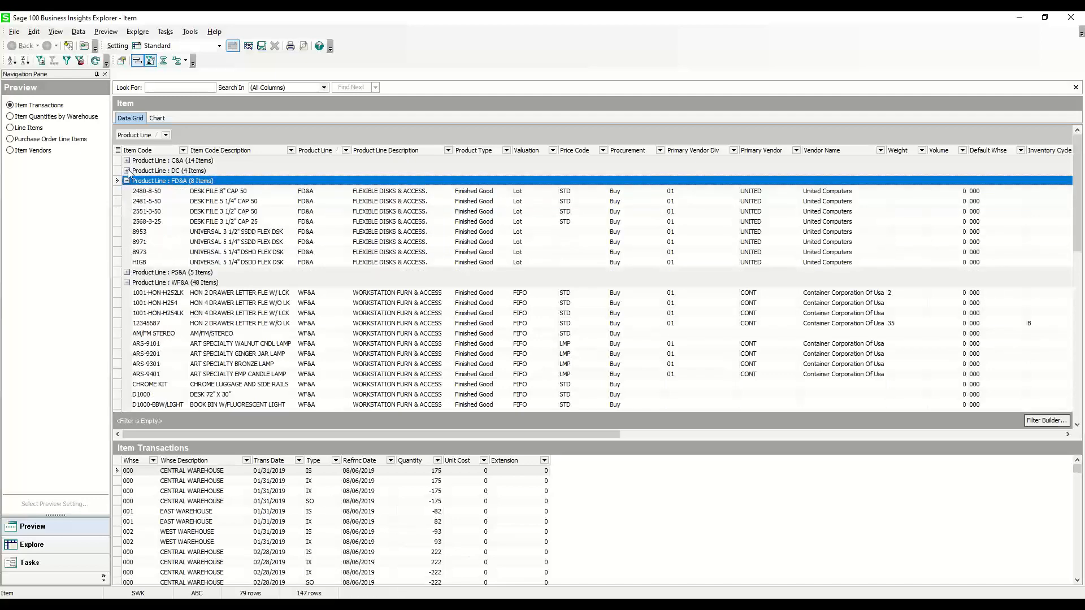
click(127, 171)
click(127, 160)
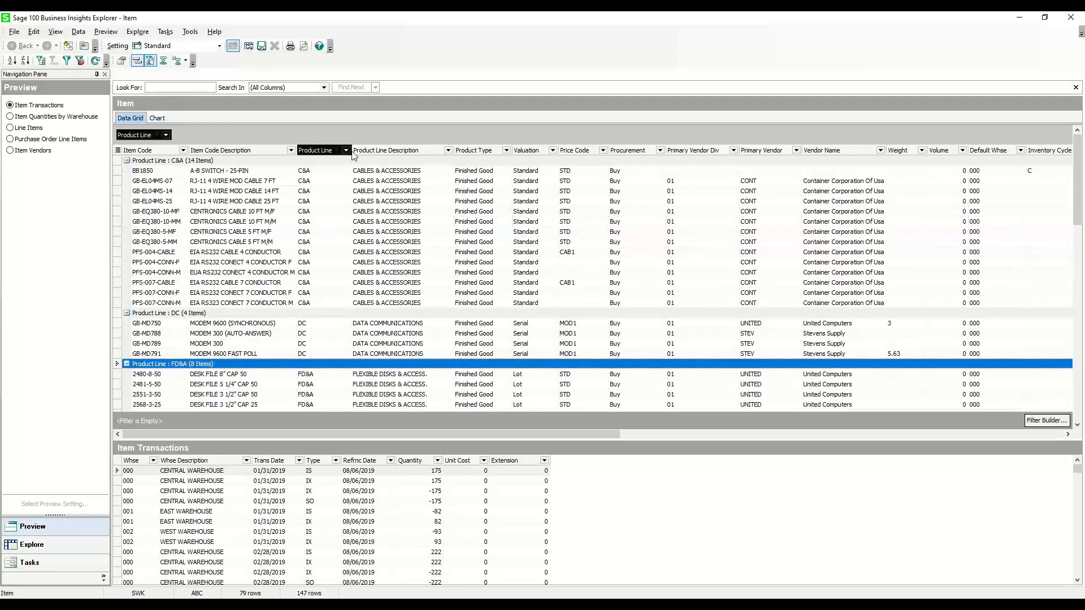
drag(351, 152, 350, 154)
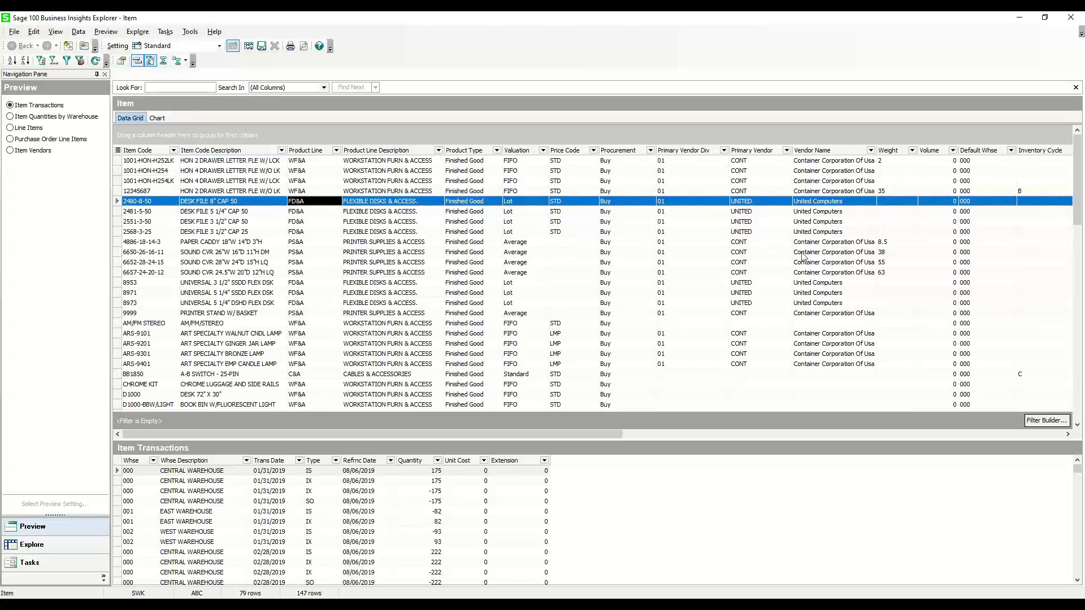
scroll(802, 257, down, 10)
scroll(715, 277, down, 6)
scroll(718, 290, up, 16)
click(1070, 55)
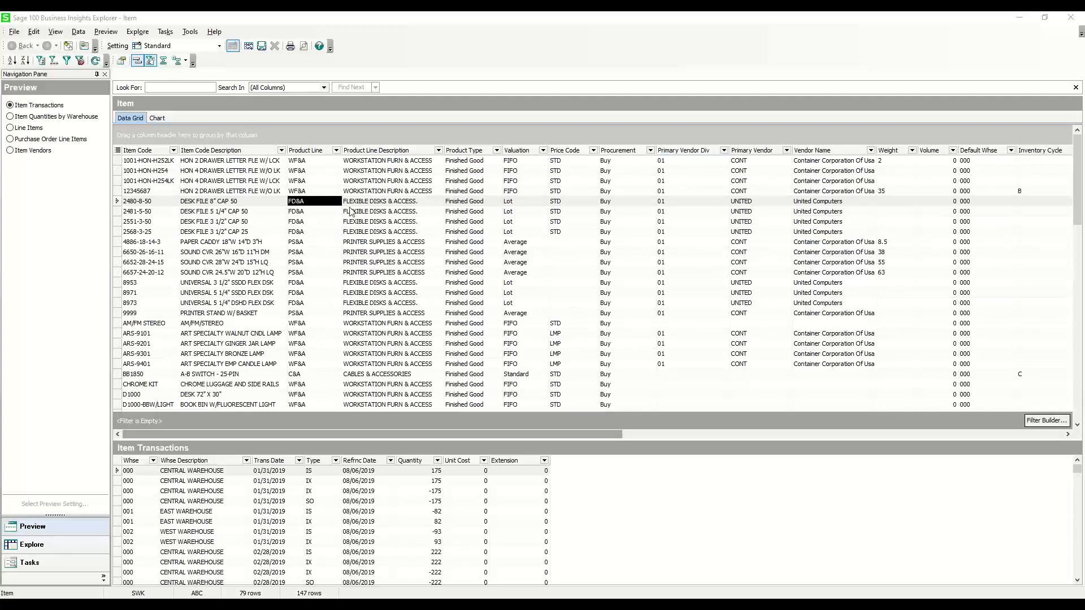
scroll(407, 224, down, 2)
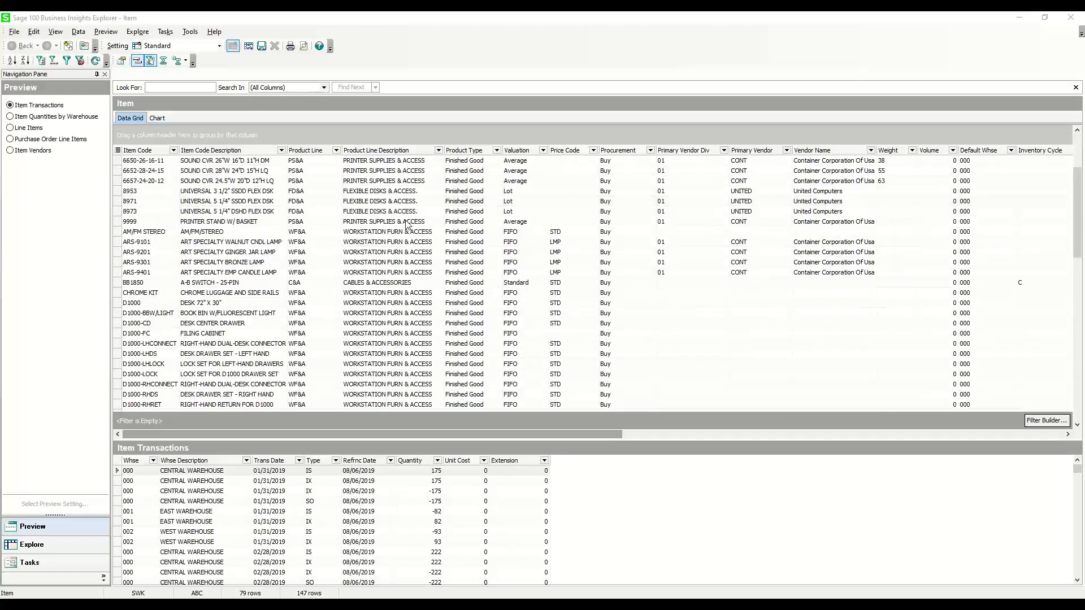
scroll(407, 225, up, 2)
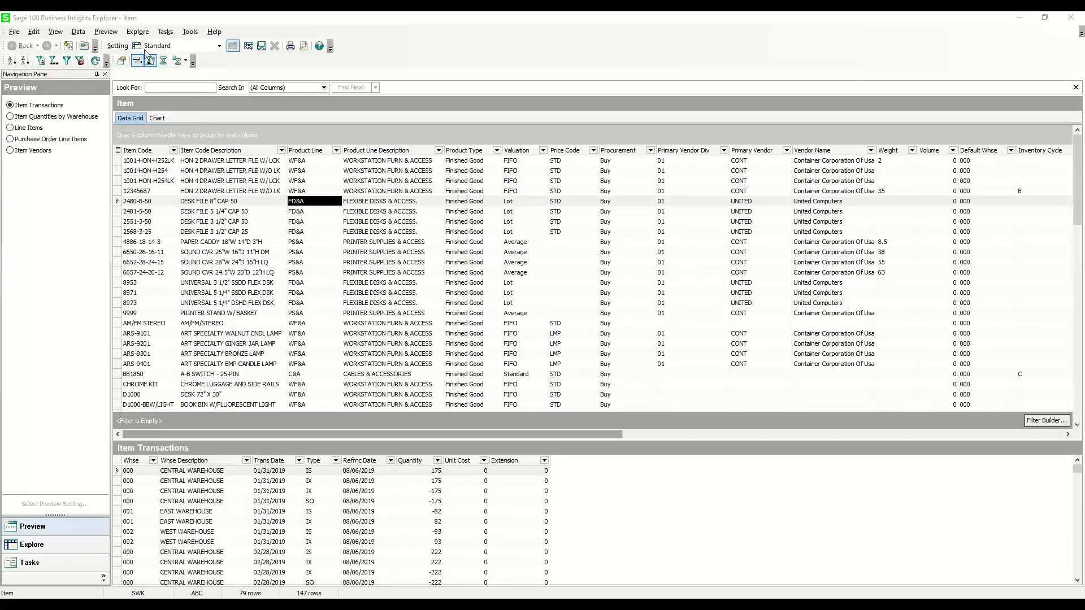
click(17, 32)
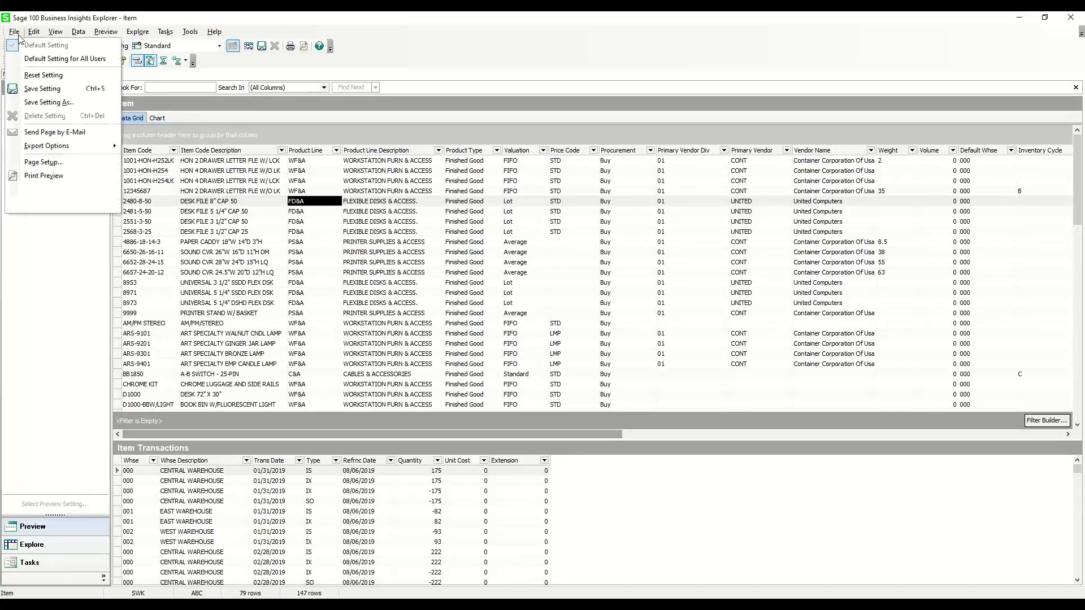
click(14, 32)
click(55, 32)
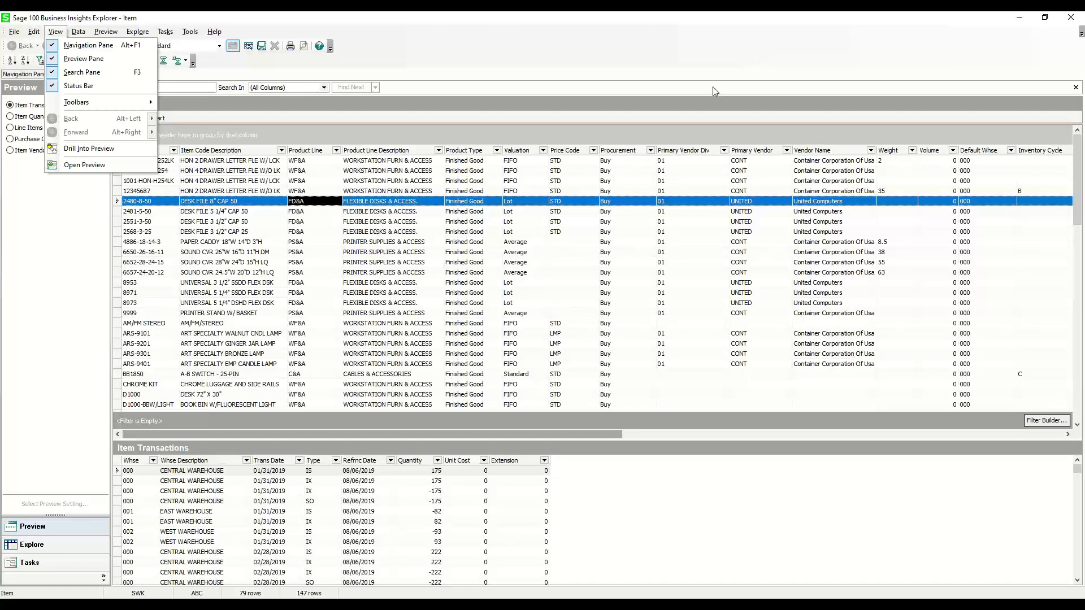
click(450, 76)
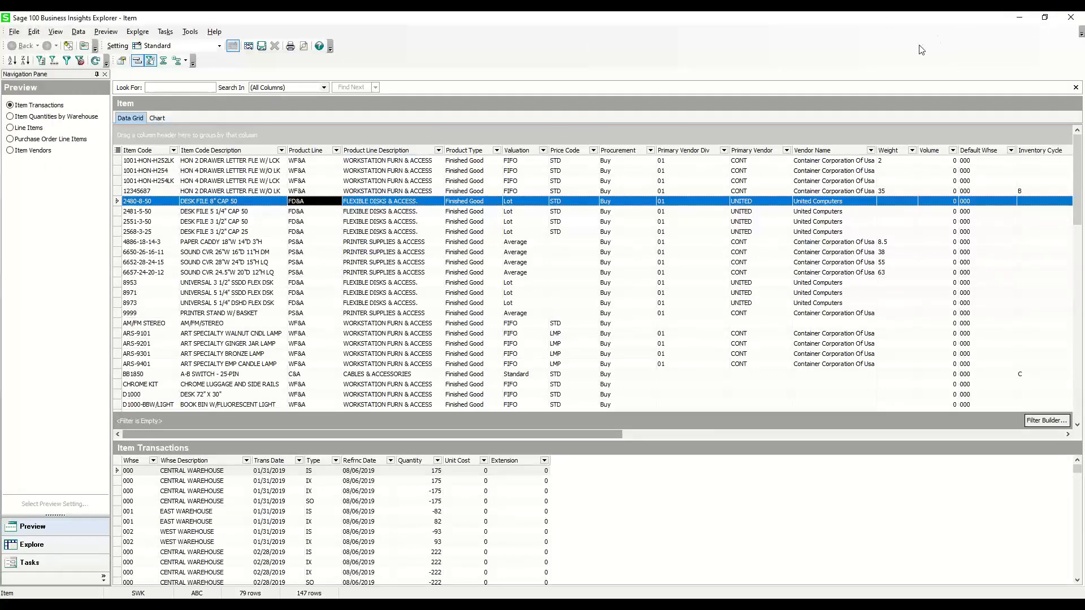
Close the item explorer window and open Sales Order Printing from the Sales Order Main tasks
click(1067, 18)
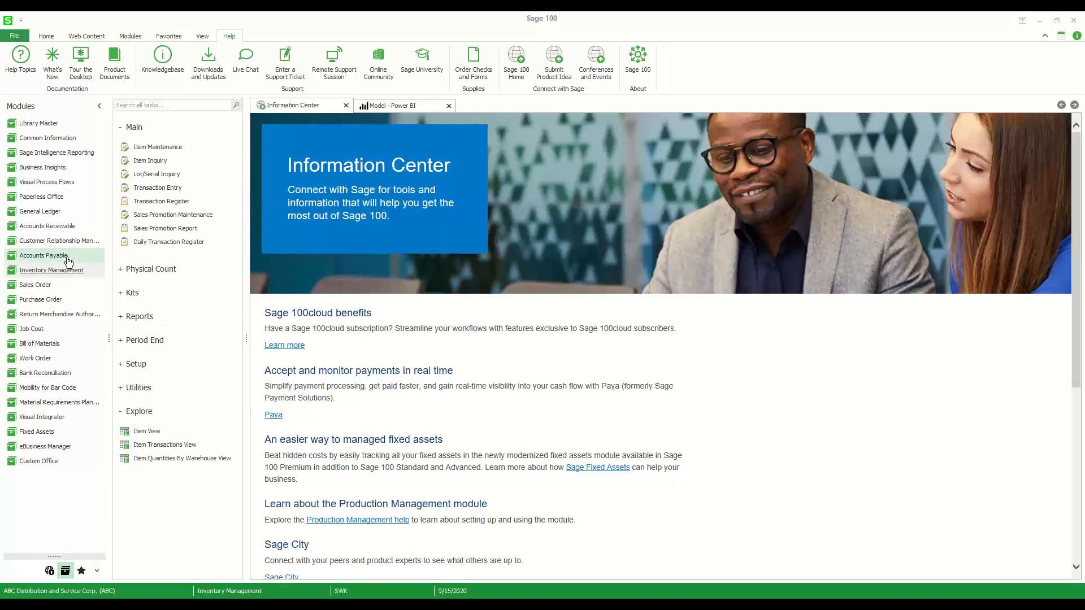
click(33, 289)
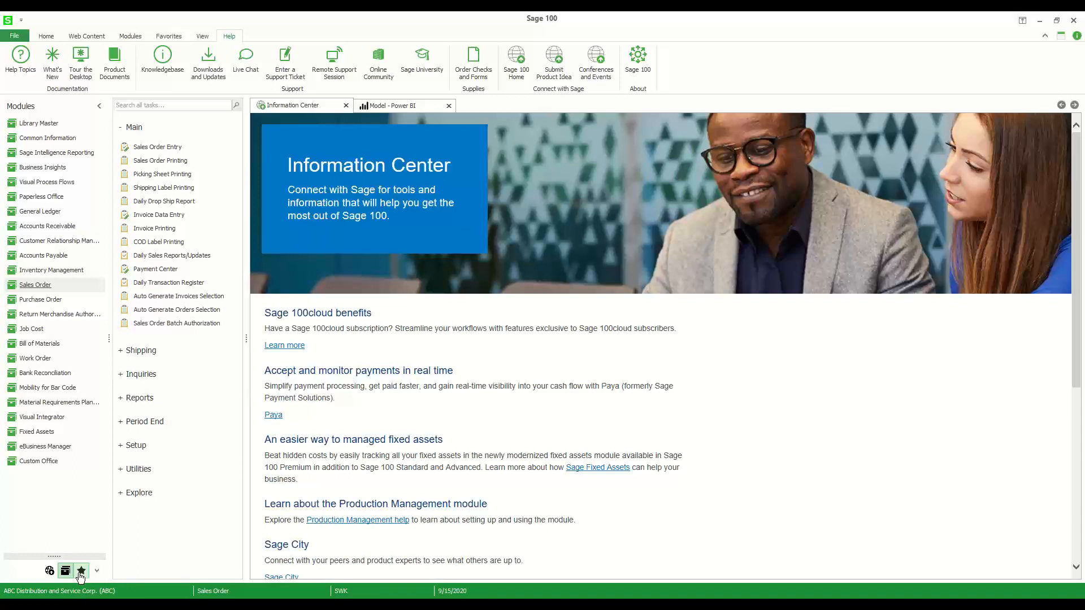
click(164, 162)
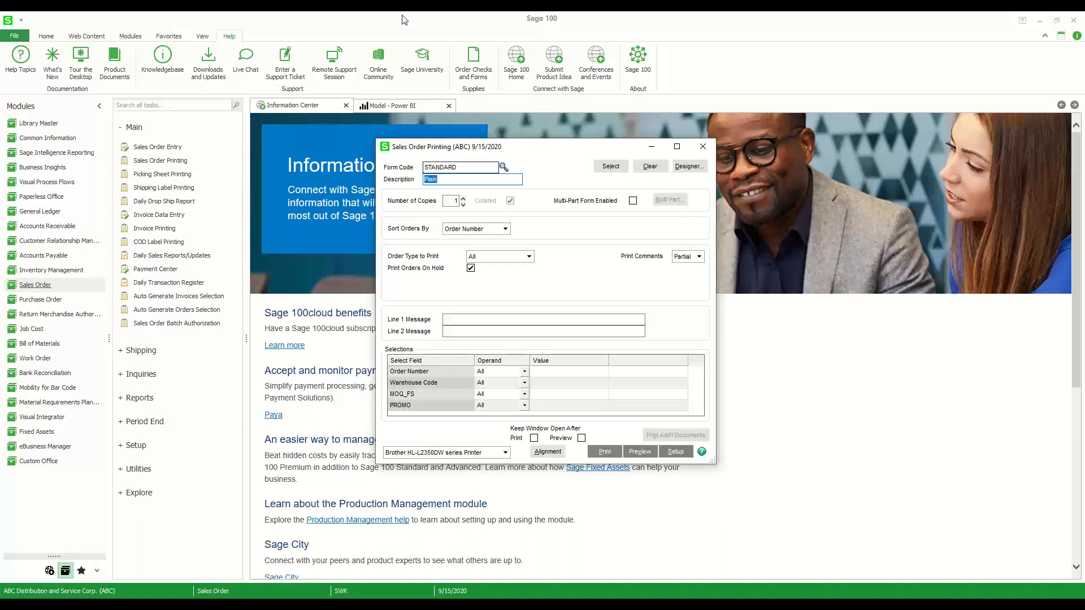
Check the list of existing form codes, and create the form code WITH LOGO based on the Plain template
click(506, 167)
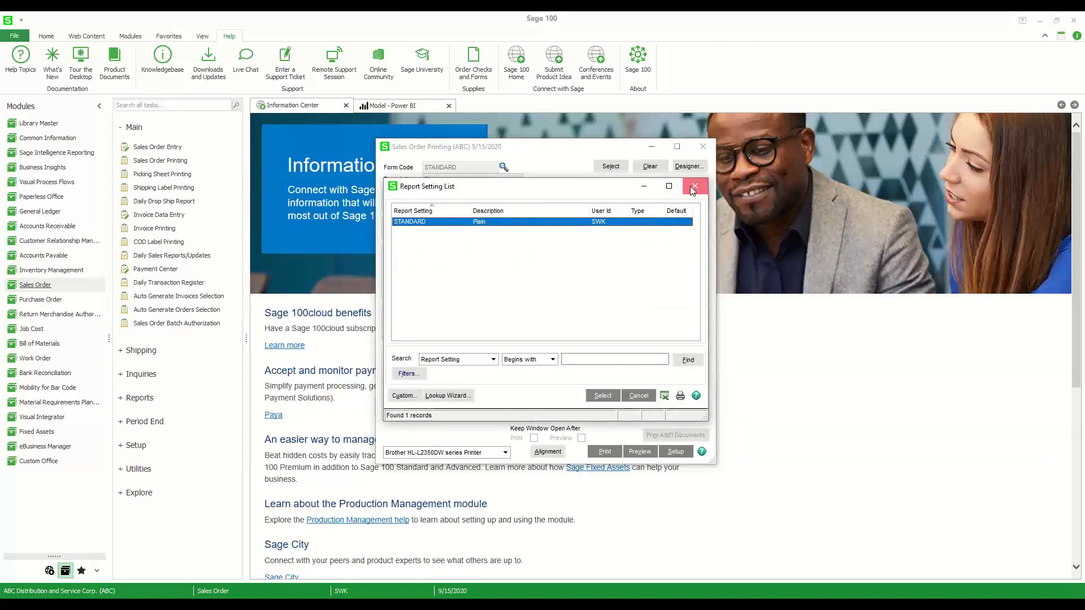
click(695, 186)
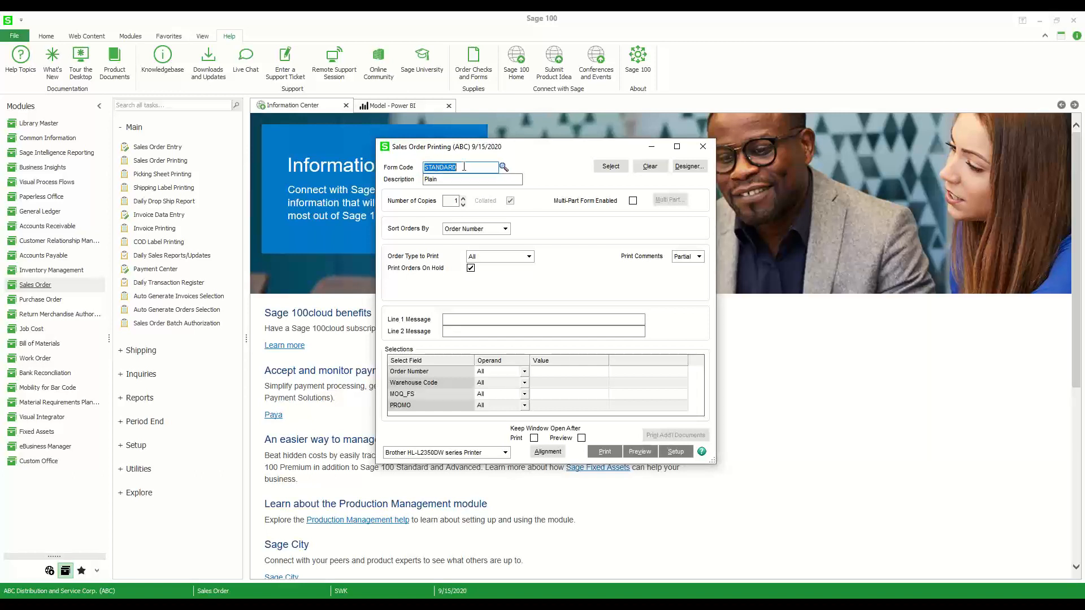
text(WITH LOGO)
click(690, 167)
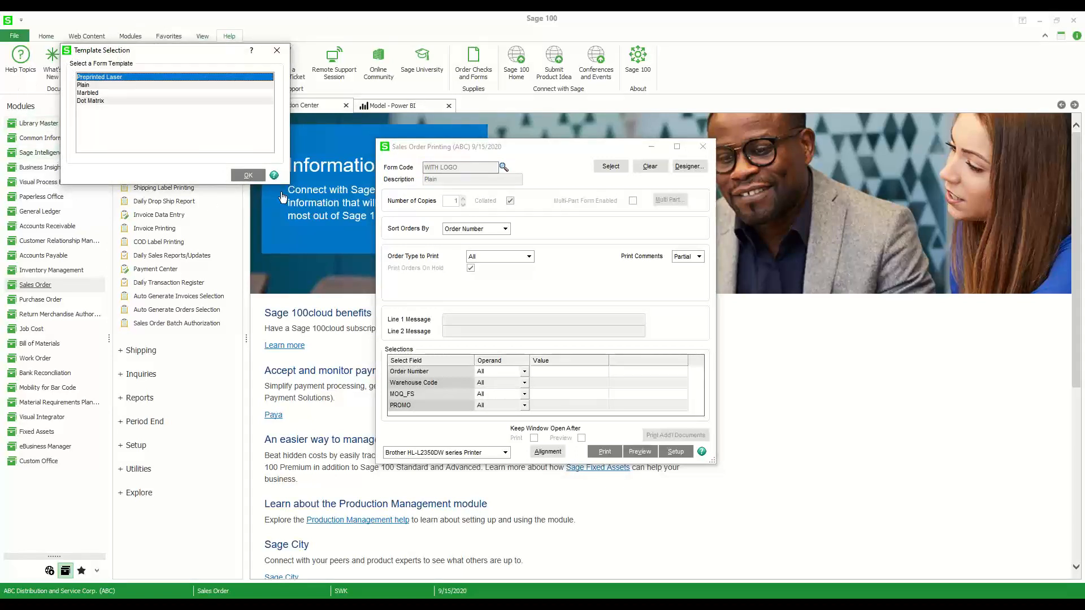
click(92, 86)
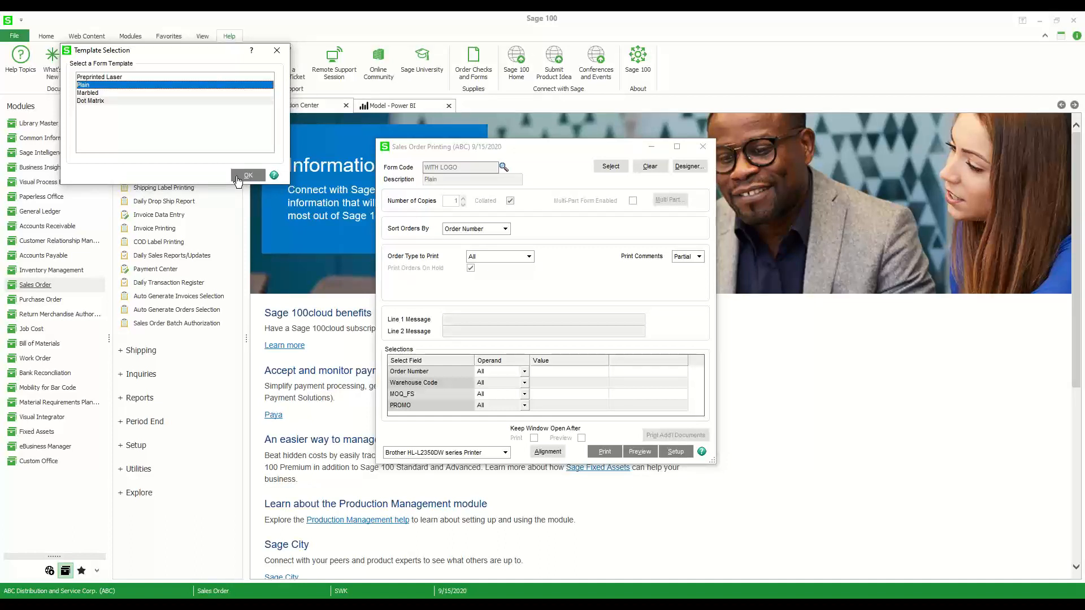
click(238, 176)
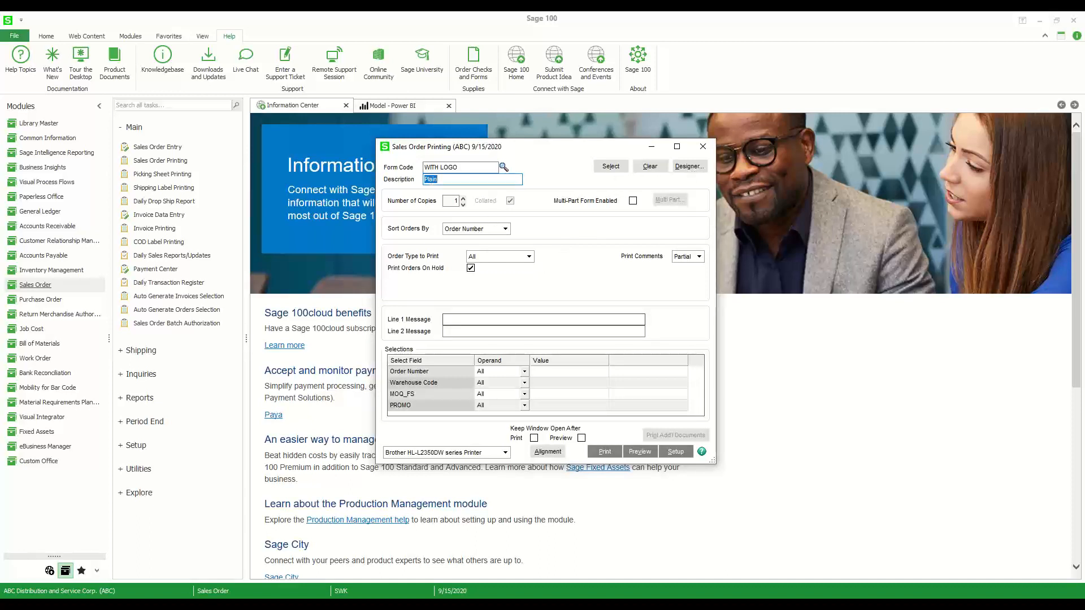
Open the WITH LOGO sales order form in the Crystal Reports designer, accepting the default printer
click(688, 169)
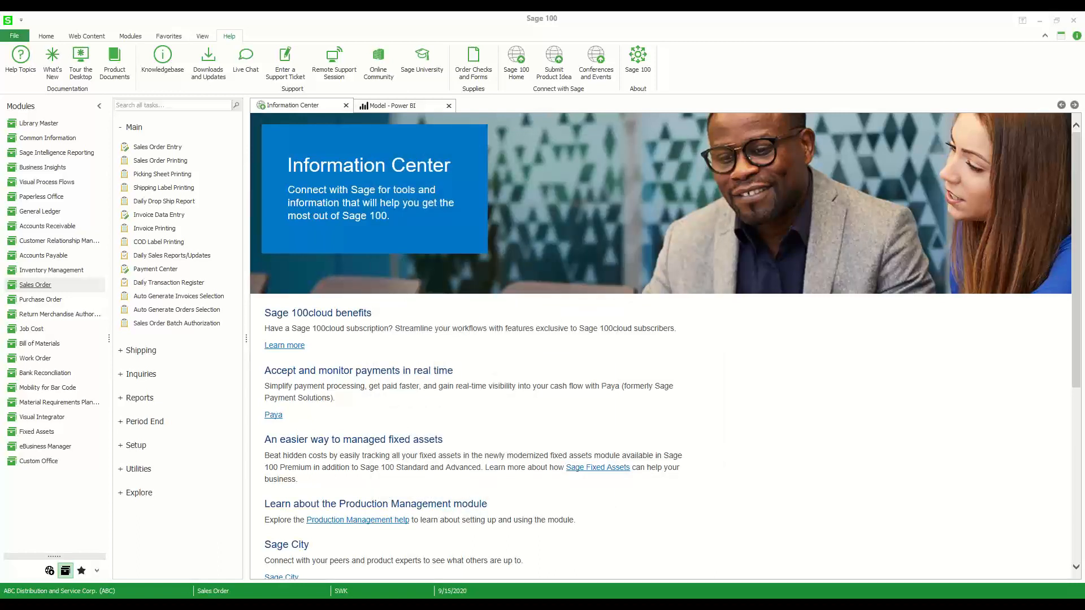
mouse_move(457, 605)
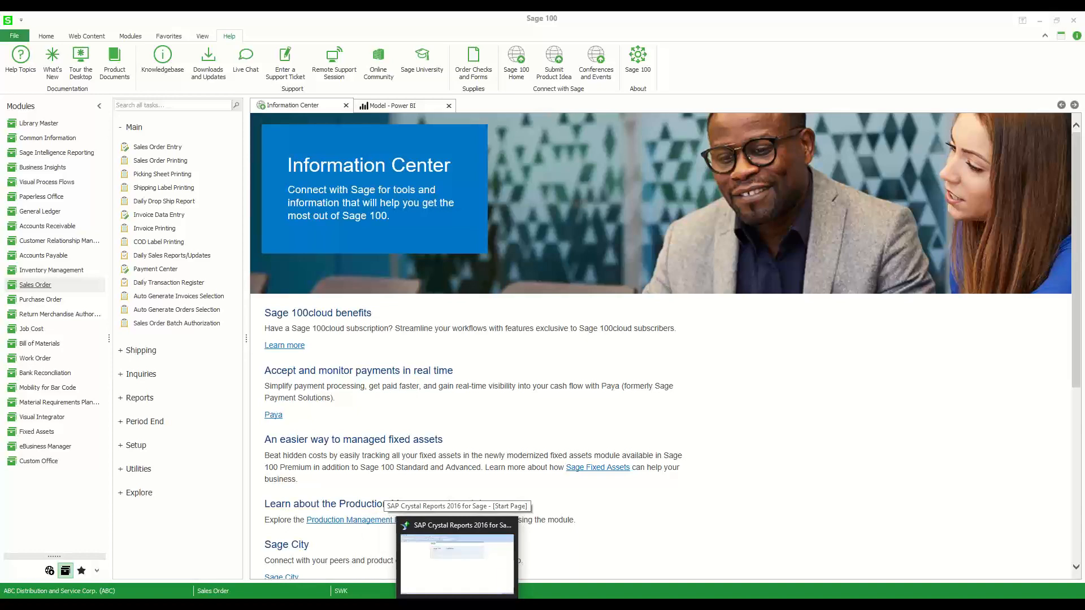
click(472, 534)
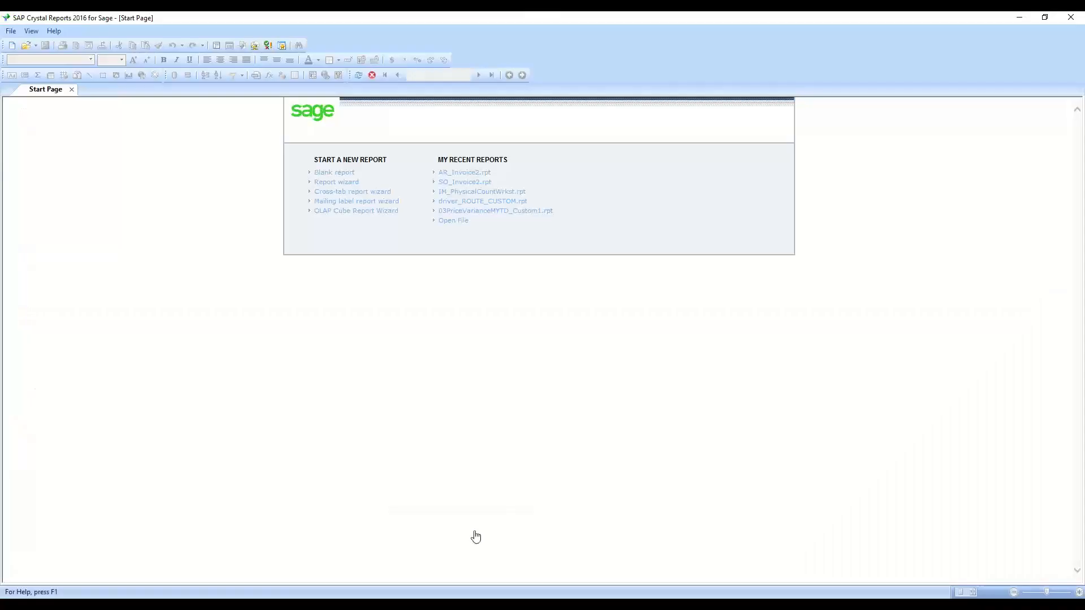
click(1025, 17)
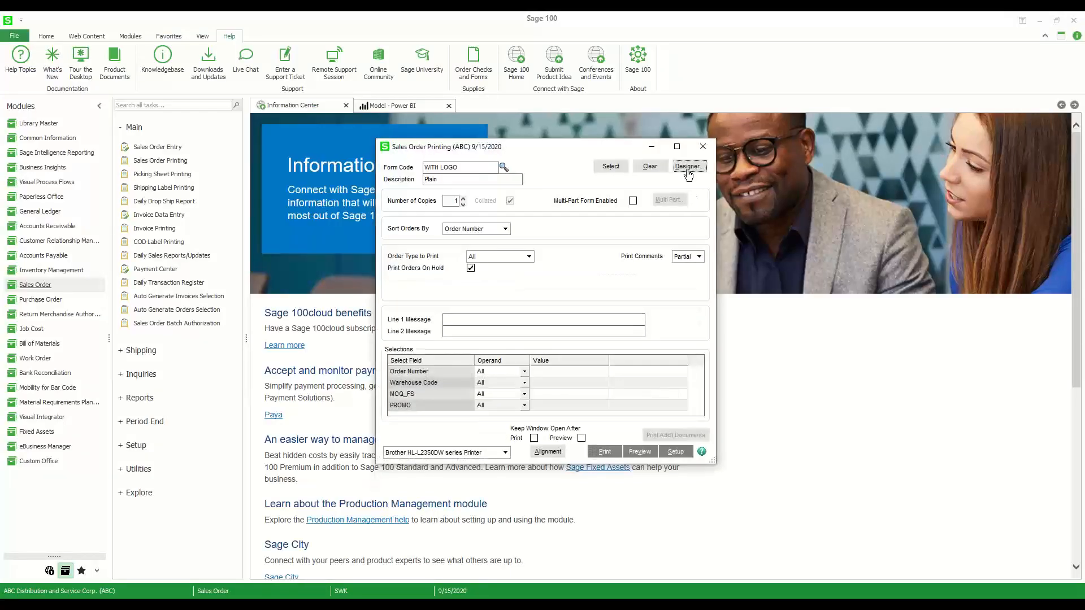
click(688, 170)
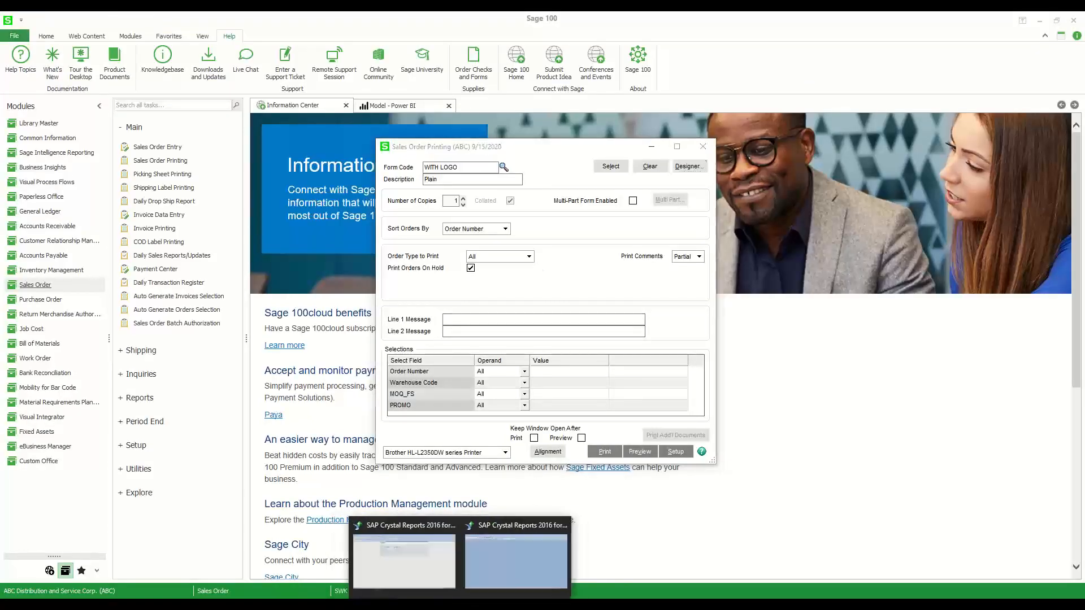
click(521, 571)
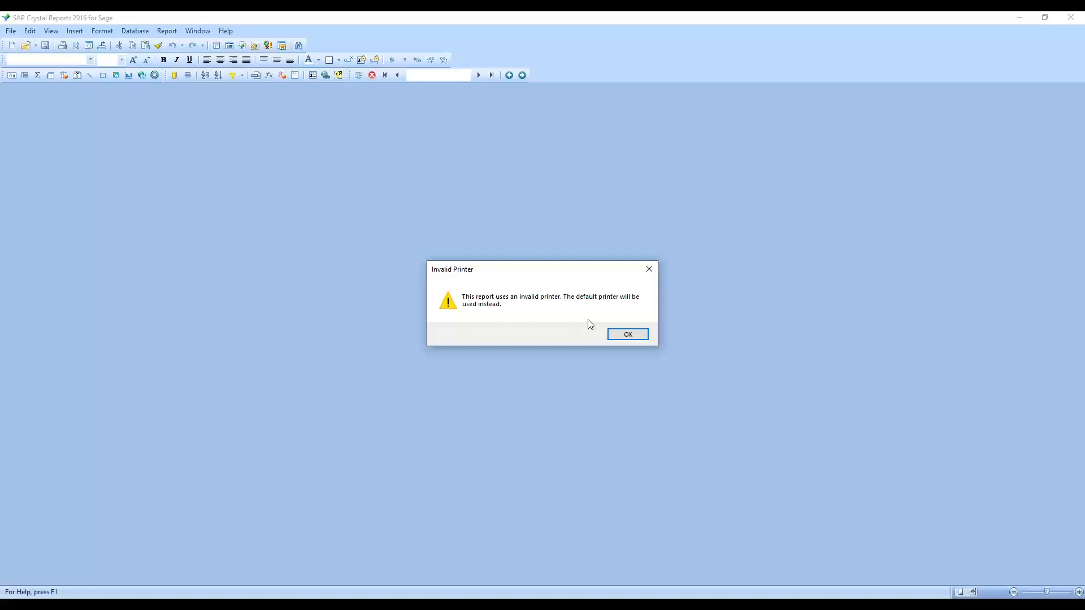
click(627, 335)
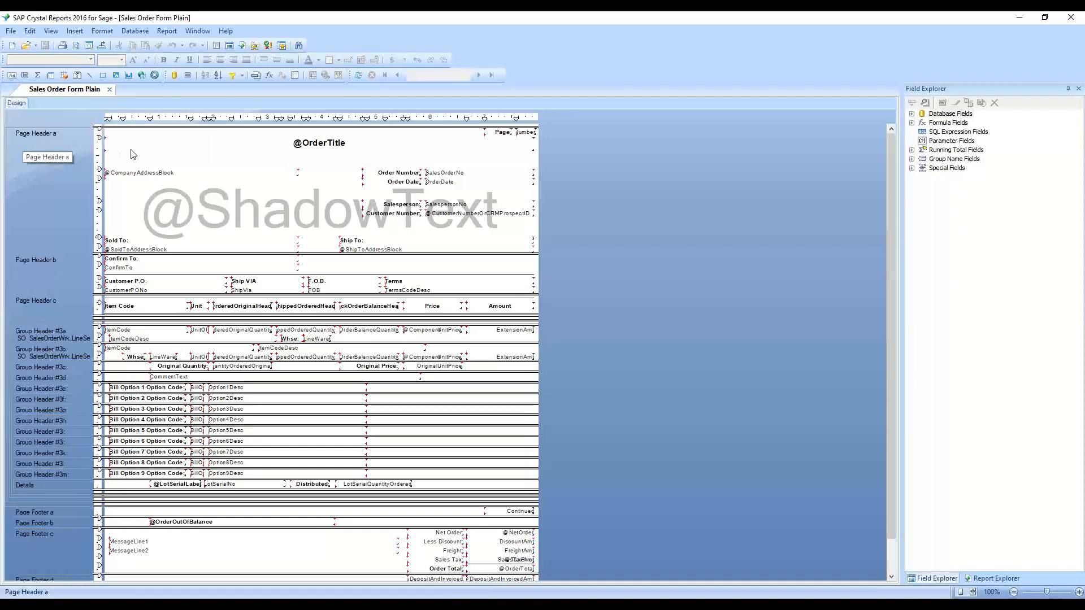
Insert the picture SWK.png from the desktop's Logo folder at the upper-left corner of Page Header a
click(75, 31)
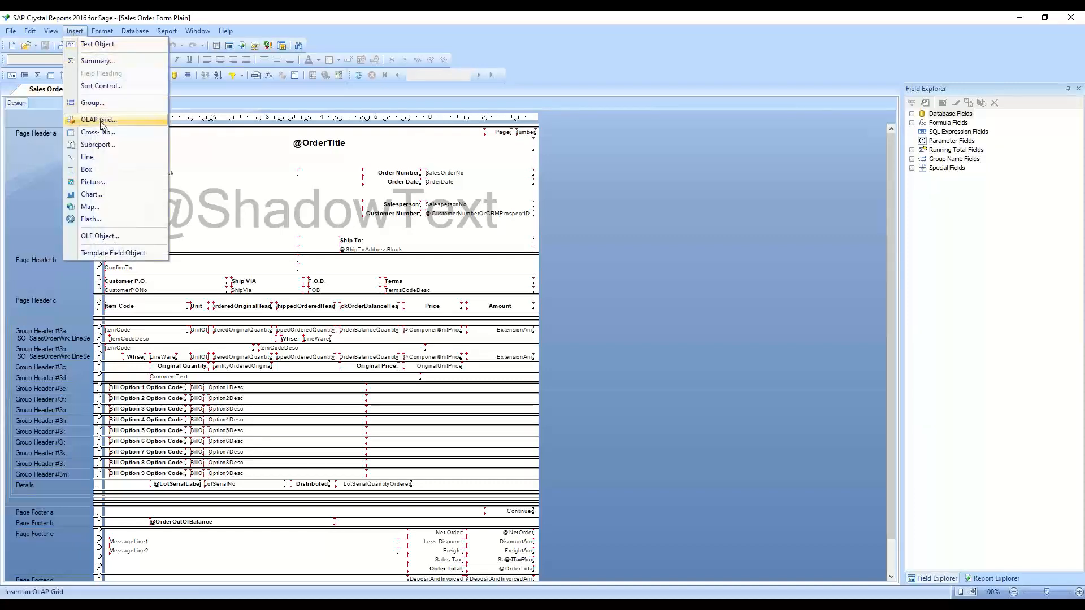
click(86, 180)
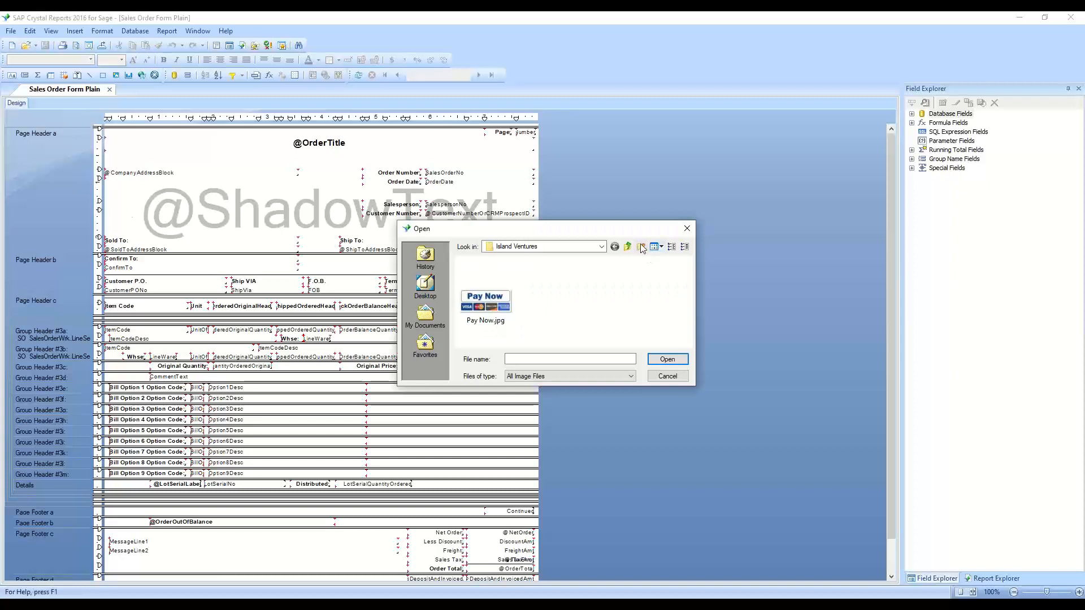
click(627, 246)
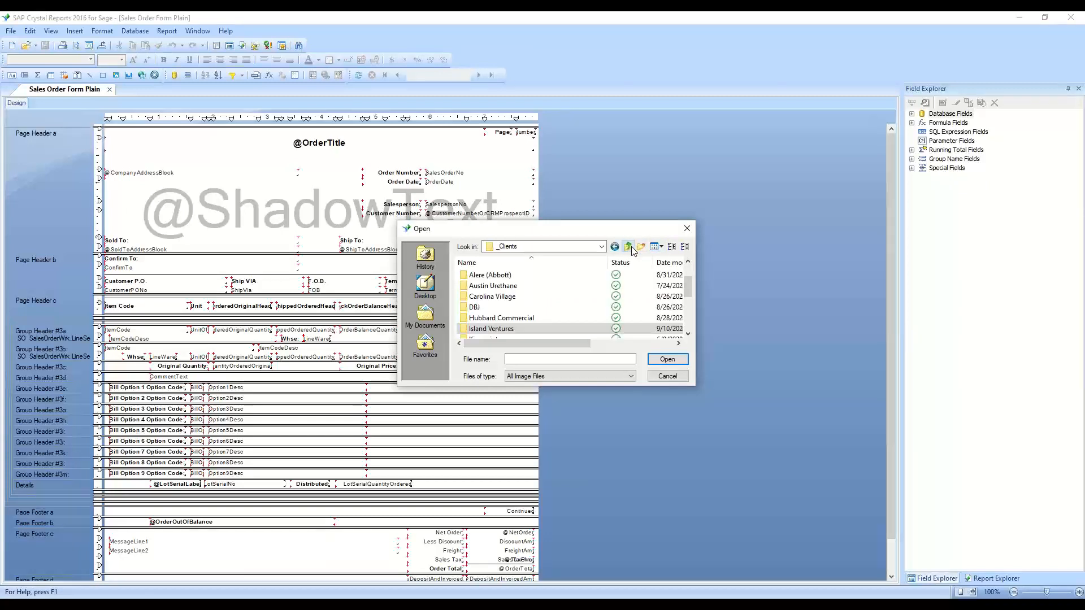
click(431, 284)
double_click(498, 279)
click(499, 284)
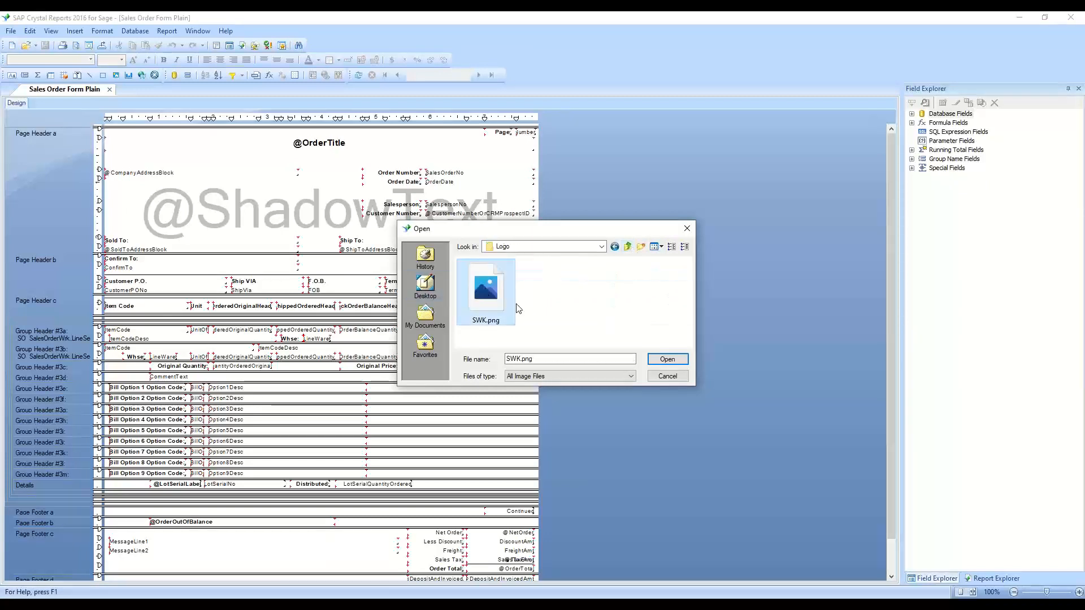
click(655, 360)
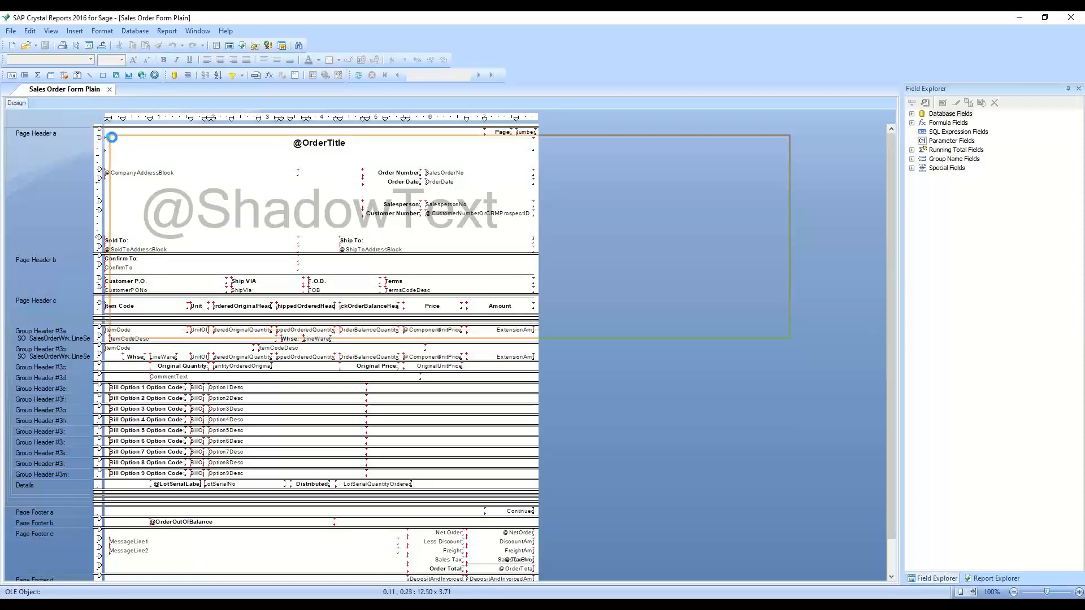
click(112, 137)
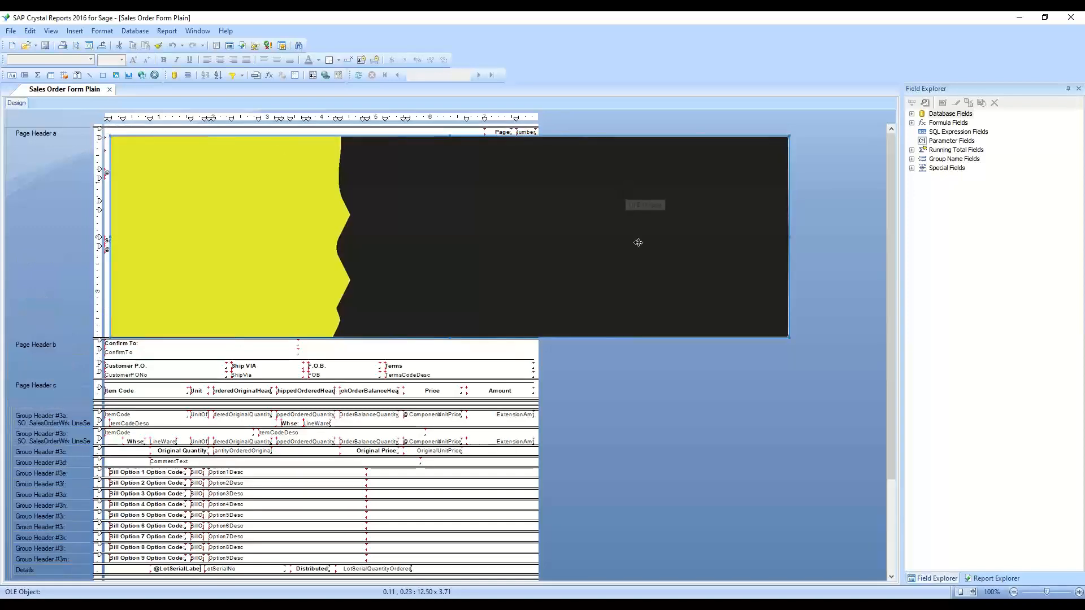
Shrink the logo to about 2.30 x 0.75 above the company address block, and reduce Page Header a to close its empty space
drag(792, 339, 231, 168)
click(252, 153)
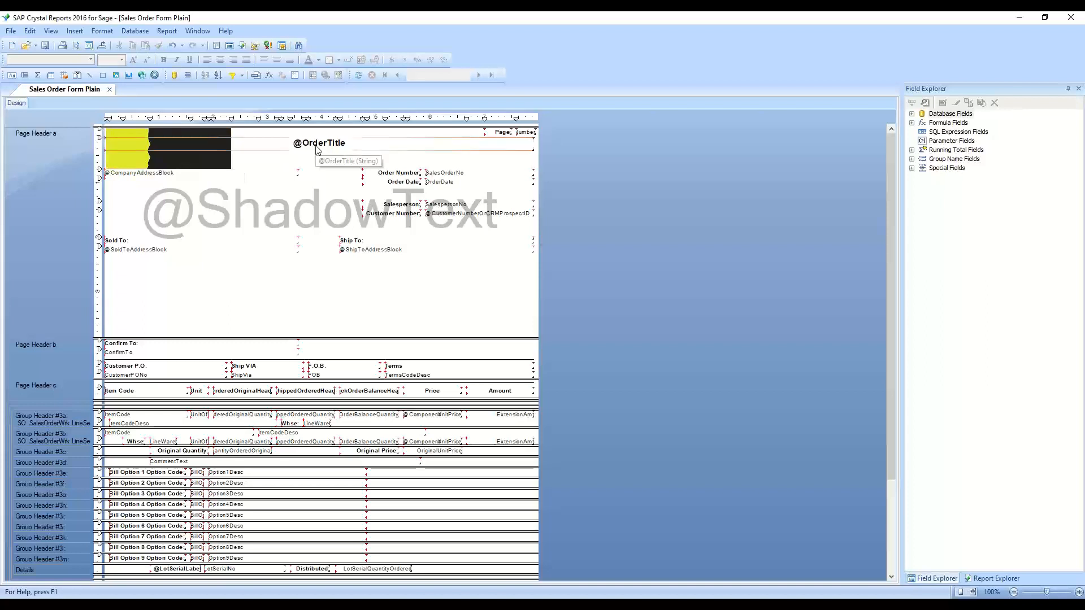
click(200, 165)
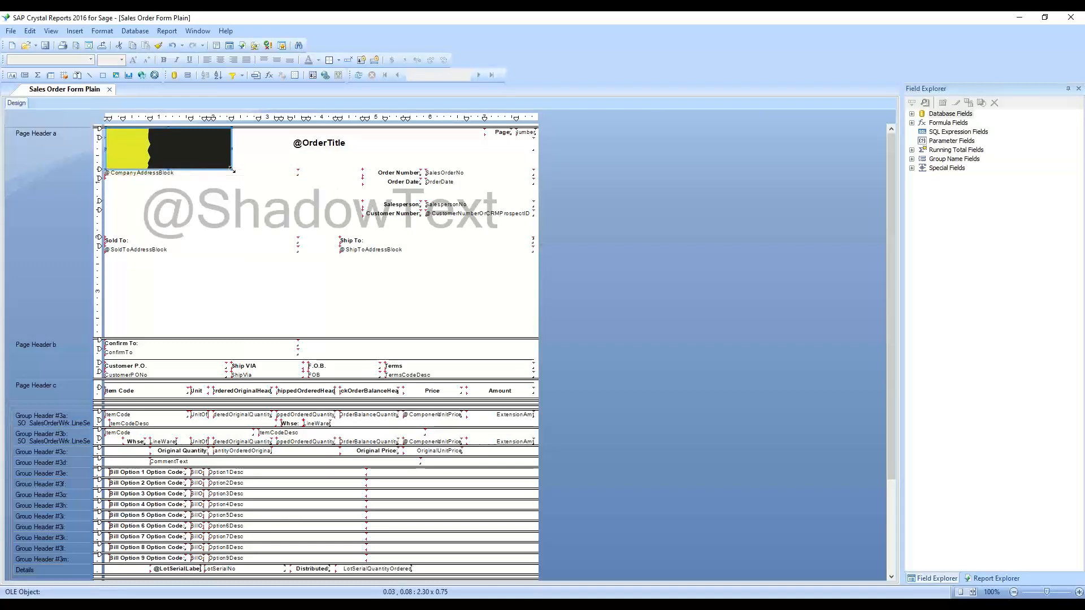
drag(231, 169, 231, 169)
drag(464, 339, 468, 254)
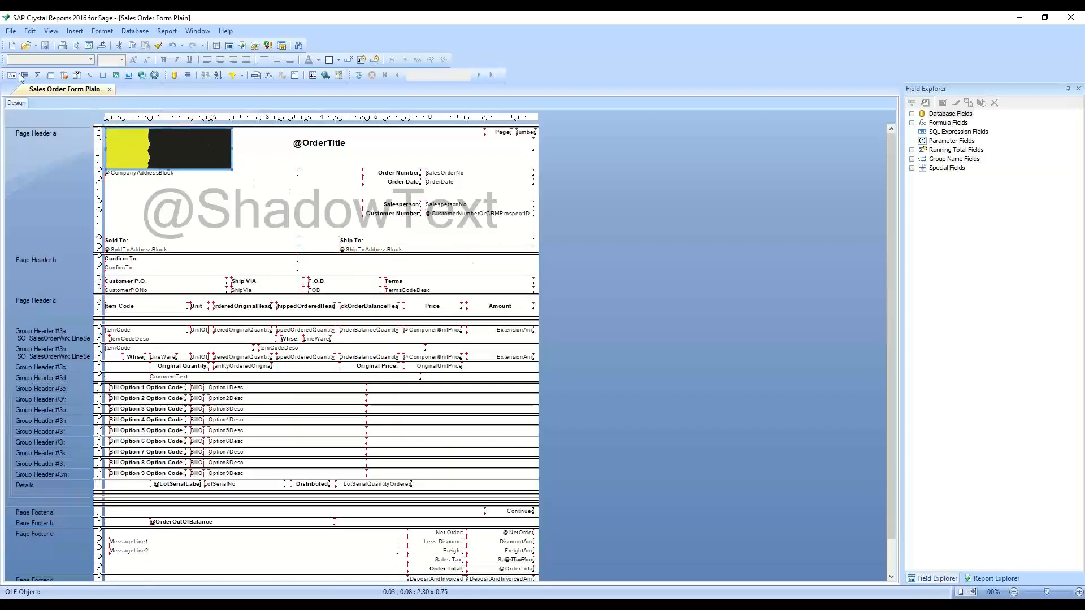
Save the sales order form with its logo, close Crystal Reports, and return to Sales Order Printing in Sage 100
click(46, 48)
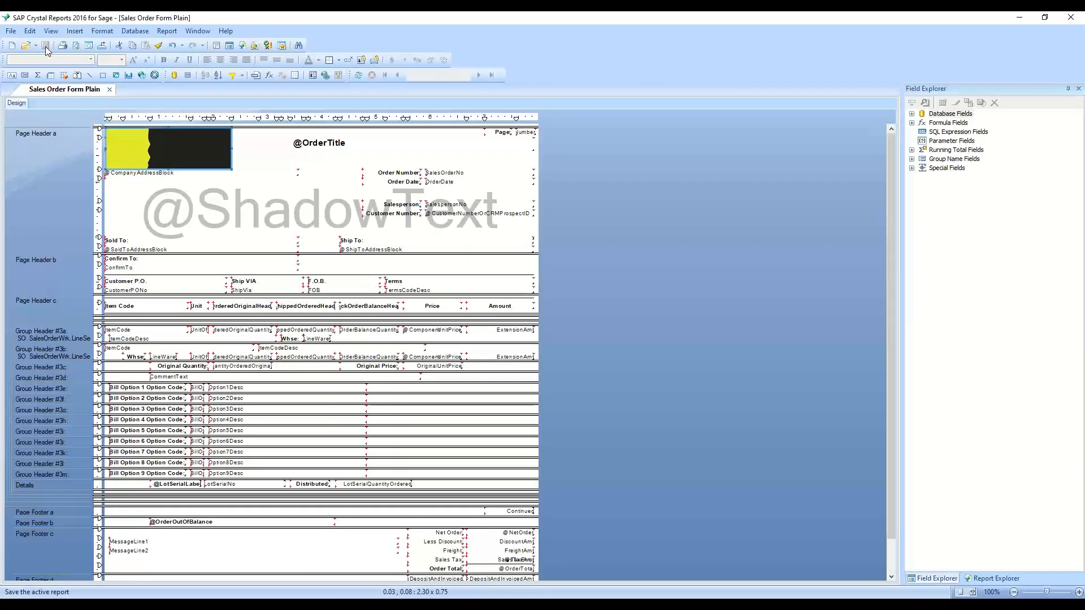
click(1067, 21)
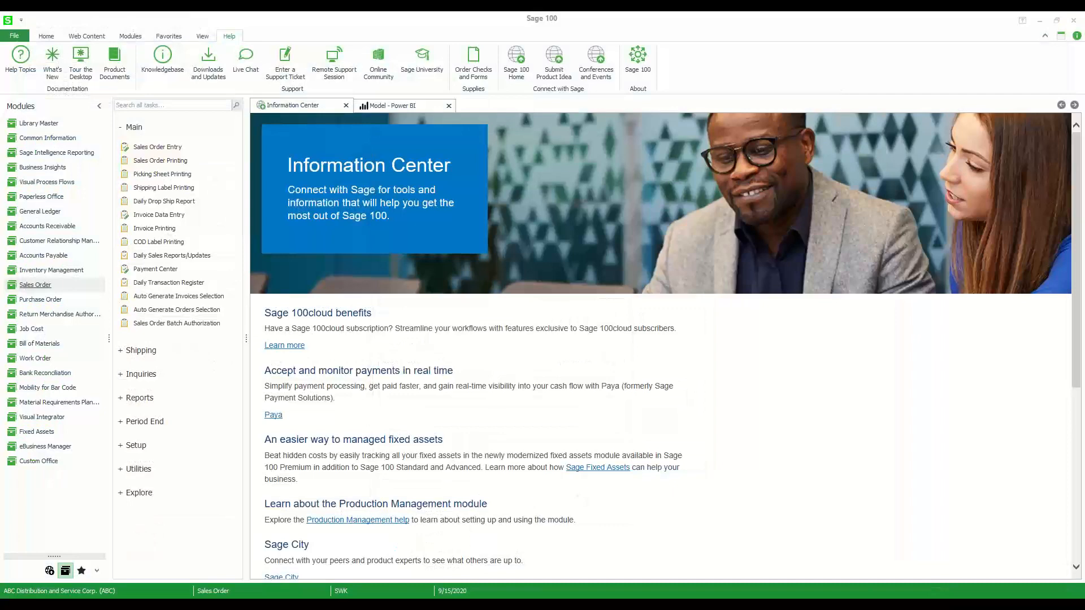
mouse_move(430, 604)
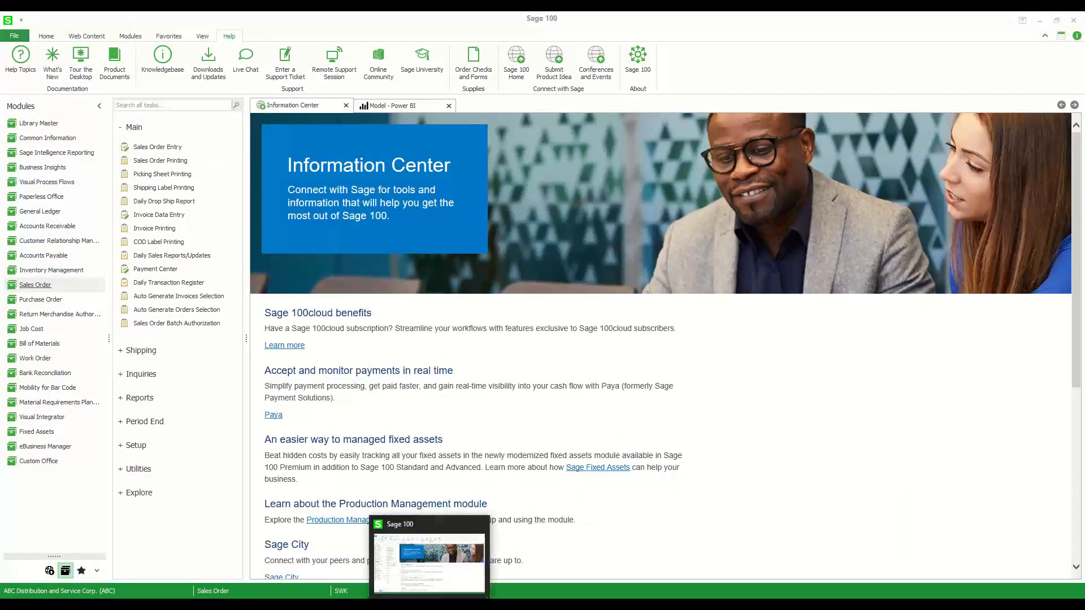
click(429, 562)
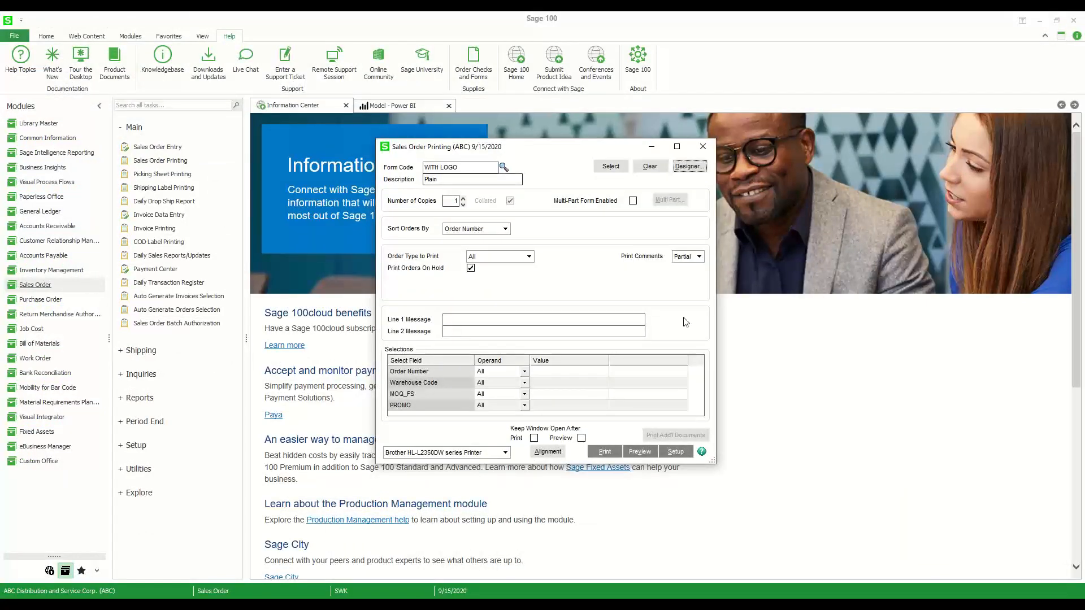
click(636, 455)
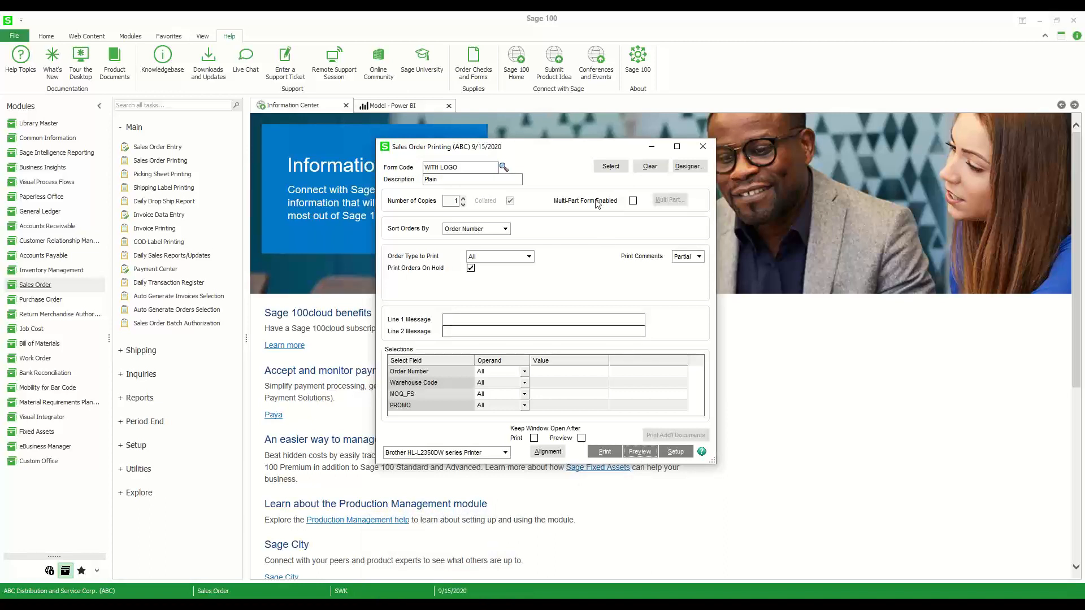
click(465, 592)
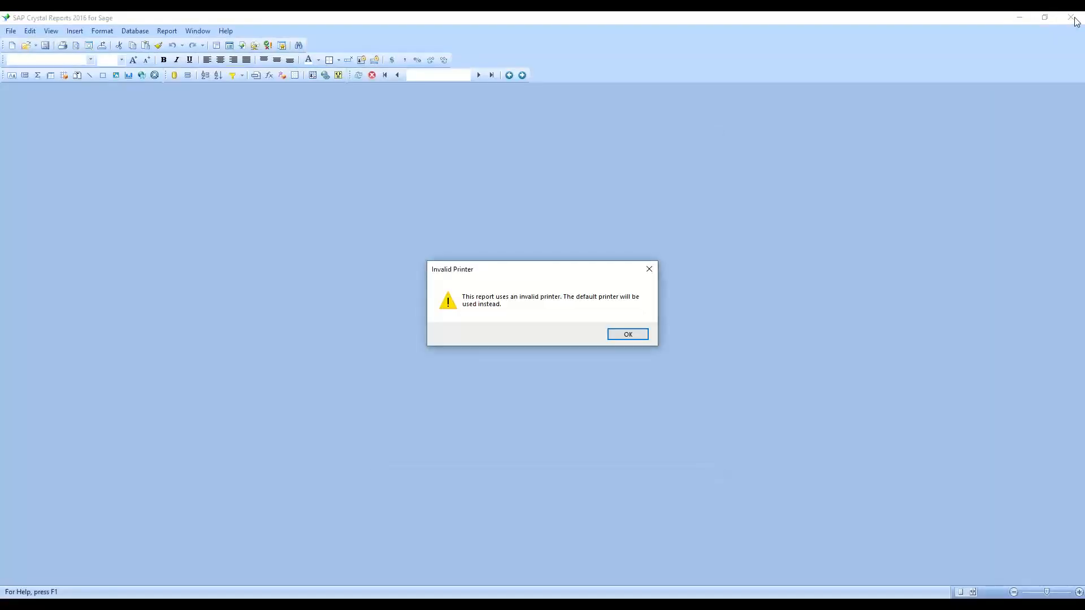
click(636, 335)
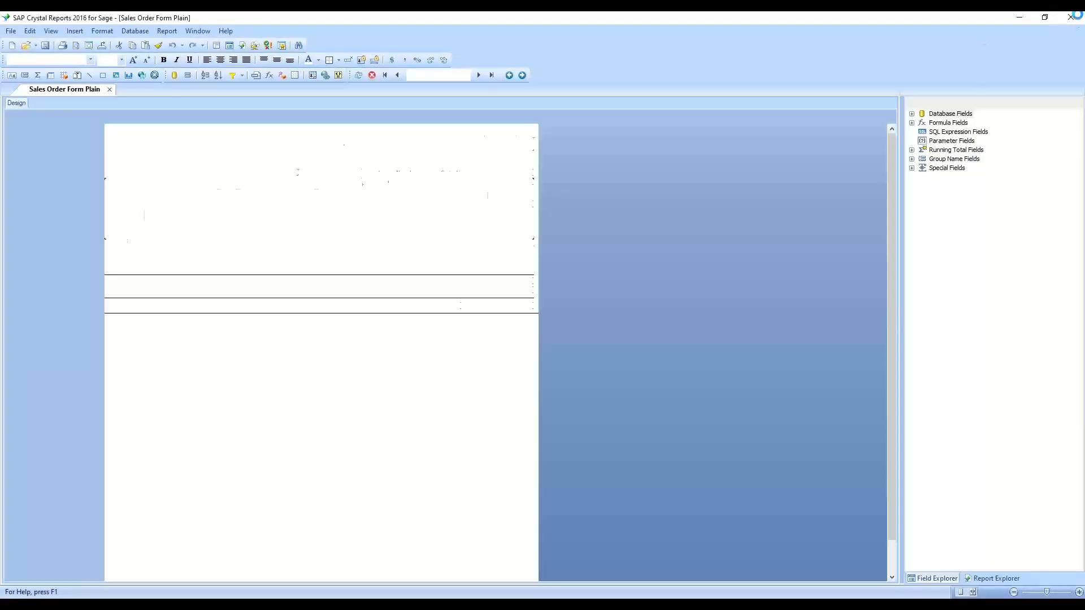
click(1079, 18)
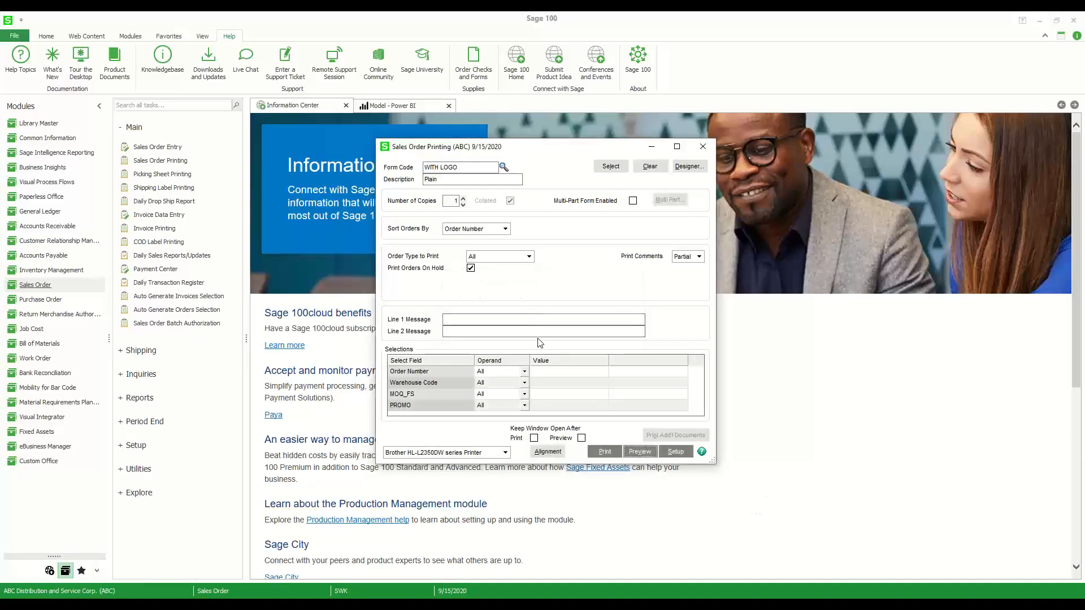
Preview the WITH LOGO sales orders, check the logo and company address on the second page, and end without printing picking sheets
click(634, 451)
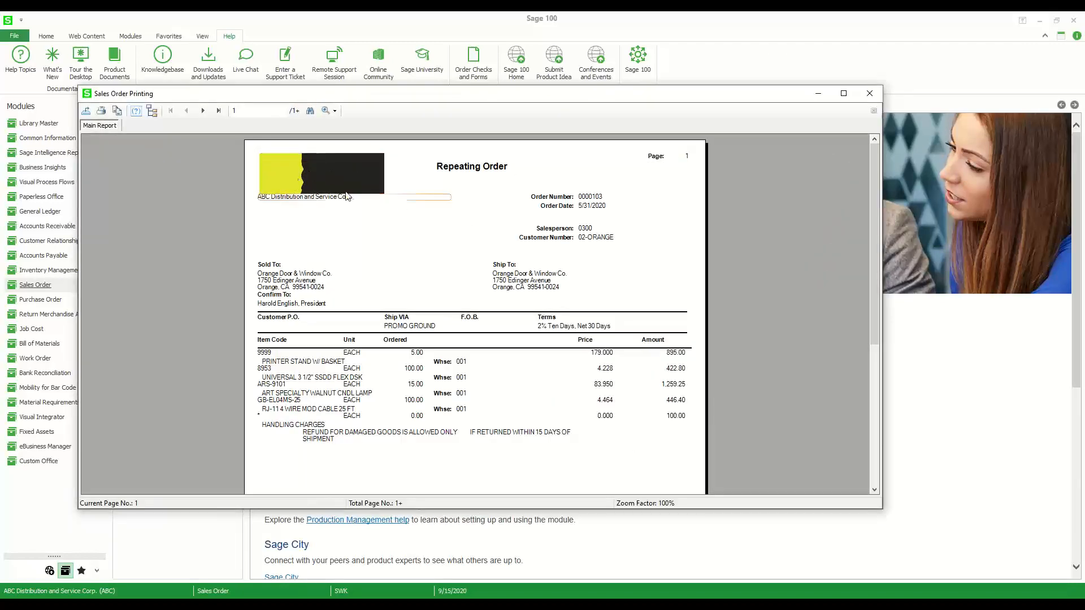
click(203, 111)
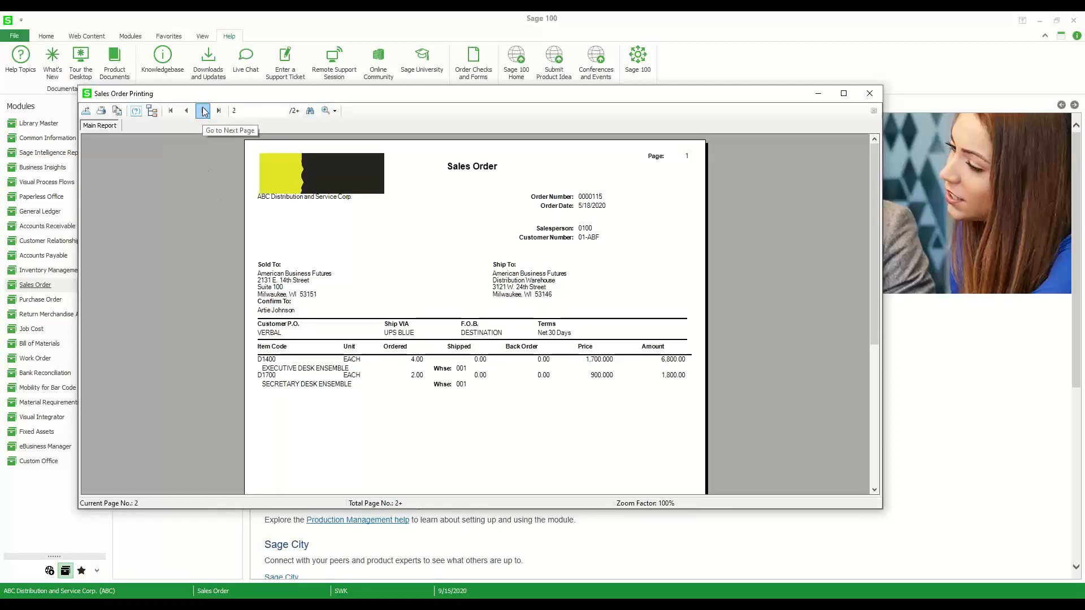
click(284, 200)
click(294, 235)
click(286, 201)
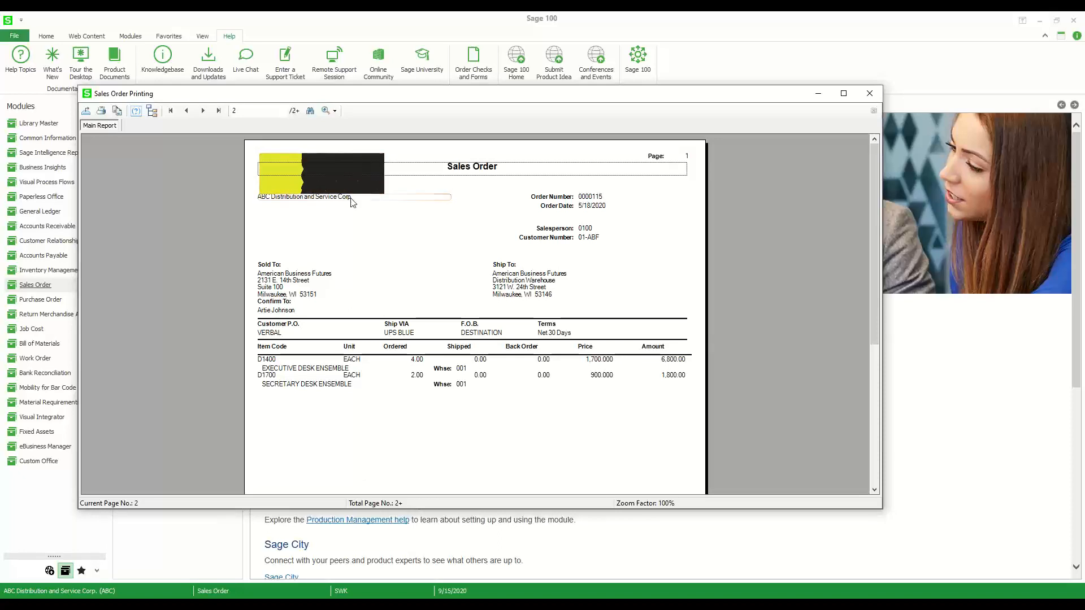
click(868, 93)
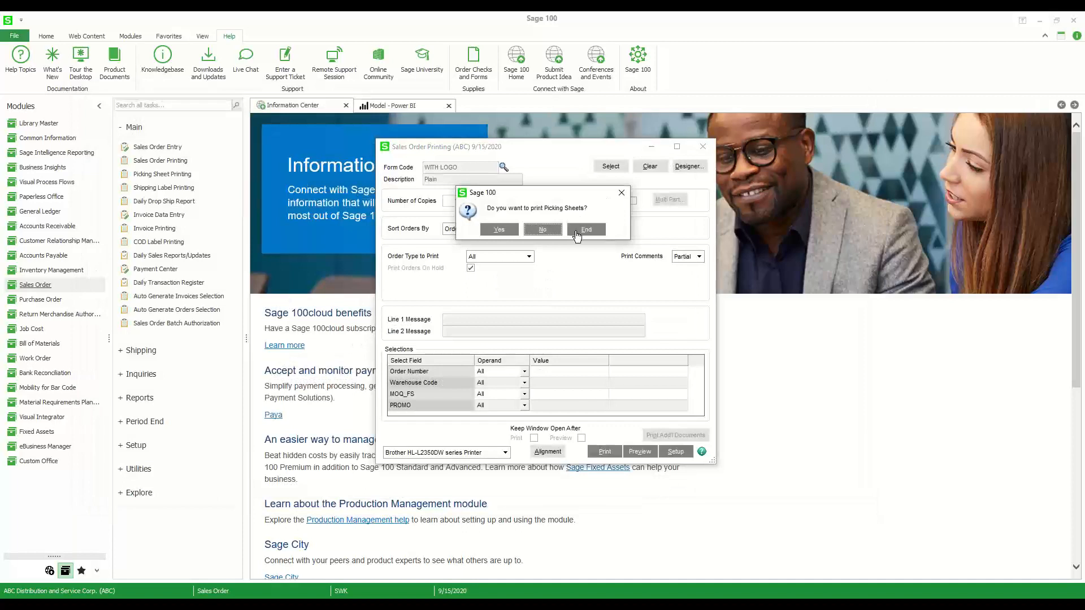
click(576, 236)
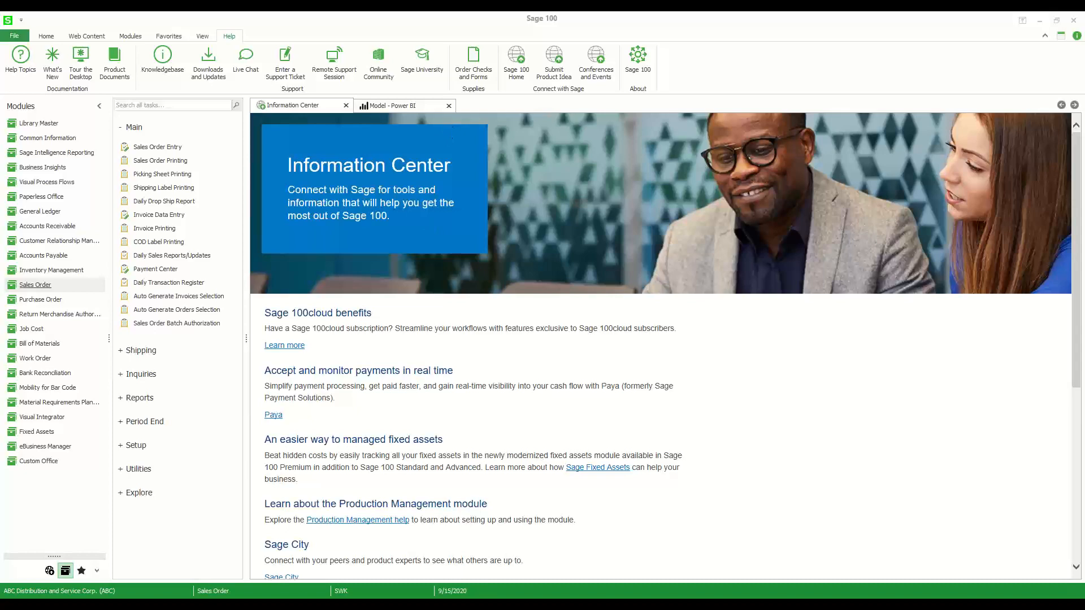
mouse_move(429, 606)
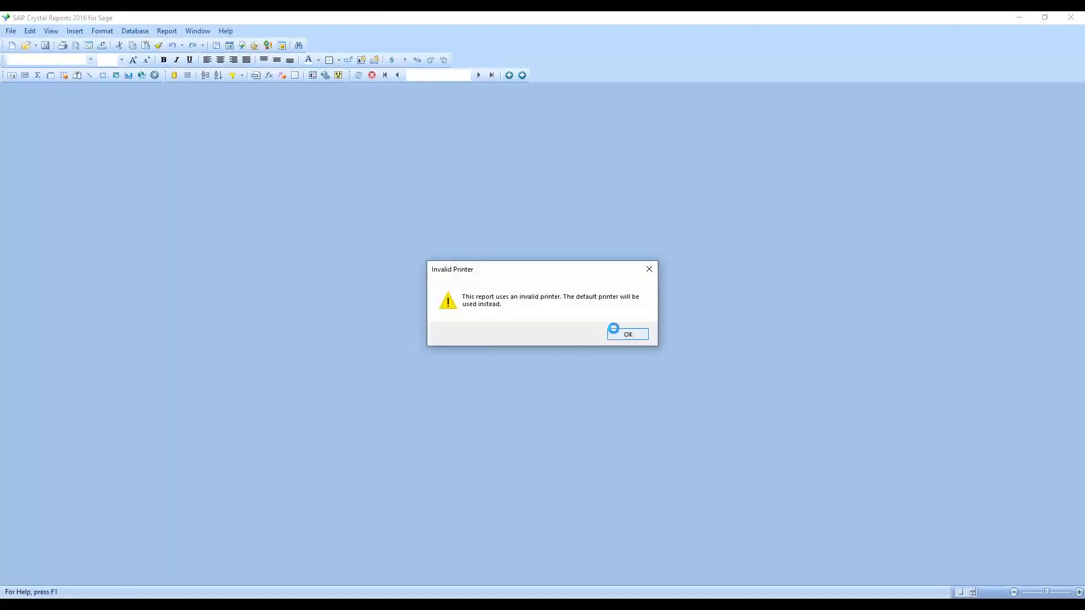
click(616, 332)
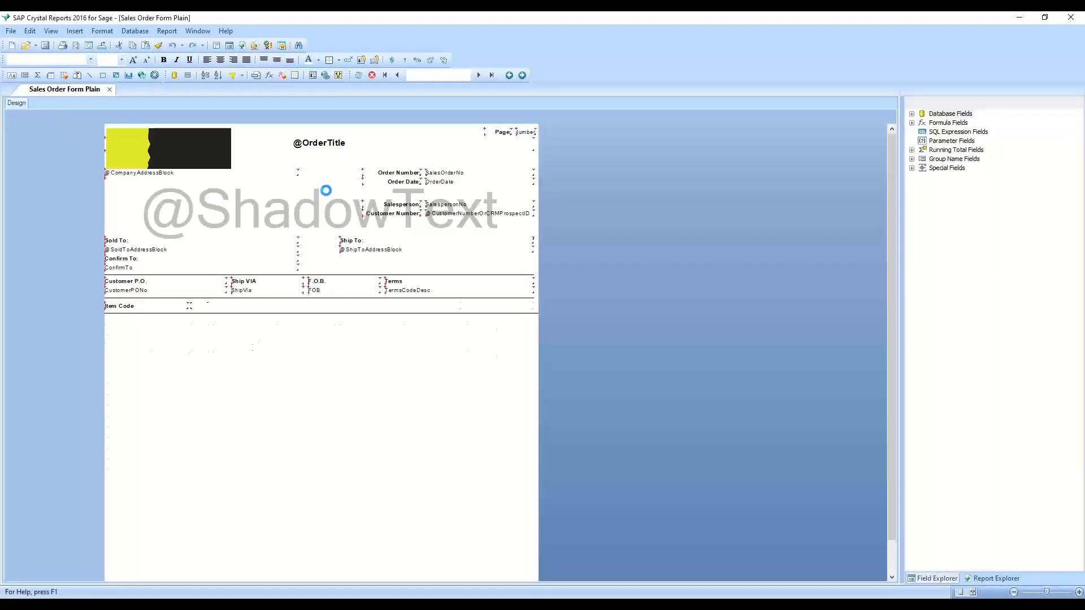
click(152, 173)
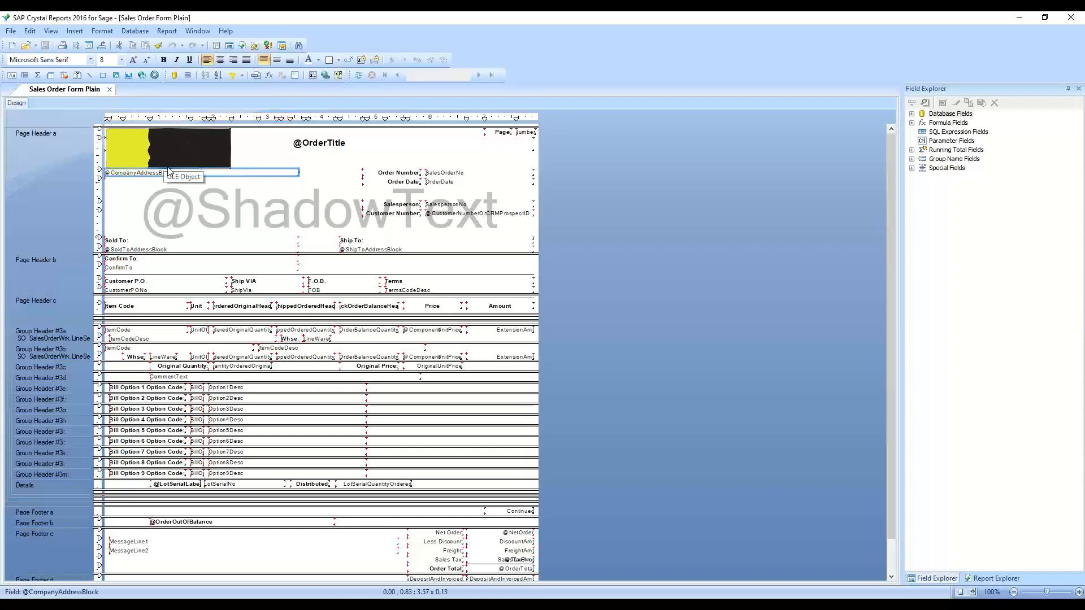
drag(162, 175, 163, 176)
click(45, 48)
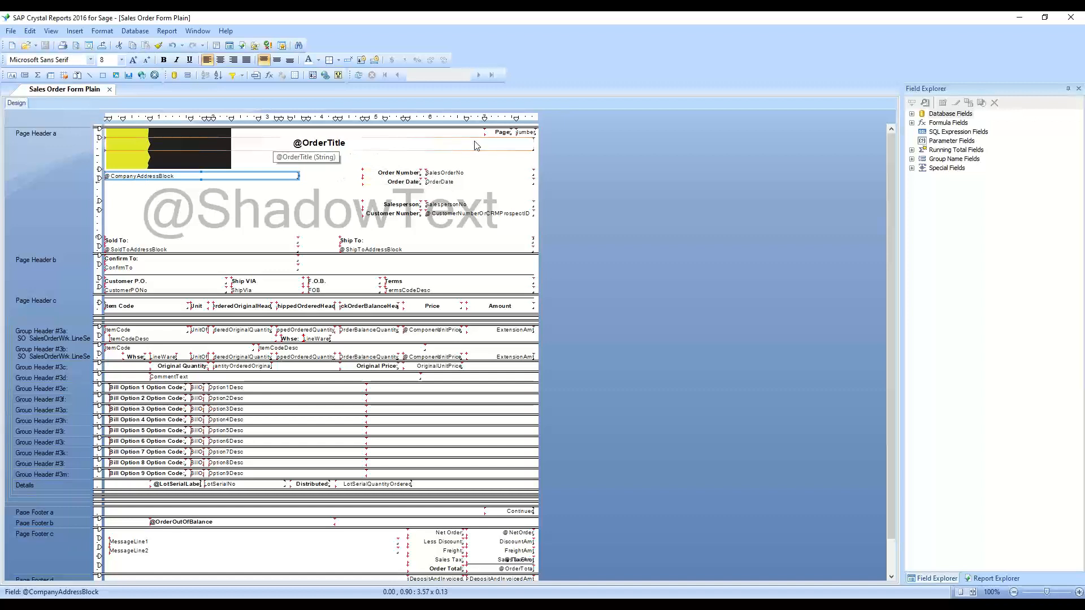
Set the font color of the Page label and page number field in Page Header a to light gray
click(497, 135)
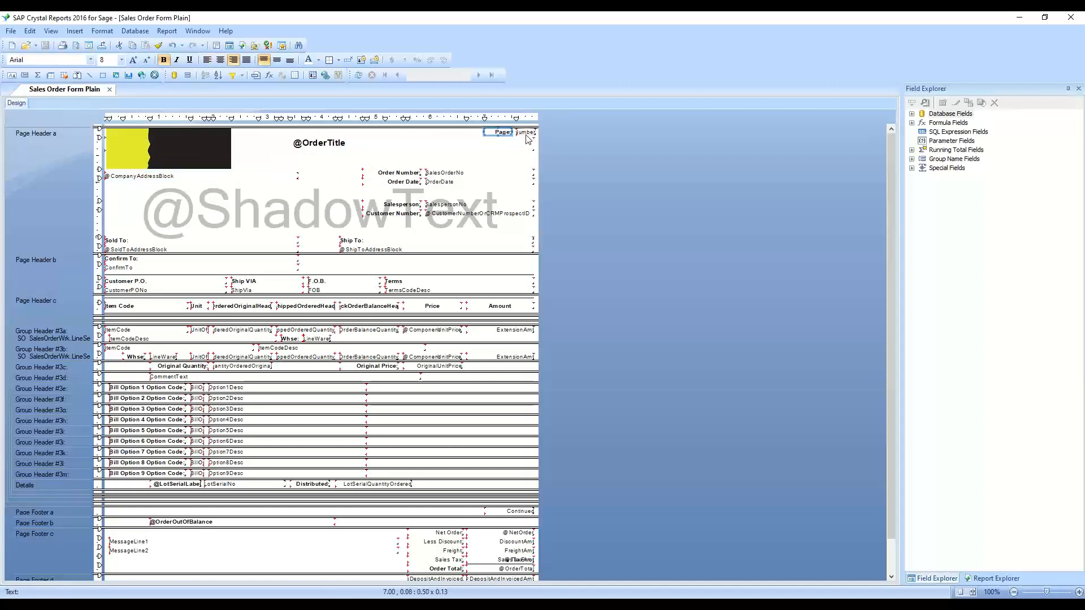
ctrl+click(526, 135)
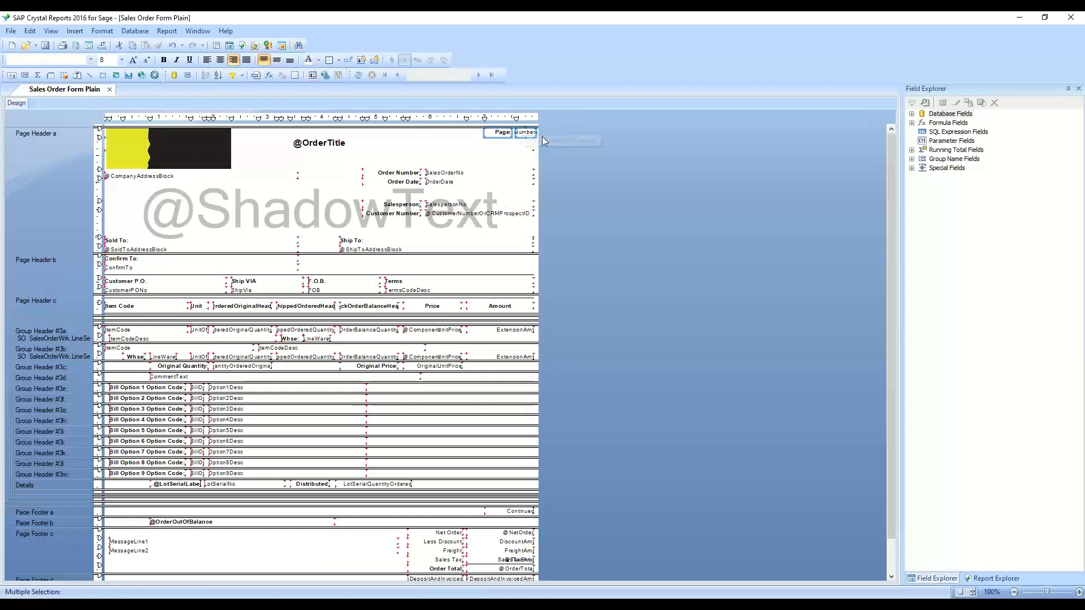
click(318, 60)
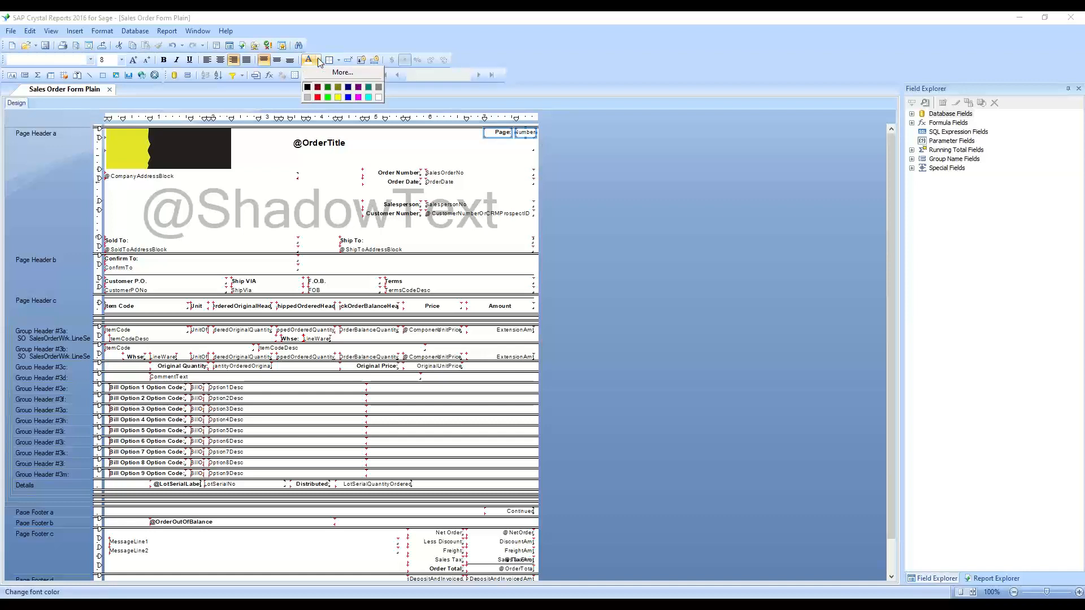
click(307, 98)
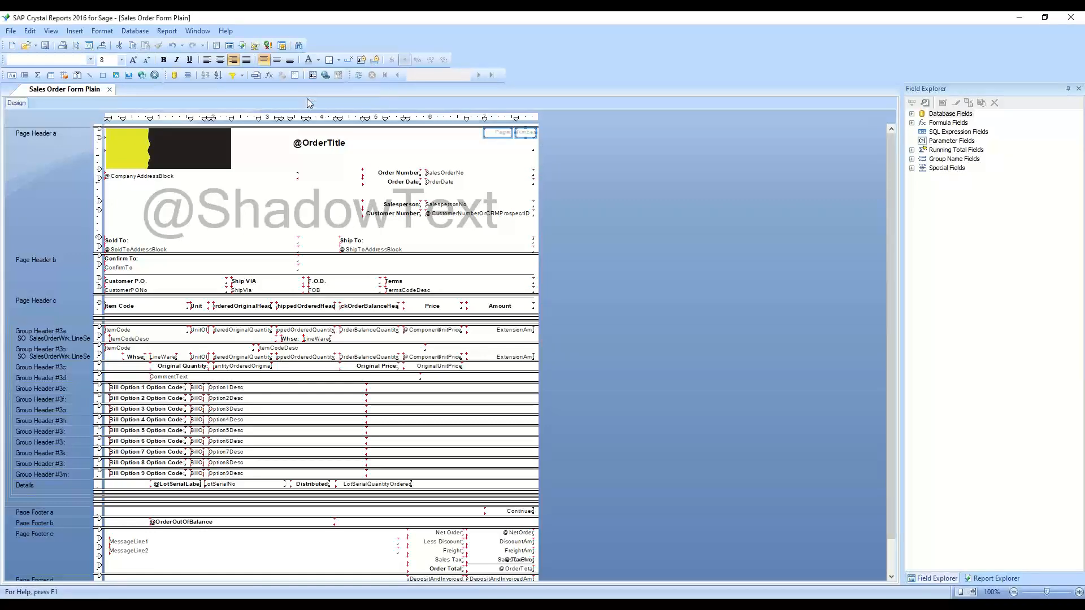
click(318, 59)
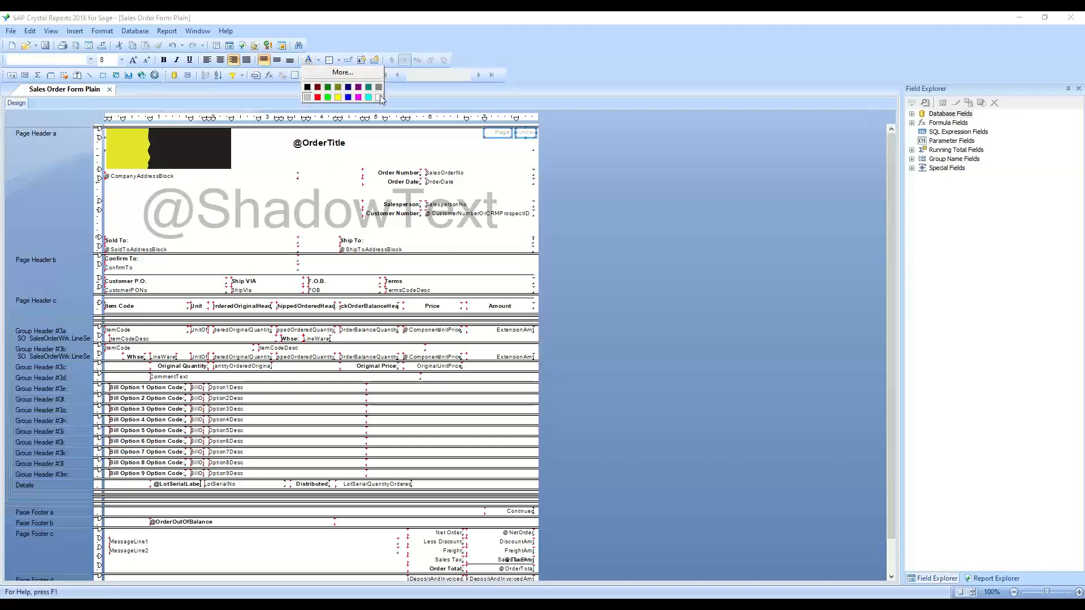
click(334, 74)
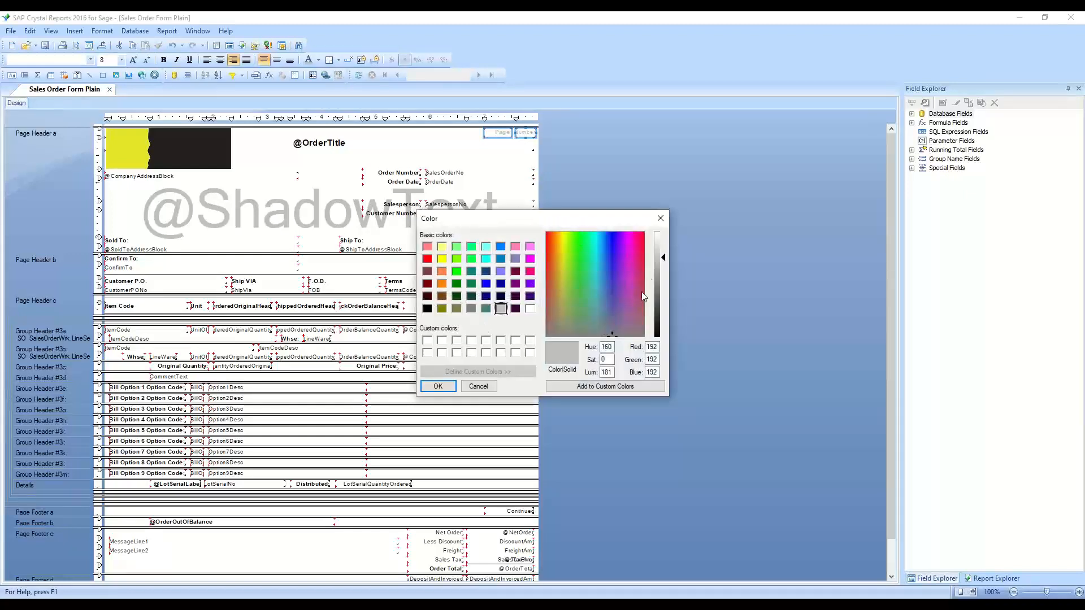
click(659, 219)
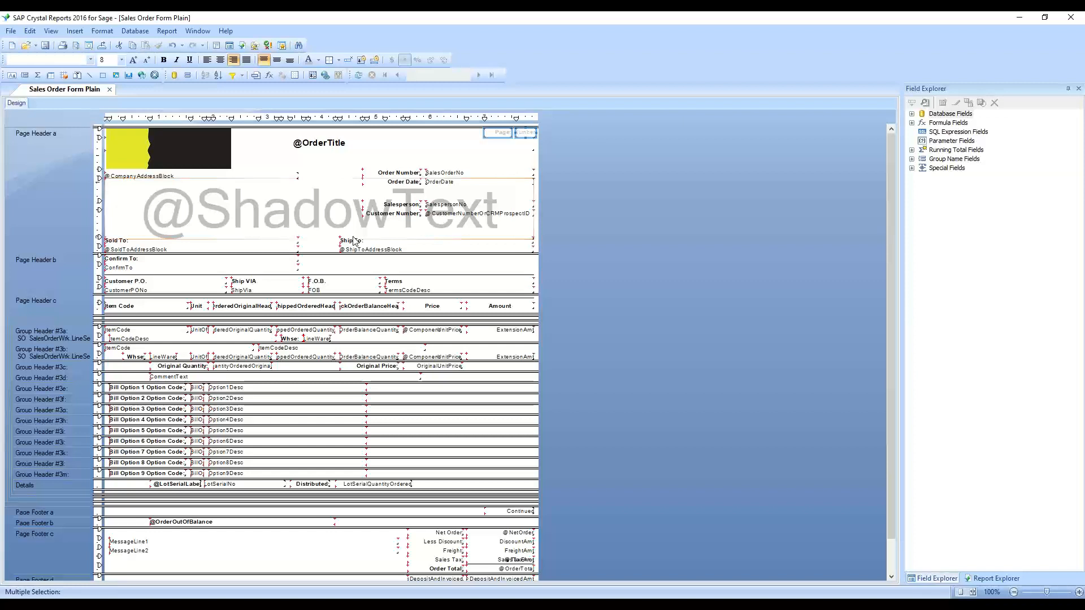
Save the recolored sales order form and close the Crystal Reports designer
click(46, 45)
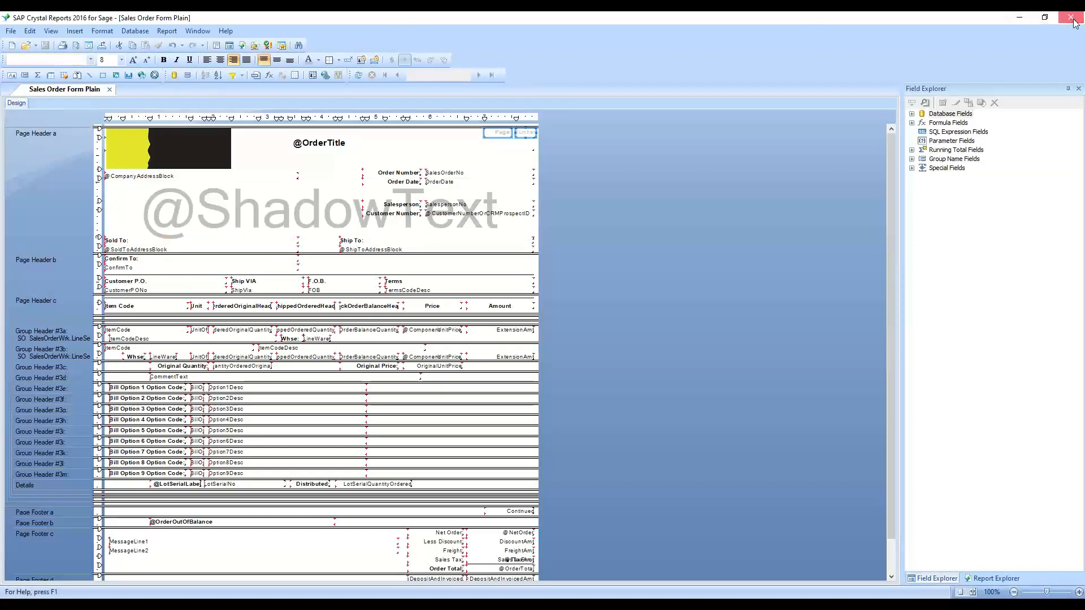
click(1071, 22)
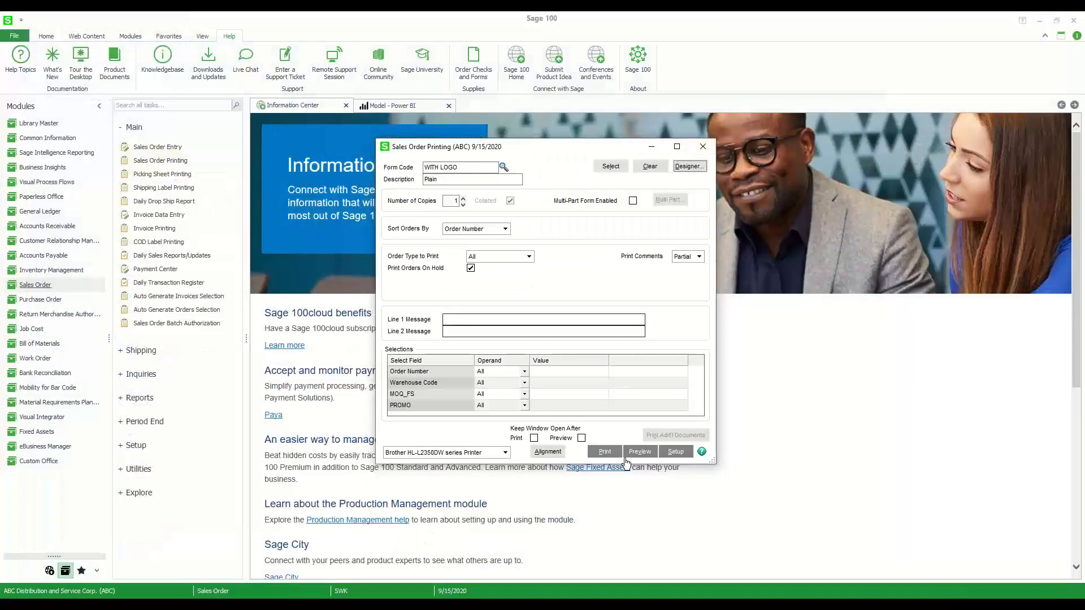
Close Sales Order Printing and open the Open Orders by Promise Date Report from the Sales Order module's reports
click(711, 146)
click(82, 571)
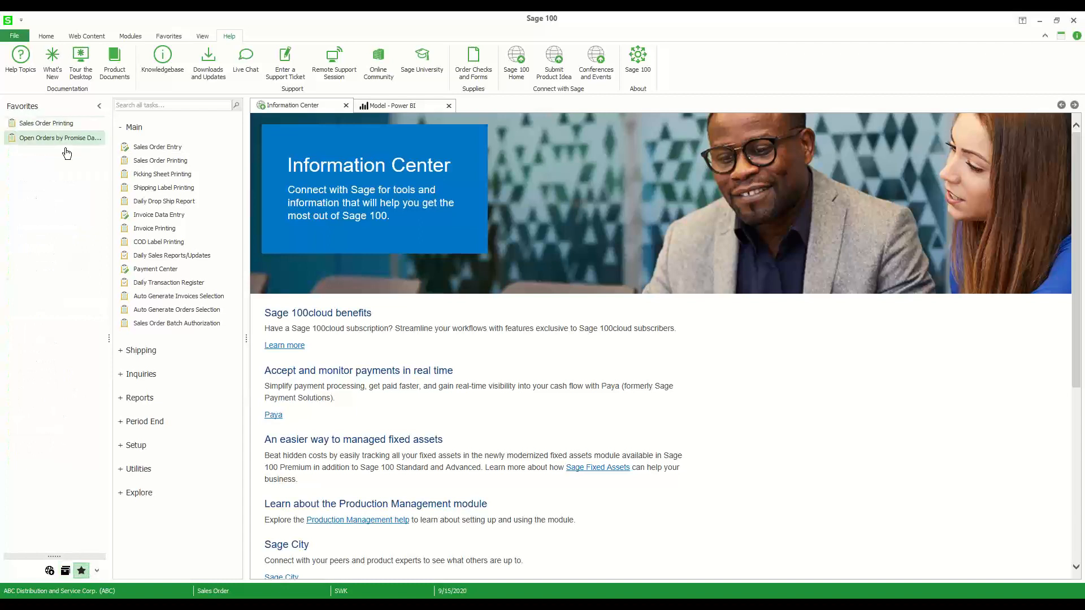
click(66, 571)
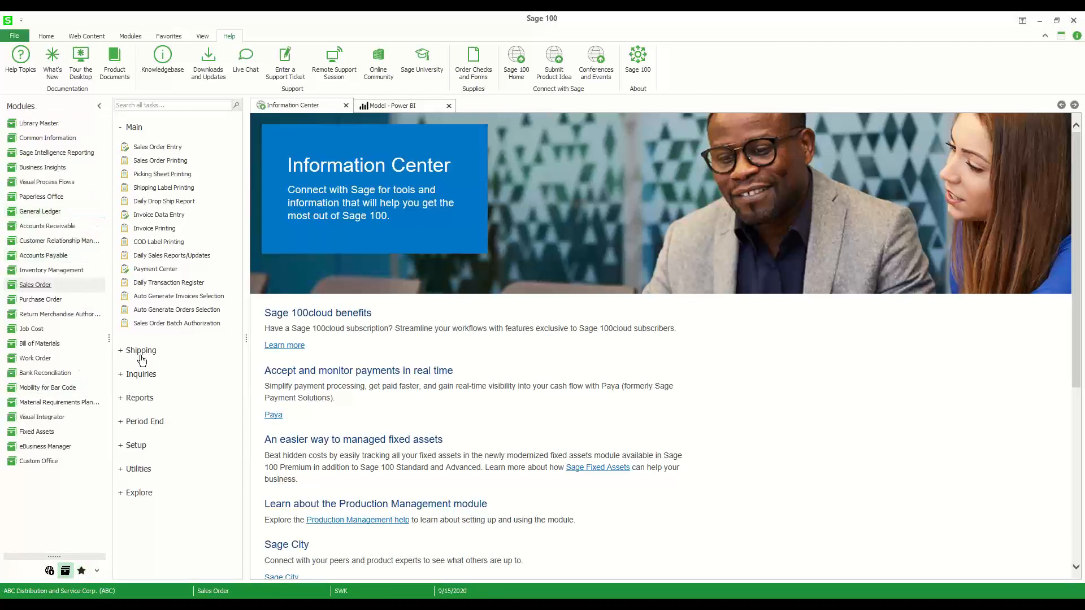
click(140, 398)
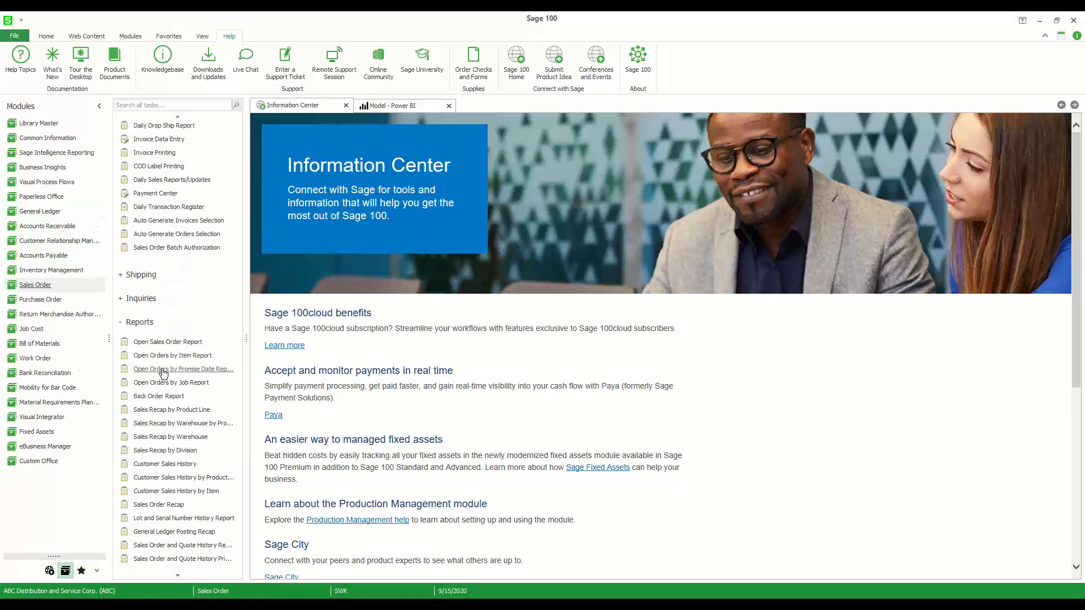
click(212, 370)
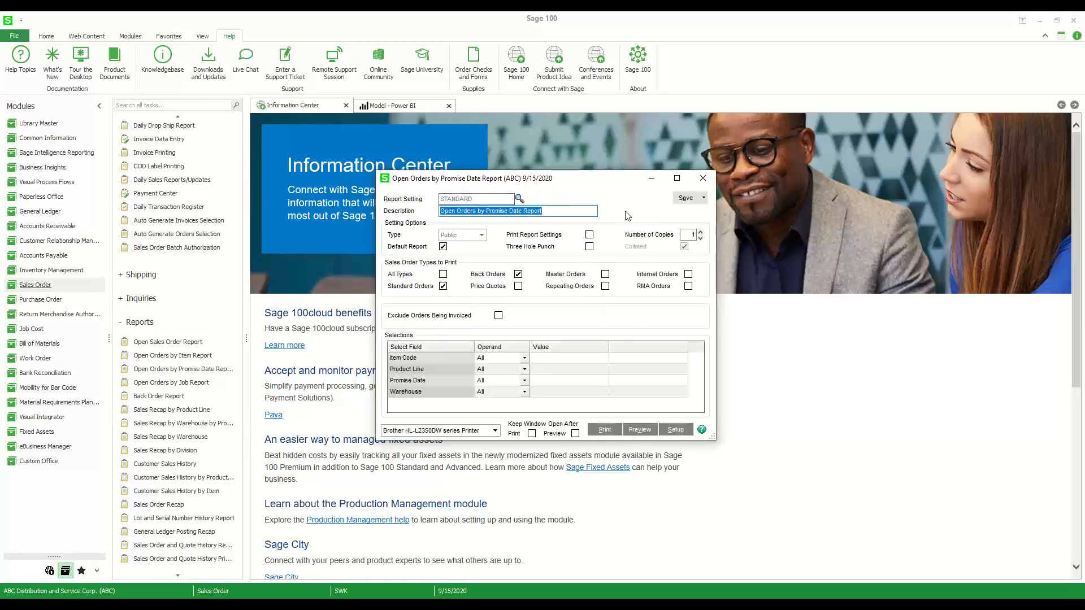
Open the STANDARD report setting in the Crystal Reports designer and accept the default printer
click(704, 201)
click(704, 199)
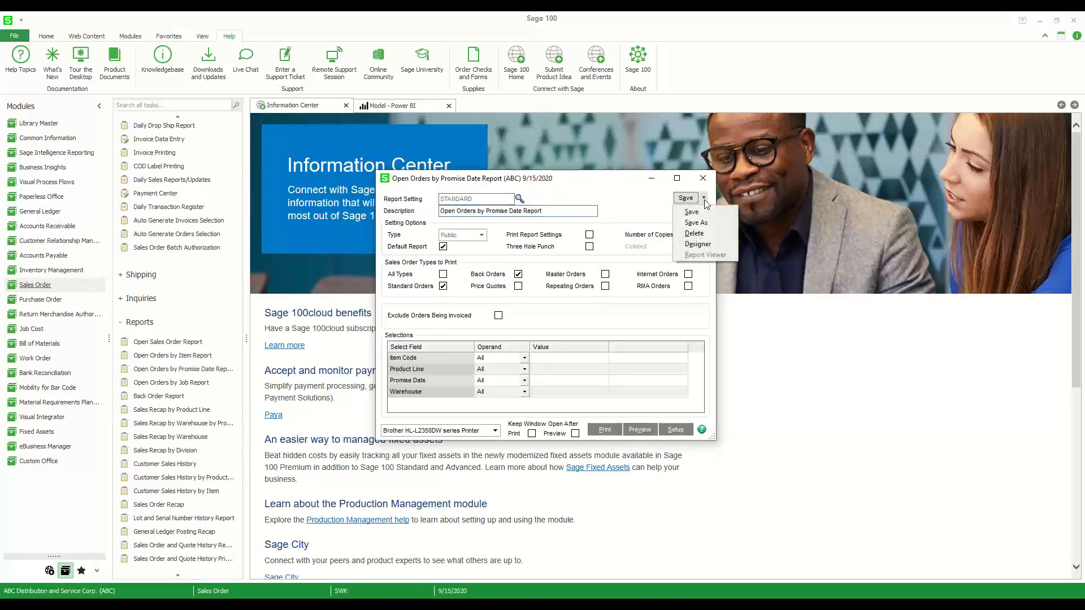
click(715, 248)
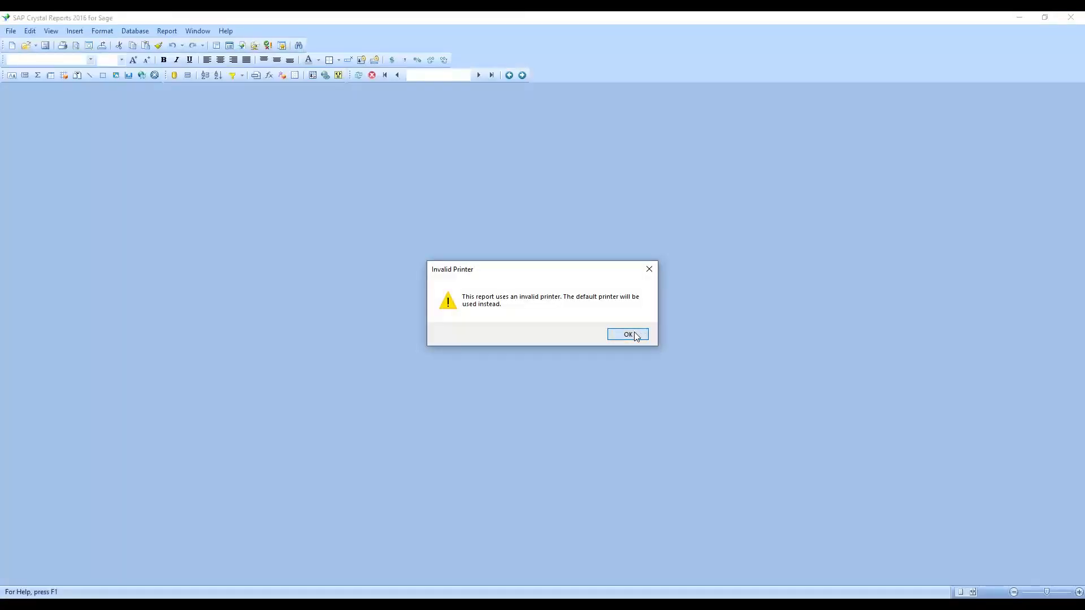
click(635, 335)
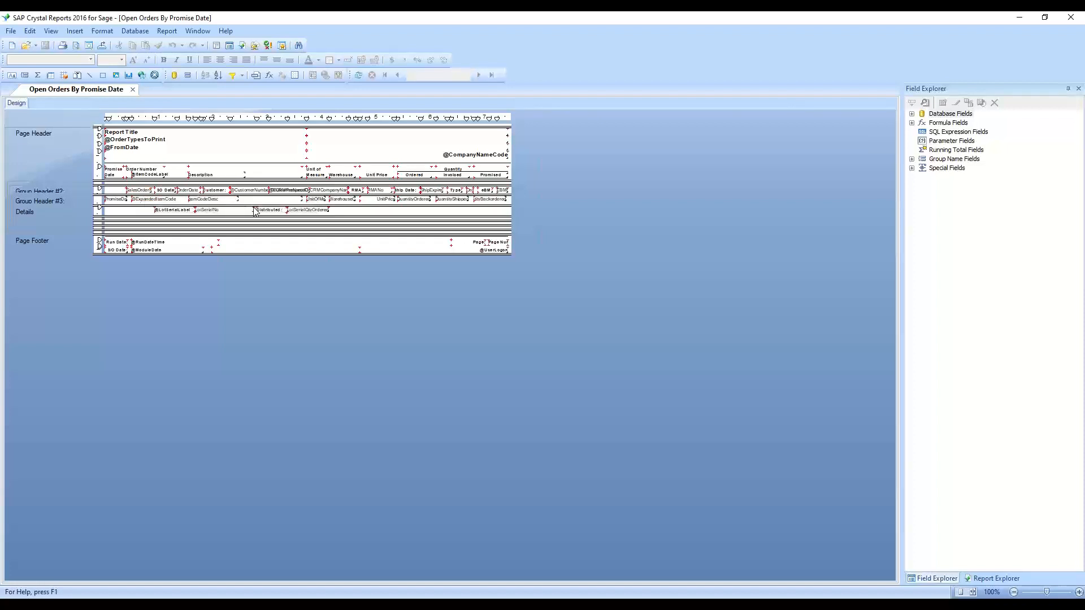
Open the conditional font color formula of the PromiseDate field in Group Header #3
click(117, 199)
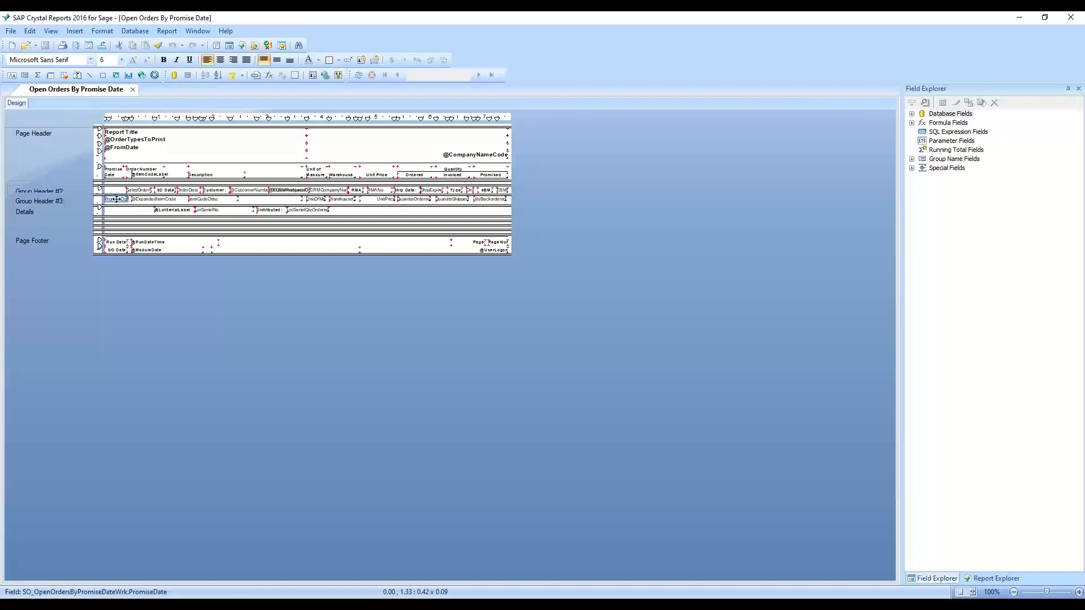
right_click(117, 199)
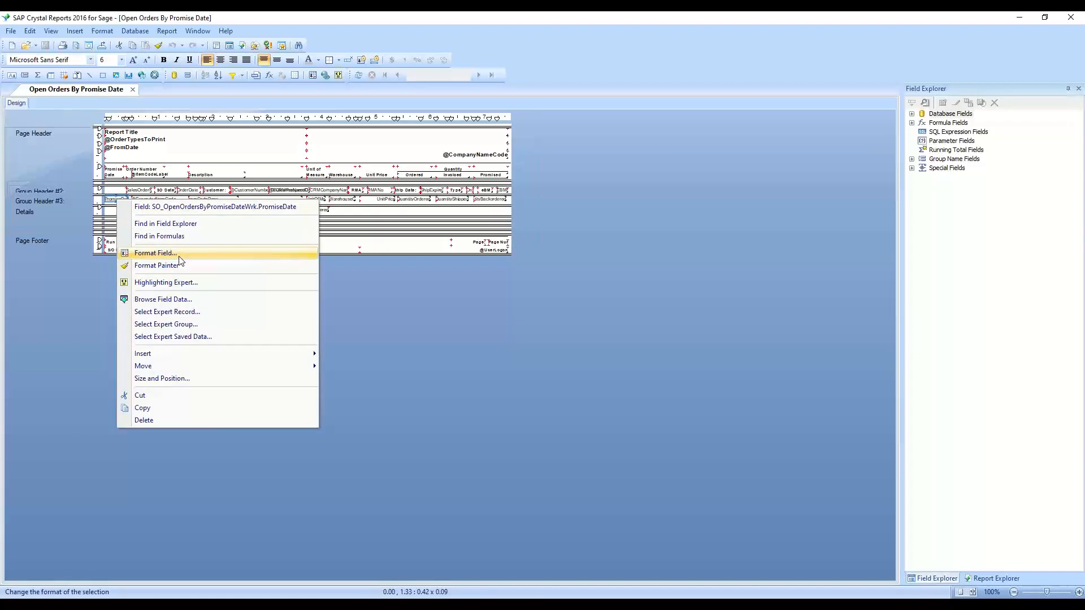
click(156, 253)
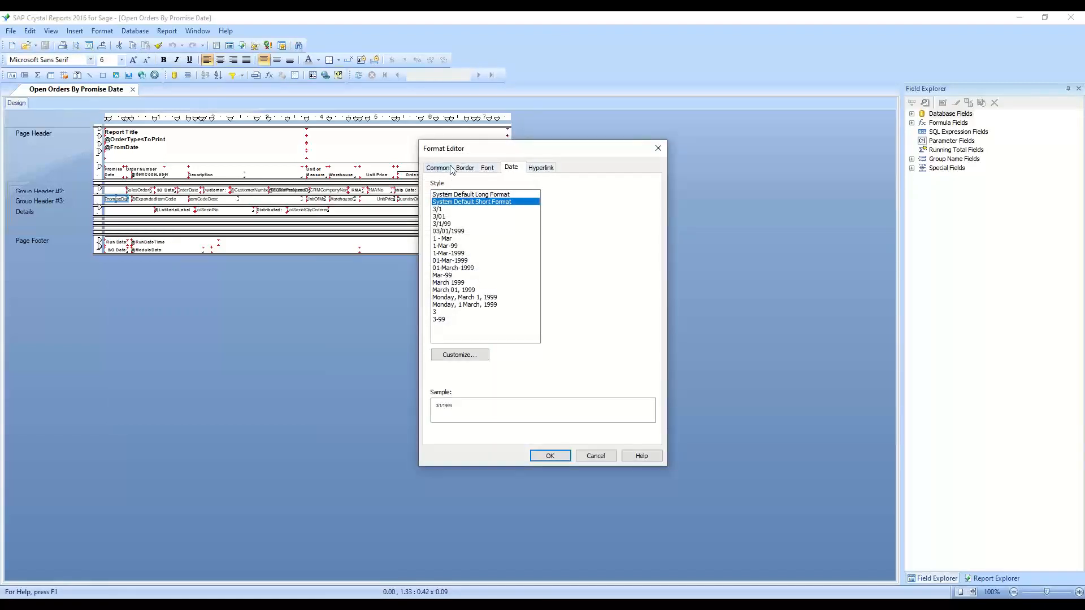
click(487, 169)
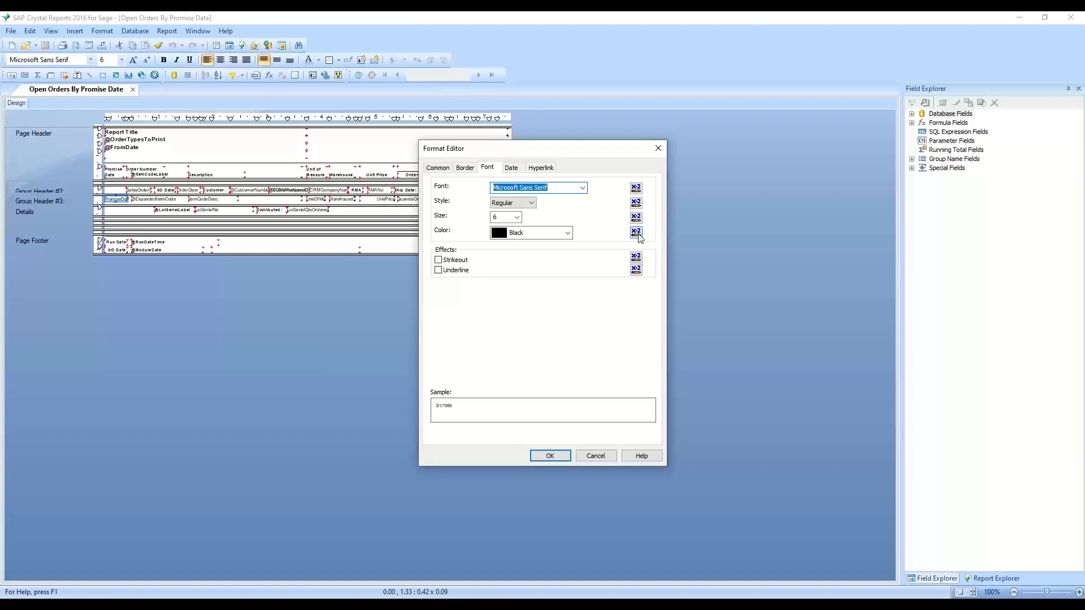
click(637, 233)
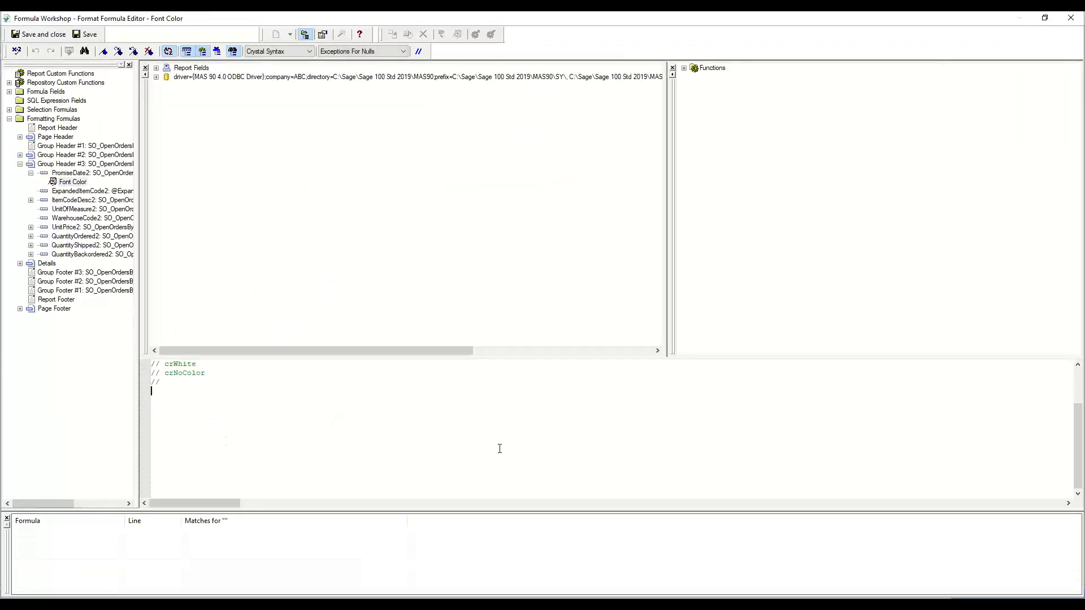
Write the font color formula if GroupName ({SO_OpenOrdersByPromiseDateWrk.PromiseDate}, "daily") < today then crRed
text(if)
double_click(192, 69)
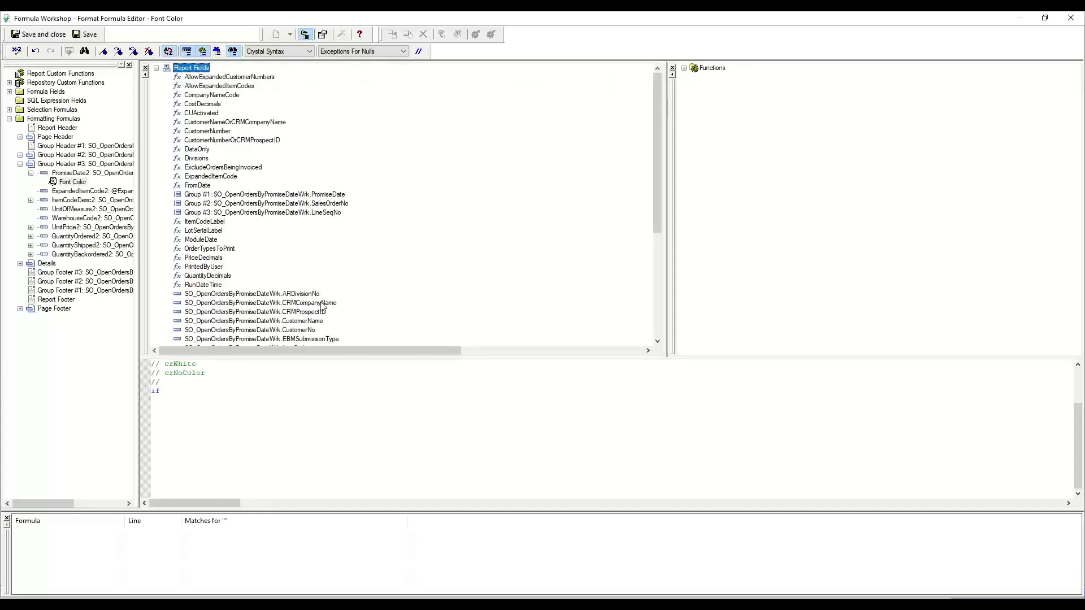
click(323, 196)
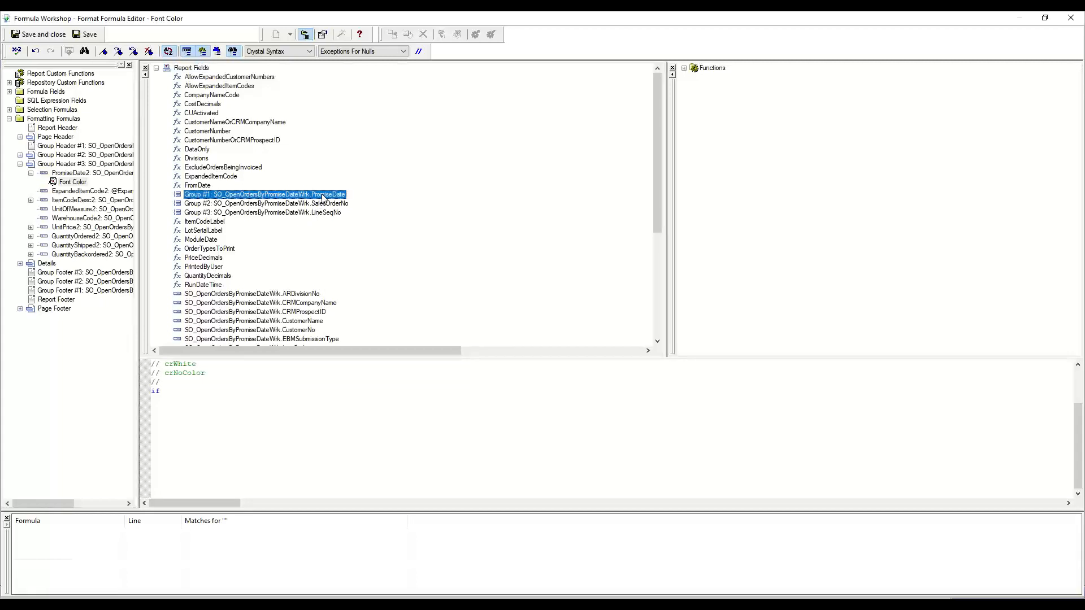
double_click(323, 196)
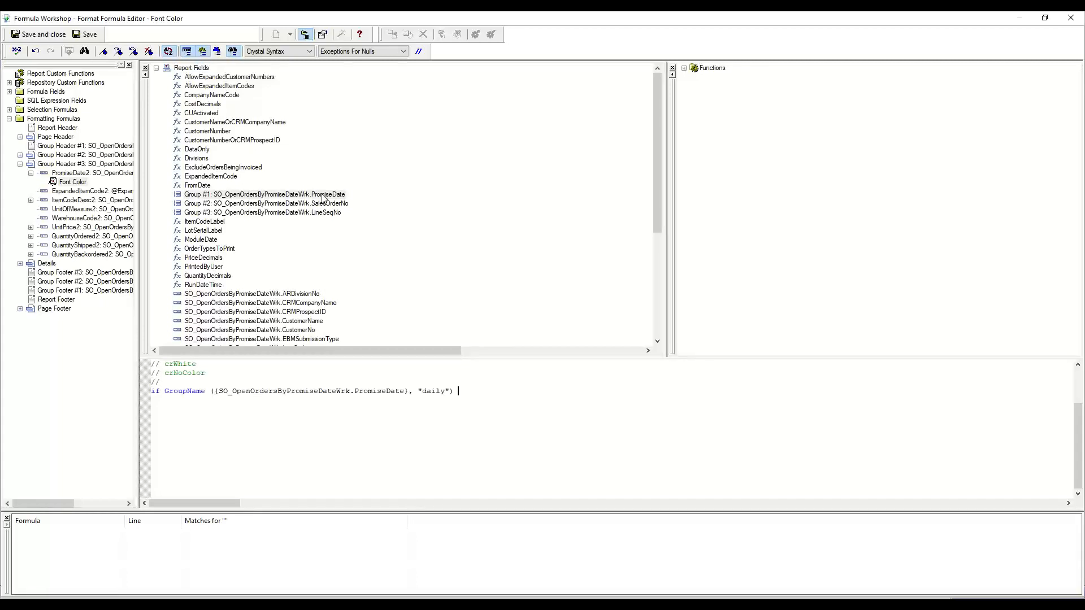
text(>)
key(BackSpace)
text(< t)
text(oday then crRed)
scroll(255, 262, down, 1)
scroll(254, 261, down, 4)
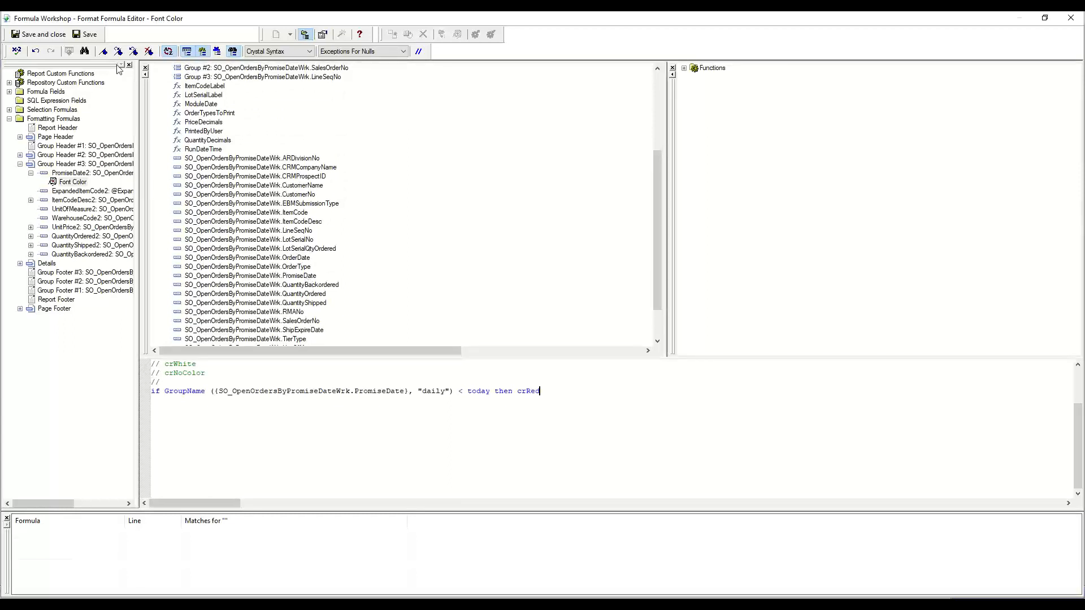
Try to save the GroupName-based font color formula, first with today and again with today()
click(63, 36)
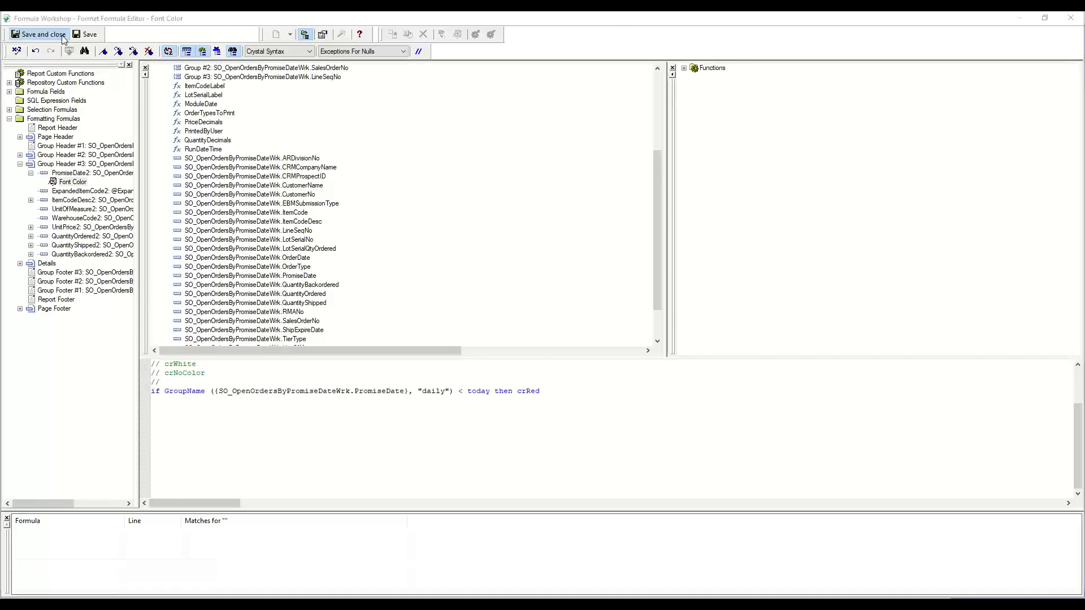
click(622, 332)
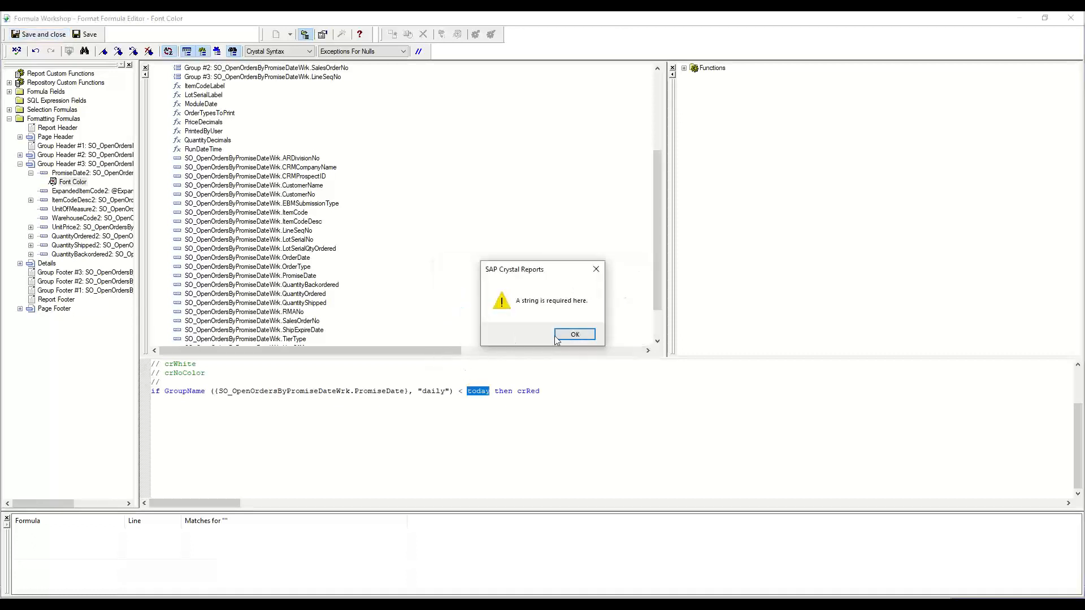
click(556, 337)
click(490, 392)
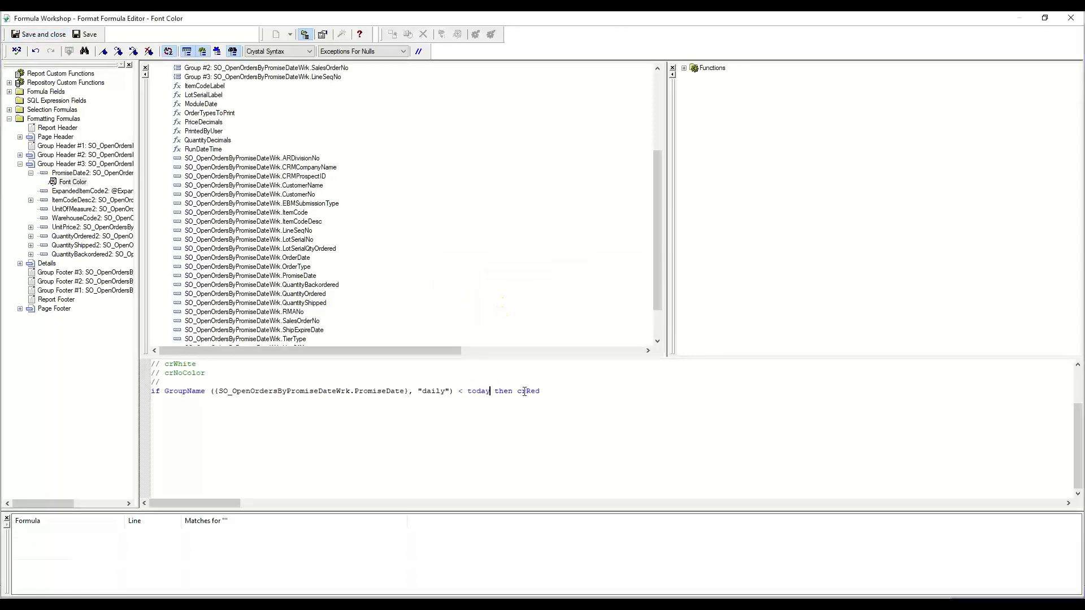
text(())
click(50, 35)
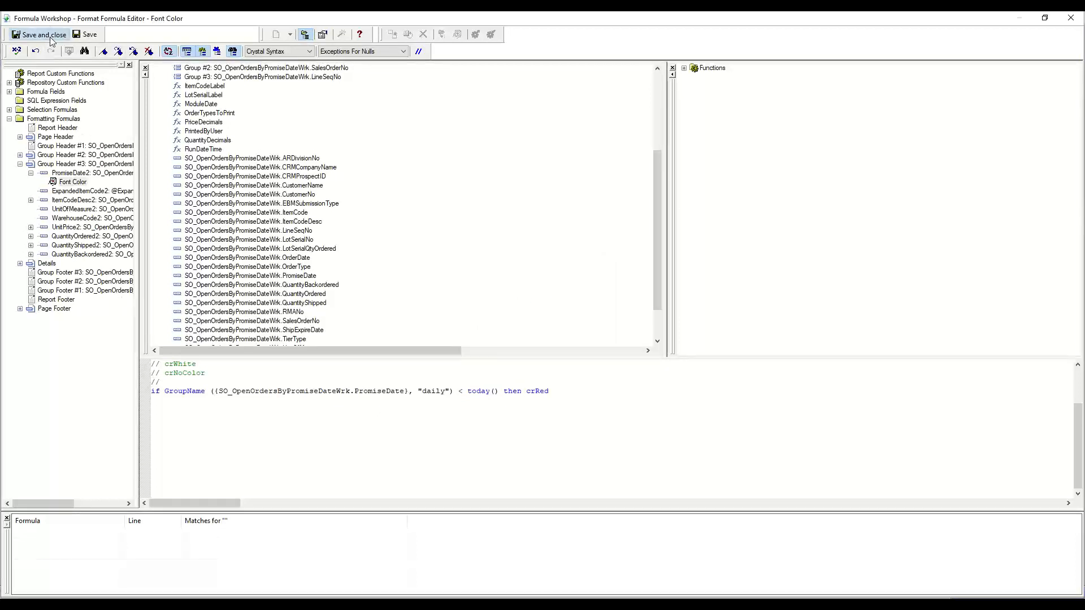
click(617, 334)
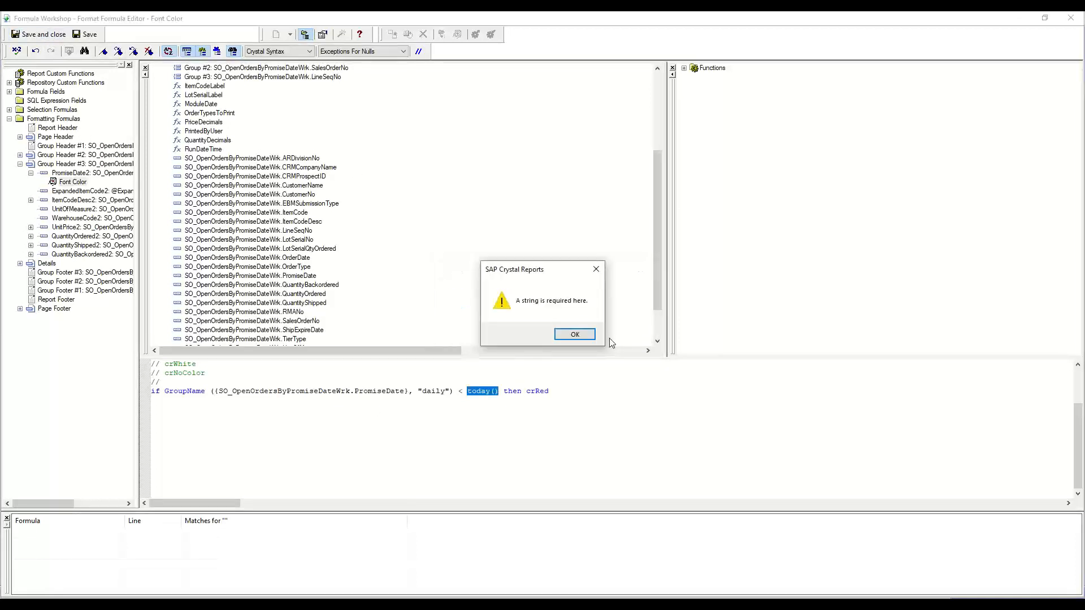
click(582, 340)
Delete the GroupName formula line, keeping the comment lines above it
click(568, 393)
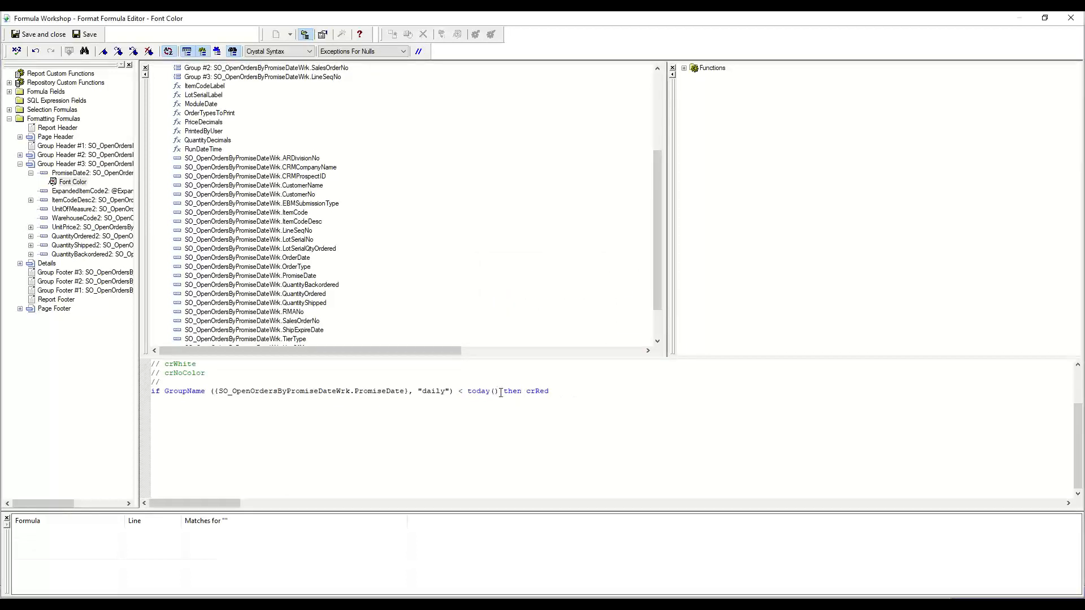
drag(640, 392, 94, 374)
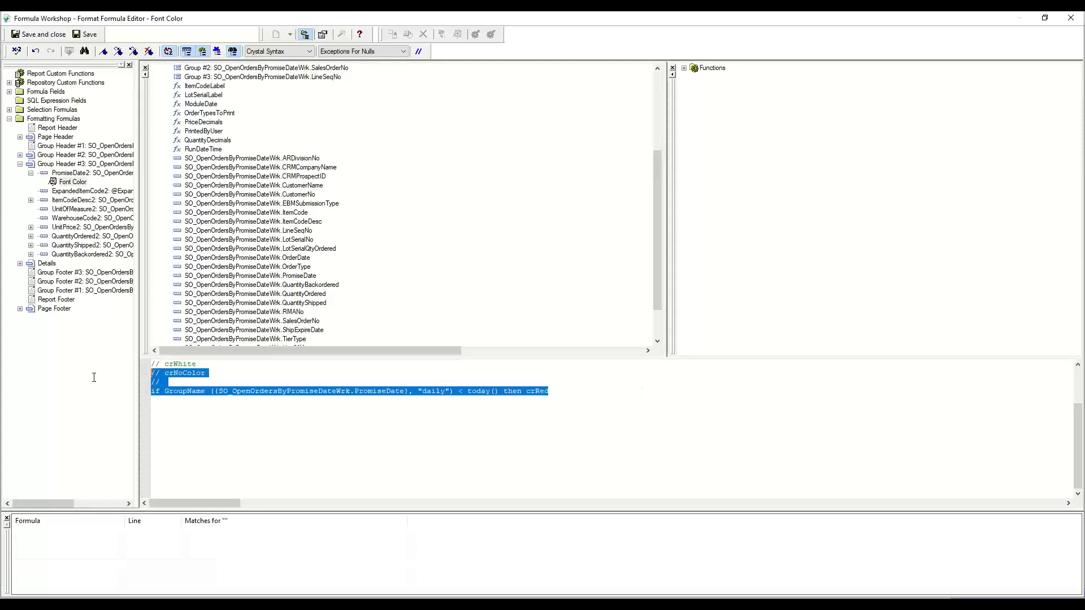
key(Down)
key(Down)
key(shift+End)
key(Delete)
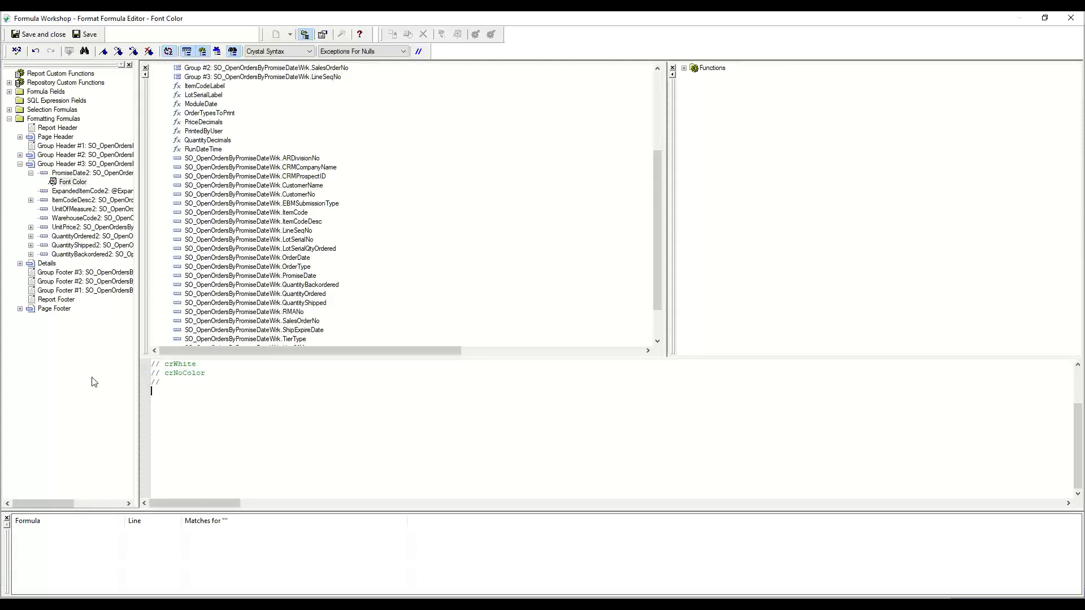
Write the font color formula if {SO_OpenOrdersByPromiseDateWrk.PromiseDate} < today() then CrRed, using the PromiseDate report field
text(if)
double_click(253, 276)
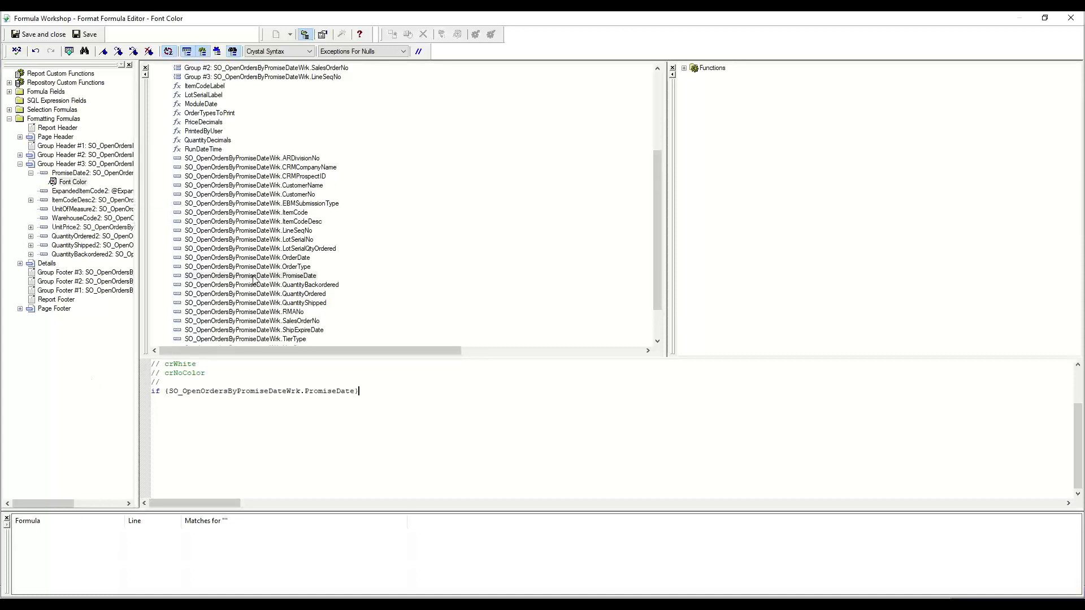
text(< =)
key(BackSpace)
key(BackSpace)
text(today() then CrRed)
Apply the font color formula to the PromiseDate field, then save the report and close the Crystal Reports designer
click(45, 36)
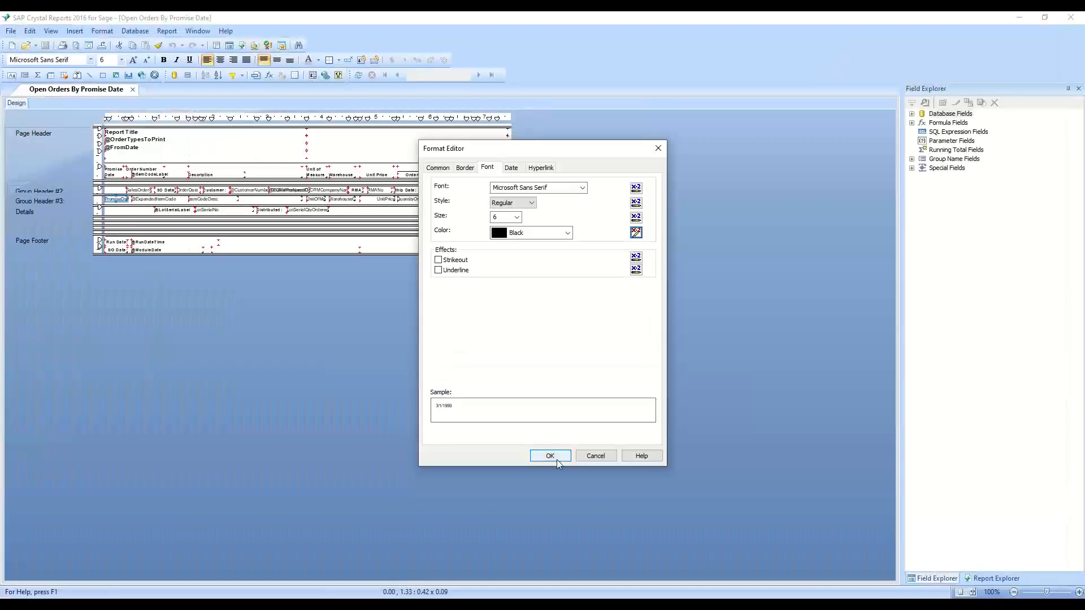
click(557, 459)
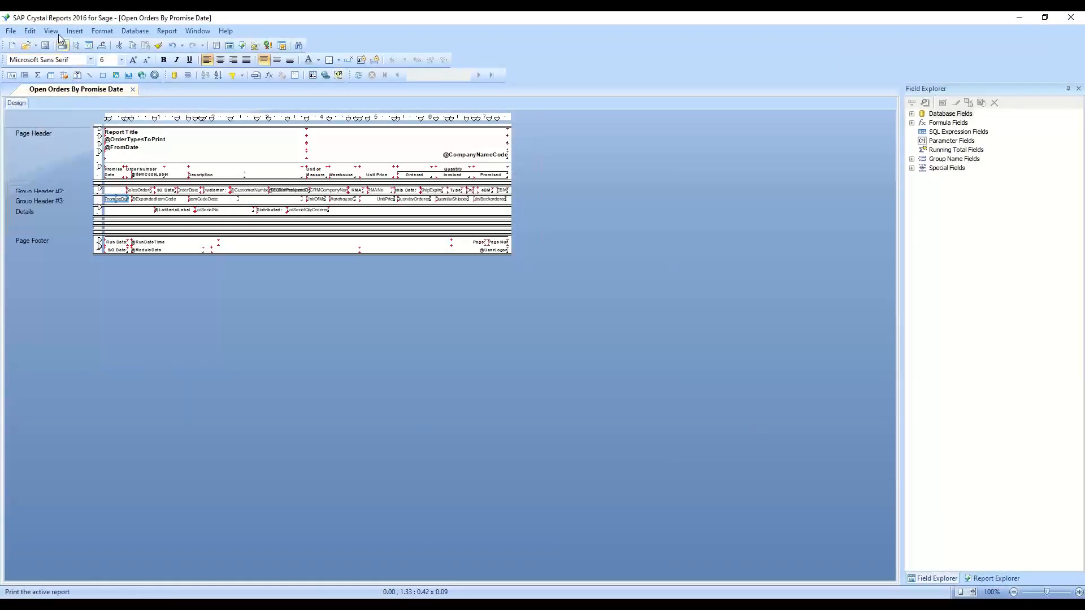
click(46, 46)
click(1077, 21)
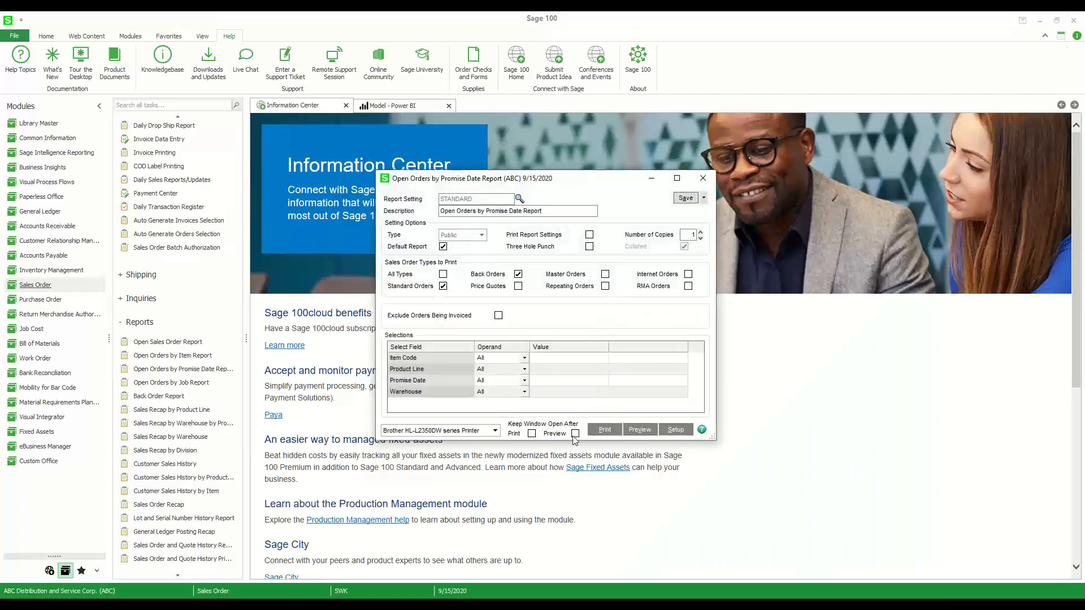
Preview the open orders report at 150% zoom, check the promise date colors on both pages, and close the preview and report window
click(639, 434)
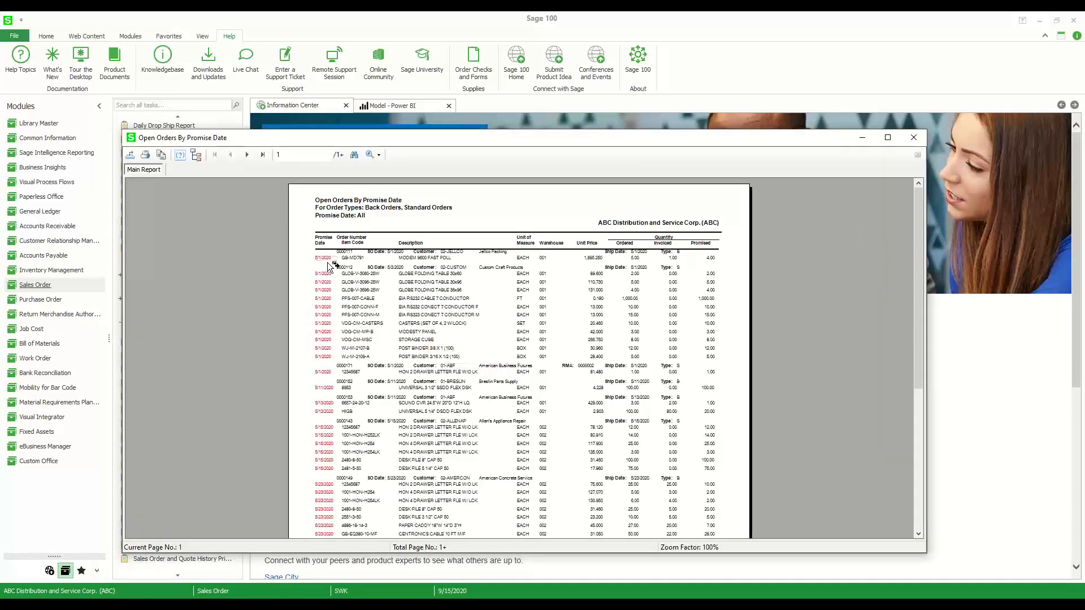
click(378, 155)
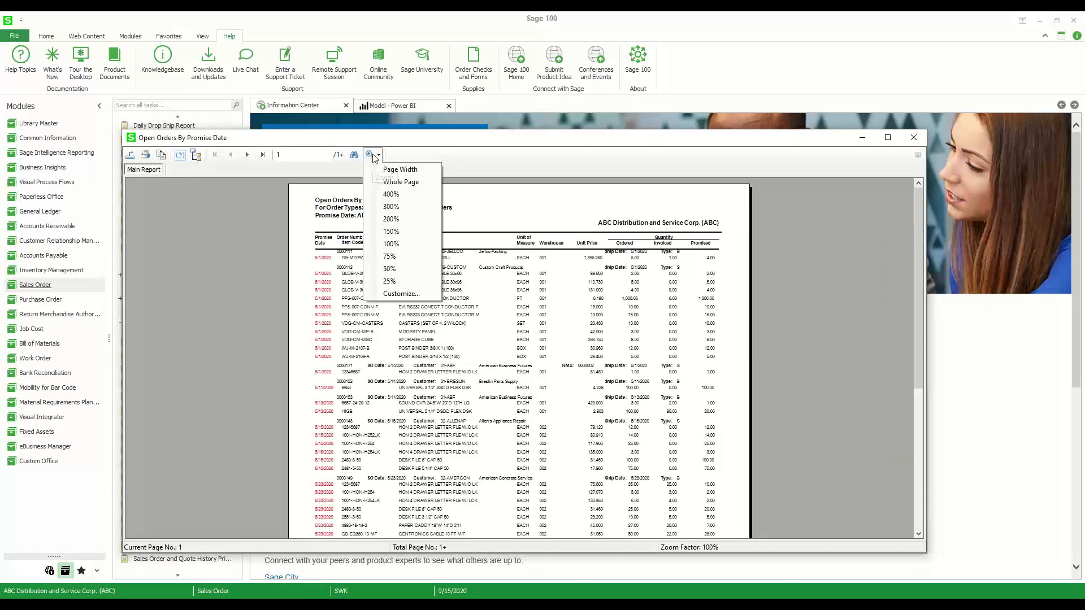
click(398, 235)
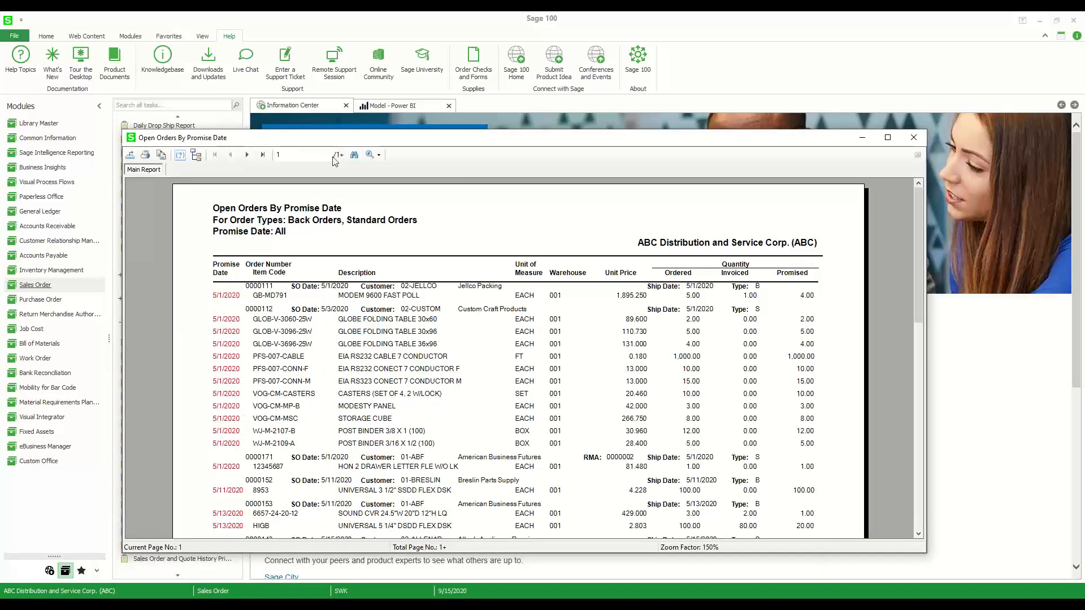
click(248, 156)
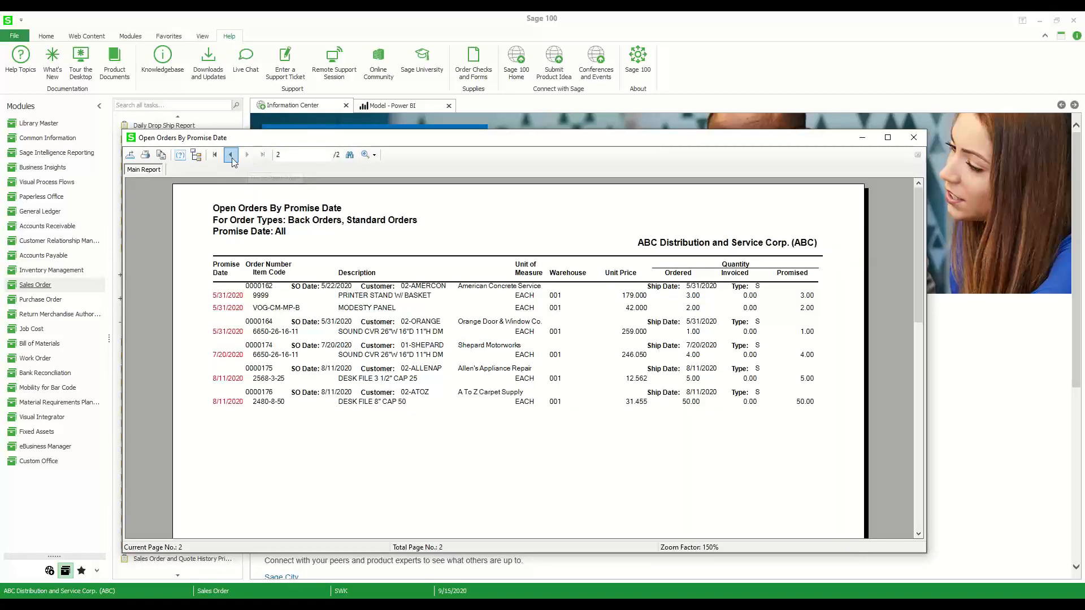
click(231, 156)
click(913, 137)
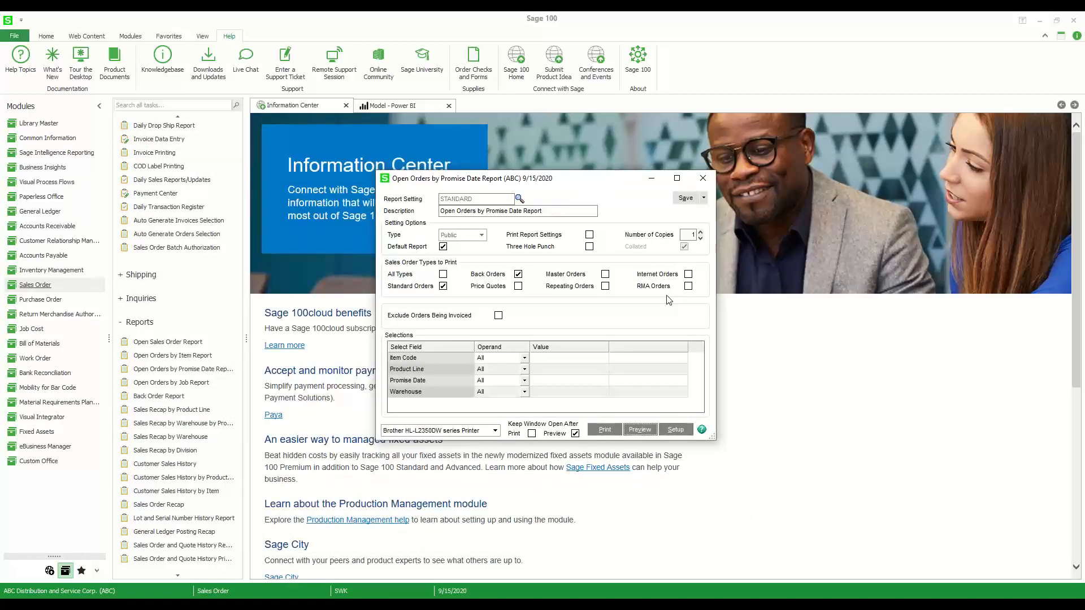
click(702, 178)
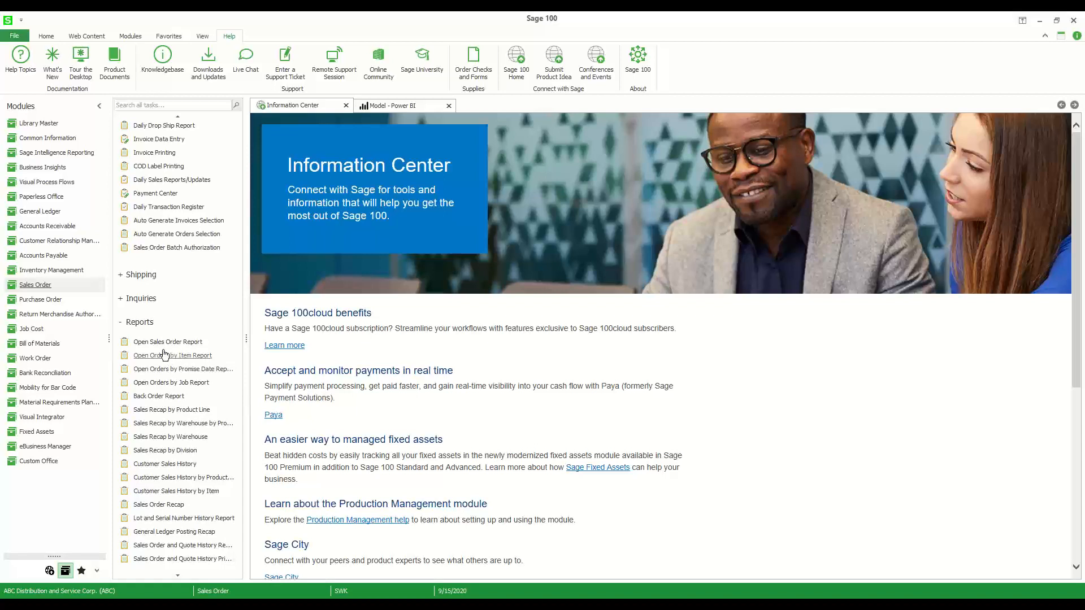
scroll(192, 446, down, 3)
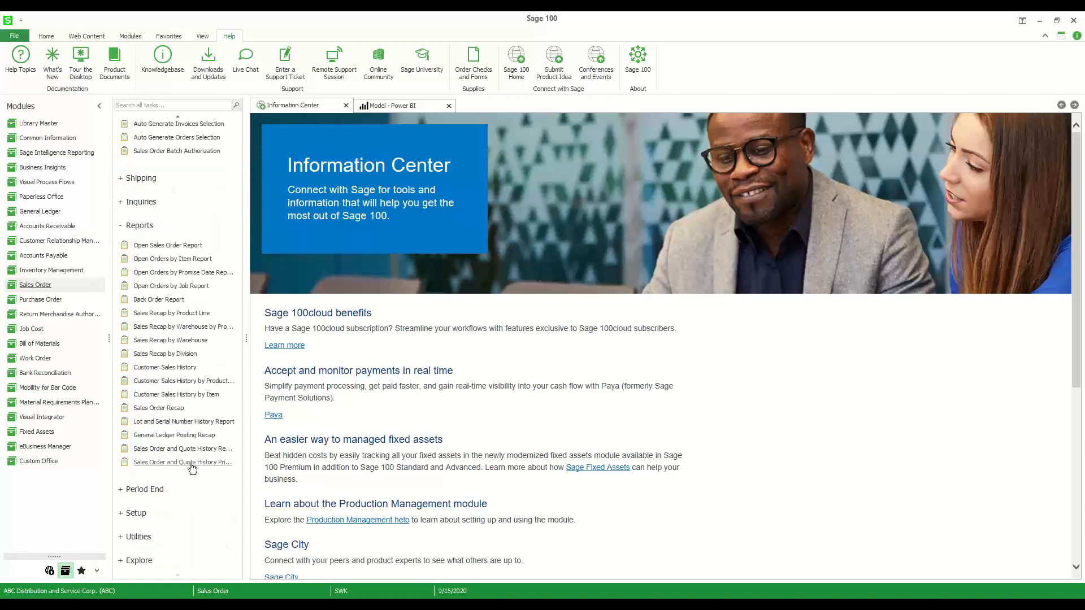
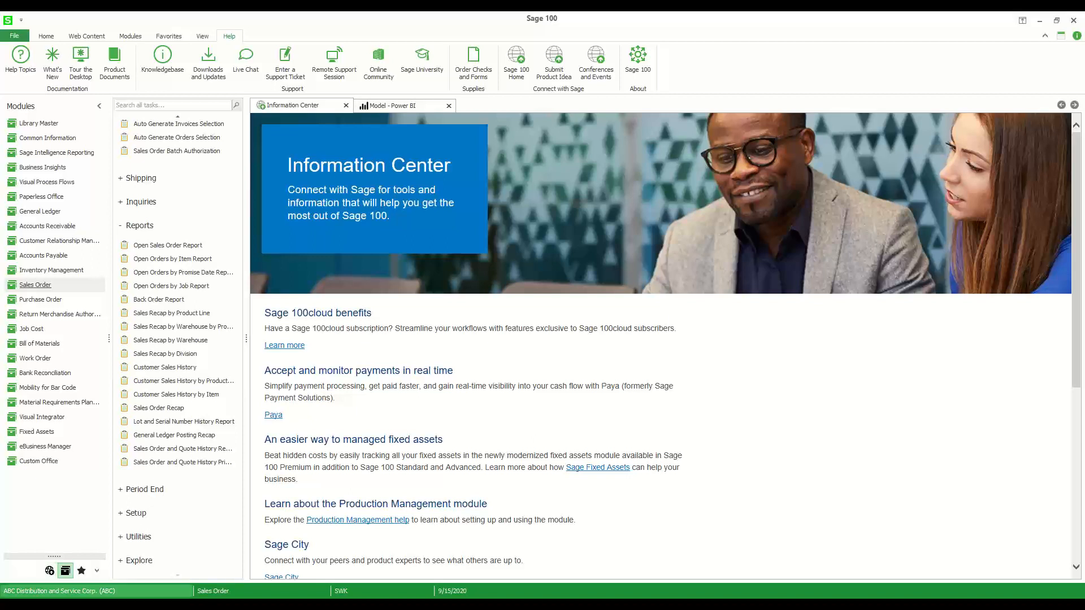
Switch to Crystal Reports 2016 for Sage and start a new report with the Standard Report Creation Wizard
key(super)
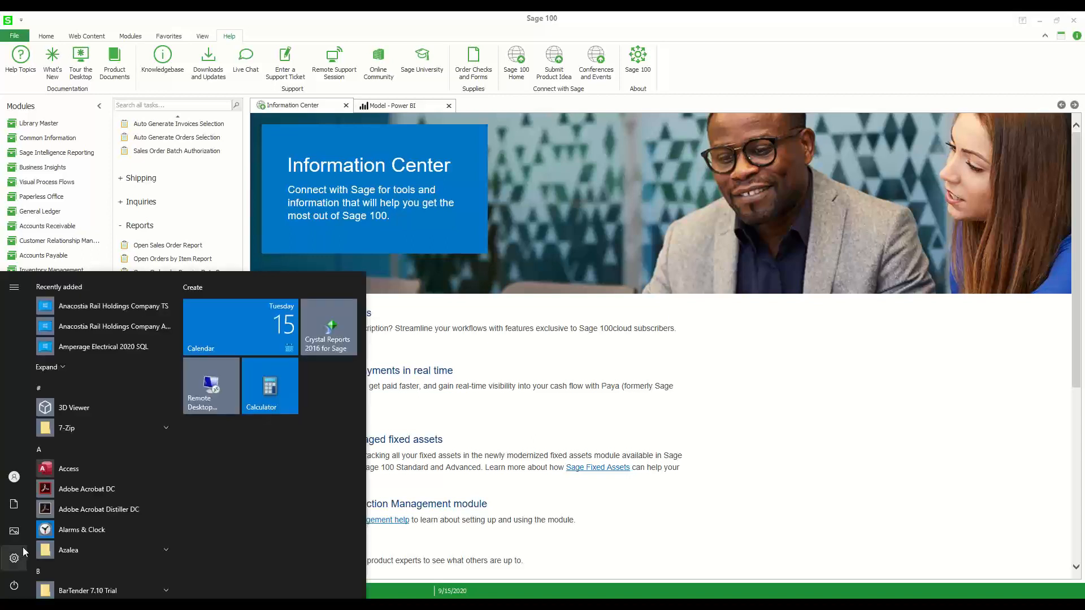
click(328, 326)
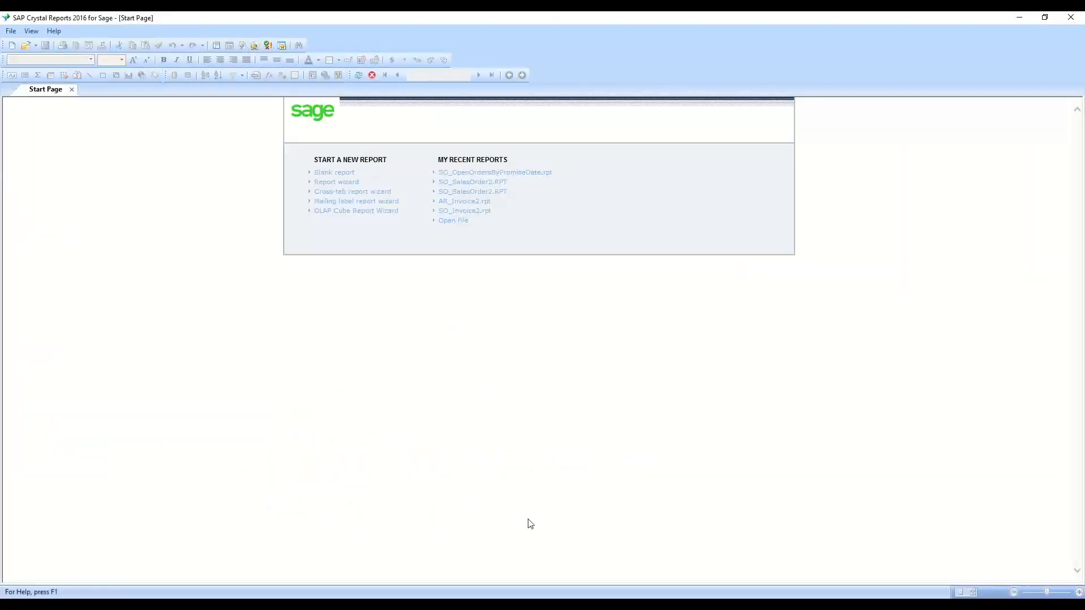
click(334, 183)
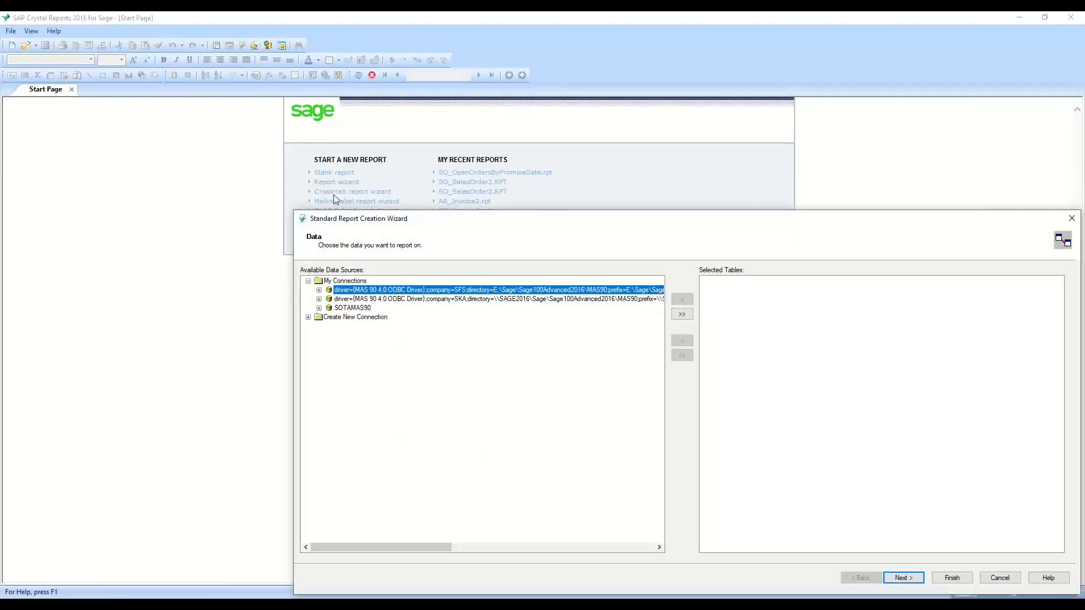
Connect to the SOTAMAS90 data source by signing on to ABC Distribution and Service Corp. (ABC) with user logon swk
double_click(343, 309)
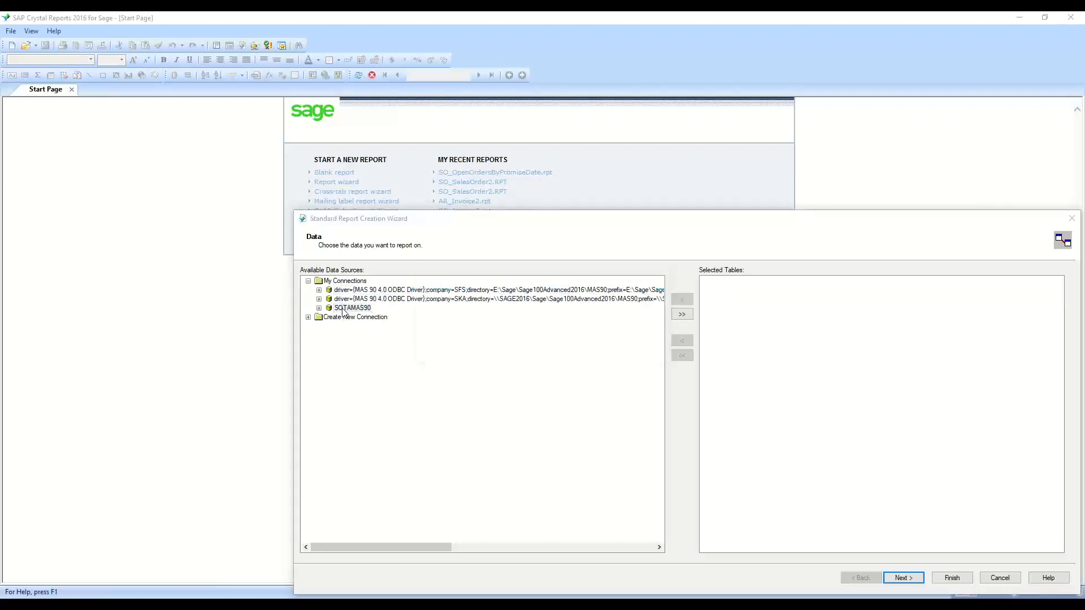
text(swk)
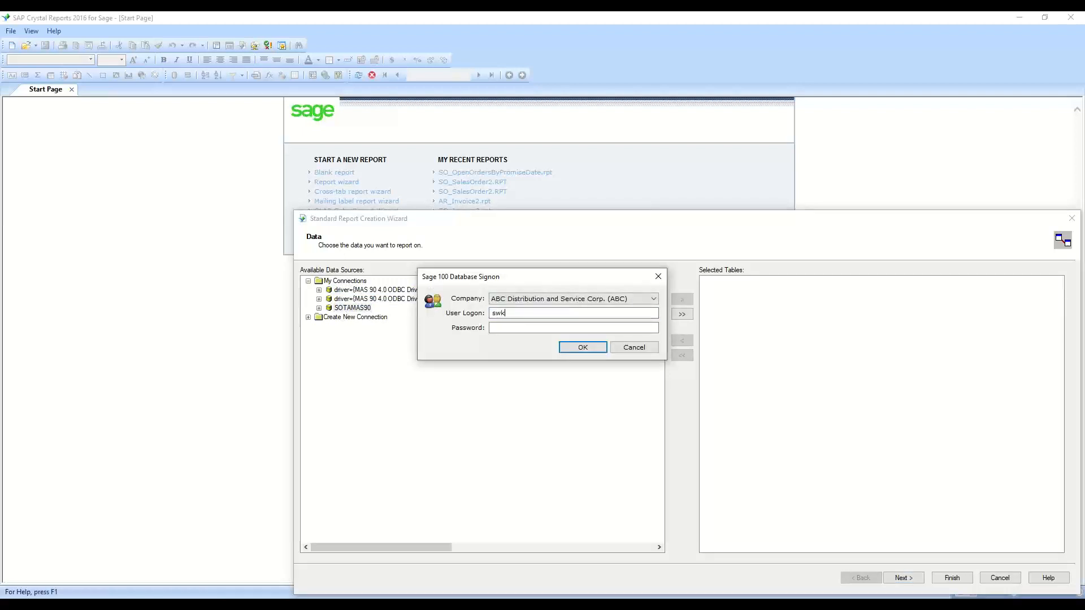
key(Tab)
key(Return)
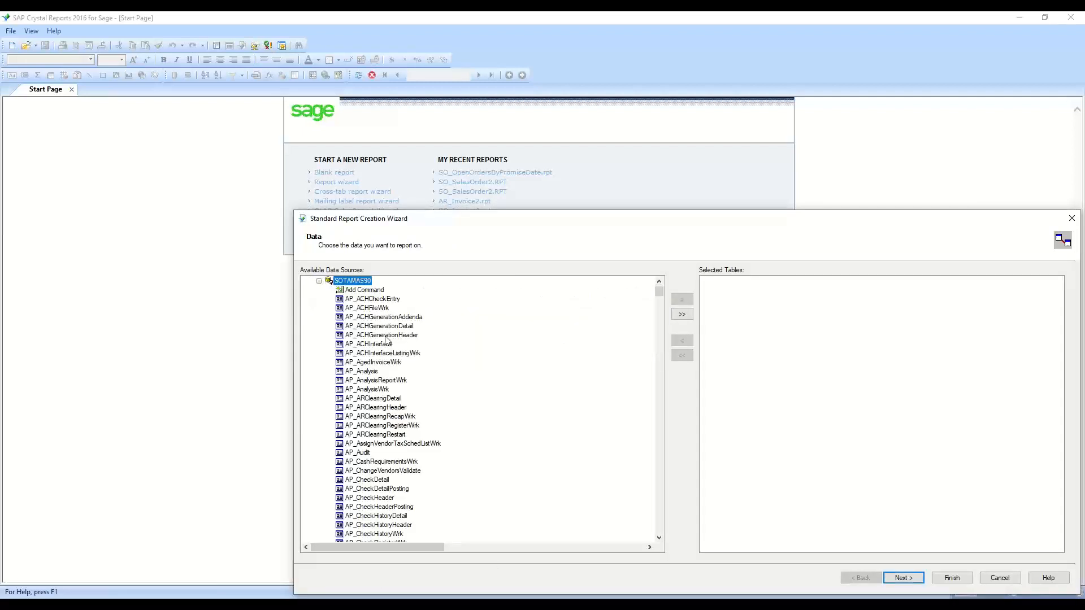
Add the AP_Vendor table from SOTAMAS90 to the report and continue to the field selection
scroll(387, 341, down, 5)
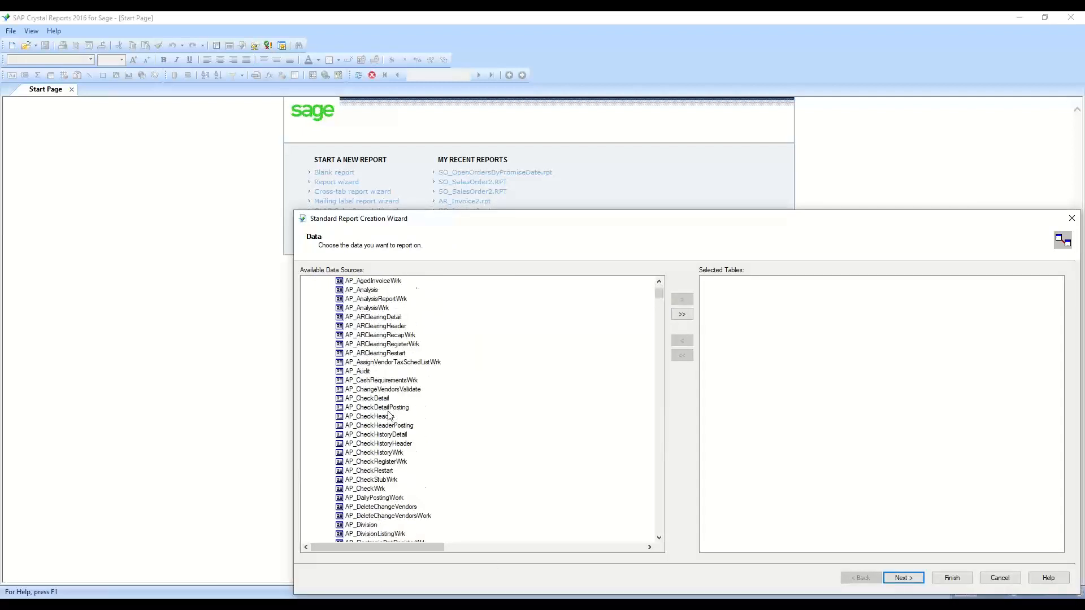
scroll(388, 415, up, 6)
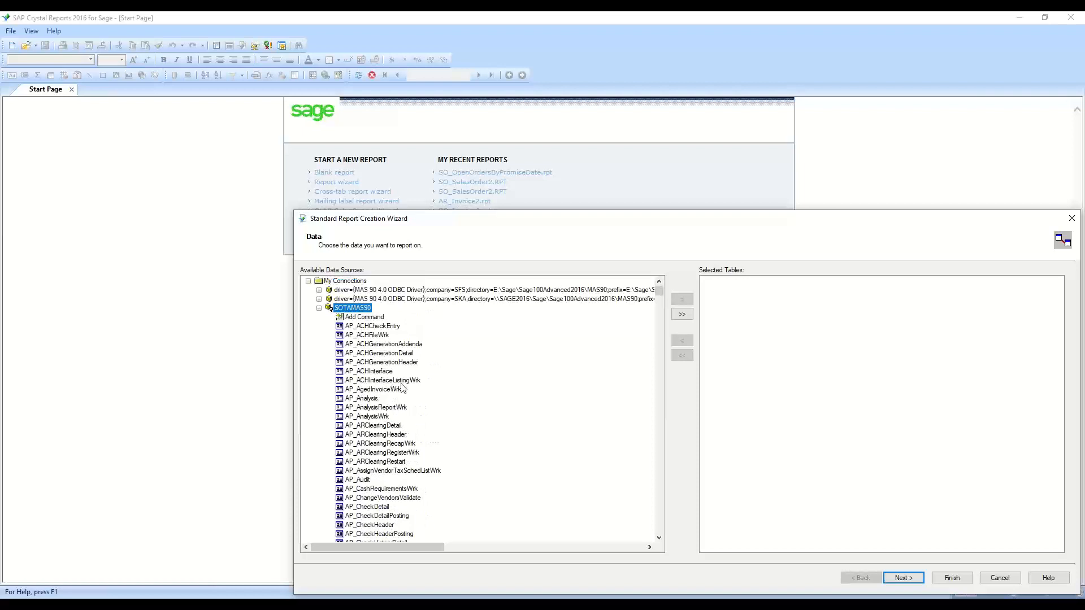
scroll(393, 424, down, 9)
scroll(391, 427, down, 4)
scroll(390, 427, down, 9)
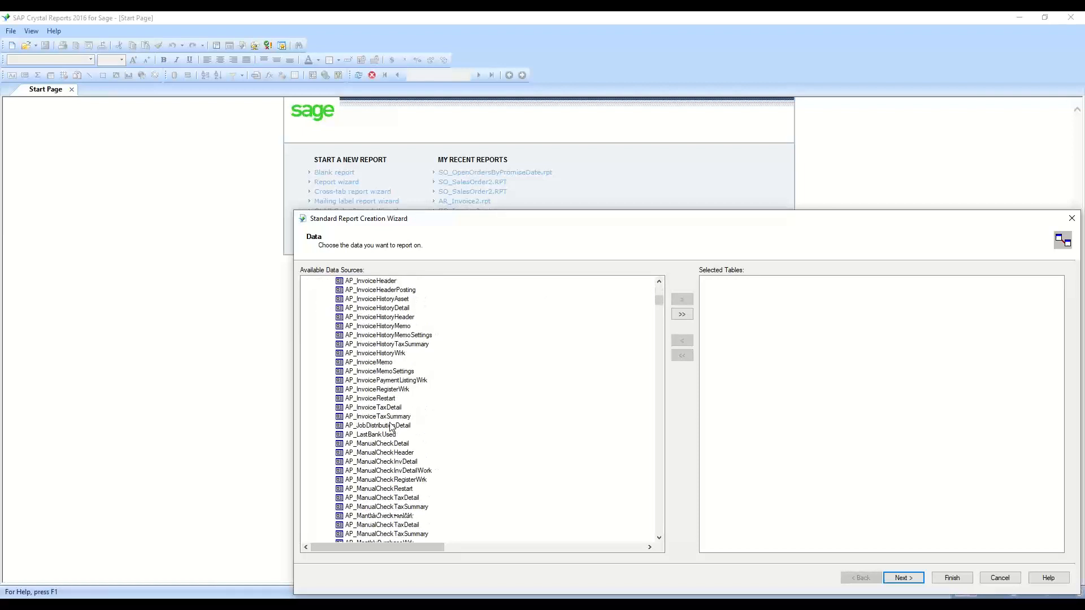
scroll(391, 428, down, 6)
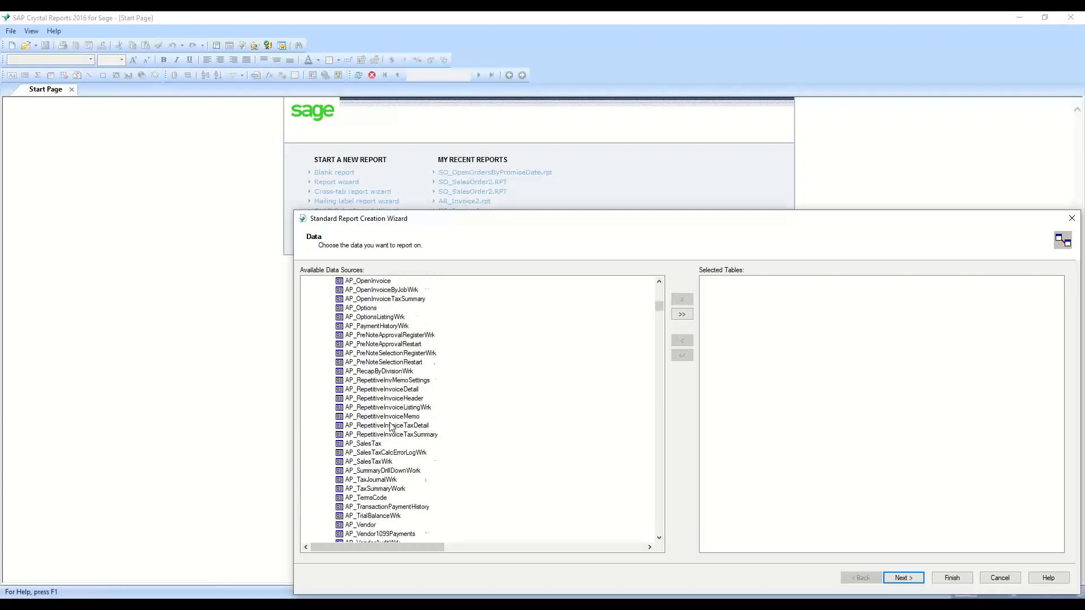
double_click(367, 470)
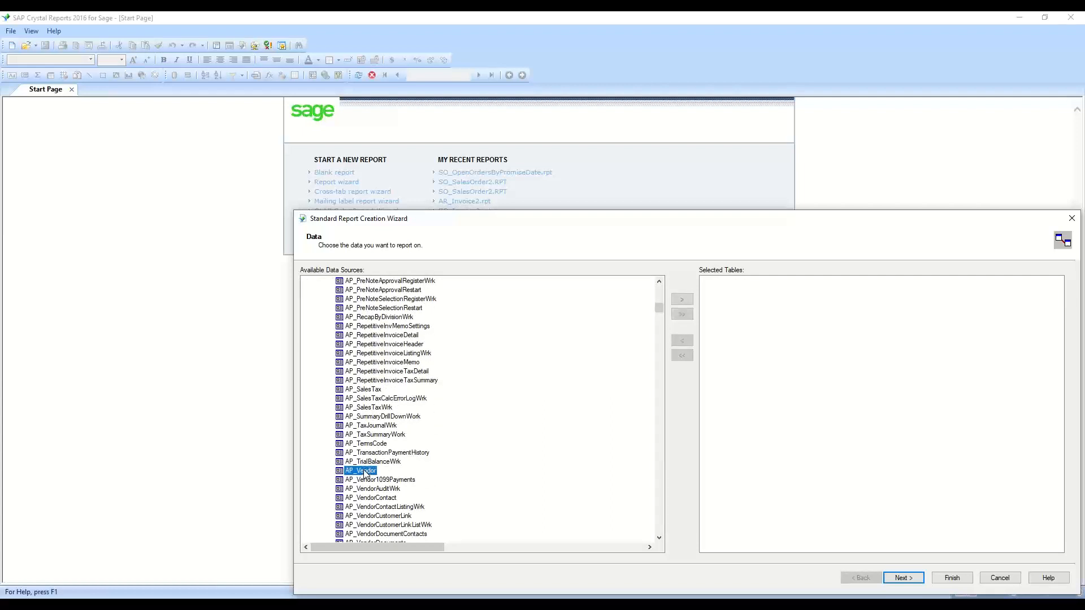
click(903, 578)
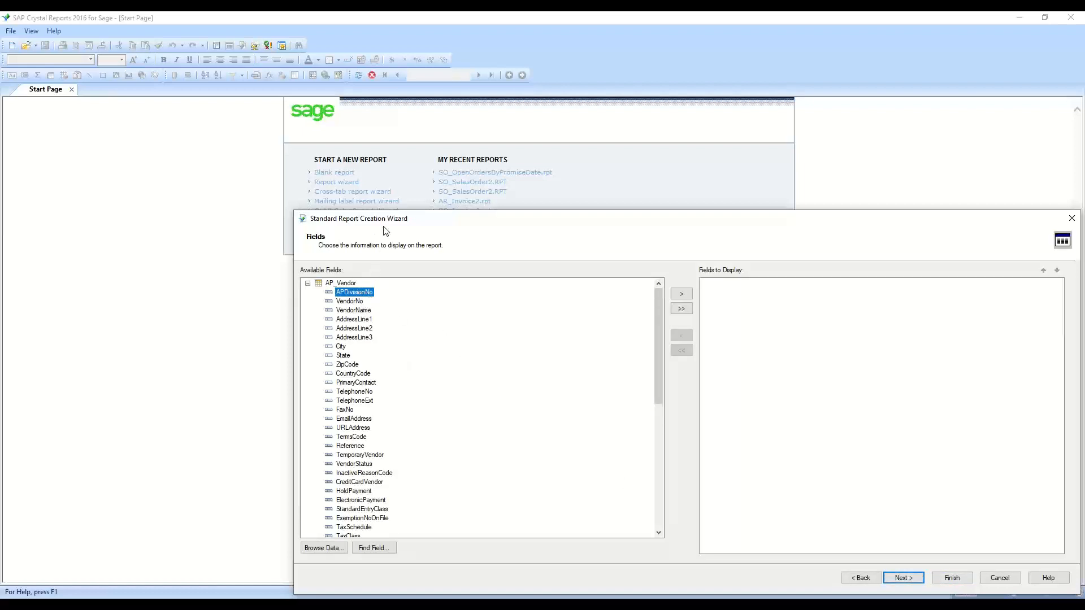
Add VendorNo, VendorName, City, State, ZipCode and VendorStatus as display fields and finish the report without grouping
drag(383, 218, 307, 165)
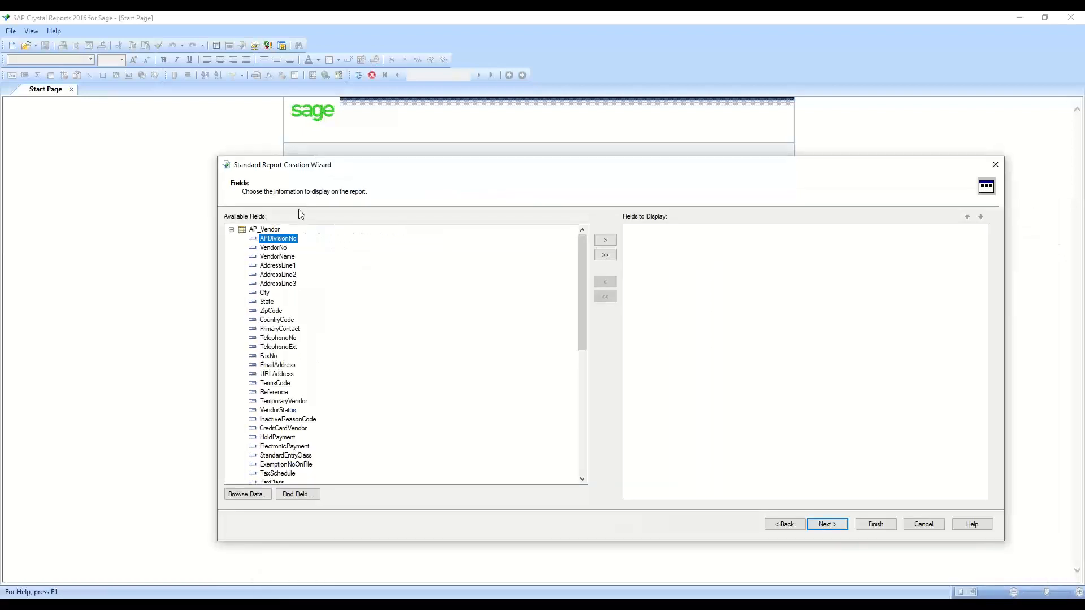
double_click(278, 249)
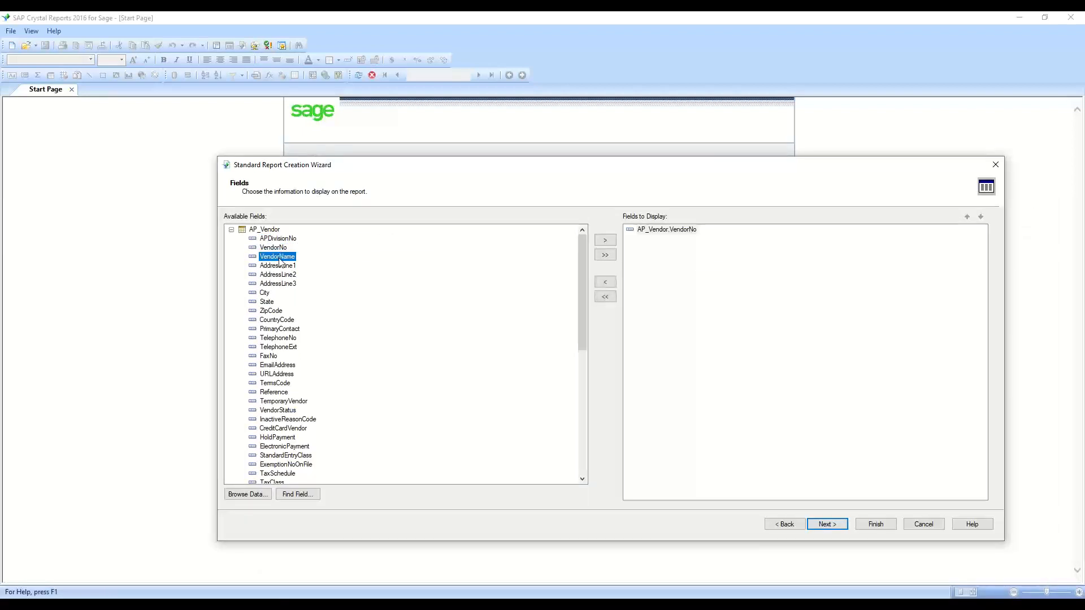
double_click(279, 258)
double_click(264, 293)
double_click(267, 301)
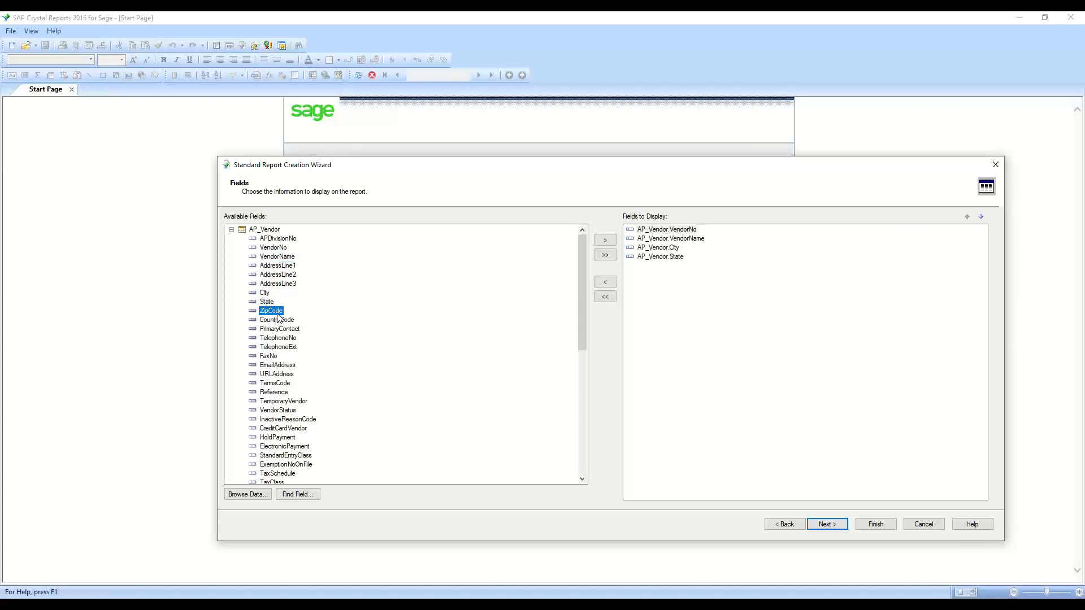
double_click(271, 311)
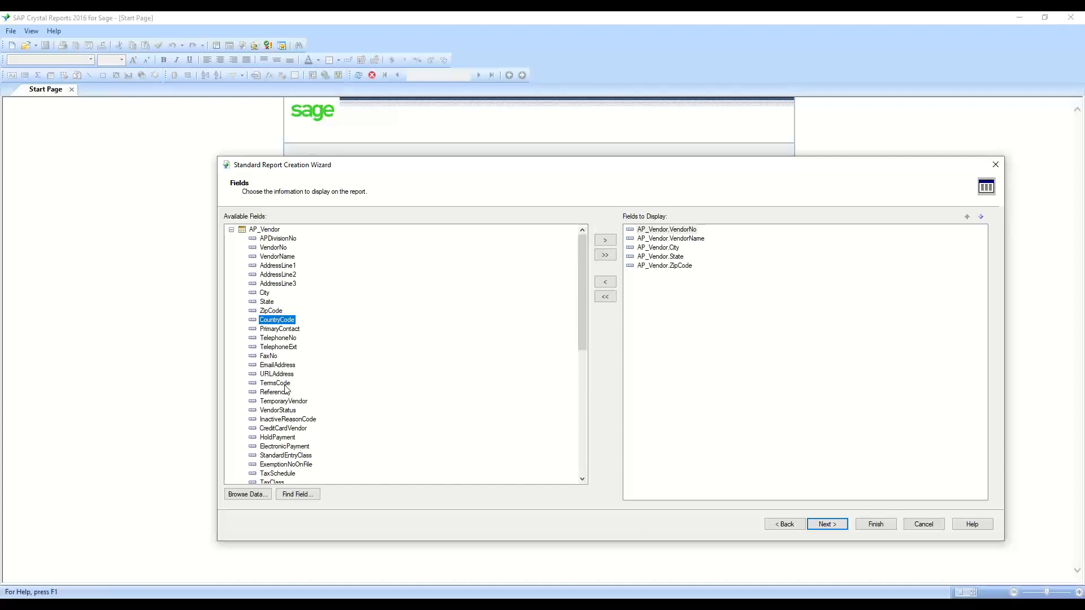
double_click(287, 411)
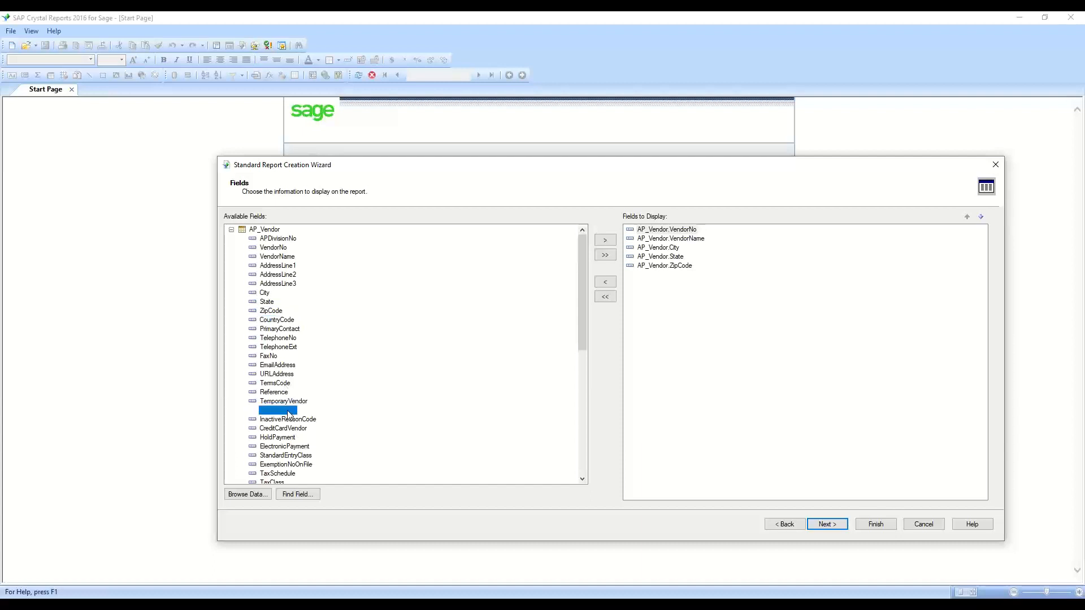
click(826, 525)
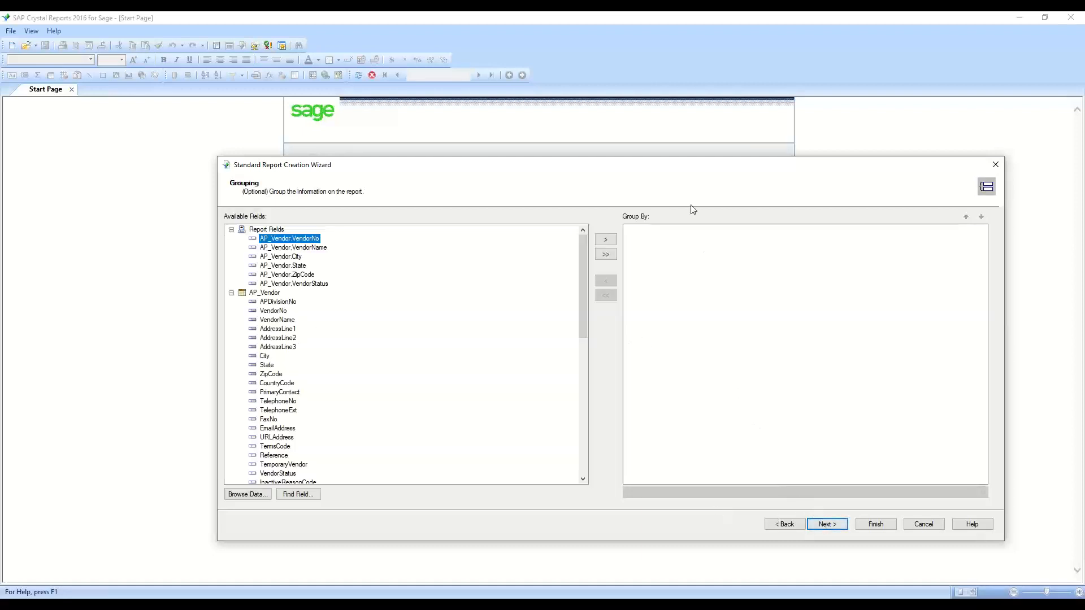
click(876, 523)
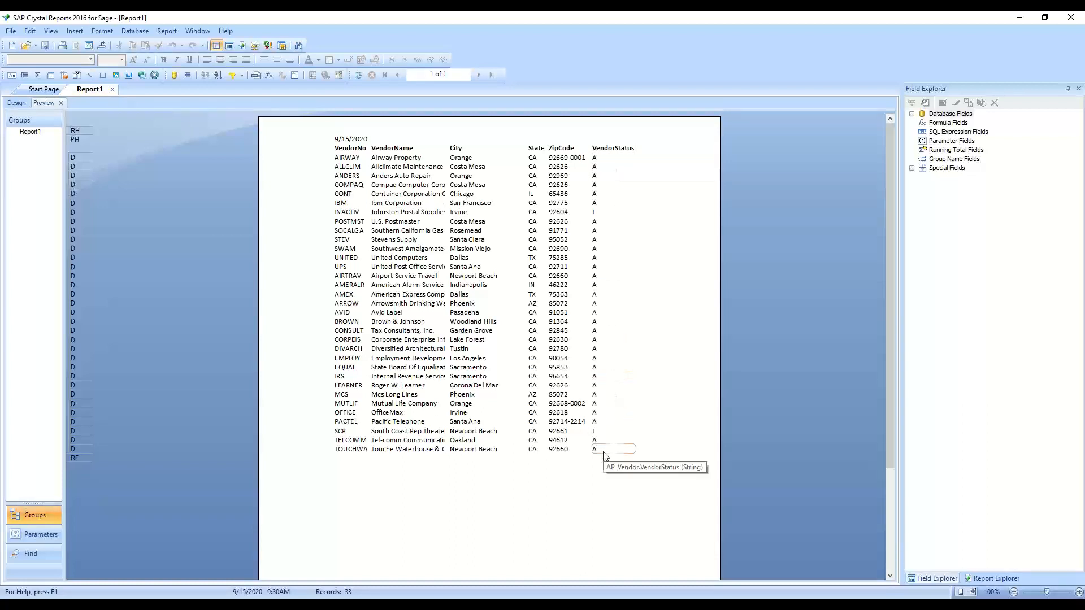
Insert a group on AP_Vendor.VendorStatus in ascending order
click(77, 34)
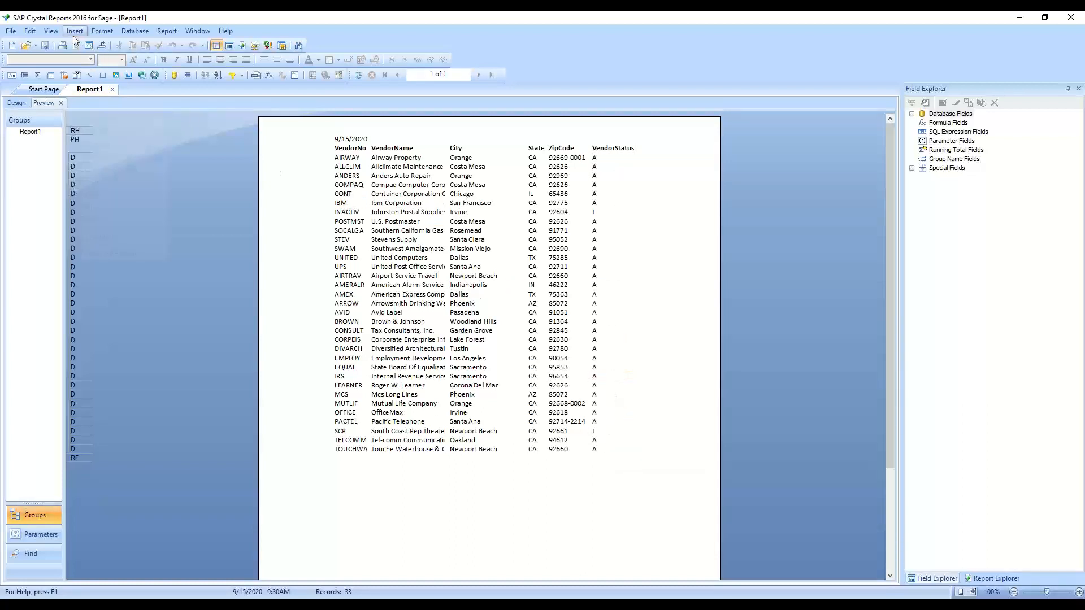
click(82, 104)
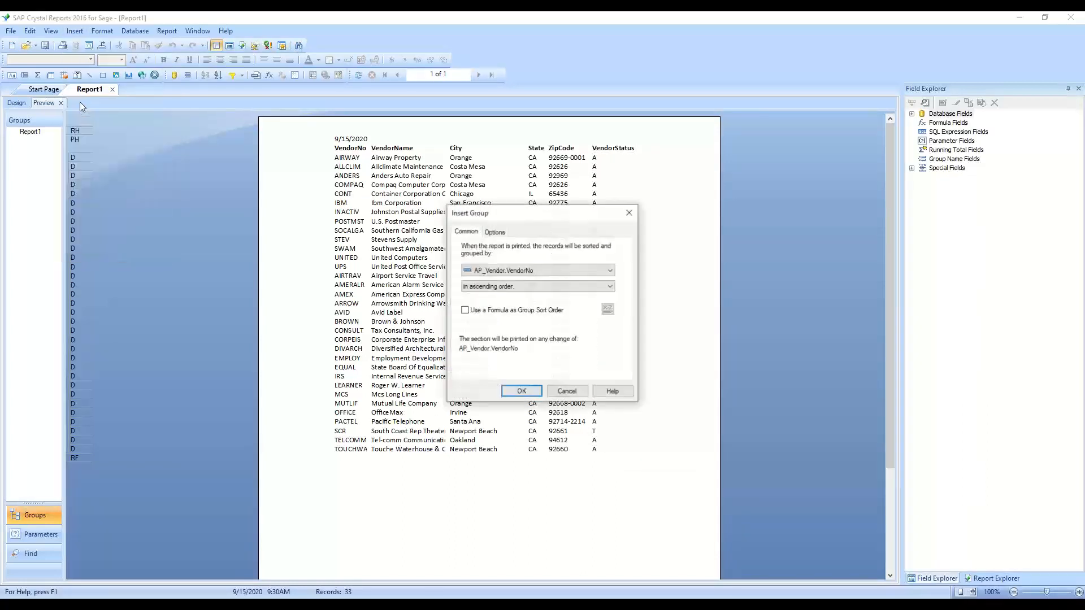
click(518, 272)
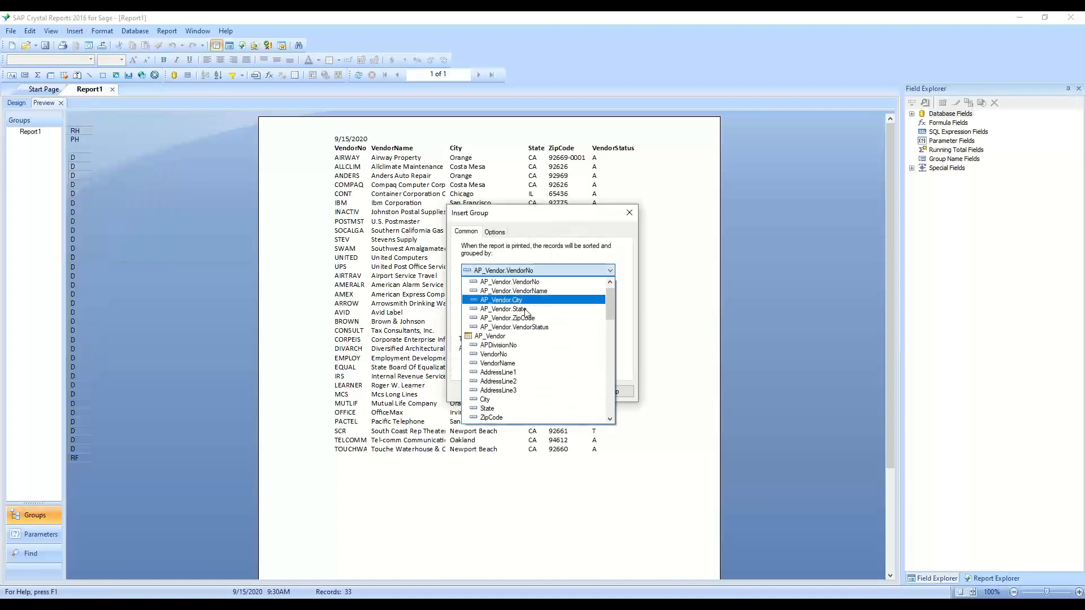
click(522, 327)
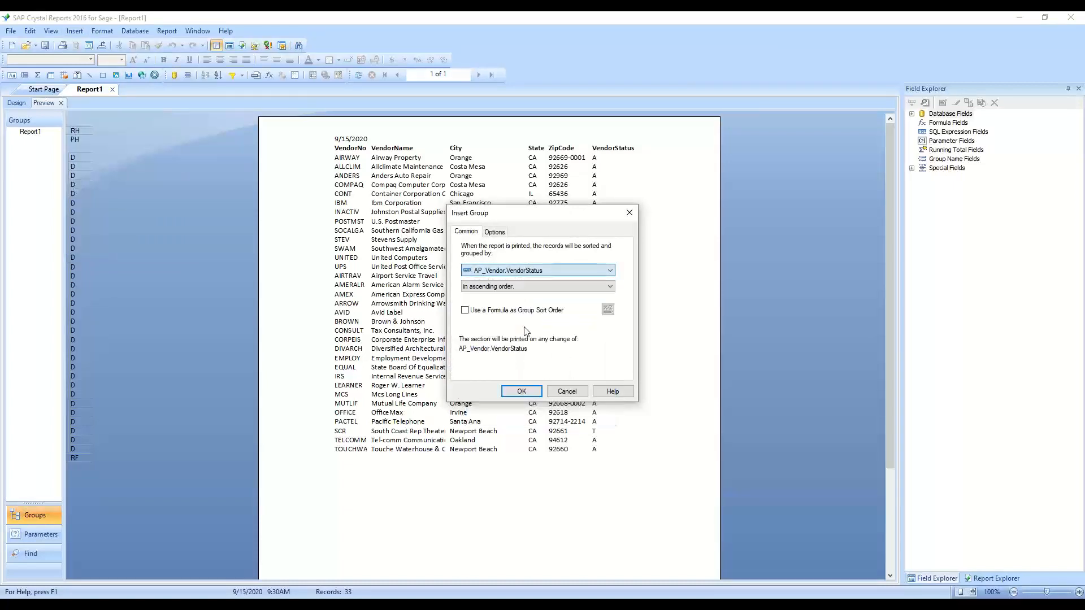
click(514, 395)
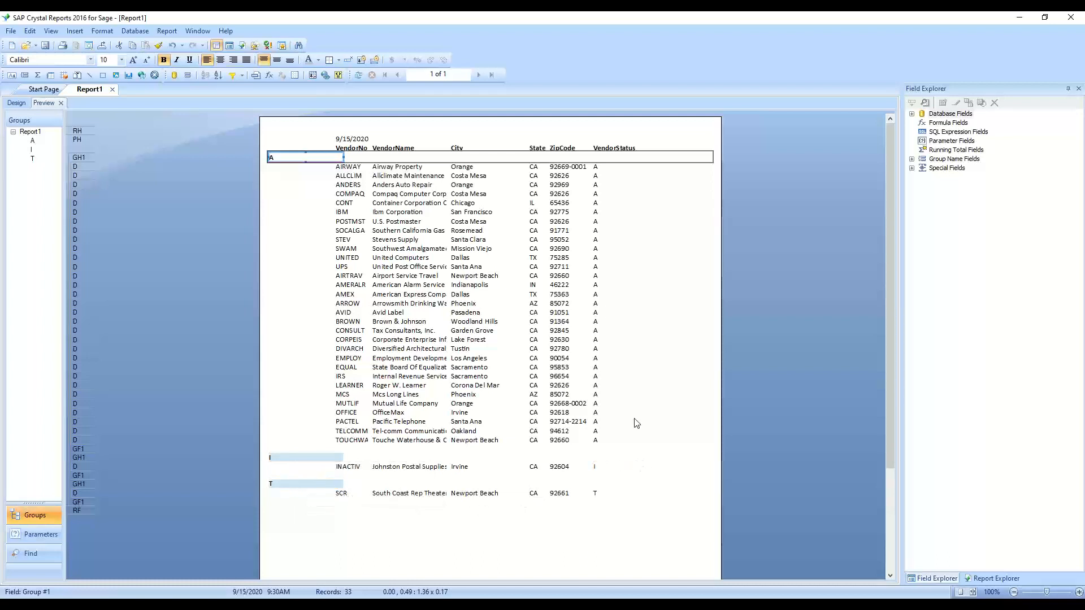
Examine the A, I and T vendor status headings and the group header section options in the report preview
click(685, 144)
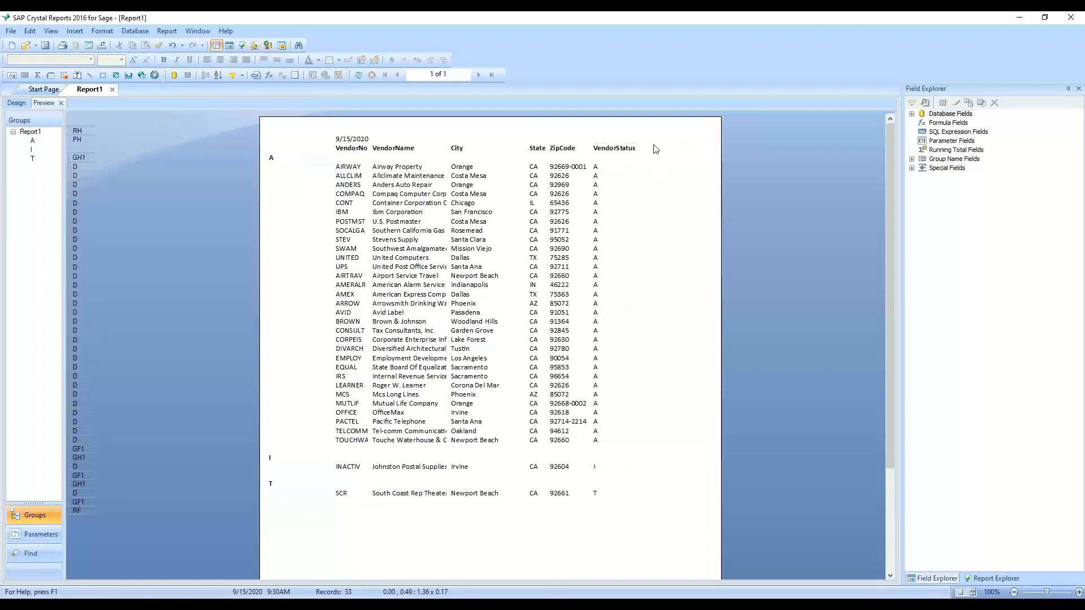
click(308, 159)
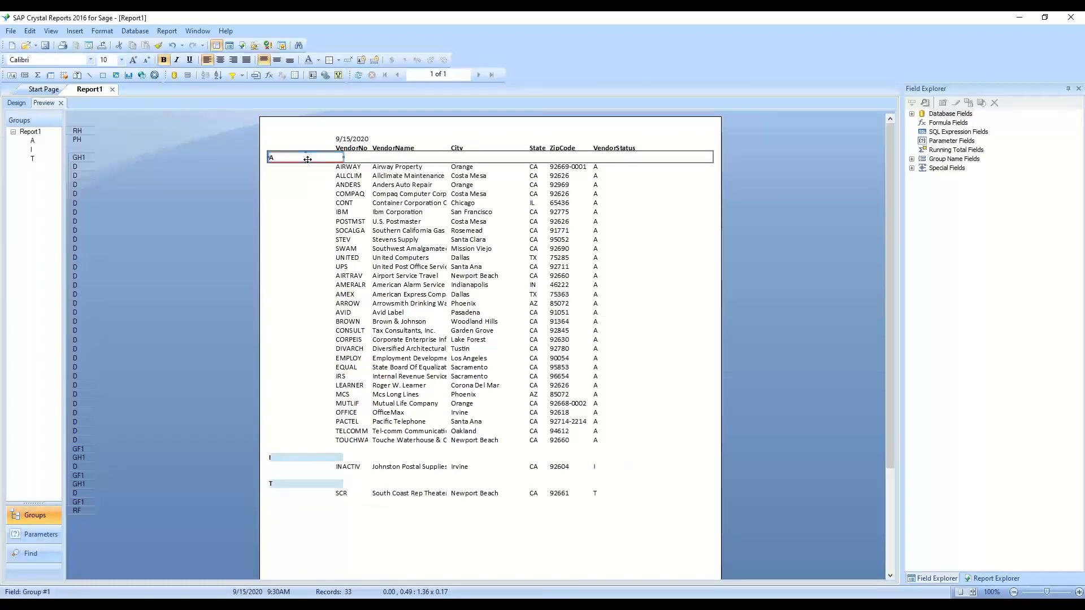
click(289, 458)
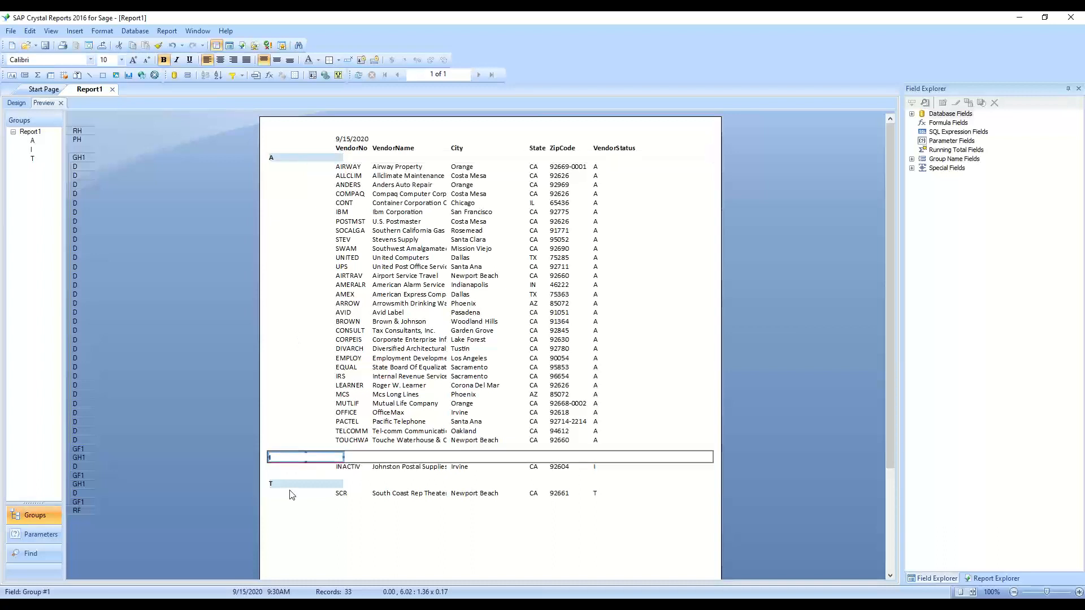
click(294, 484)
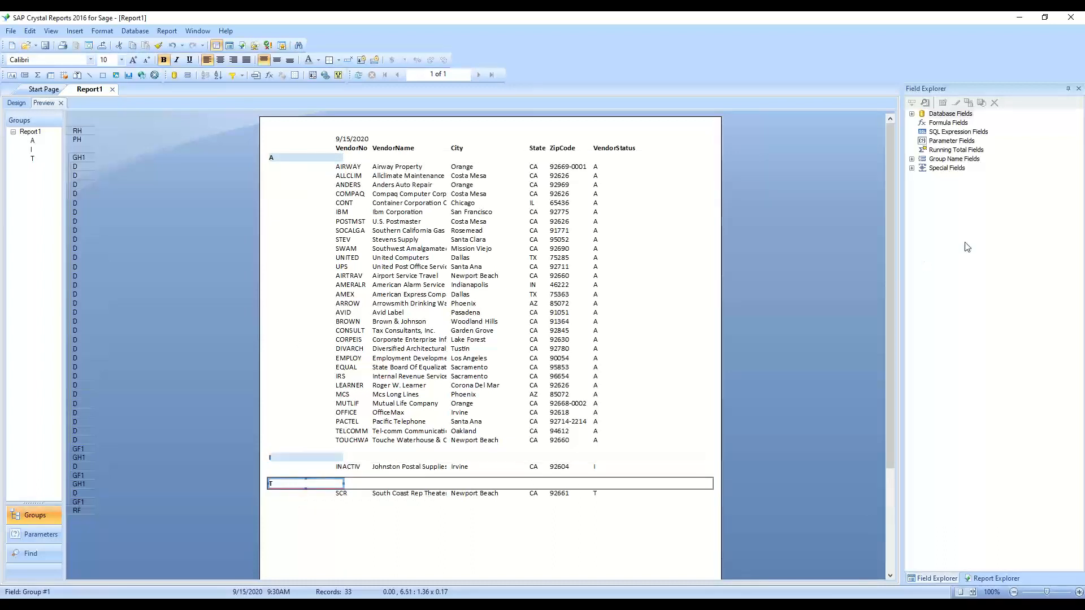
click(912, 114)
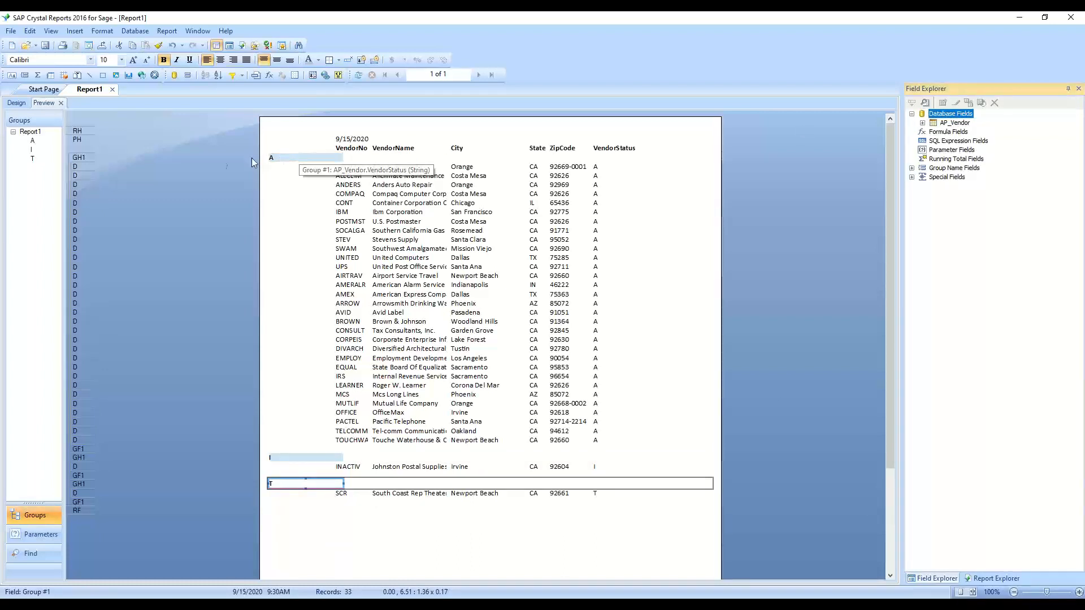
right_click(83, 159)
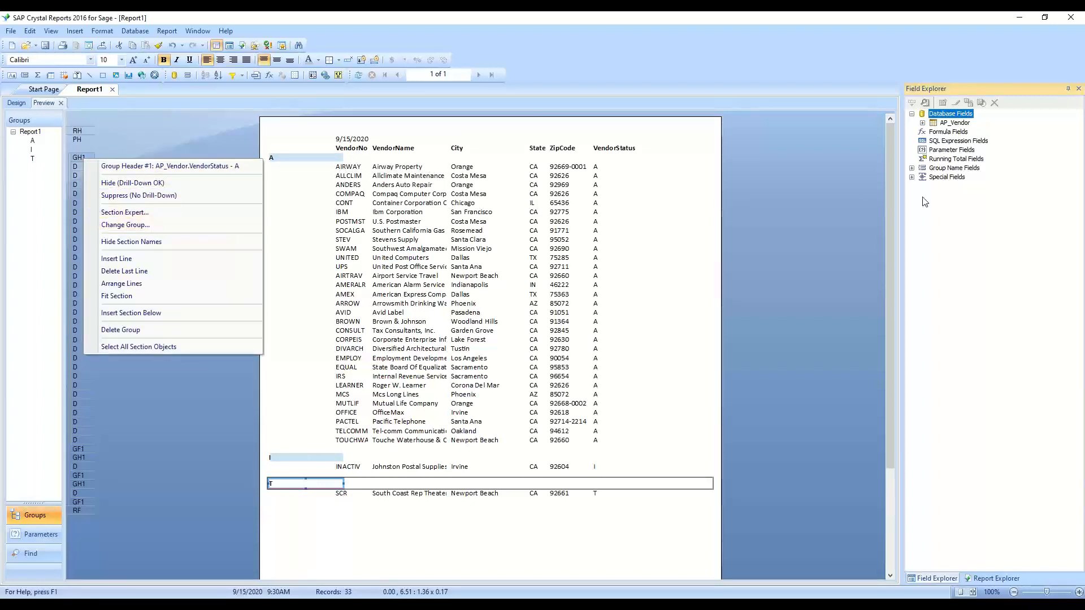
Create a new formula field called Name and open it in the Formula Editor
click(954, 135)
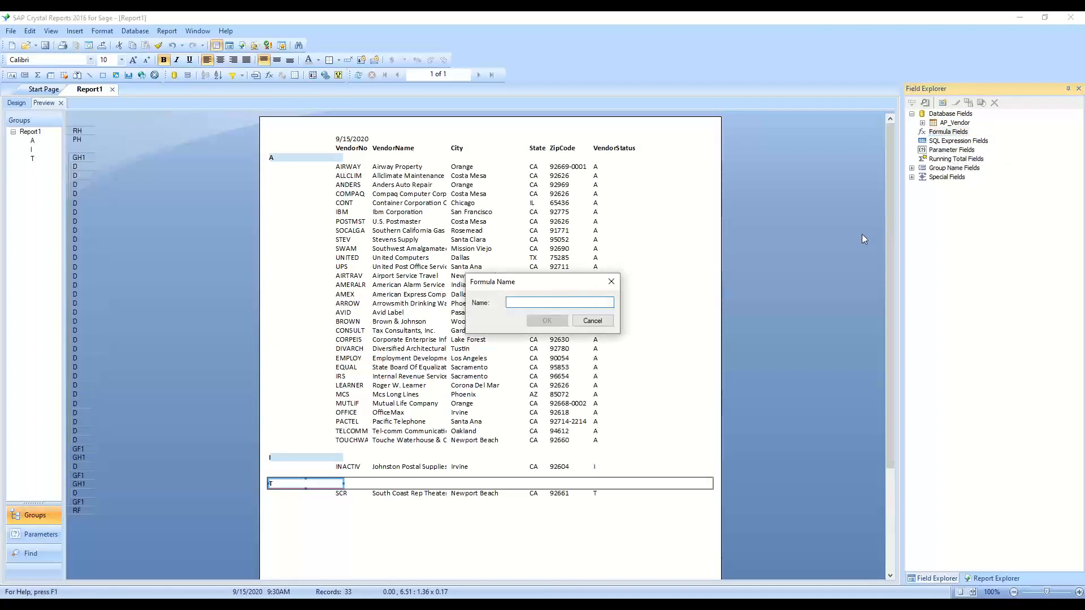
text(Nae)
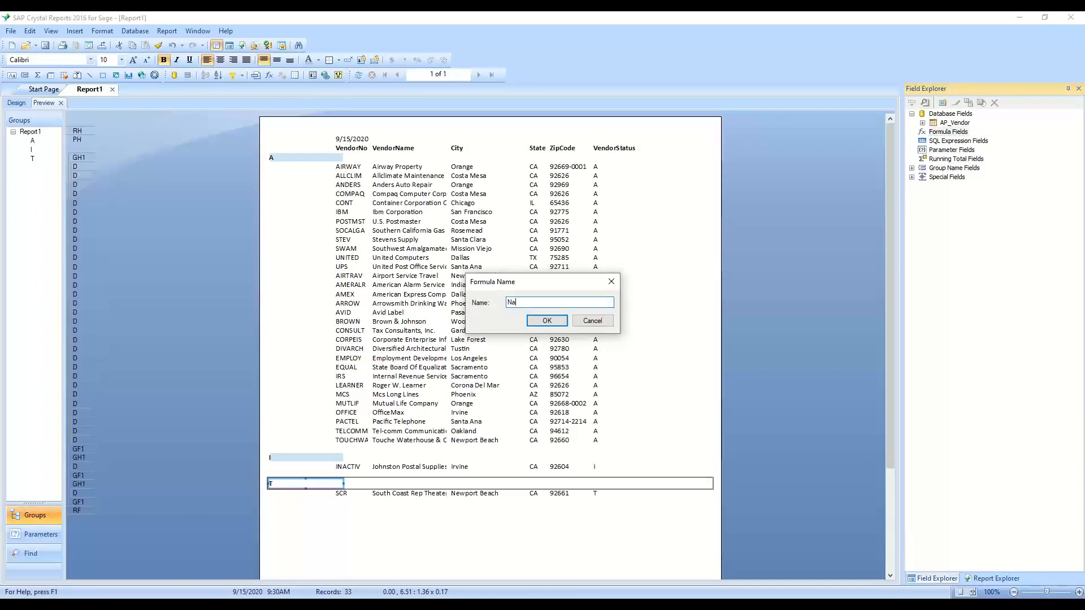
key(Return)
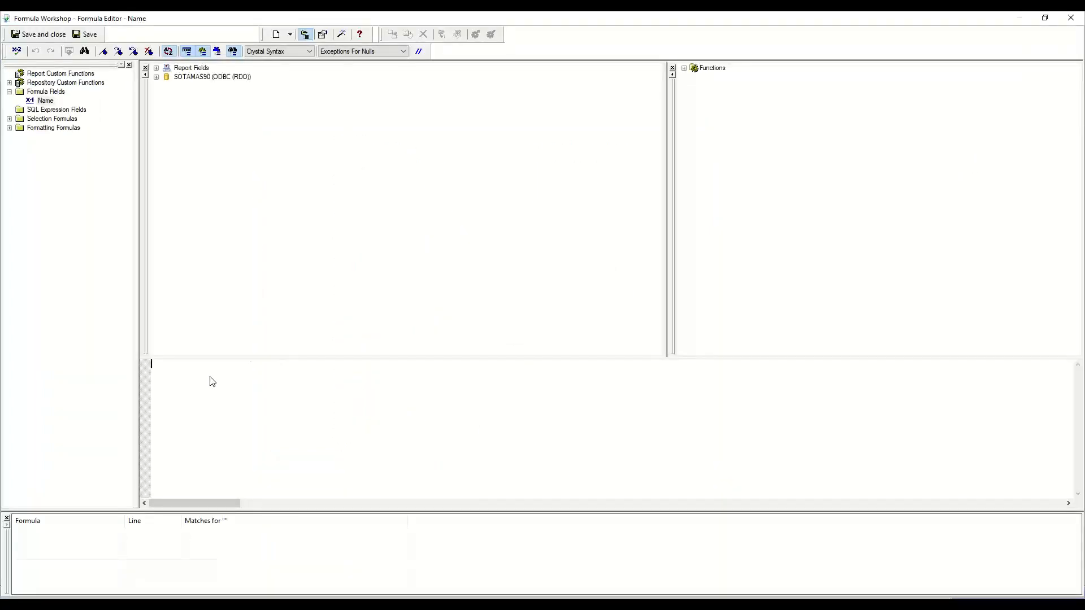
Write the Name formula as if {AP_Vendor.VendorStatus} = "A" then "Active" else {AP_Vendor.VendorStatus}
click(200, 70)
double_click(200, 70)
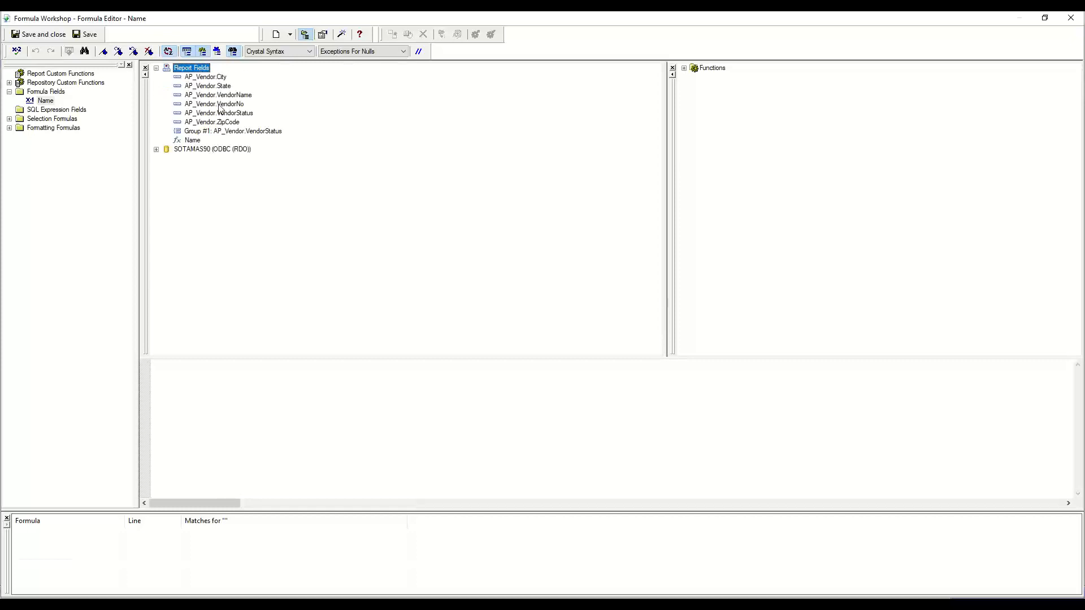
click(201, 374)
double_click(240, 114)
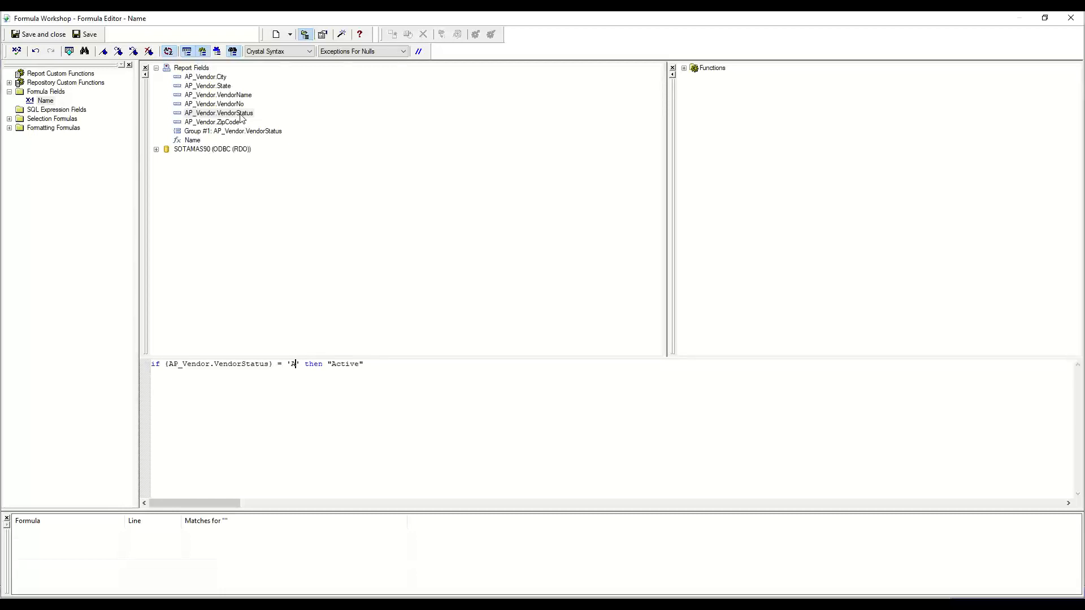
key(BackSpace)
text(")
key(BackSpace)
text("A)
key(End)
double_click(240, 117)
Save the Name formula and place it in the group header beside the vendor status letter
click(56, 35)
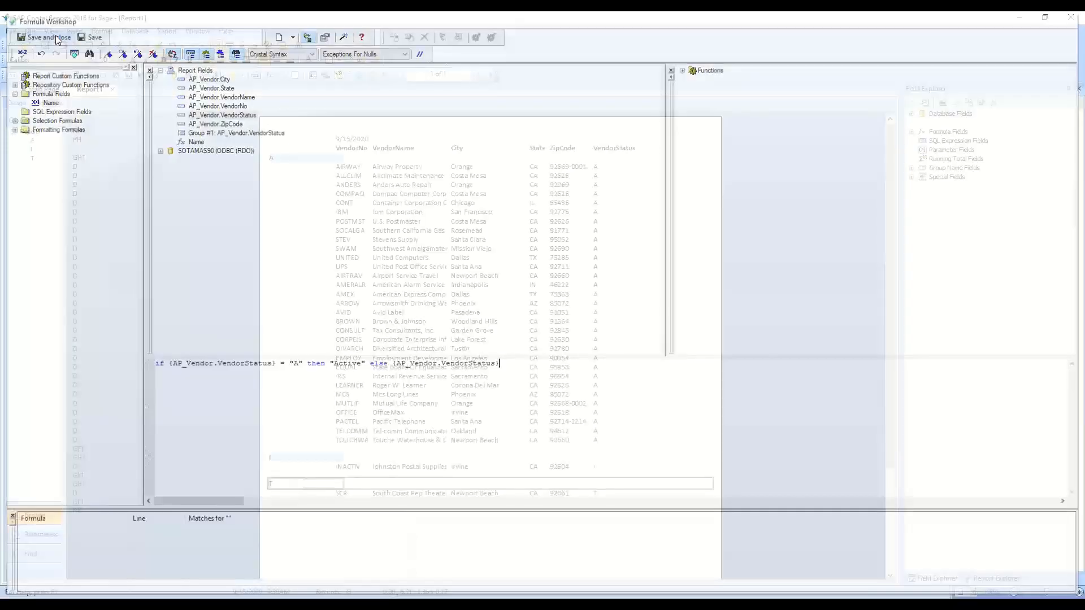
drag(940, 144, 310, 163)
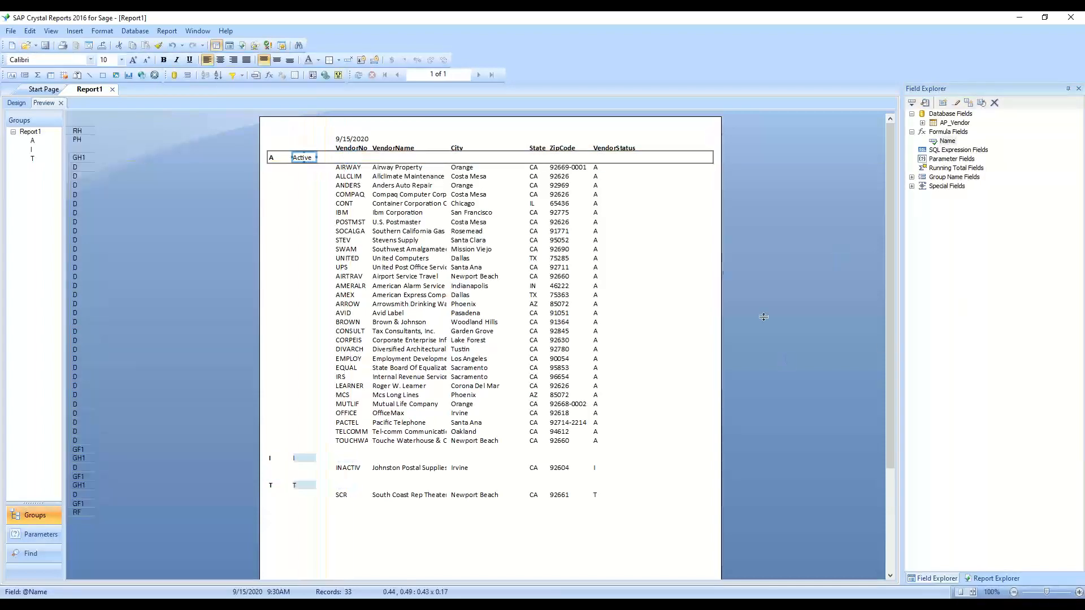
click(663, 223)
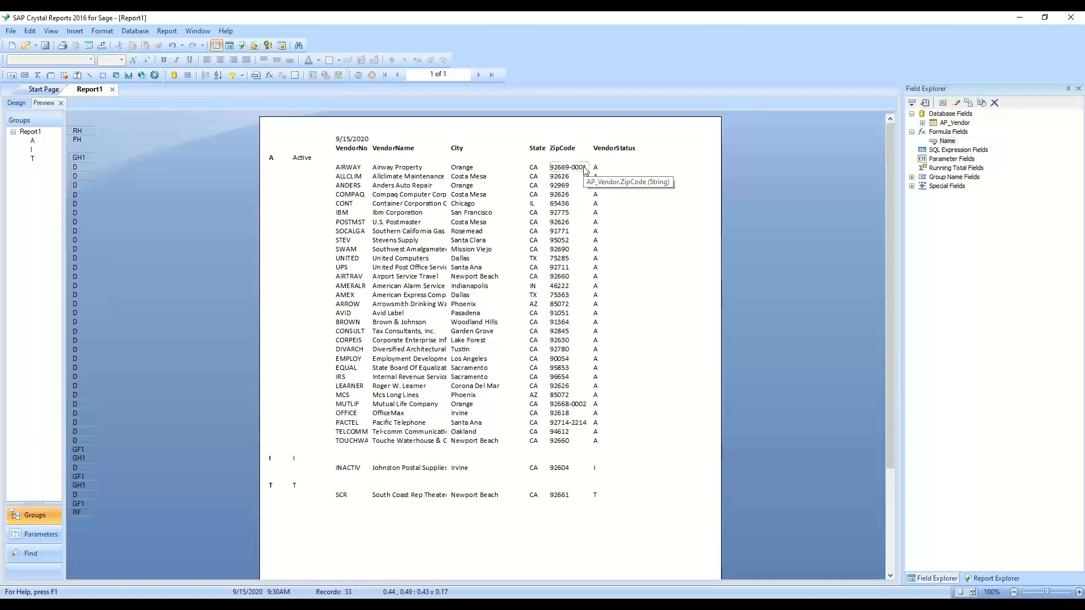
Add APDivisionNo from AP_Vendor to the detail row before VendorNo and narrow it so it does not overlap
click(922, 123)
drag(965, 123, 320, 168)
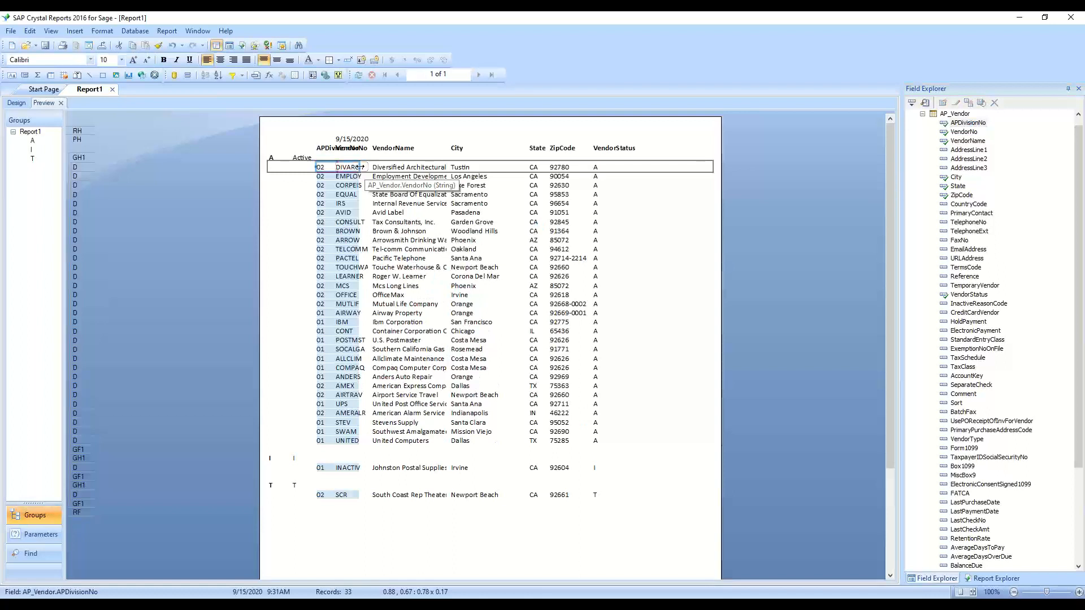
drag(360, 167, 336, 167)
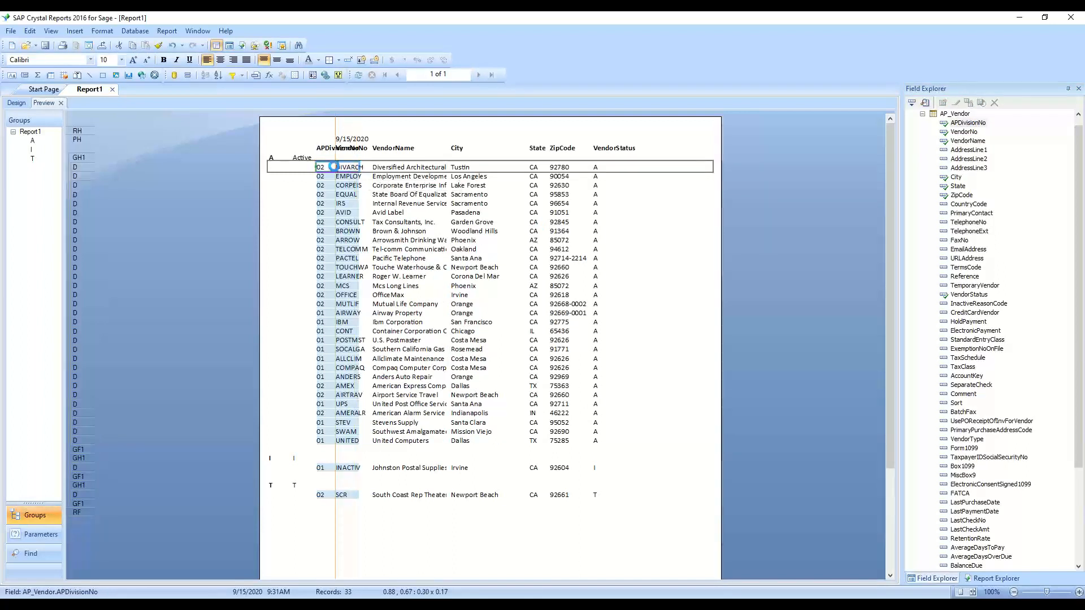
click(338, 169)
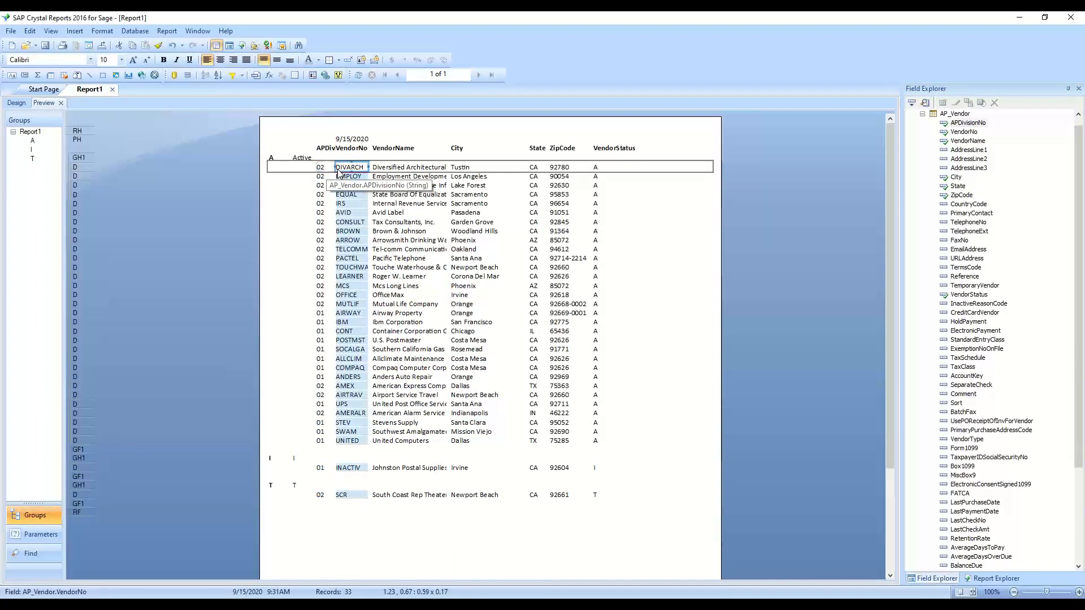
click(334, 169)
click(355, 169)
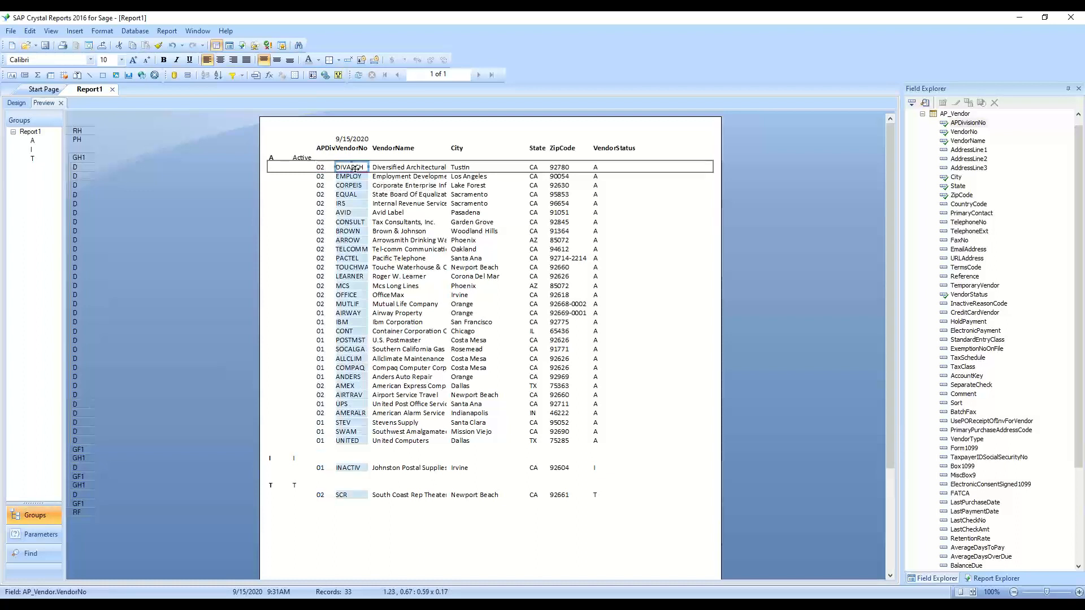
Create a new formula field called DivVendorNo and open it in the Formula Editor
click(922, 113)
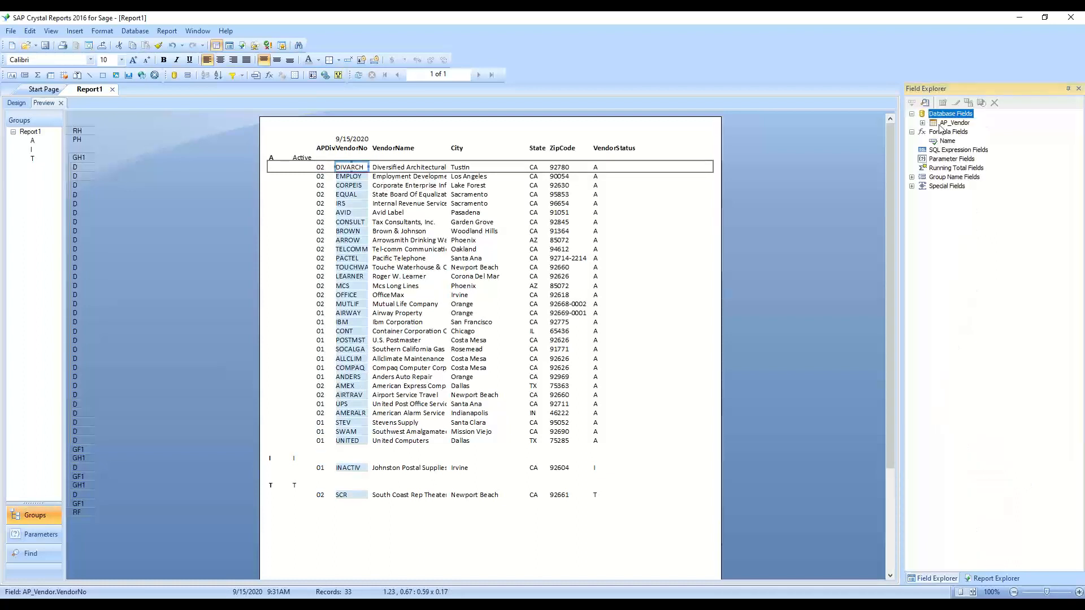
right_click(942, 132)
click(949, 139)
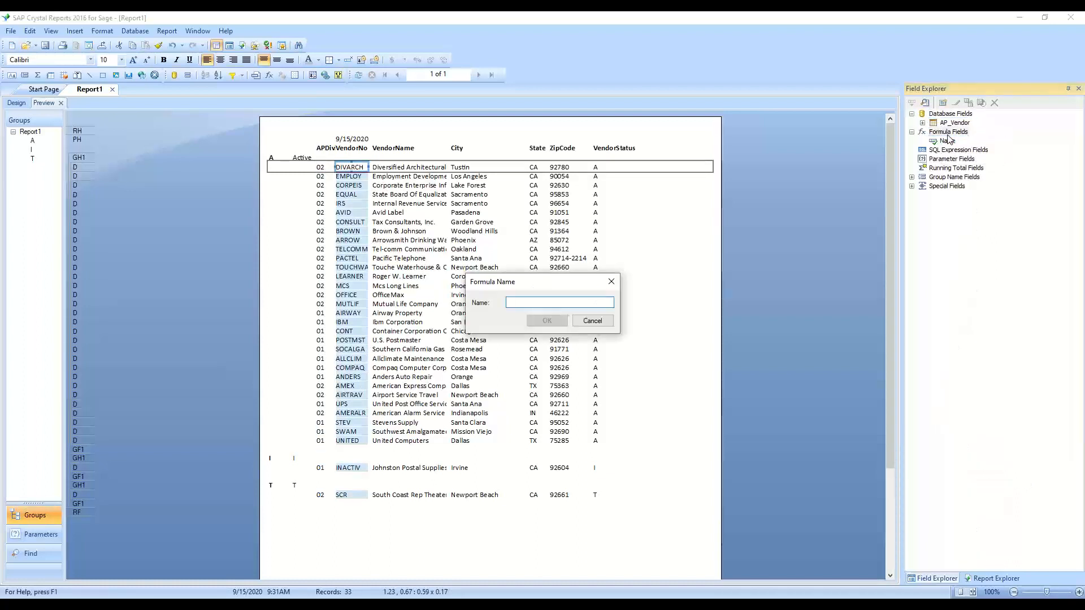
text(DivVendorNo)
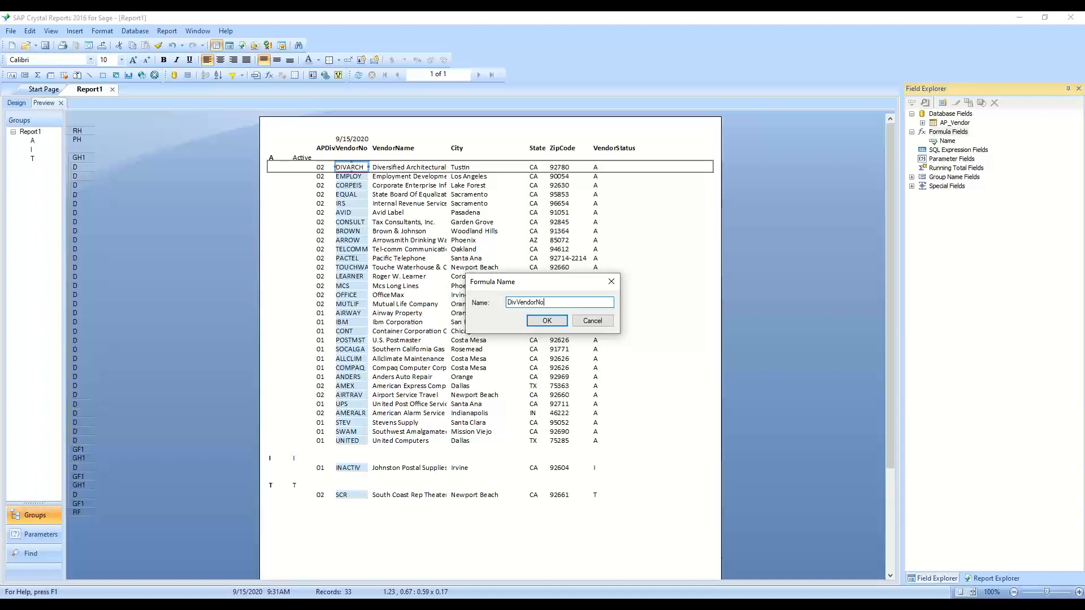
key(Return)
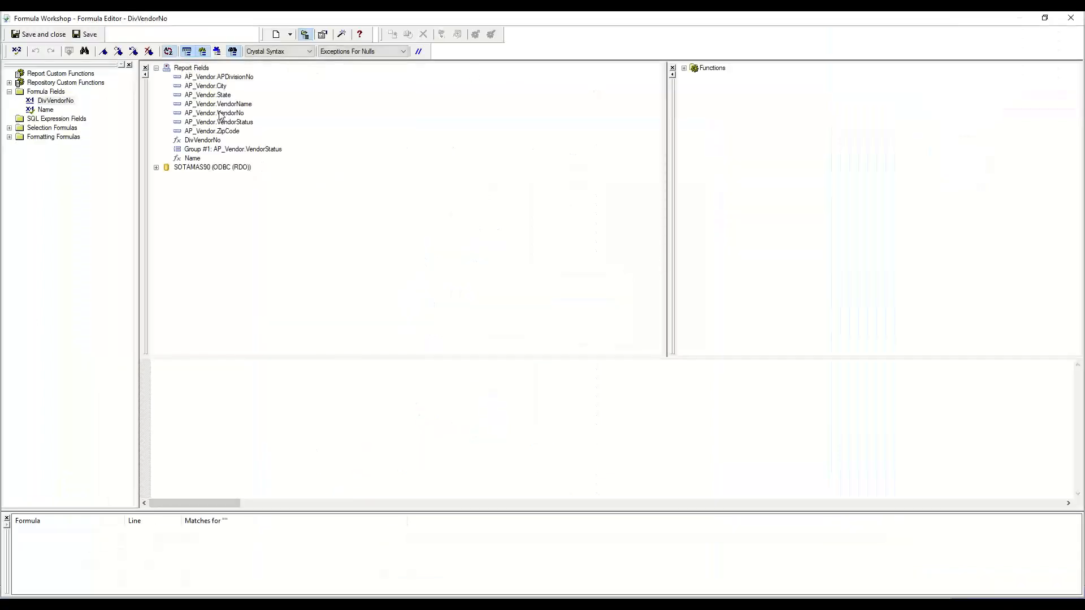
Enter {AP_Vendor.APDivisionNo}"-"{AP_Vendor.VendorNo} as the DivVendorNo formula and try to save it
double_click(221, 78)
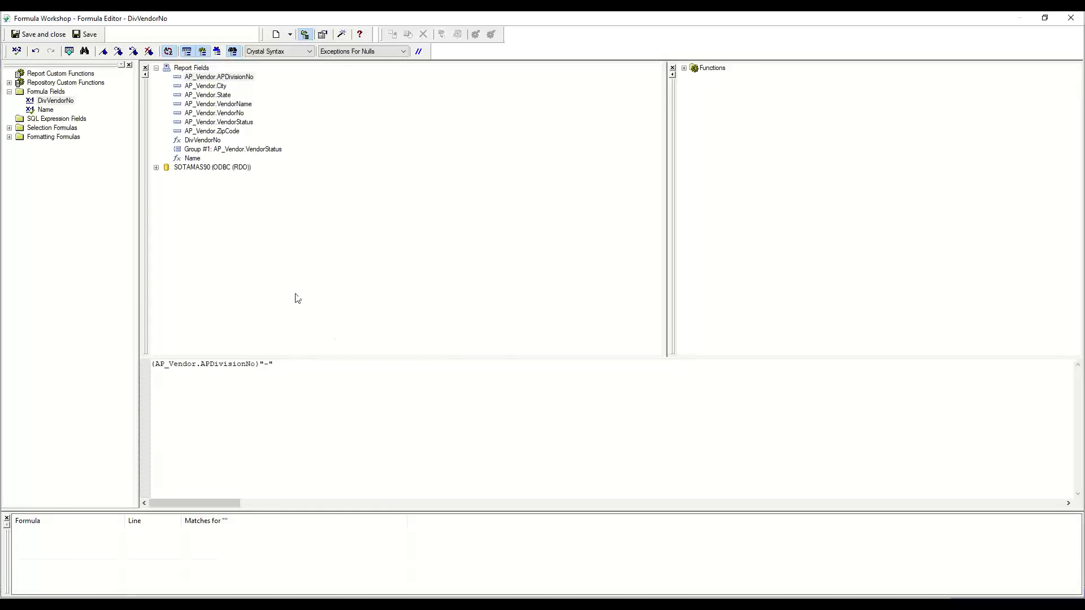
double_click(237, 115)
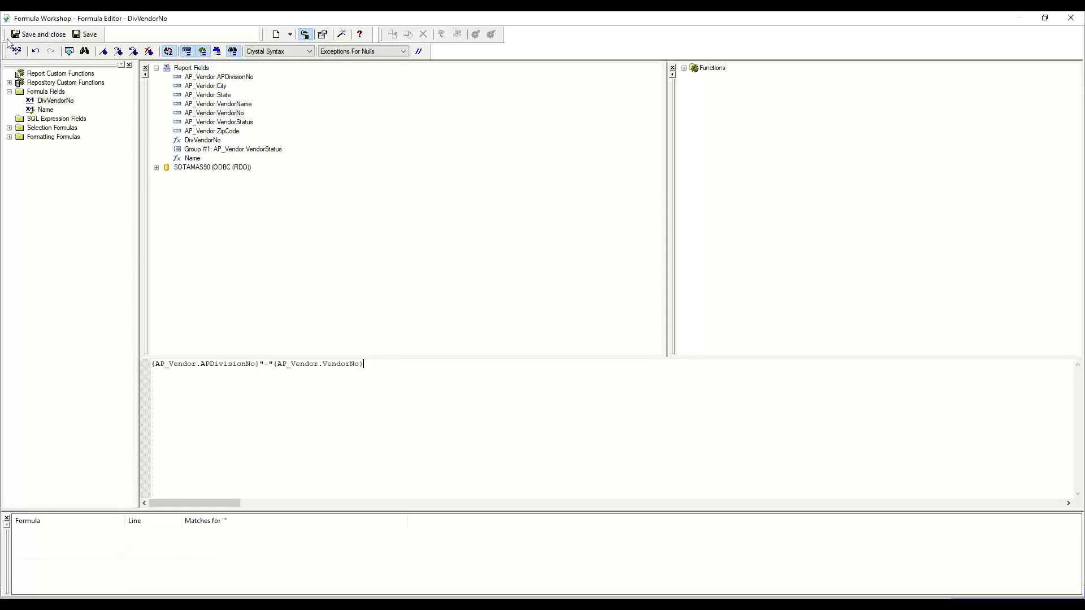
click(49, 36)
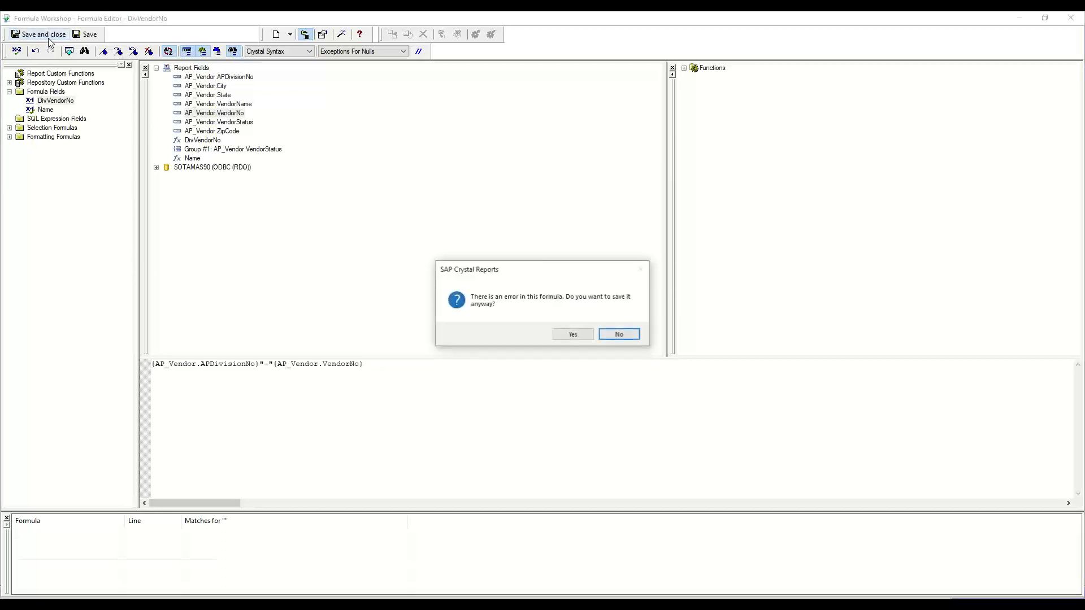
click(621, 334)
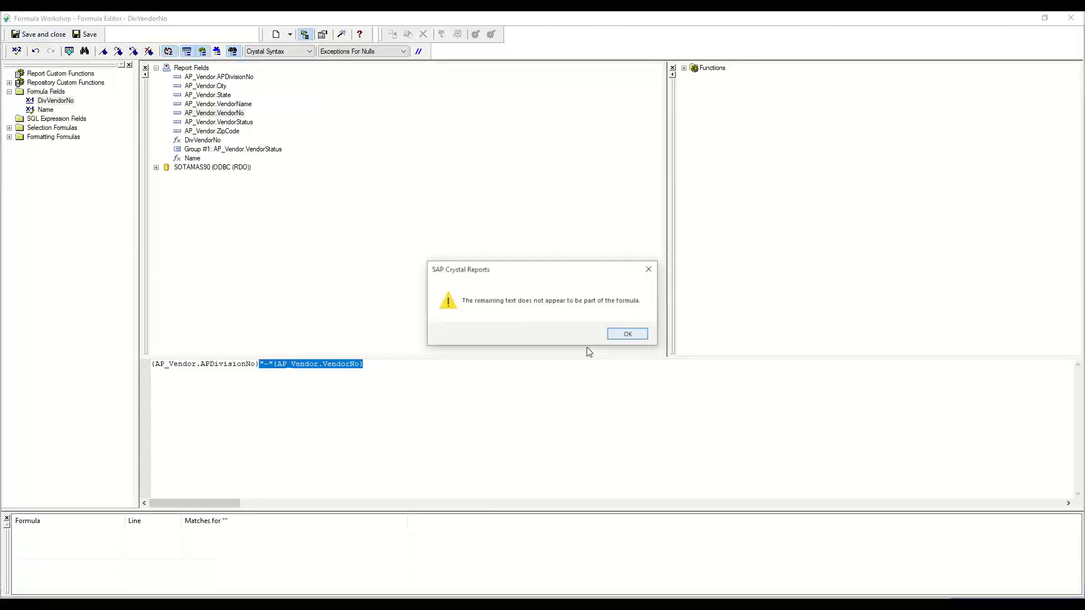
click(636, 337)
Correct the formula to {AP_Vendor.APDivisionNo}+"-"+{AP_Vendor.VendorNo} and save it
click(261, 365)
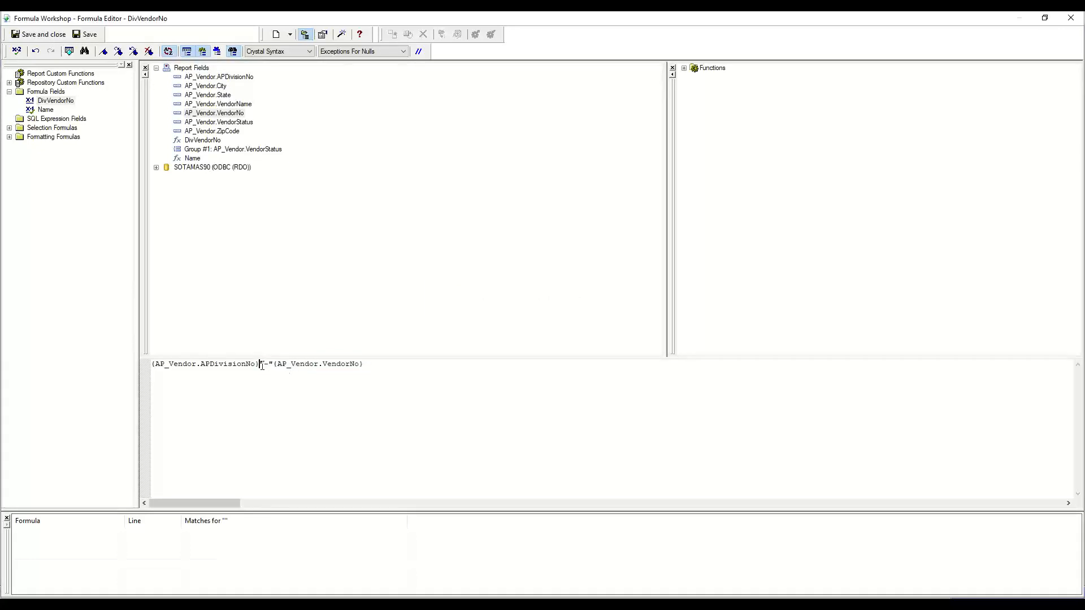
text(+"-"+)
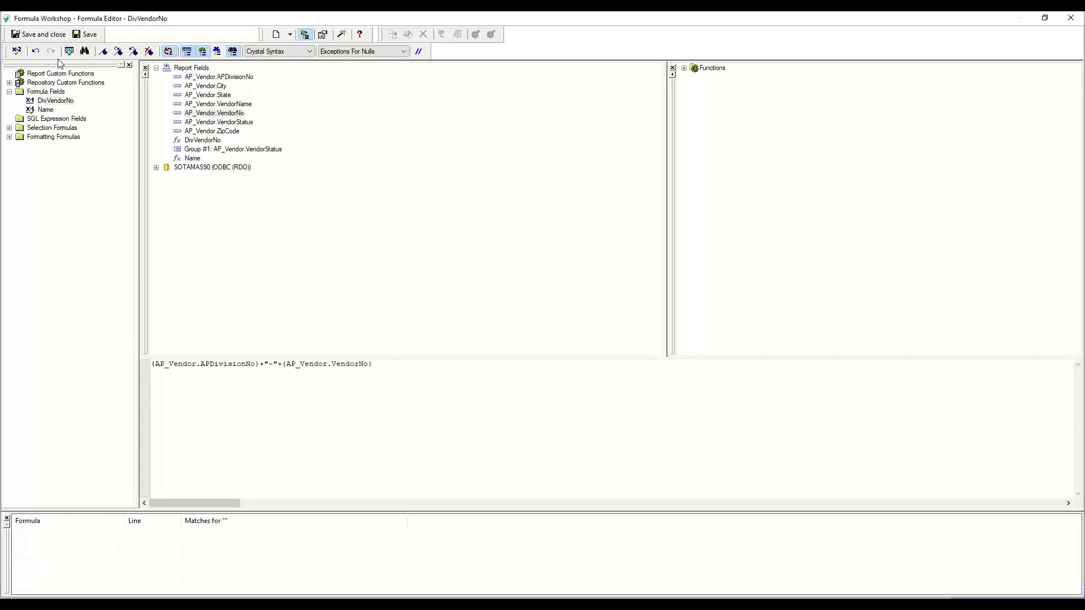
click(54, 36)
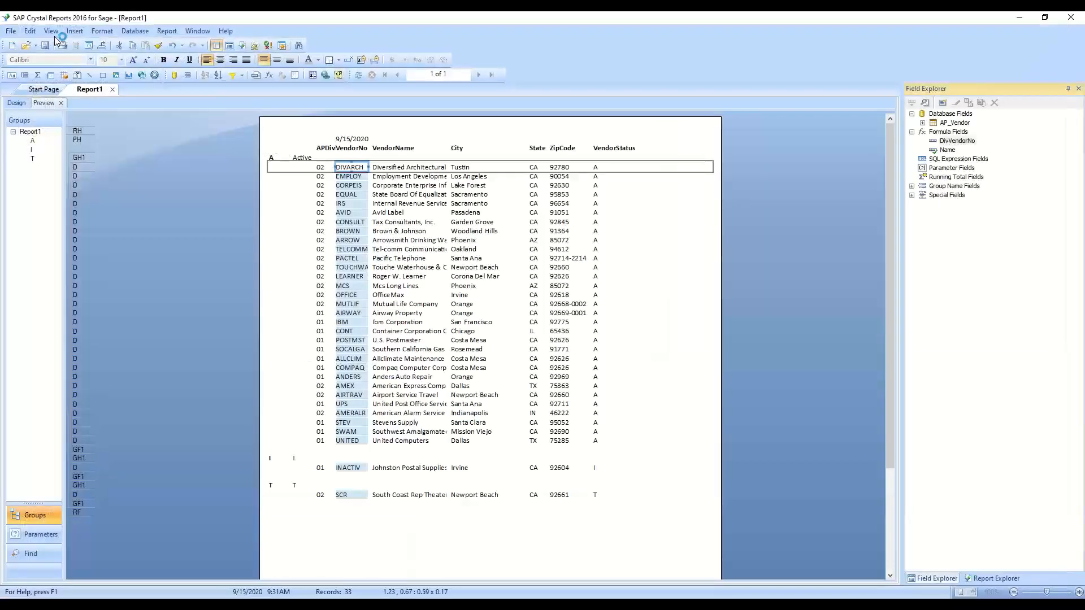
Place DivVendorNo at the start of the detail row and sort the records by DivVendorNo within the status group
drag(957, 141, 271, 168)
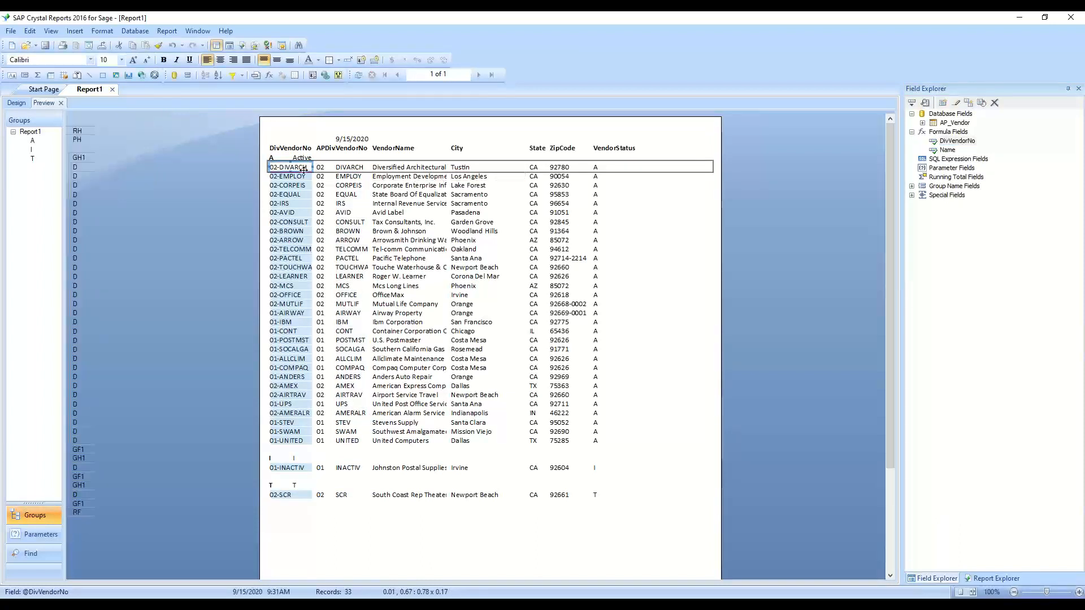
click(218, 75)
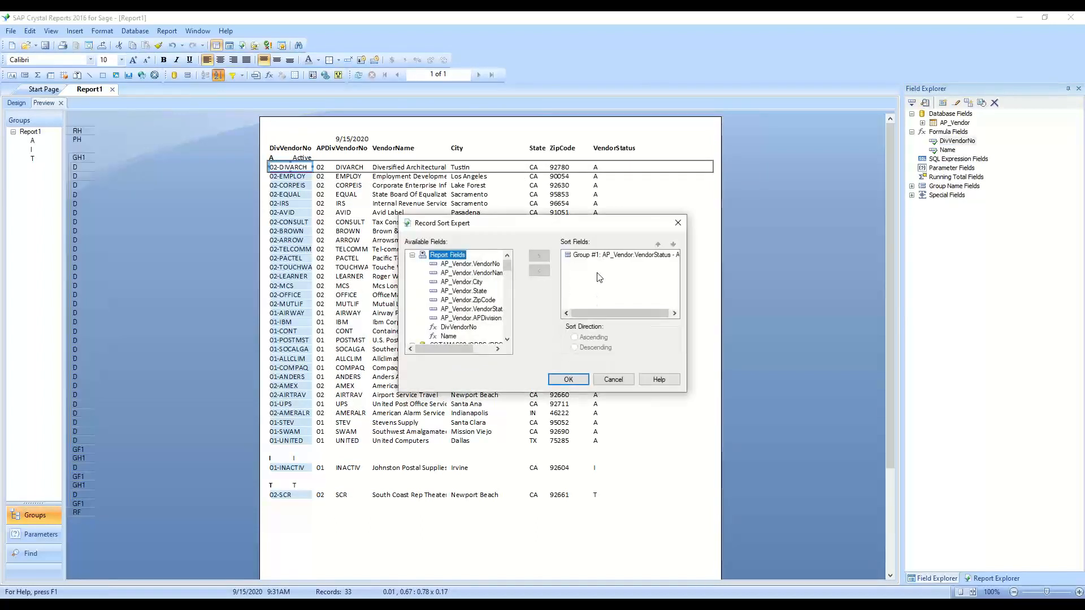
click(453, 328)
double_click(454, 328)
click(568, 379)
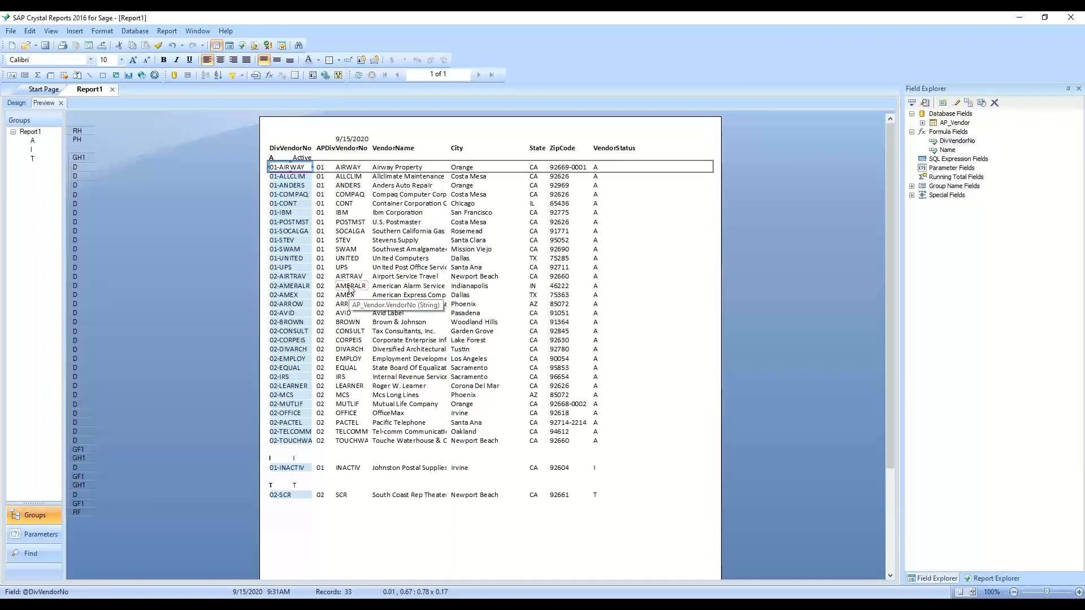
click(312, 136)
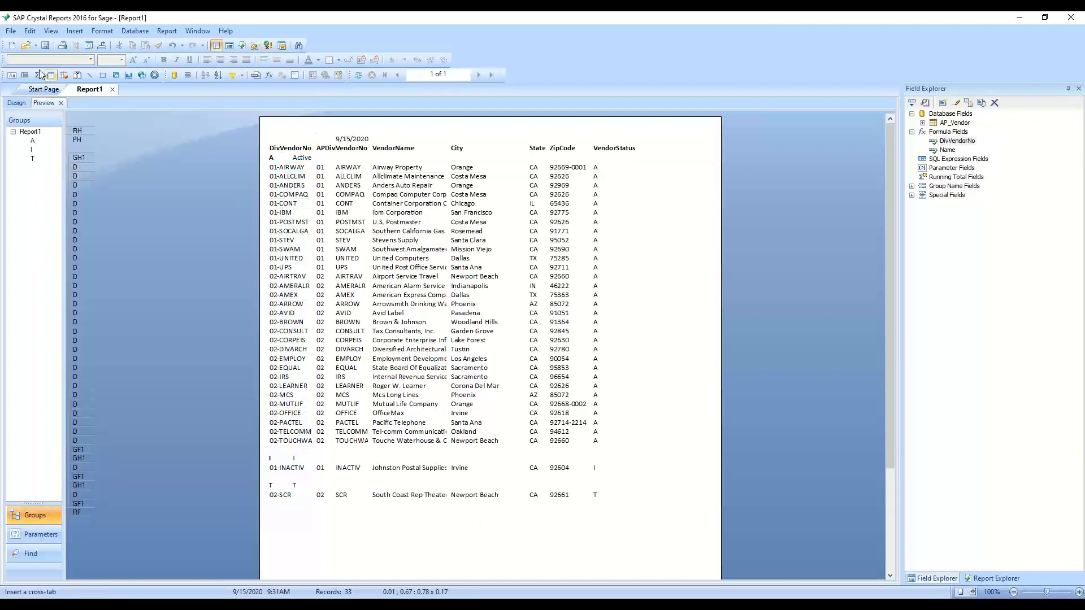
Save the report as Report1_Custom.rpt in the Reports folder under MAS90
click(10, 31)
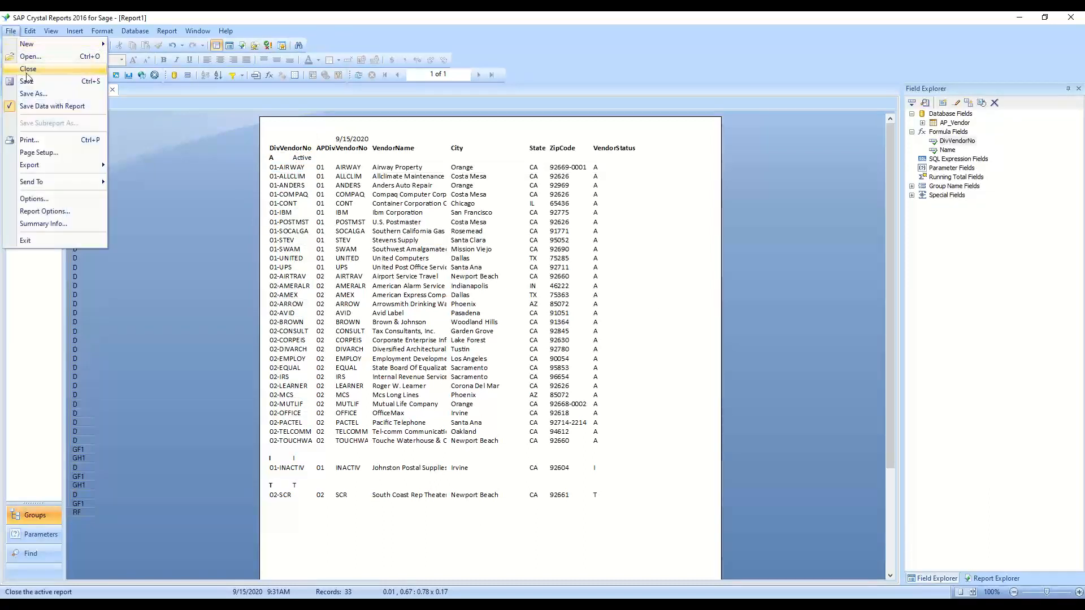
click(42, 97)
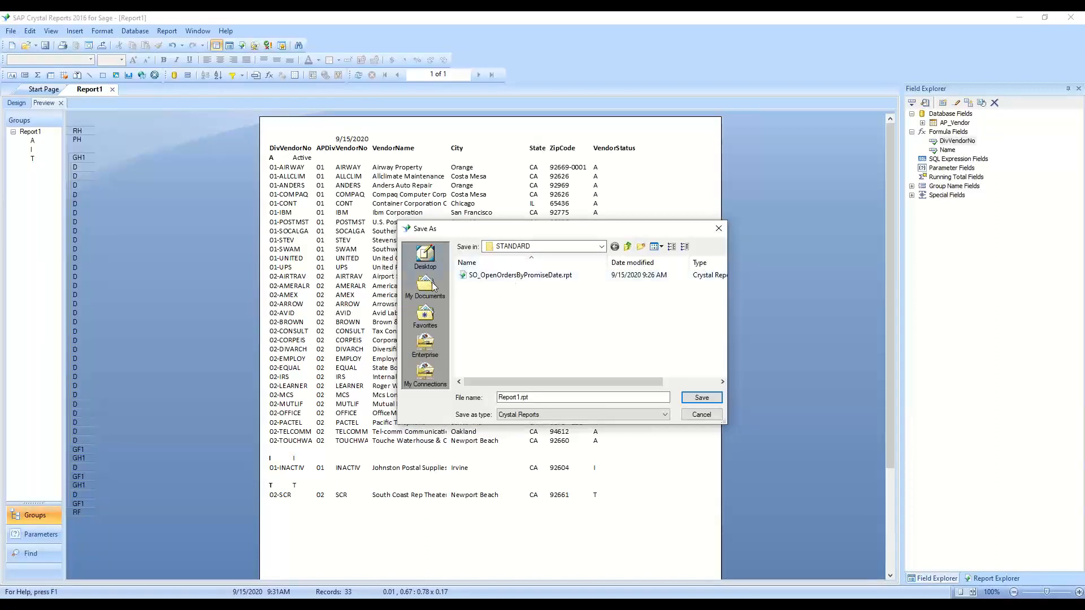
click(601, 247)
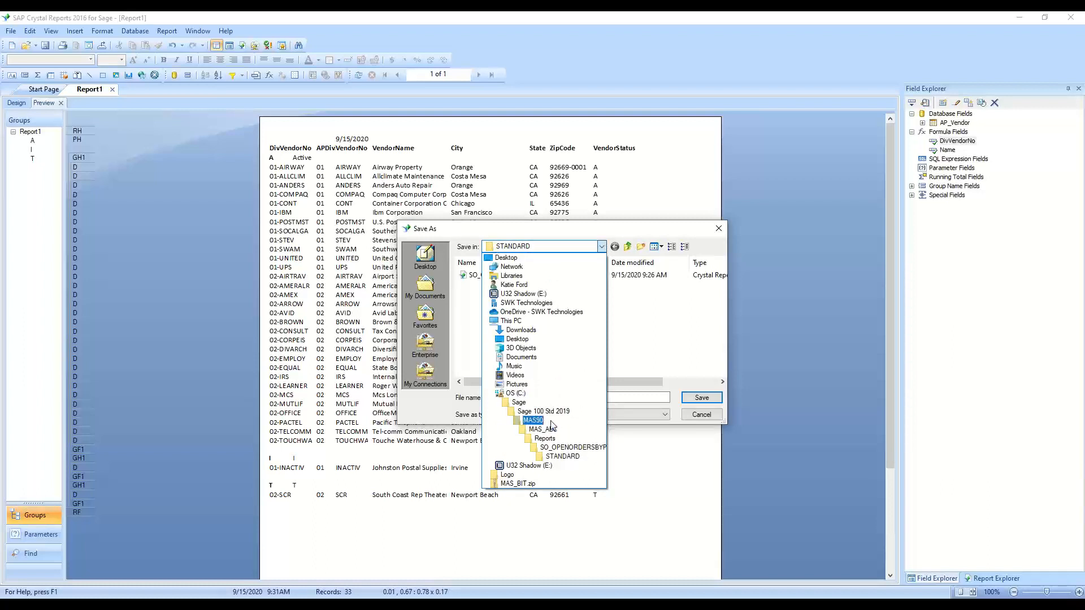
click(533, 420)
scroll(518, 317, down, 2)
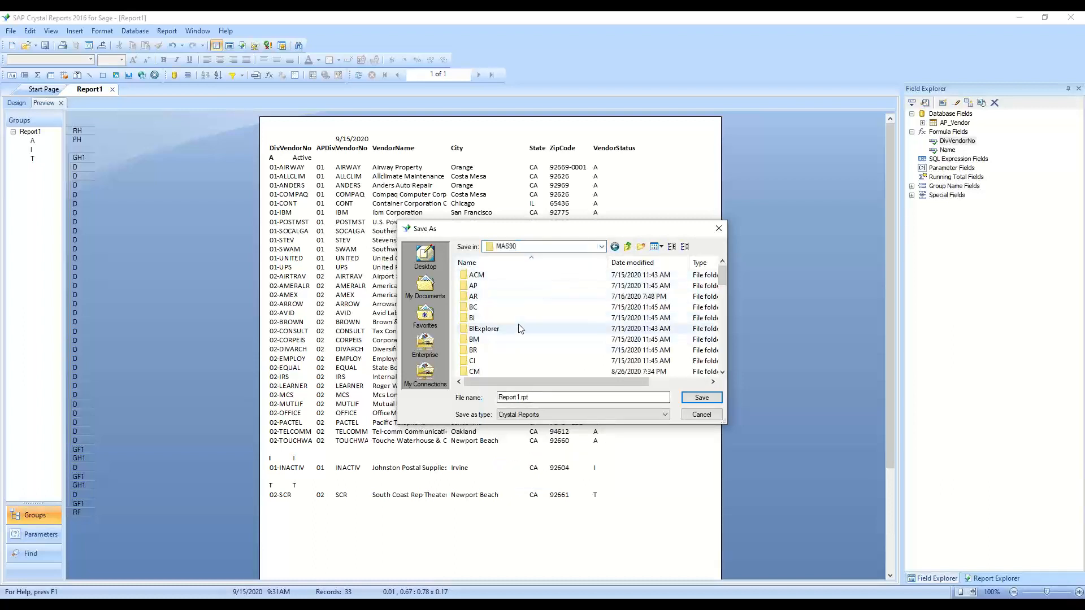
scroll(513, 305, down, 10)
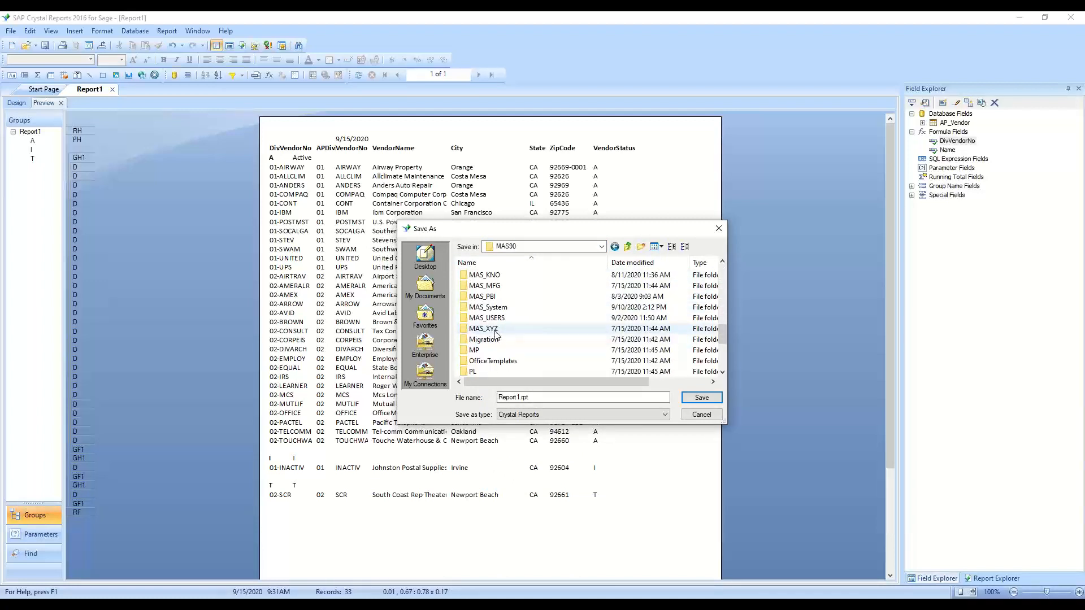
scroll(496, 335, down, 2)
double_click(496, 338)
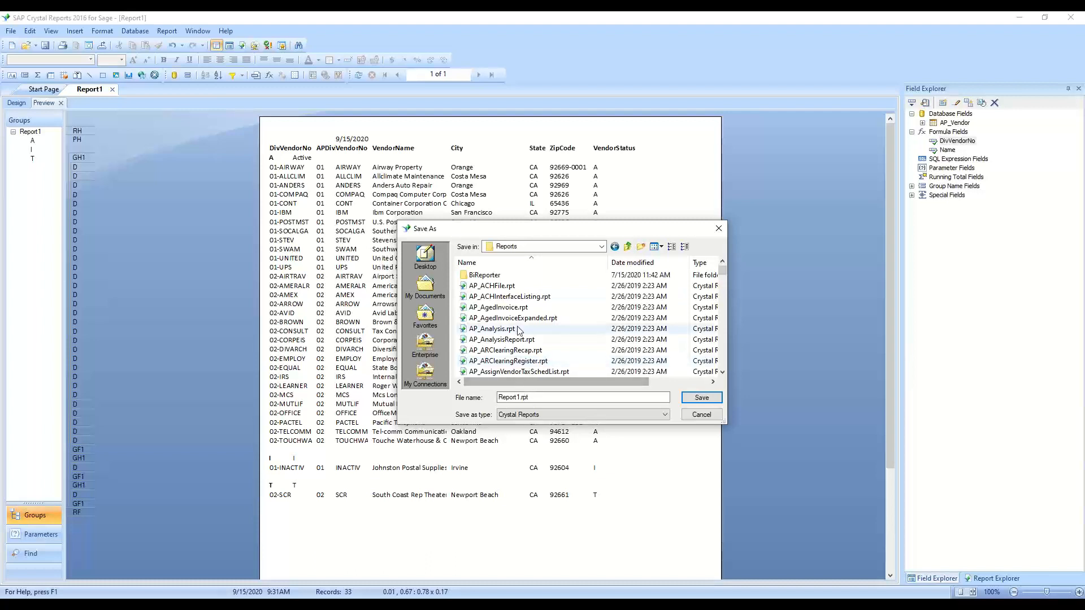
click(520, 397)
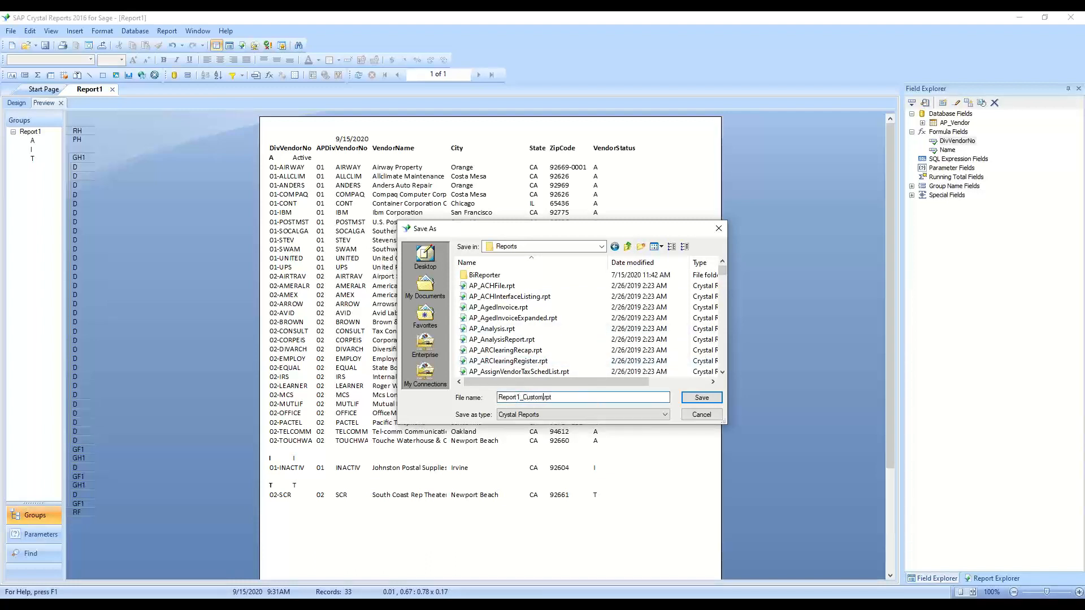
text(_Custom)
key(Return)
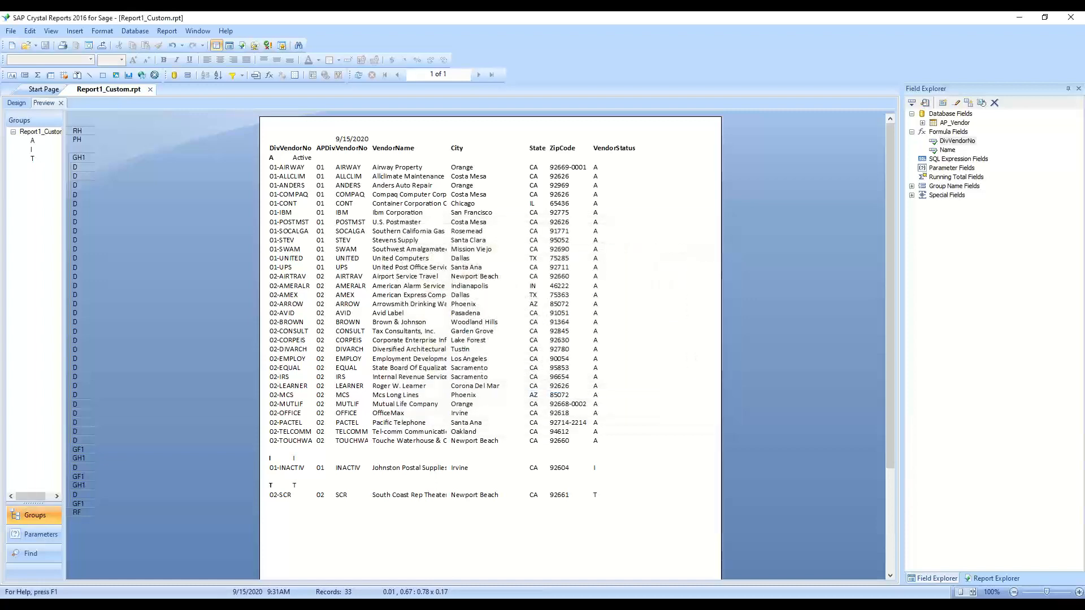
Switch to Sage 100 and start the Menu Wizard for adding a report from Library Master's Report Manager
click(1064, 17)
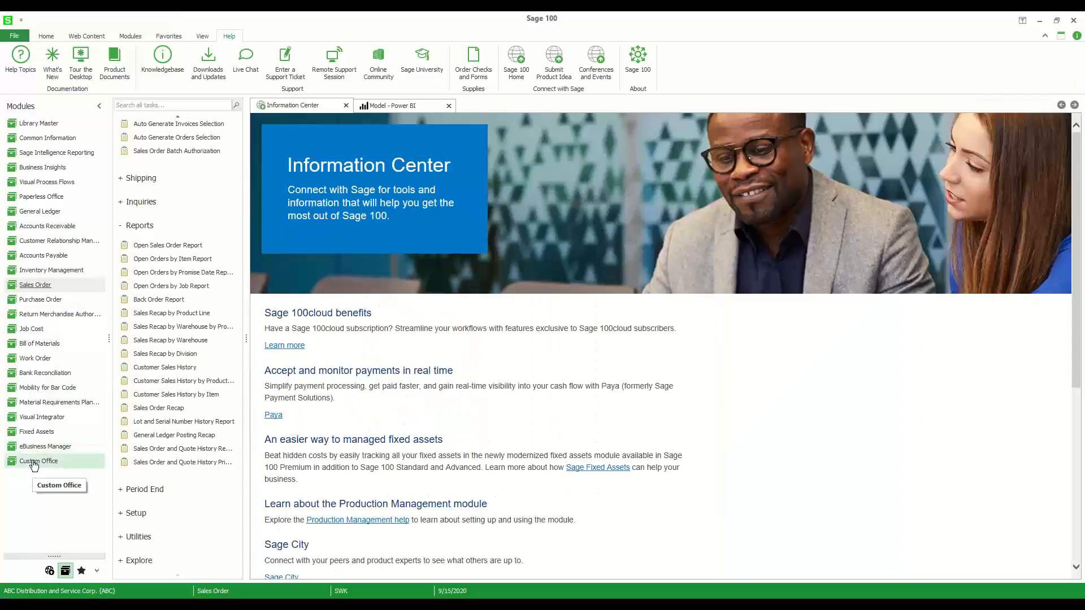
click(34, 464)
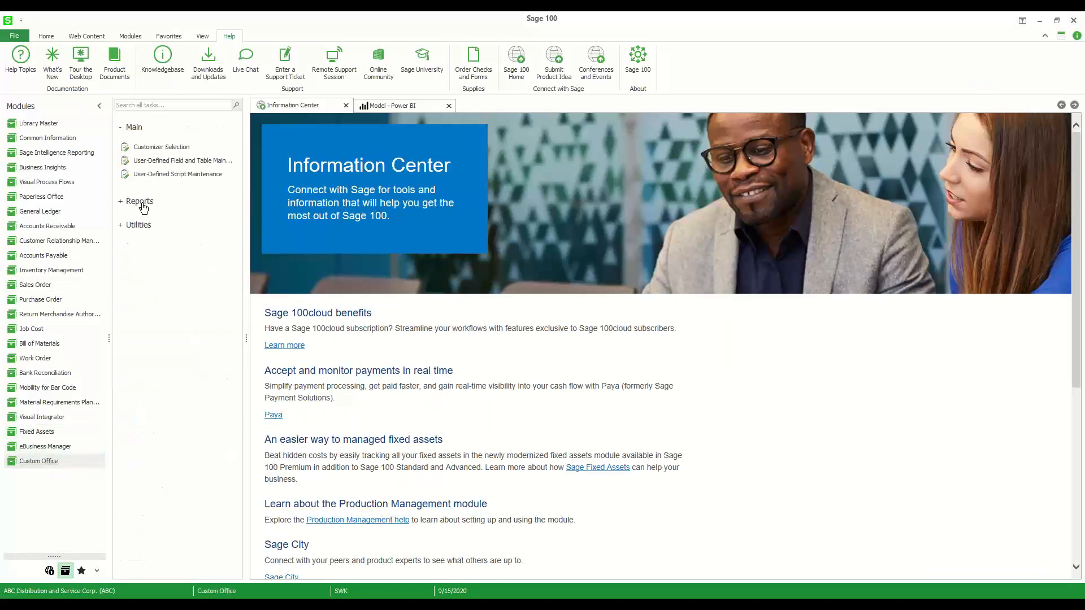
click(51, 124)
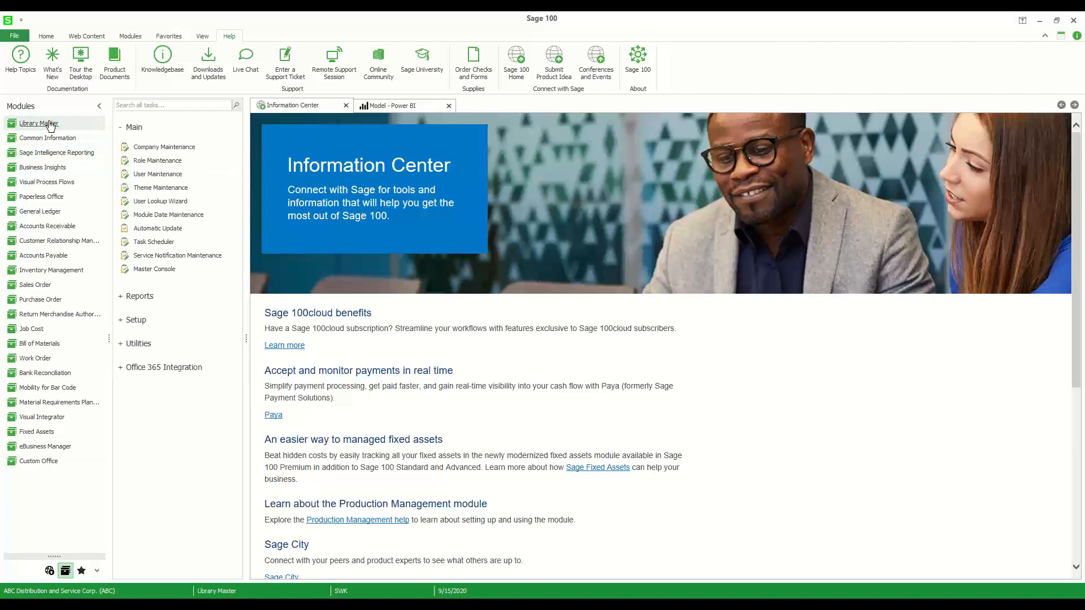
click(136, 320)
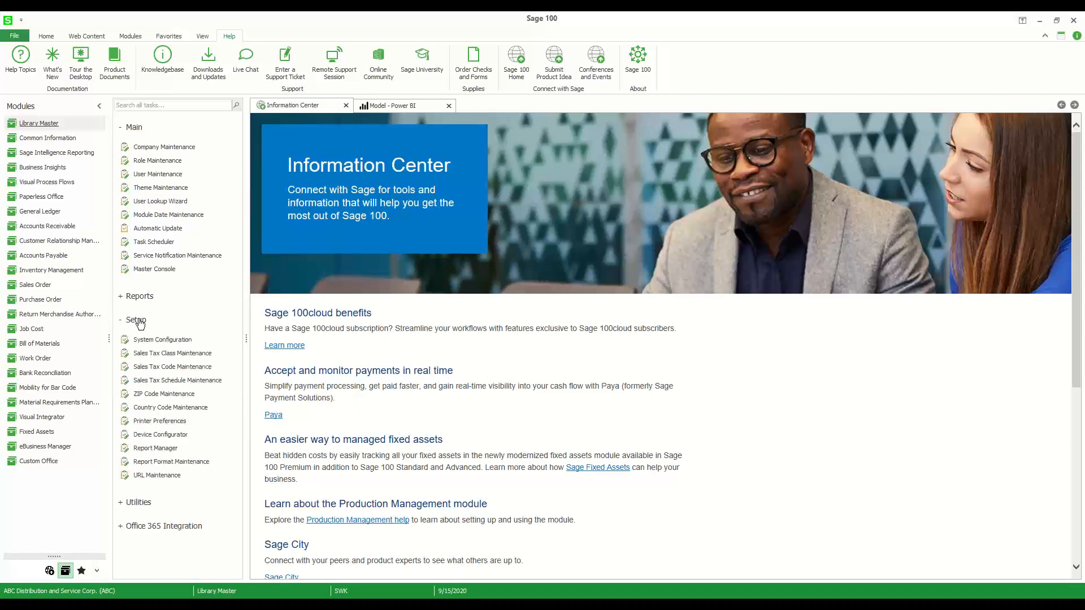
click(173, 449)
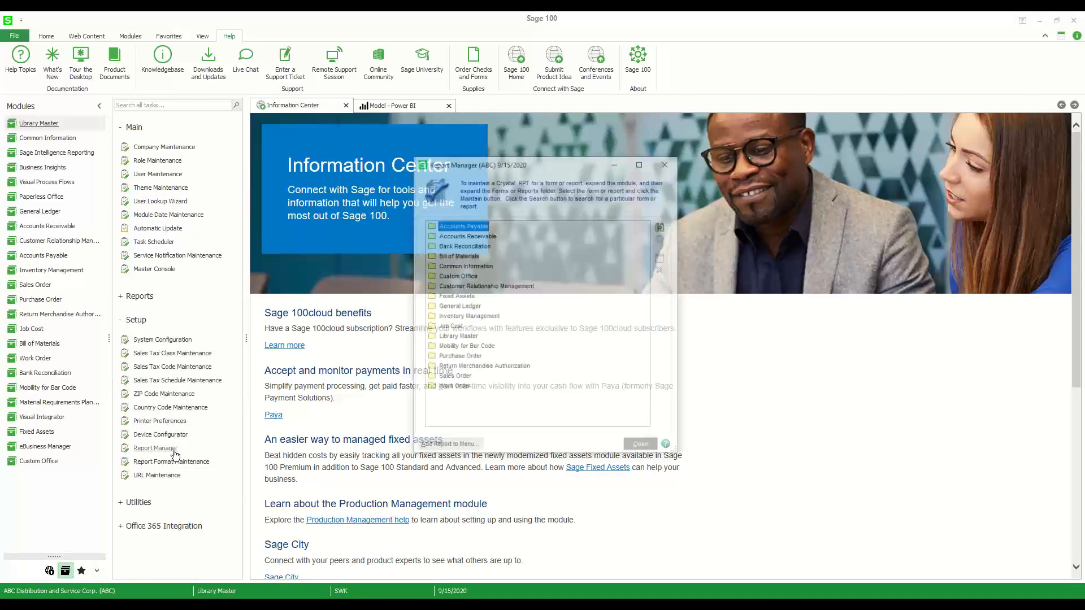
click(447, 447)
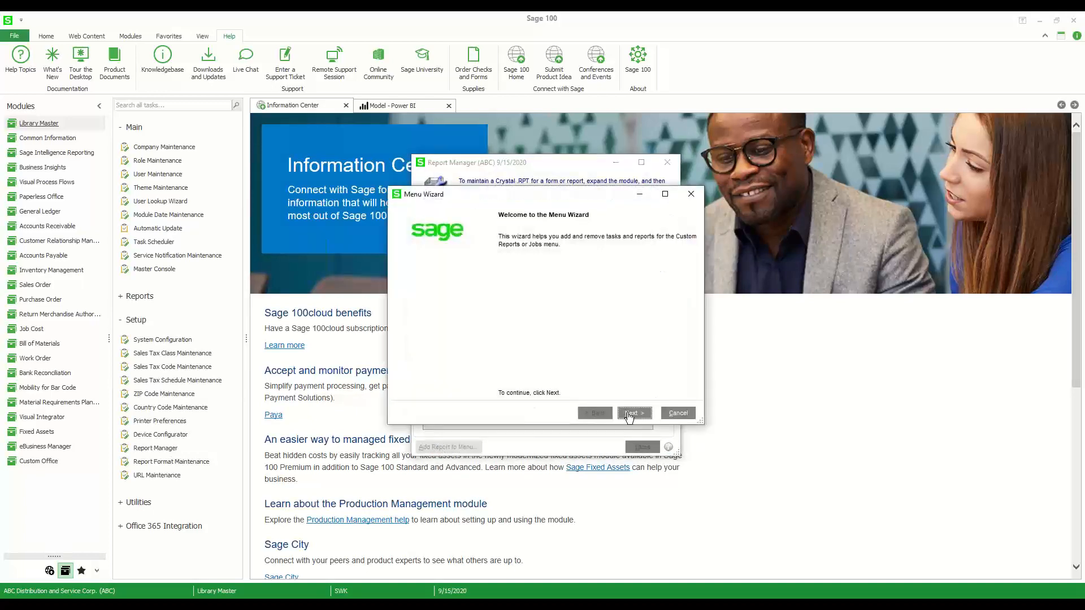
click(630, 414)
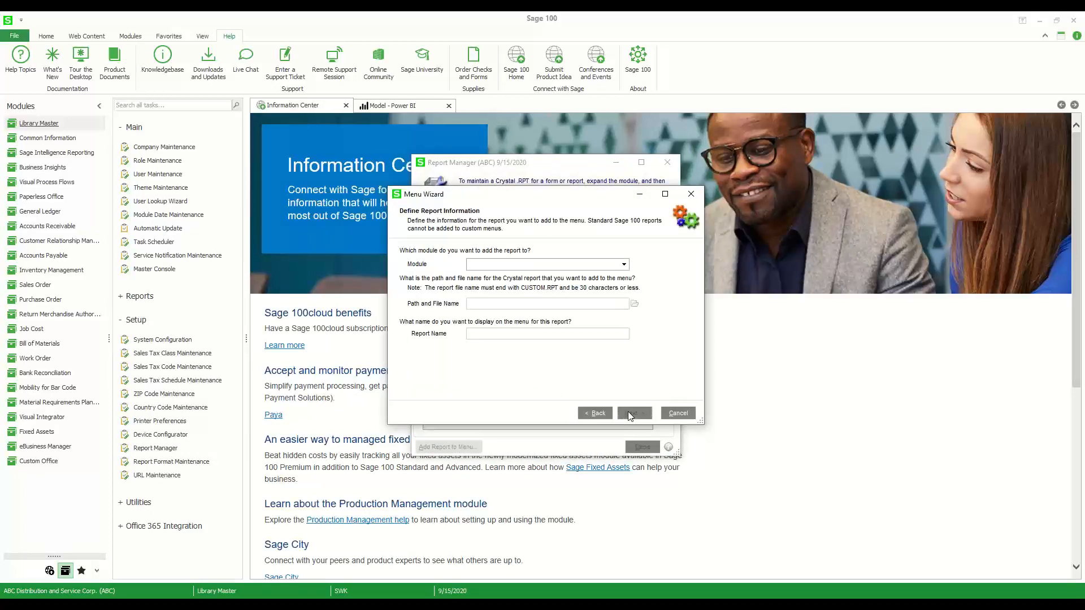
Set Accounts Payable as the module the report is added to
click(477, 266)
scroll(502, 308, down, 2)
scroll(505, 310, up, 2)
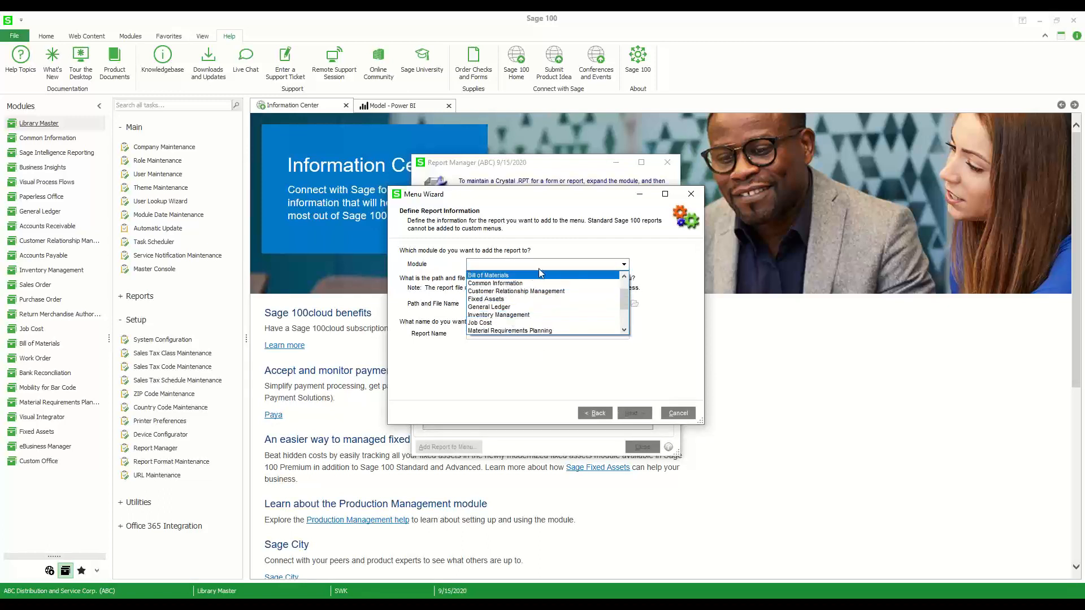
scroll(516, 298, up, 1)
scroll(516, 297, up, 3)
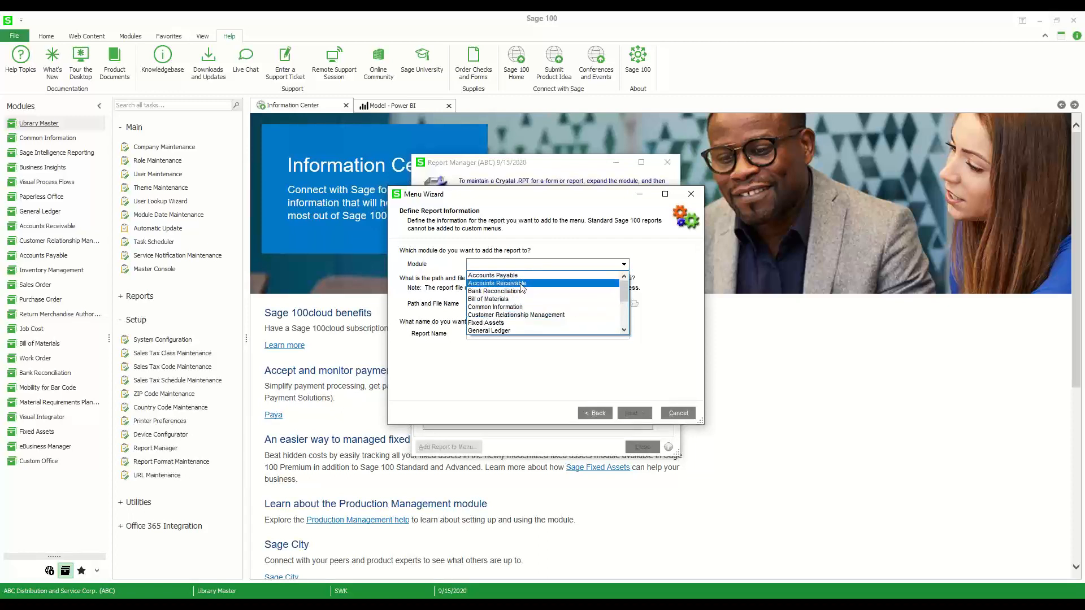
click(523, 282)
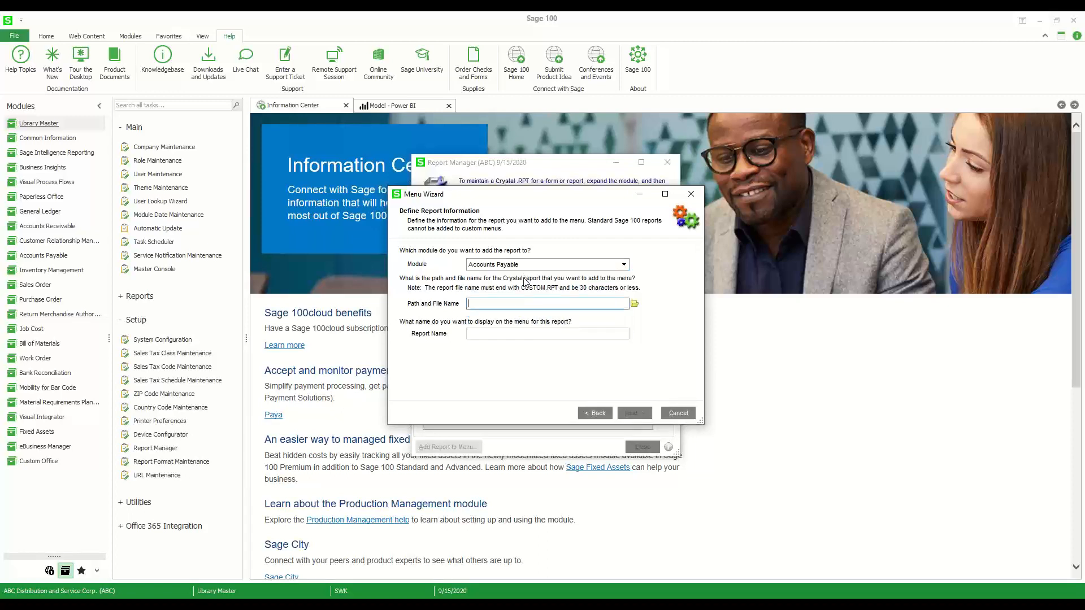
Sort the MAS90 Reports folder by modification date and choose Report1_Custom.rpt as the Crystal report file
click(635, 313)
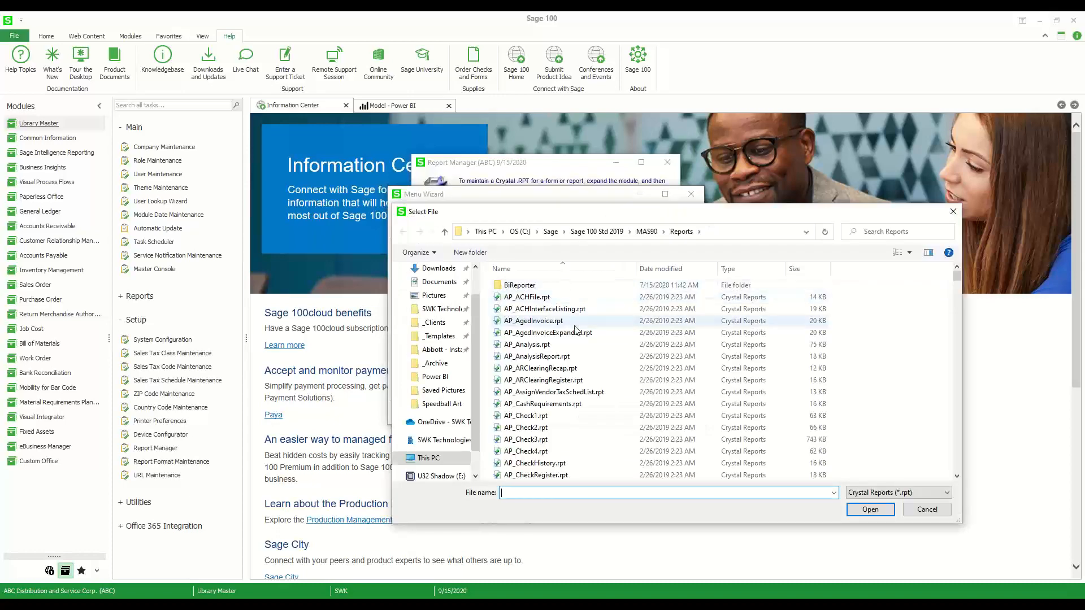
scroll(613, 405, down, 6)
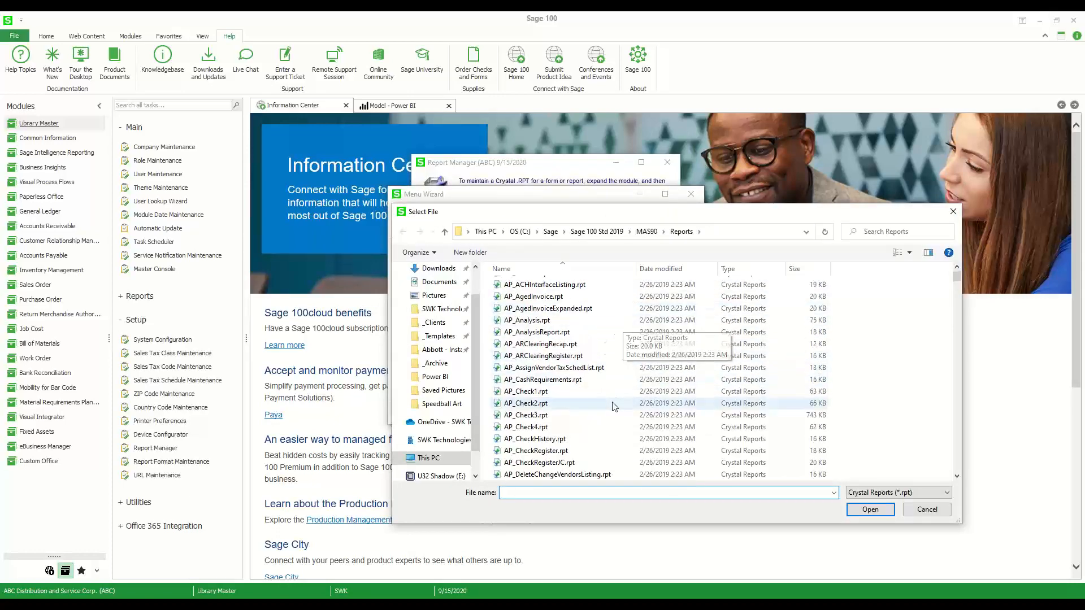
scroll(613, 405, down, 12)
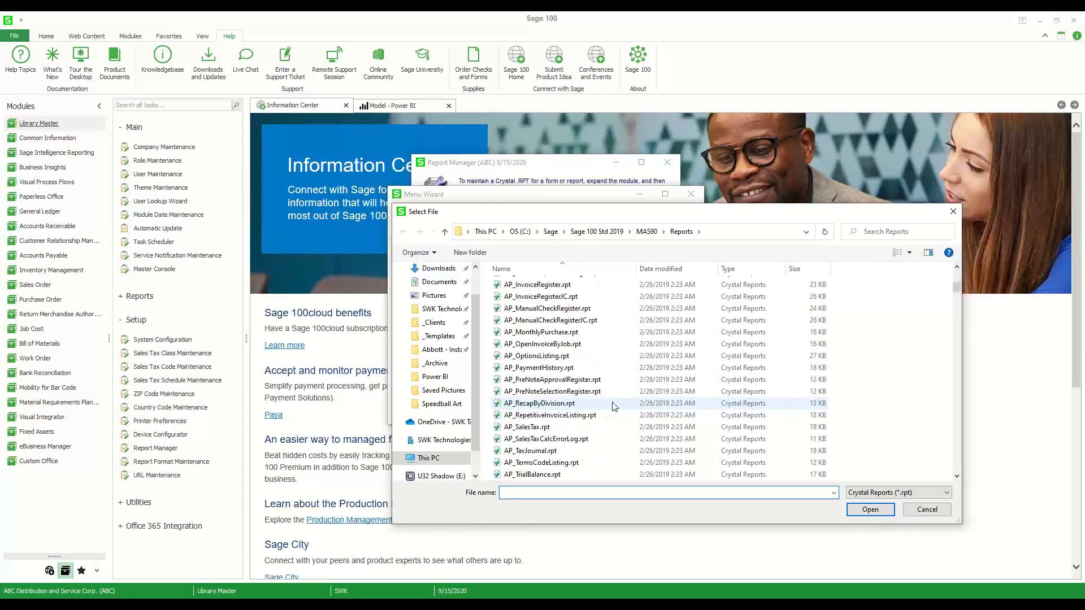
scroll(614, 406, down, 1)
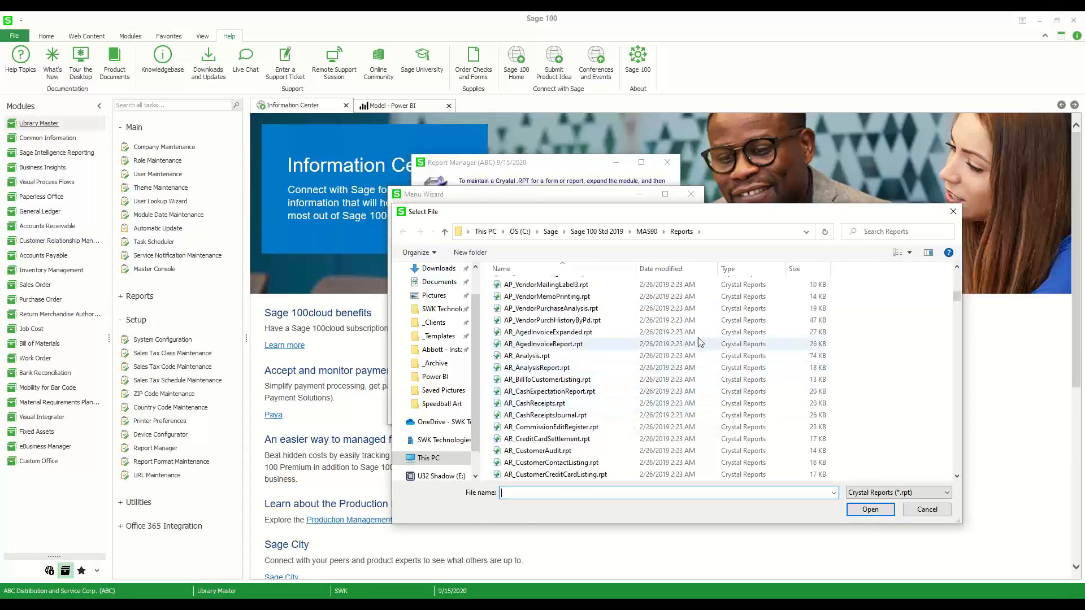
click(685, 270)
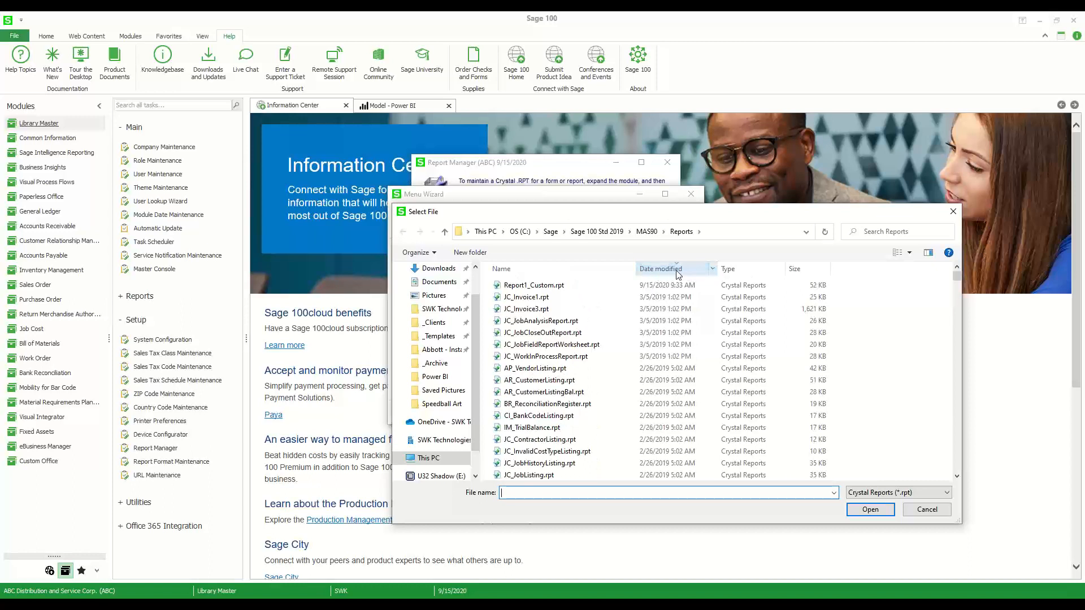
click(520, 286)
click(857, 511)
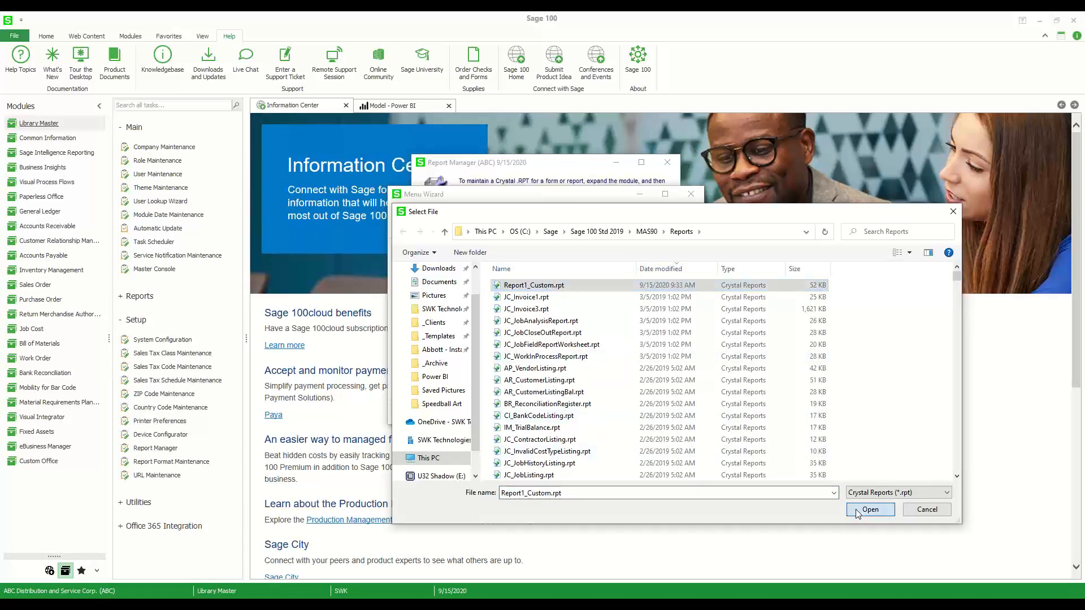
Name the report "AP Vendor with DivVendor Sort" for the menu and continue to the role selection
click(518, 335)
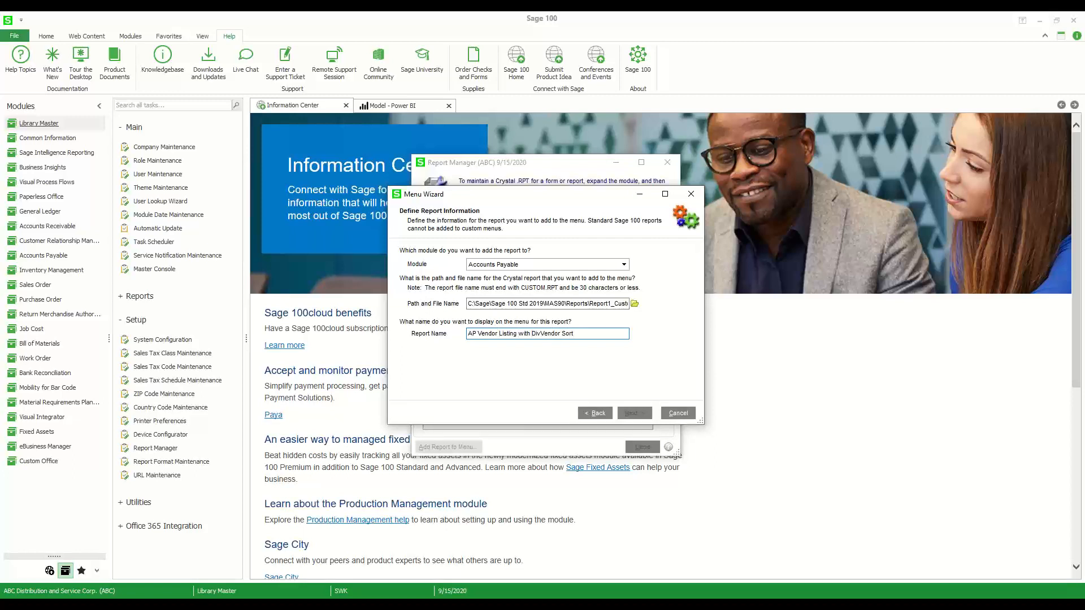
double_click(506, 334)
key(Delete)
key(Tab)
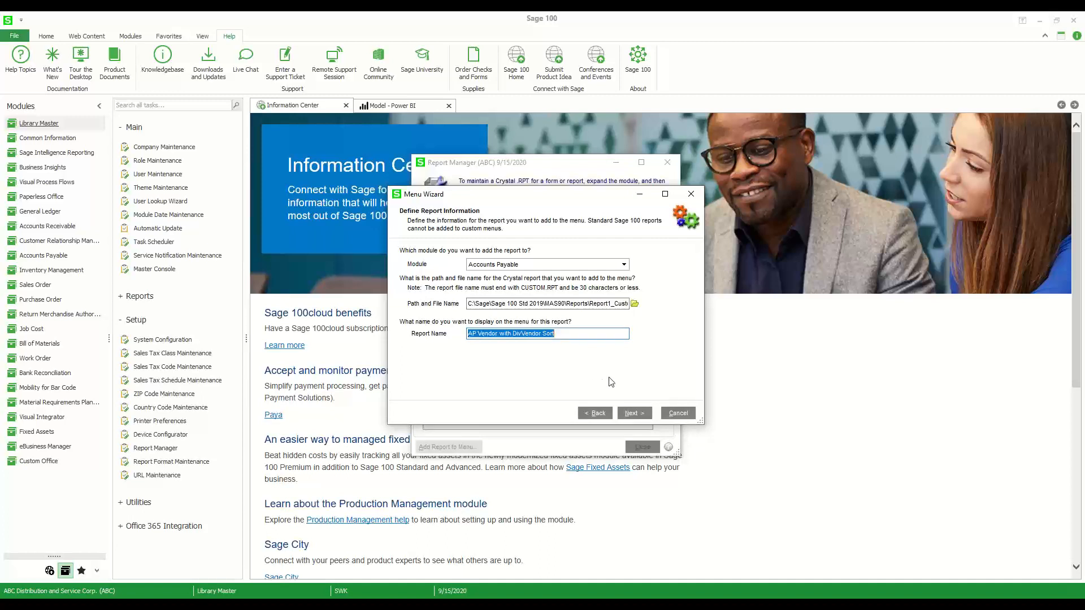
click(645, 415)
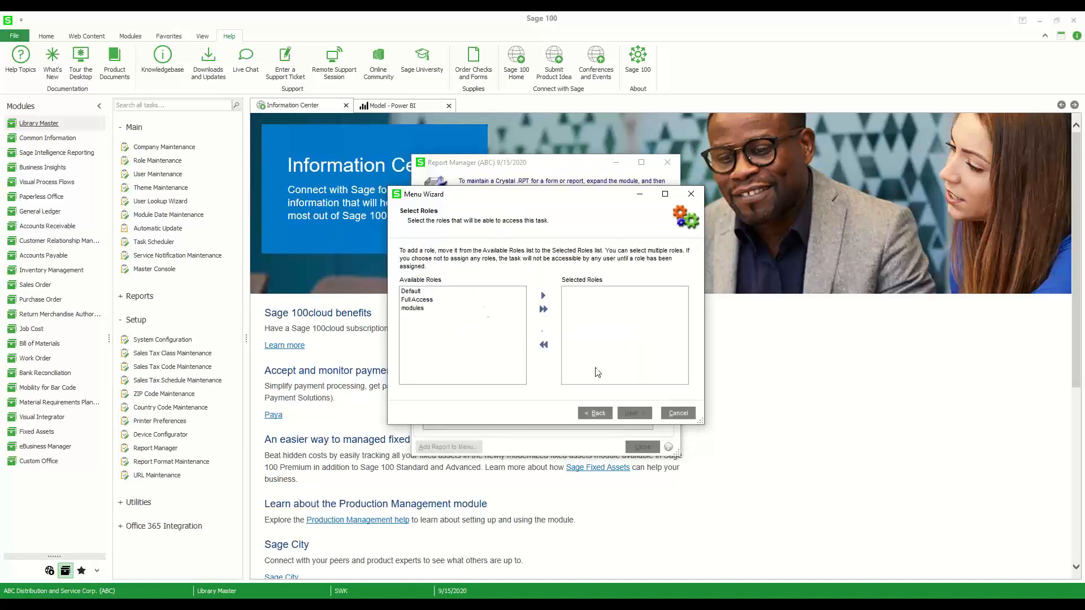
Grant the Full Access role access to the report, finish the wizard and close Report Manager
double_click(425, 300)
click(629, 415)
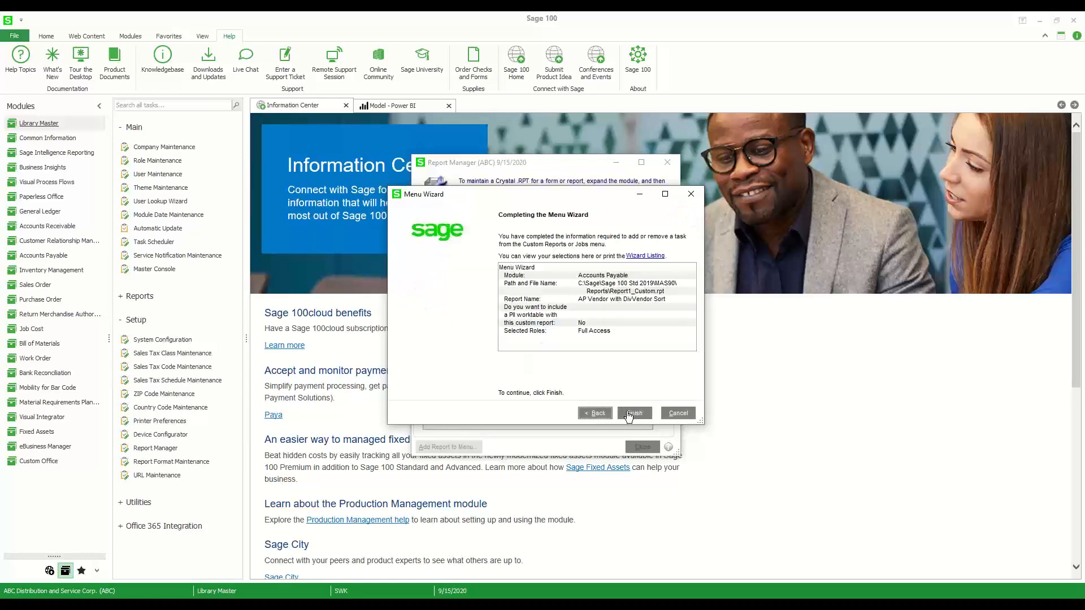
click(628, 416)
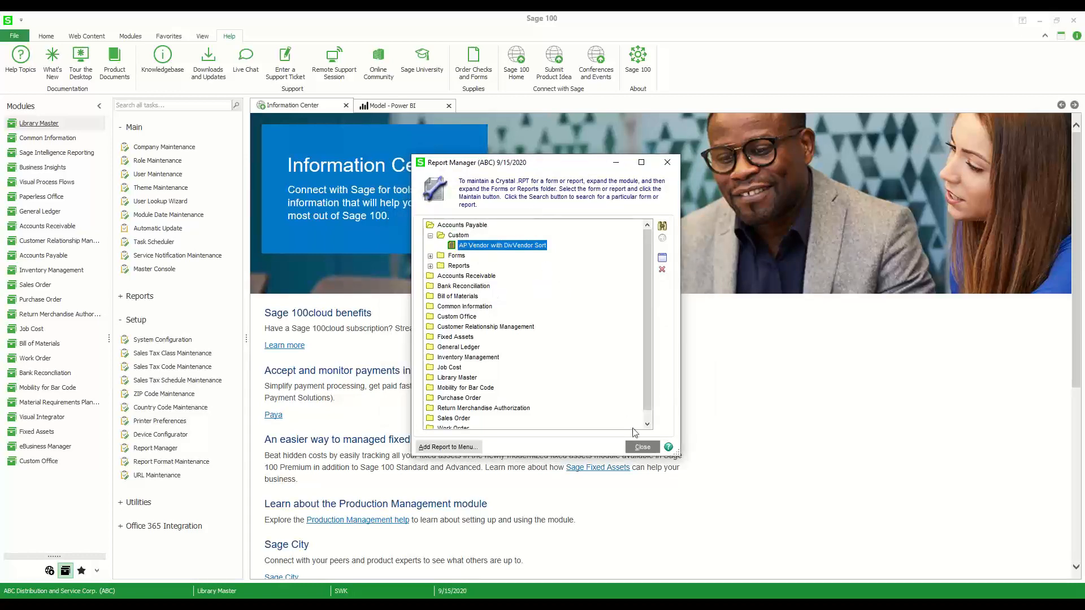
click(638, 447)
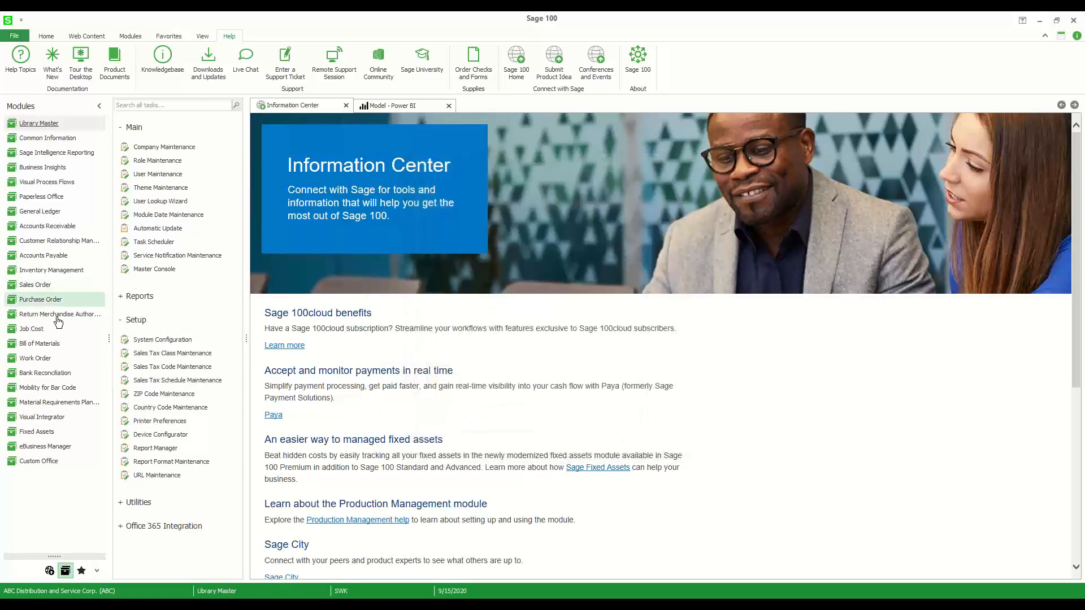
Open AP Vendor with DivVendor Sort from the Accounts Payable custom reports and convert it to the latest Sage 100 version
click(56, 256)
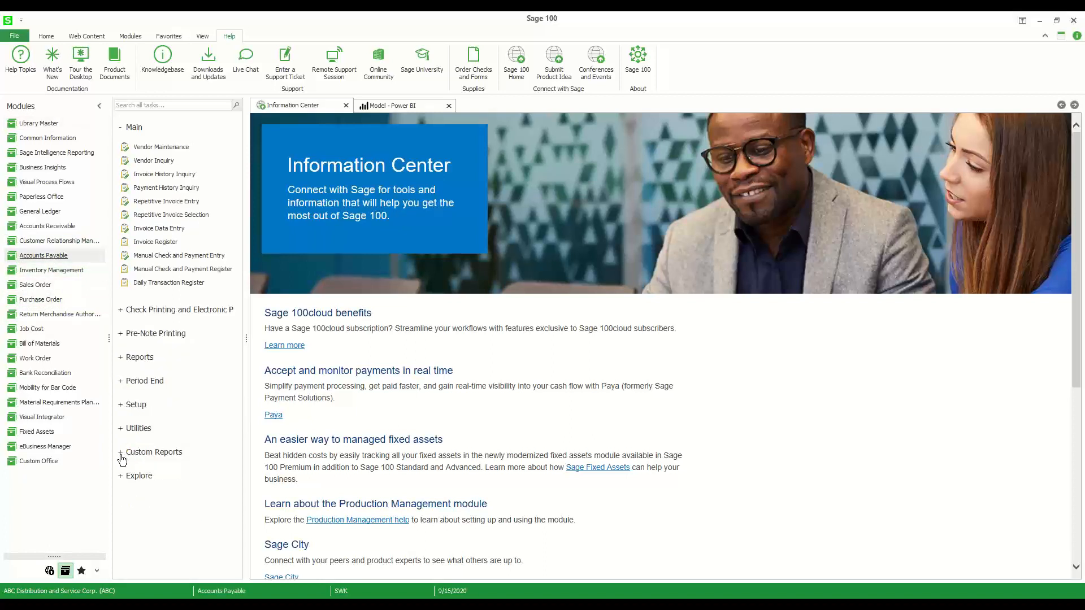
click(176, 459)
click(156, 471)
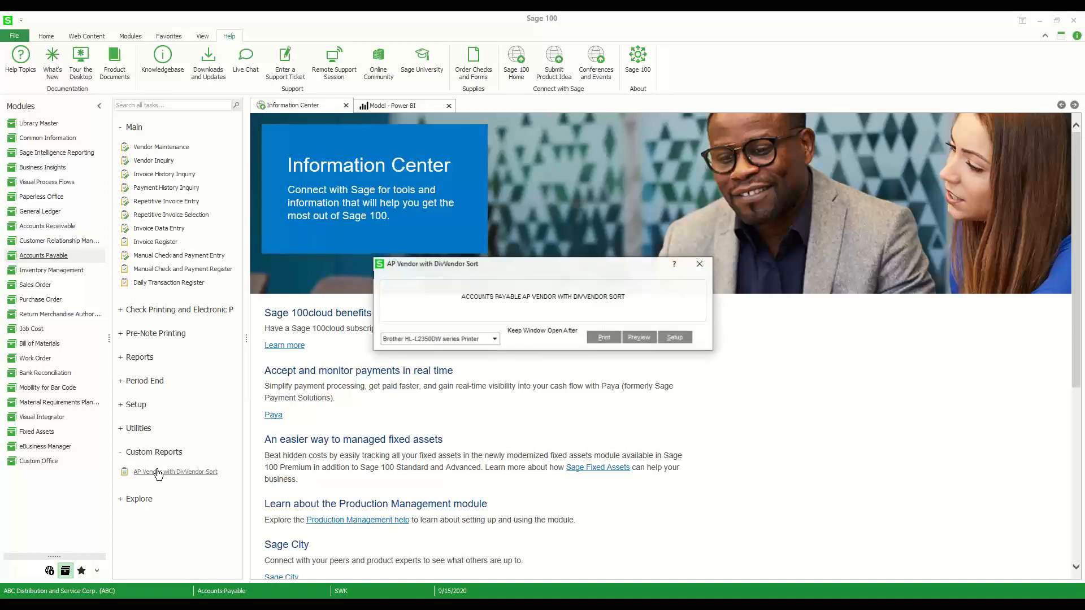
click(639, 339)
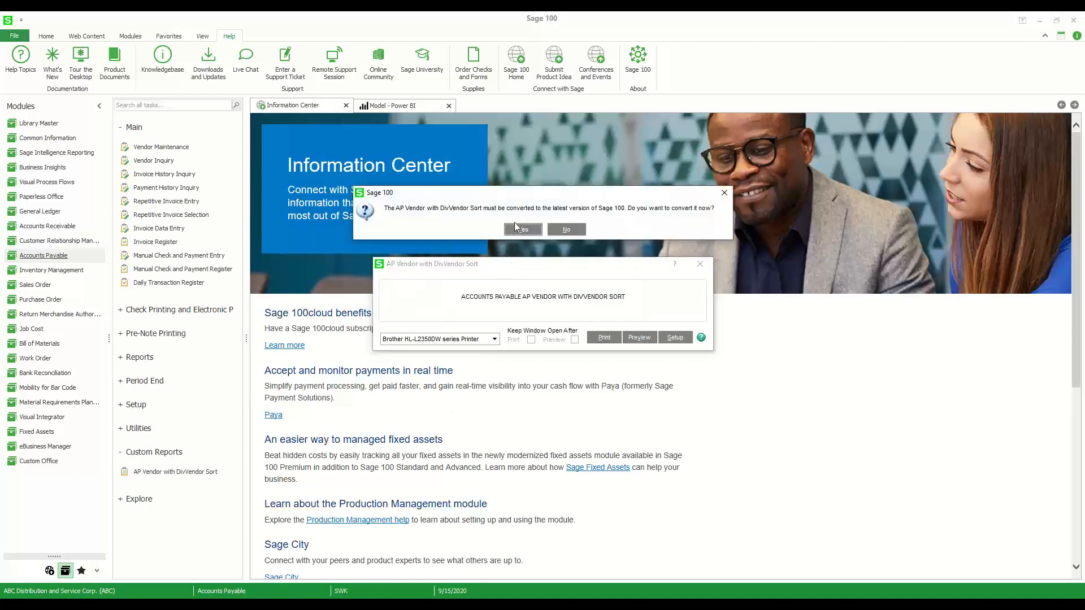
click(514, 232)
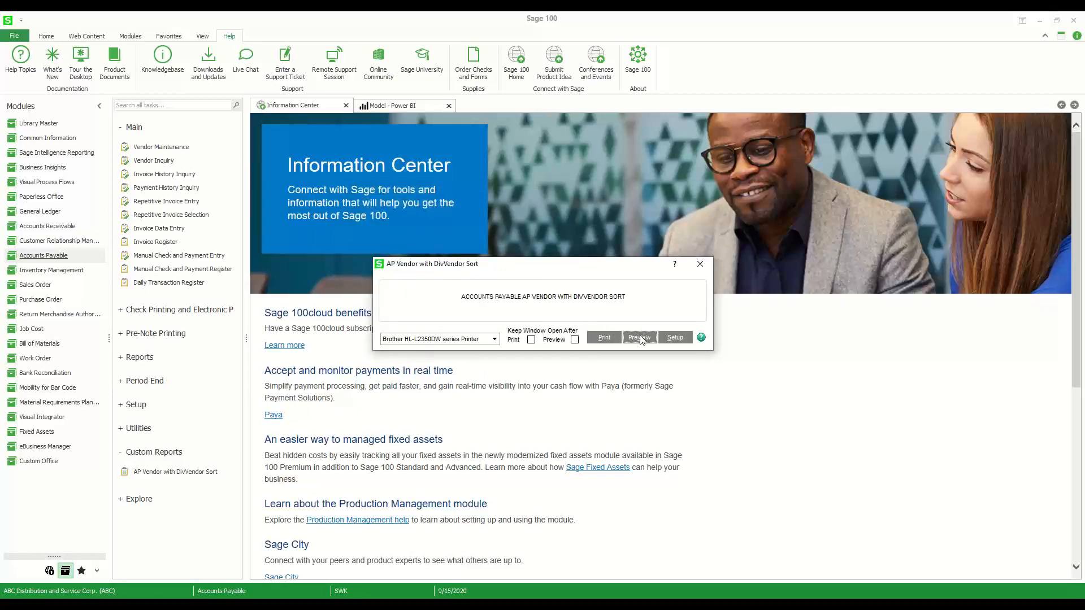
Preview the custom vendor report, look through all its status groups and close the preview
click(640, 338)
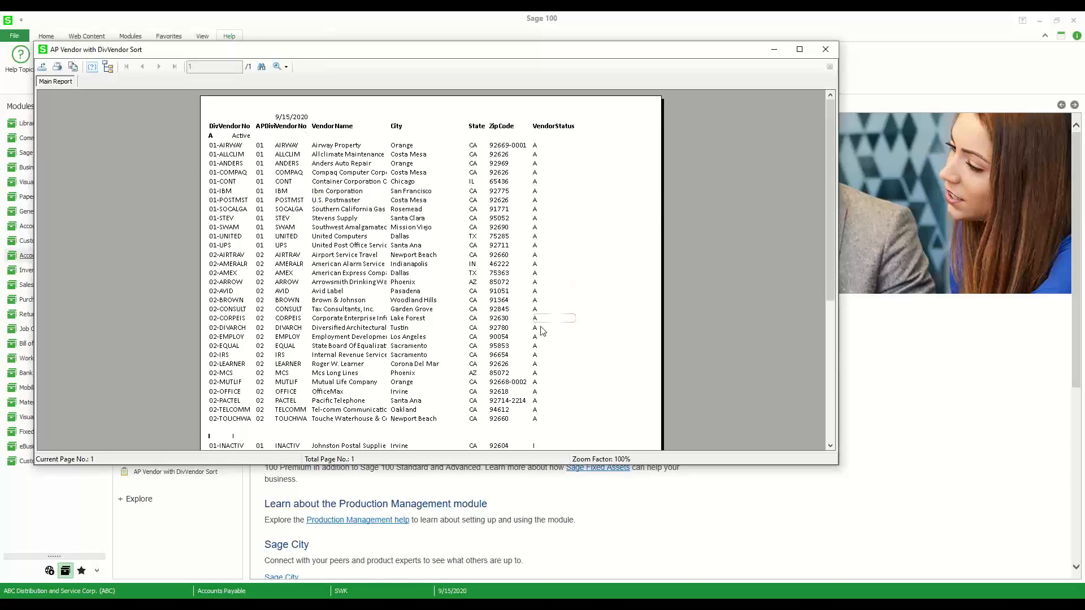
scroll(491, 326, down, 3)
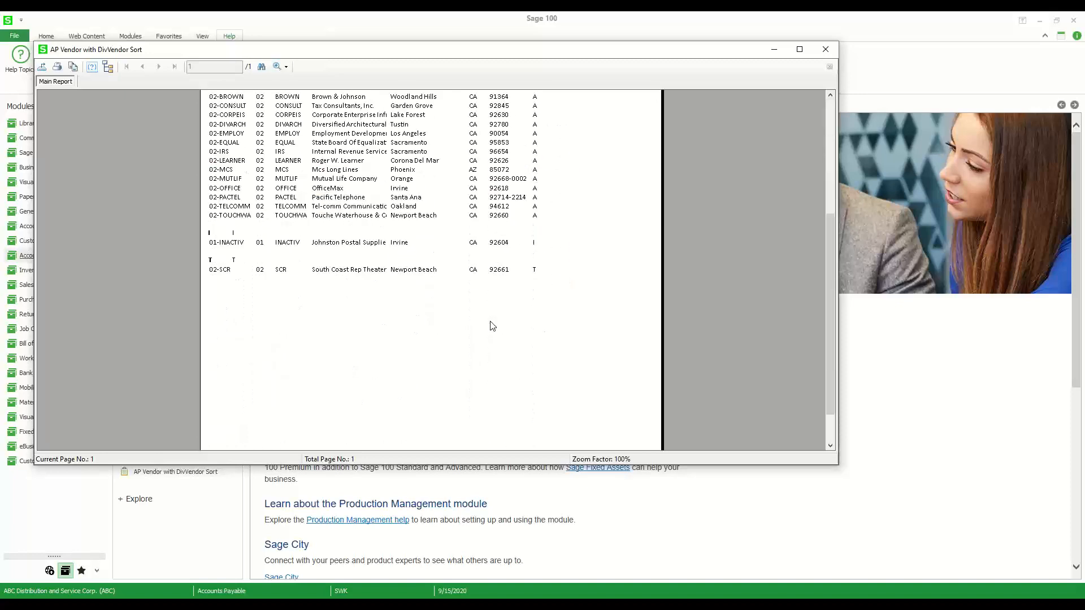
scroll(359, 327, up, 3)
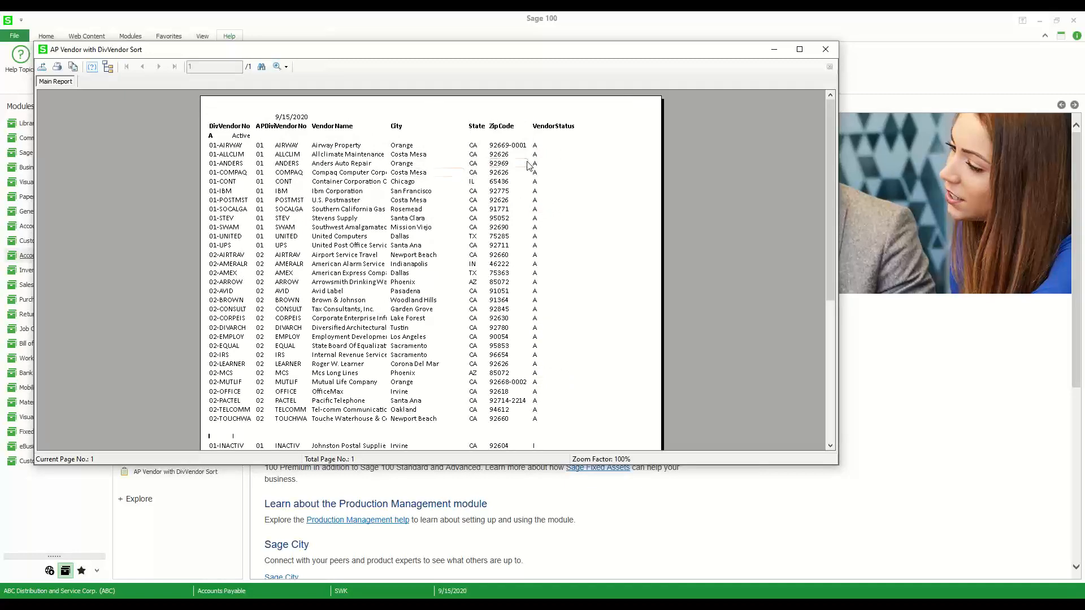
click(825, 51)
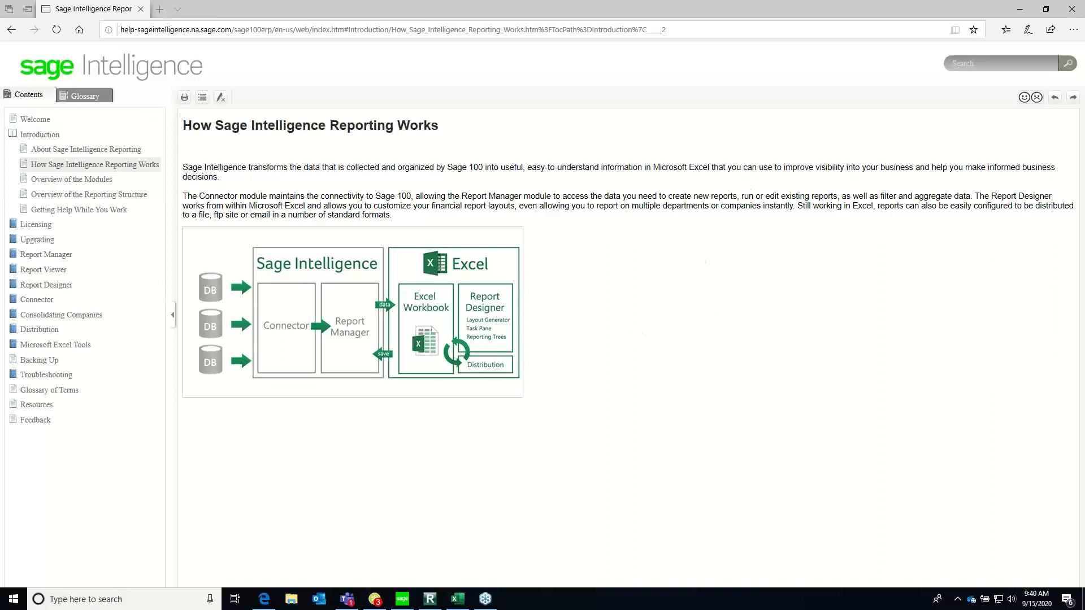
Read the Overview of the Modules page in the Sage Intelligence help, from Report Manager through Security Manager
click(45, 184)
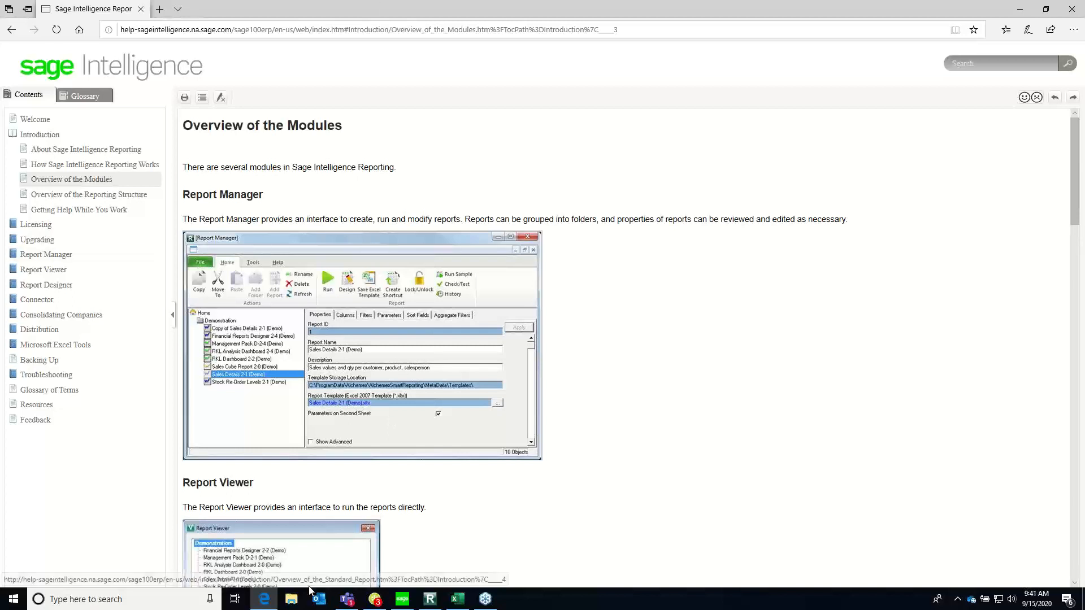
scroll(267, 287, down, 4)
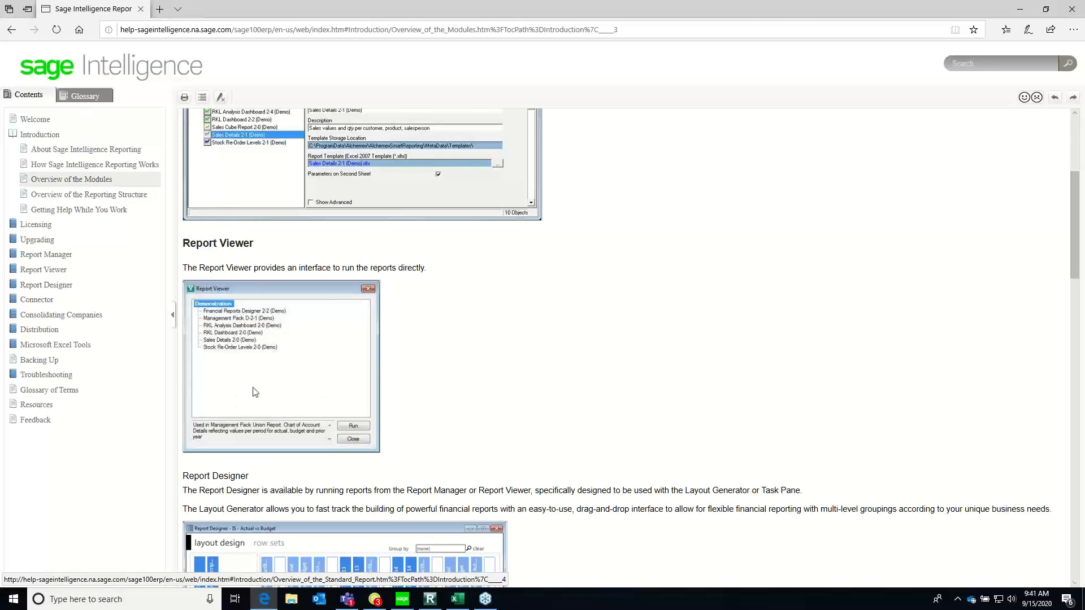
click(1076, 584)
scroll(1075, 584, down, 4)
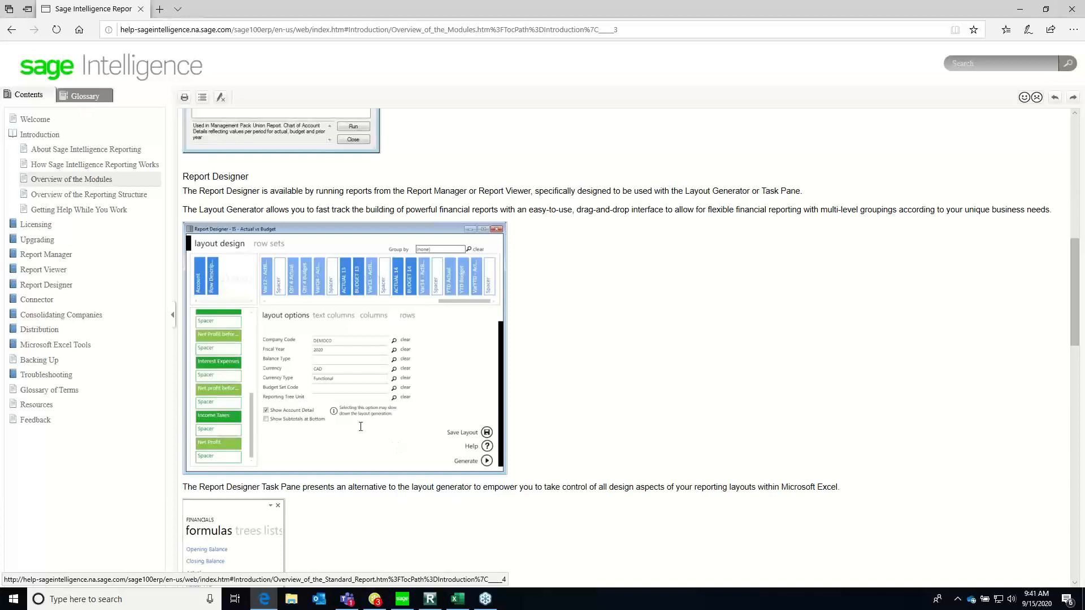
click(1075, 584)
scroll(770, 438, down, 4)
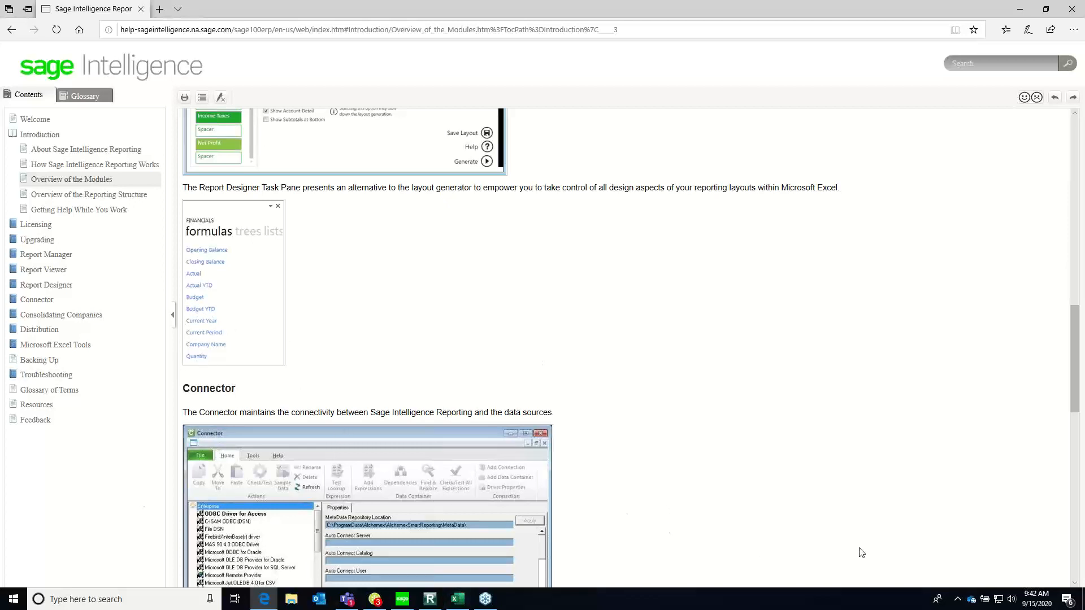
scroll(669, 472, down, 4)
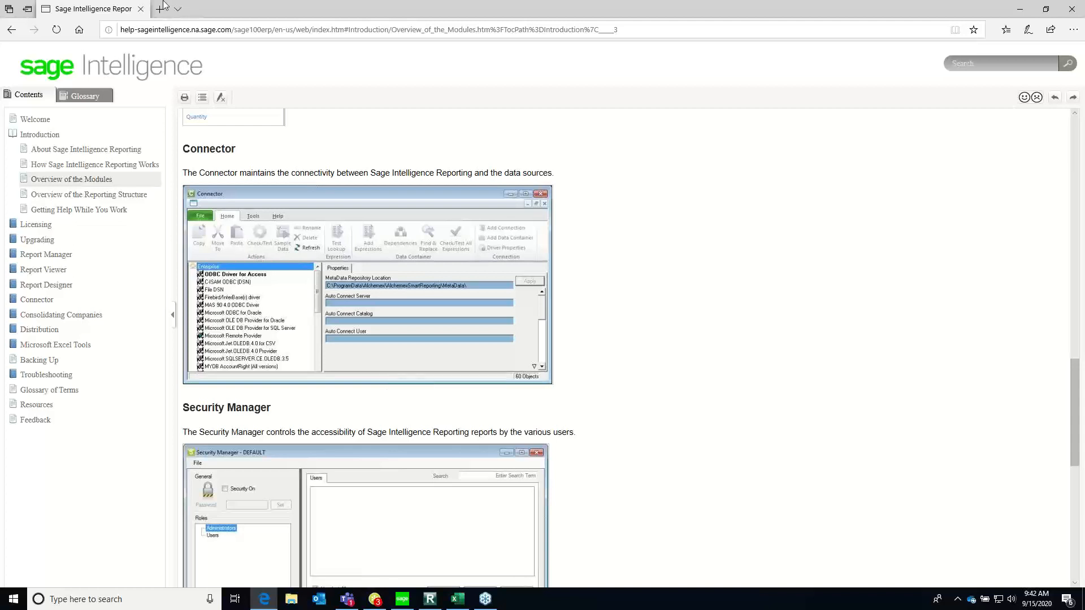
Read the Security Manager and License Manager sections at the end of the Overview of the Modules help page
scroll(1072, 591, down, 5)
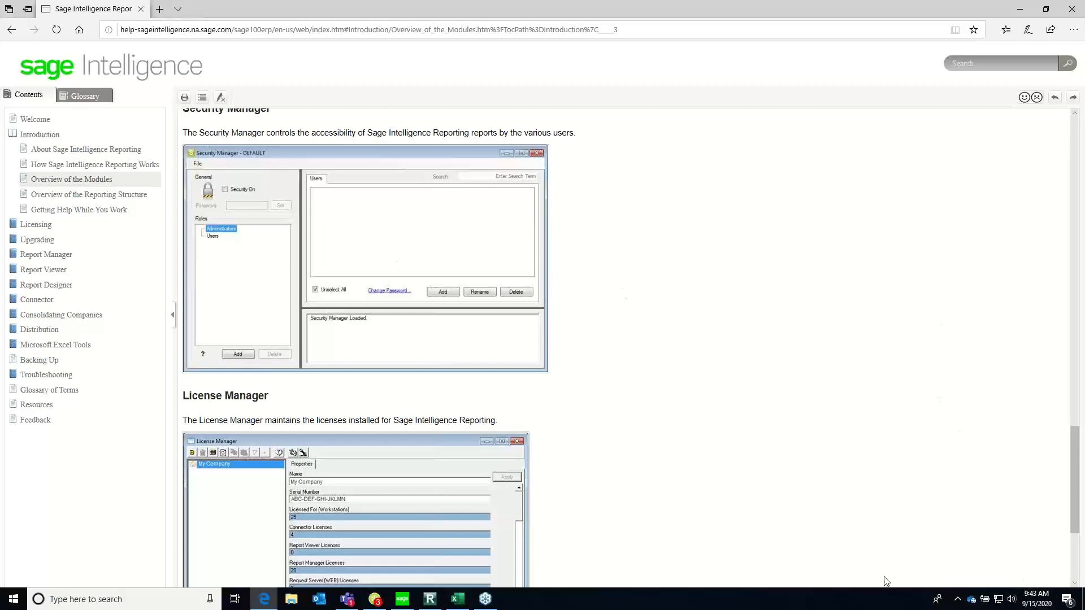
click(1073, 583)
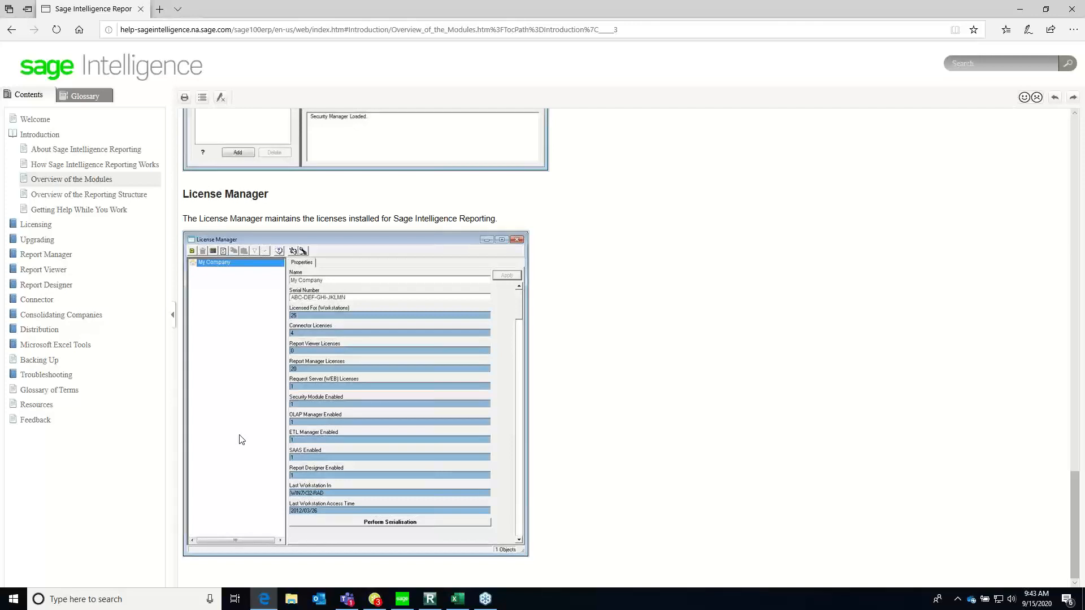
click(1075, 289)
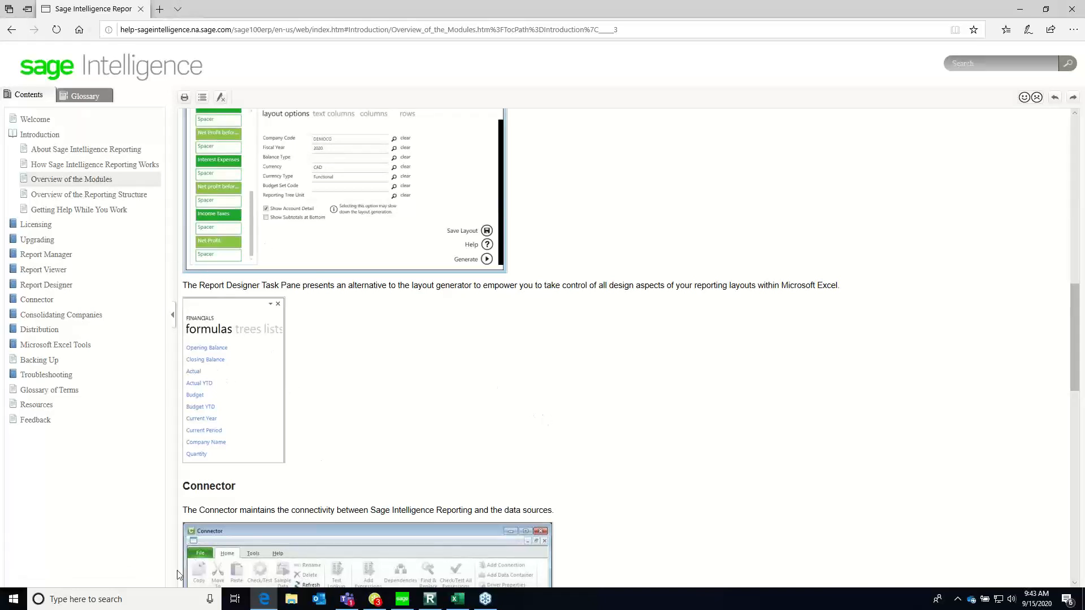
Switch to Sage 100 and expand the Setup tasks of the Sage Intelligence Reporting module
click(402, 599)
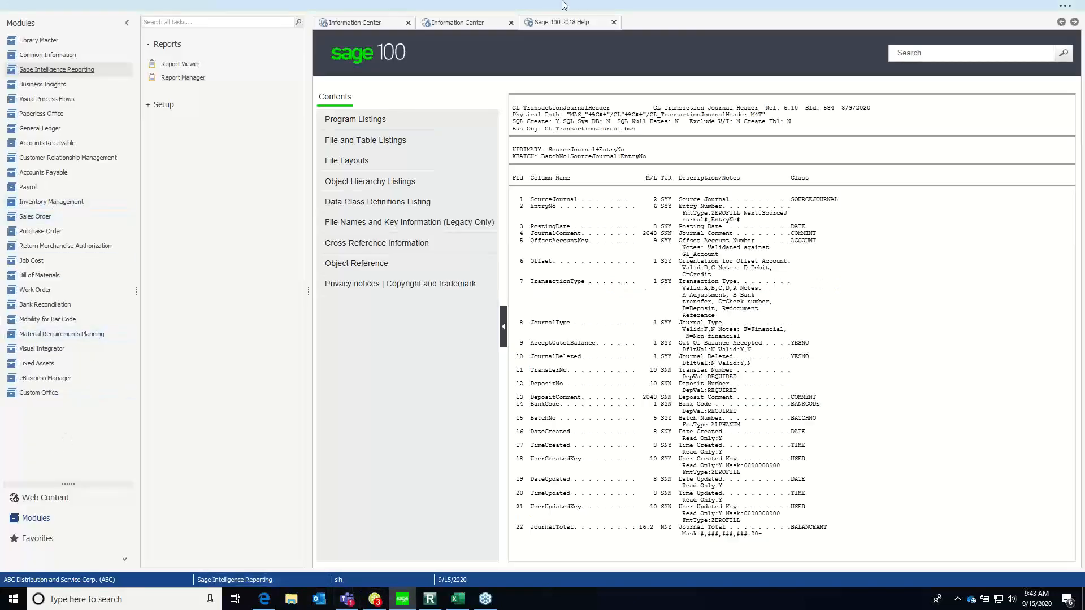
click(1072, 10)
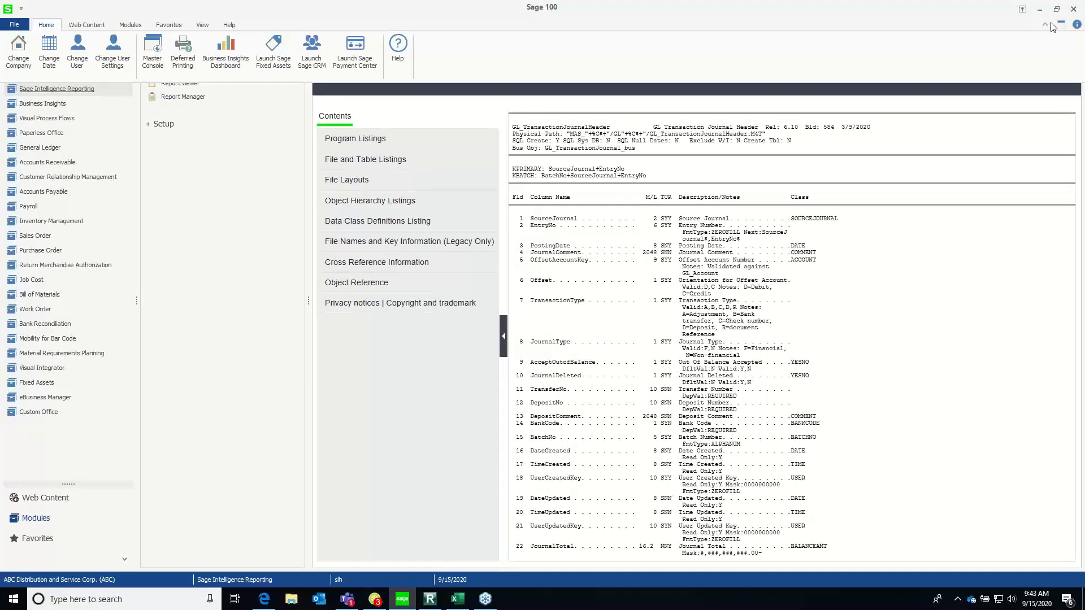
click(1048, 23)
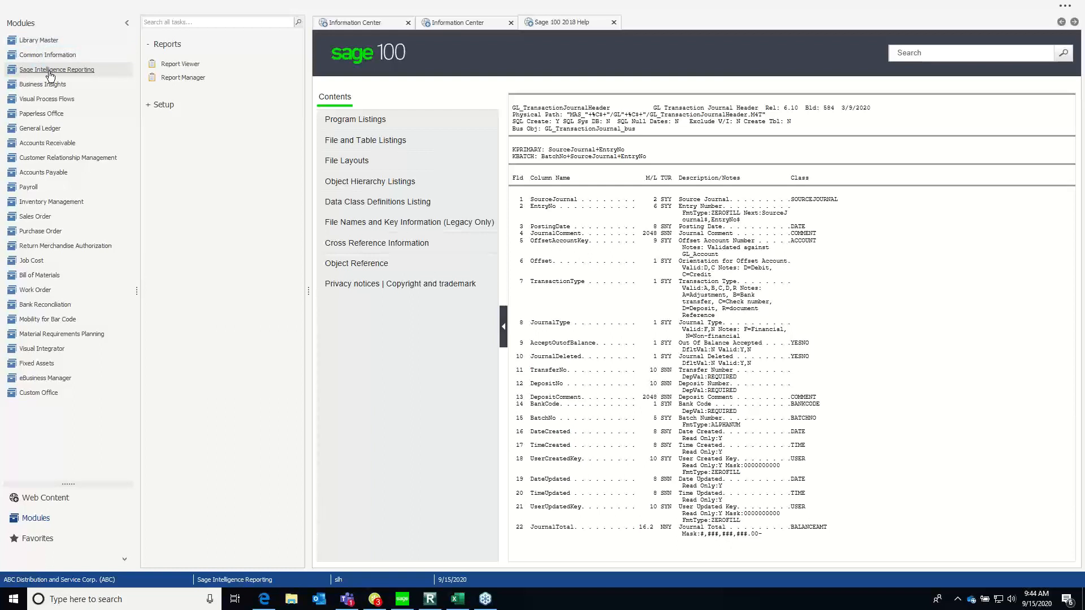
click(151, 106)
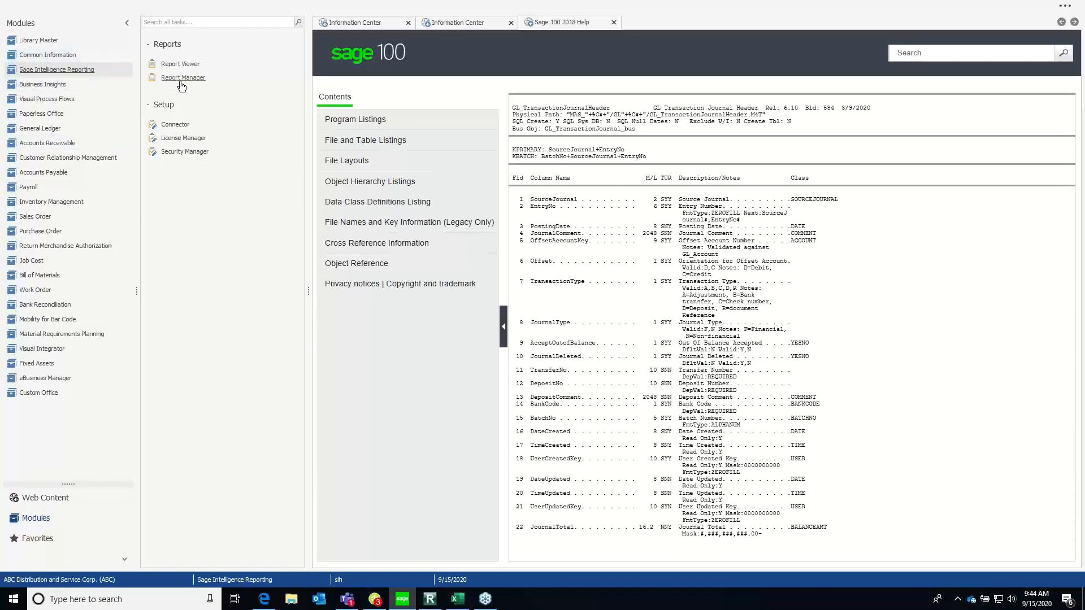
Open Report Viewer, look through the available reports down to the My Reports group, and close it
click(177, 63)
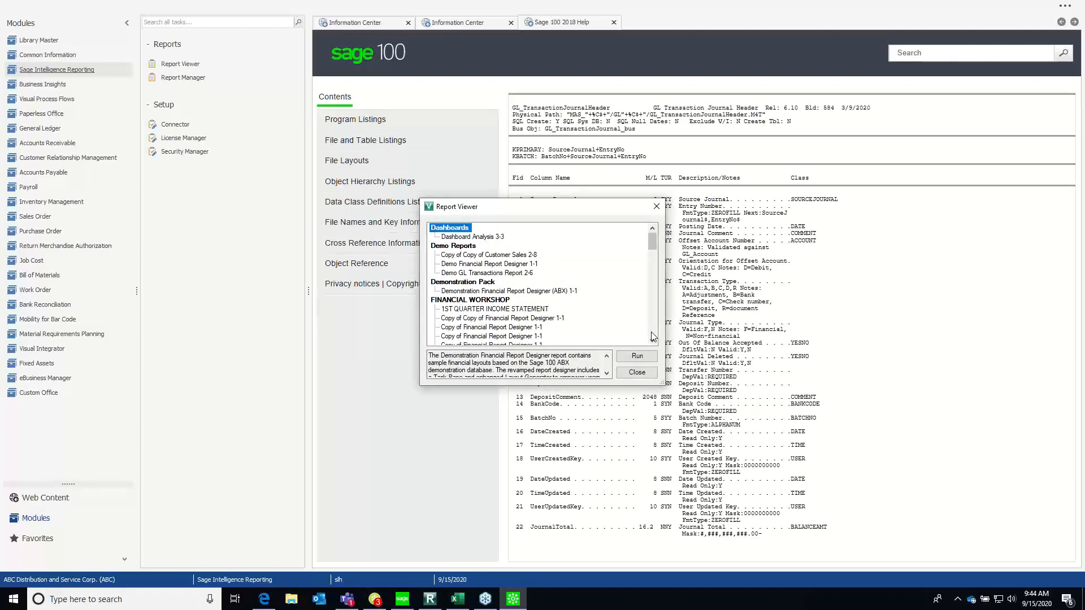
scroll(653, 333, down, 4)
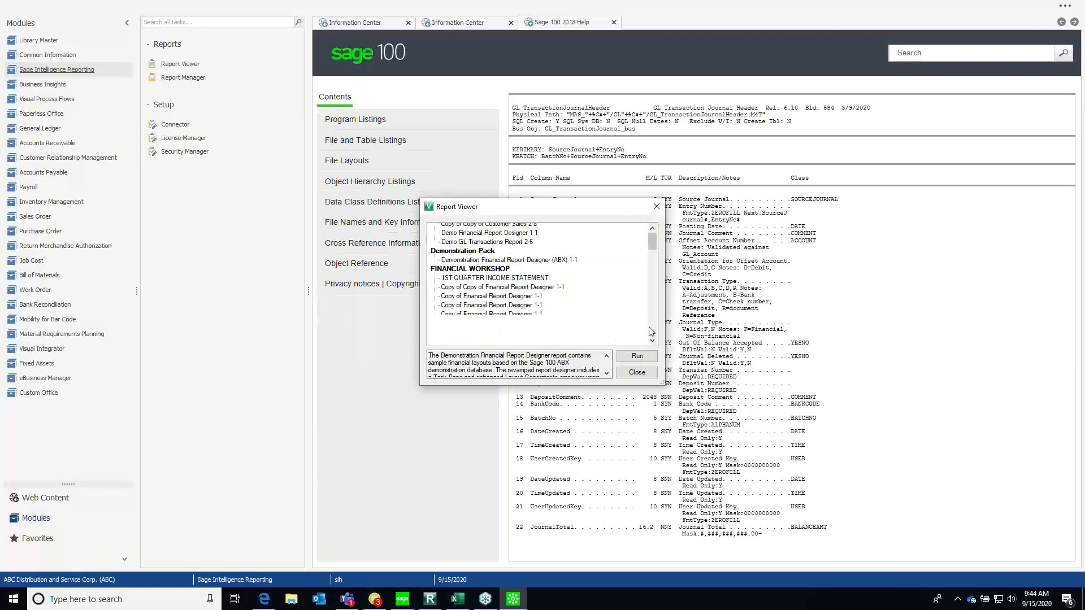
scroll(653, 332, down, 4)
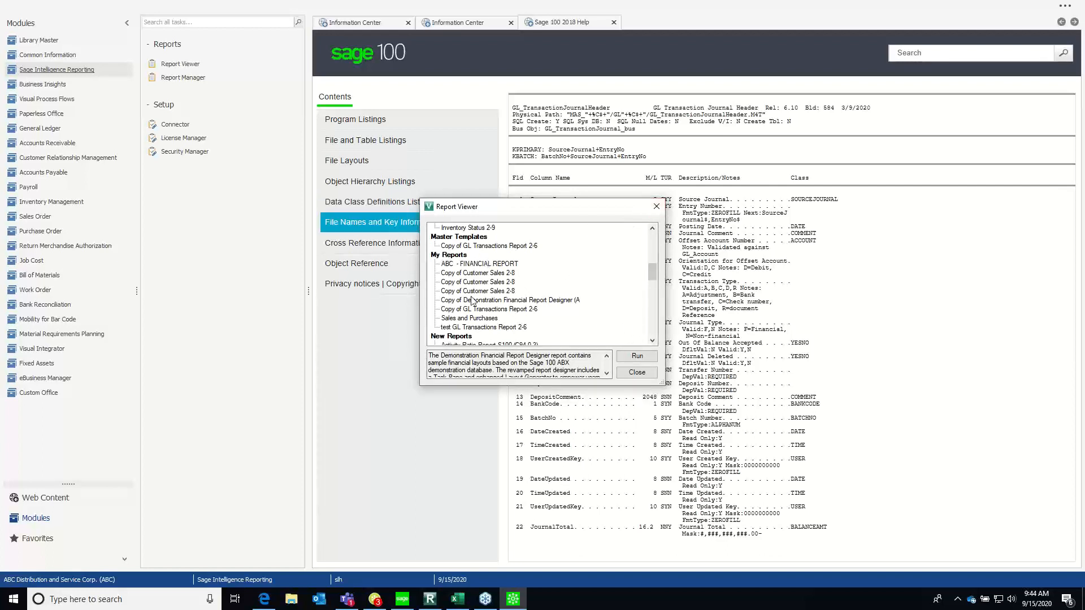
click(500, 300)
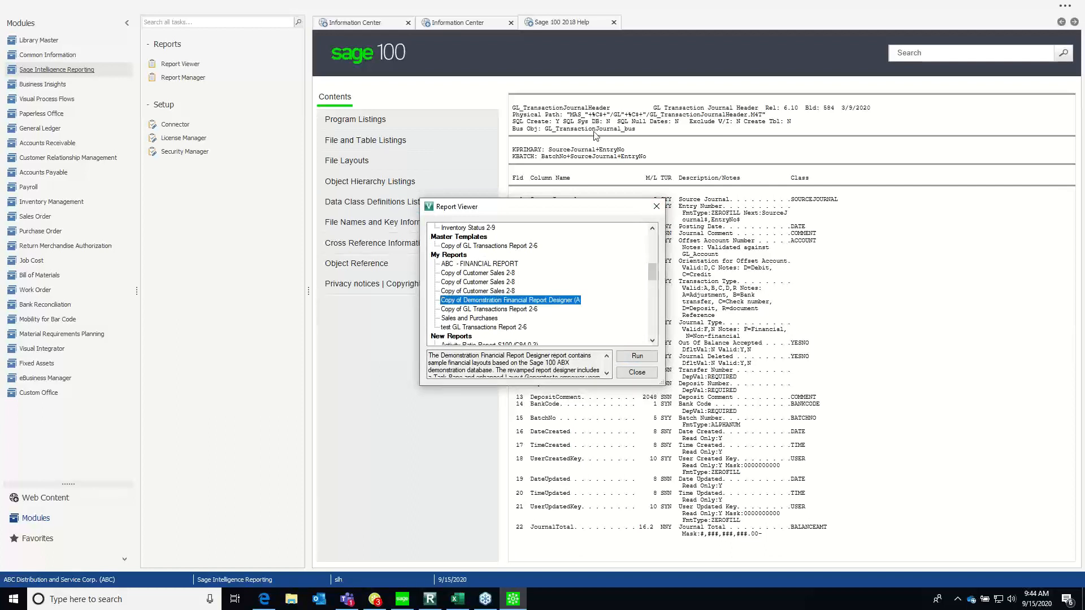
click(657, 207)
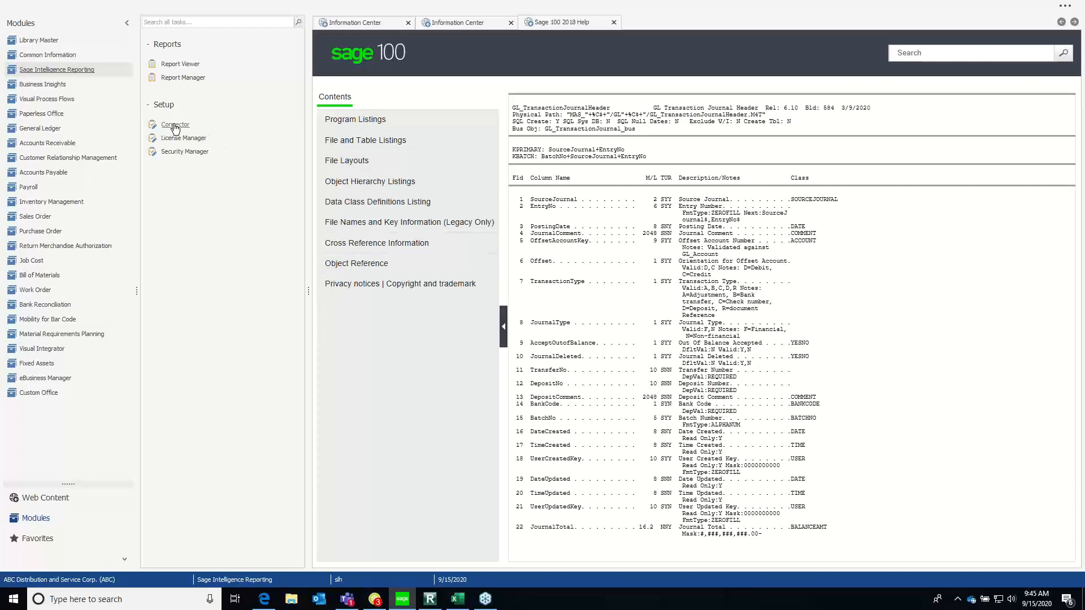
Open License Manager, review the account number, serial number, licence fields and registration option, and close it
click(185, 138)
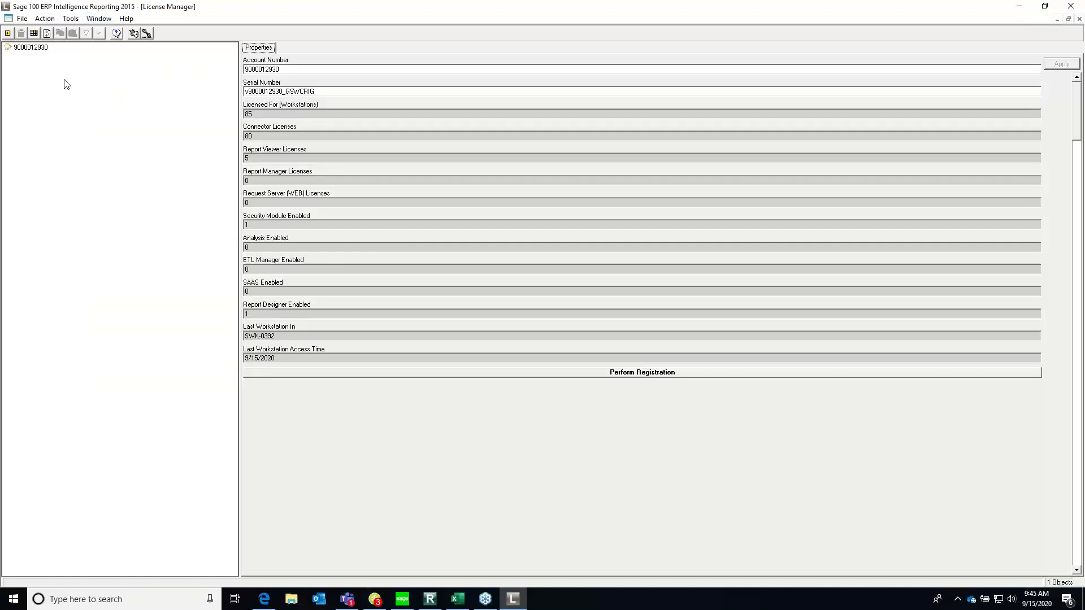
click(279, 69)
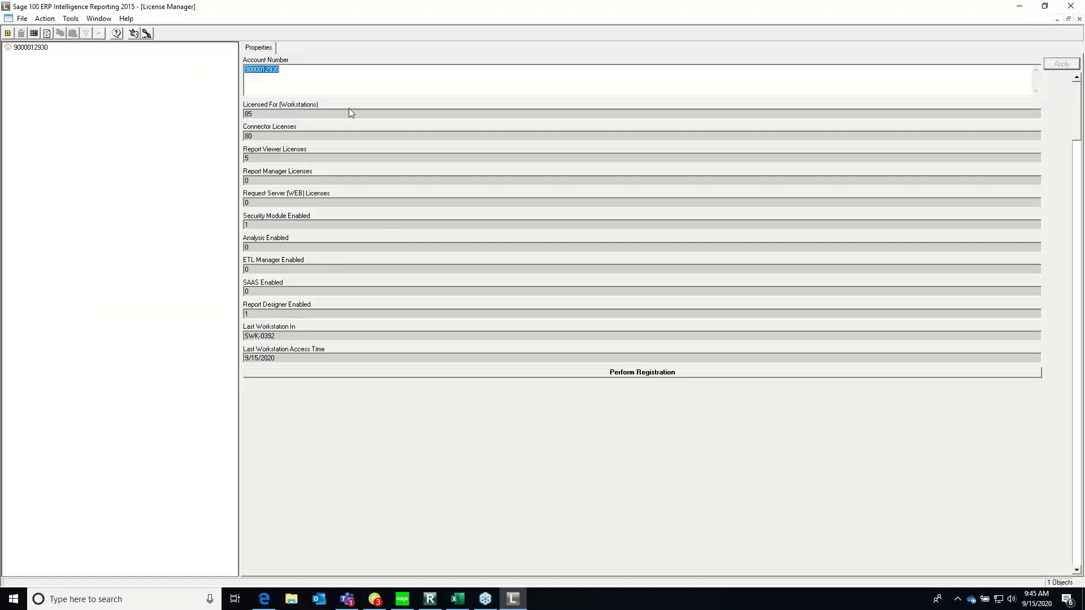
click(372, 77)
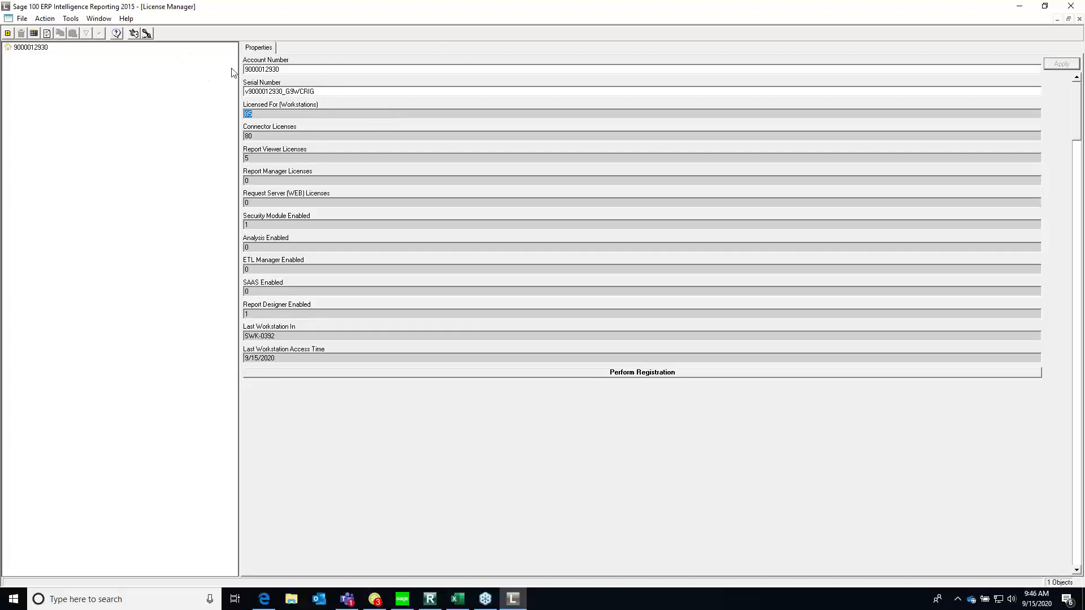
click(270, 92)
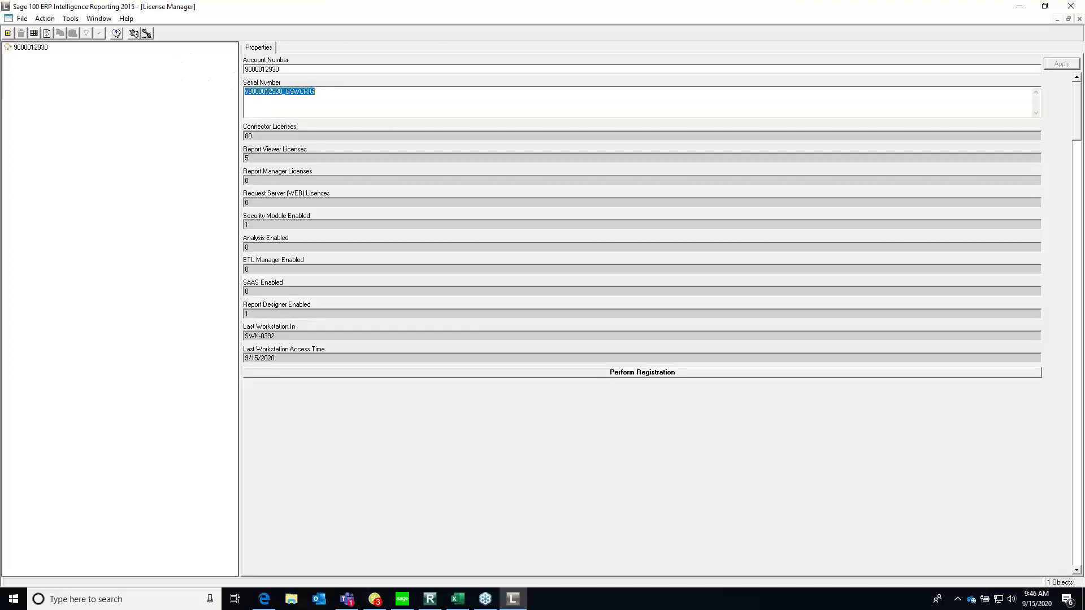
click(301, 69)
click(372, 136)
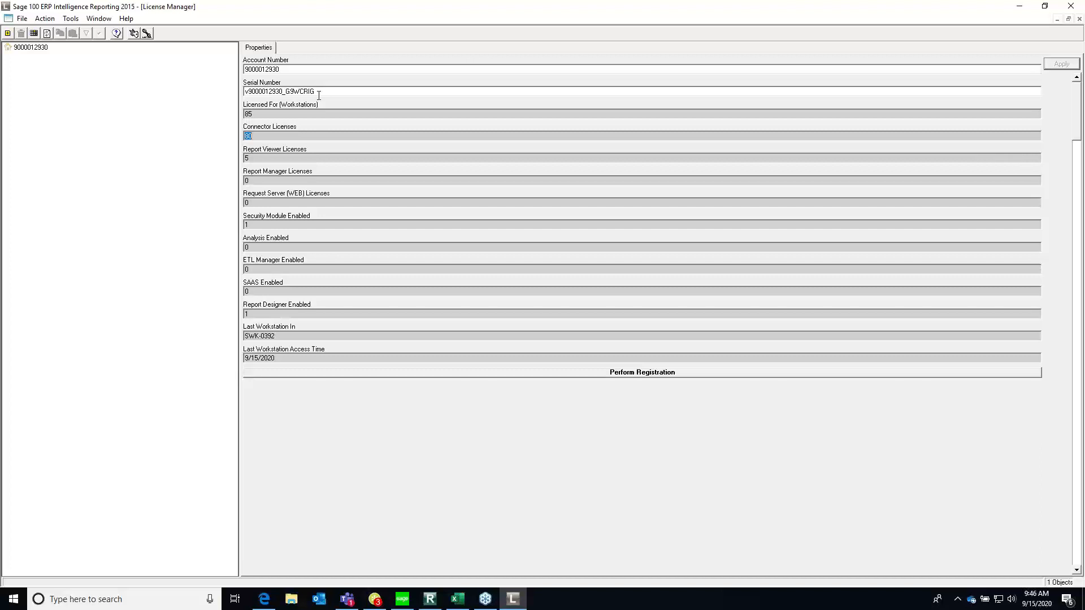
click(652, 376)
click(1076, 7)
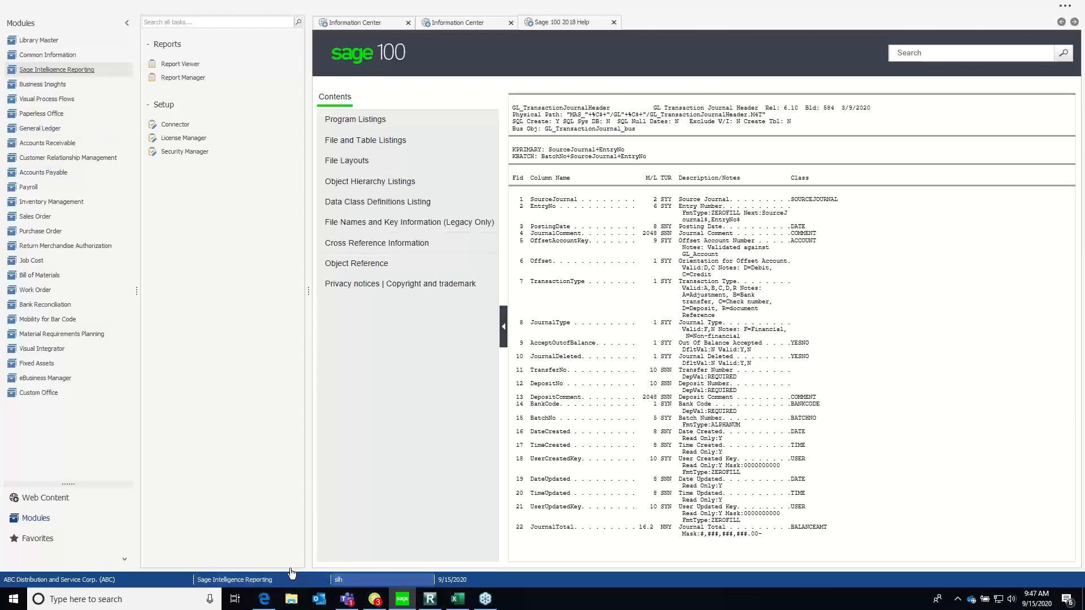
Switch to Report Manager and view the repository and auto-connect properties of the Home node
click(429, 598)
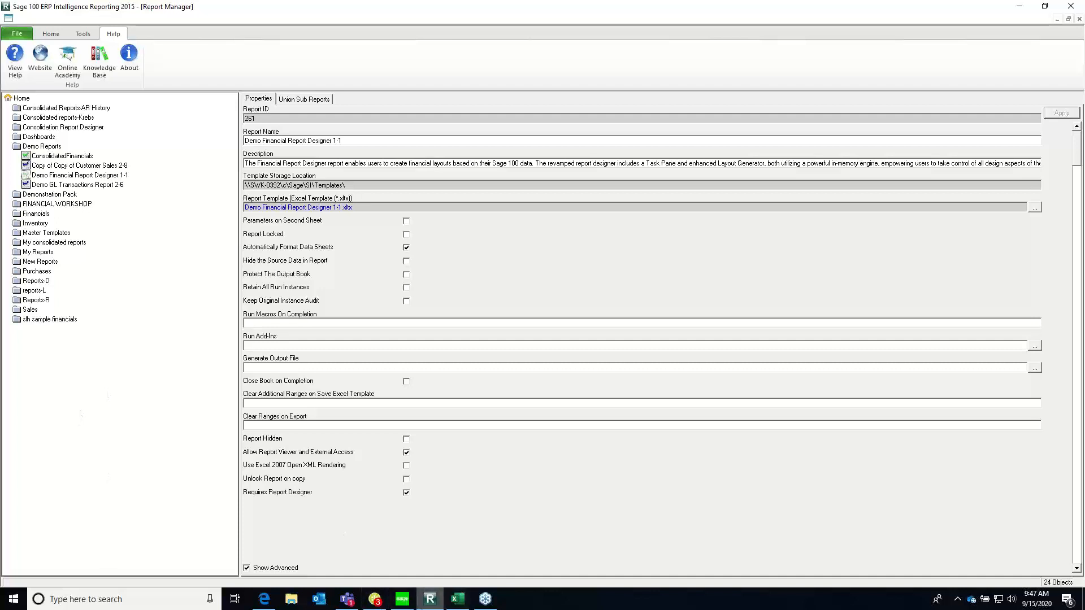
mouse_move(421, 602)
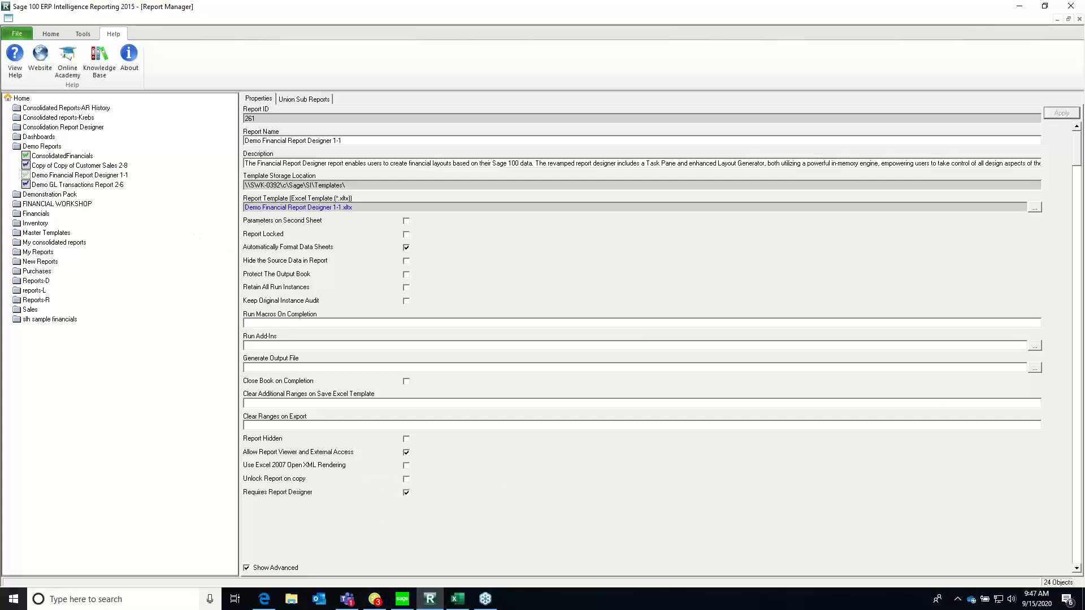
click(50, 34)
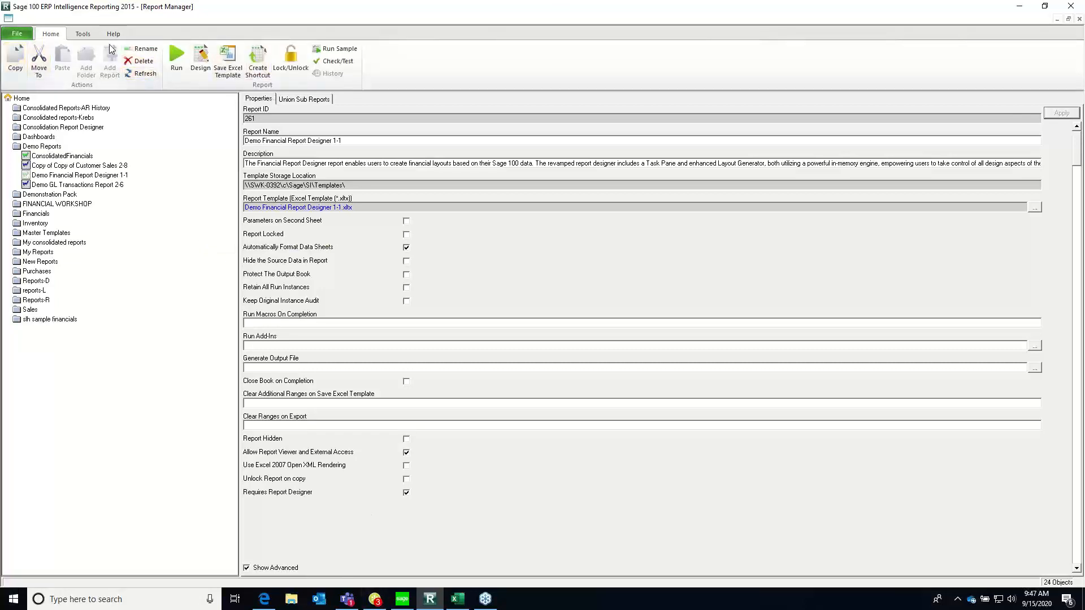
click(22, 99)
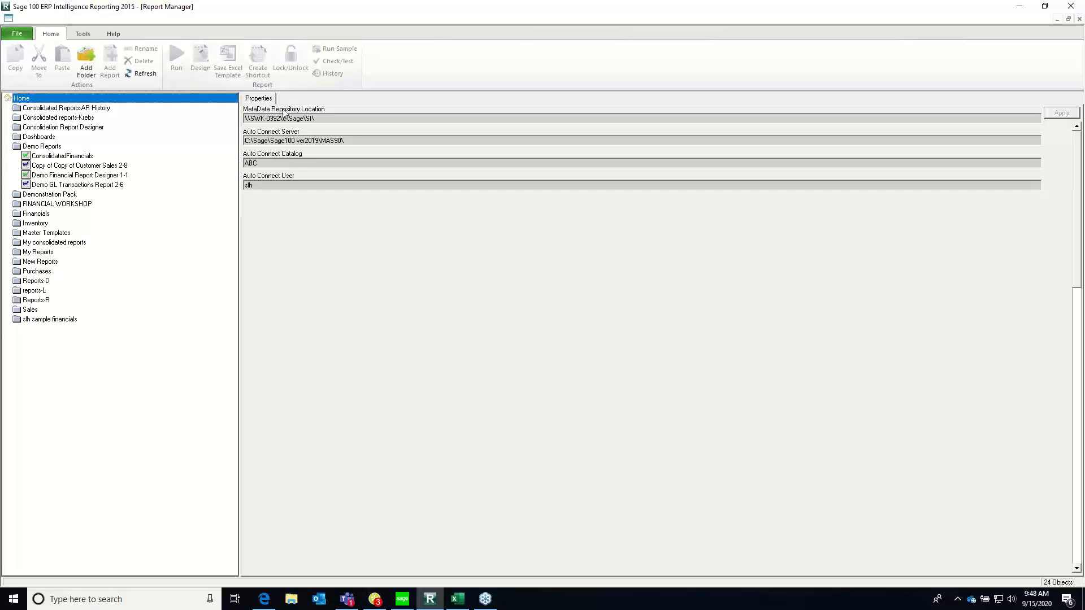
Switch to Sage 100, open the company selection to check the current company, and dismiss it unchanged
click(402, 599)
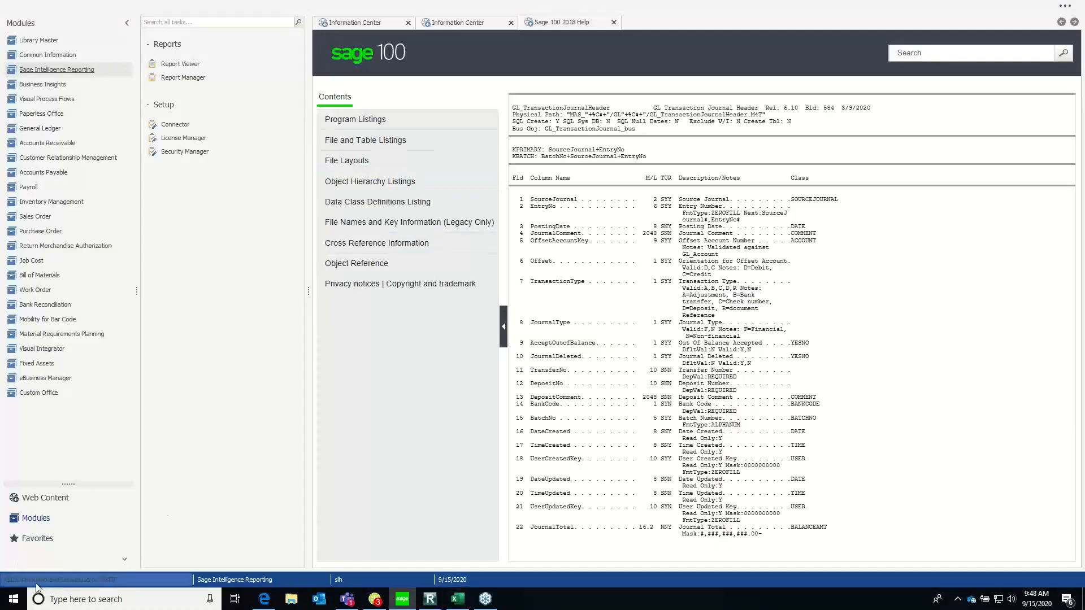
double_click(72, 582)
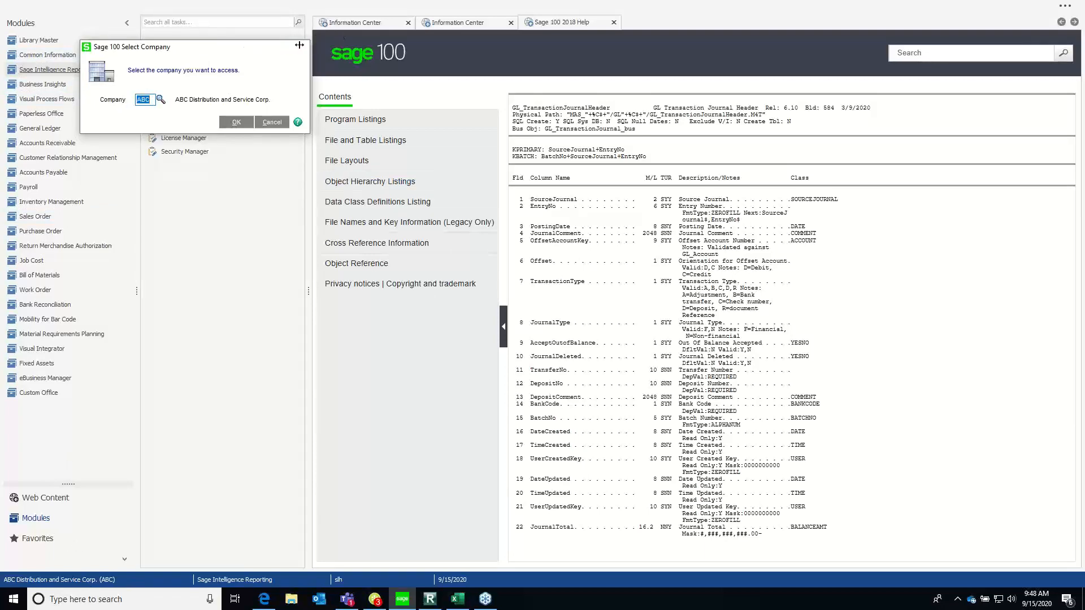
click(296, 47)
Return to Report Manager and look over the commands available for the Home node
click(429, 600)
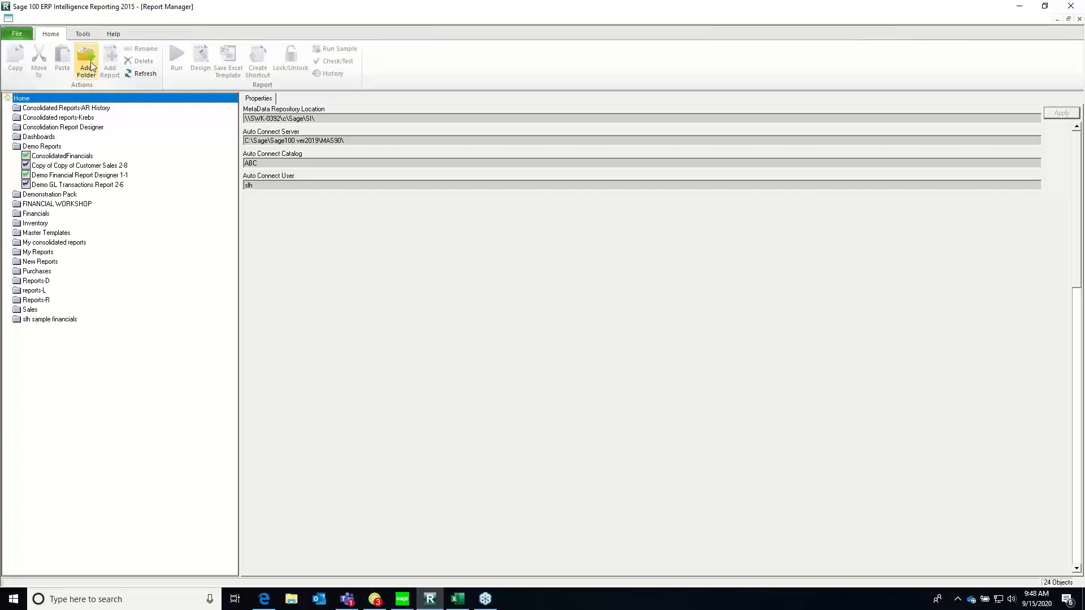
right_click(43, 100)
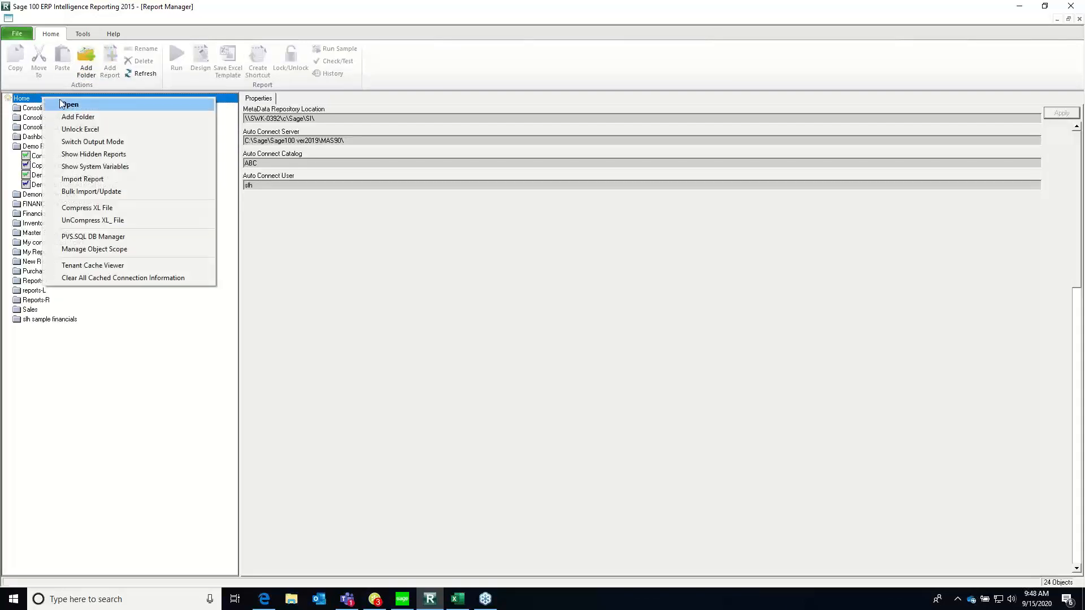
click(149, 358)
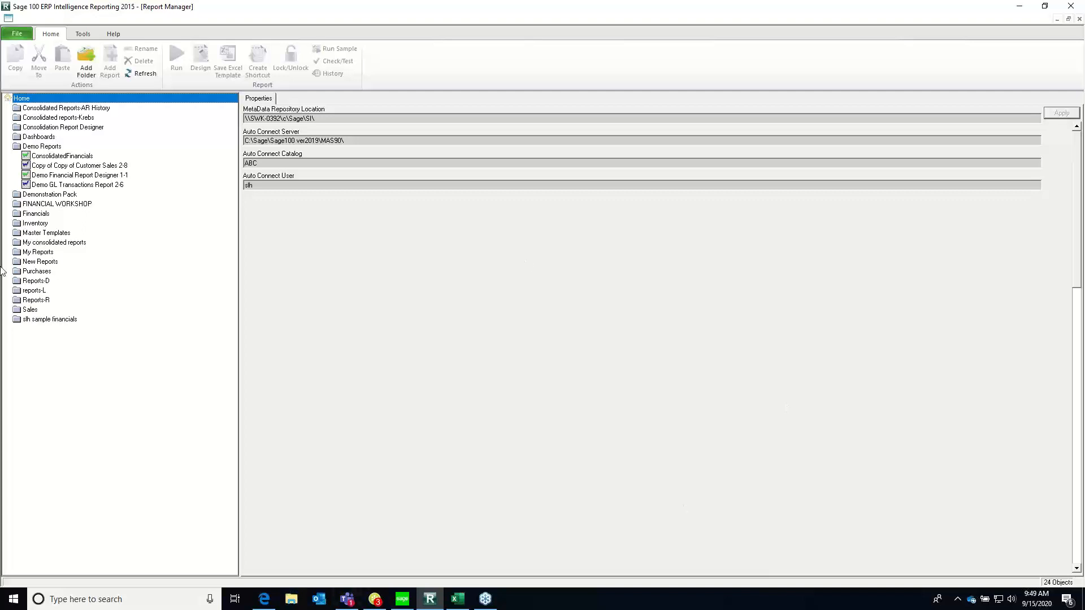
Expand the Financials folder and examine the locked Financial Report Designer 1-1 report and its available commands
click(25, 147)
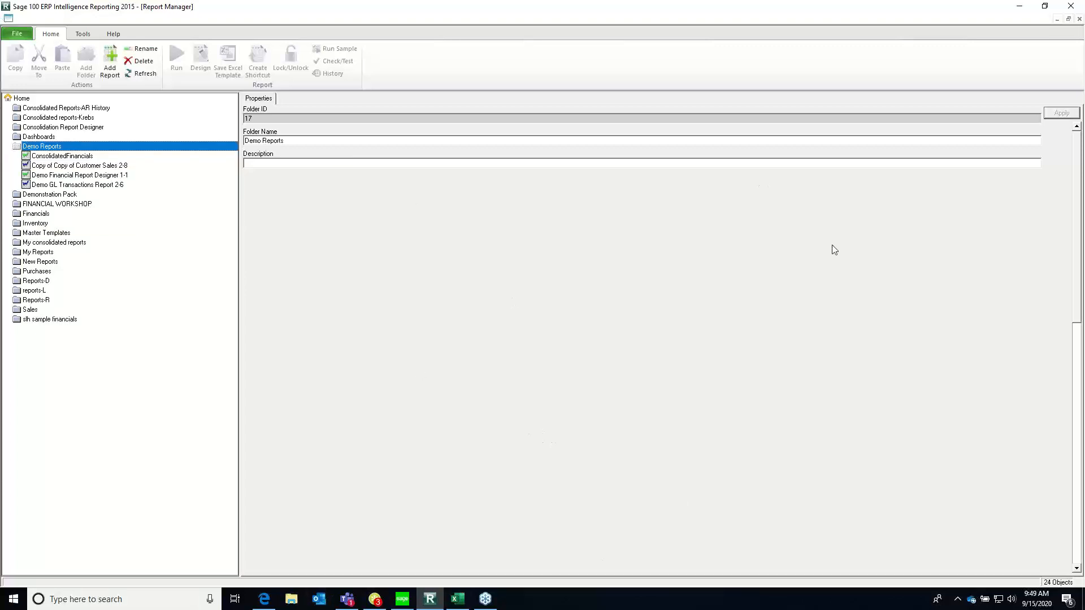
click(18, 215)
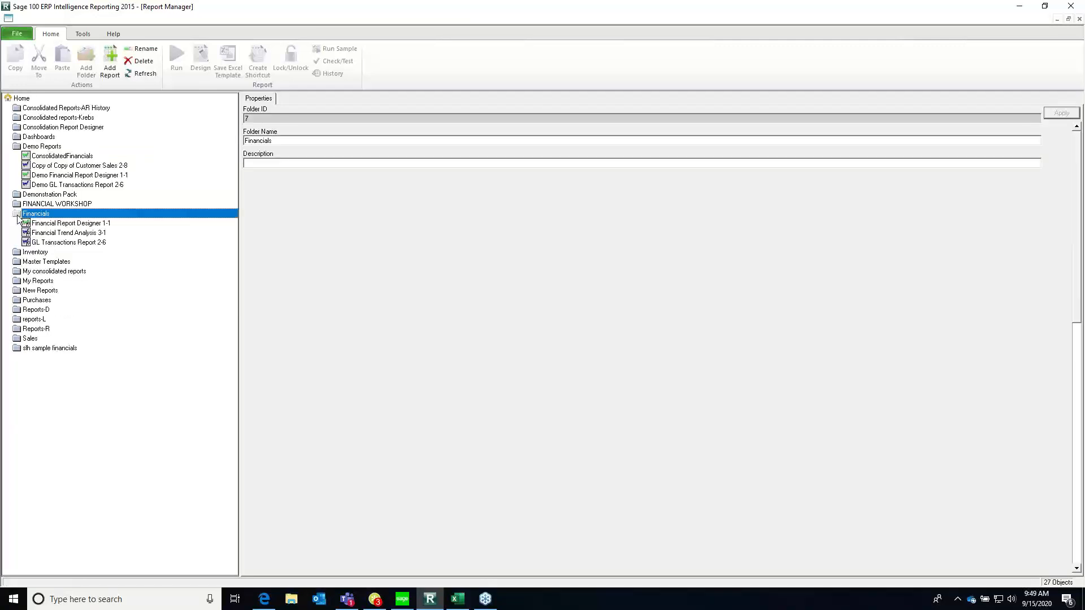
click(72, 224)
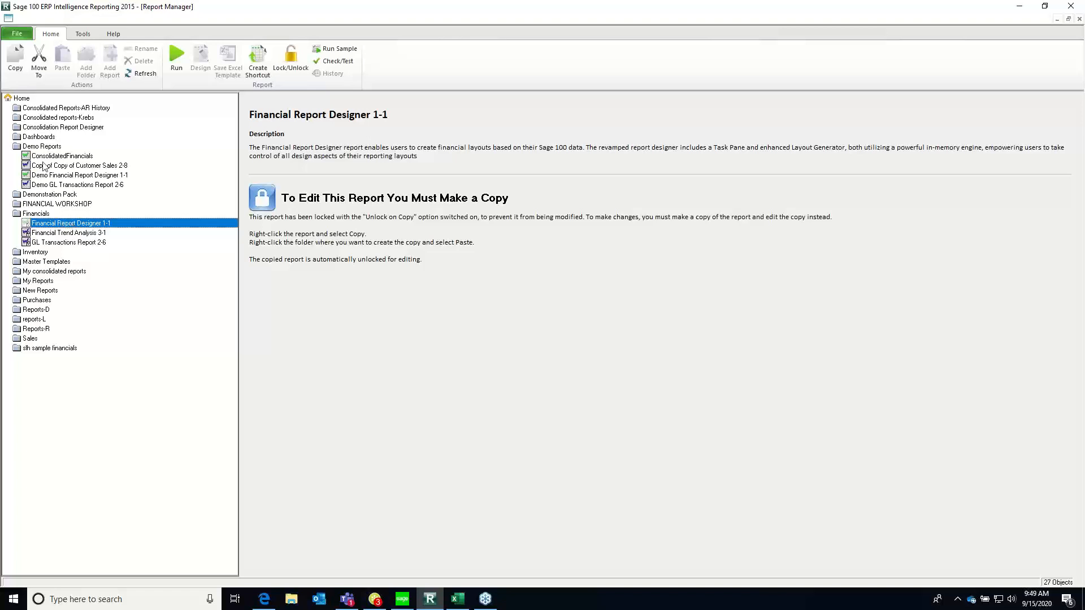
right_click(60, 223)
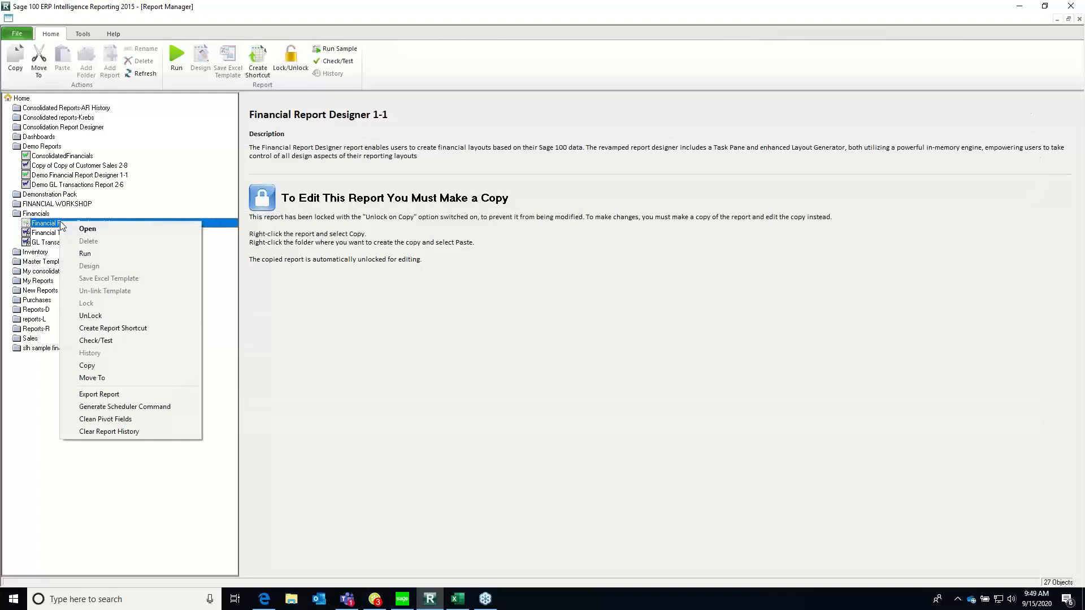
click(485, 412)
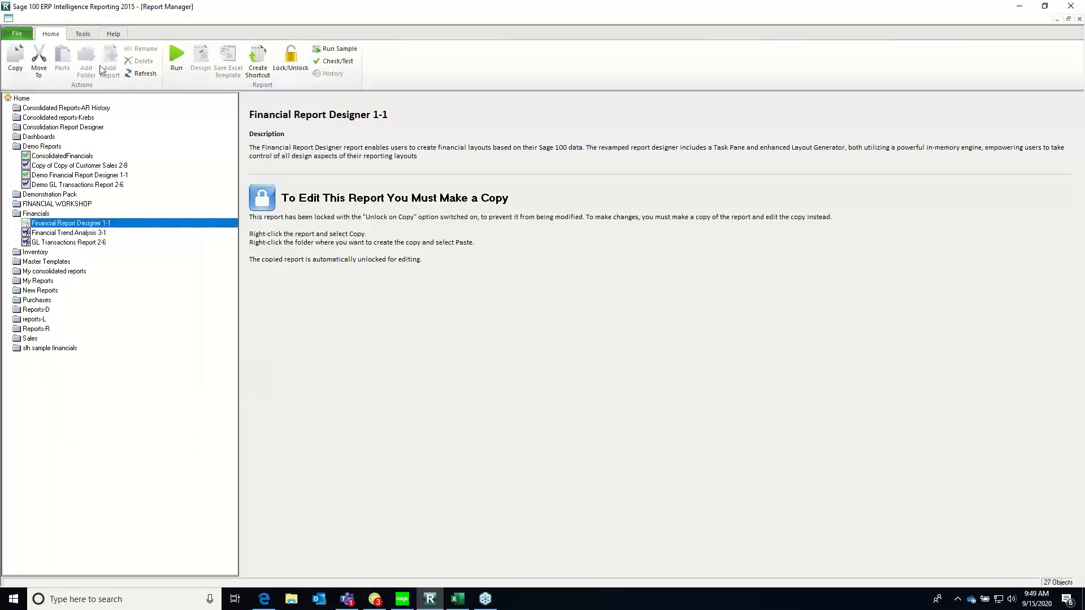
Copy the Financial Report Designer 1-1 report into the Demo Reports folder, replacing "Copy of" with "demo2" in its template file name
click(40, 223)
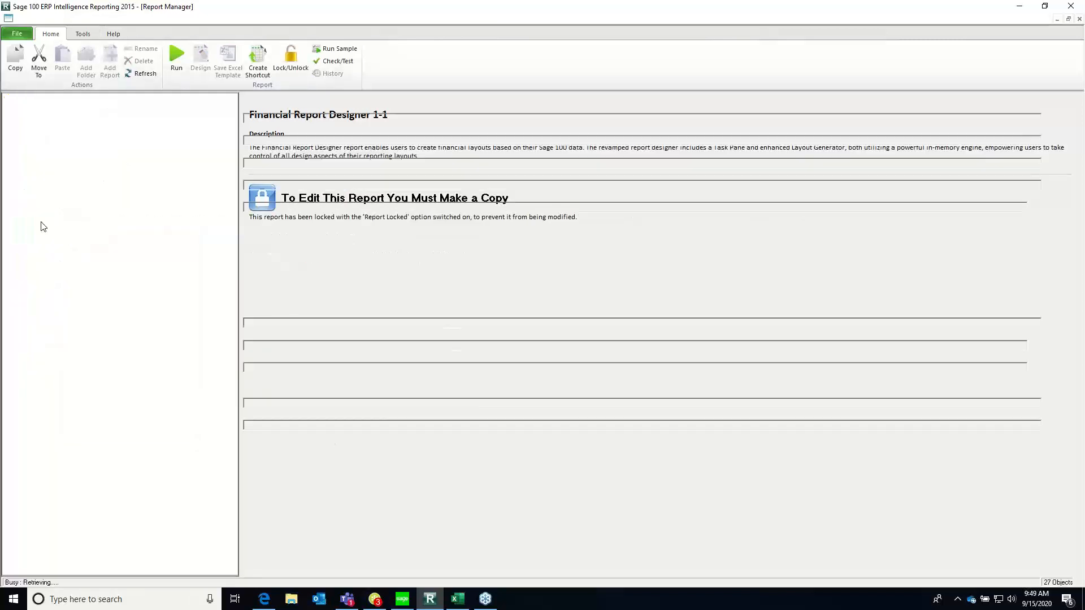
click(20, 59)
click(37, 147)
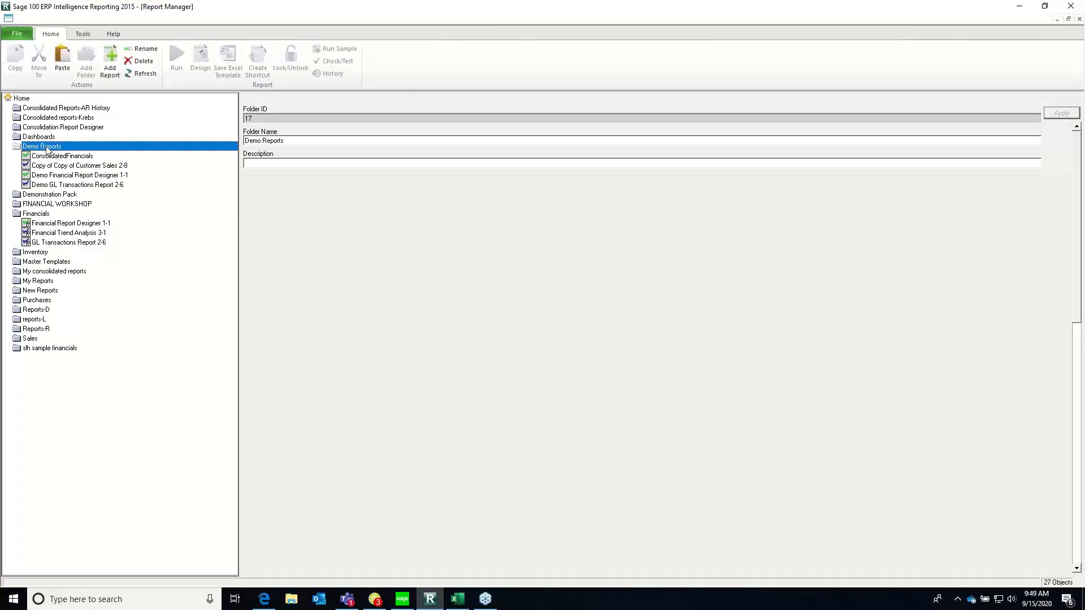
right_click(47, 149)
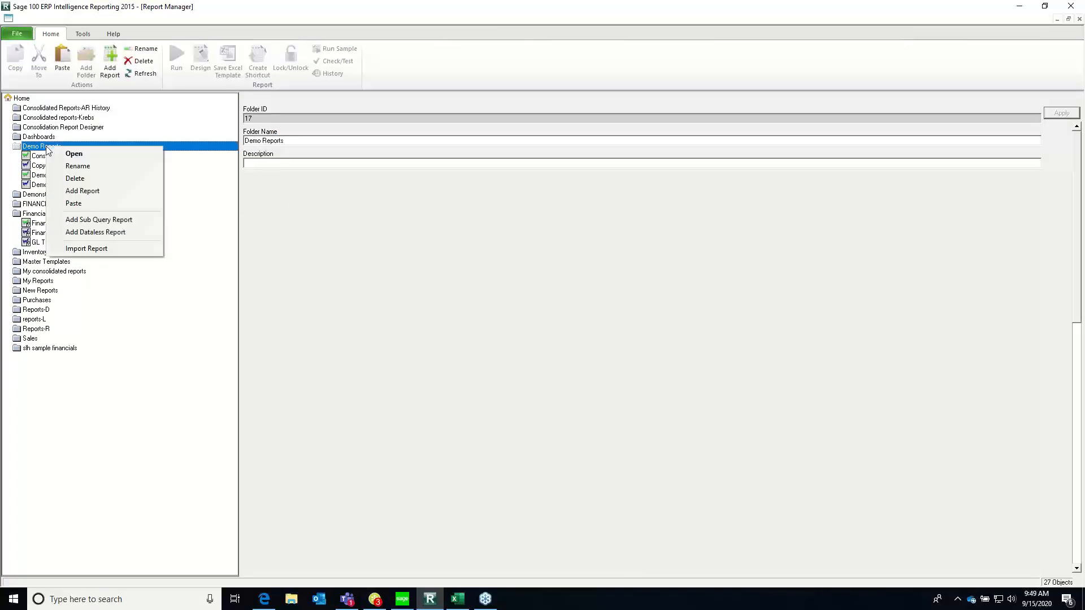
click(87, 205)
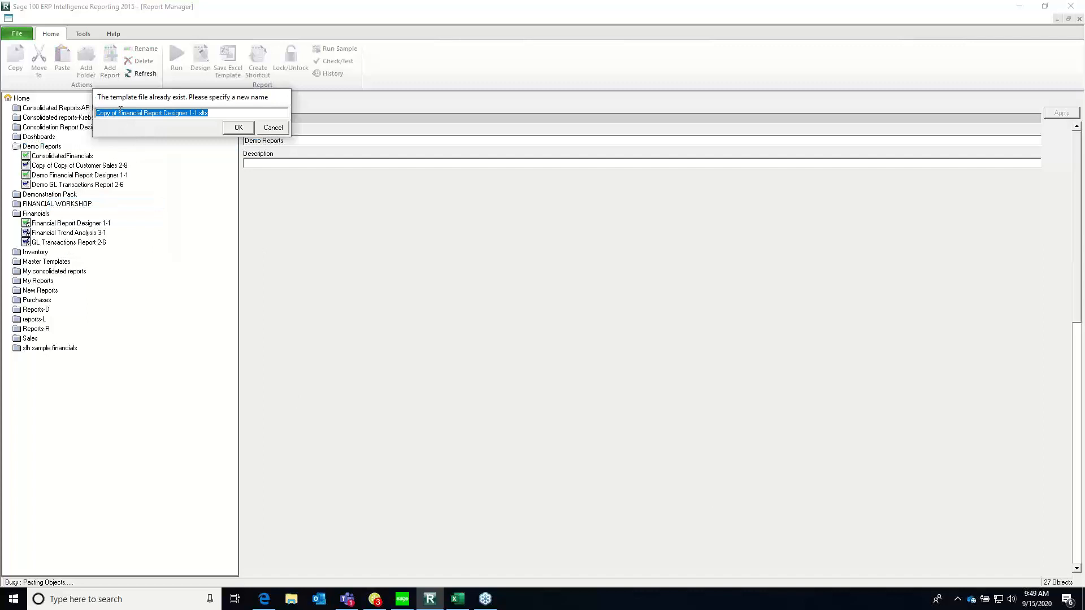
drag(119, 114, 64, 104)
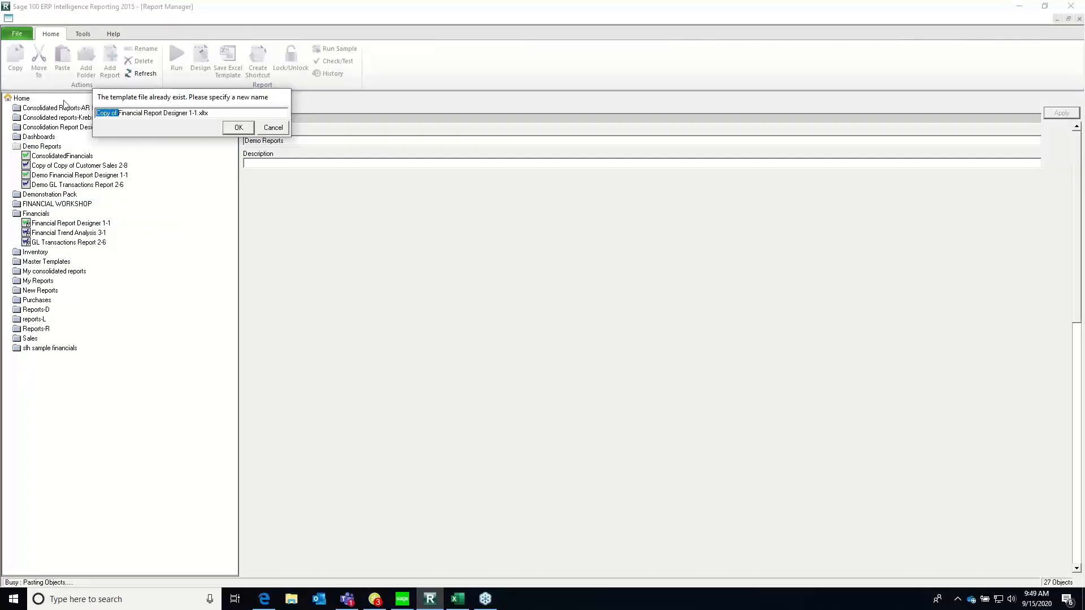
text(demo2)
key(Return)
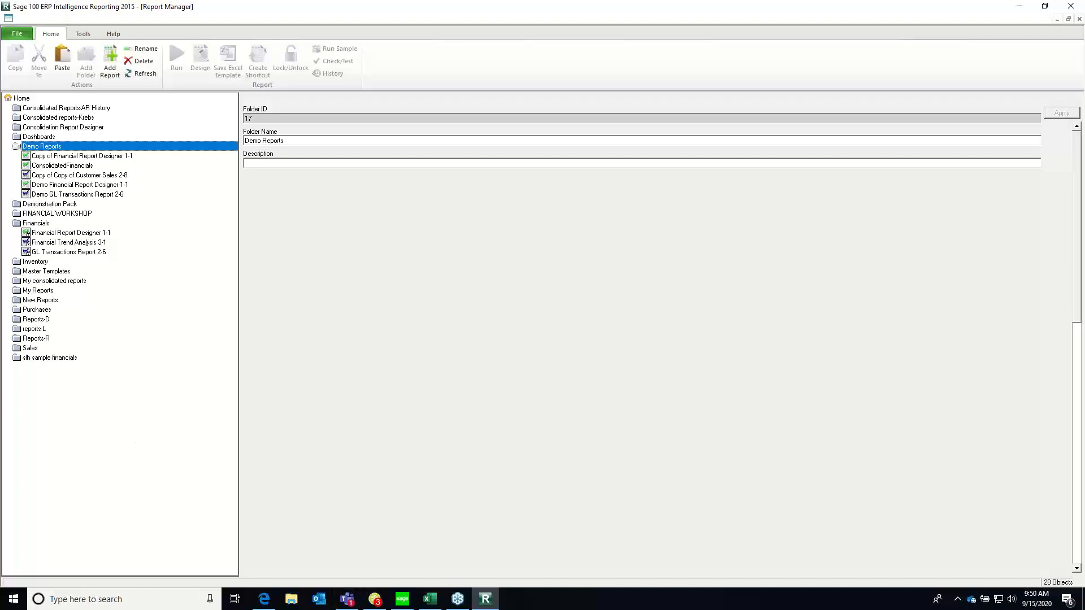
Rename the copied report to Demo2 Financial Report Designer, assigning a new template name and deleting the old template if unused
click(50, 157)
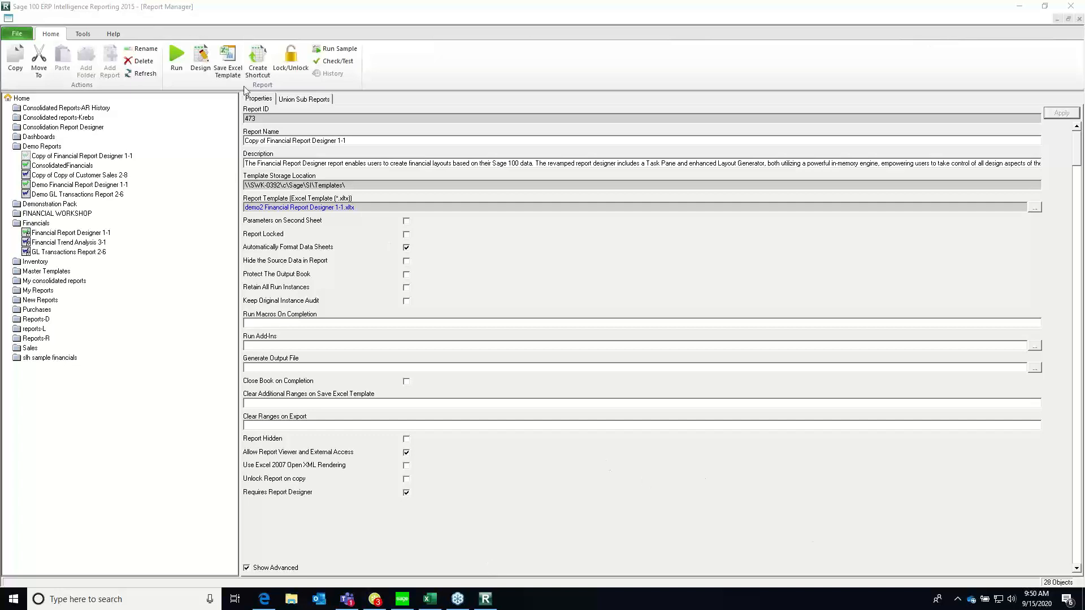
click(262, 139)
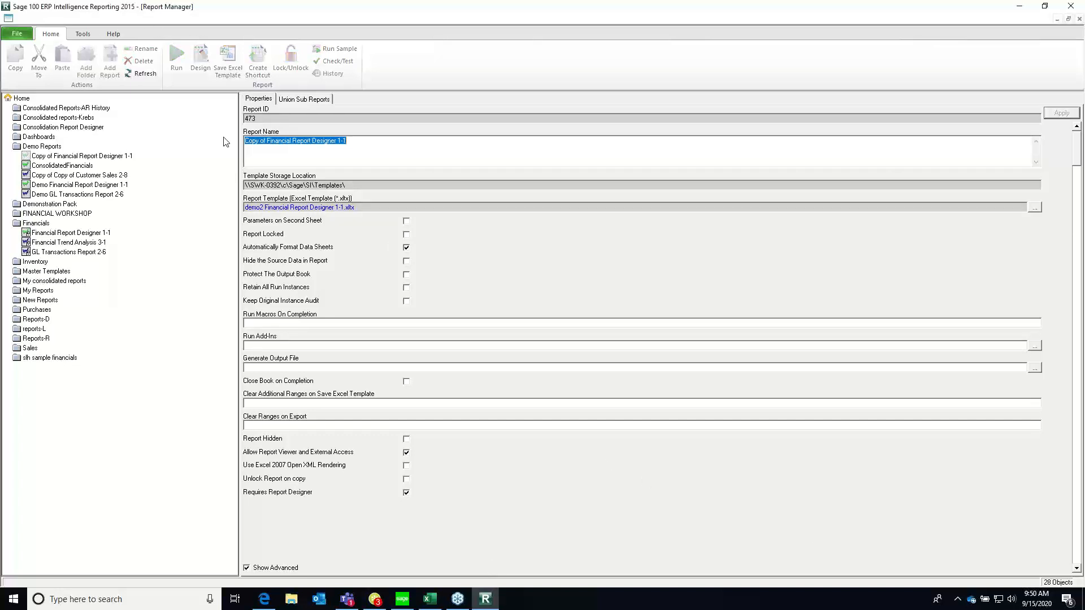
text(Demo2)
click(1050, 117)
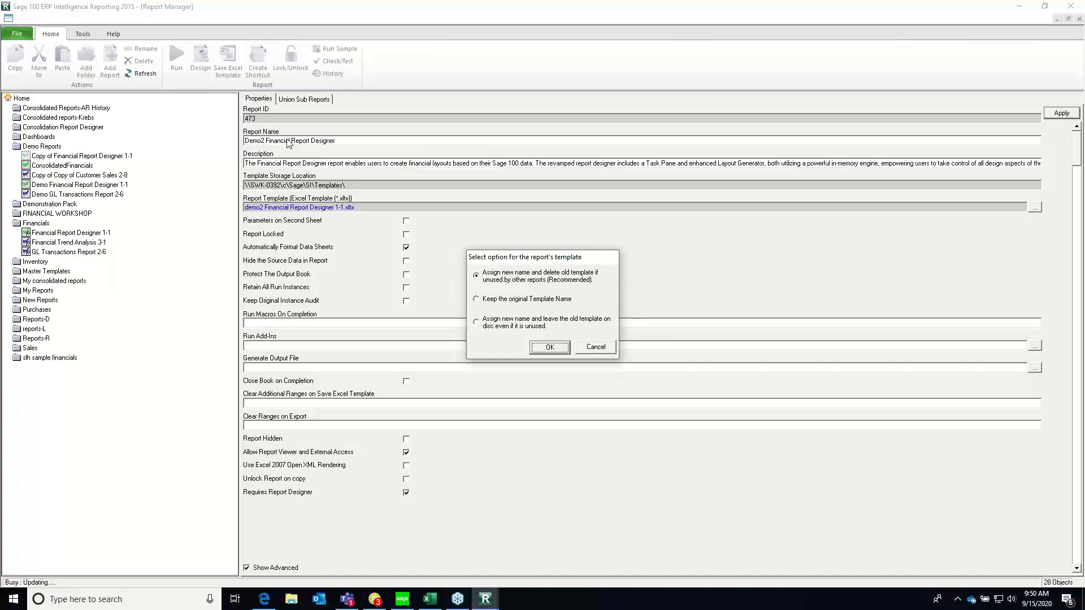
click(545, 348)
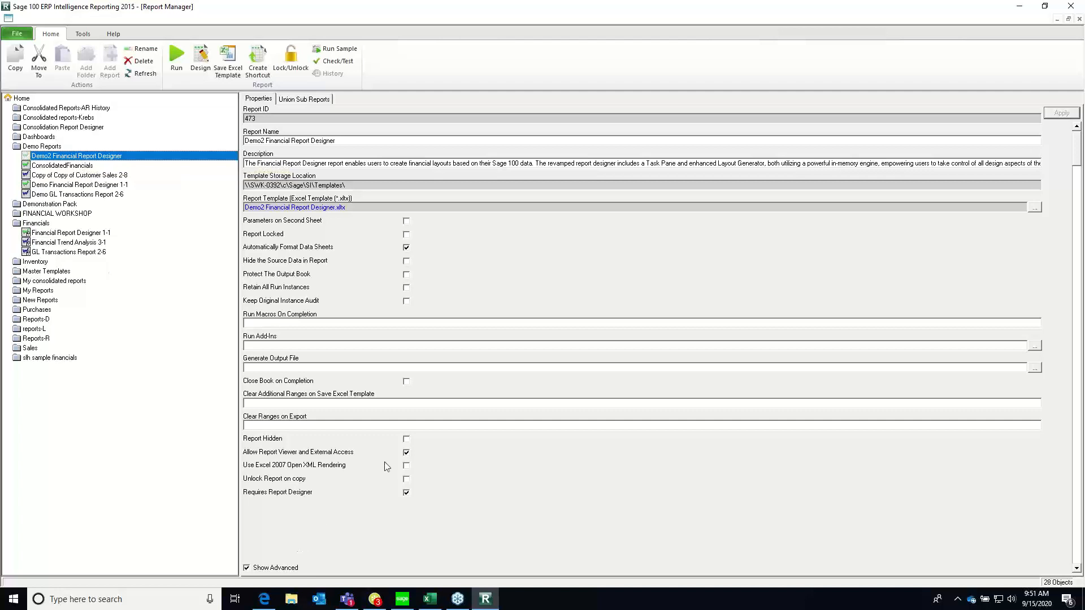
Hide and reshow the Demo2 report's advanced properties, clear Allow Report Viewer and External Access, and leave for the Demo Financial Report Designer 1-1 report
click(246, 568)
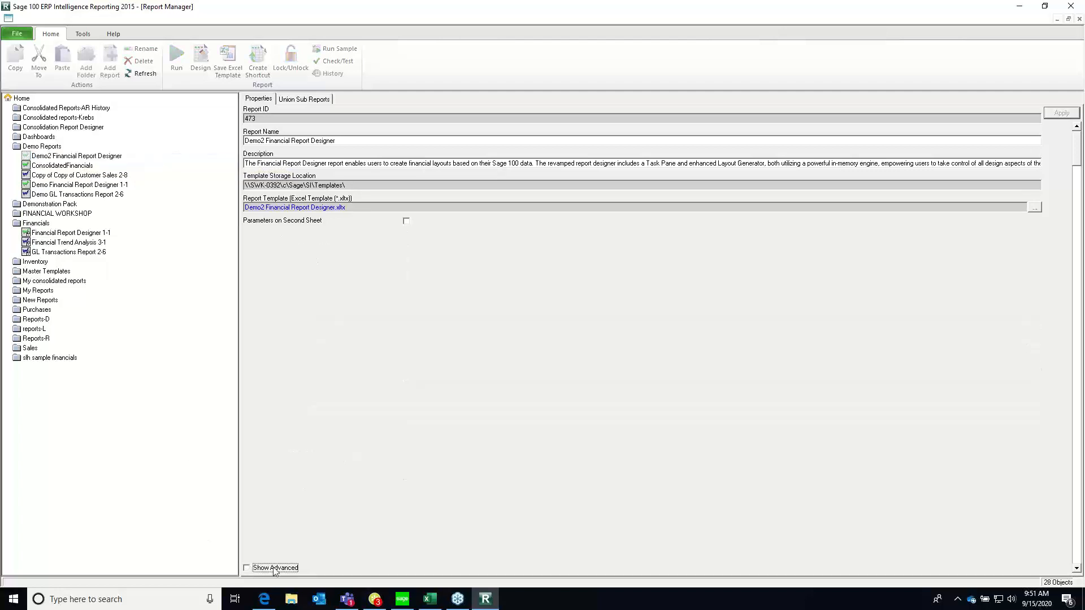
click(246, 568)
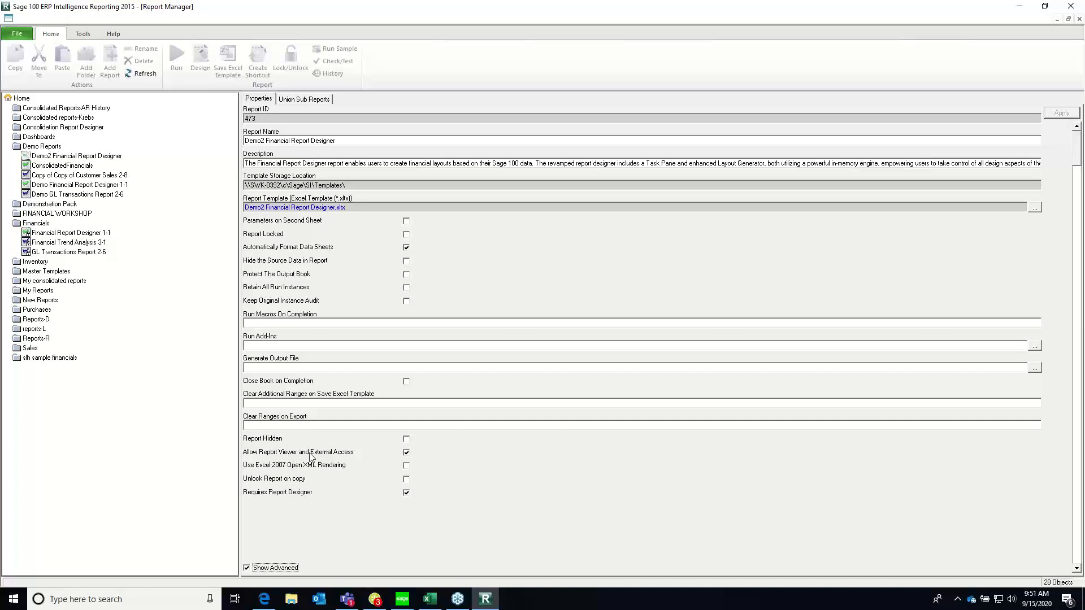
click(406, 452)
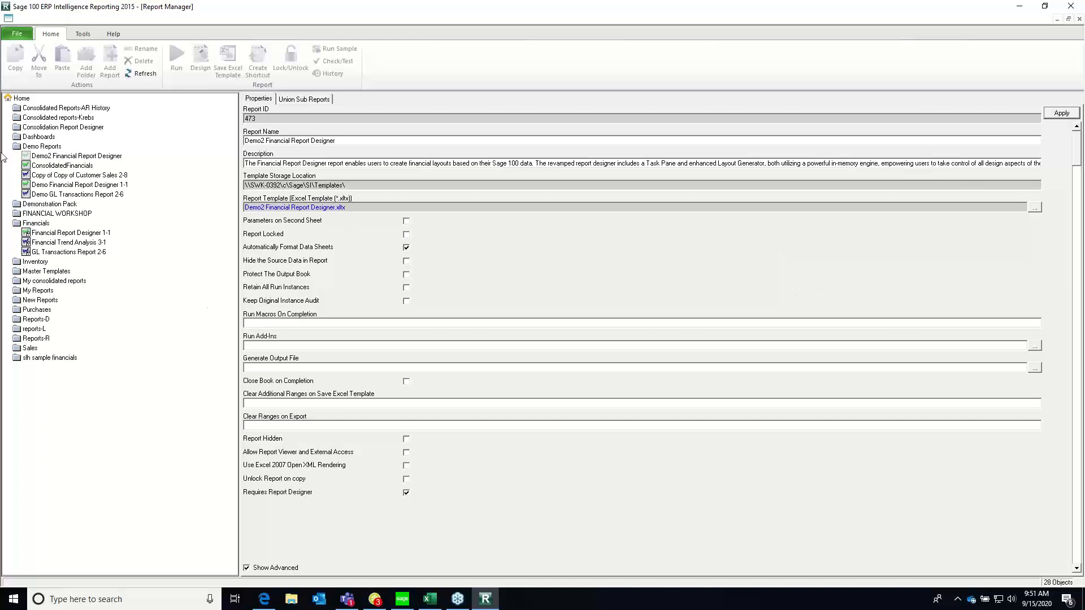
click(79, 186)
click(589, 338)
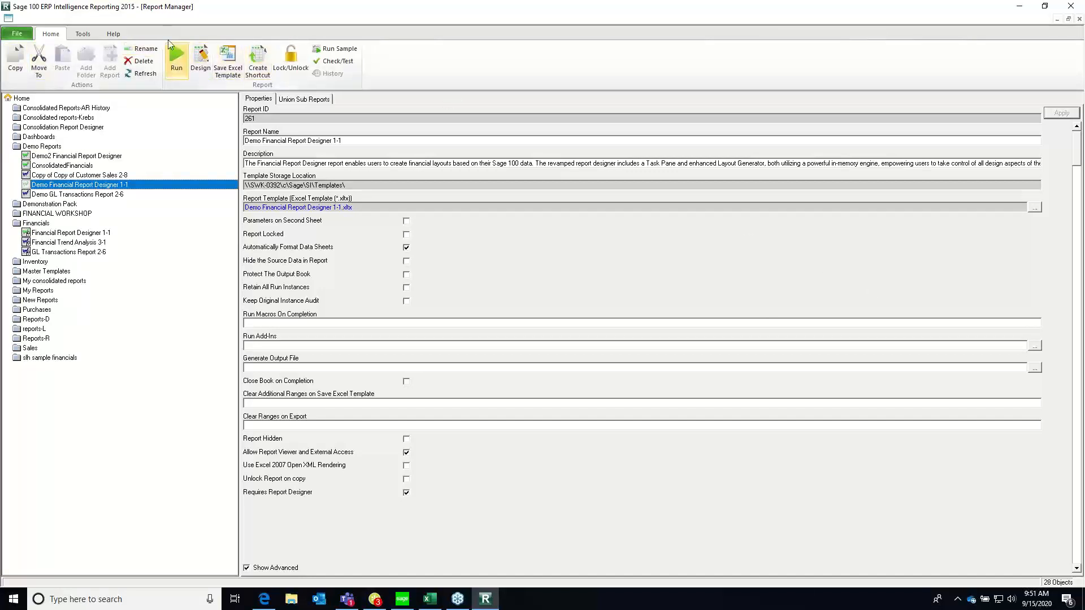
Start running the Demo Financial Report Designer 1-1 report and cancel its running task
click(118, 187)
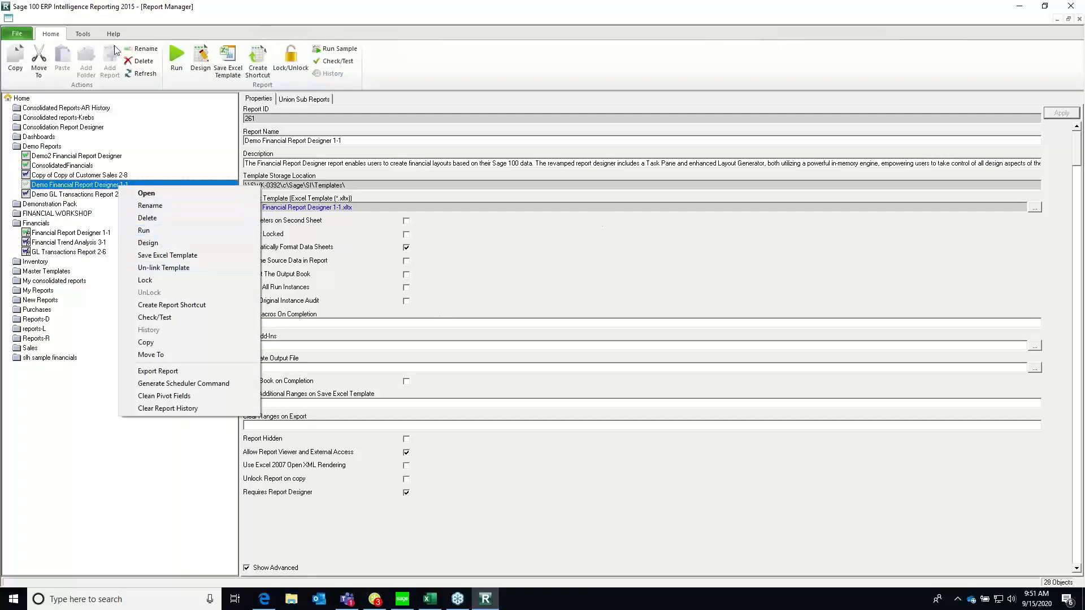
click(178, 54)
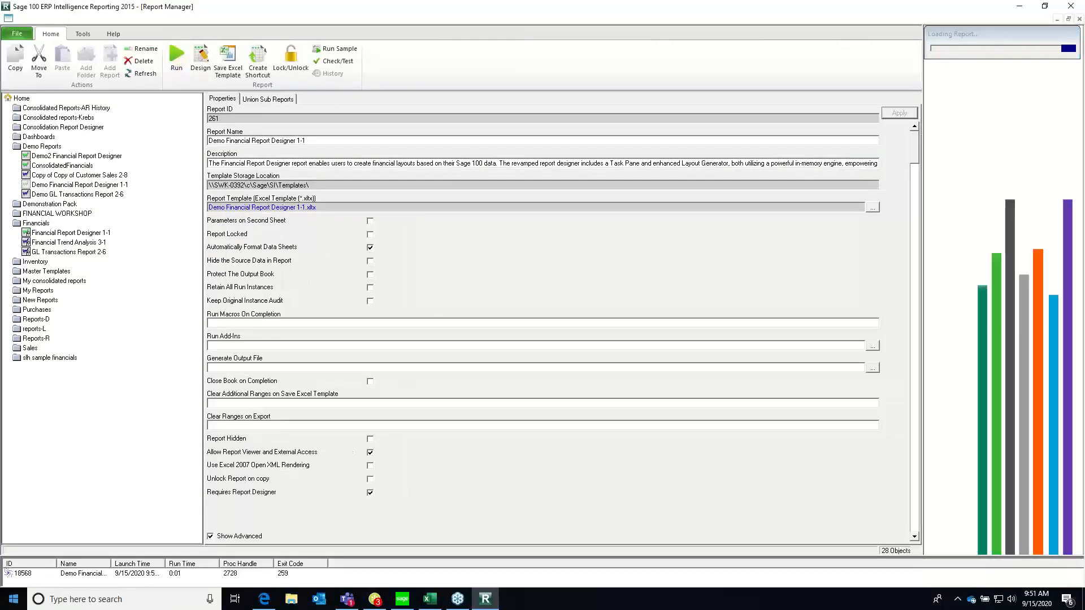
right_click(14, 573)
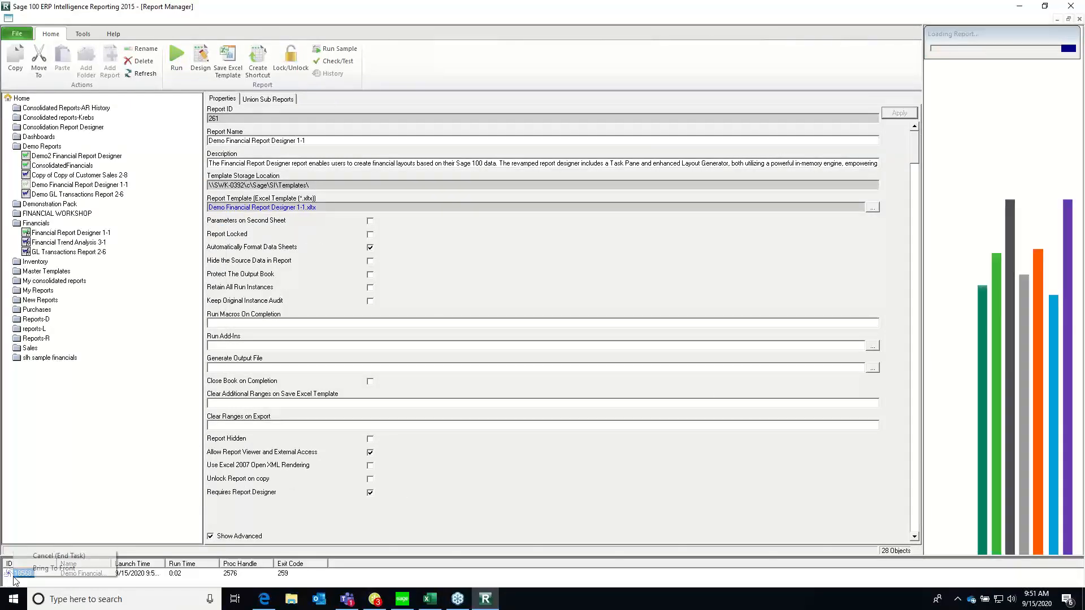
click(51, 556)
click(572, 338)
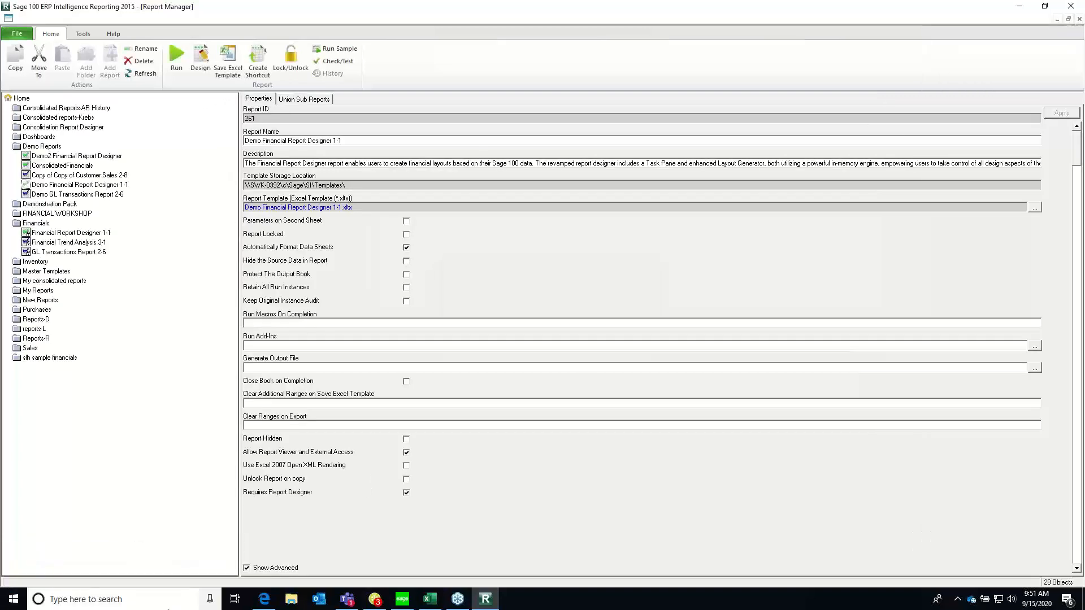
Switch to the Demo Financial Report Designer 1-11 workbook in Excel and view its Home sheet
click(429, 600)
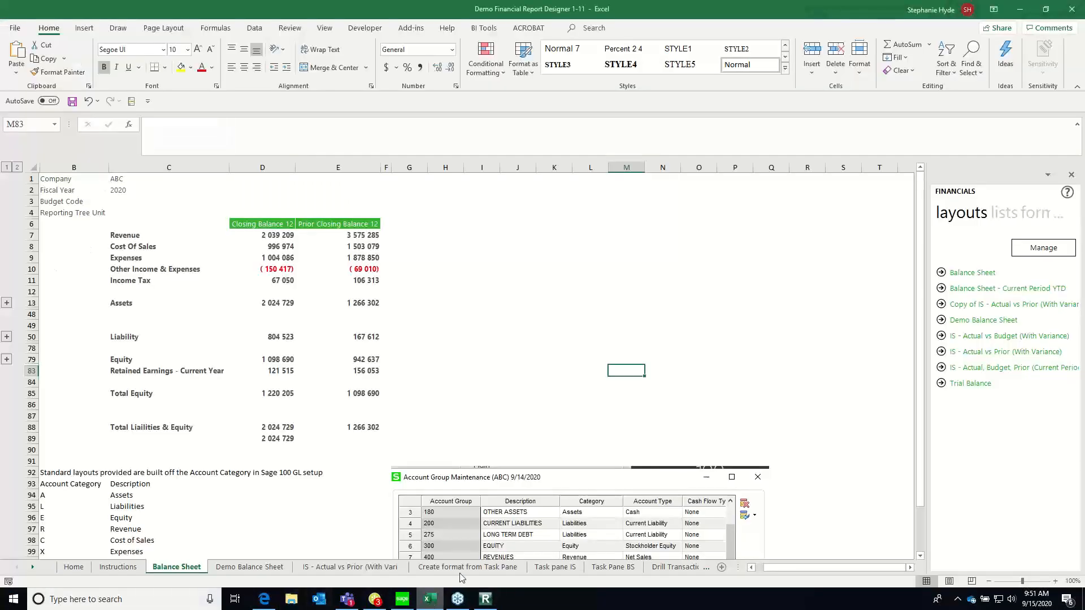
click(82, 565)
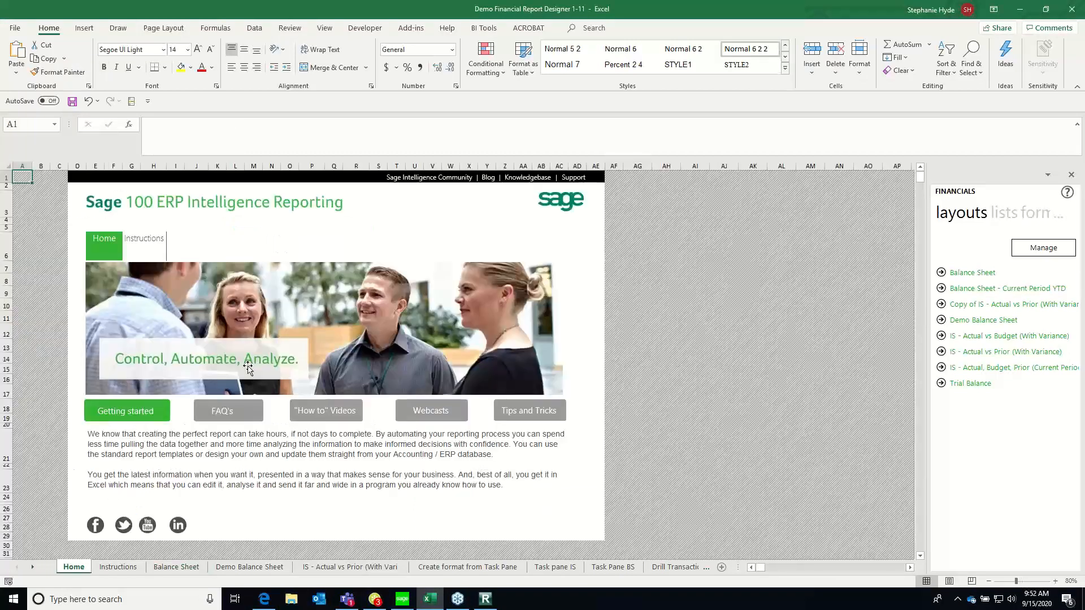
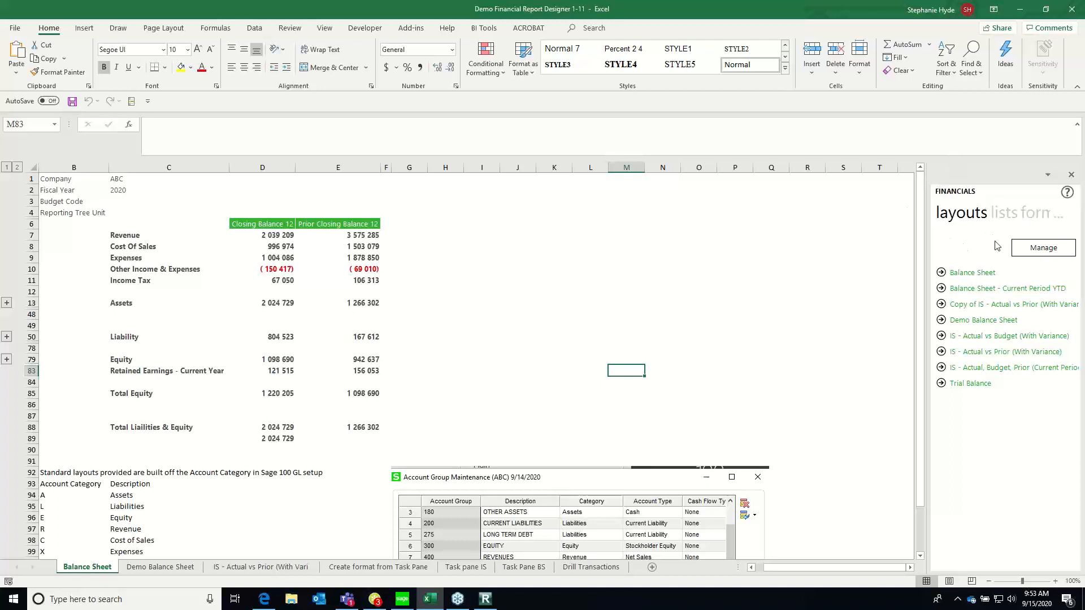
Generate the standard Balance Sheet layout, acknowledge its completion, and set the new sheet's fiscal year to 2020
click(978, 275)
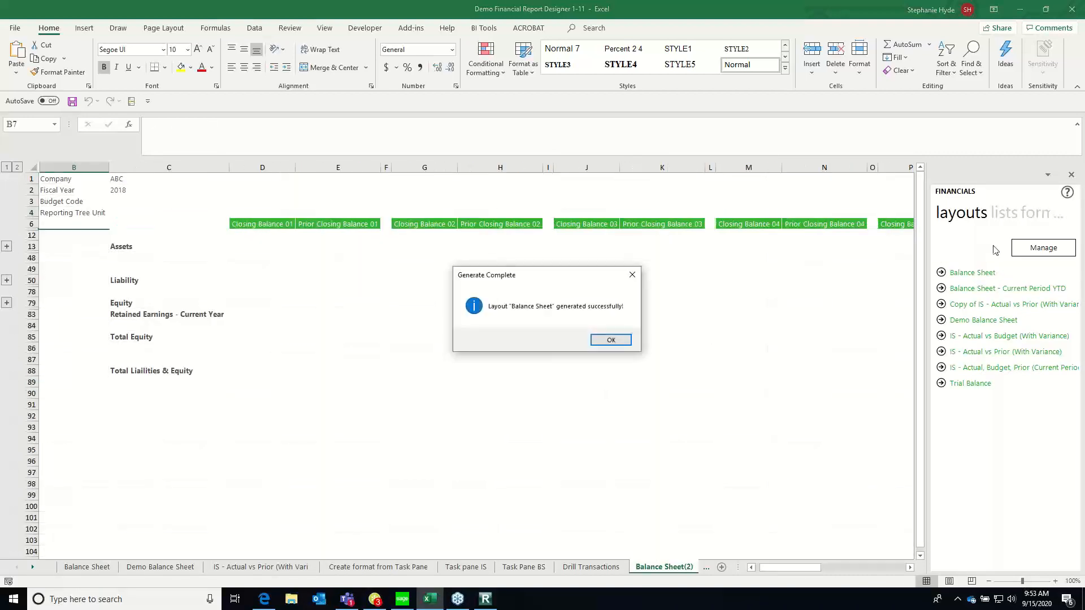
click(608, 342)
click(112, 186)
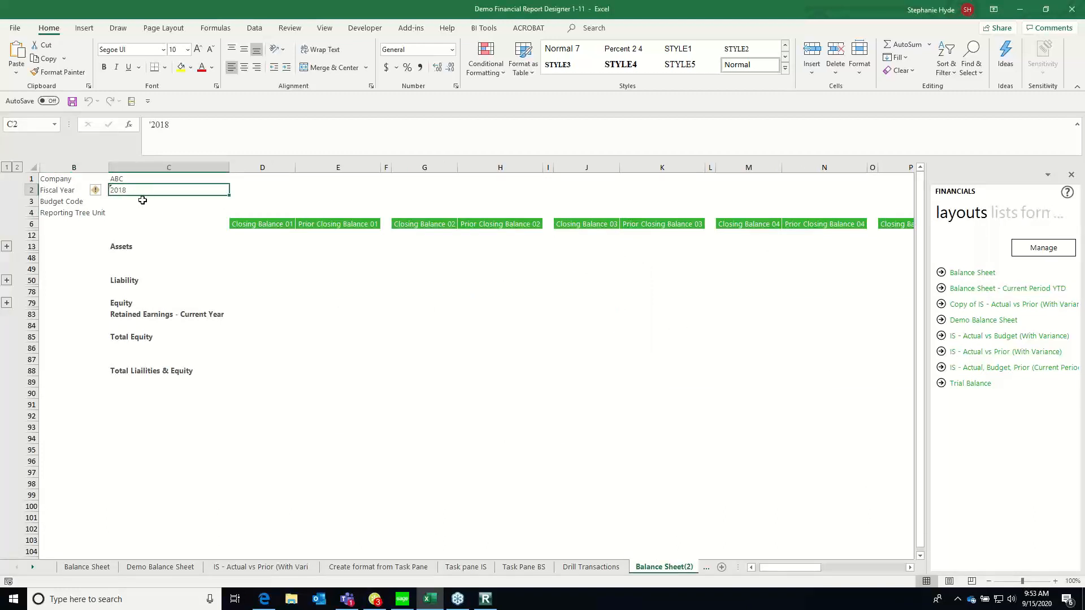
text(2020)
key(Return)
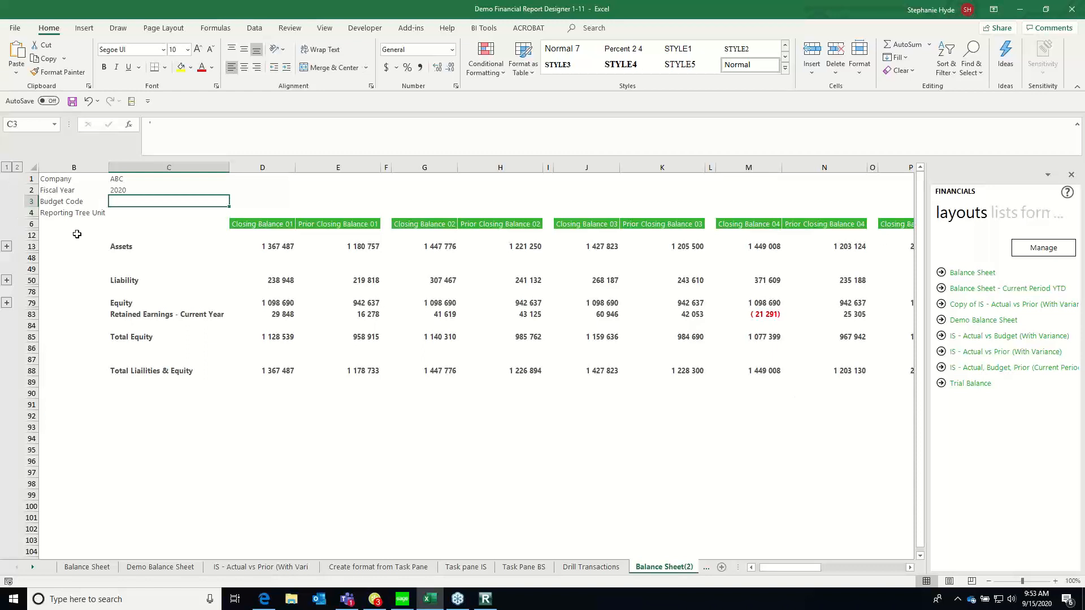
Walk through the balance sheet's row headings from Assets, Liability and Equity down to Total Liabilities & Equity
click(107, 248)
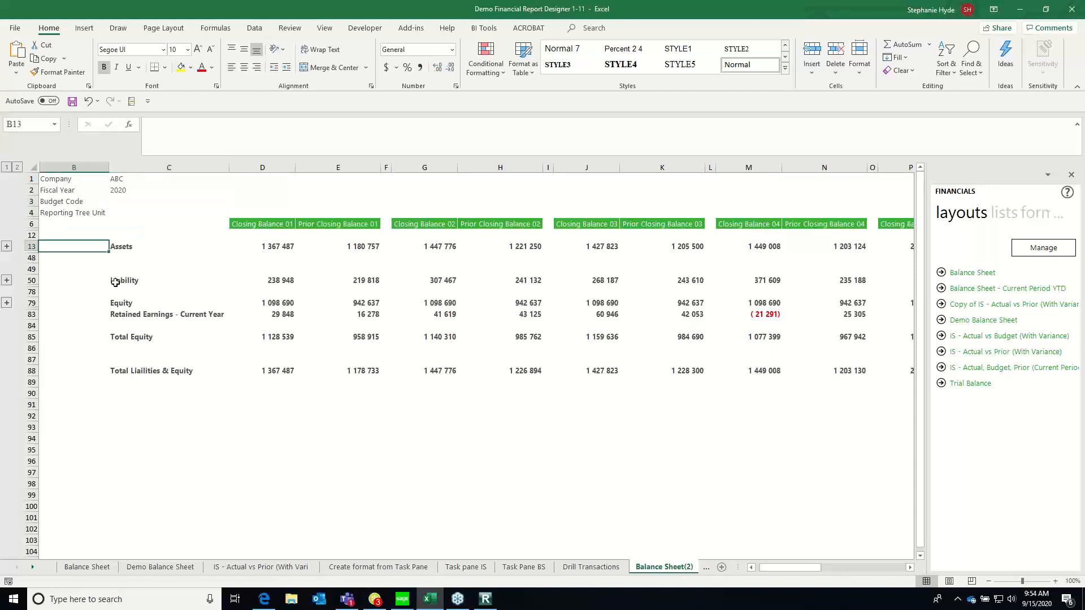
click(113, 280)
click(113, 303)
click(117, 314)
click(121, 337)
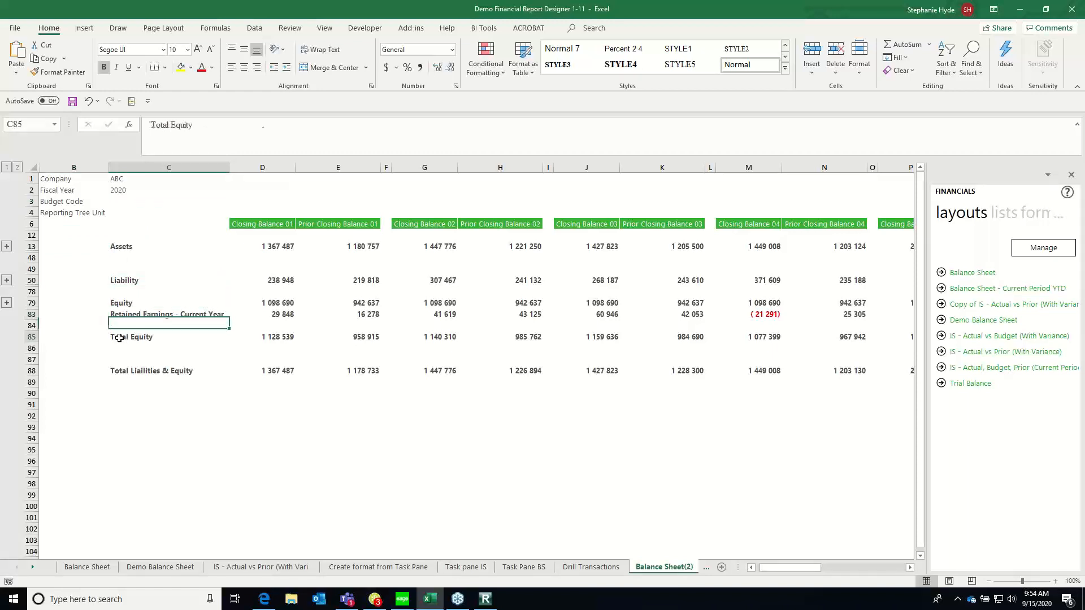
click(124, 371)
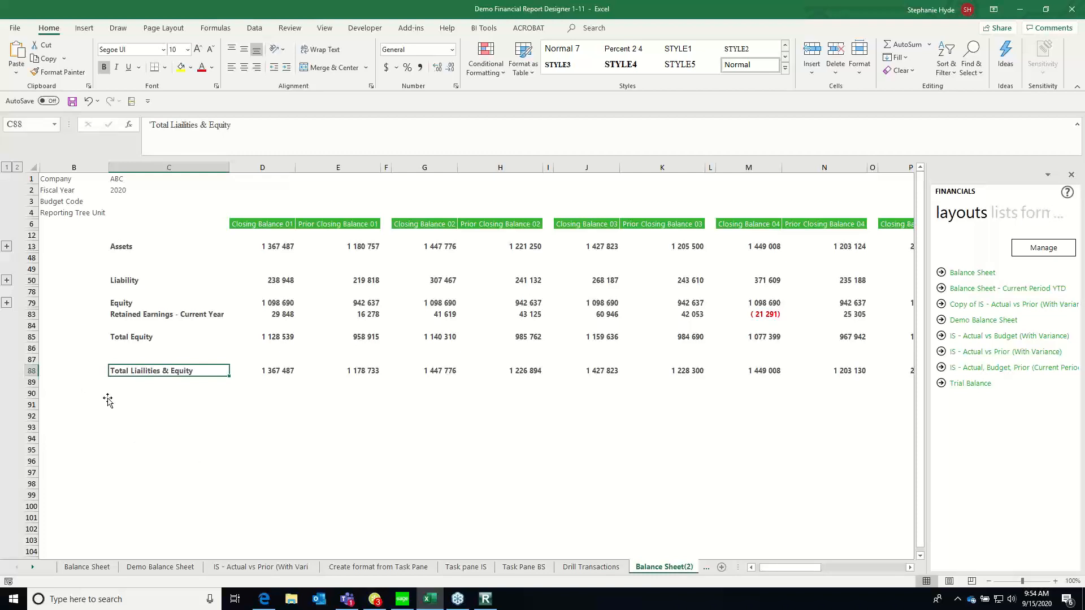
Inspect the period 01 Assets subtotal formula, expand the Assets accounts, and inspect the Cash on hand closing balance formula
click(260, 246)
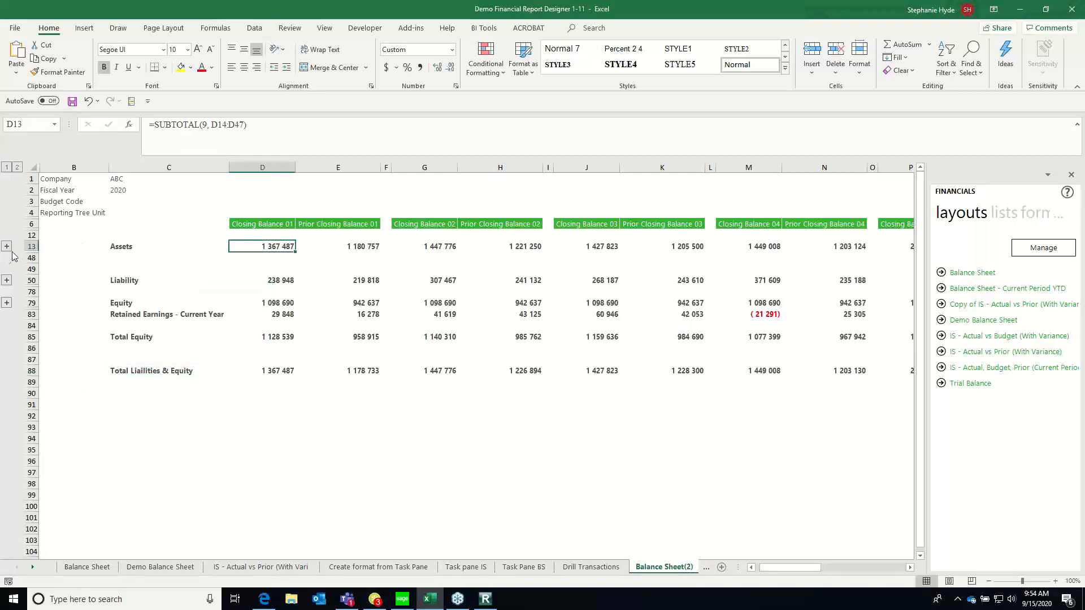
click(7, 246)
scroll(276, 198, down, 2)
click(276, 191)
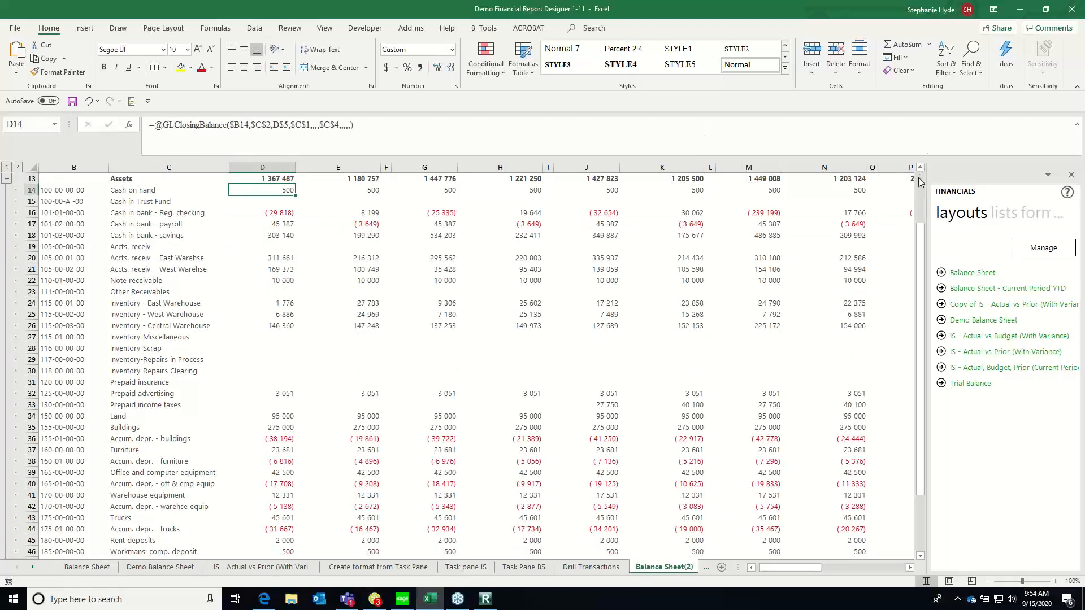
scroll(919, 182, up, 3)
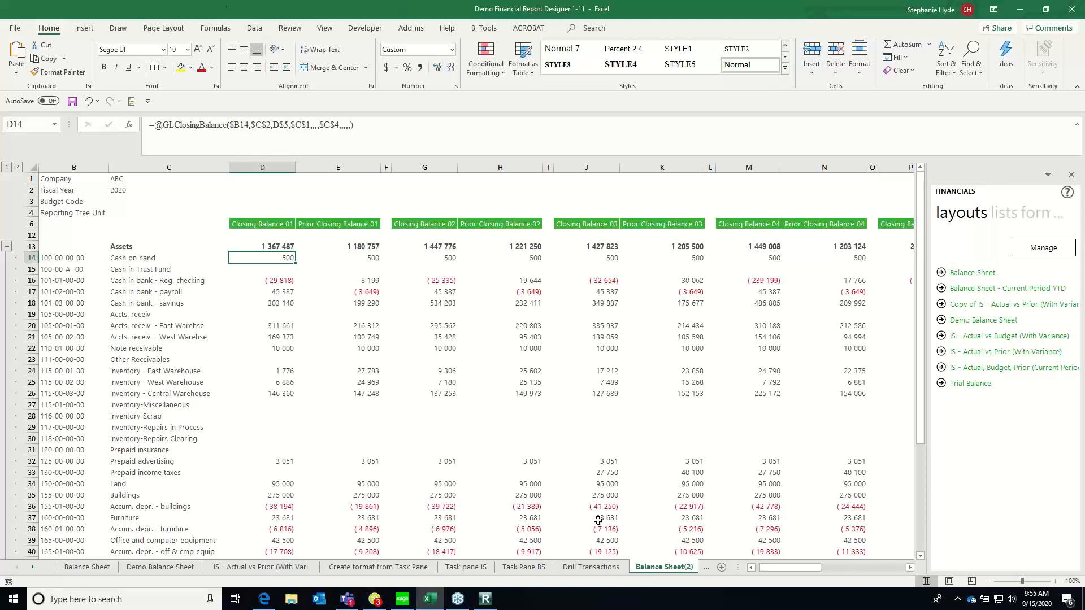
Delete the generated Balance Sheet(2) worksheet and confirm its removal
right_click(663, 570)
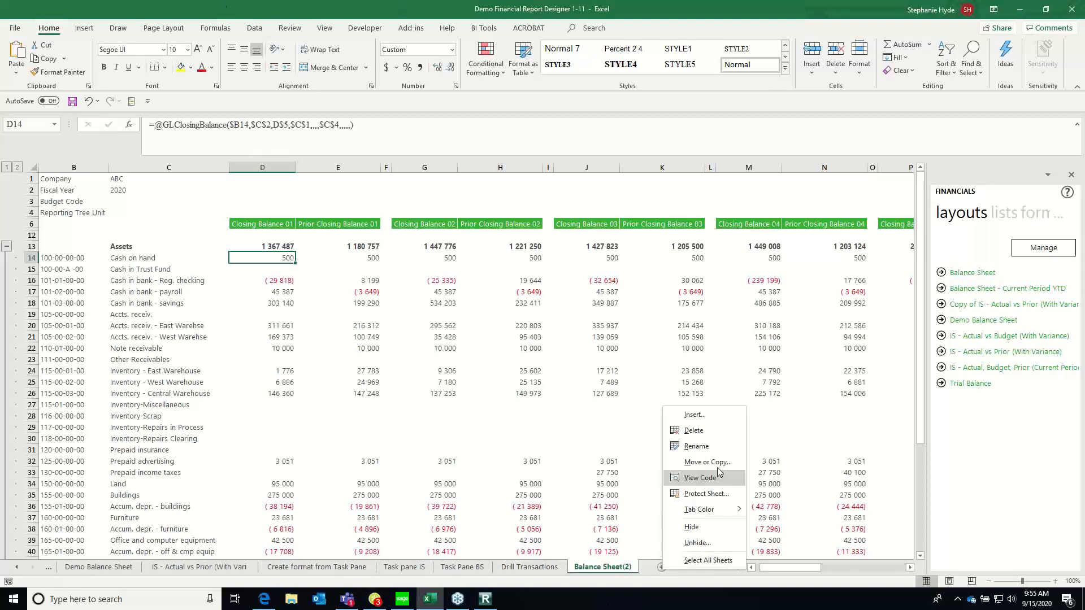
click(693, 430)
click(522, 332)
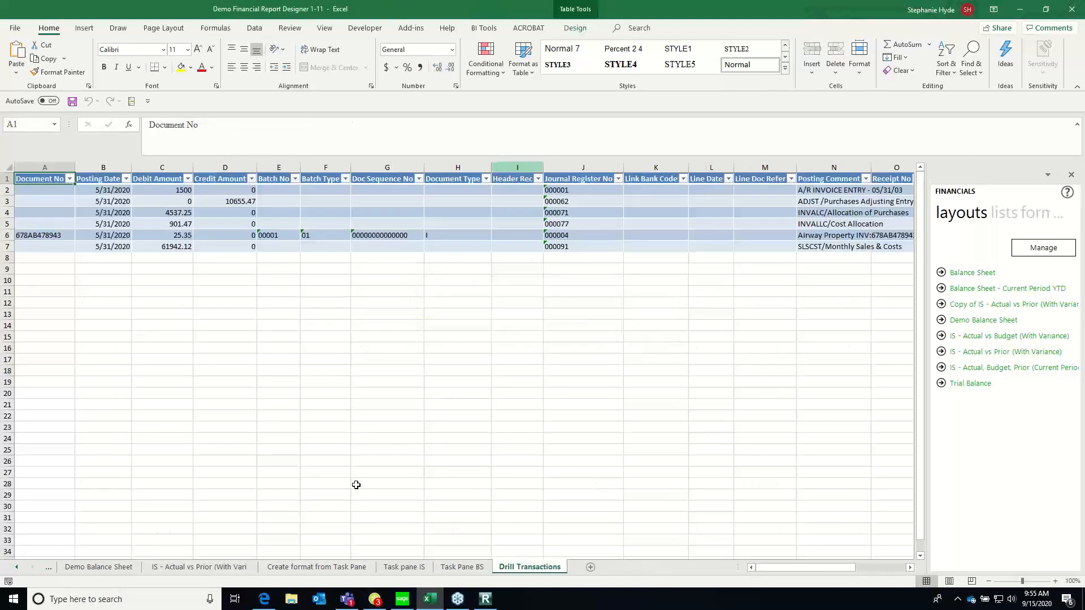
click(496, 341)
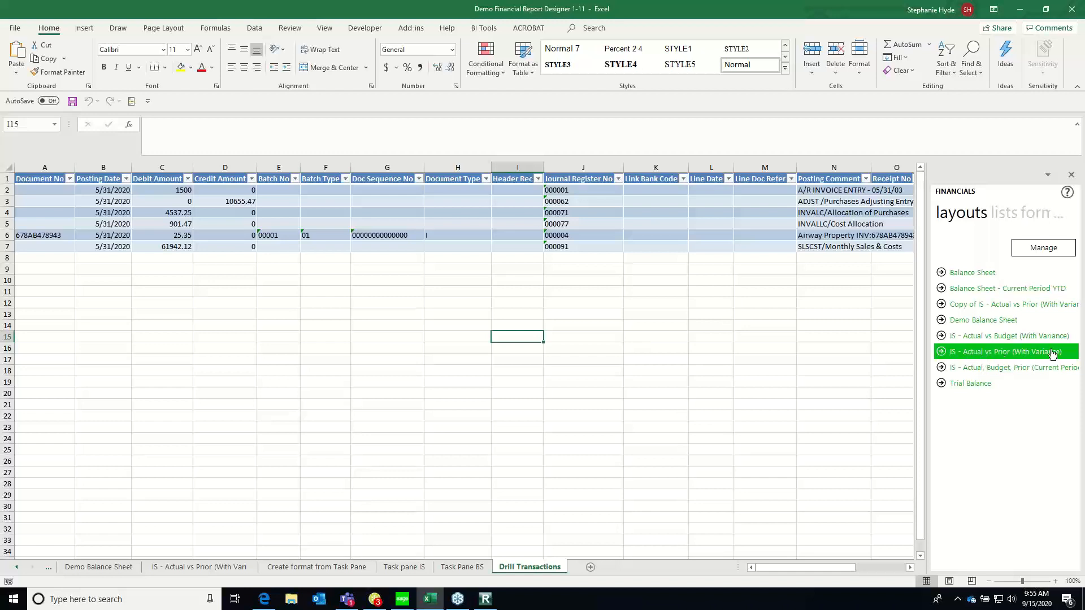
Generate the IS - Actual vs Prior (With Variance) layout and set the new sheet's fiscal year to 2020
click(985, 355)
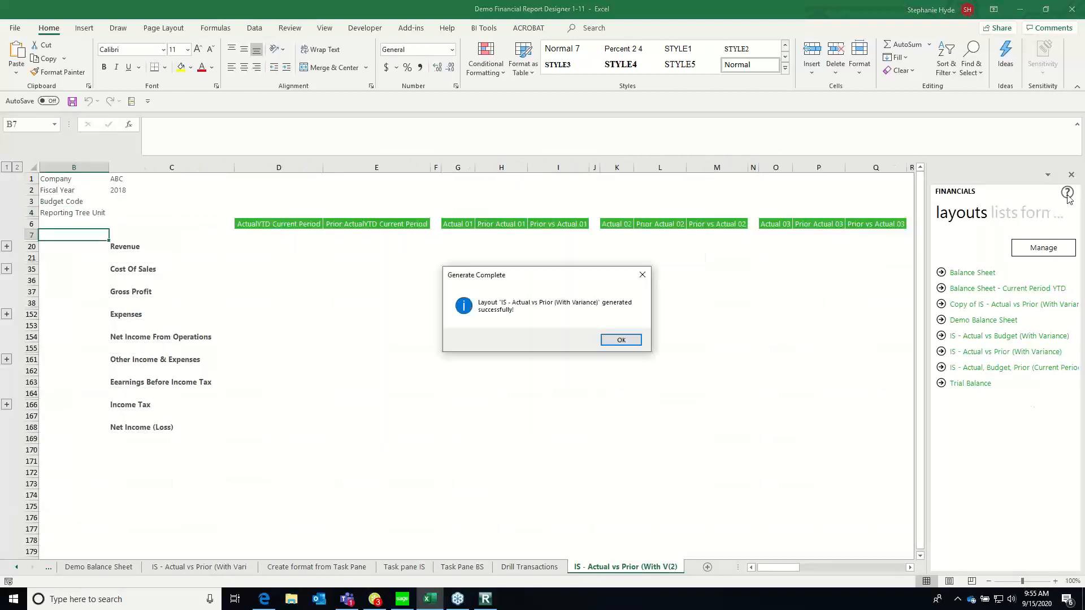
click(621, 339)
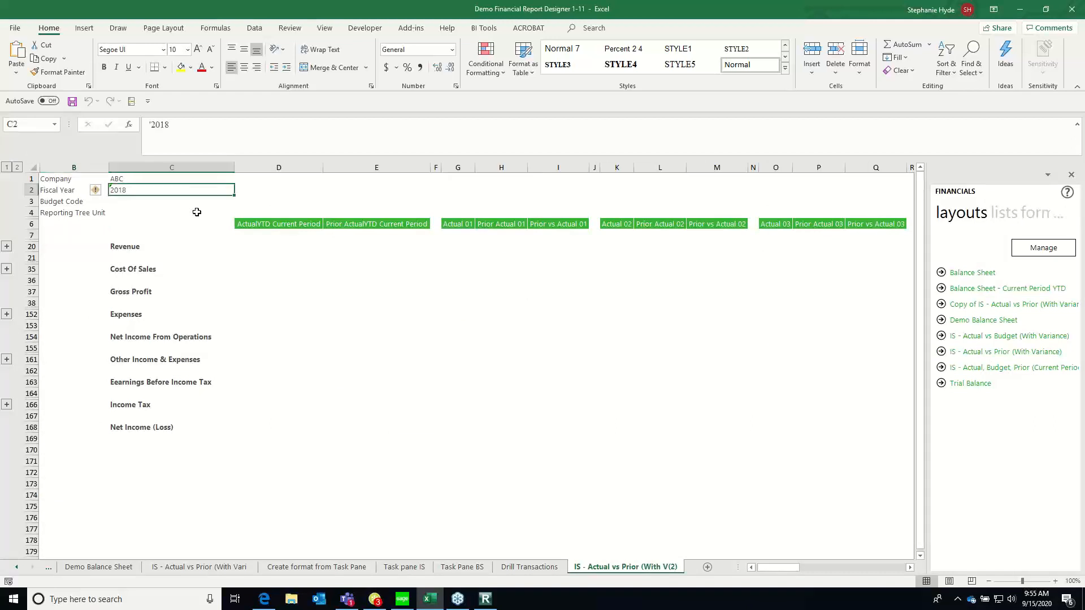
text(2020)
key(Return)
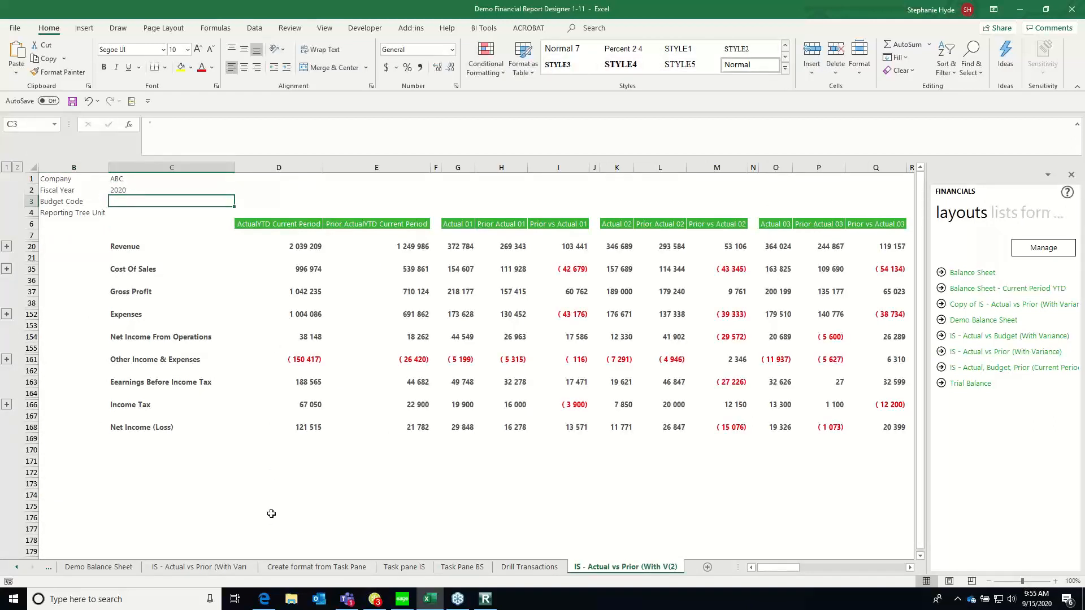
Expand the Revenue accounts and inspect the formulas in the current and prior year-to-date columns
click(294, 225)
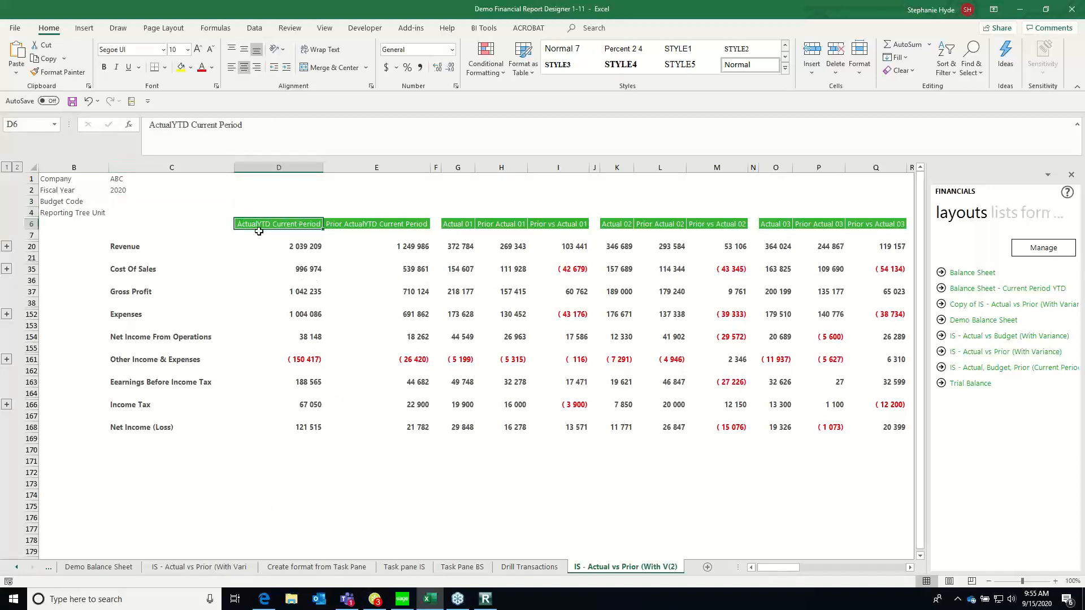
click(6, 247)
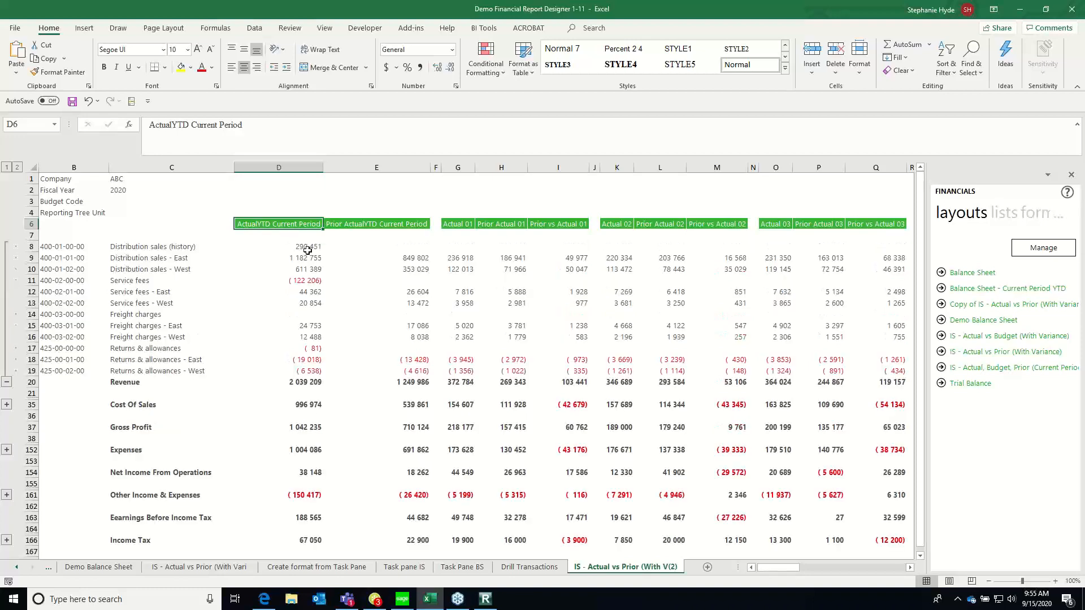
click(309, 247)
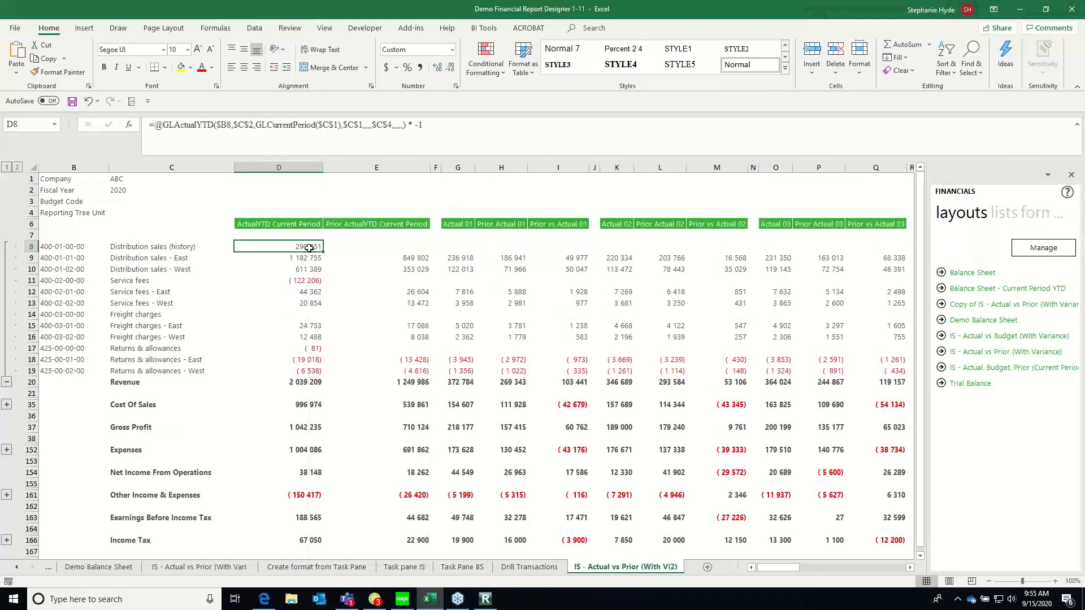
click(368, 266)
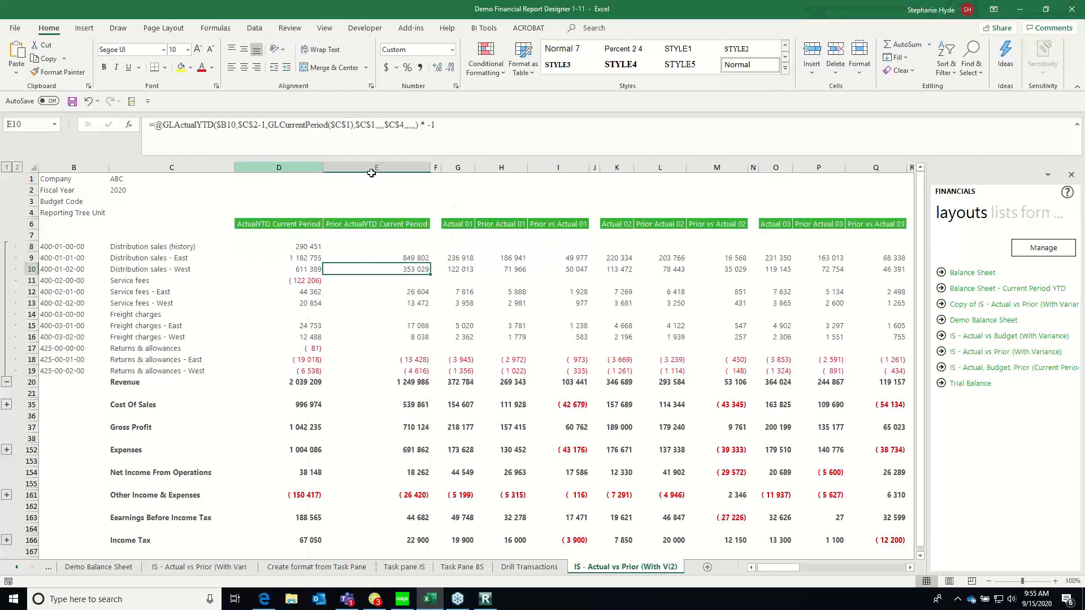
Review the monthly and quarterly actual, prior and variance column headings across the income statement and return to its beginning
click(468, 223)
click(505, 224)
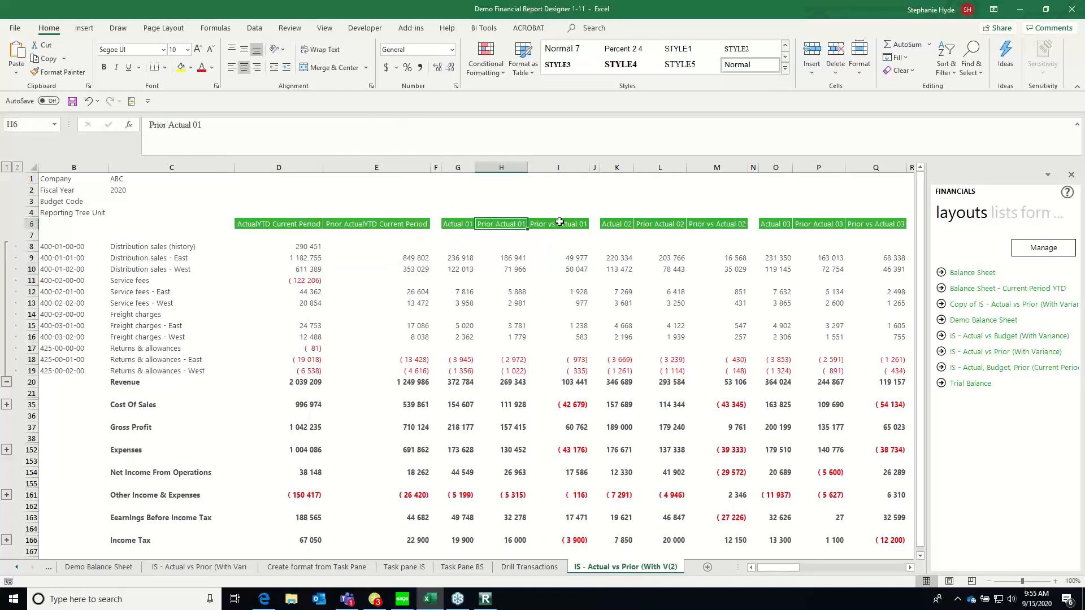
click(559, 222)
click(615, 224)
click(674, 225)
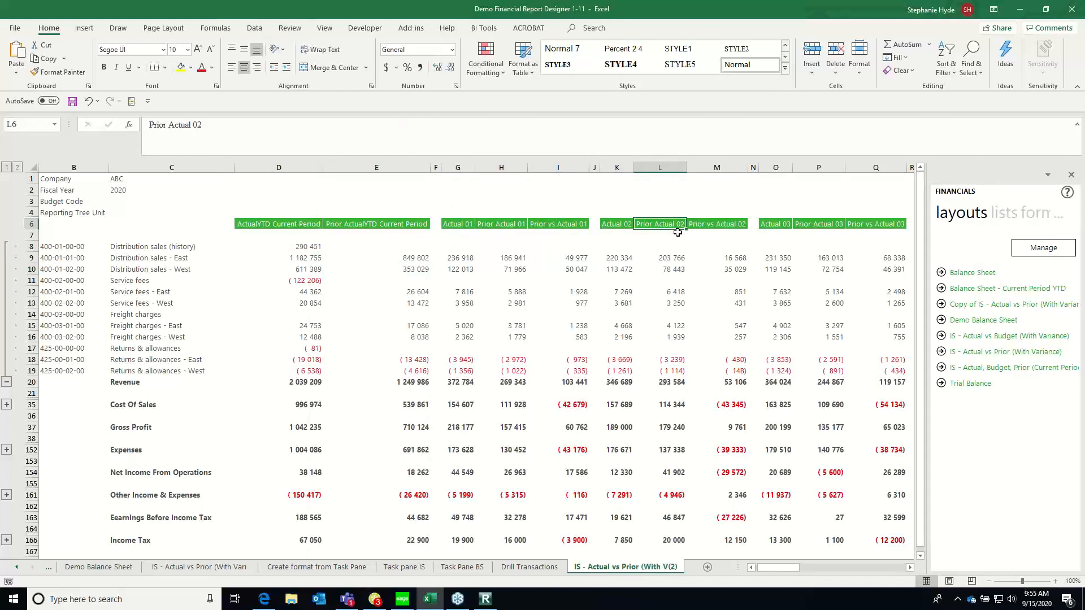
key(Right)
key(Right)
key(Right)
key(Right)
key(Right)
key(Right)
key(Right)
key(Right)
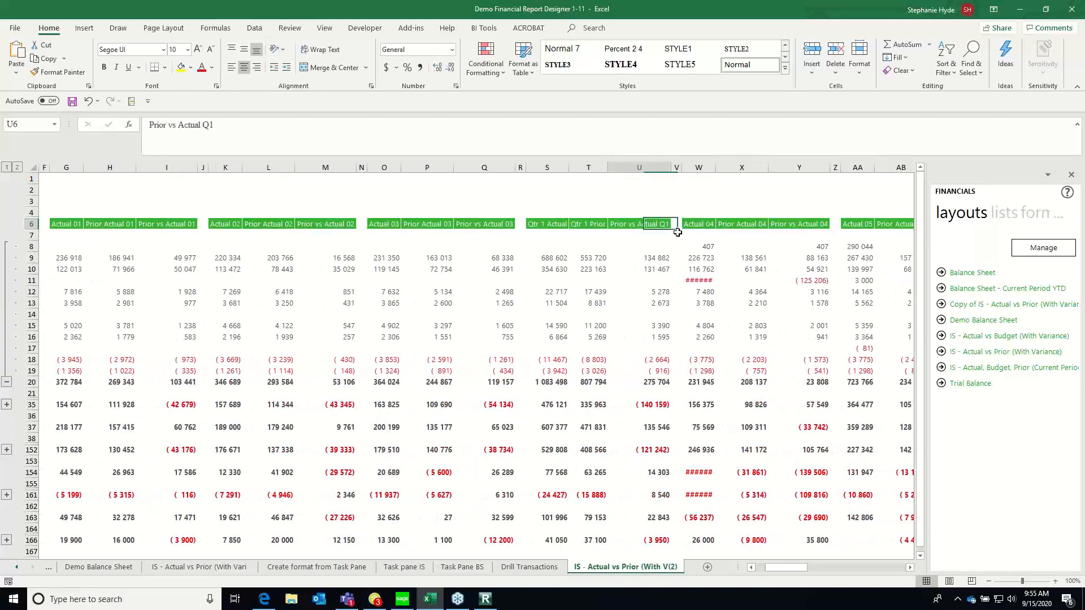
key(Right)
key(Right)
key(Right)
key(Right)
key(Right)
key(Right)
key(Right)
key(Right)
key(Right)
key(Right)
key(Right)
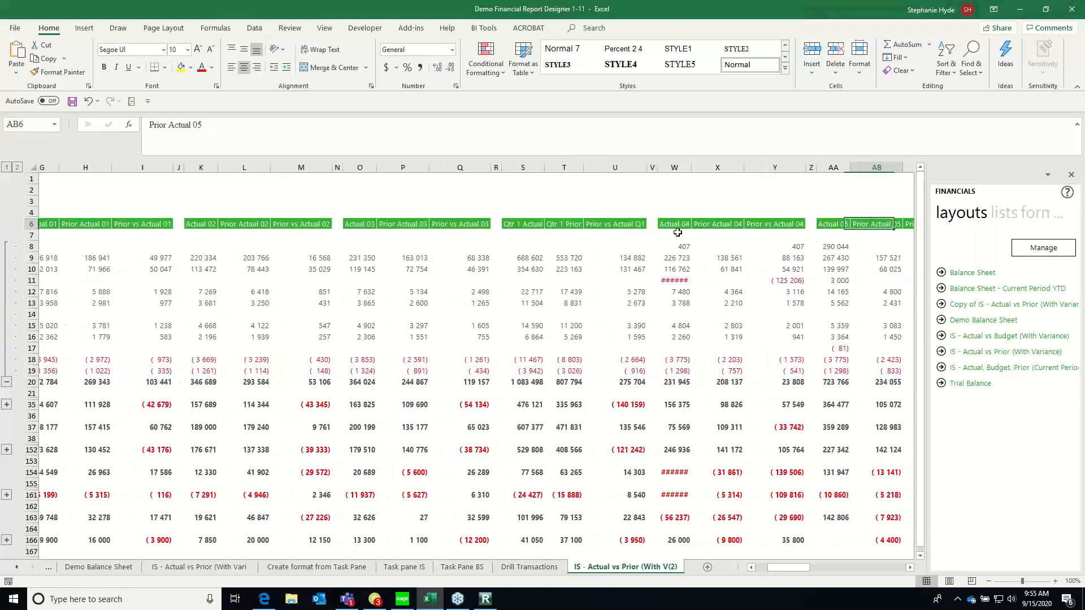
key(Right)
key(Right)
key(Right)
key(Right)
key(Right)
key(Right)
key(Right)
key(Right)
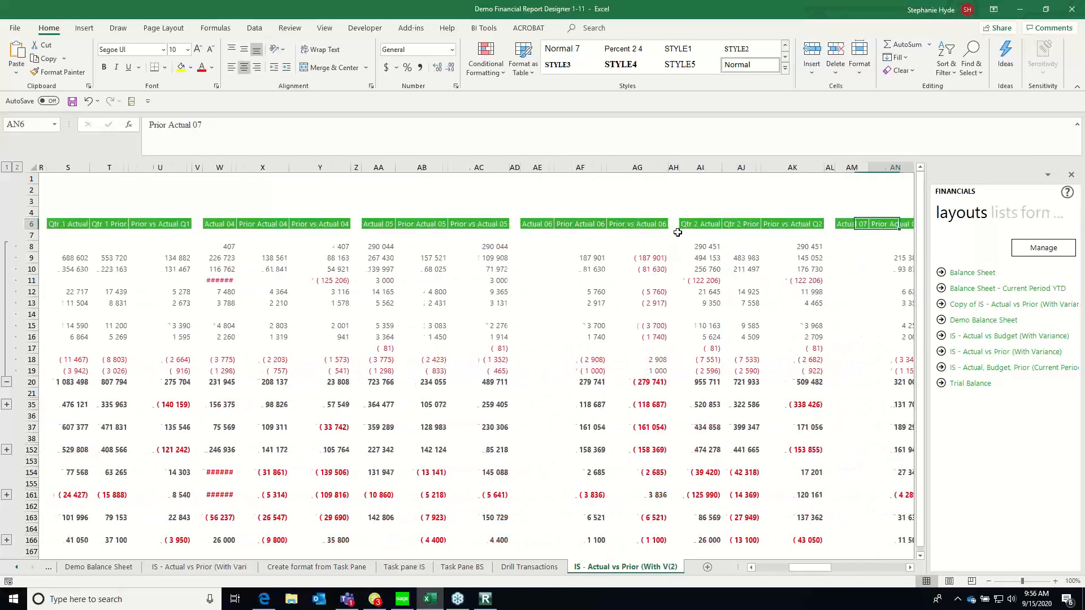
key(Left)
key(Left)
key(Left)
key(Left)
key(Left)
key(Left)
key(Left)
key(Left)
key(Left)
key(Left)
key(Left)
key(Left)
key(Left)
key(Left)
key(Left)
key(Left)
key(Left)
key(Left)
key(Left)
key(Left)
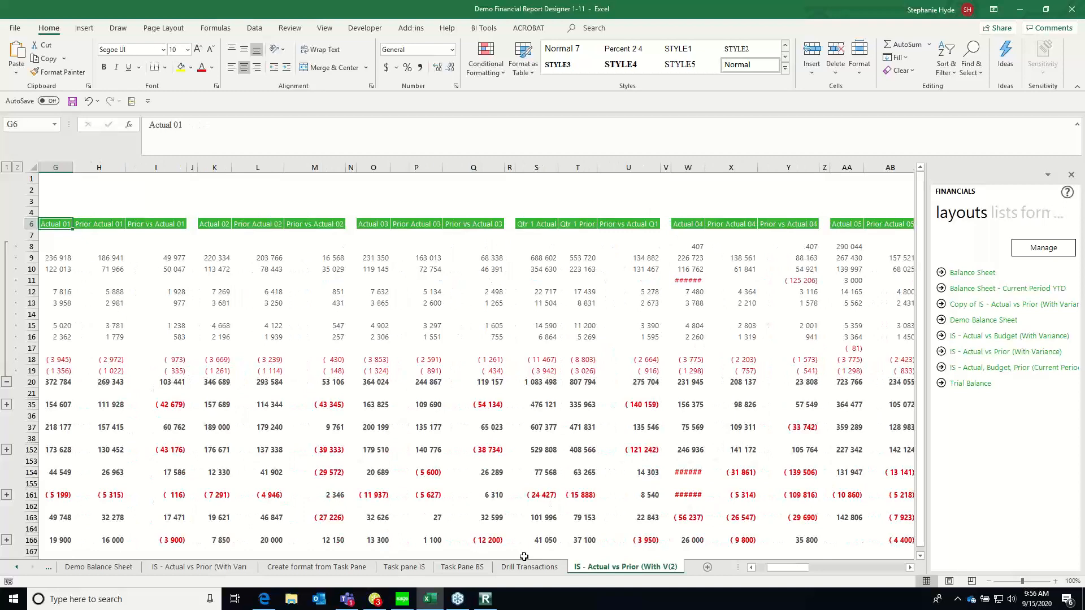
key(ctrl+Home)
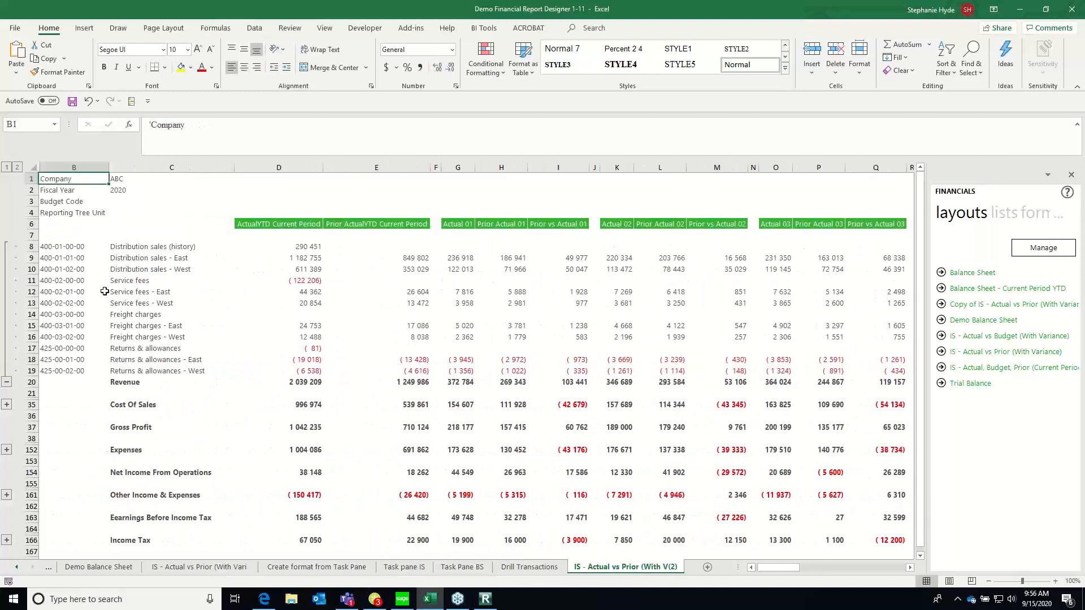
click(285, 222)
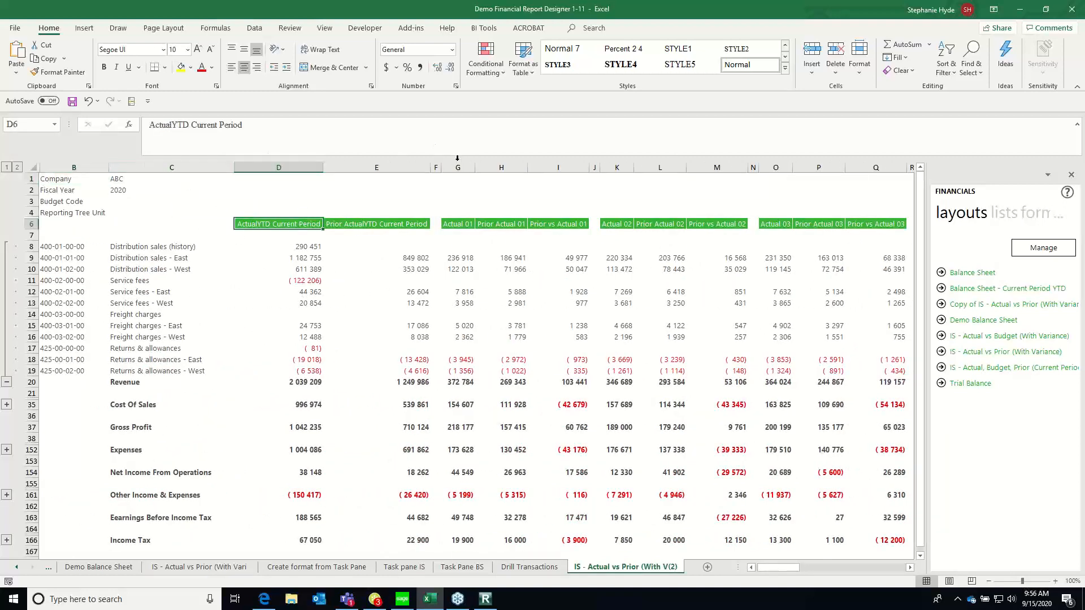
key(shift+Right)
key(shift+Right)
key(shift+Right)
key(shift+Right)
key(shift+Right)
key(shift+Right)
key(shift+Right)
key(shift+Right)
key(shift+Right)
key(shift+Right)
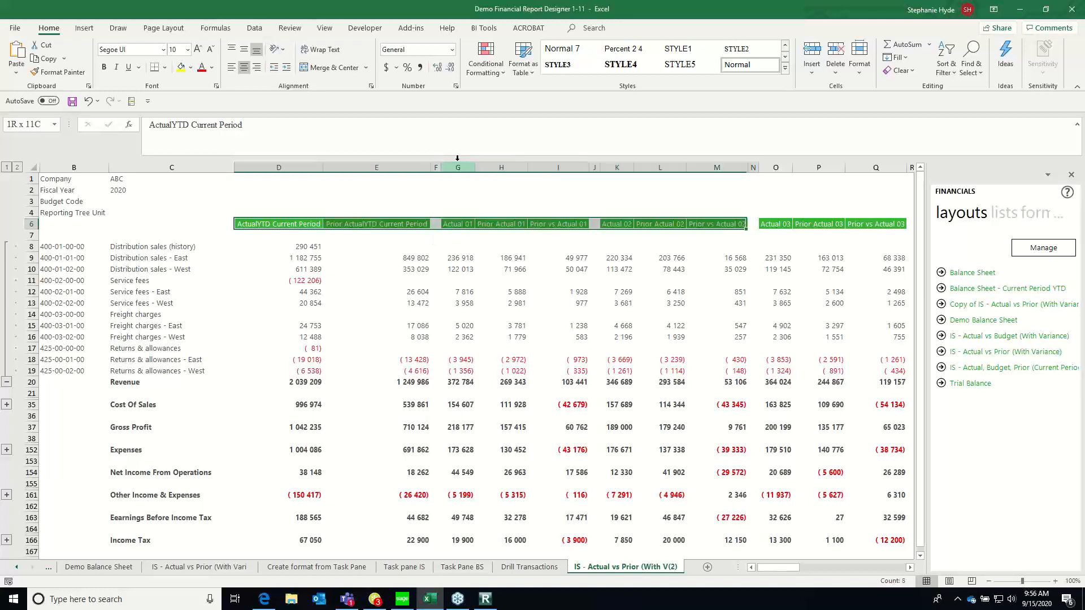
key(shift+Right)
key(shift+Right)
key(Left)
key(Right)
key(Right)
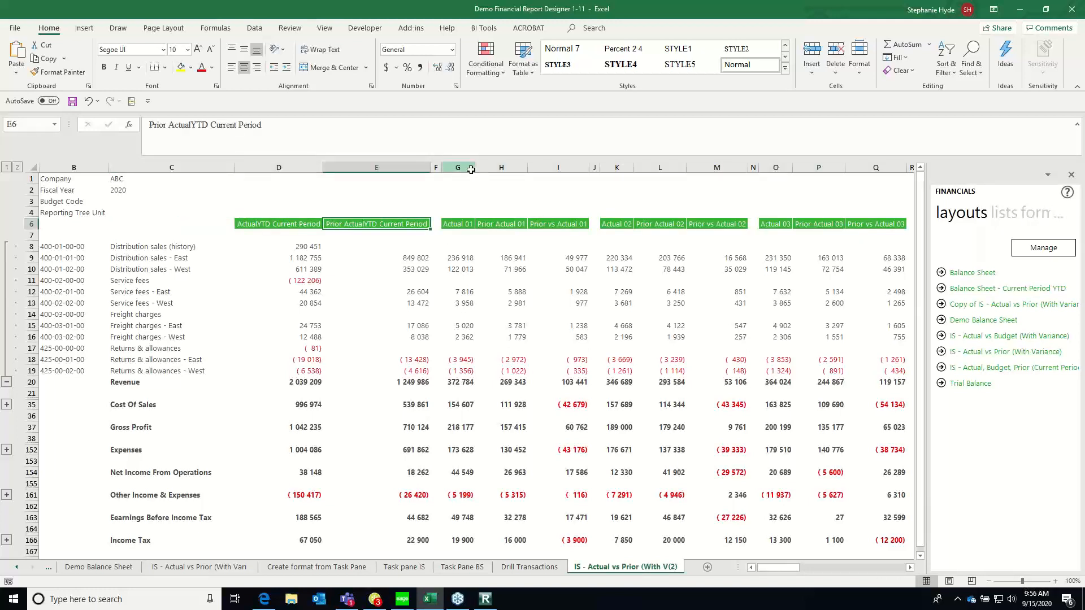
Delete all monthly and quarterly columns from column G onward, keeping the current and prior year-to-date columns
click(469, 168)
key(shift+Right)
key(shift+Right)
key(shift+Right)
key(shift+Right)
key(shift+Right)
key(shift+Right)
key(shift+Right)
key(shift+Right)
key(shift+Right)
key(shift+Right)
key(shift+Right)
key(shift+Right)
key(shift+Right)
key(shift+Right)
key(shift+Right)
key(shift+Right)
key(shift+Right)
key(shift+Right)
key(shift+Right)
key(shift+Right)
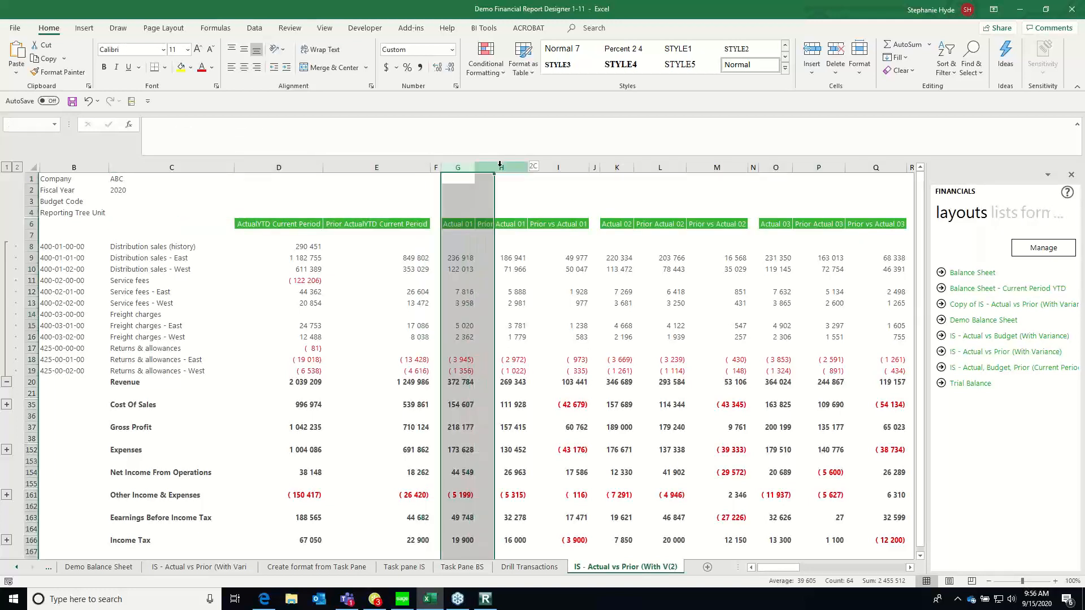
key(shift+Right)
key(shift+Right)
key(shift+Right)
key(shift+Right)
key(shift+Right)
key(shift+Right)
key(shift+Right)
key(shift+Right)
key(shift+Right)
key(shift+Right)
key(shift+Right)
key(shift+Right)
key(shift+Right)
key(shift+Right)
key(shift+Right)
key(shift+Right)
key(shift+Right)
key(shift+Right)
key(shift+Right)
key(shift+Right)
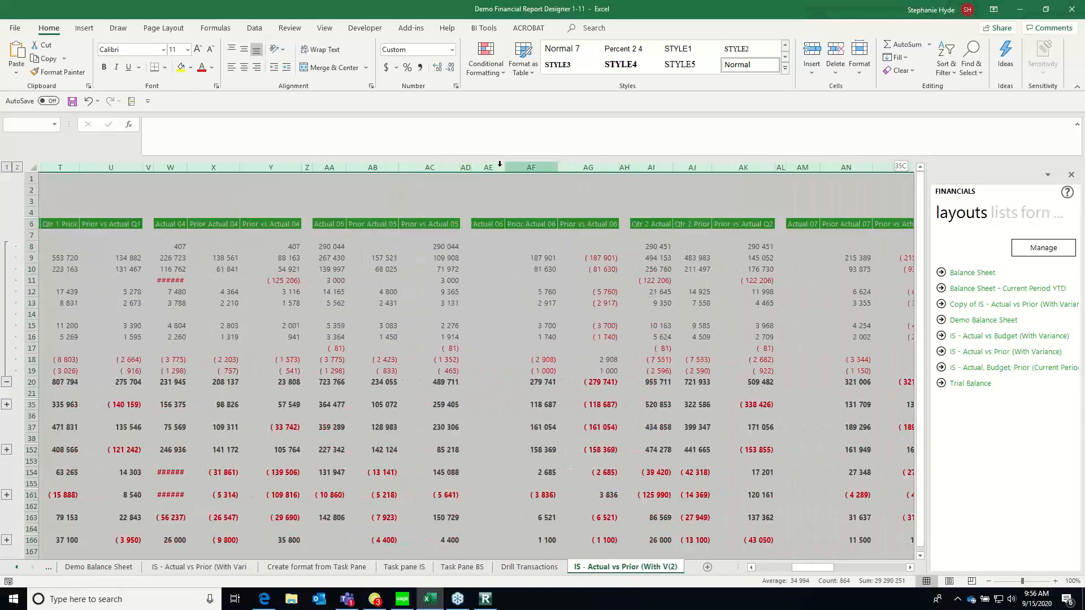
key(shift+Right)
key(shift+Right)
key(shift+Right)
key(shift+Right)
key(shift+Right)
key(shift+Right)
key(shift+Right)
key(shift+Right)
key(shift+Right)
key(shift+Right)
key(shift+Right)
key(shift+Right)
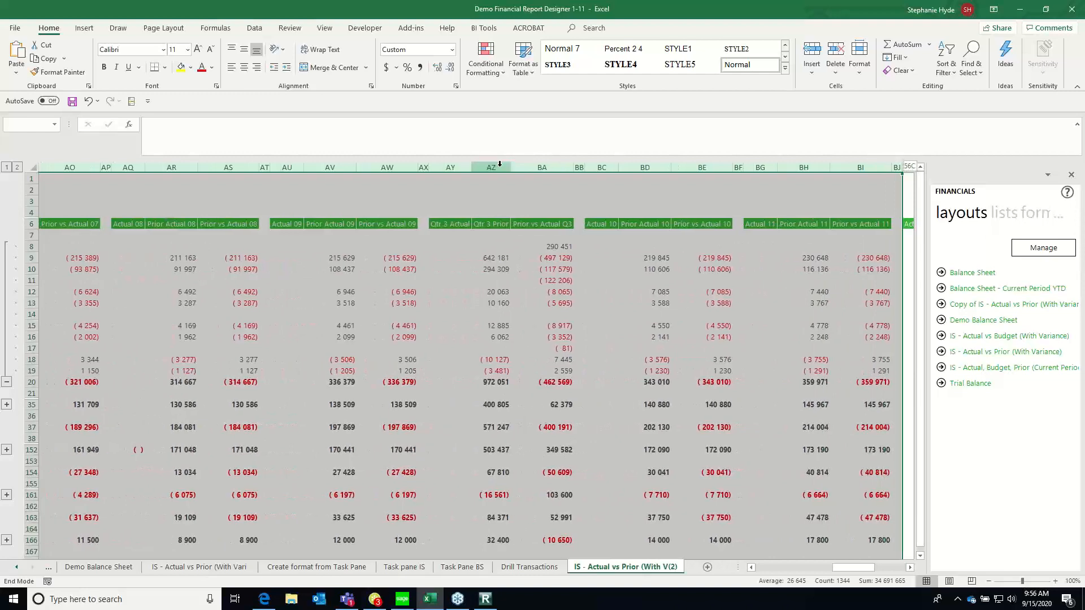
key(ctrl+shift+Right)
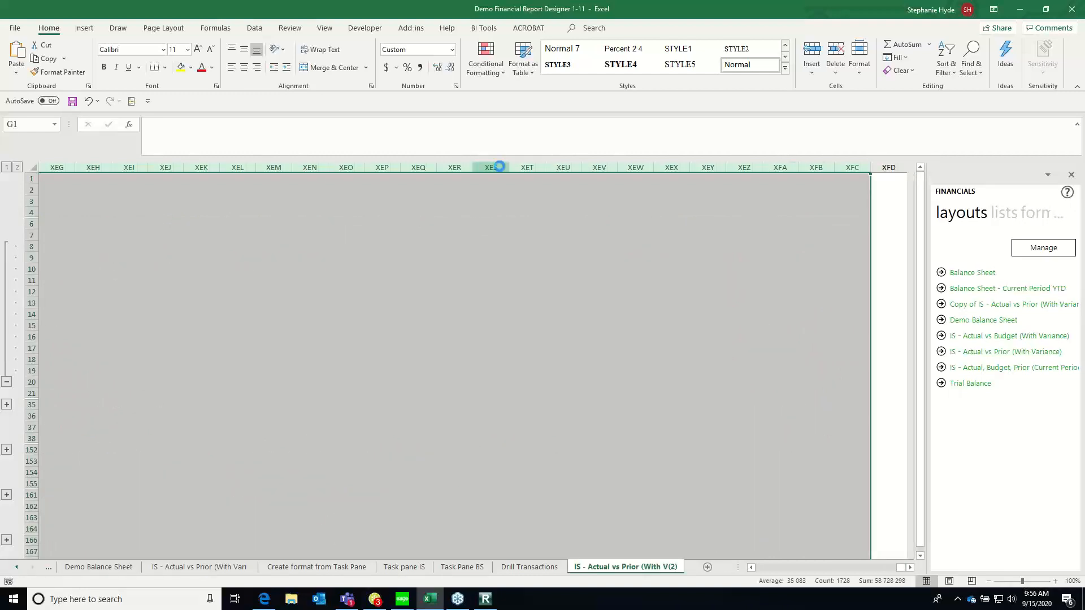
key(Left)
key(Left)
key(Left)
key(Left)
key(Down)
key(Down)
key(Down)
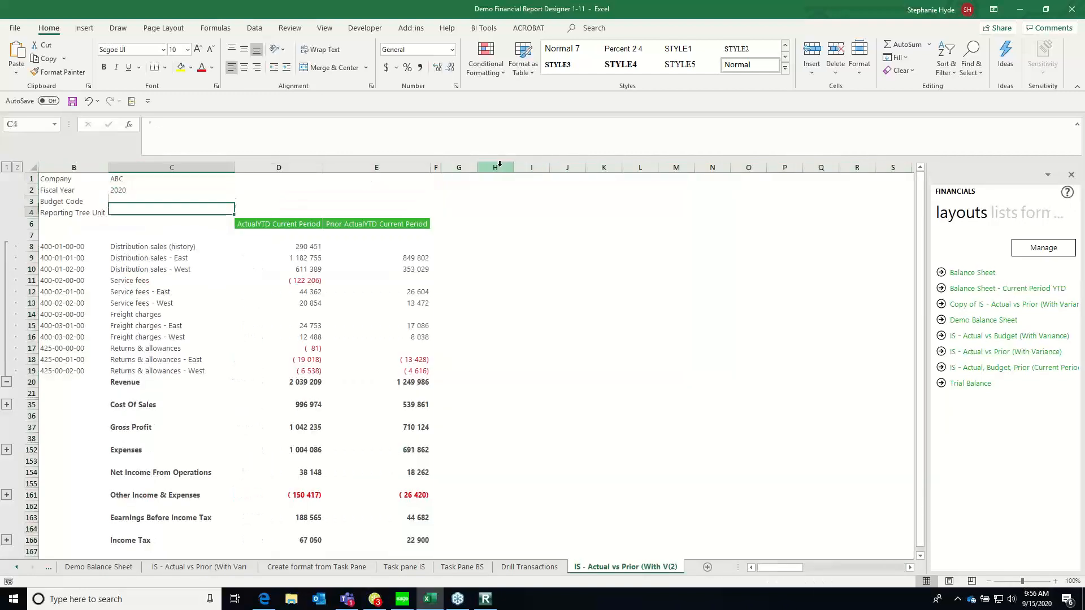
Inspect the current year-to-date formula for Service fees - East and collapse the Revenue account details
key(Down)
key(Down)
click(311, 292)
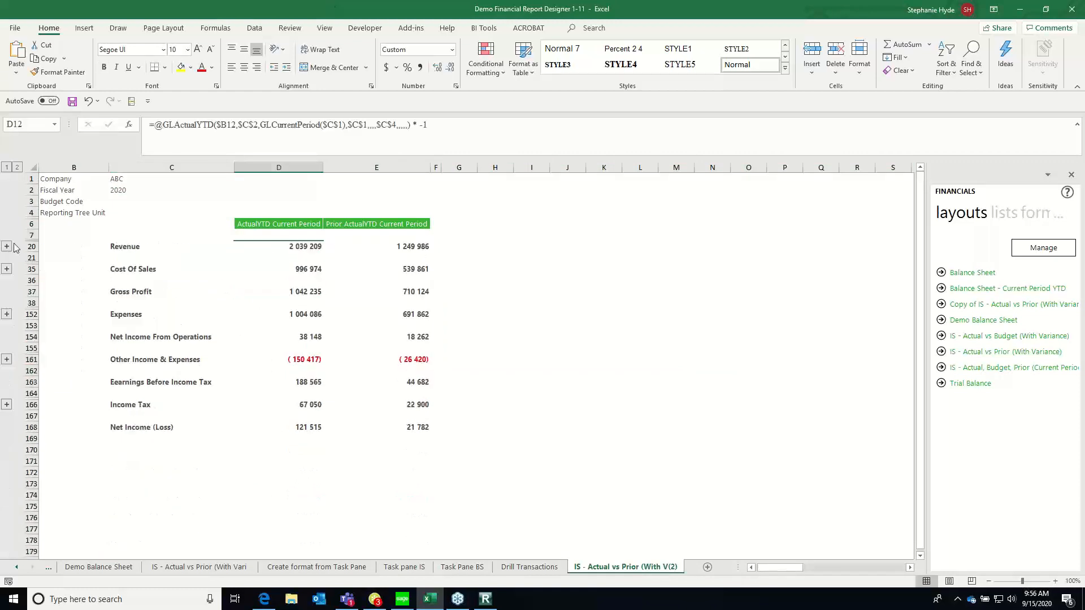
Expand the Revenue and Cost Of Sales account details on the income statement
click(7, 247)
click(135, 267)
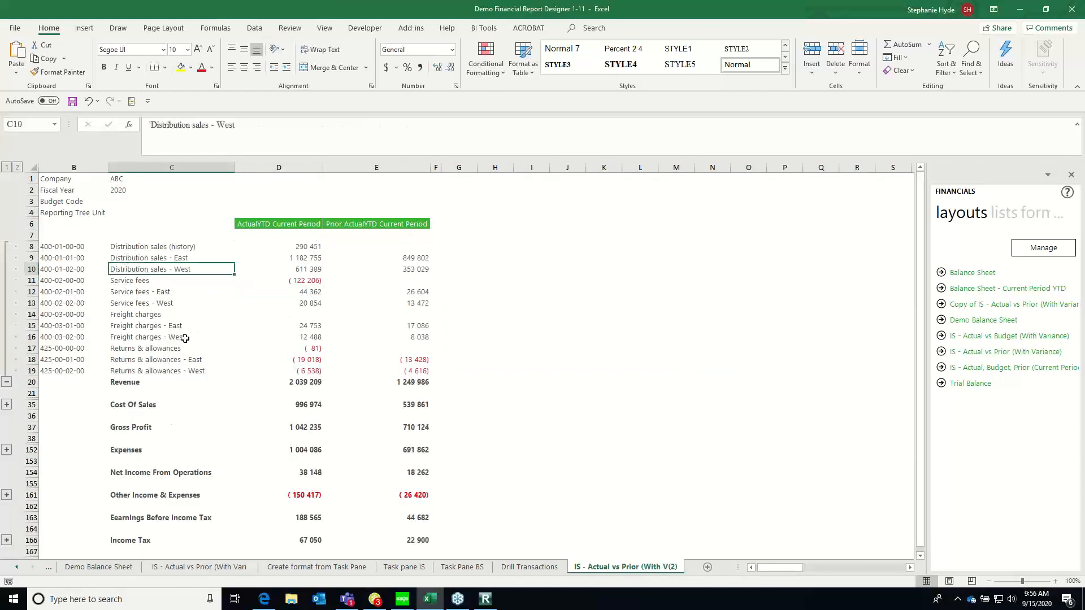
click(7, 404)
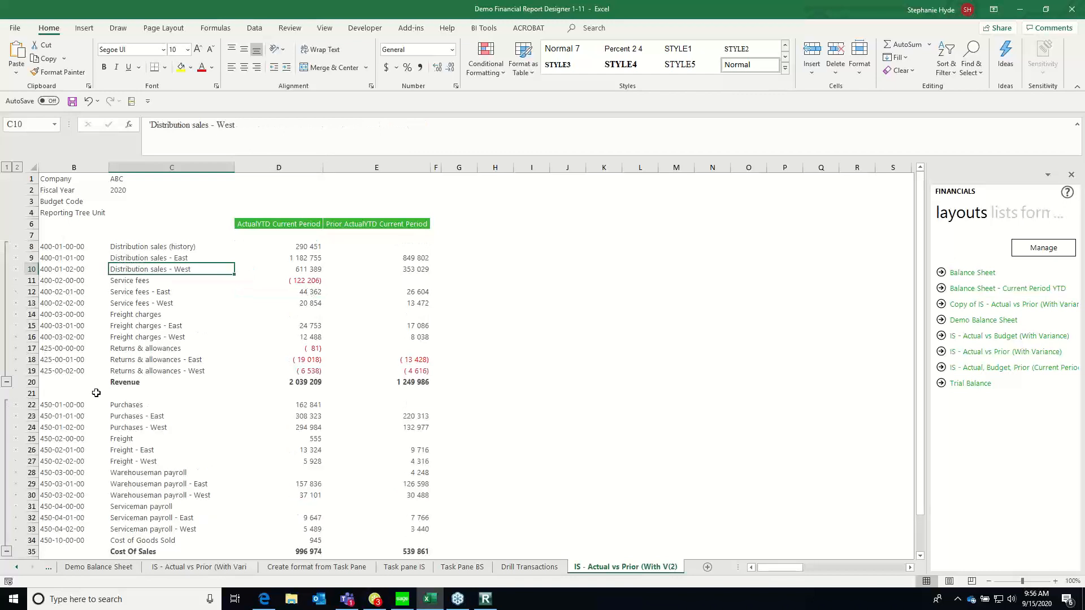
click(116, 449)
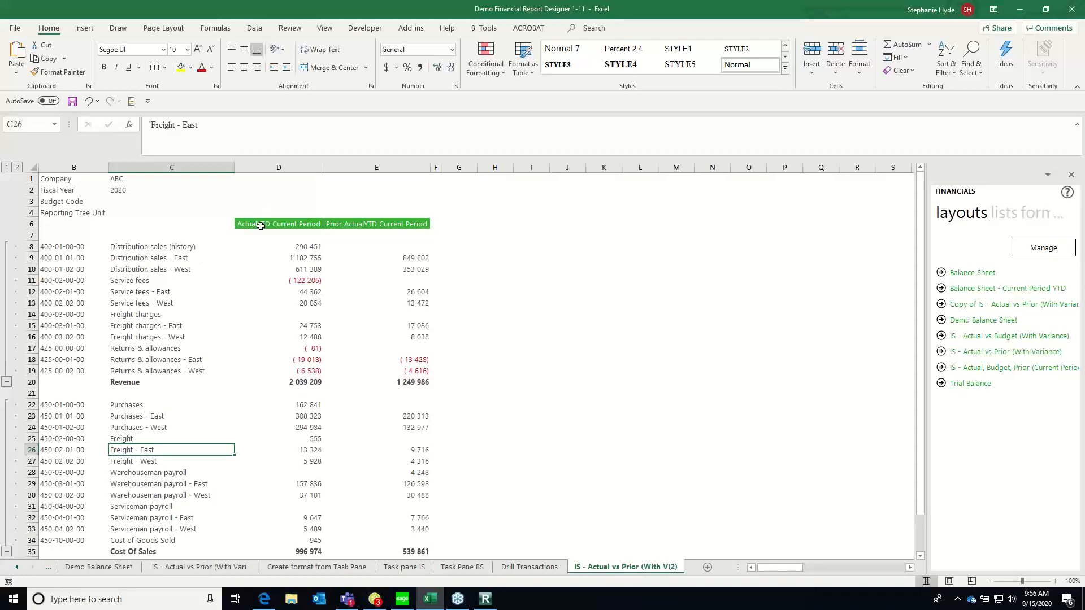
Inspect the current year-to-date formulas of the Revenue accounts, including Distribution sales (history), without keeping any edit
drag(142, 292, 141, 303)
click(285, 346)
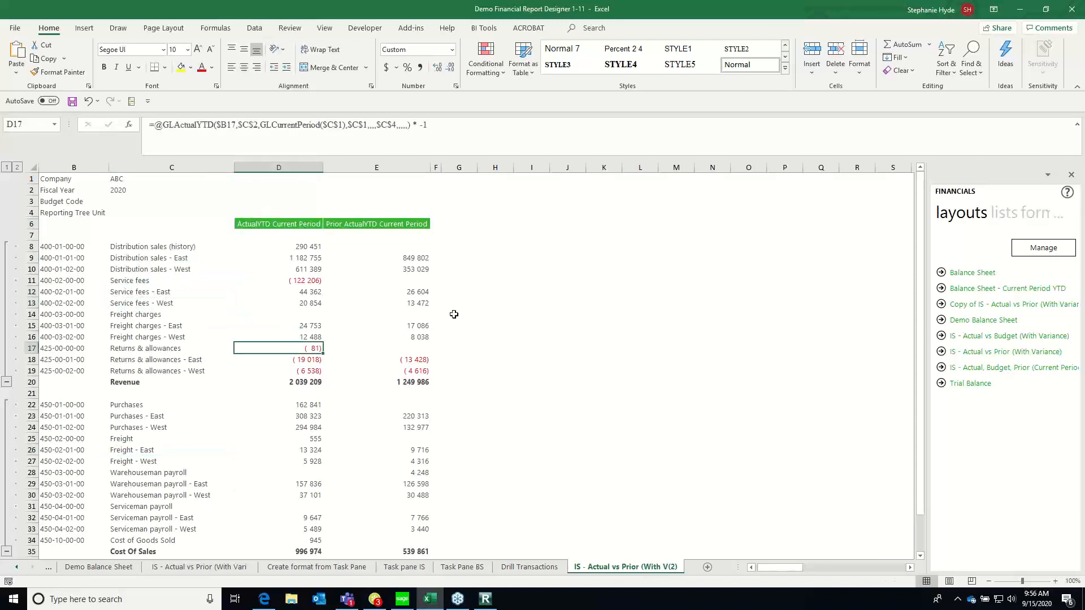
click(297, 257)
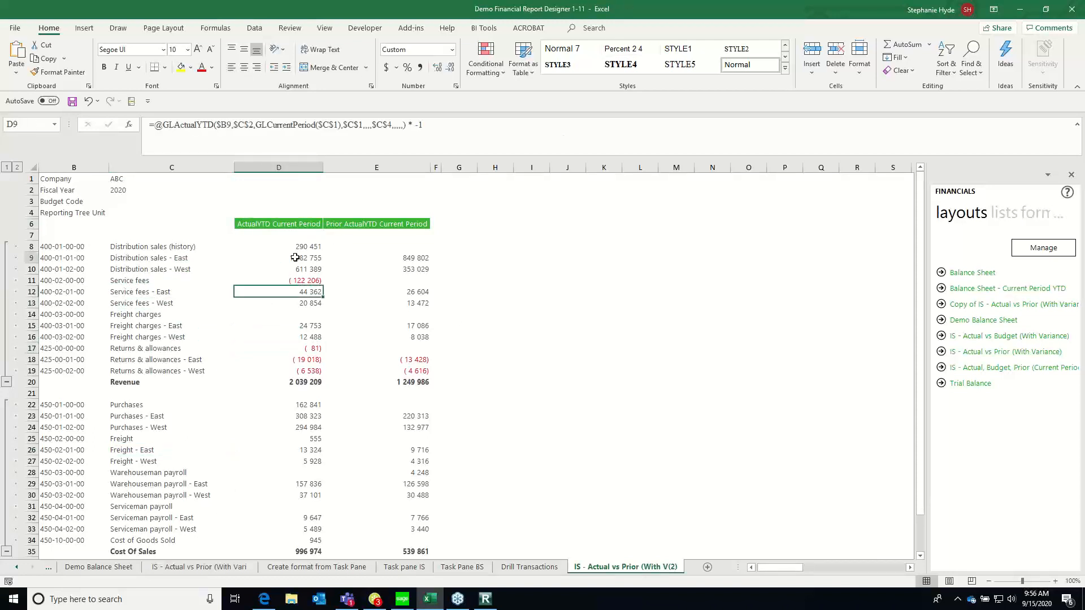
click(298, 245)
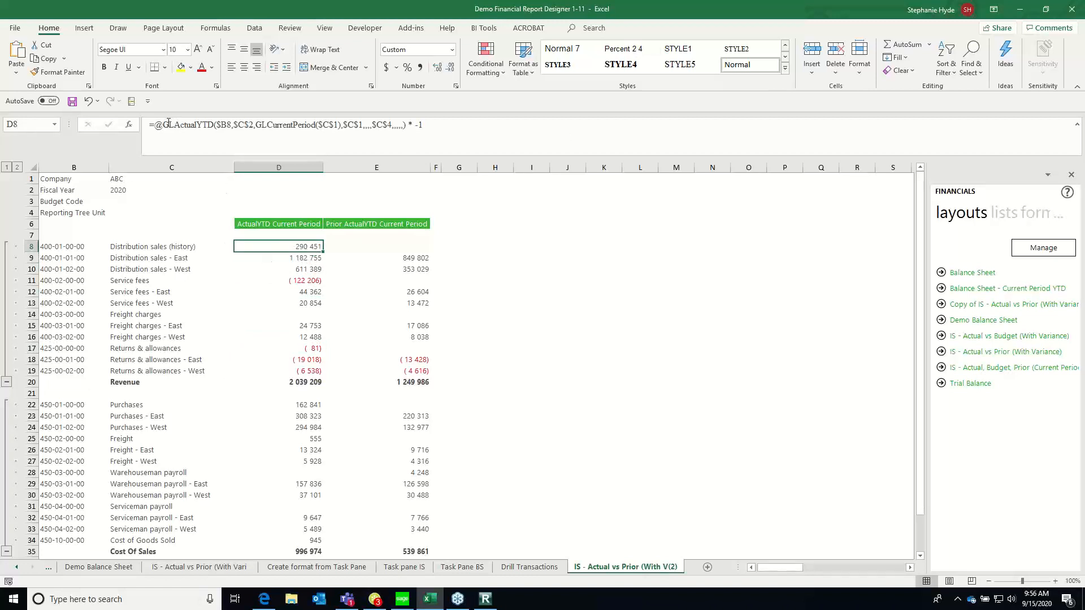
drag(154, 124, 467, 144)
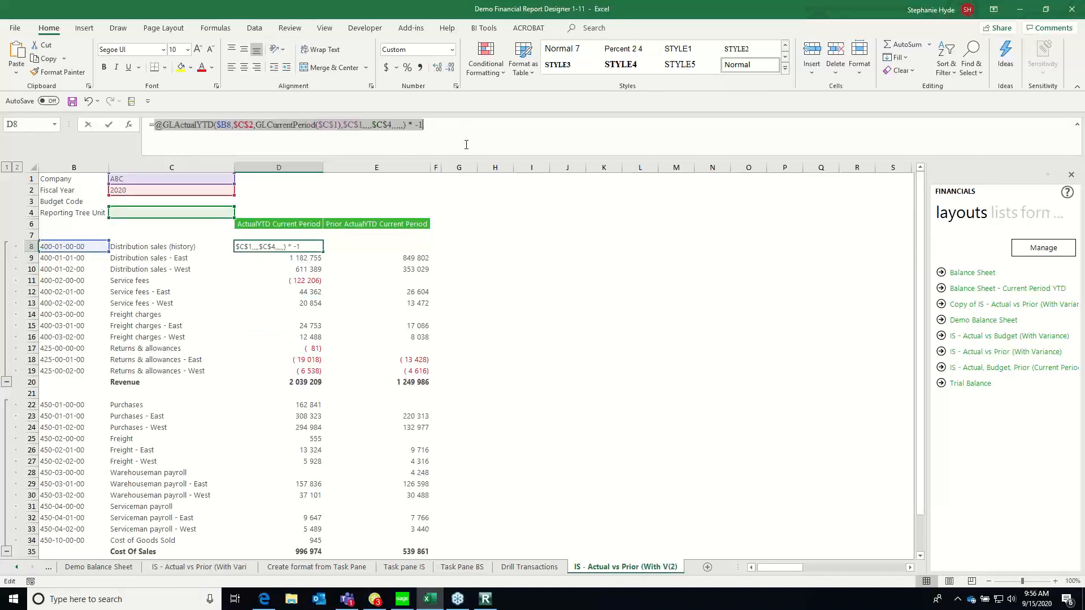
click(298, 288)
click(523, 350)
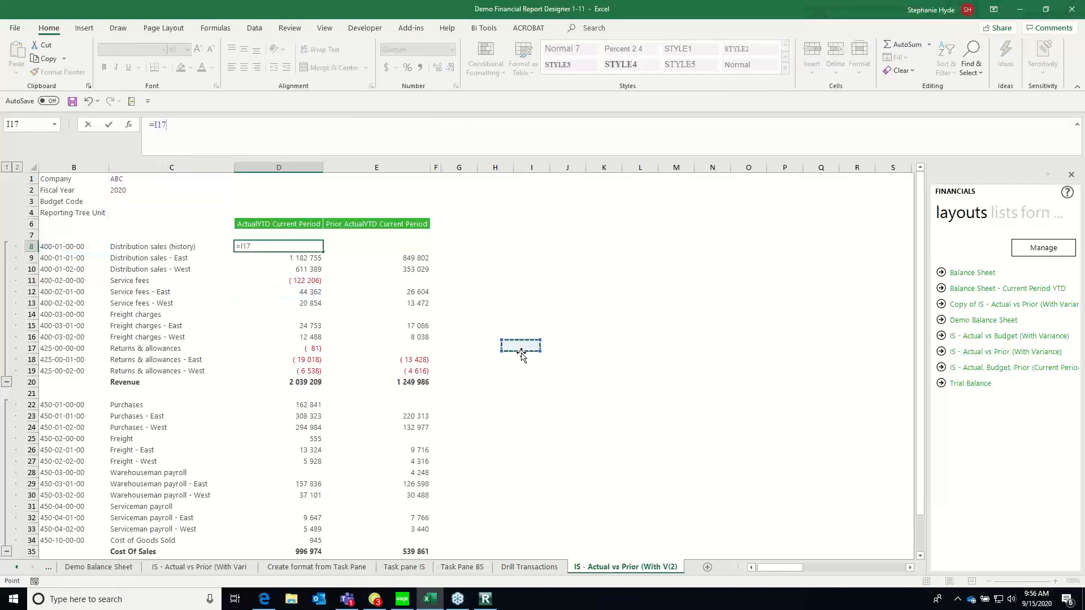
key(Escape)
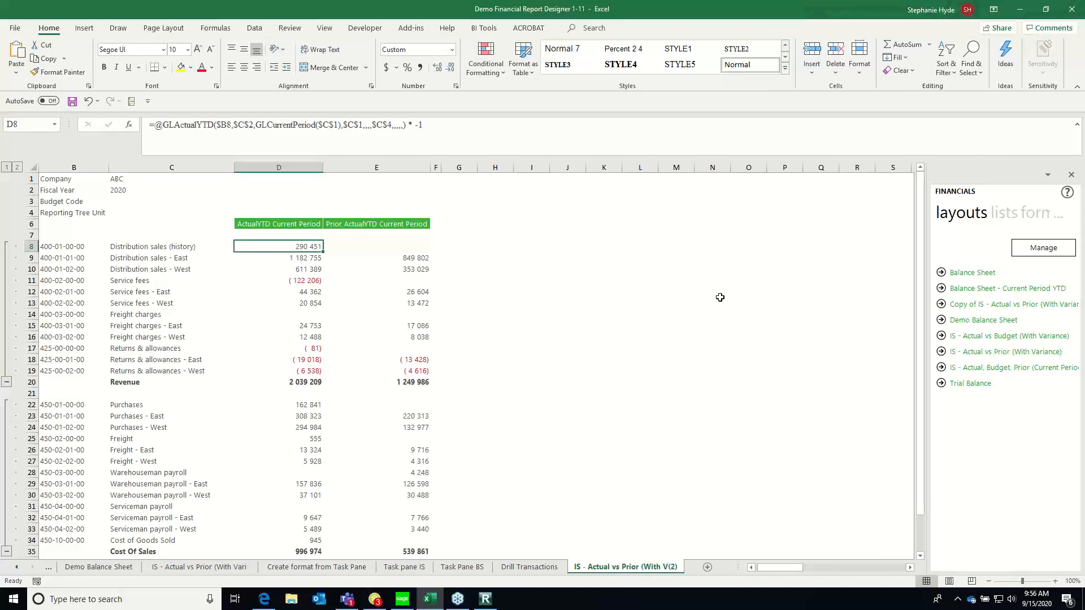
Delete the generated income statement worksheet IS - Actual vs Prior (With V(2)
right_click(627, 570)
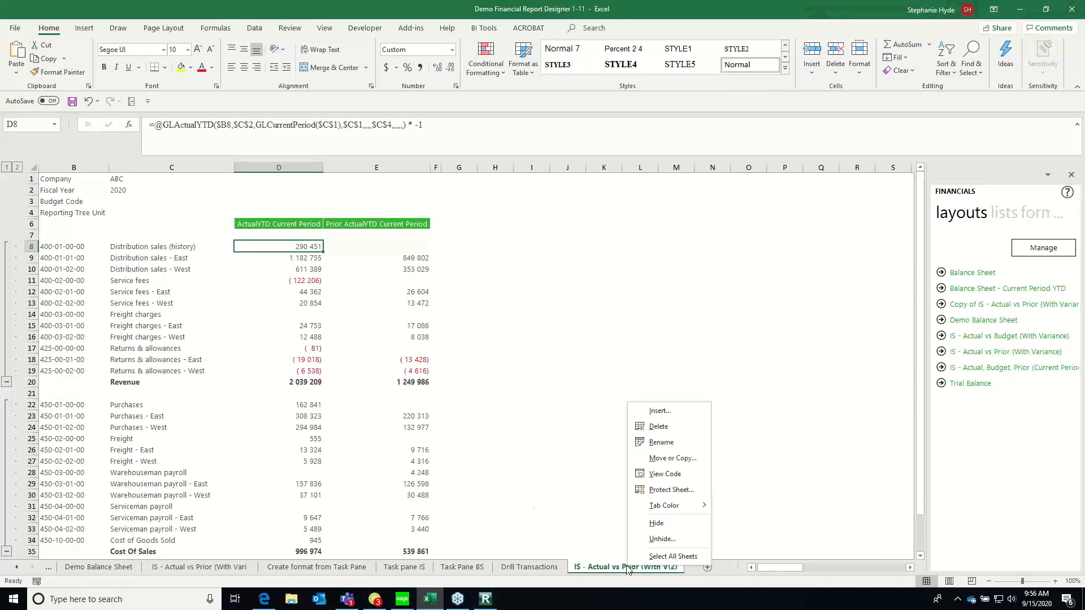
click(660, 427)
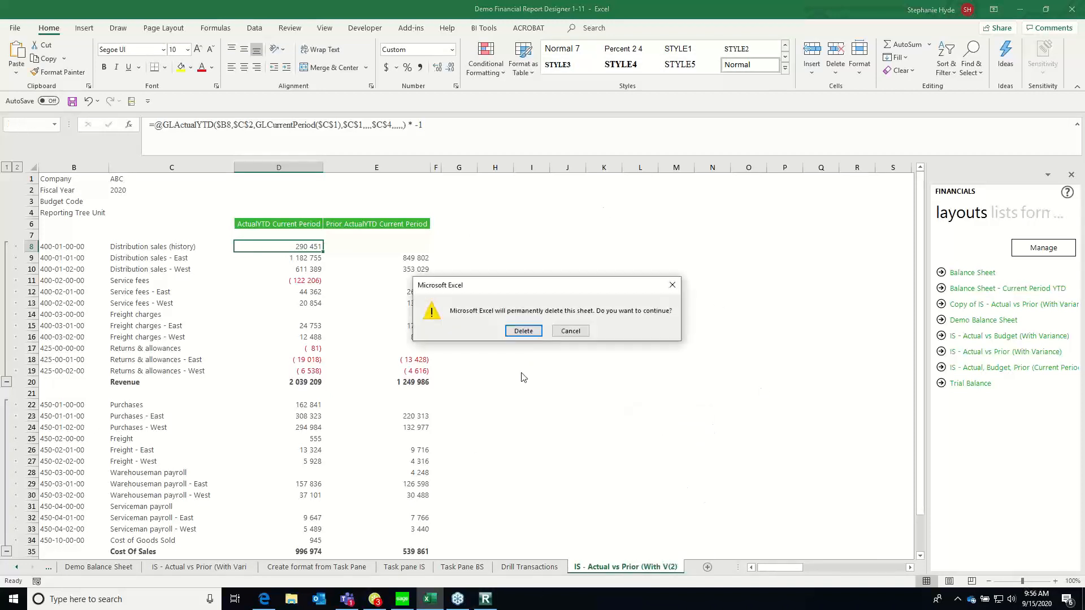
click(525, 331)
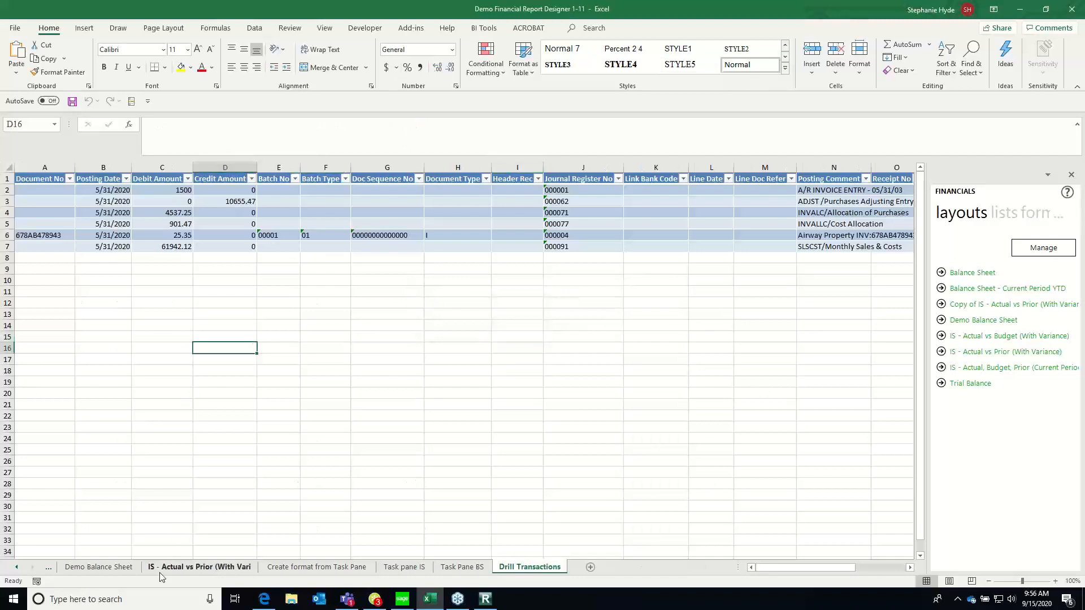
Show the Balance Sheet worksheet and inspect its closing balance column headings and the current-year Revenue formula
click(99, 566)
click(16, 567)
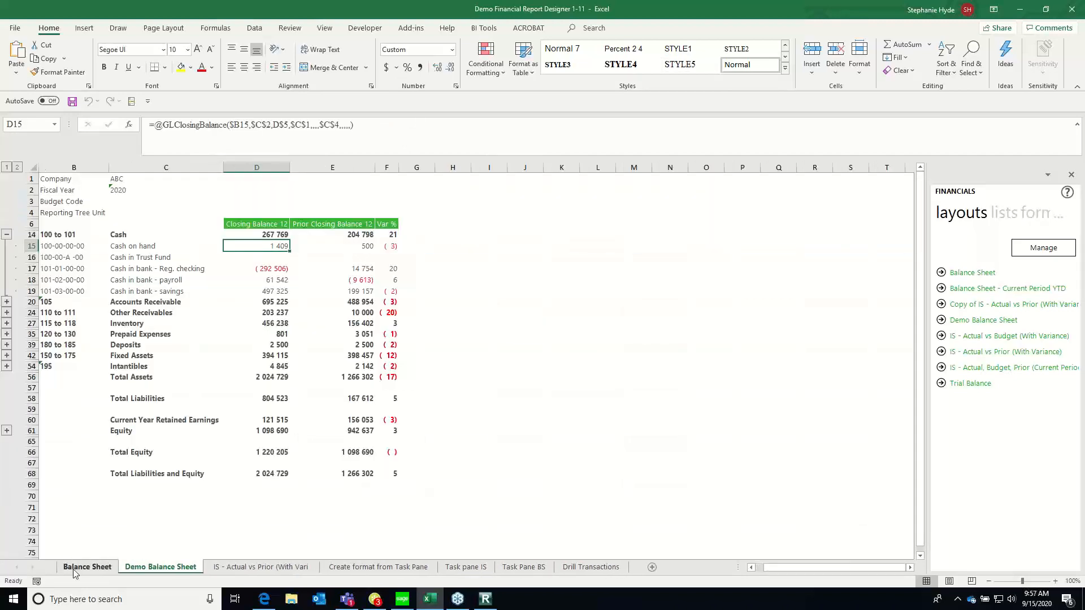
click(87, 567)
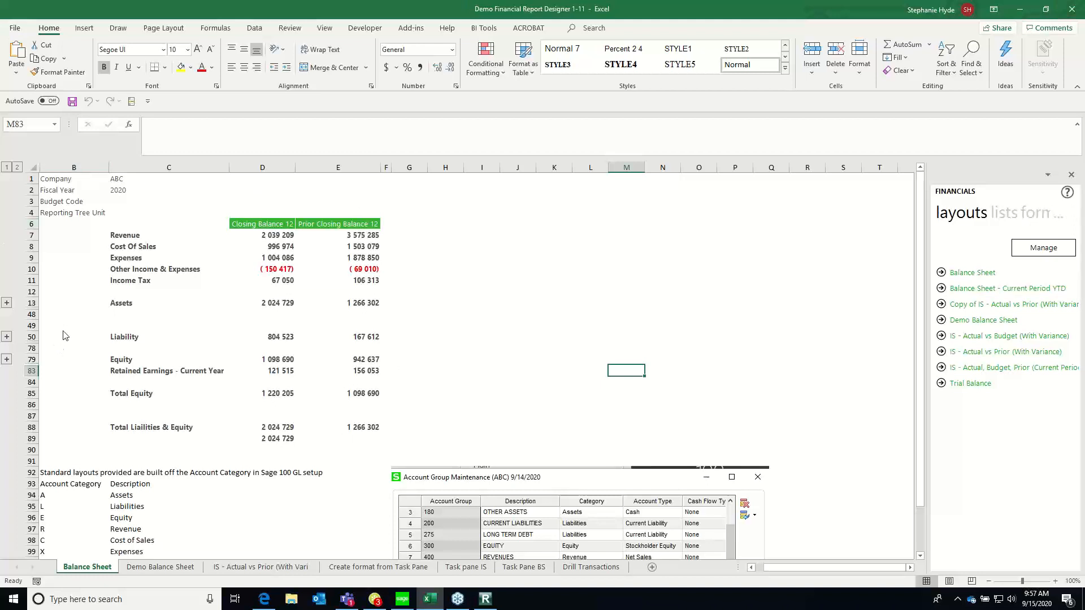
click(255, 221)
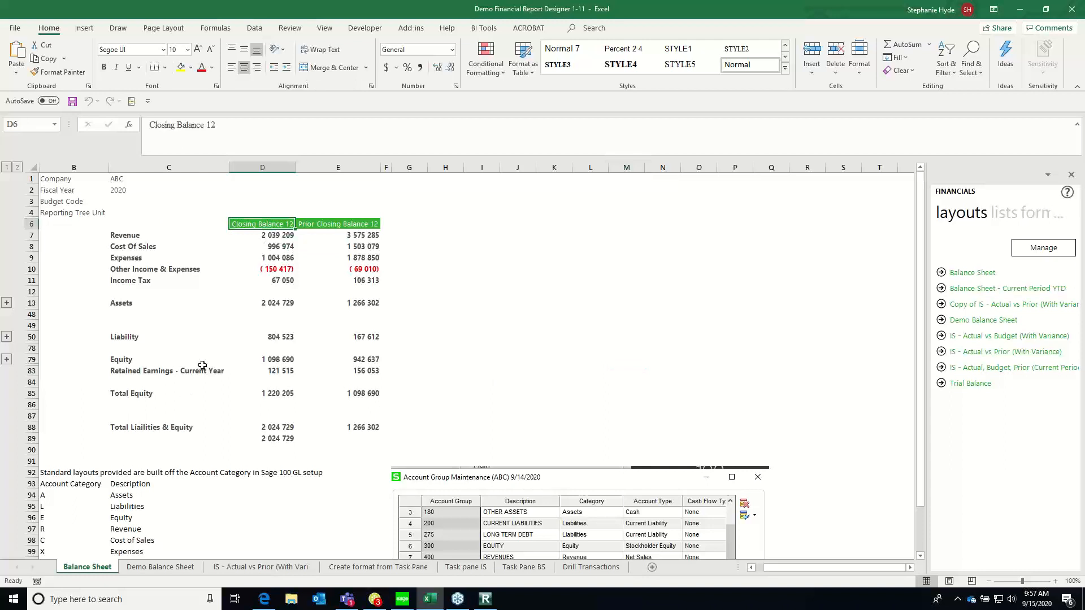
click(338, 227)
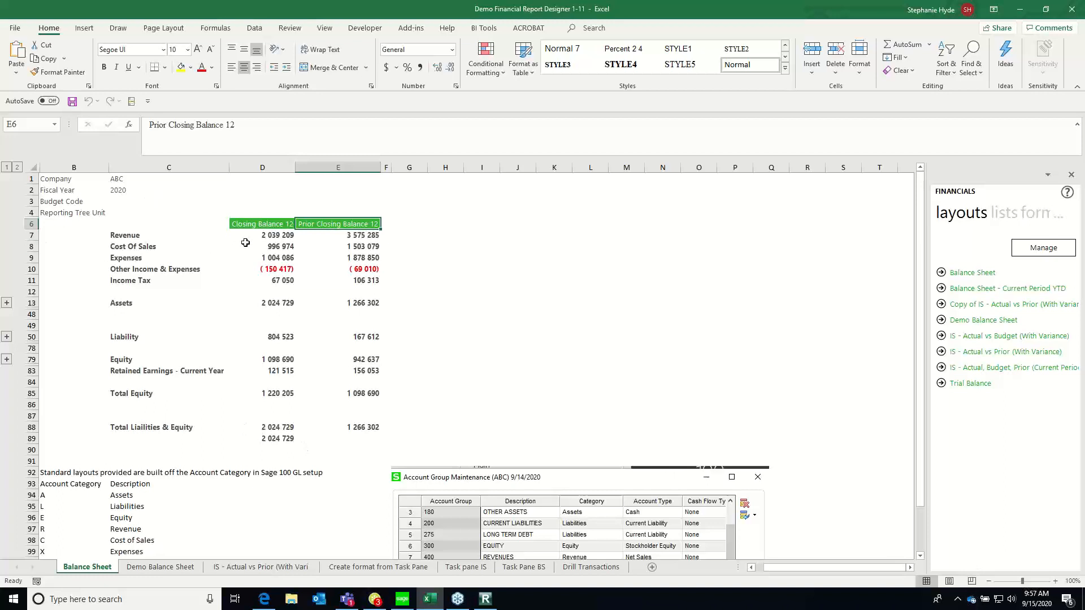
click(267, 235)
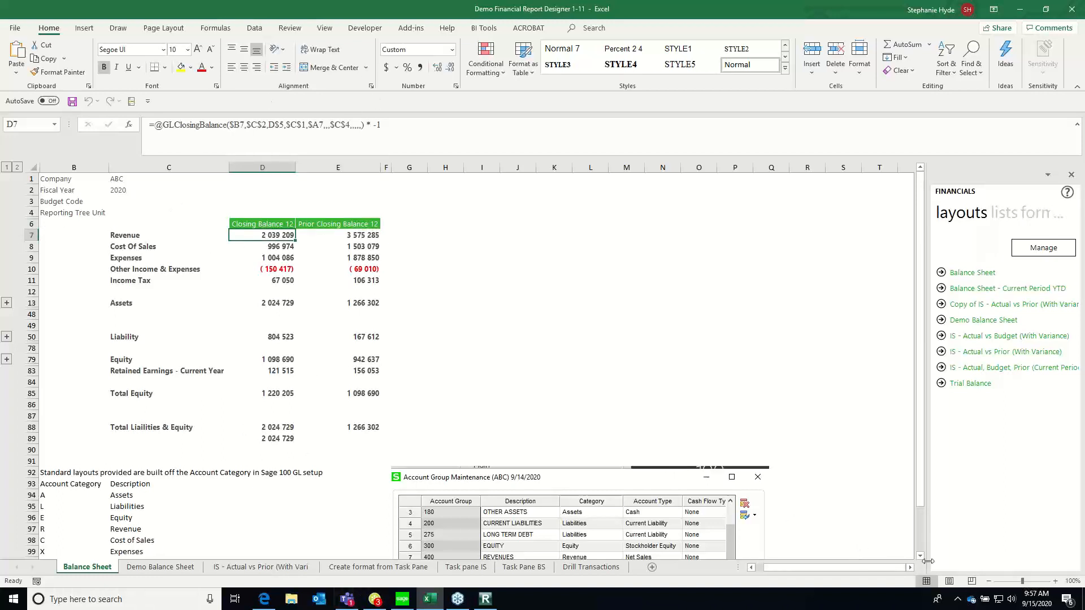
Review the account category list and the Account Group Maintenance picture below the balance sheet, and return to the Expenses row
scroll(922, 555, down, 2)
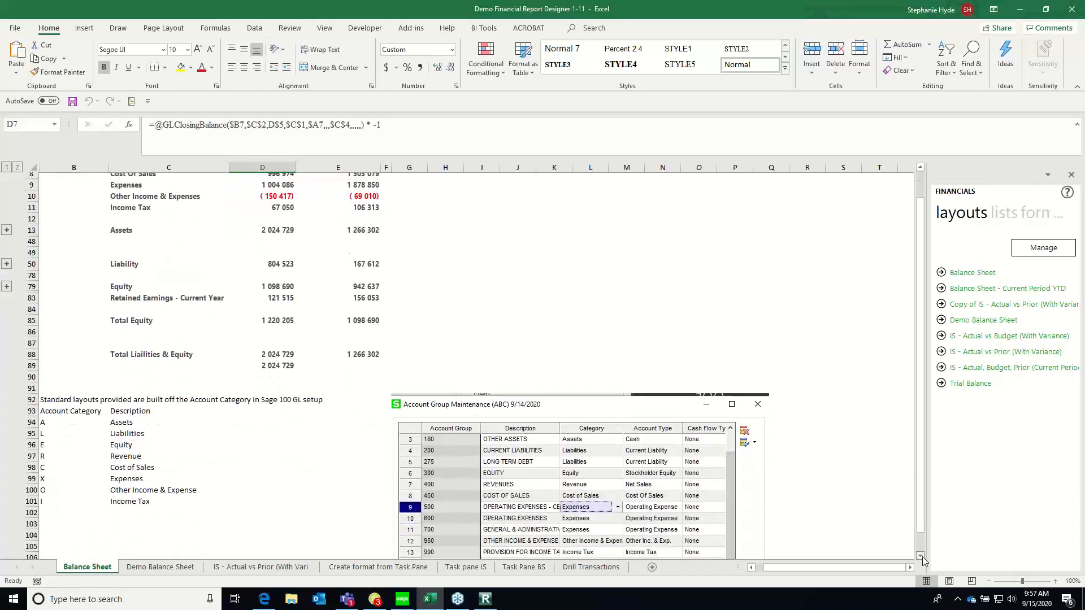
scroll(922, 557, down, 1)
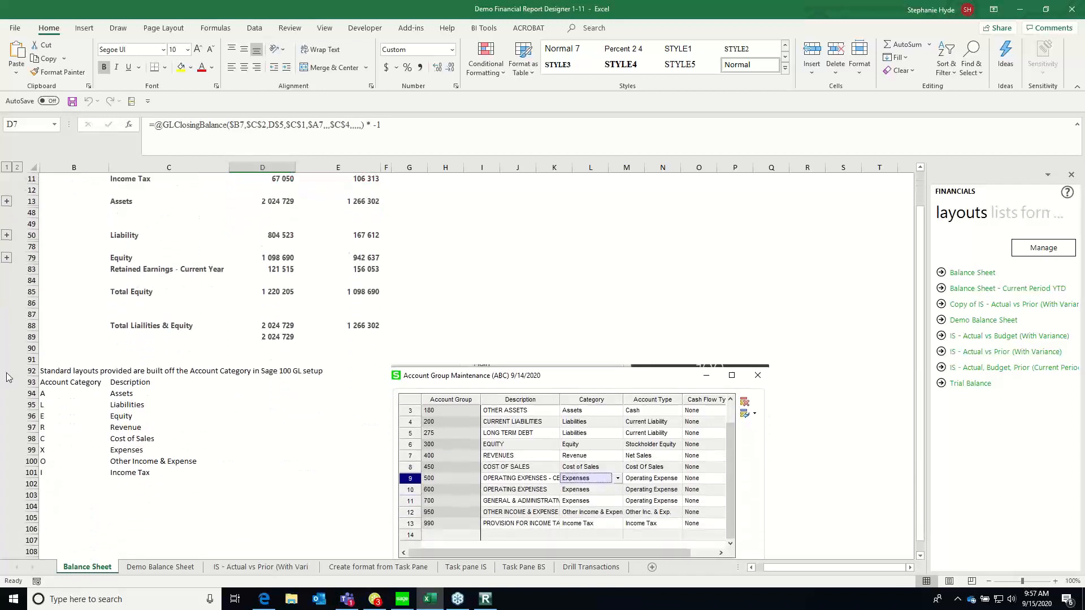
click(64, 384)
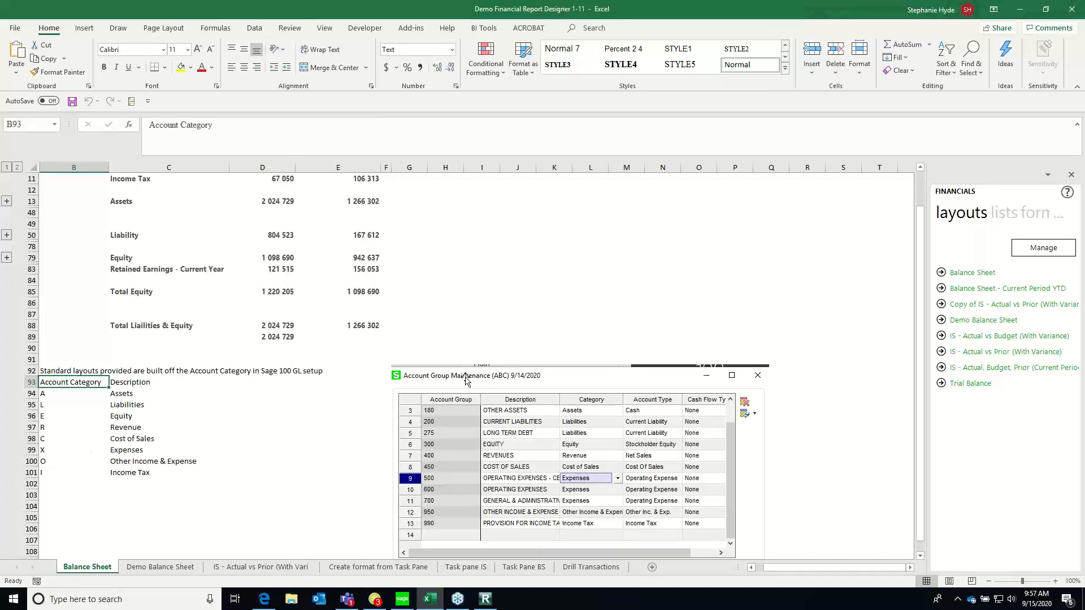
click(584, 415)
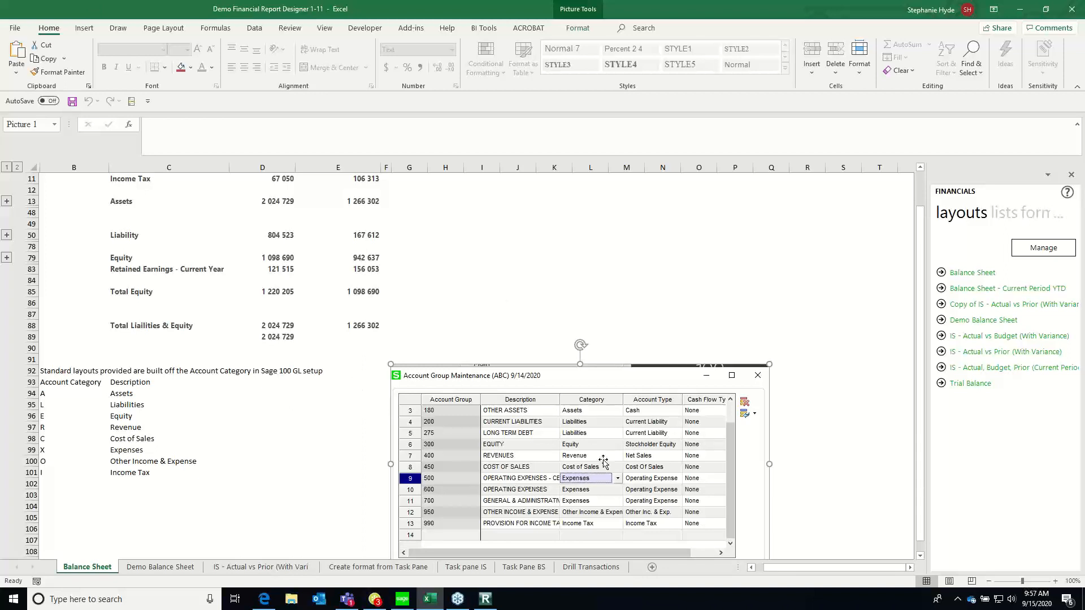
click(734, 201)
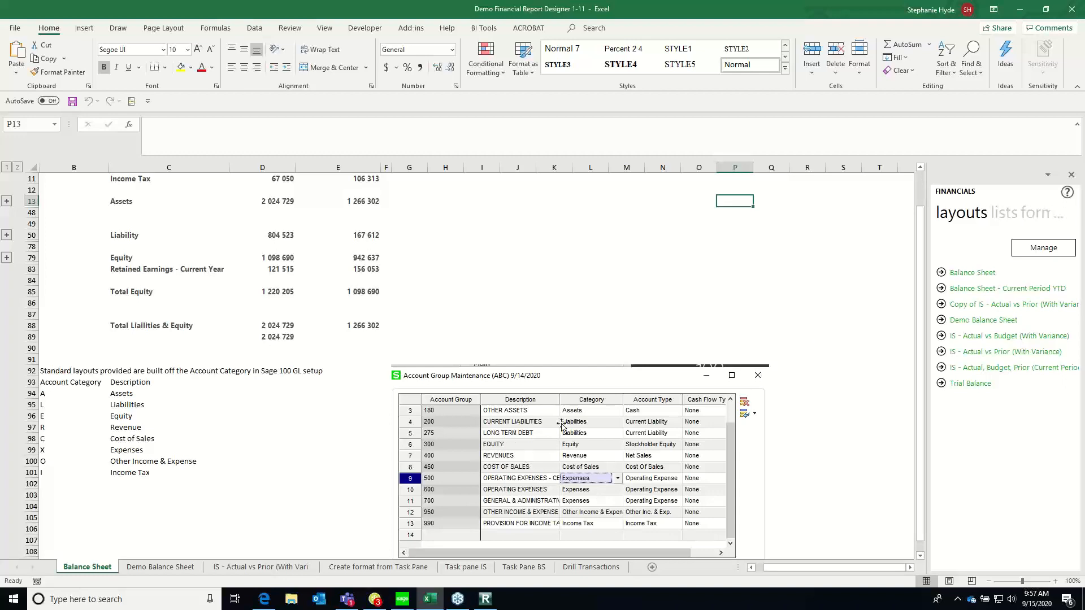
scroll(915, 195, up, 4)
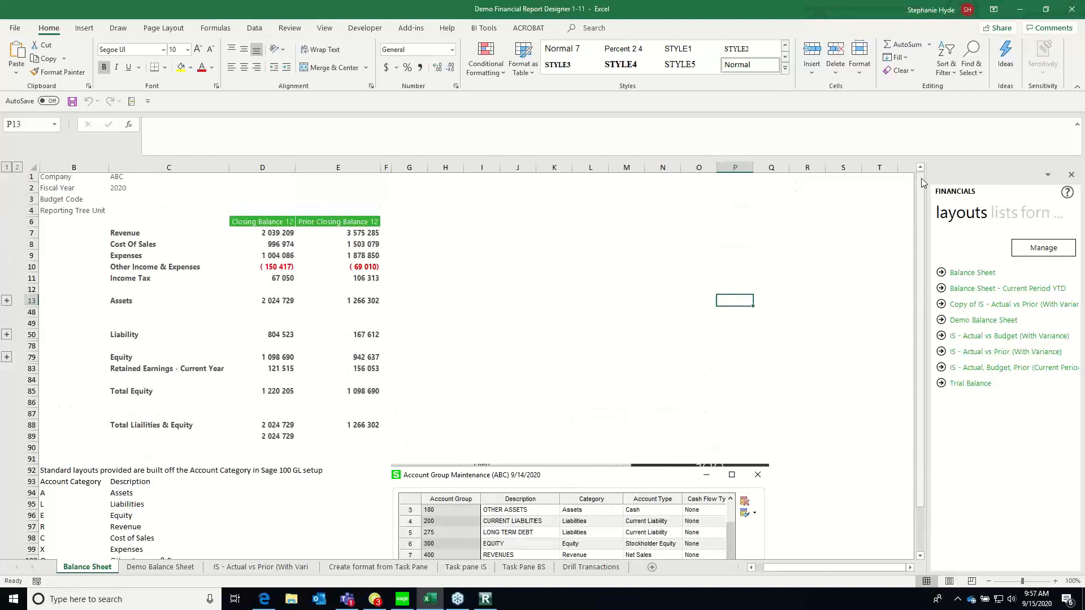
click(145, 258)
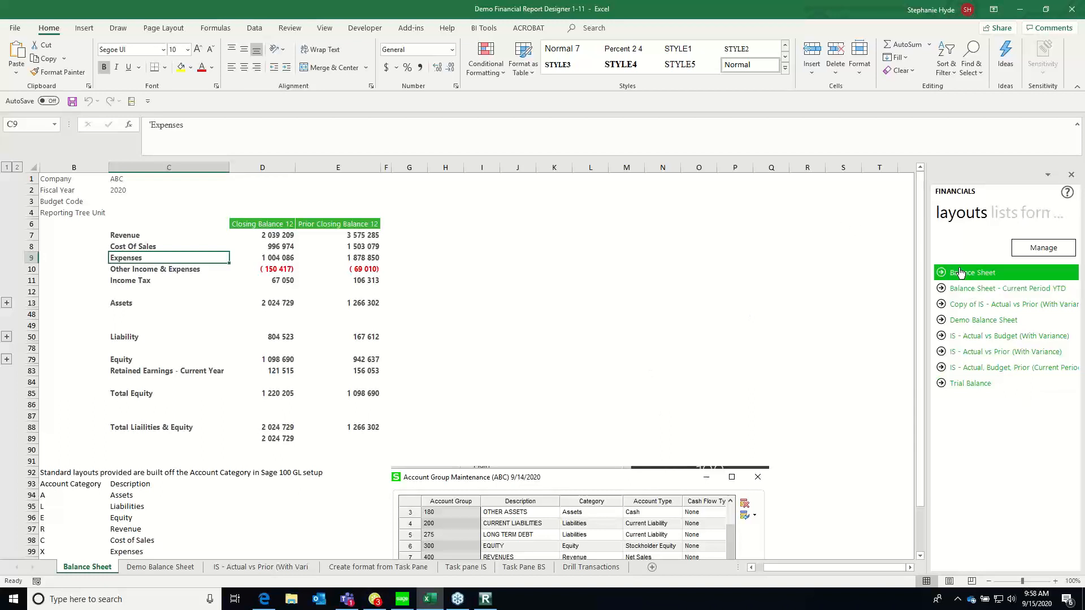
Copy the Balance Sheet layout as Copy of Balance Sheet and view its layout design at full size
click(1042, 248)
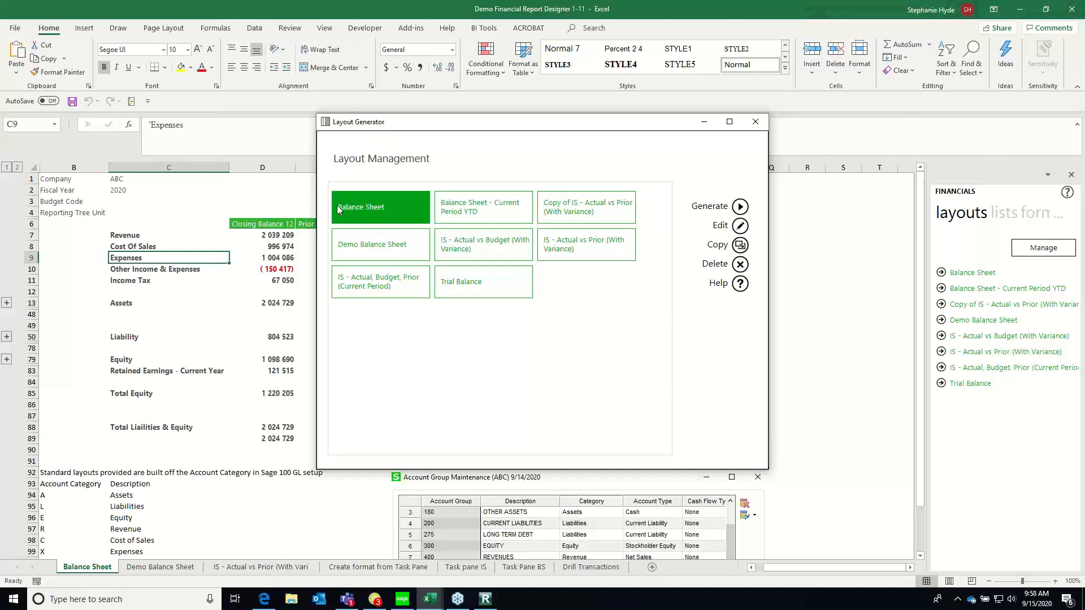
click(739, 244)
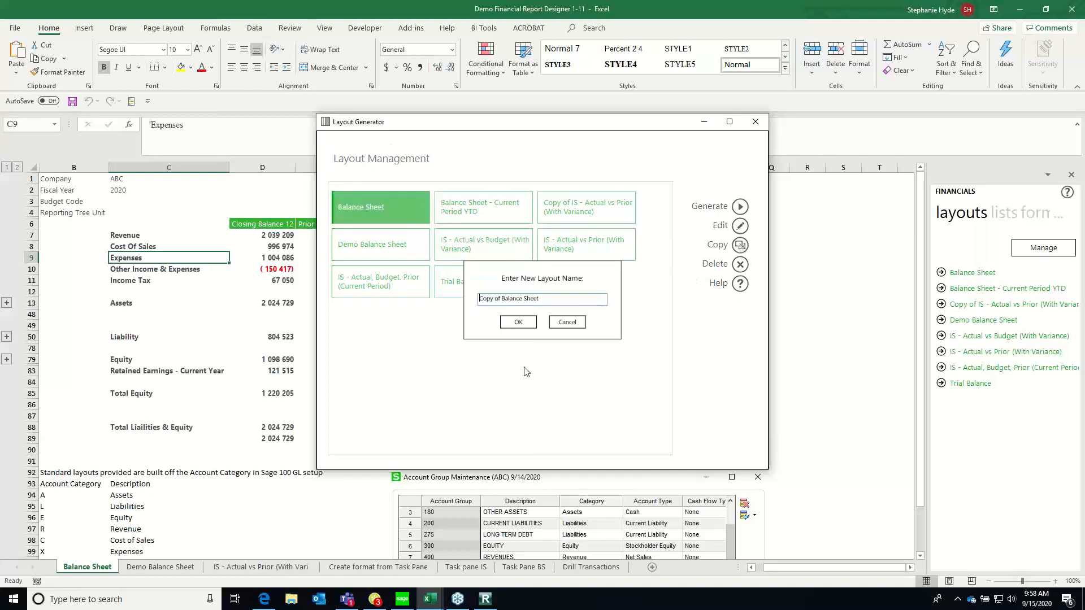
click(518, 323)
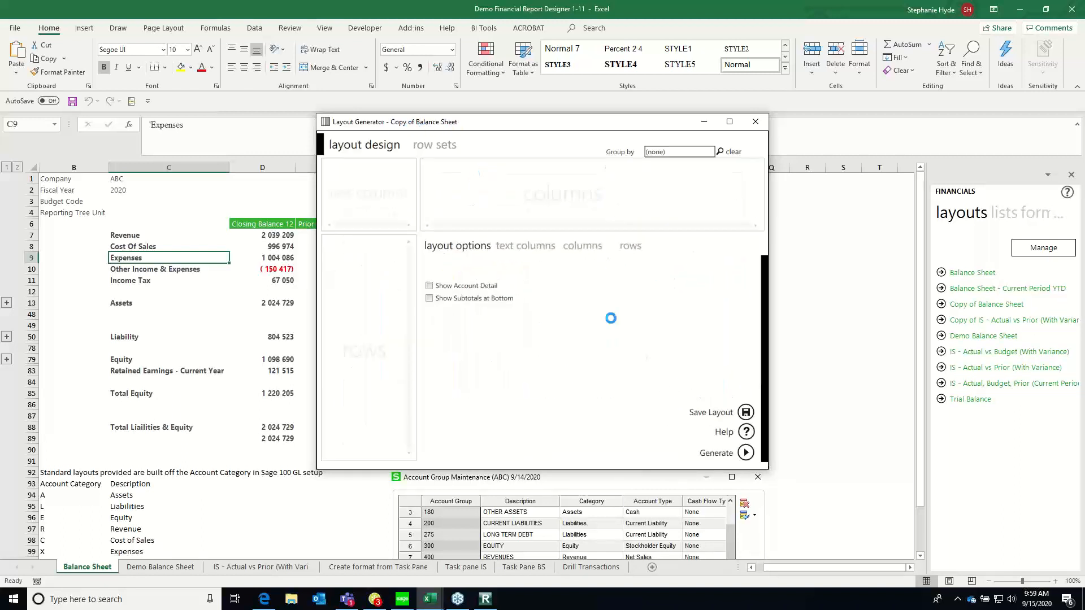
click(729, 122)
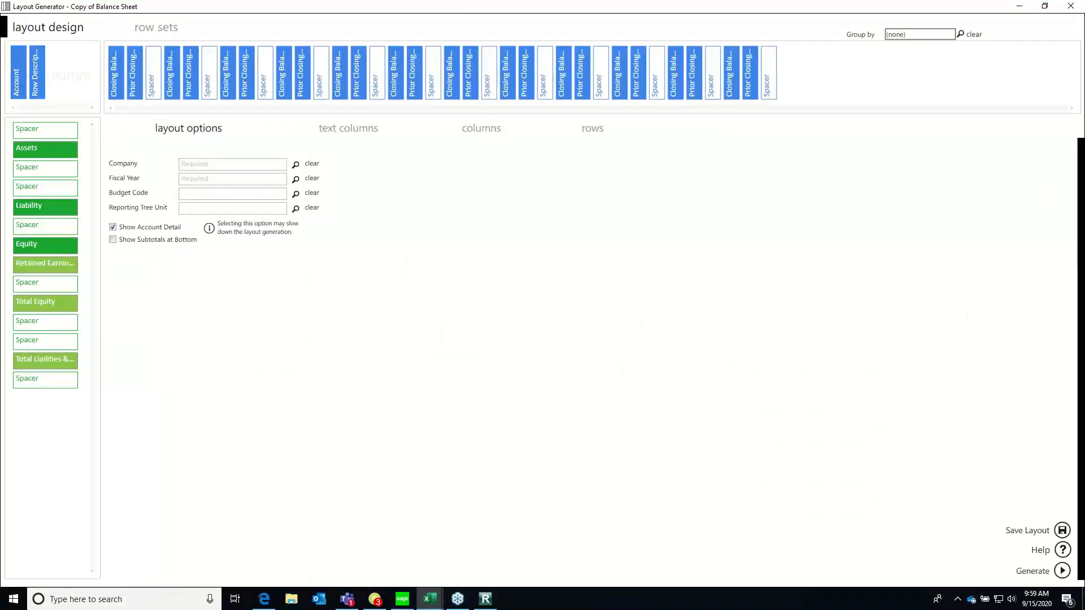
click(1044, 6)
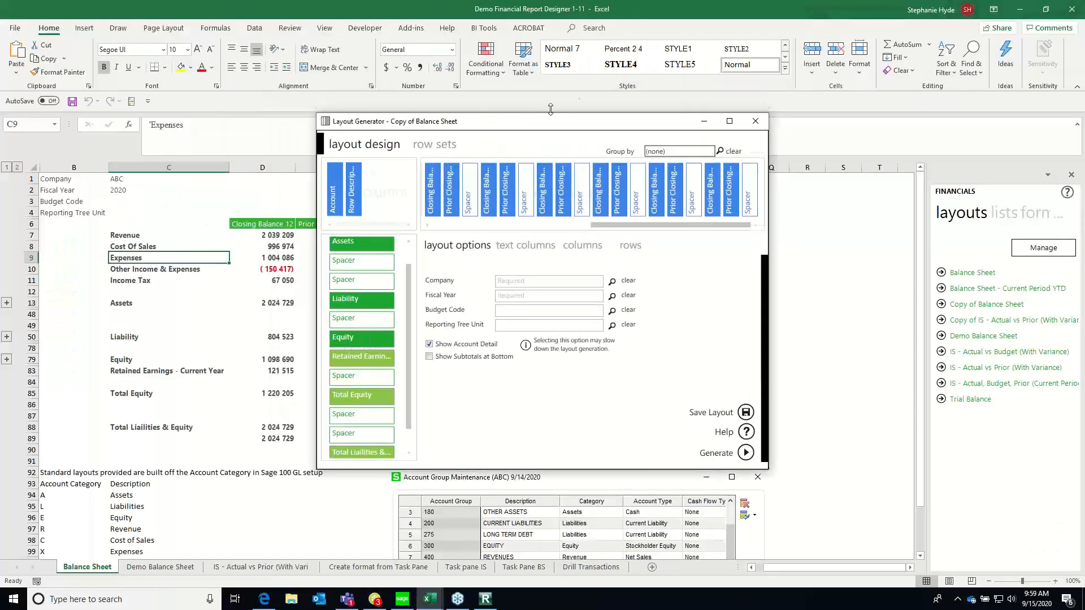
drag(491, 117, 491, 104)
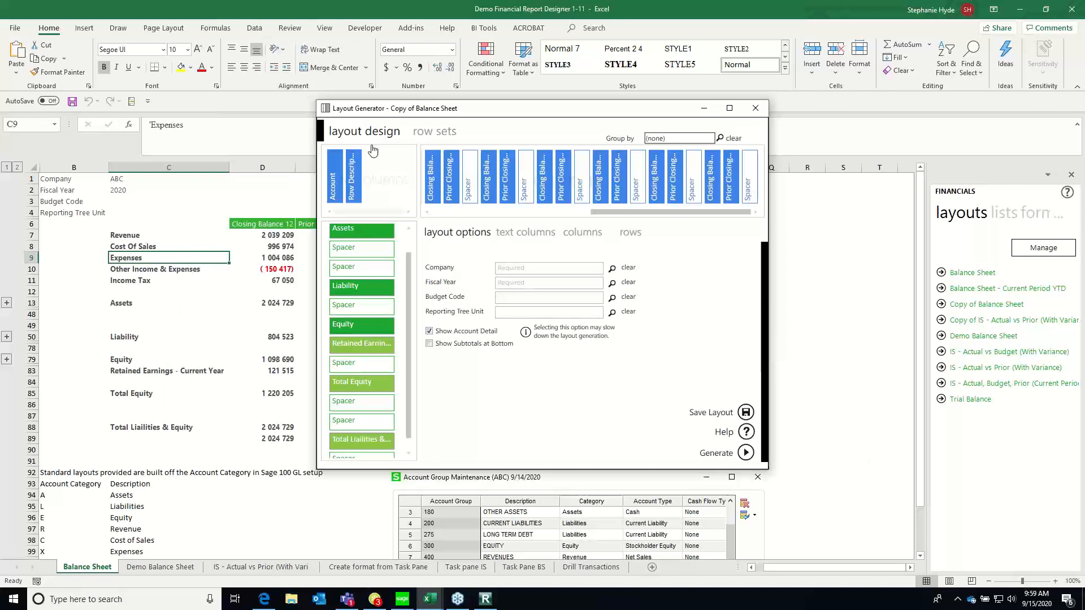
Return to the Balance Sheet worksheet and hide rows 7 to 11, from Revenue through Income Tax
click(69, 572)
click(138, 303)
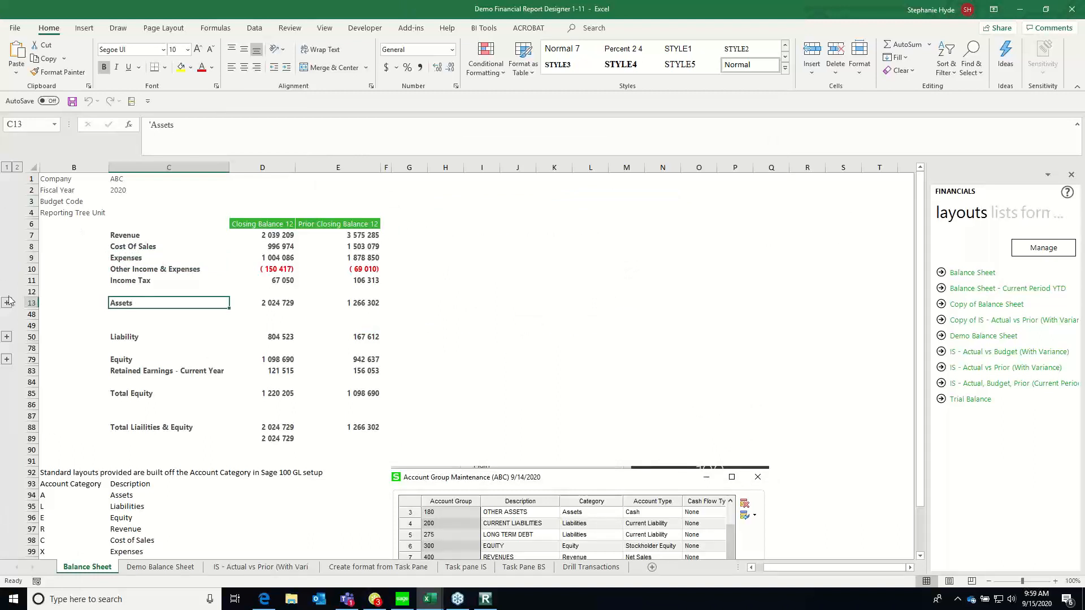
click(28, 234)
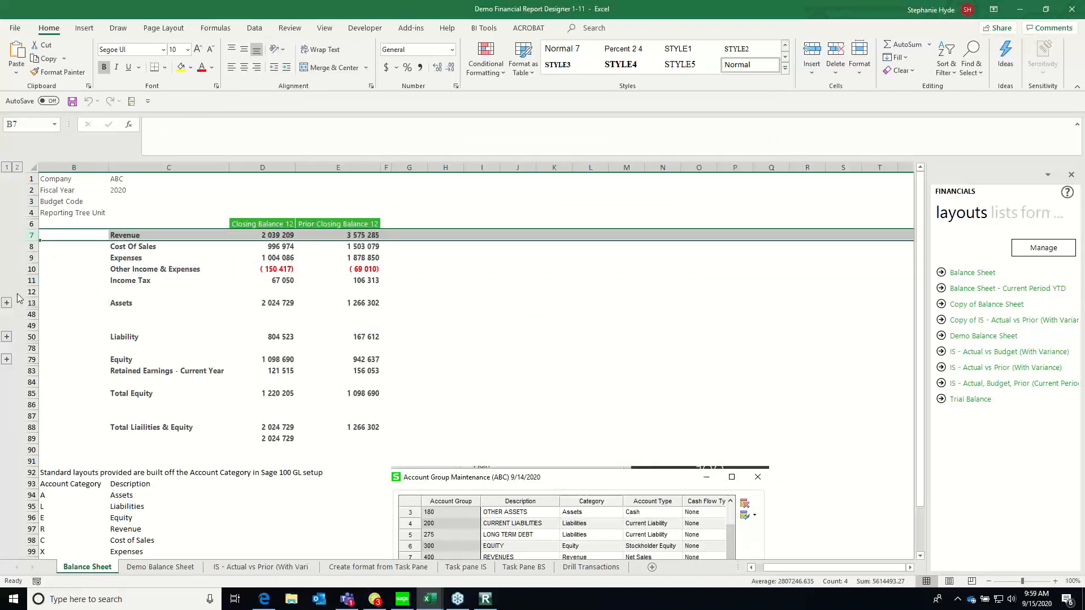
shift+click(28, 281)
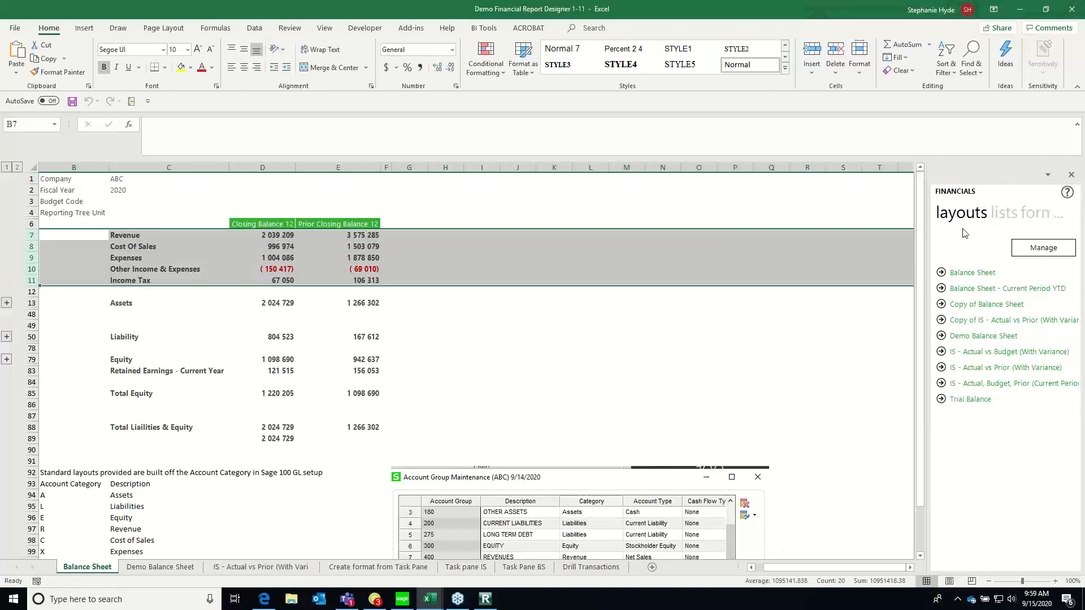
right_click(458, 267)
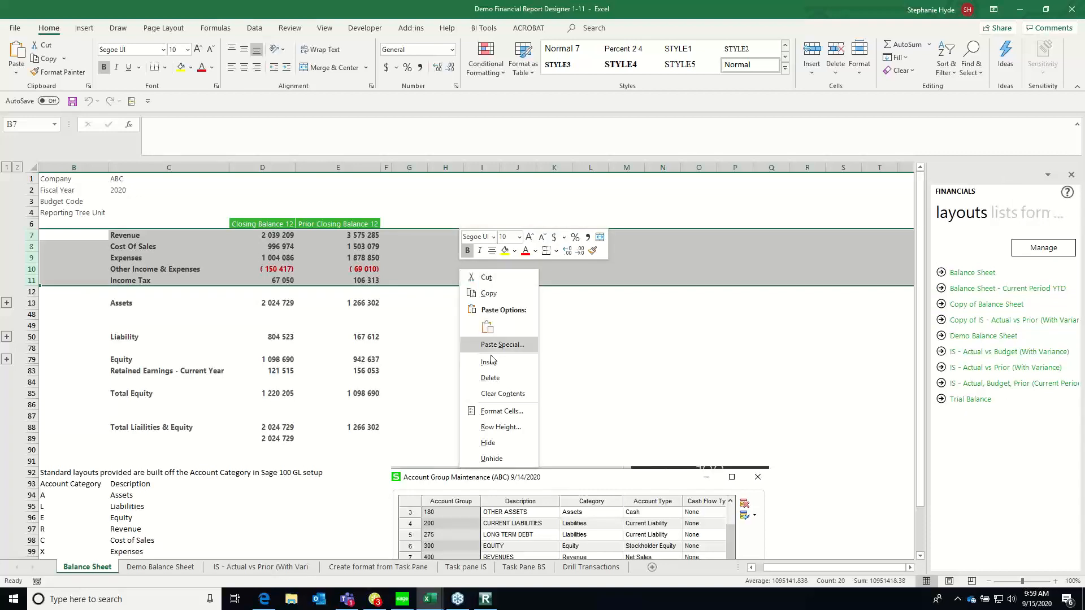
click(488, 443)
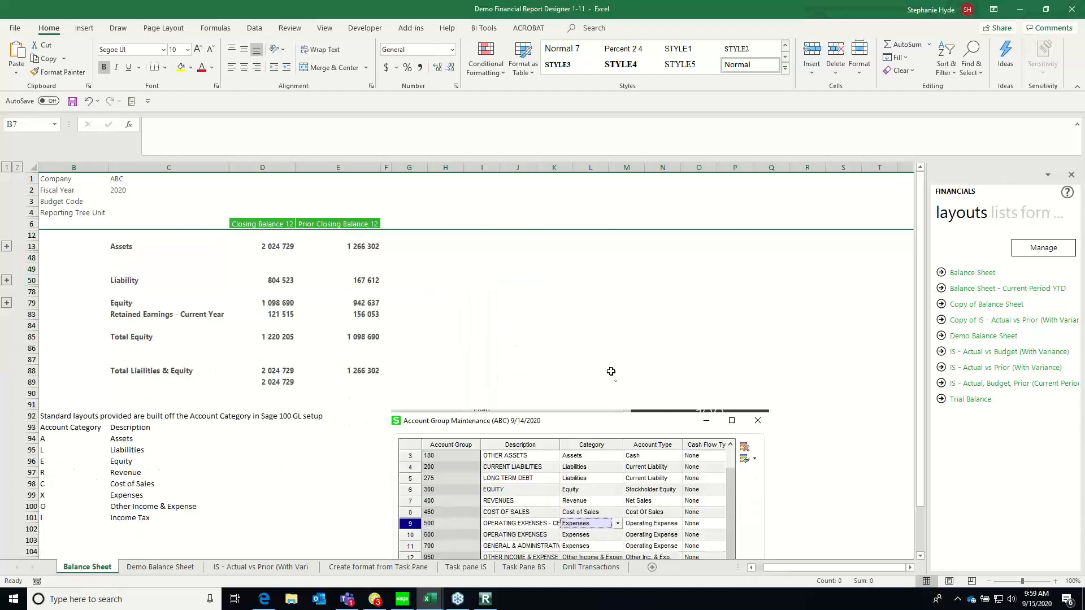
Return to the Copy of Balance Sheet layout design and set its company to ABC and fiscal year to 2020
click(274, 248)
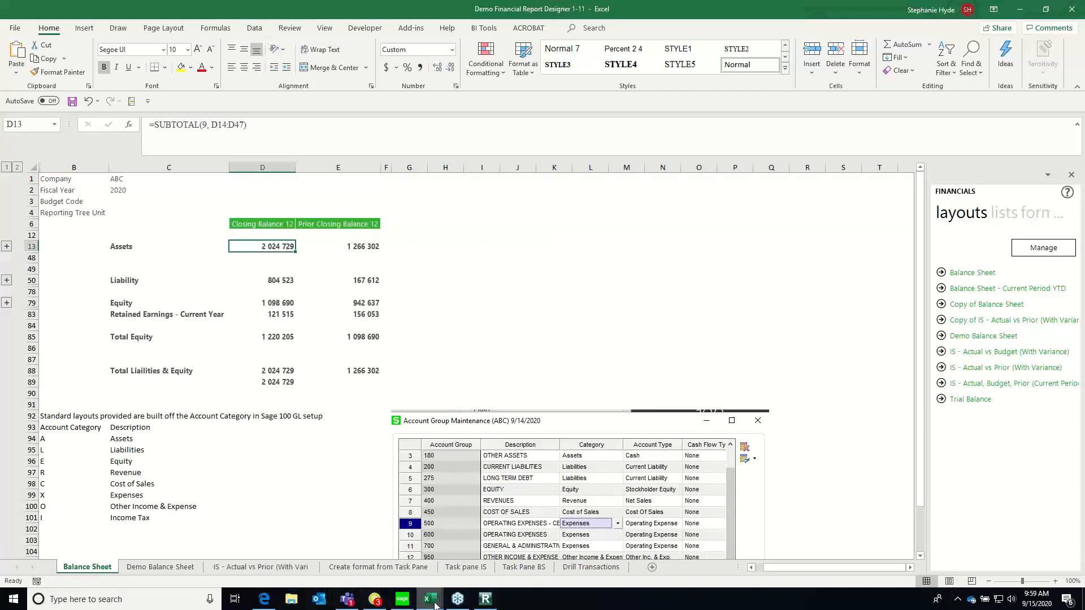
mouse_move(435, 605)
click(489, 551)
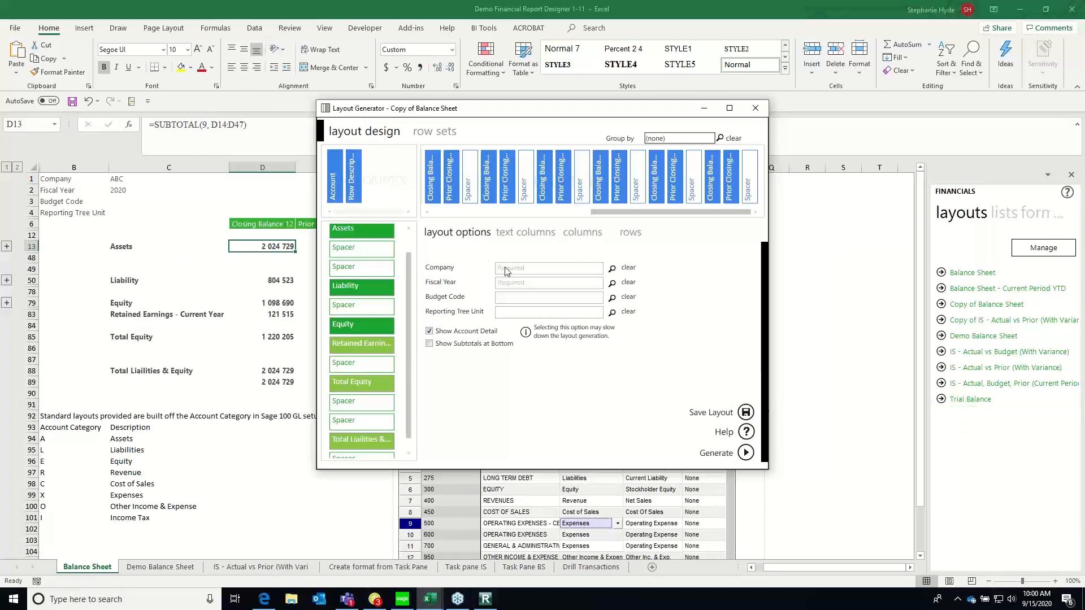
click(613, 269)
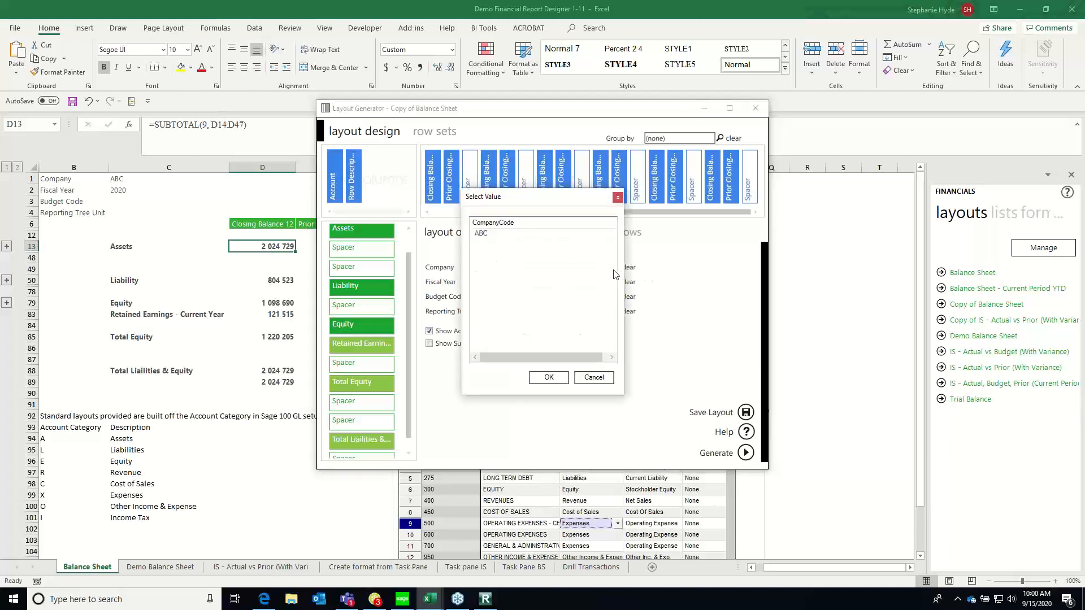
click(548, 379)
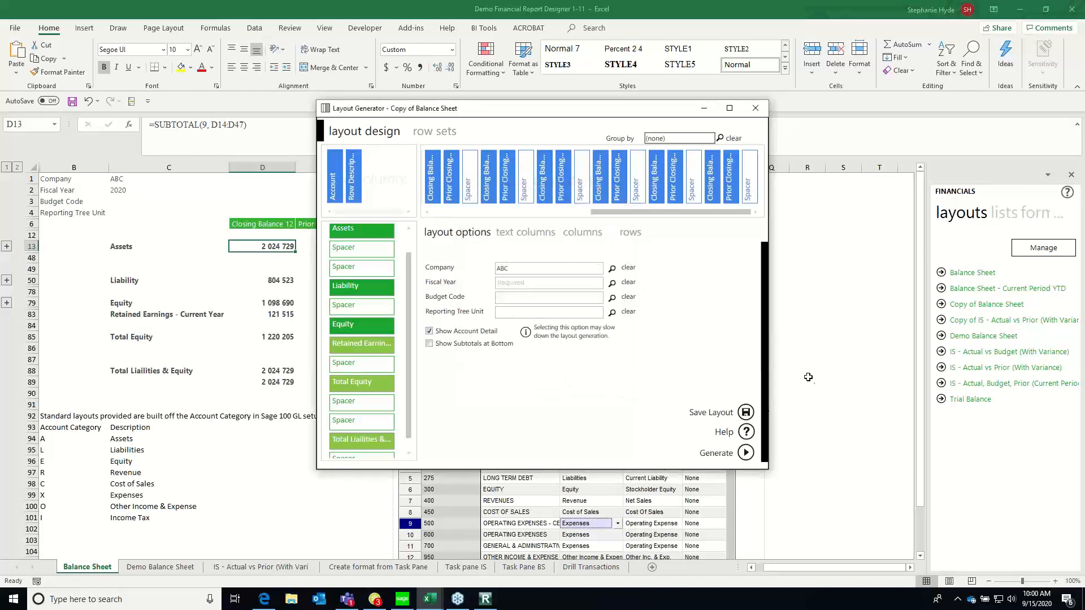
click(612, 283)
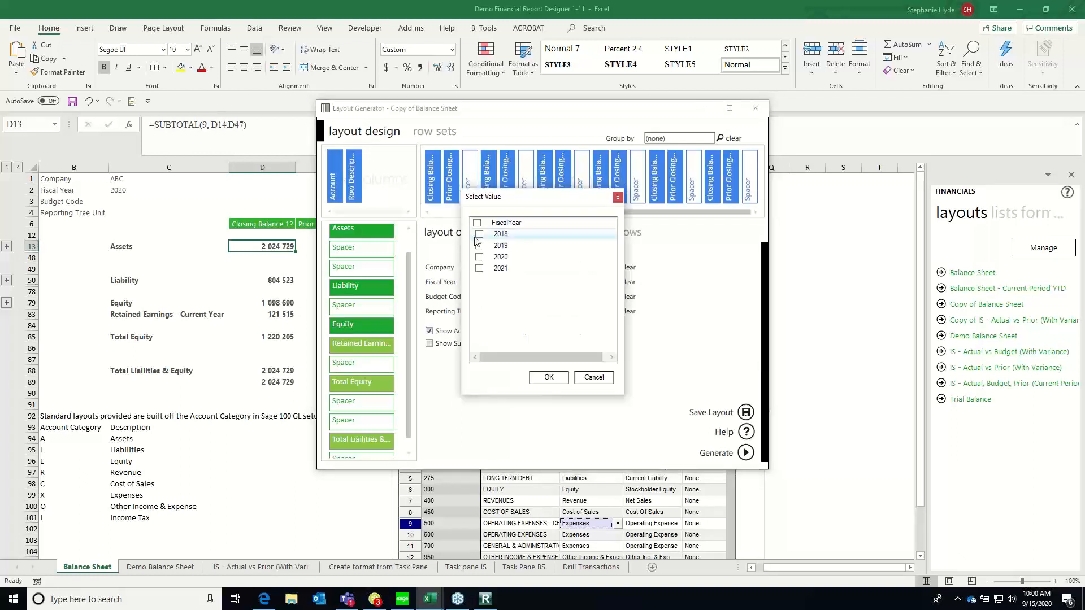
click(479, 257)
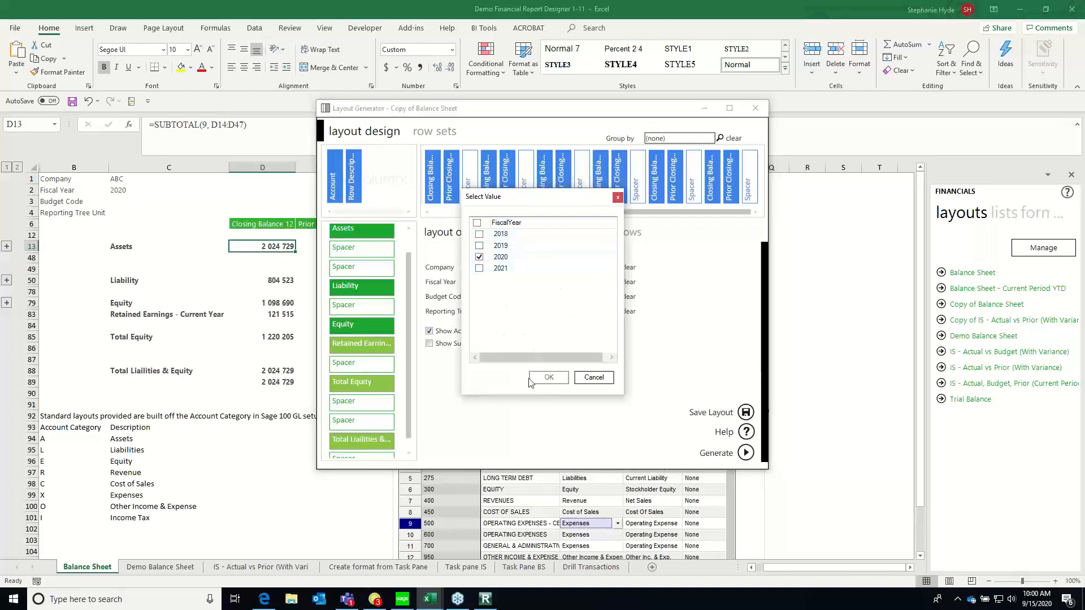
click(547, 379)
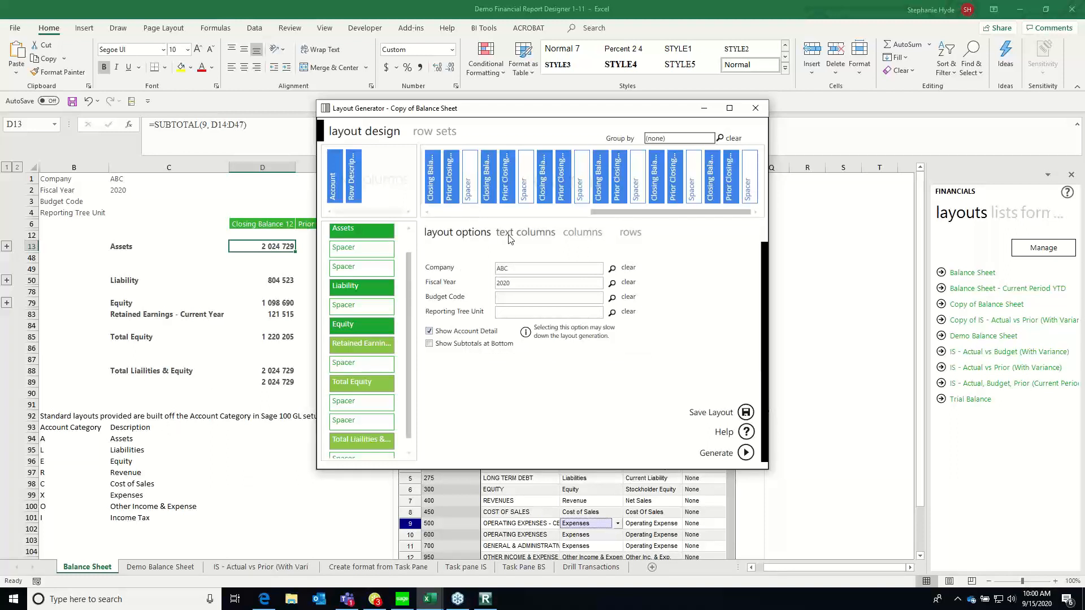
View the layout's text columns and compare them with the account detail under Assets and Liability on the Balance Sheet worksheet
click(525, 233)
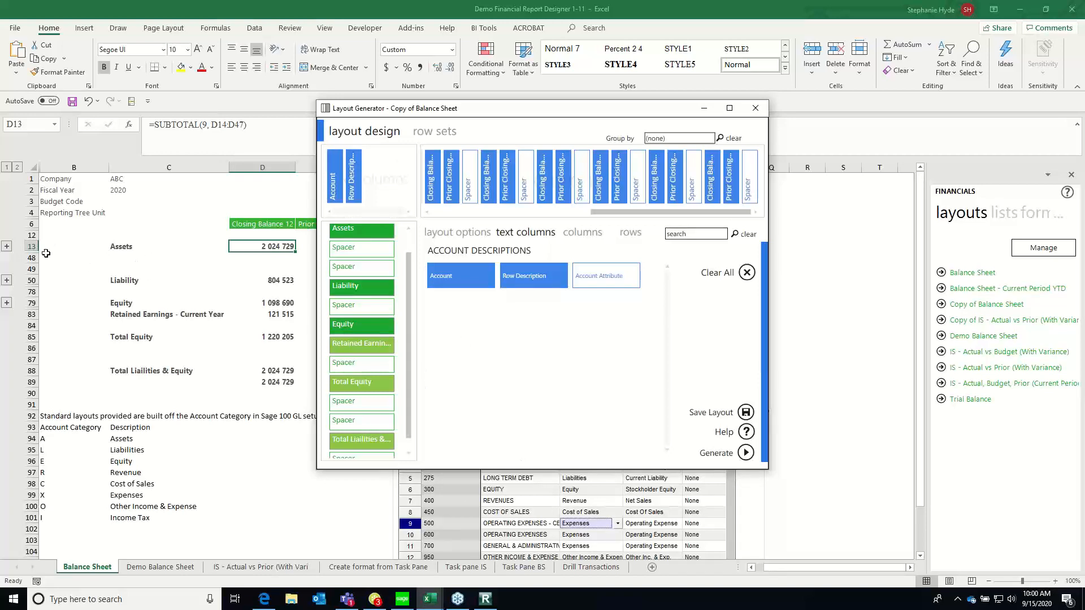
click(6, 247)
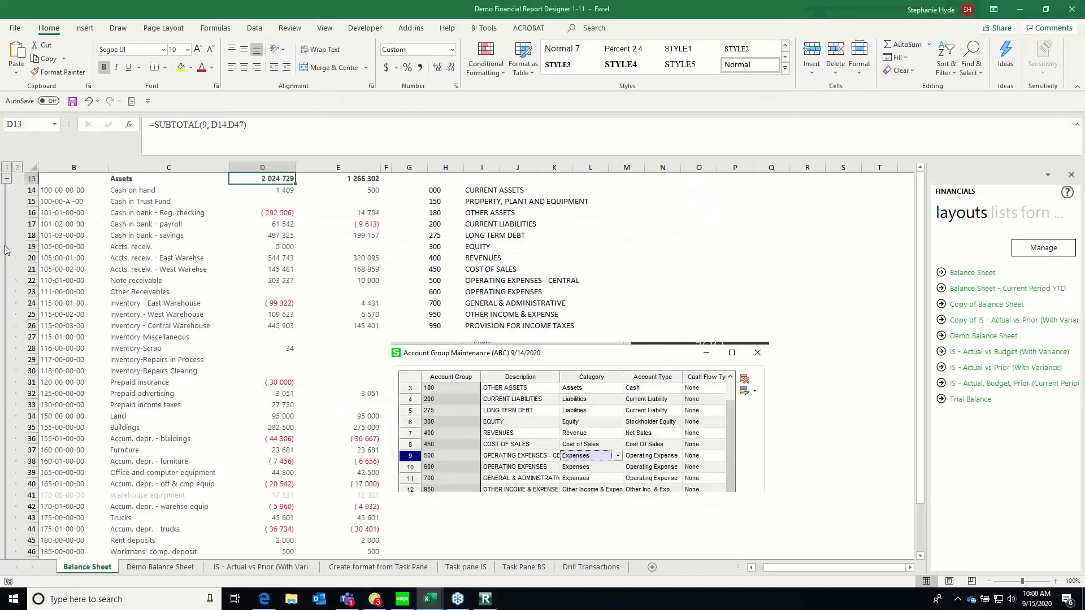
click(5, 247)
click(7, 213)
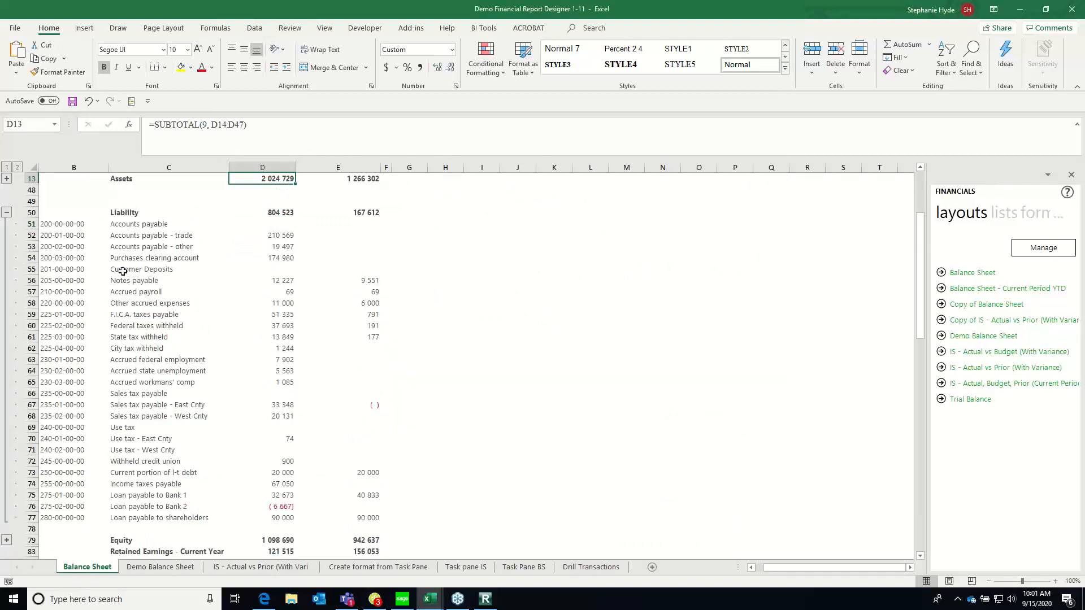
click(7, 212)
mouse_move(430, 600)
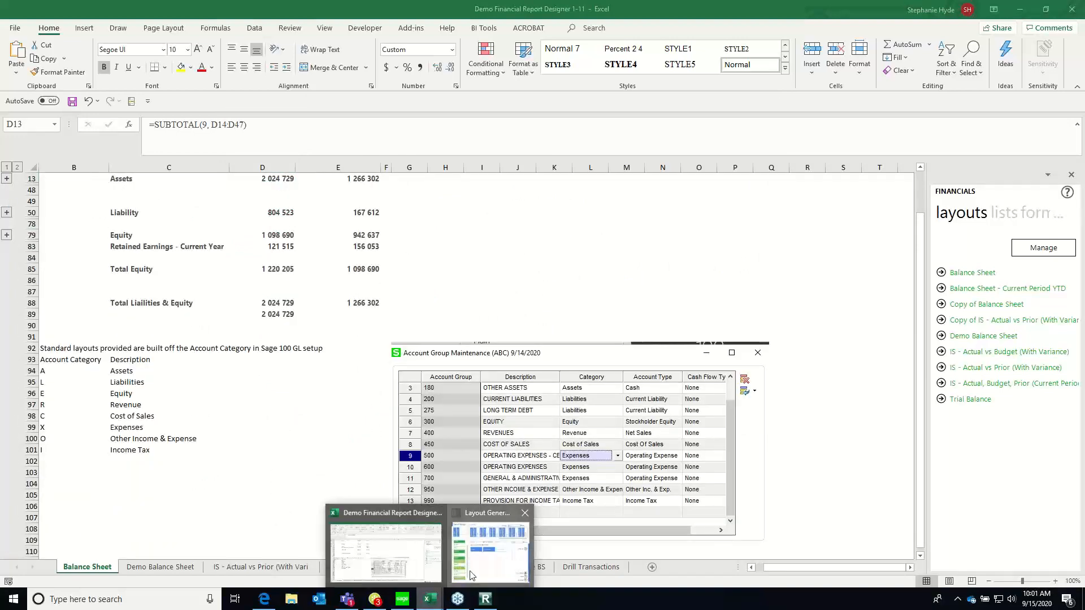
click(490, 548)
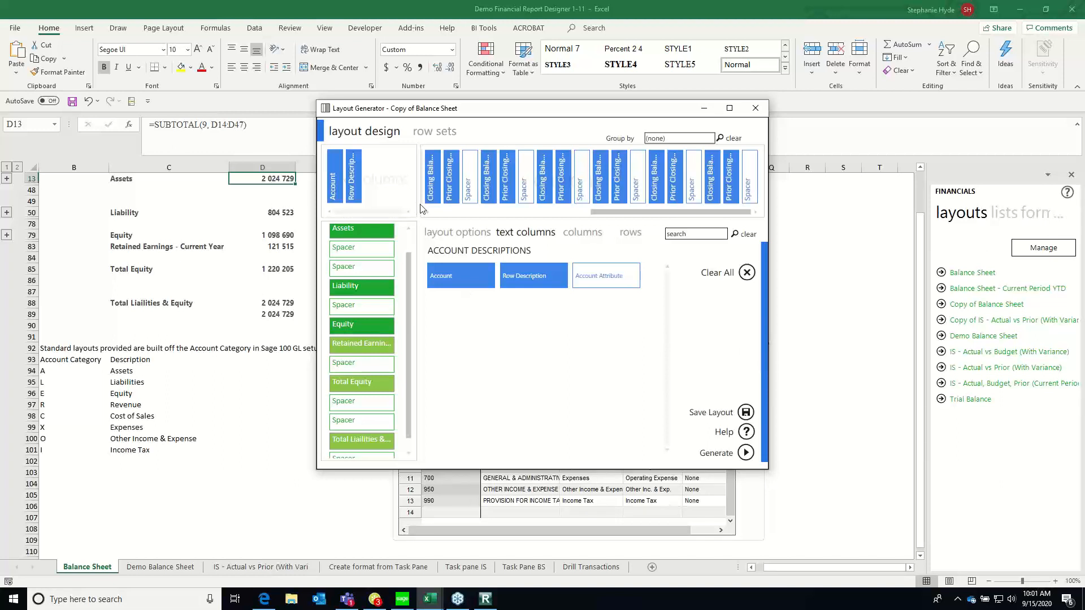
Show the layout's available column formulas and place the Layout Generator window in front of the Balance Sheet worksheet
click(592, 235)
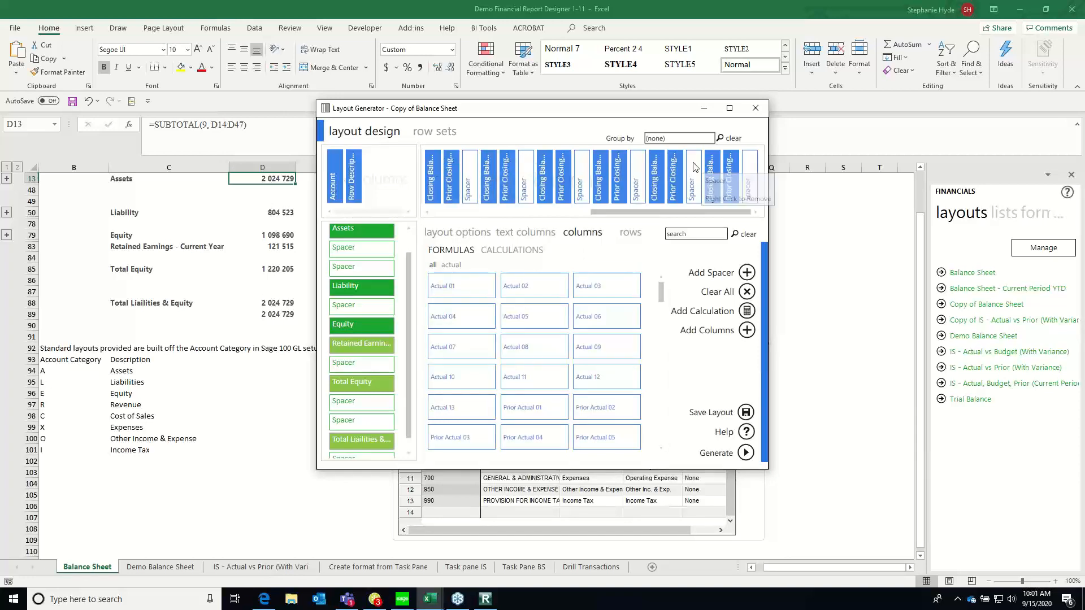
drag(469, 117, 376, 137)
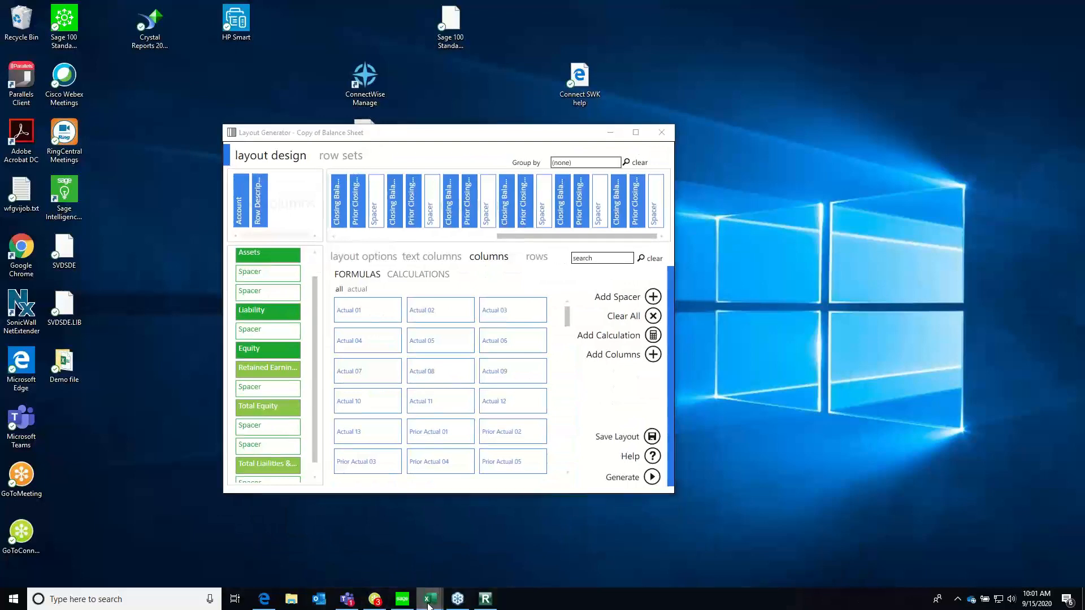
mouse_move(429, 599)
click(446, 576)
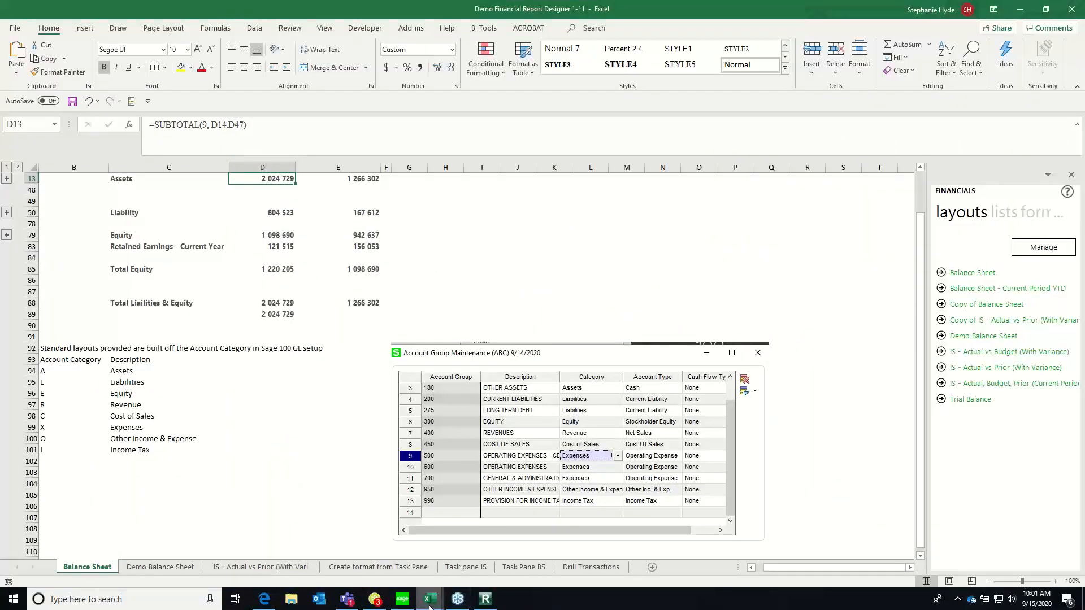
click(489, 537)
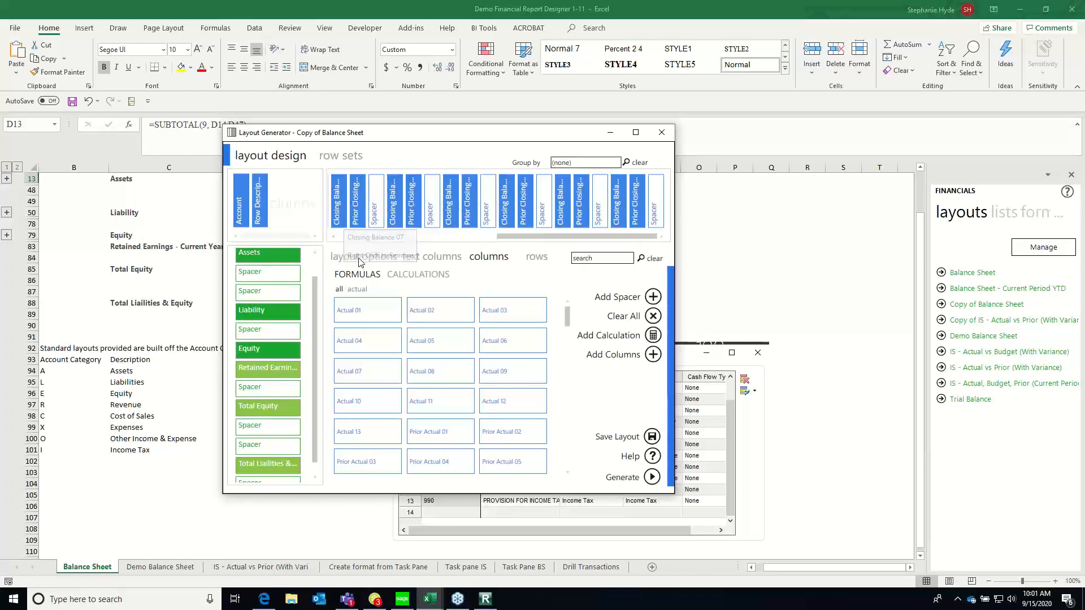
Remove all balance and spacer columns from the layout except Closing Balance 12 and Prior Closing Balance 12
drag(510, 238, 332, 239)
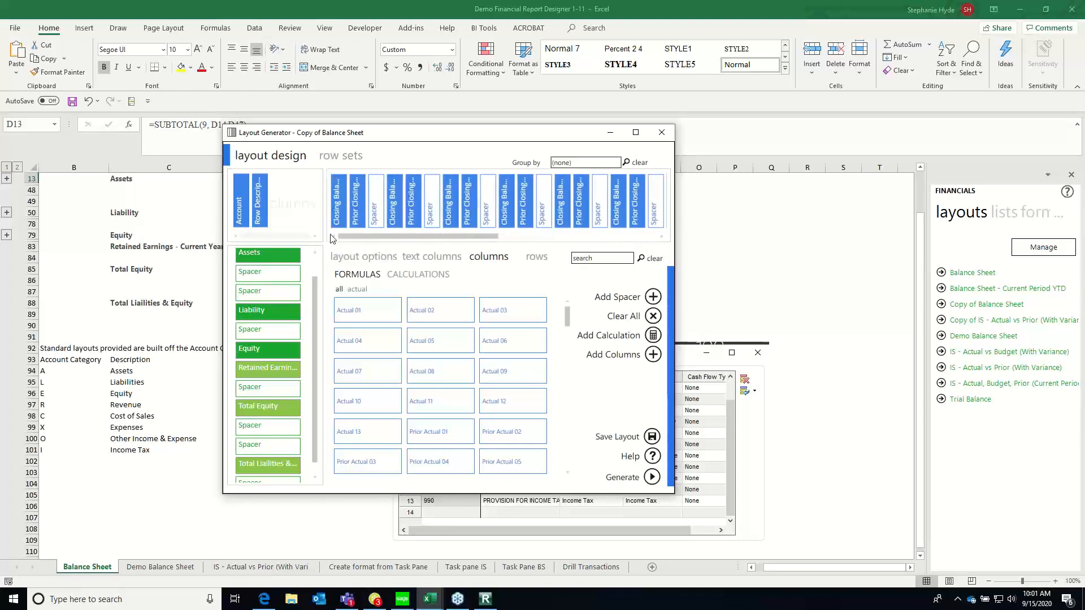
right_click(336, 211)
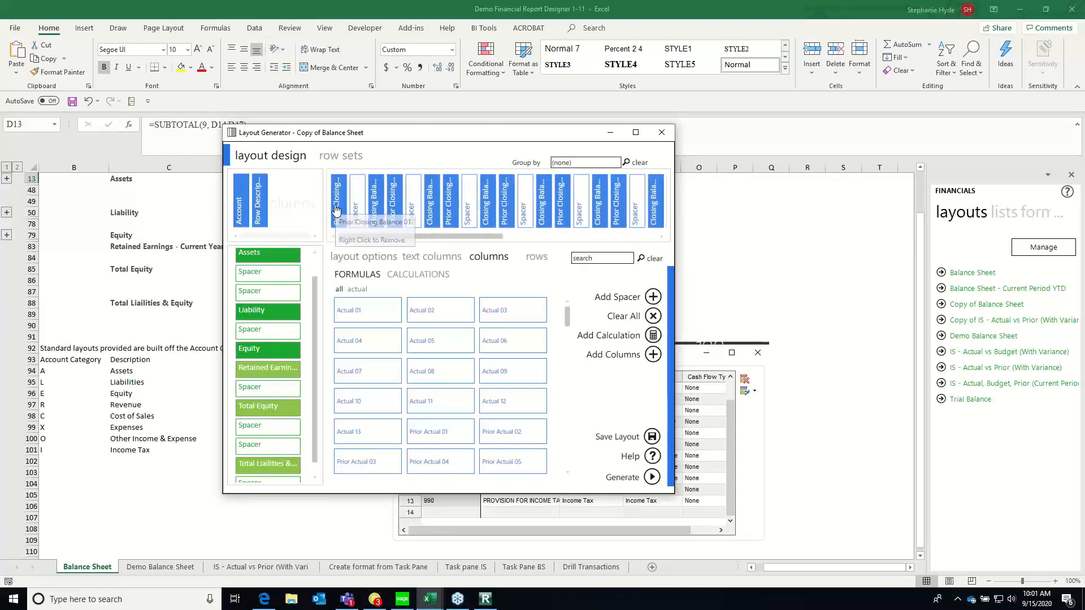
right_click(336, 210)
right_click(337, 212)
right_click(337, 213)
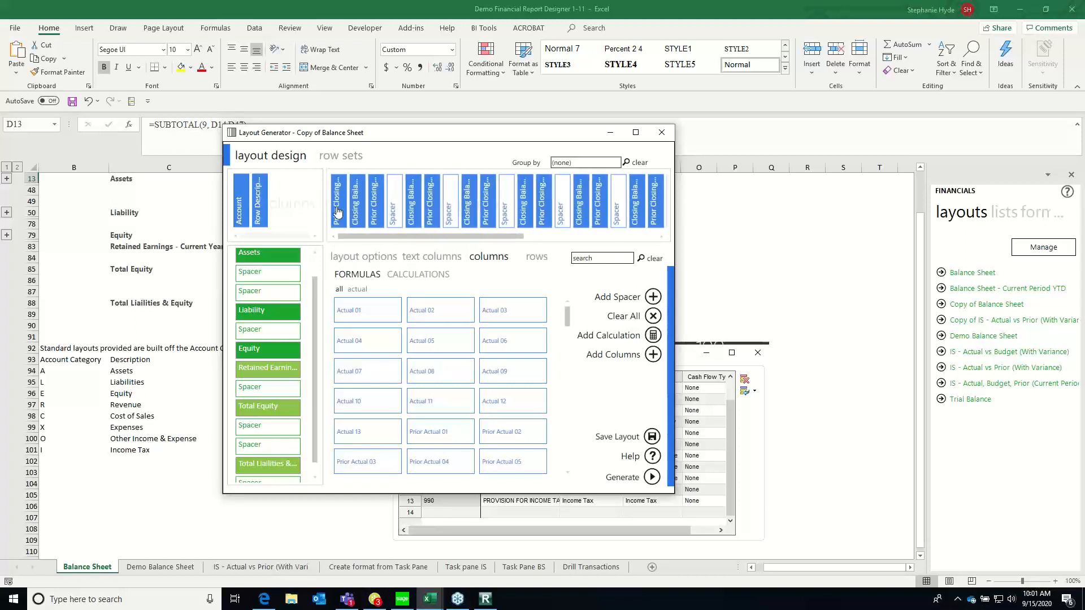
right_click(337, 212)
right_click(337, 212)
right_click(337, 212)
right_click(337, 213)
right_click(338, 212)
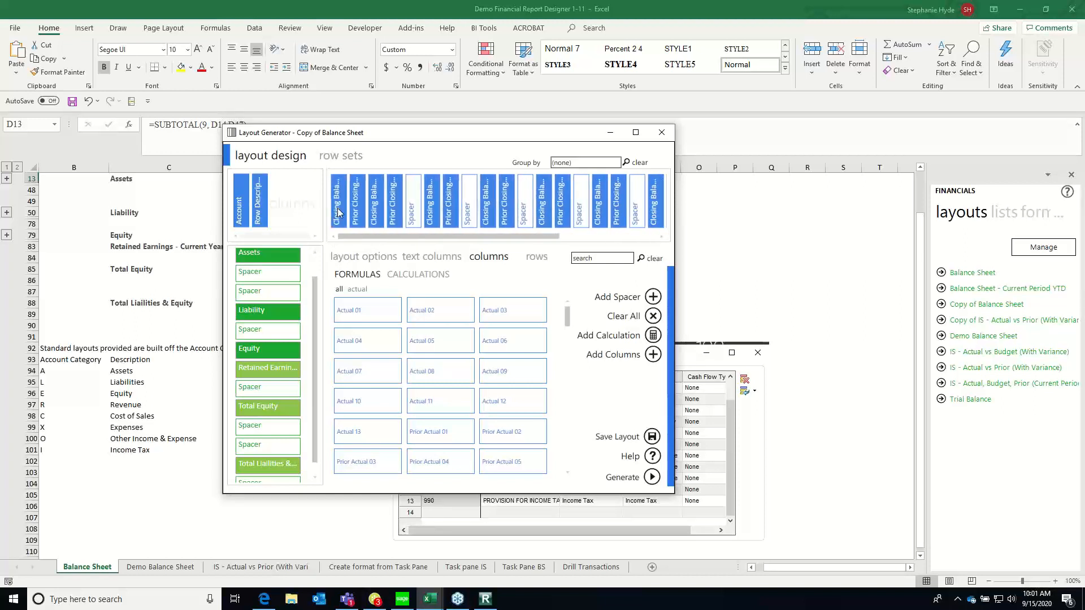
right_click(338, 213)
right_click(339, 213)
right_click(339, 213)
right_click(339, 213)
right_click(340, 214)
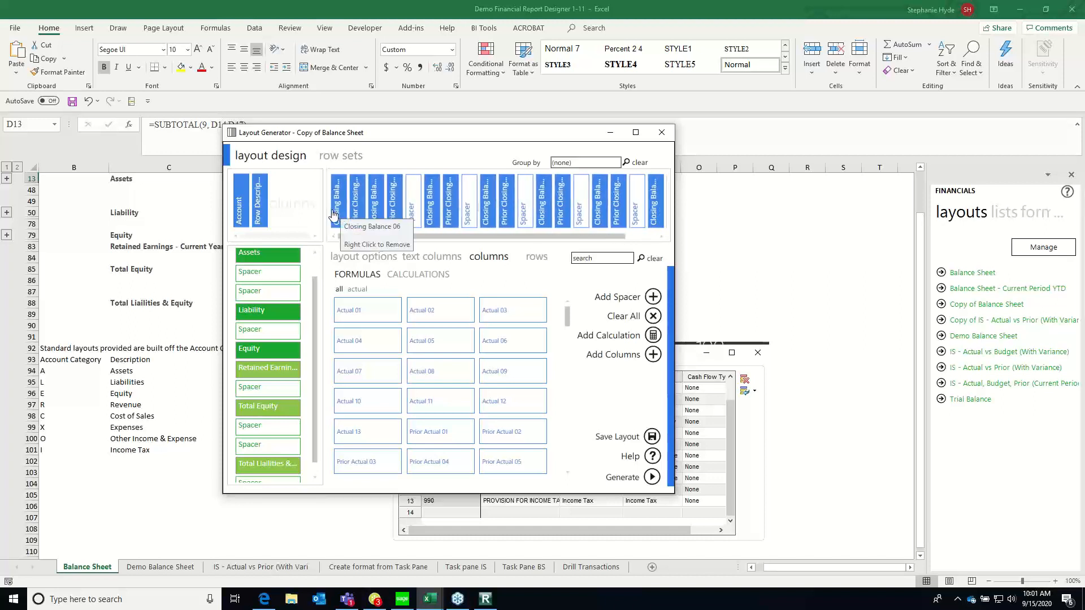
right_click(340, 214)
right_click(341, 214)
right_click(340, 214)
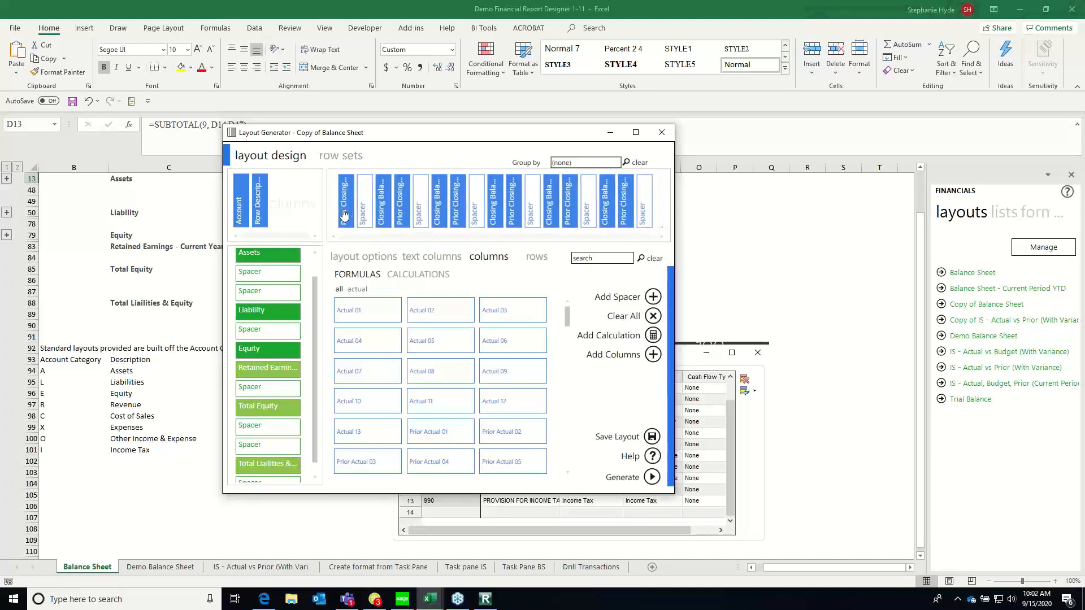
right_click(341, 214)
right_click(341, 214)
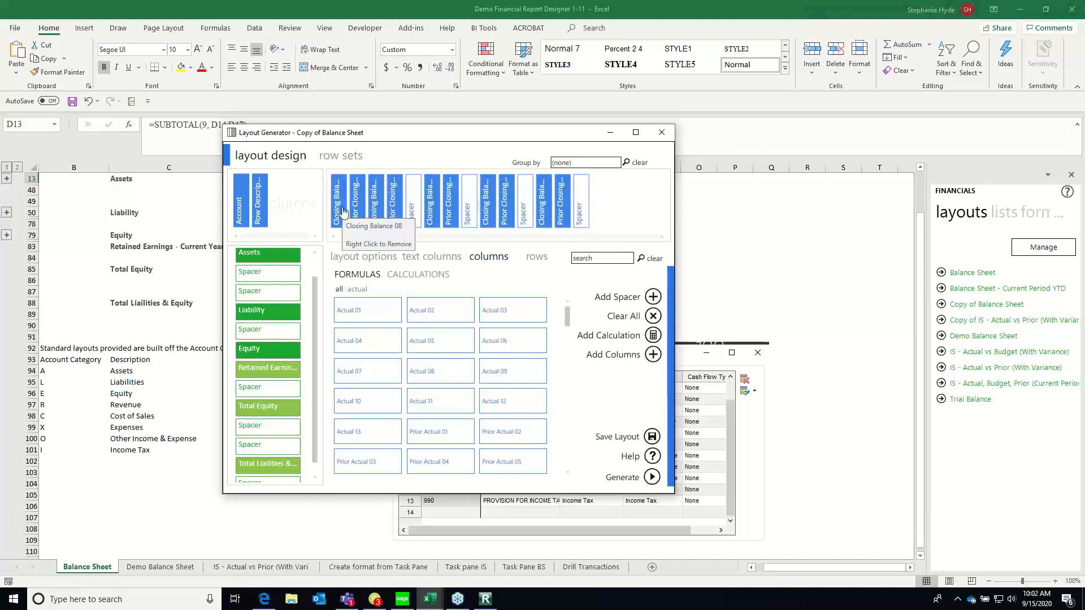
right_click(342, 209)
right_click(342, 210)
right_click(341, 210)
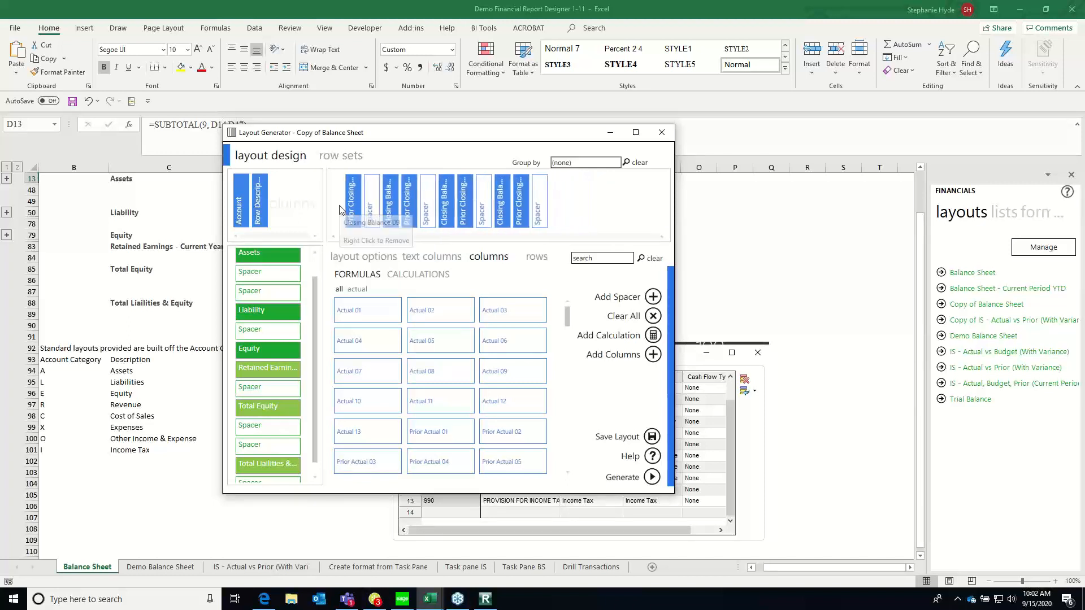
right_click(341, 211)
right_click(340, 210)
right_click(340, 210)
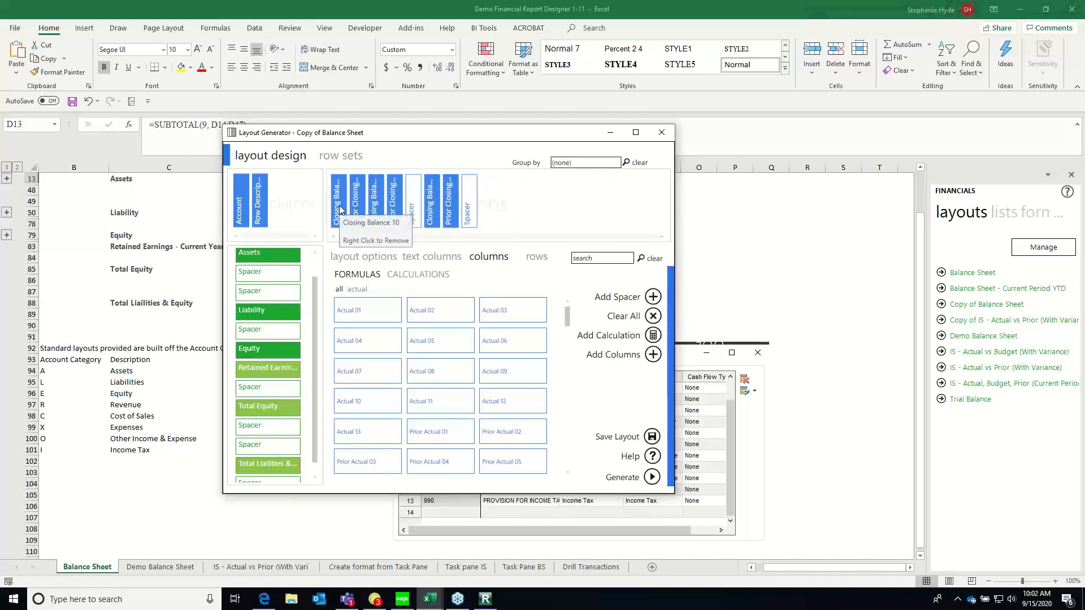
right_click(340, 210)
right_click(340, 210)
right_click(340, 210)
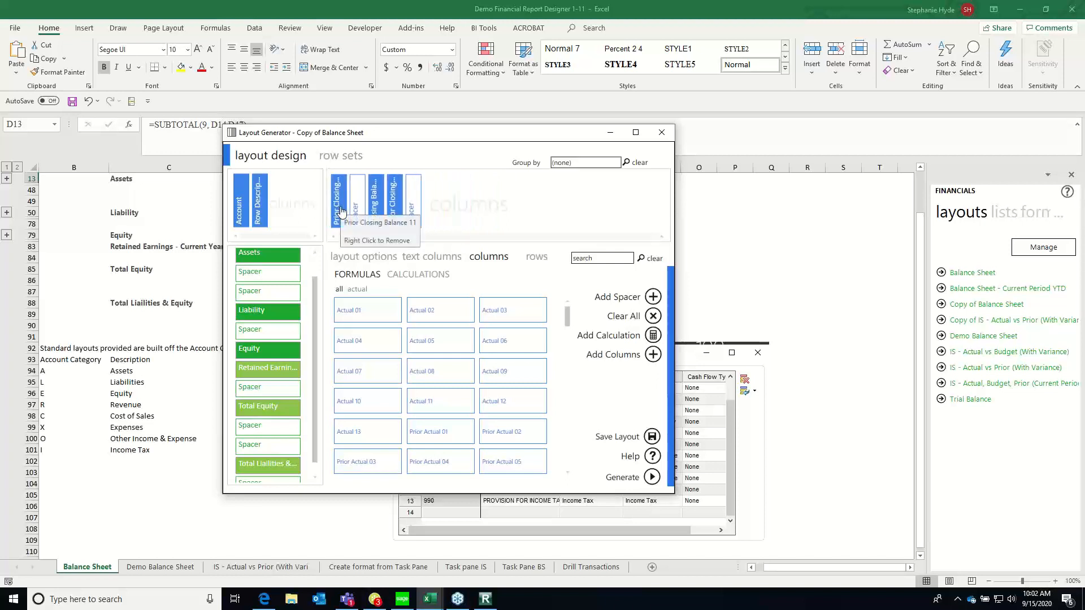
right_click(340, 210)
right_click(339, 212)
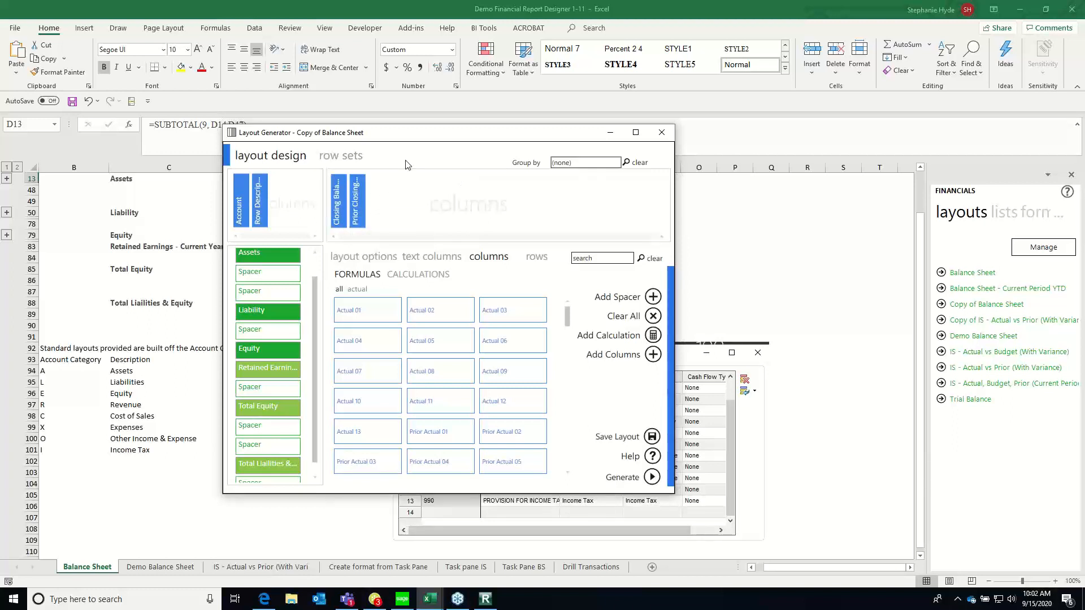
Replace the layout's Account Category row set with the Demo Balance Sheet row set, accepting the removal of its existing rows
click(536, 259)
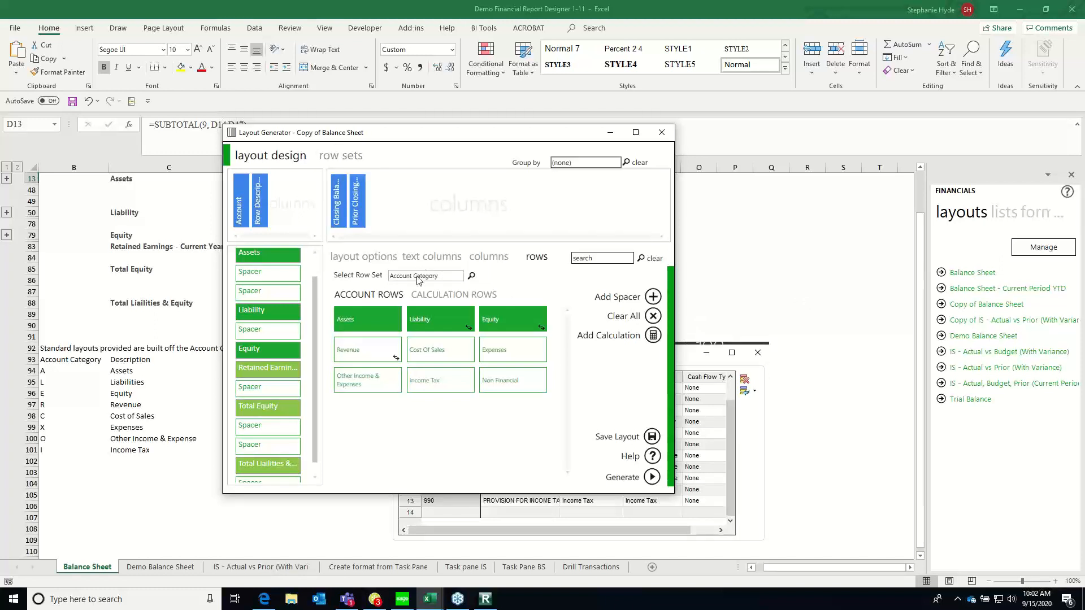
click(471, 277)
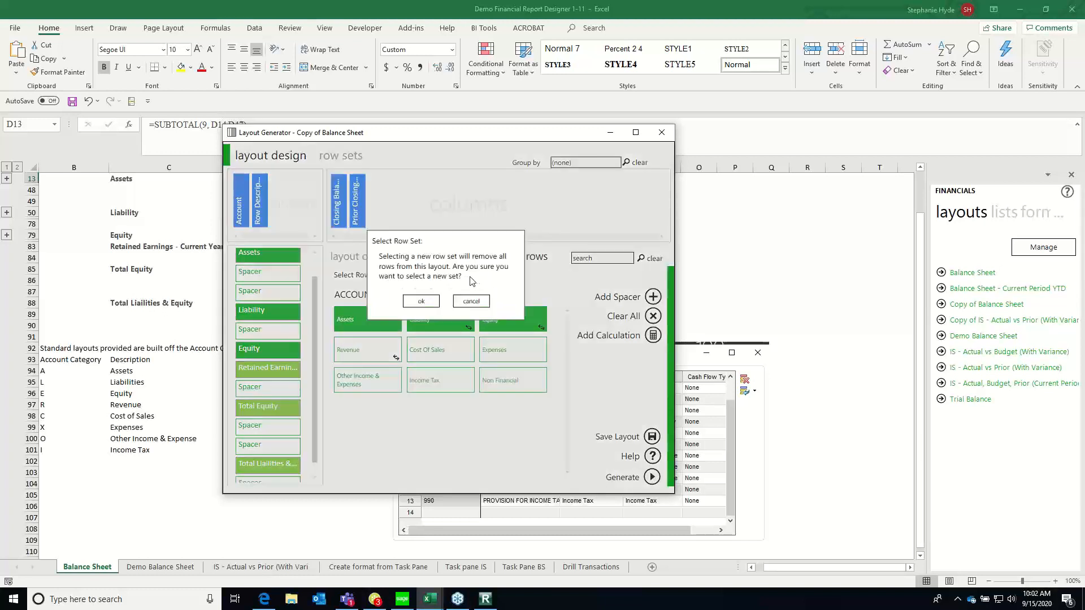
click(421, 301)
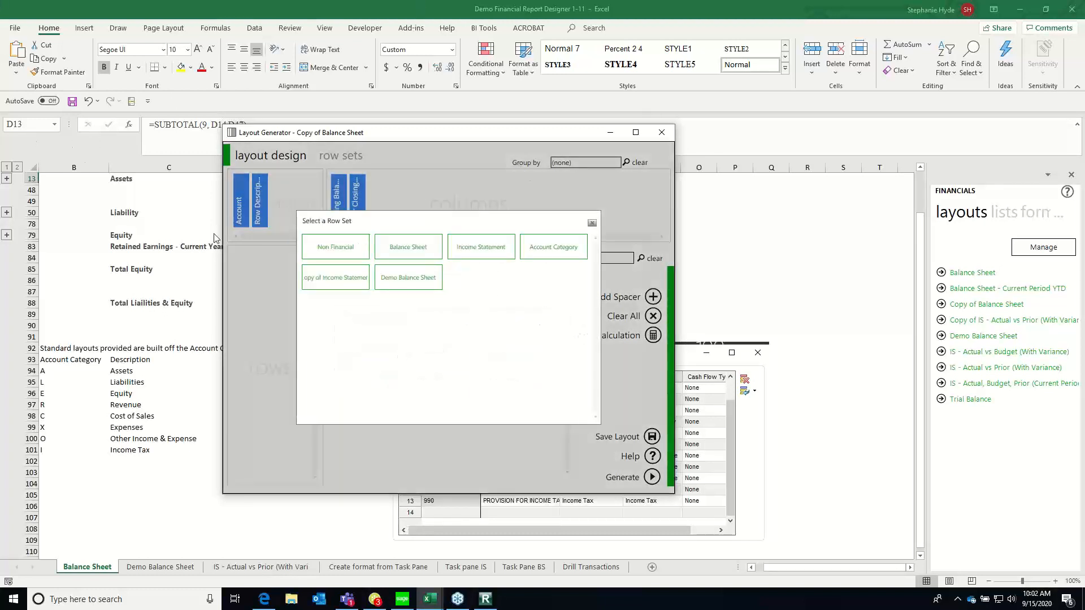
click(413, 283)
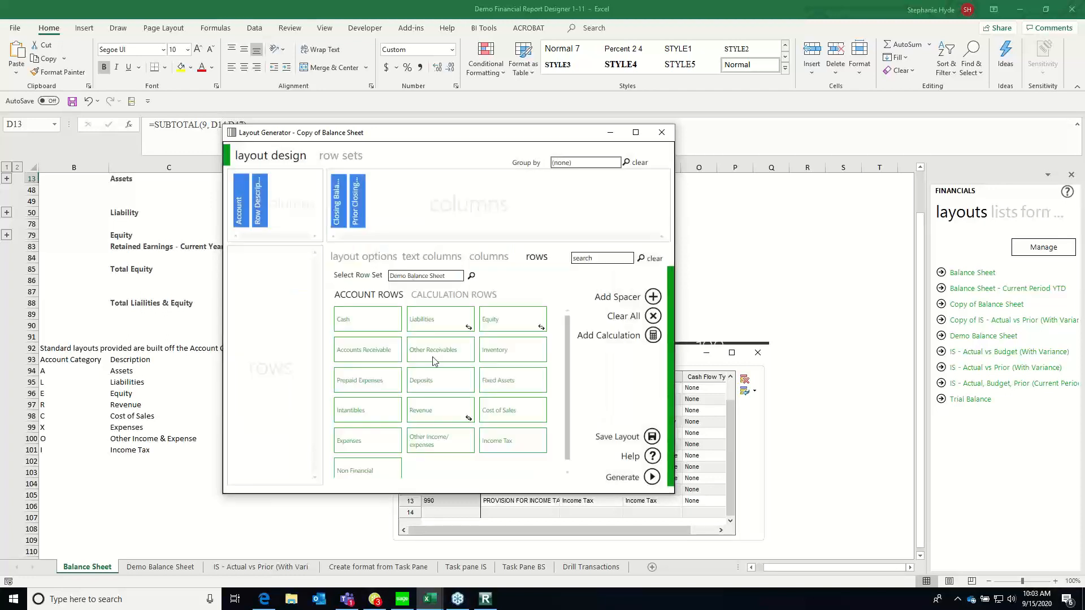
View the rules of the Demo Balance Sheet row set and close the Copy of Balance Sheet layout without saving its changes
click(342, 157)
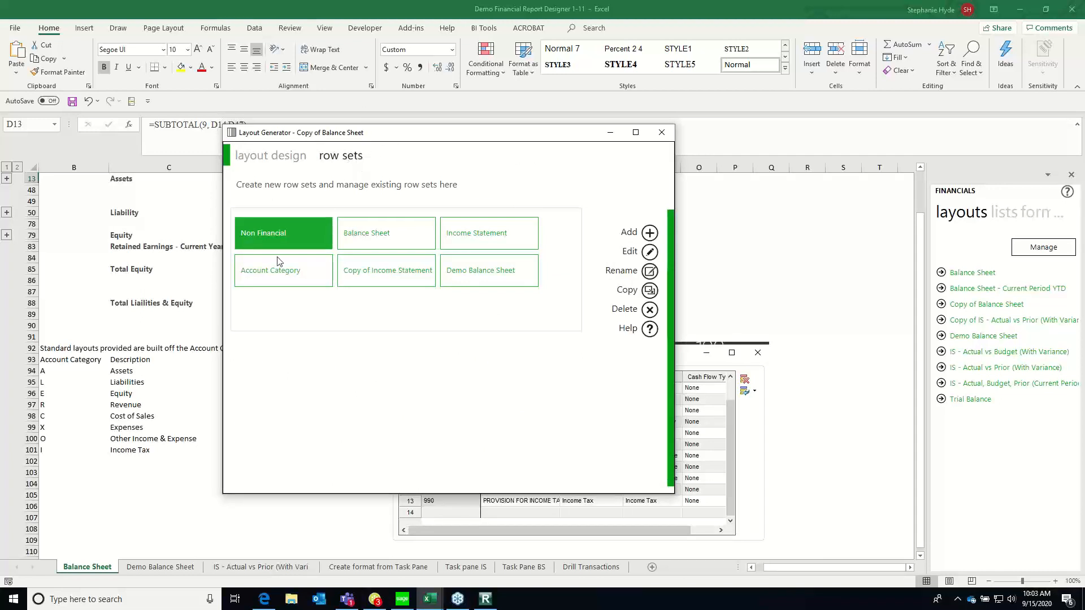
click(649, 252)
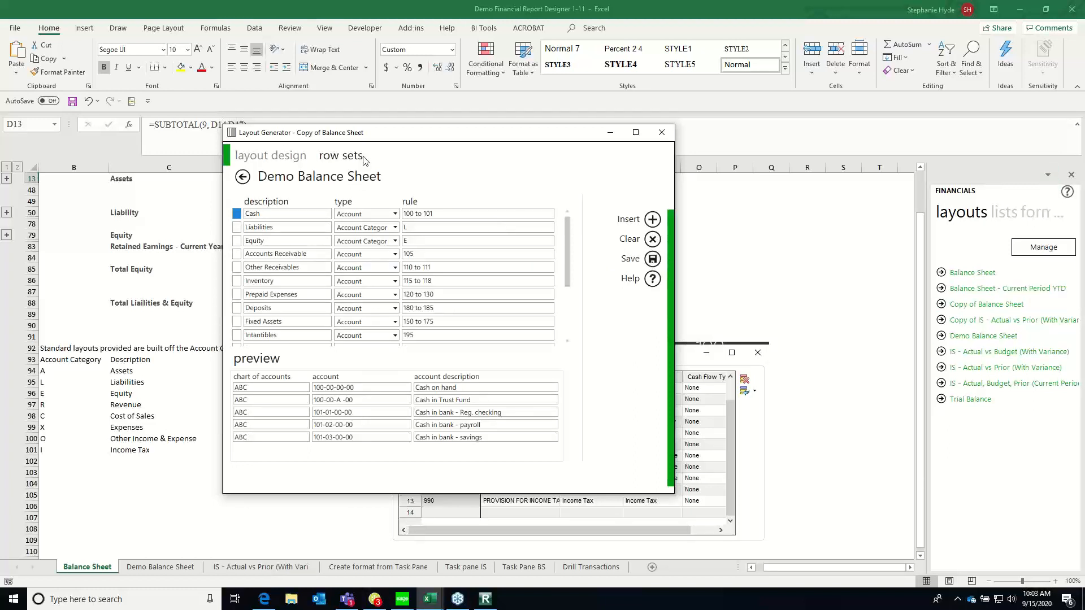
drag(440, 133, 510, 132)
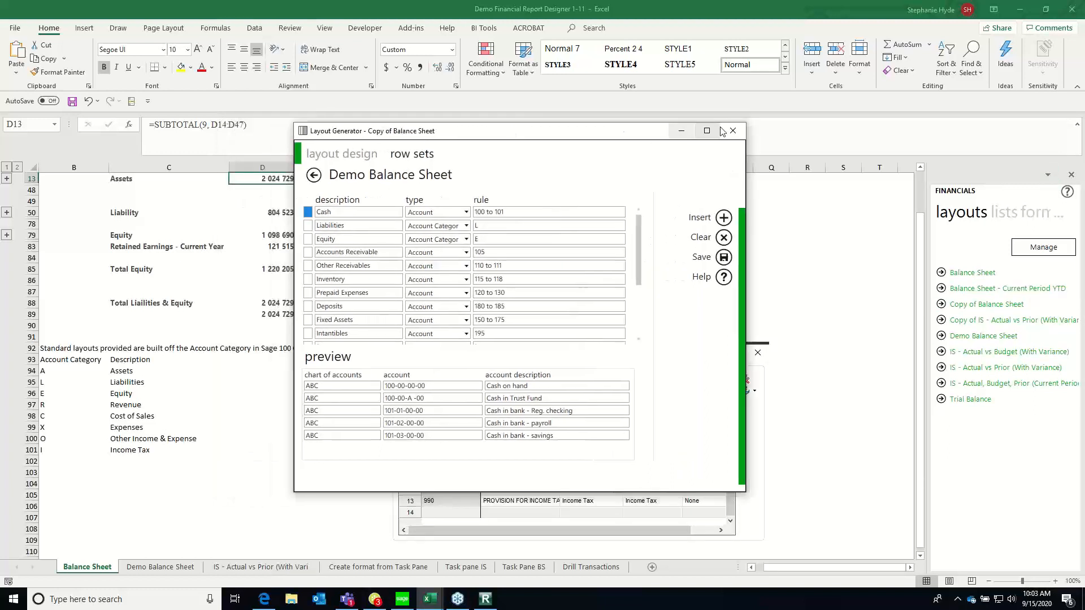
click(731, 130)
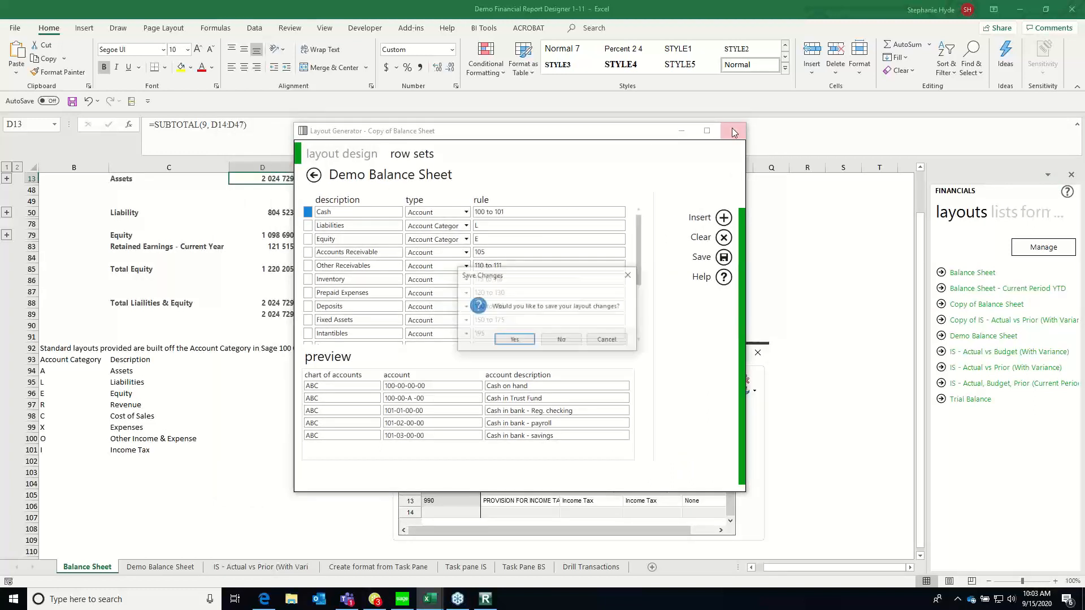
click(561, 341)
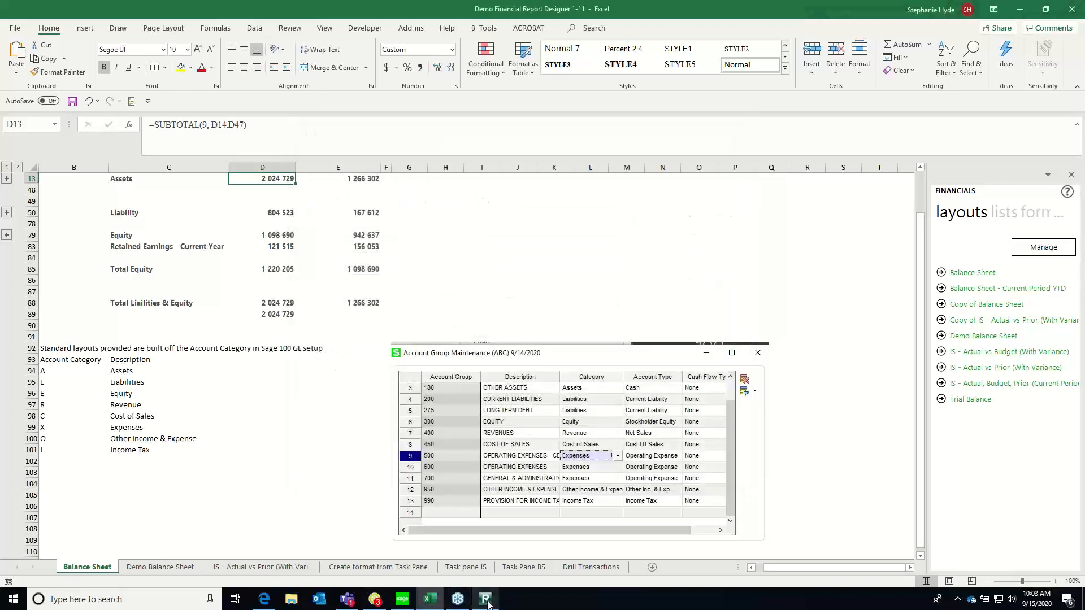
Open the Balance Sheet row set from the Balance Sheet layout and review the account preview for its Assets row
click(1042, 247)
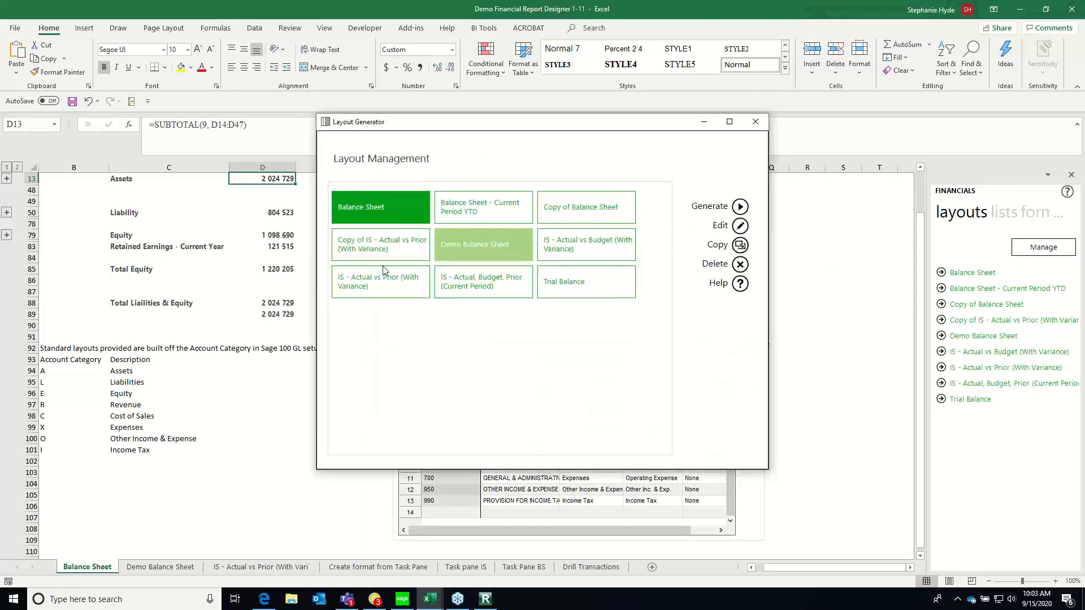
click(739, 225)
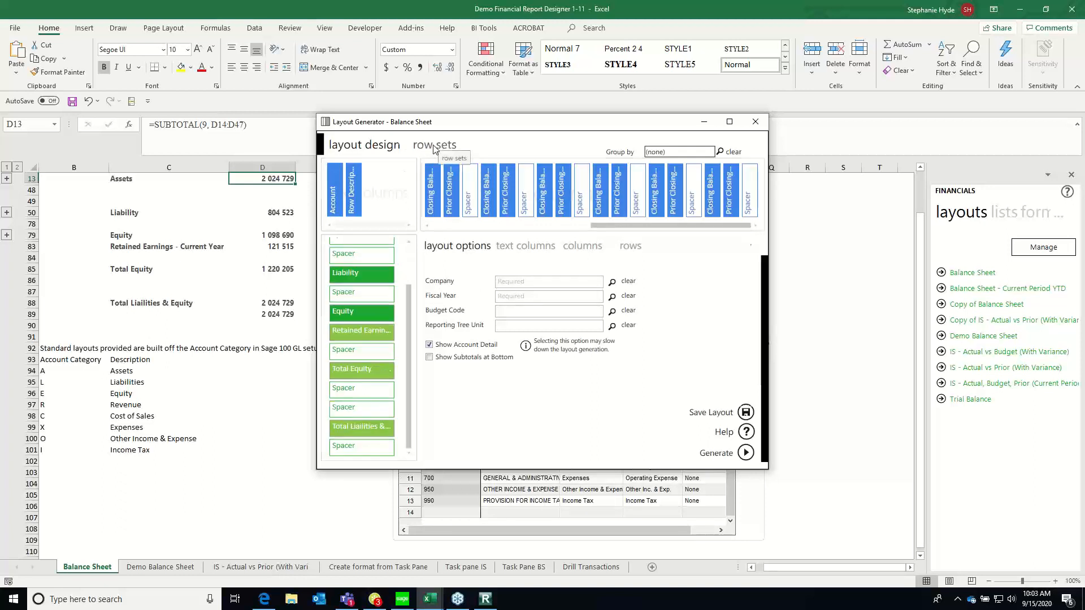
click(434, 147)
click(472, 211)
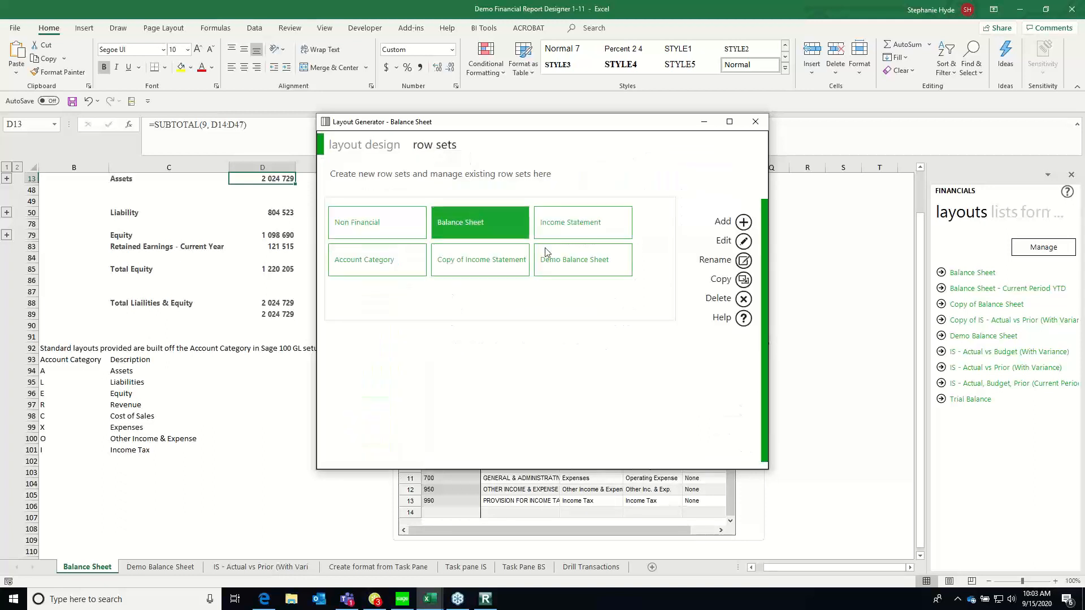
click(732, 242)
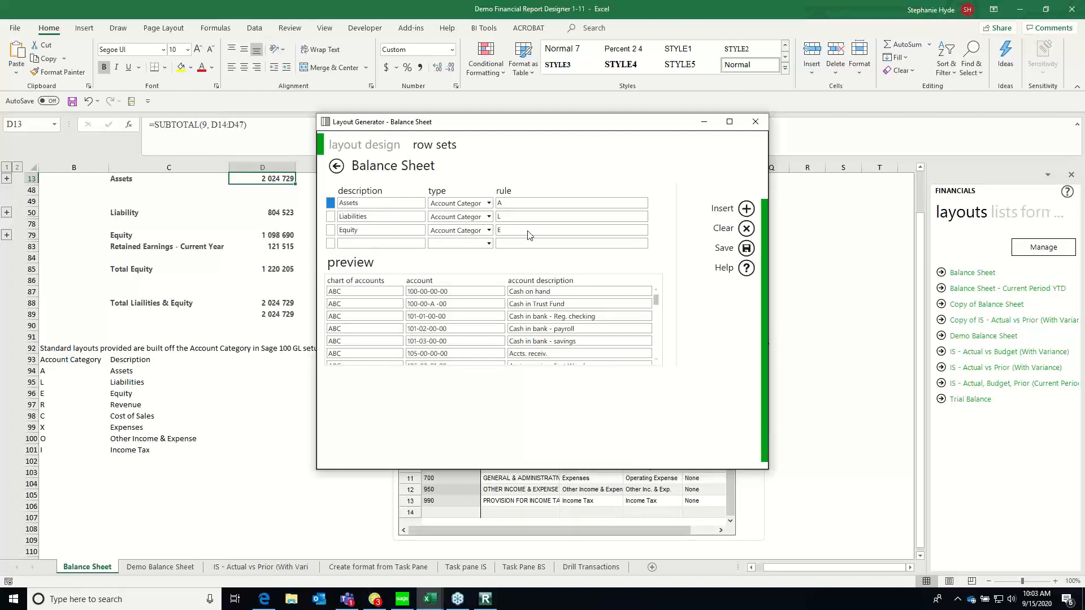
click(498, 227)
text(E)
drag(656, 303, 660, 373)
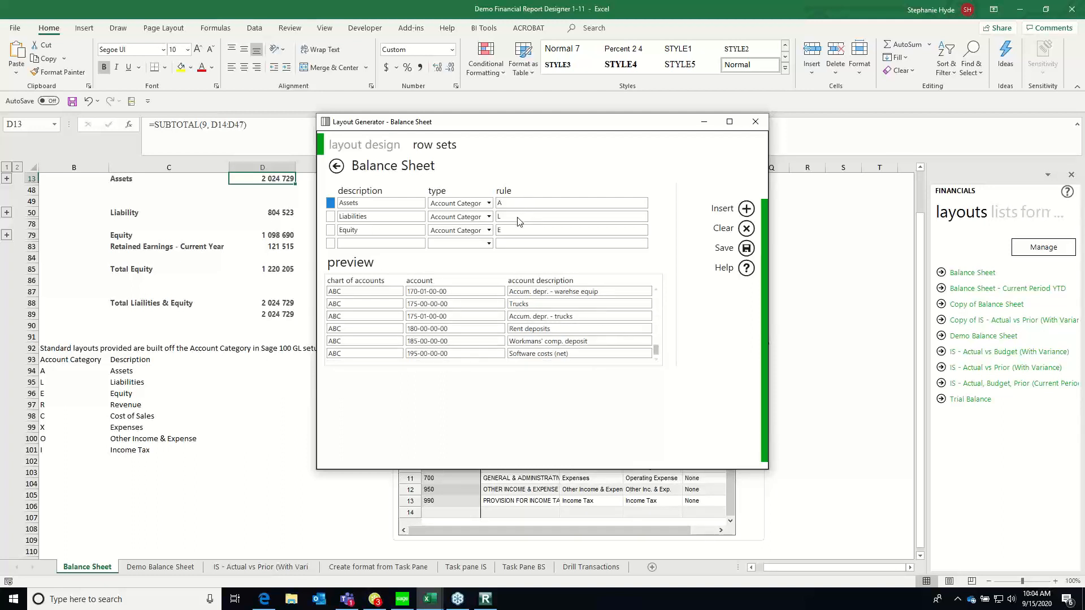
Preview the accounts behind the Liabilities and Equity rows and close the Balance Sheet layout without saving
click(456, 220)
click(370, 223)
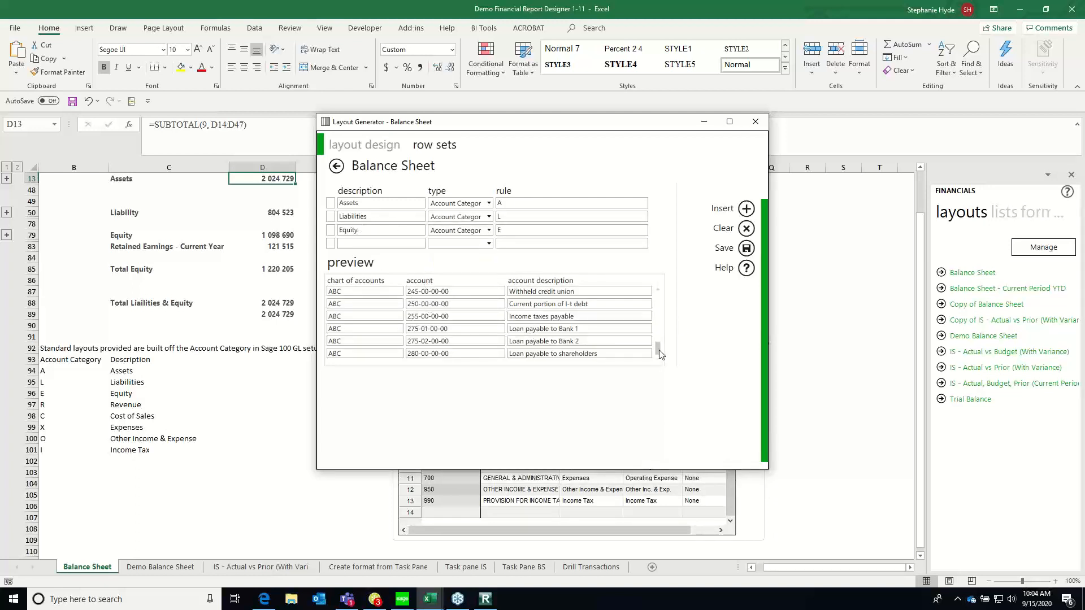
click(658, 315)
click(660, 305)
click(660, 306)
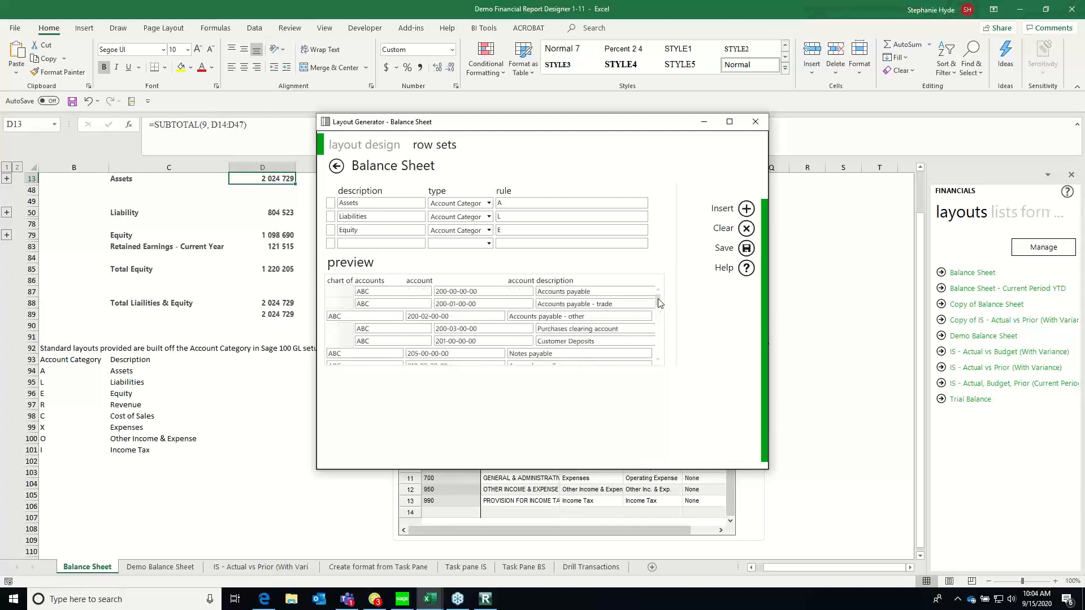
click(373, 232)
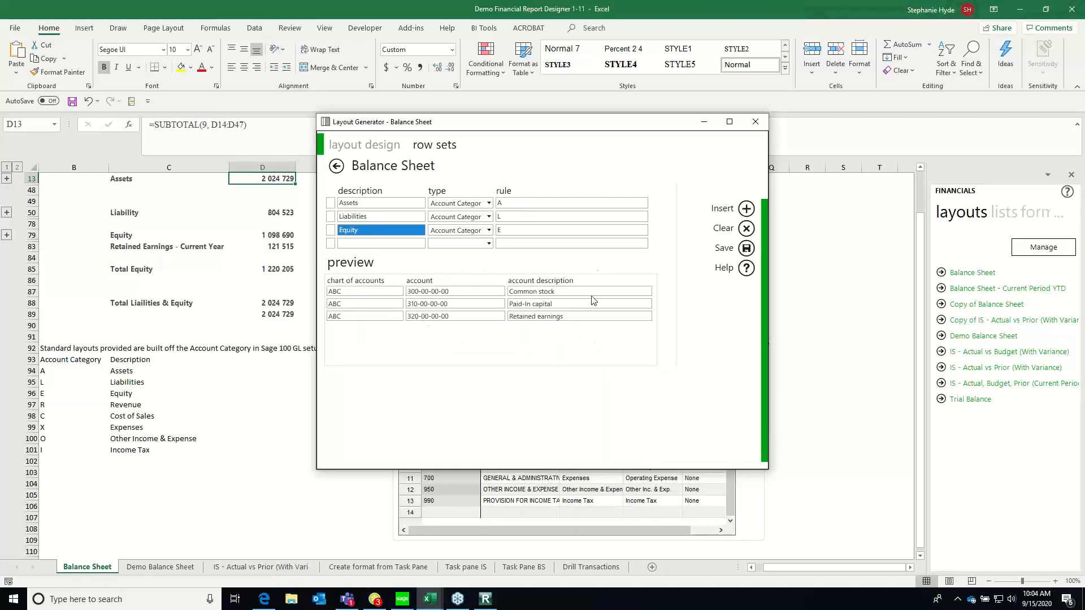
click(756, 123)
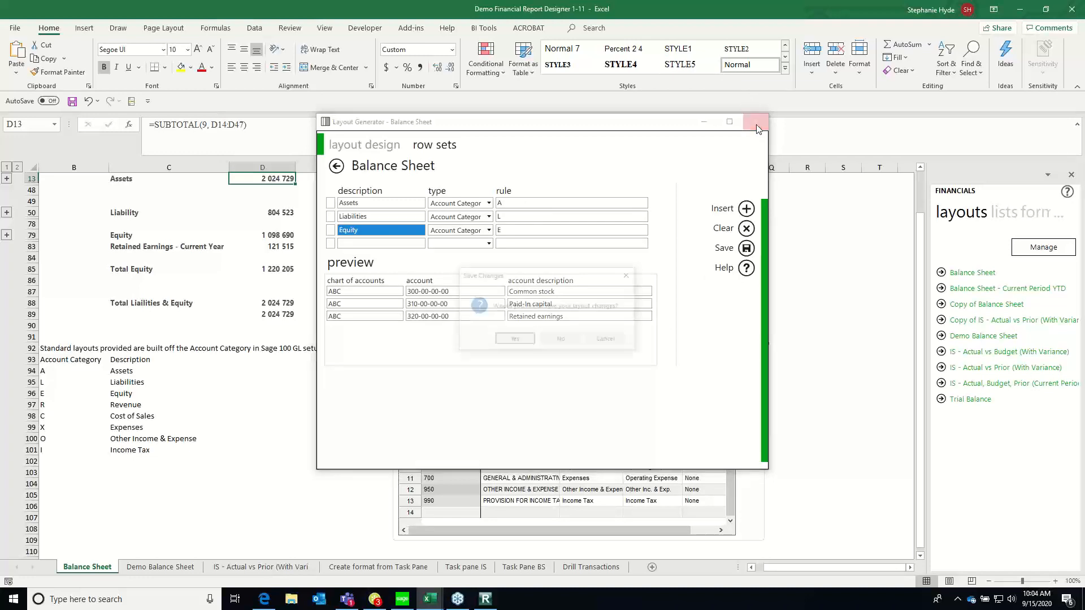
click(562, 341)
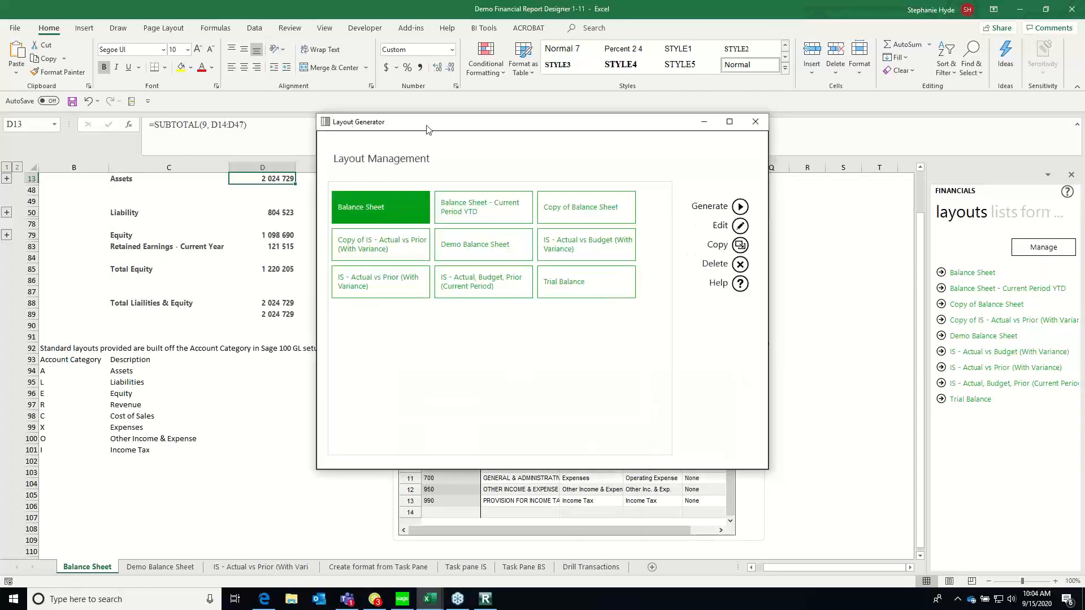
Open the Demo Balance Sheet layout and bring up its Demo Balance Sheet row set for editing
click(474, 243)
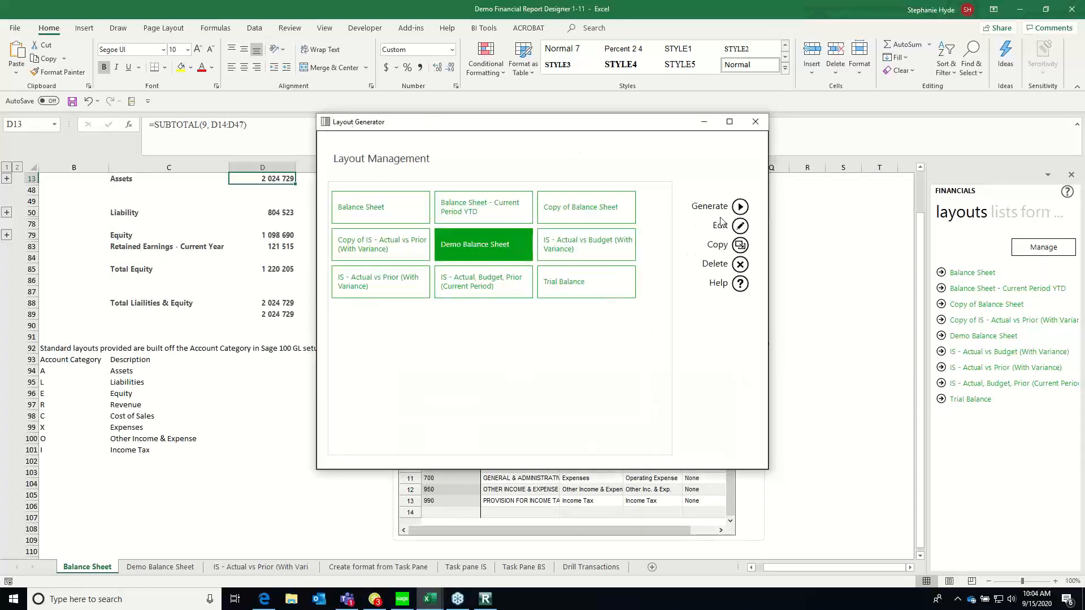
click(740, 226)
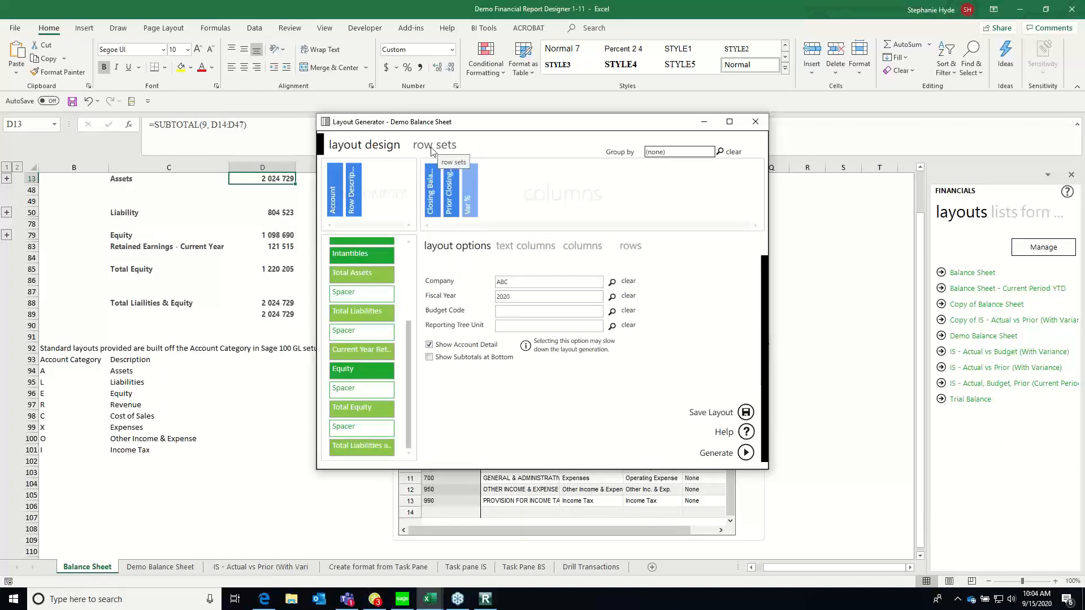
click(433, 146)
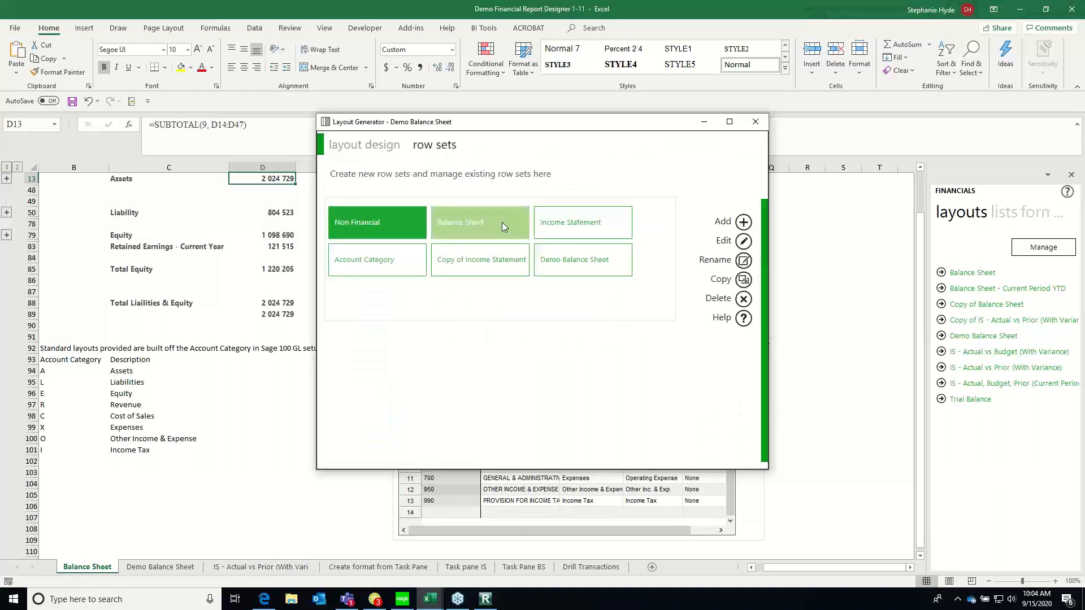
click(554, 263)
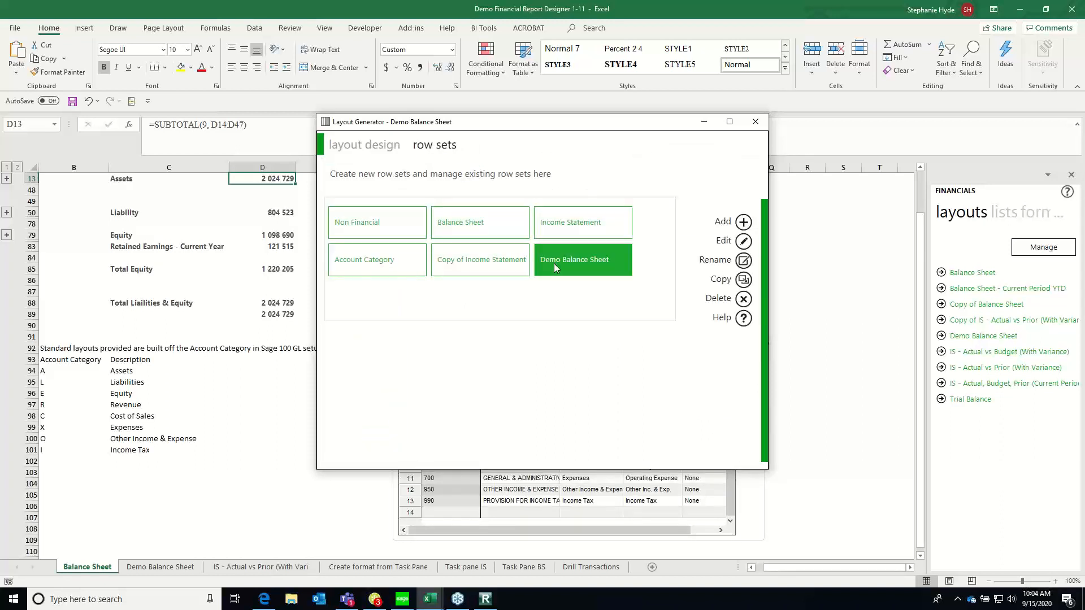
click(743, 241)
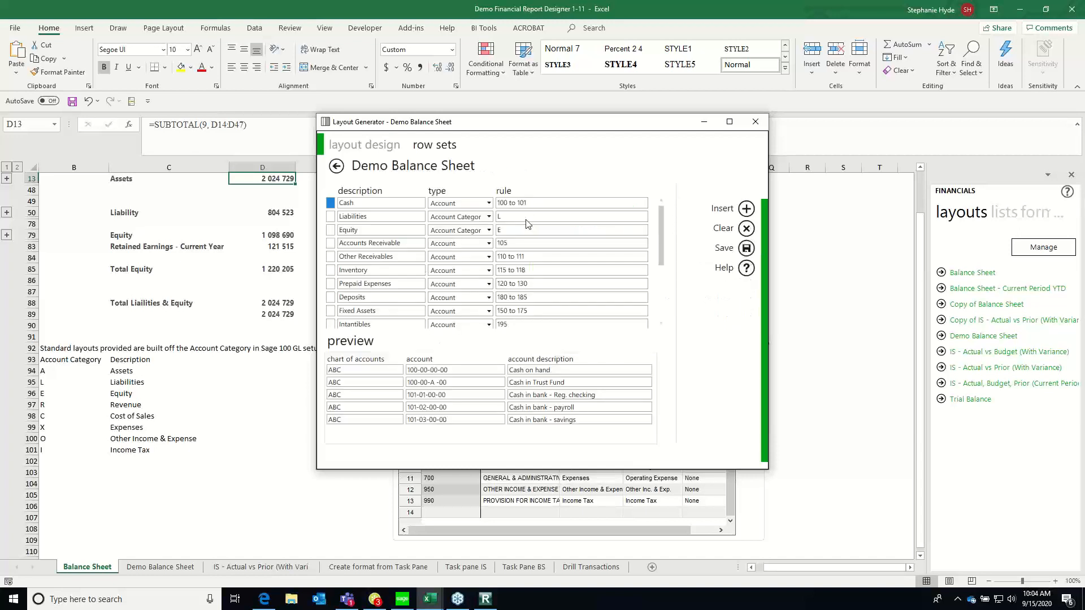
Examine the Cash row's available types and its account range rule, then the Liabilities row's category rule
click(349, 208)
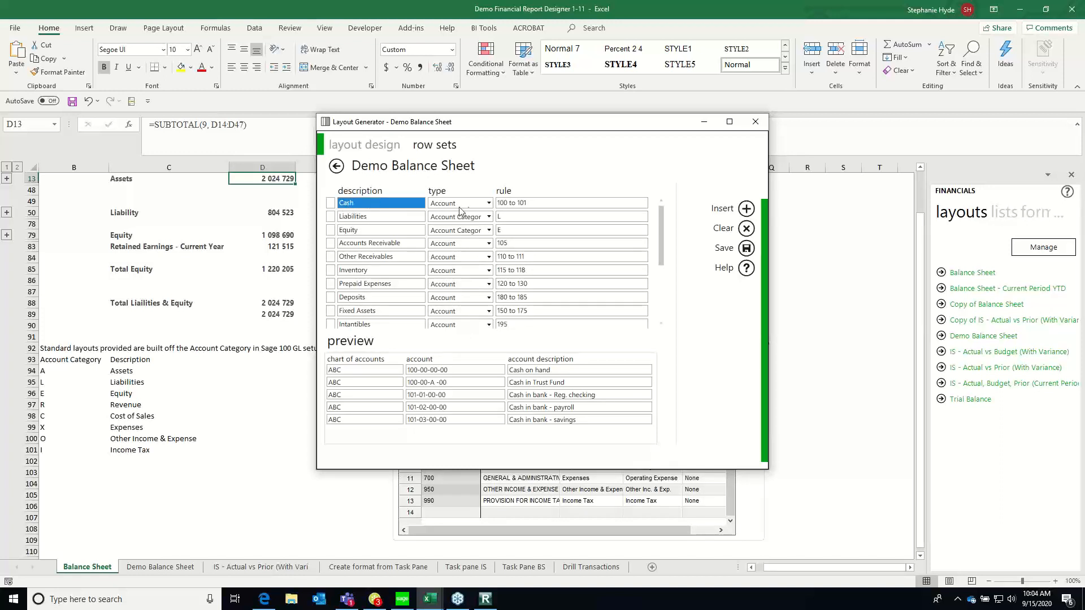
click(490, 204)
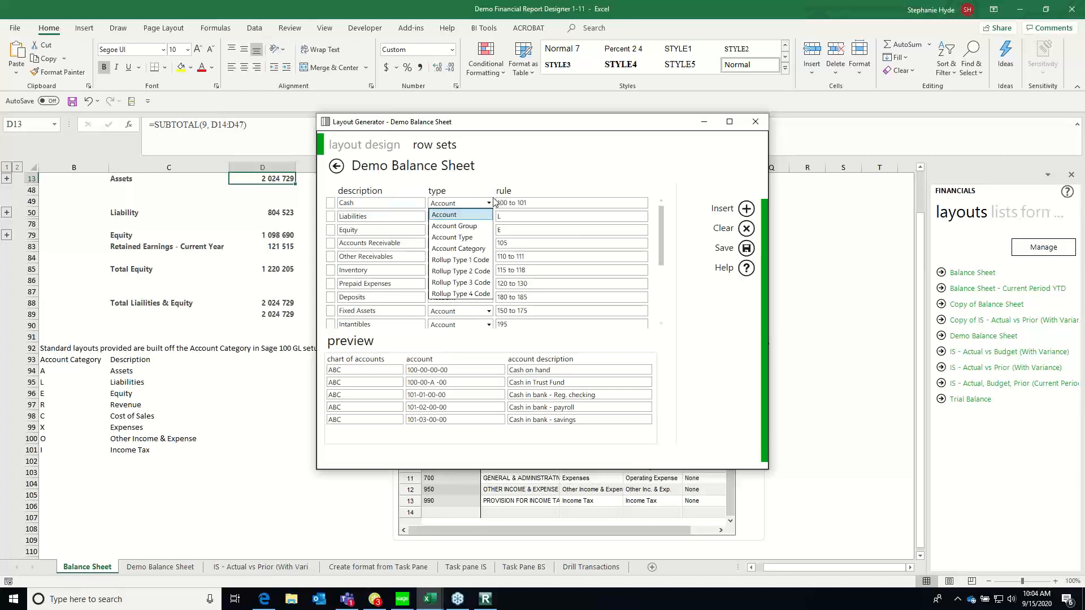
click(524, 210)
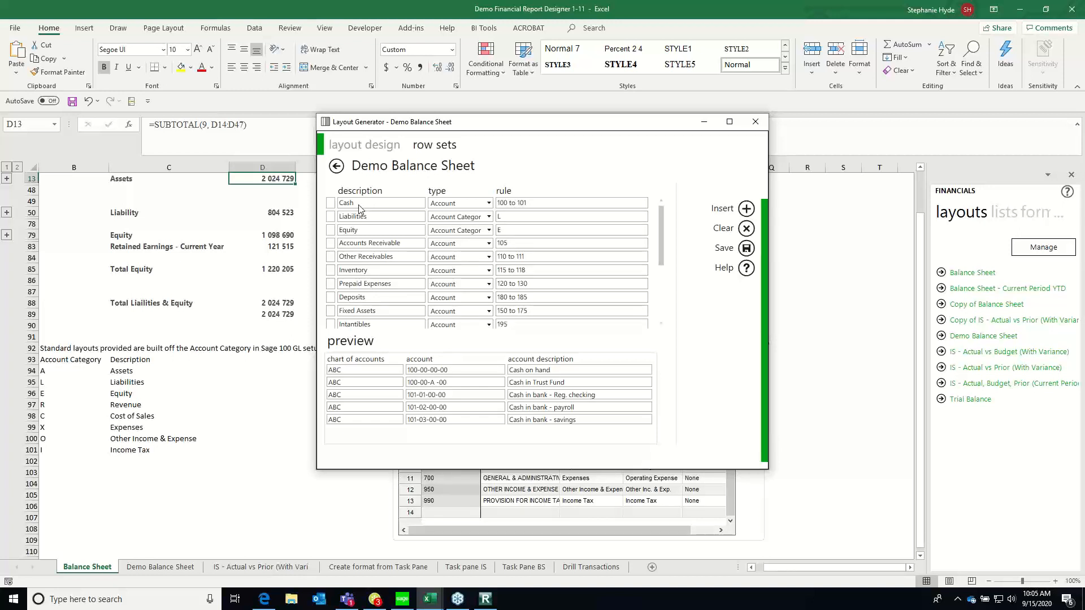
click(524, 205)
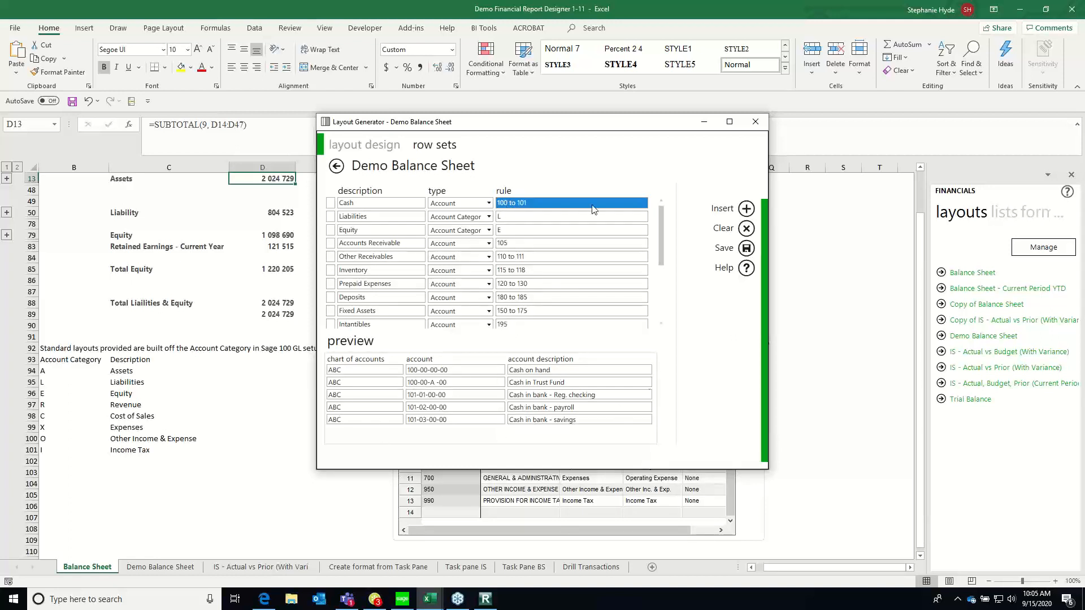
click(519, 203)
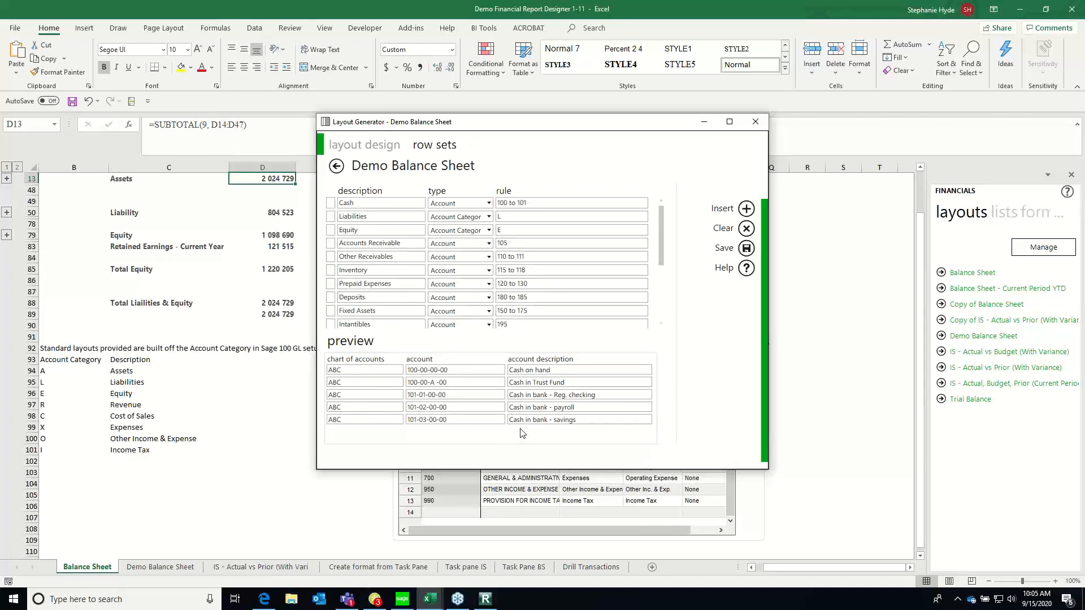
click(517, 218)
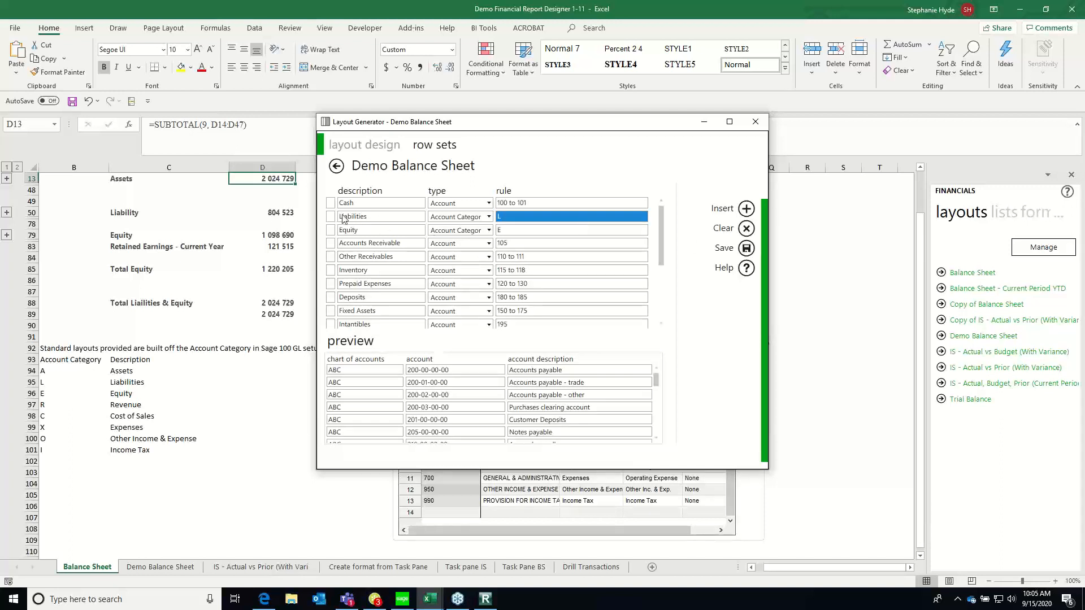
click(746, 209)
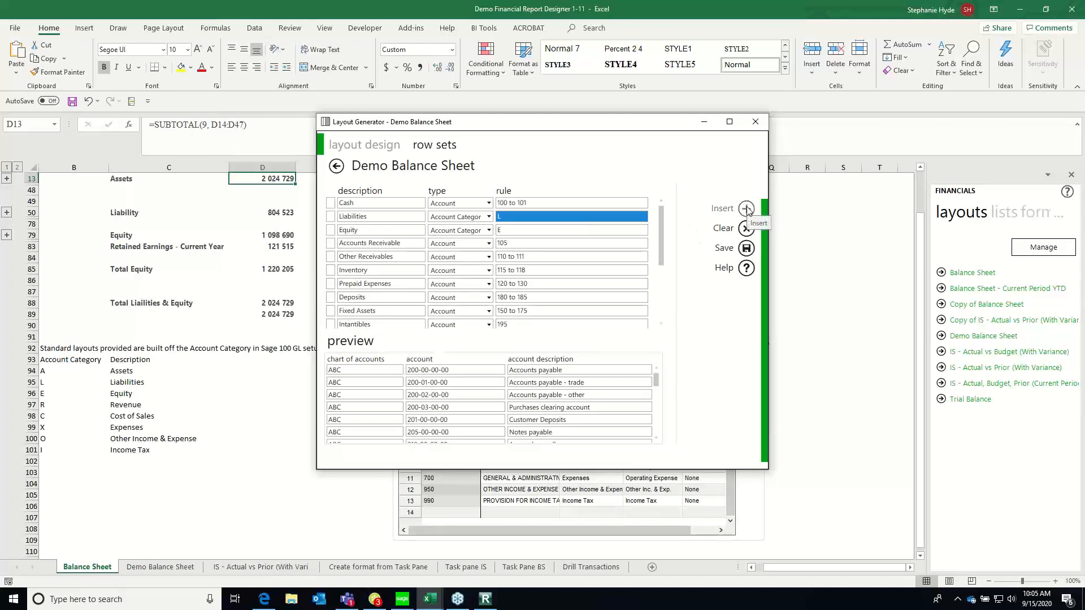
click(351, 218)
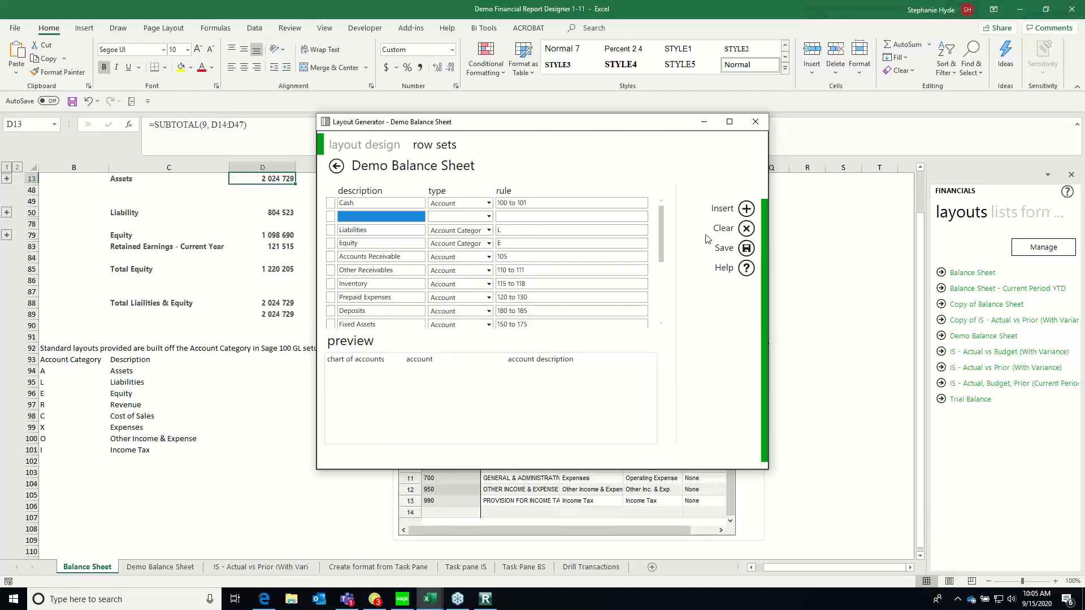
click(747, 228)
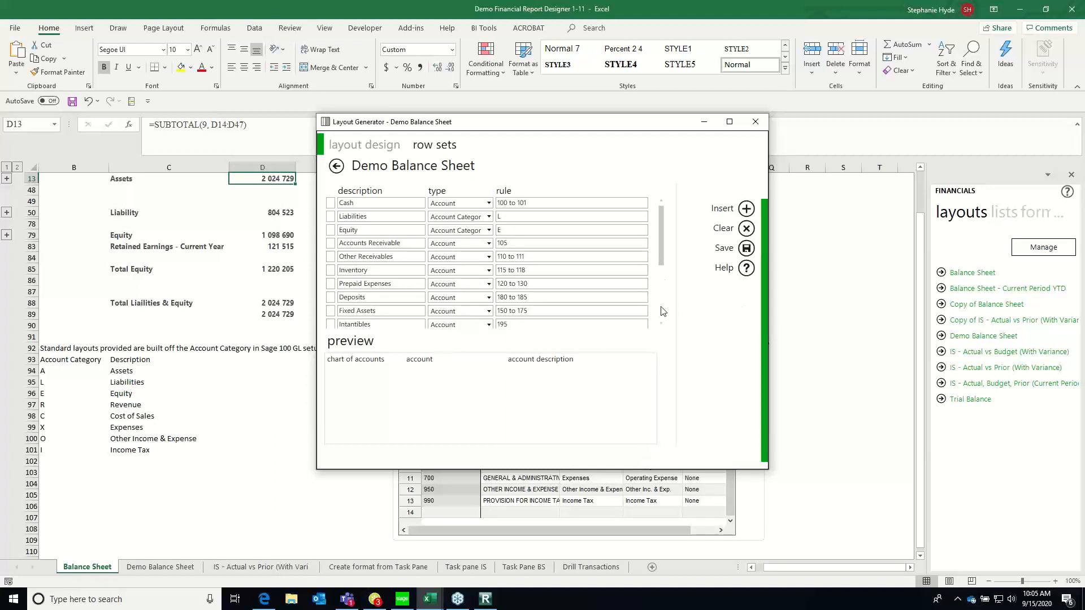
Insert a Payables row above Revenue in the Demo Balance Sheet row set, with type Account and rule 200
scroll(662, 311, down, 3)
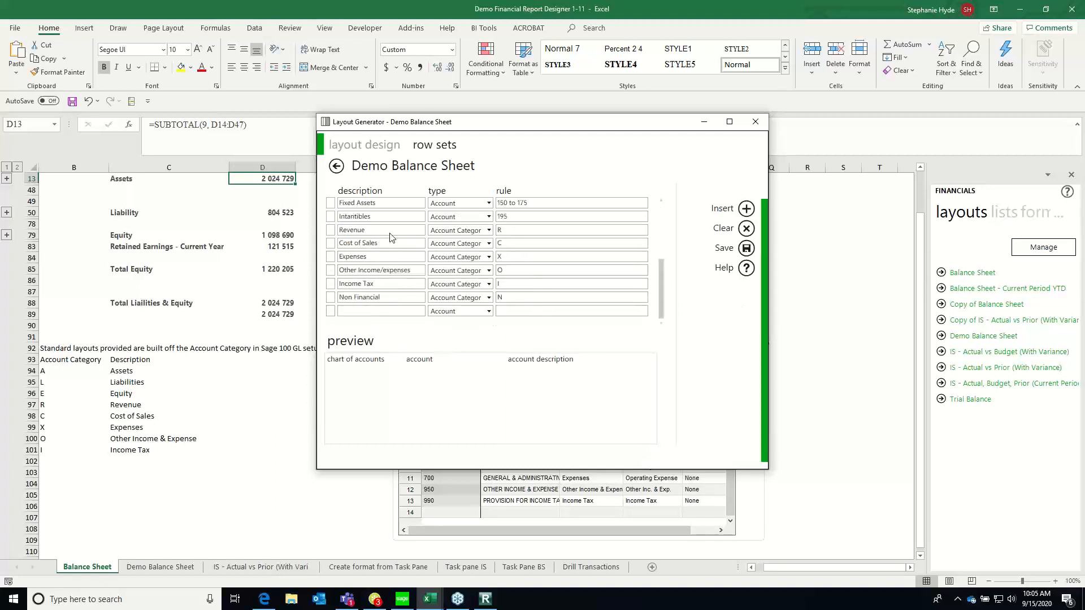
scroll(663, 208, up, 1)
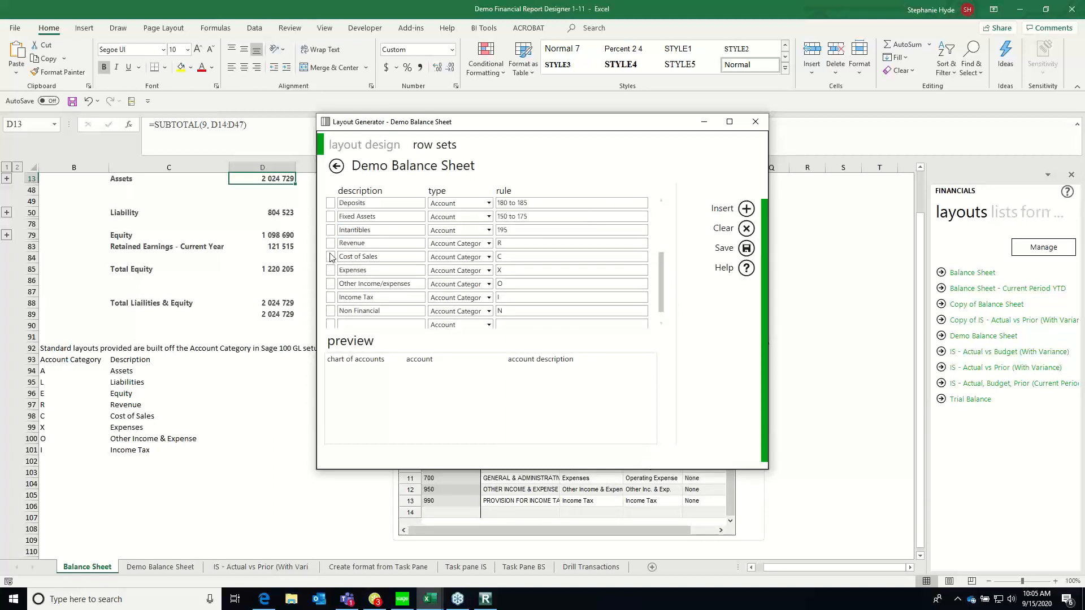
click(347, 243)
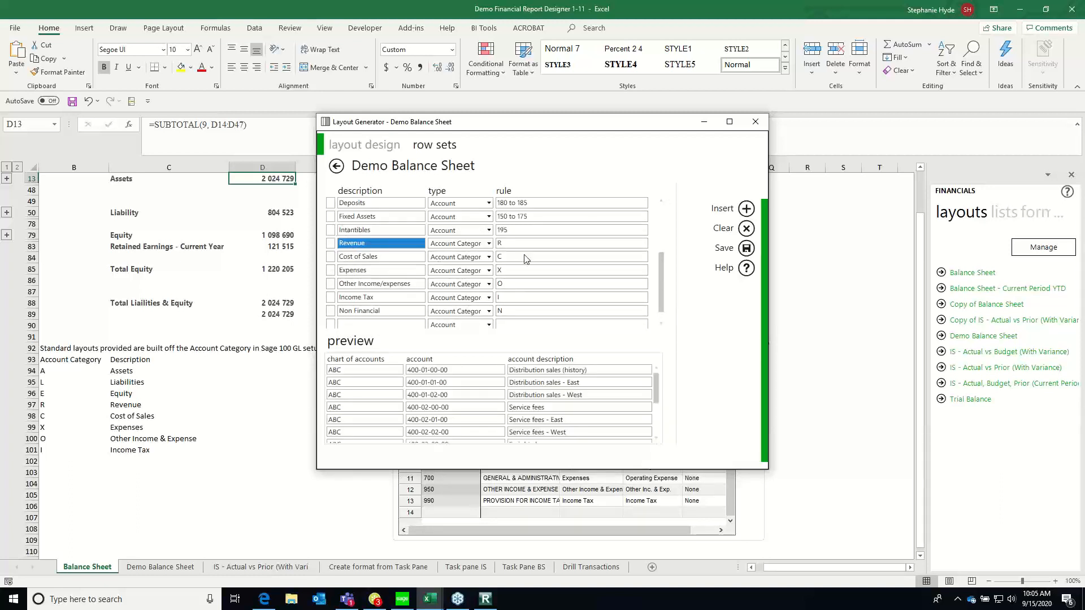
click(746, 209)
click(368, 247)
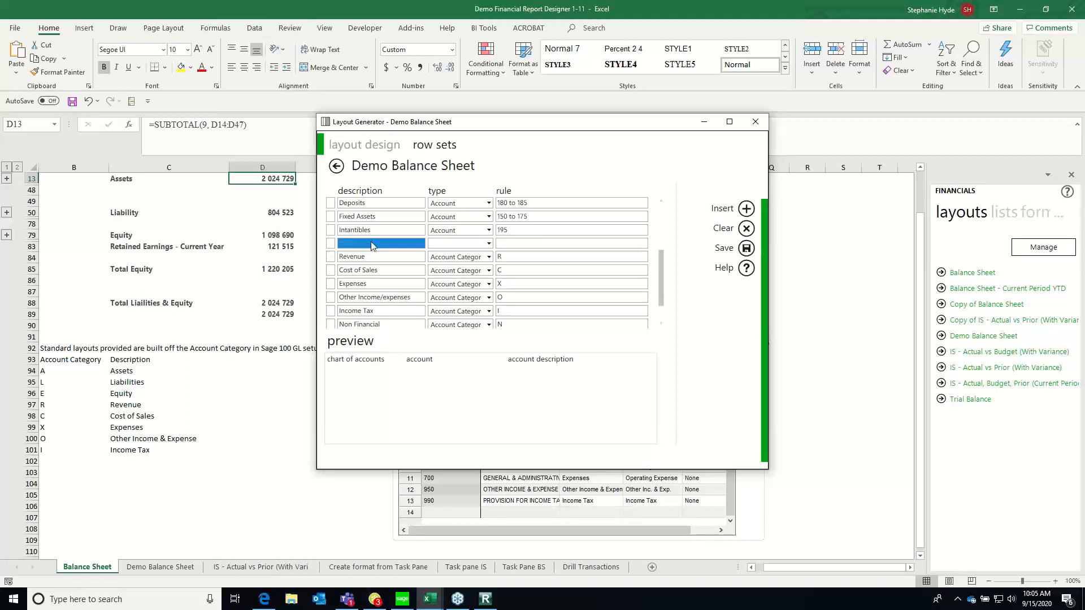
text(Payables)
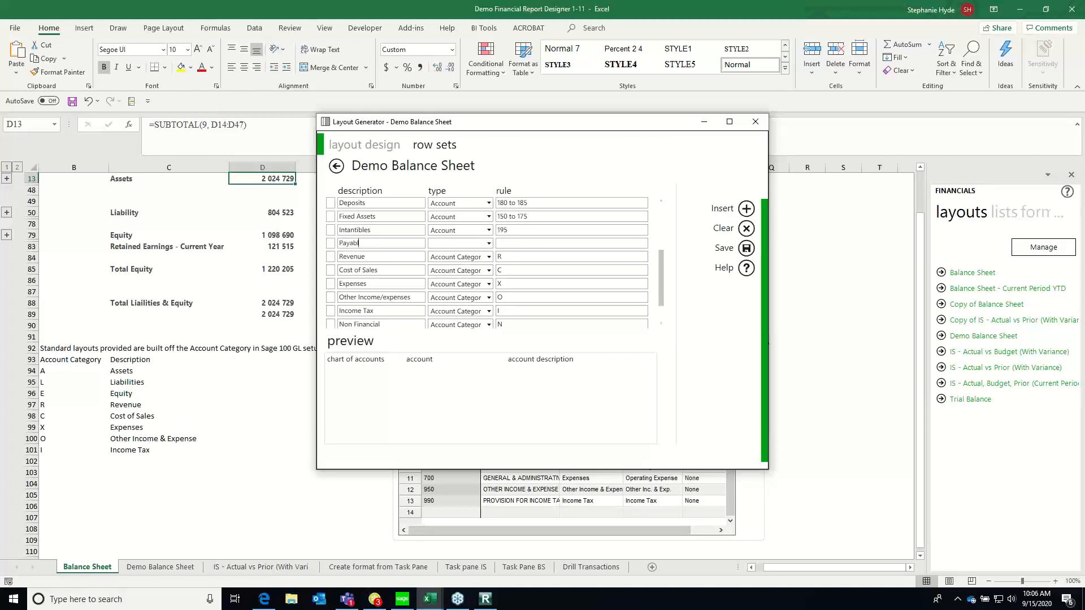
click(487, 243)
click(473, 254)
click(507, 245)
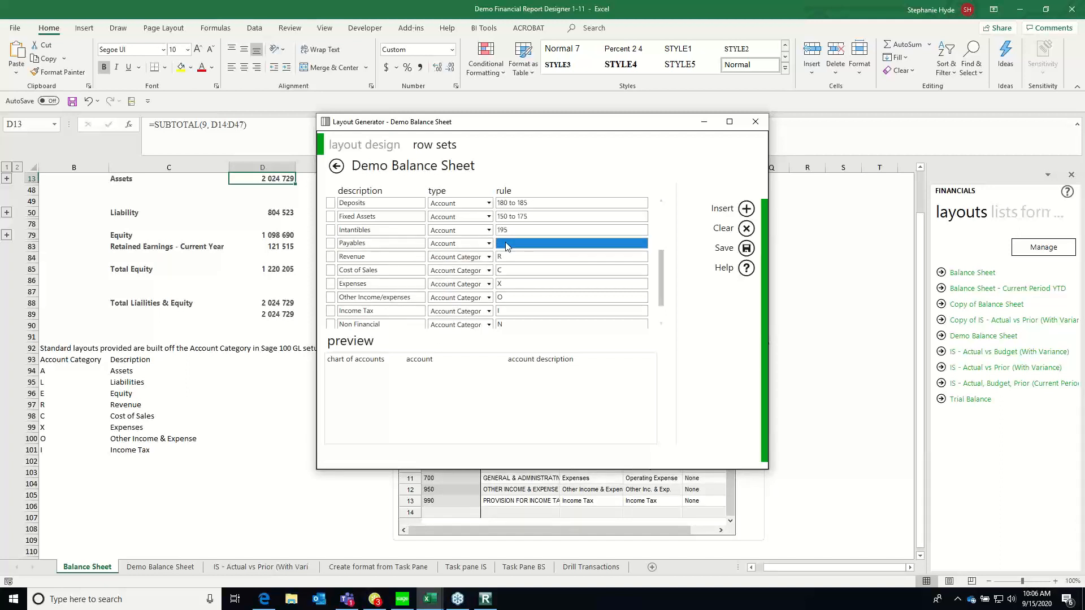
text(200)
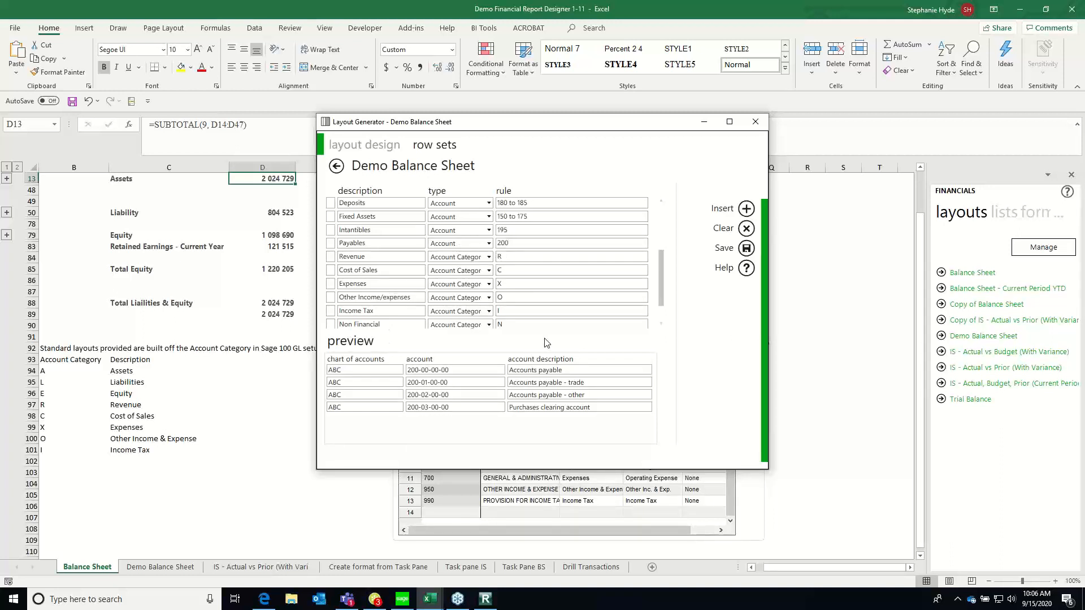
Insert another row above Revenue, described as Other Libilities, and set its type to Account
click(347, 259)
click(746, 209)
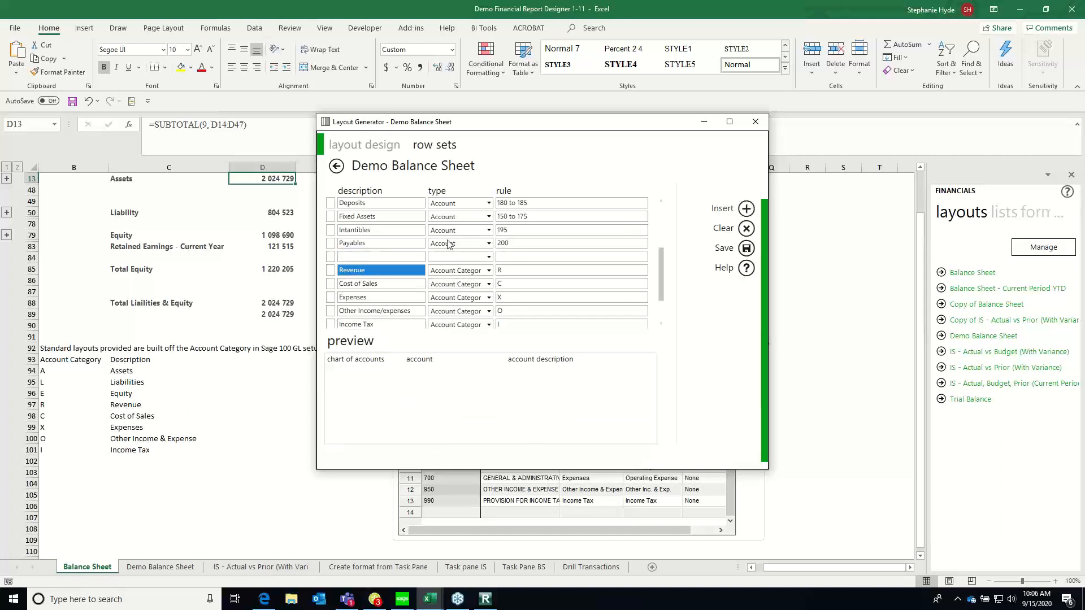
click(387, 260)
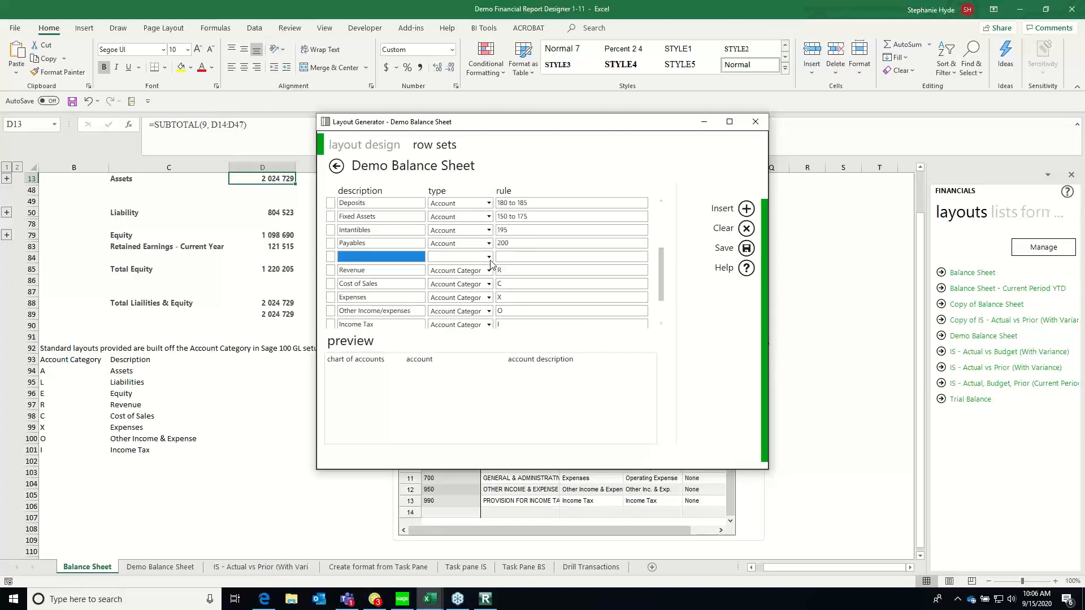
text(Ot)
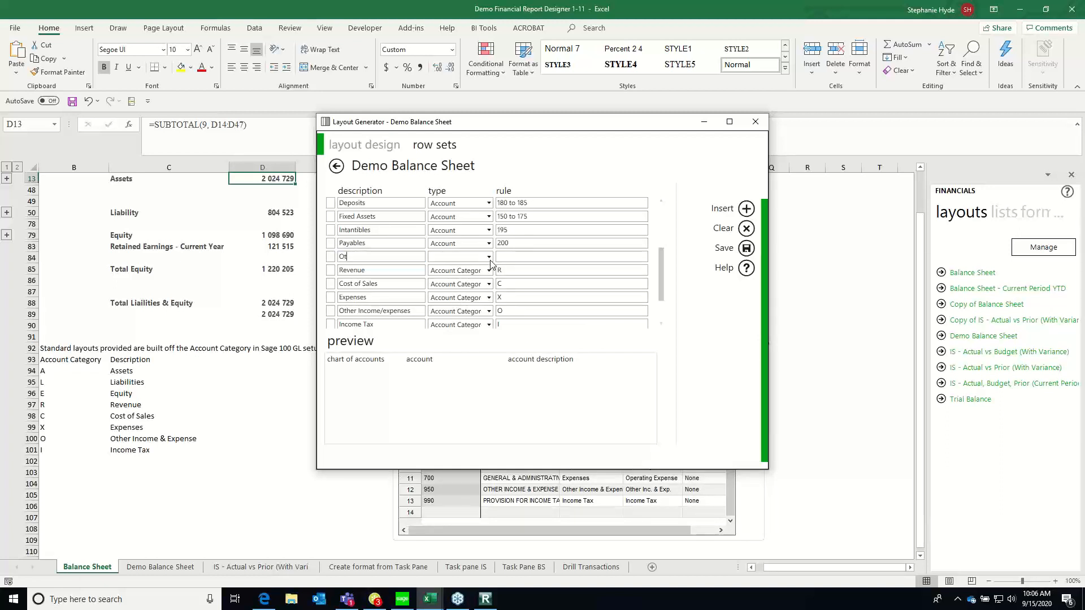
text(her Liabilities)
key(Tab)
click(489, 257)
click(452, 272)
Check the accounts starting with 2 in the preview and set the Other Libilities rule to 201 to 280
click(513, 257)
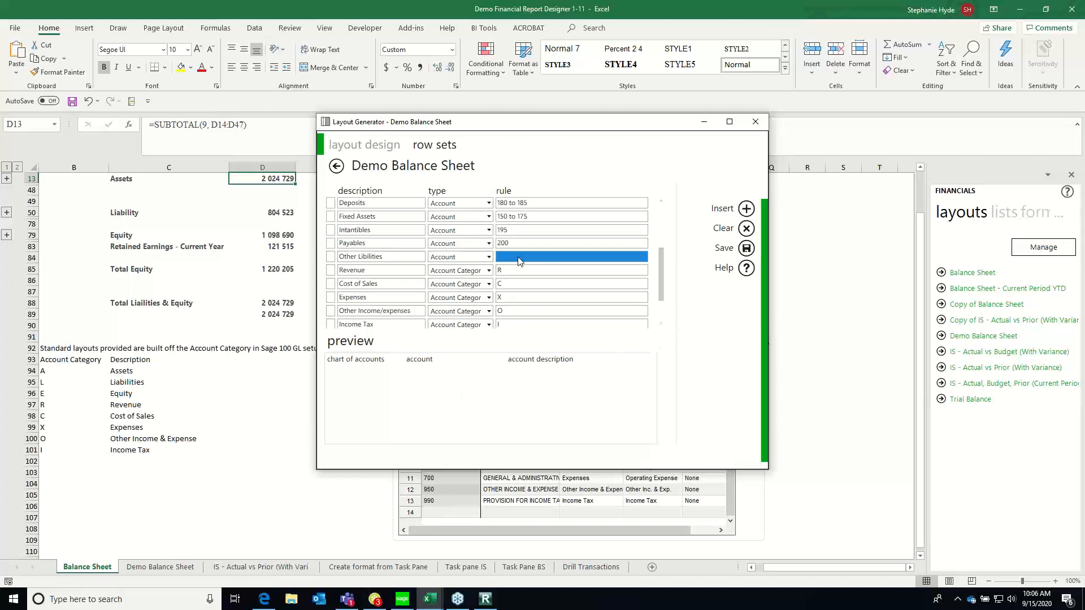
click(520, 257)
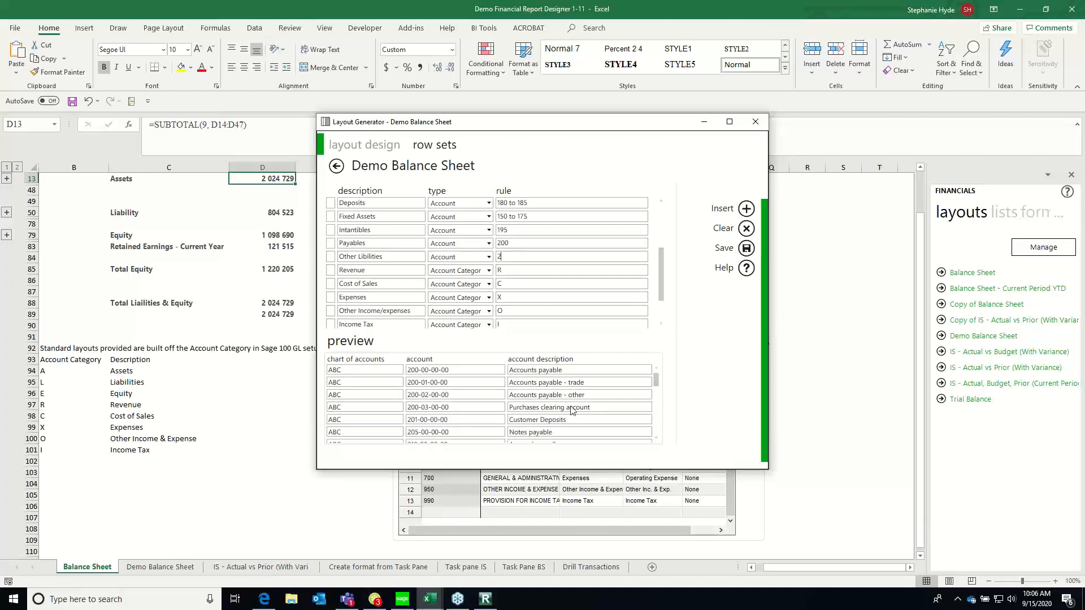
scroll(659, 443, down, 2)
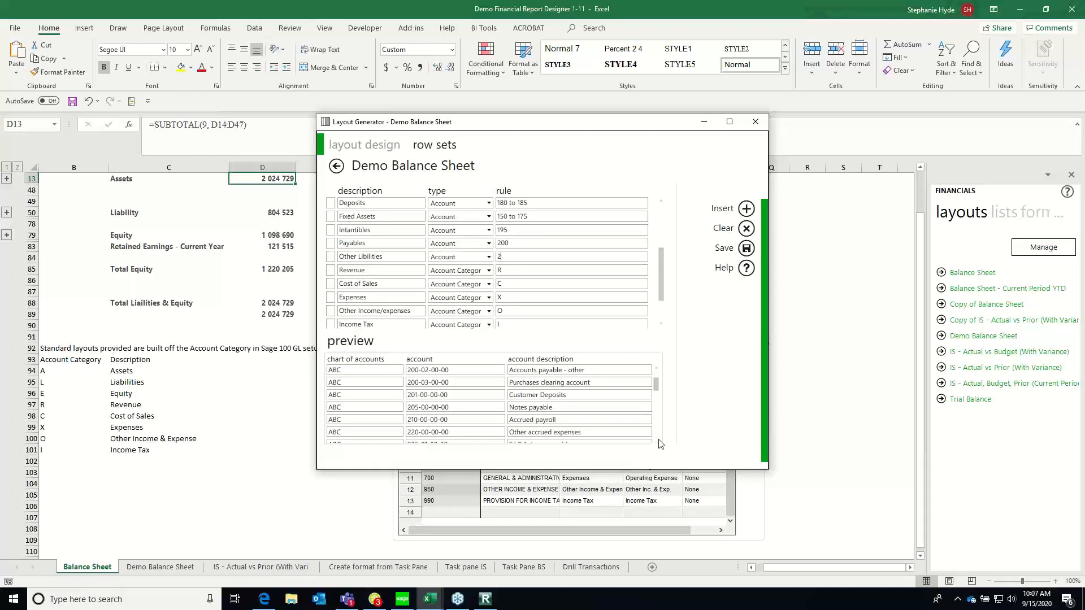
scroll(661, 442, down, 1)
scroll(659, 432, down, 3)
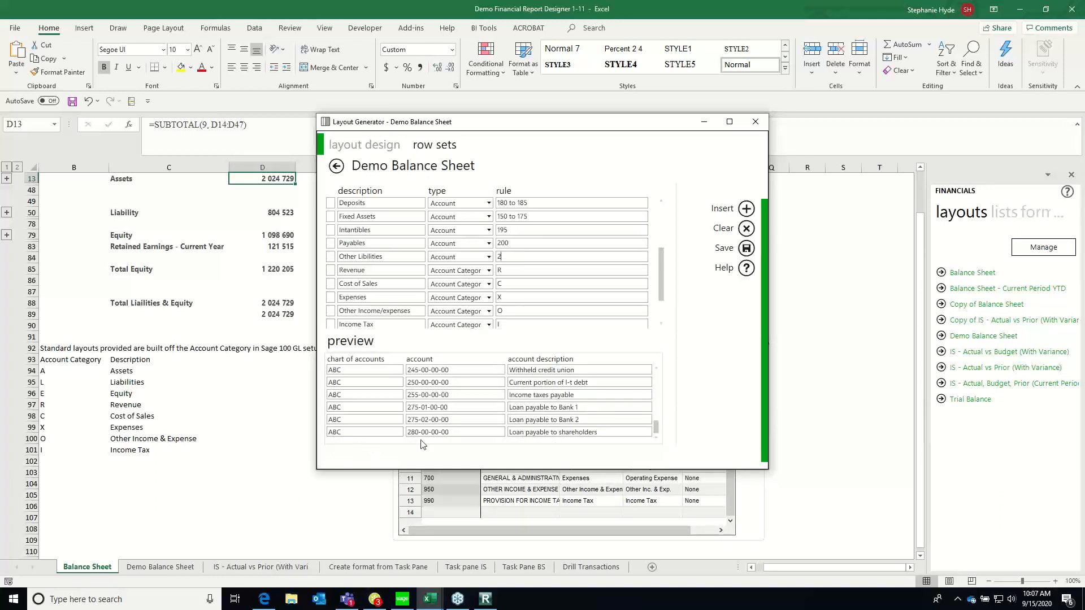
text(01 )
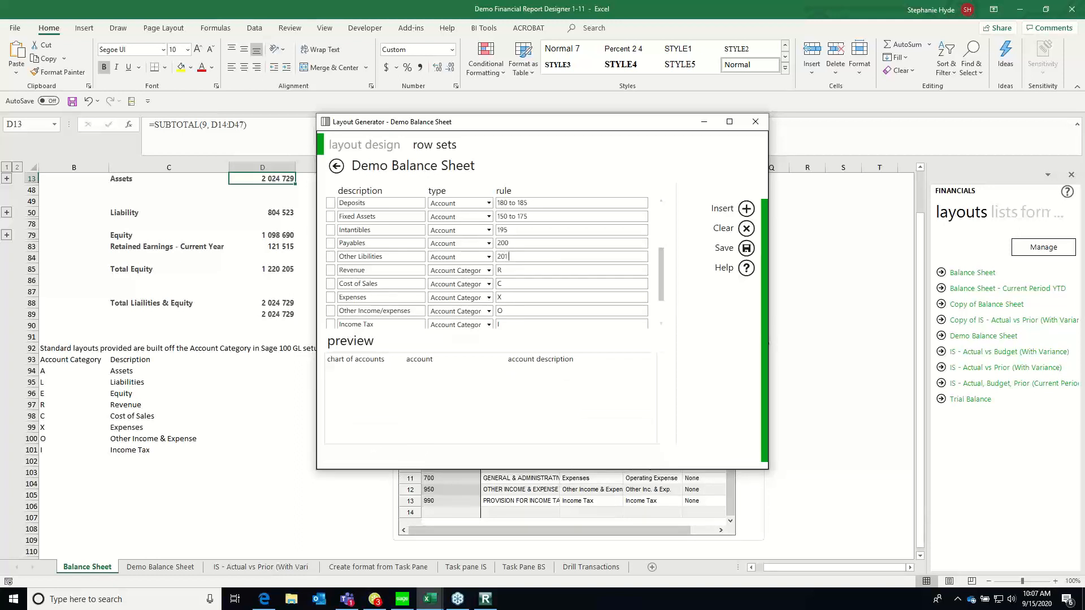
text(to 280)
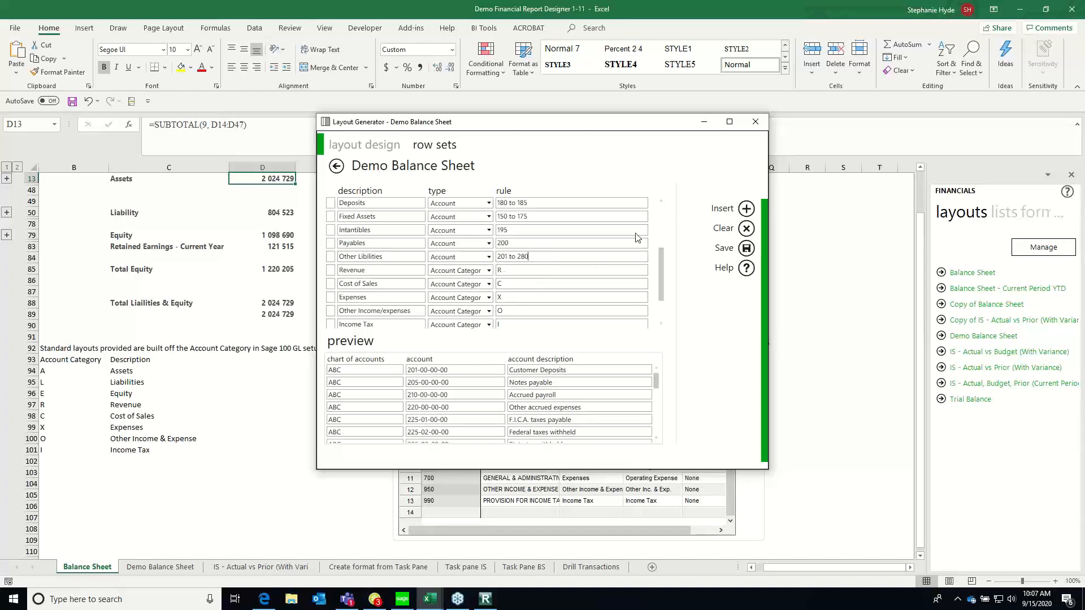
Remove the category-based Liabilities row from the row set
scroll(665, 216, up, 3)
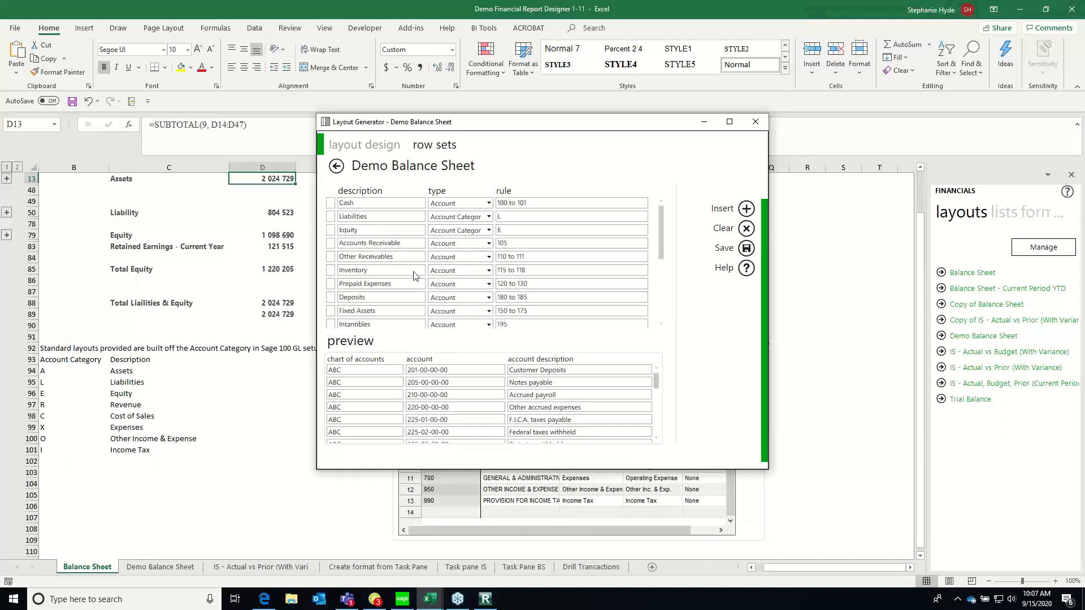
double_click(362, 218)
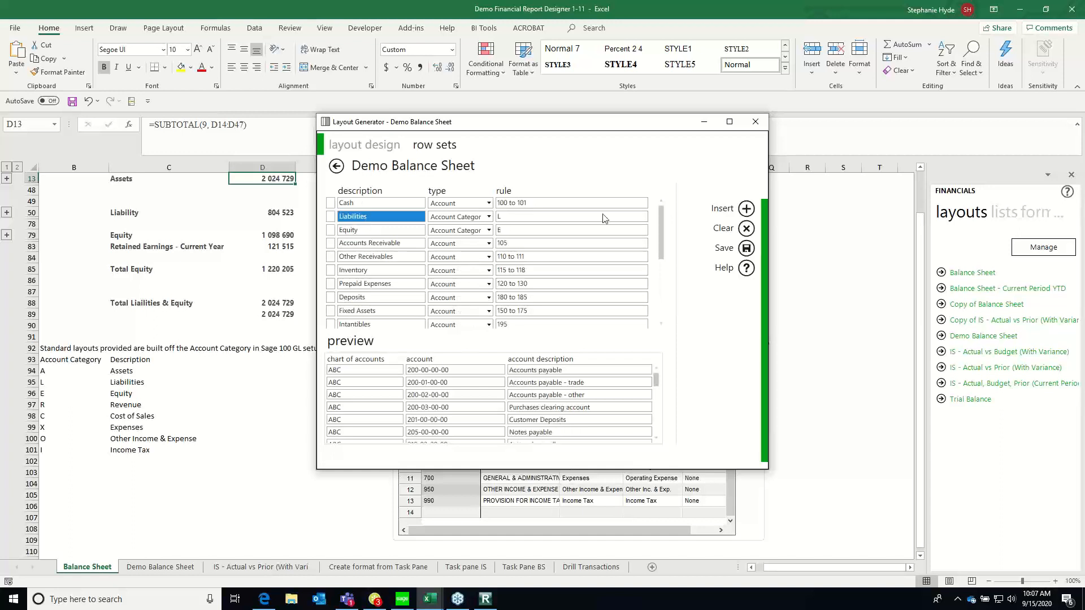
click(745, 228)
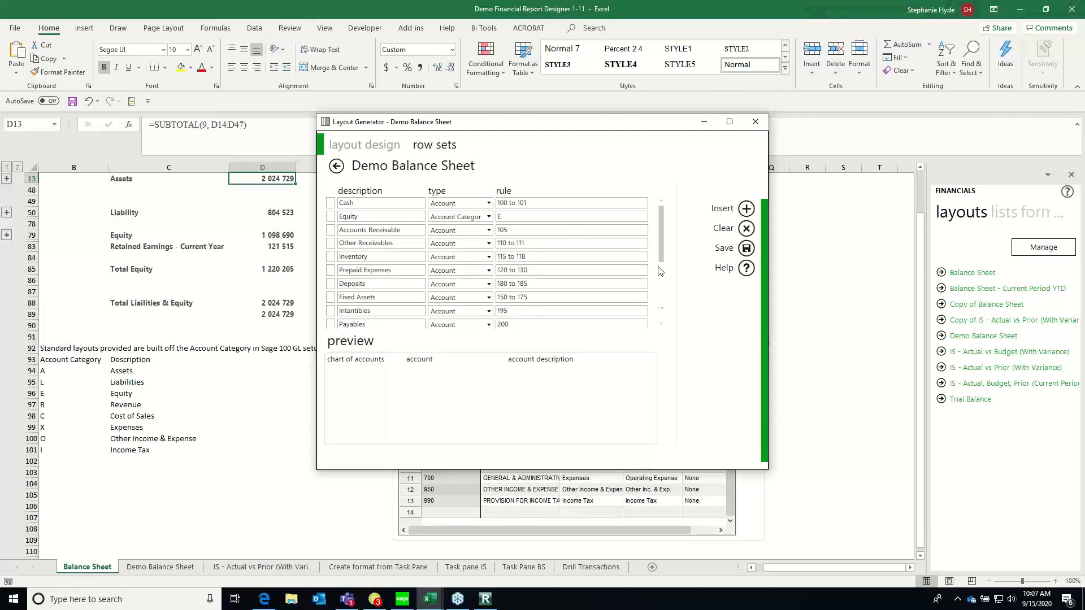
Save the Demo Balance Sheet row set and close the layout, keeping the layout changes
click(662, 313)
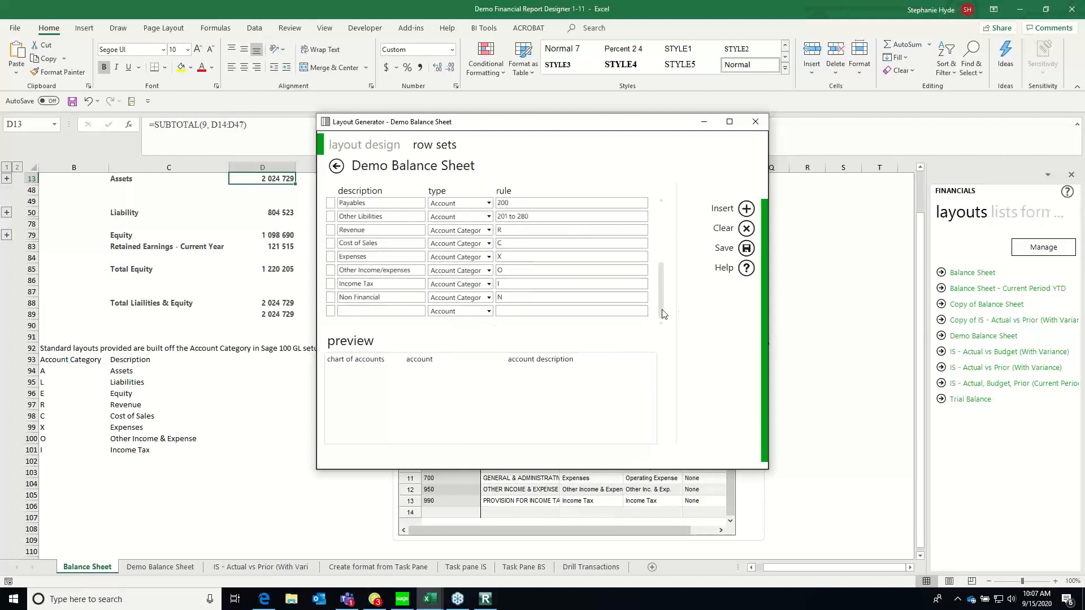
click(746, 249)
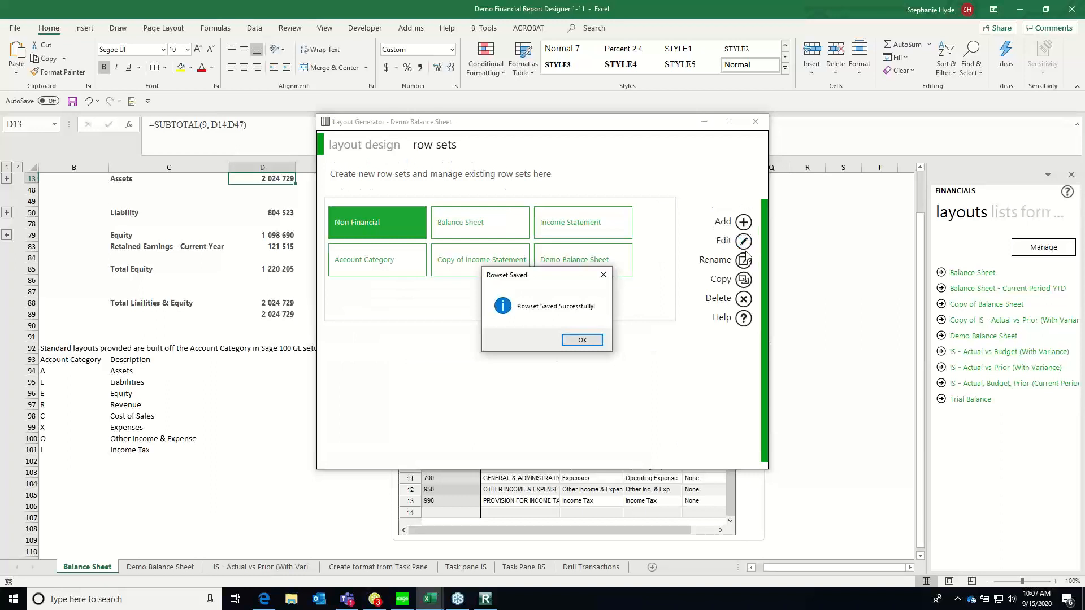
click(586, 342)
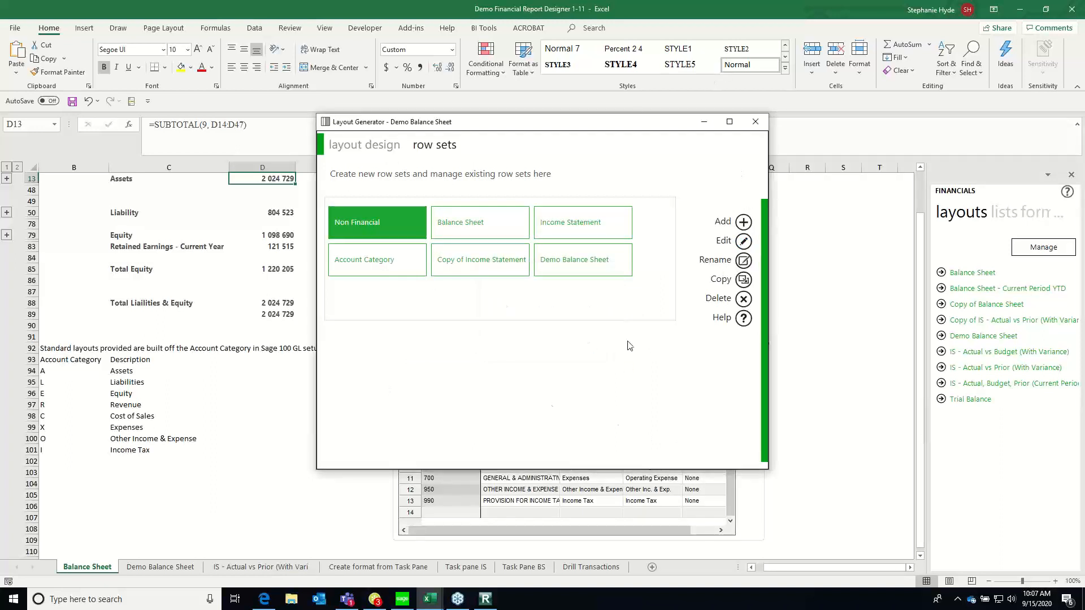
click(757, 124)
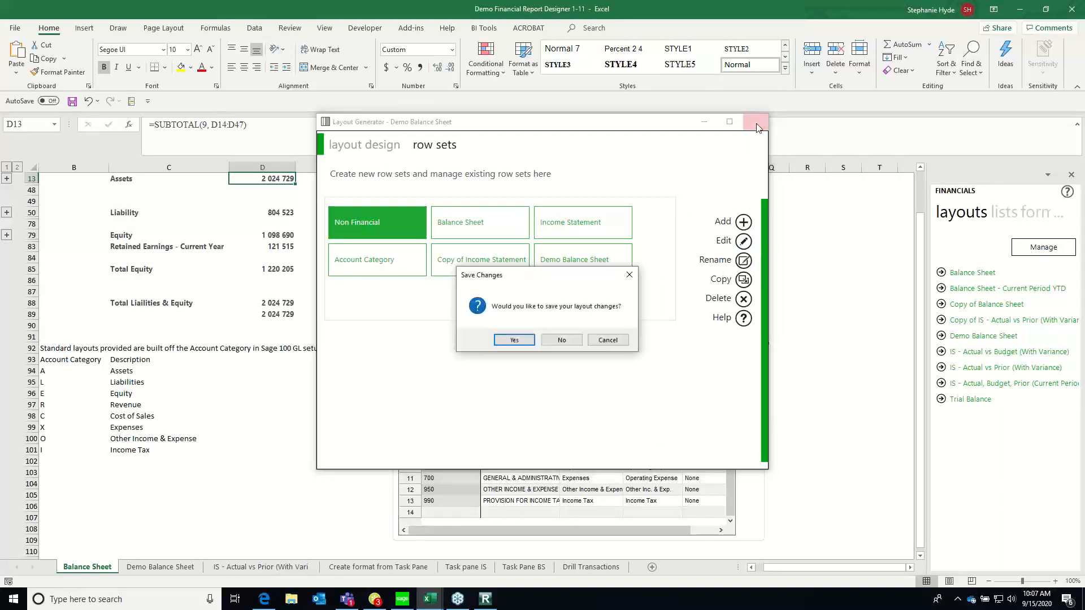
click(513, 341)
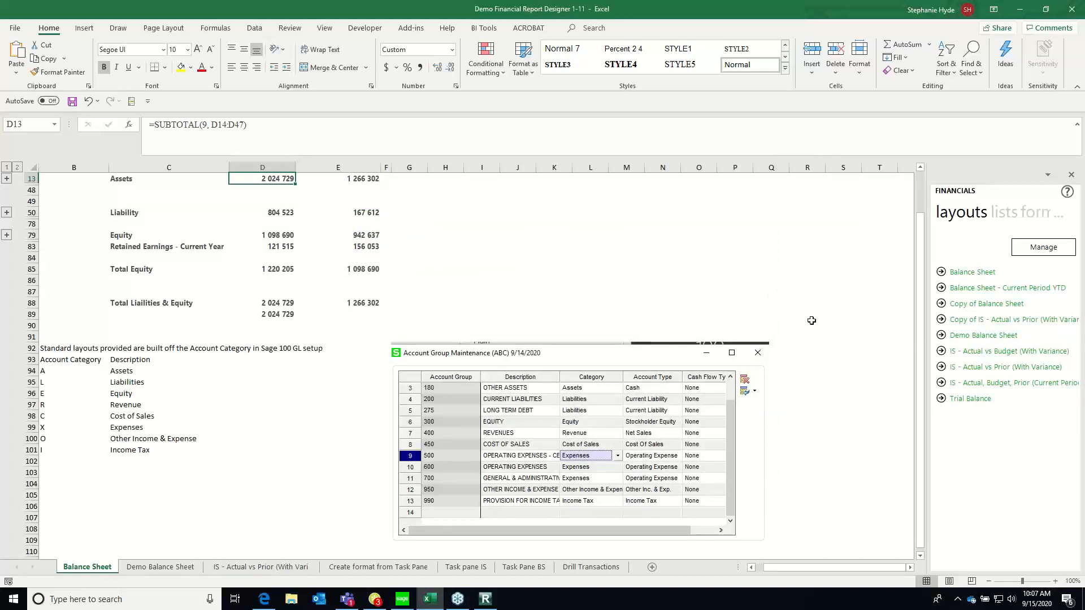
Reopen the Demo Balance Sheet layout for editing and bring up its available account rows
click(1044, 251)
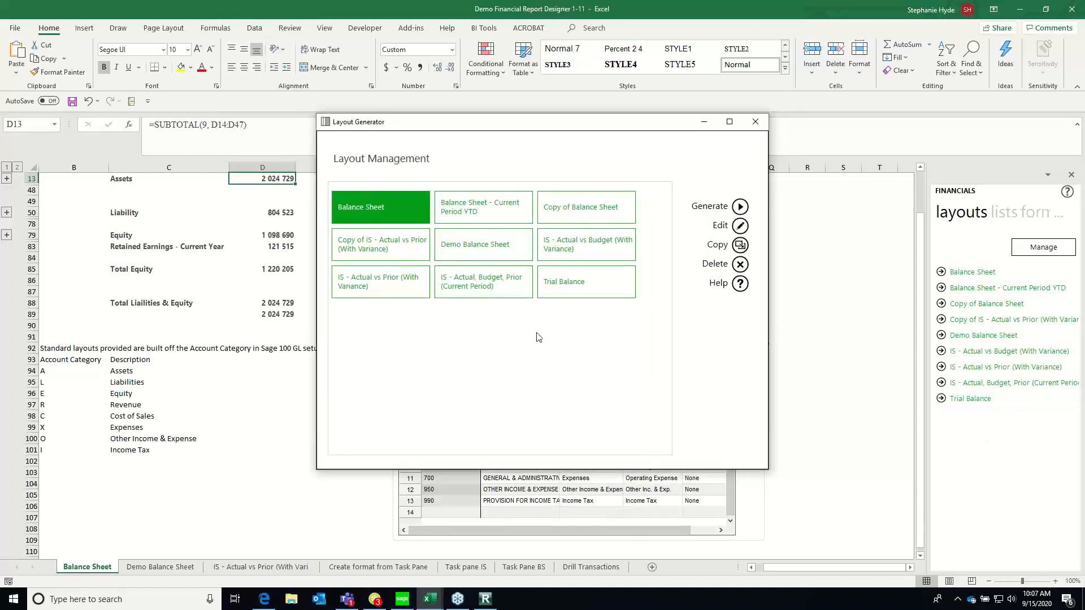
click(497, 245)
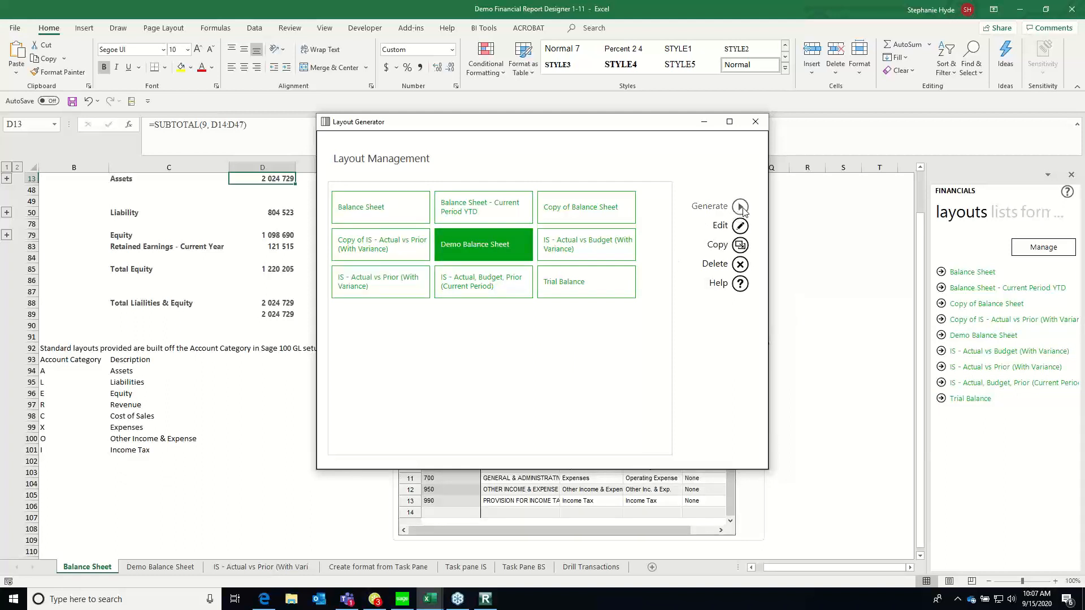
click(716, 226)
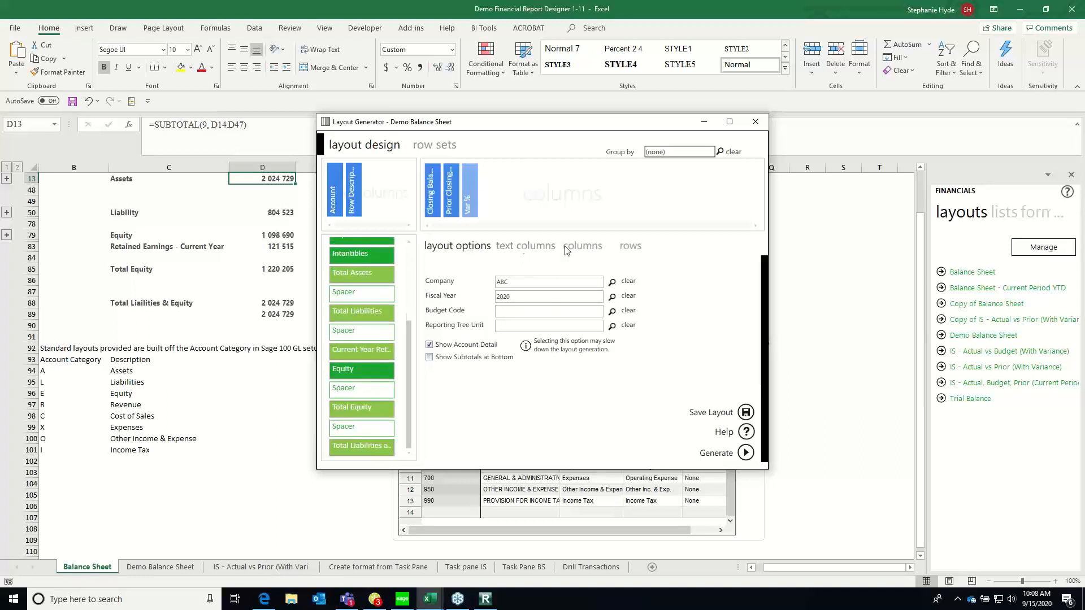
click(588, 248)
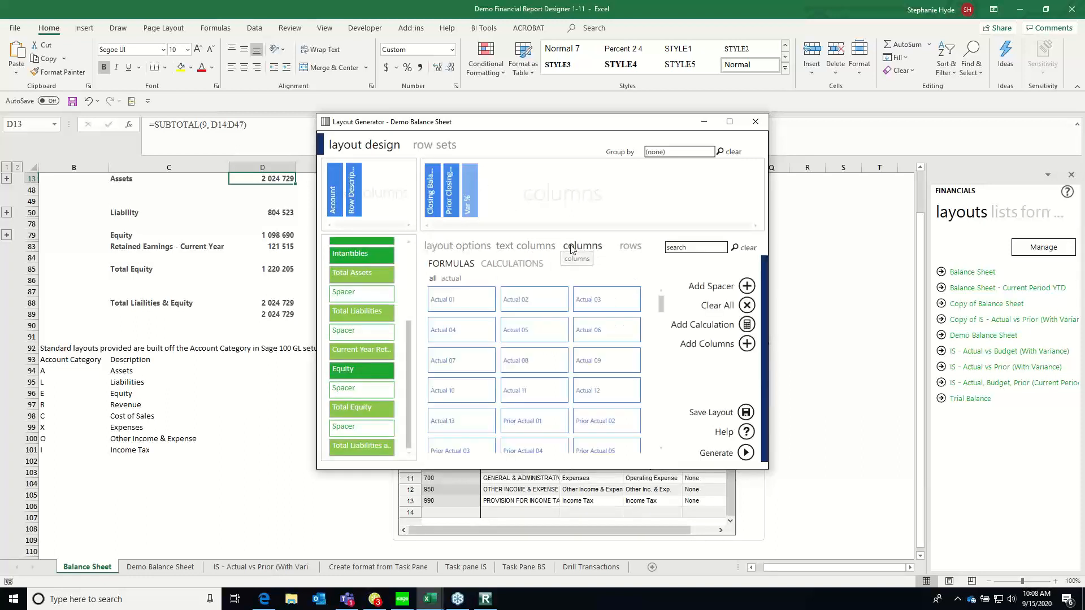
click(636, 245)
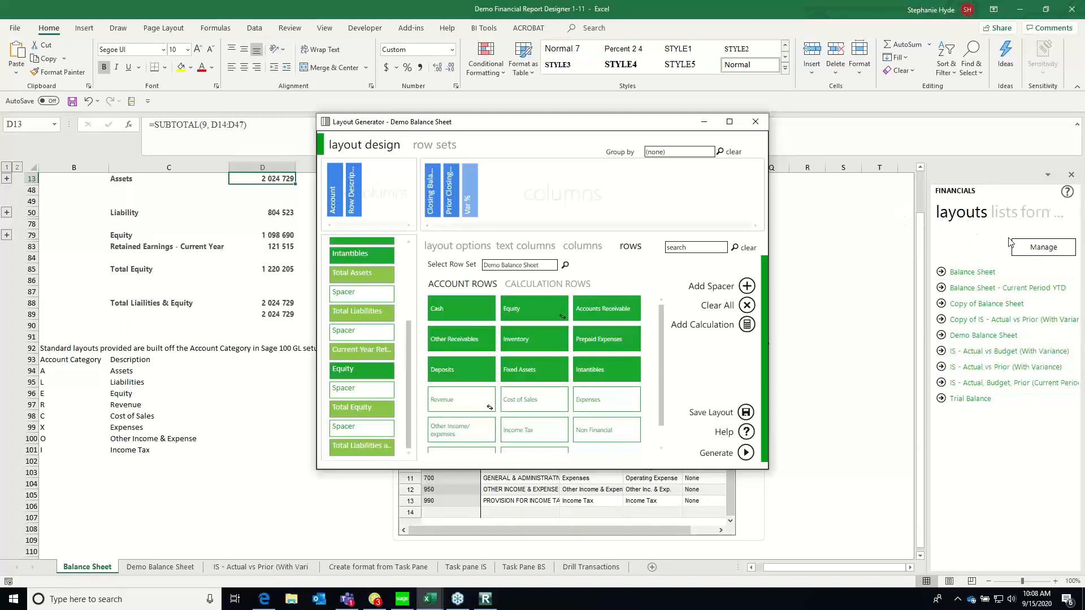
Generate the Demo Balance Sheet layout as a new worksheet
click(745, 454)
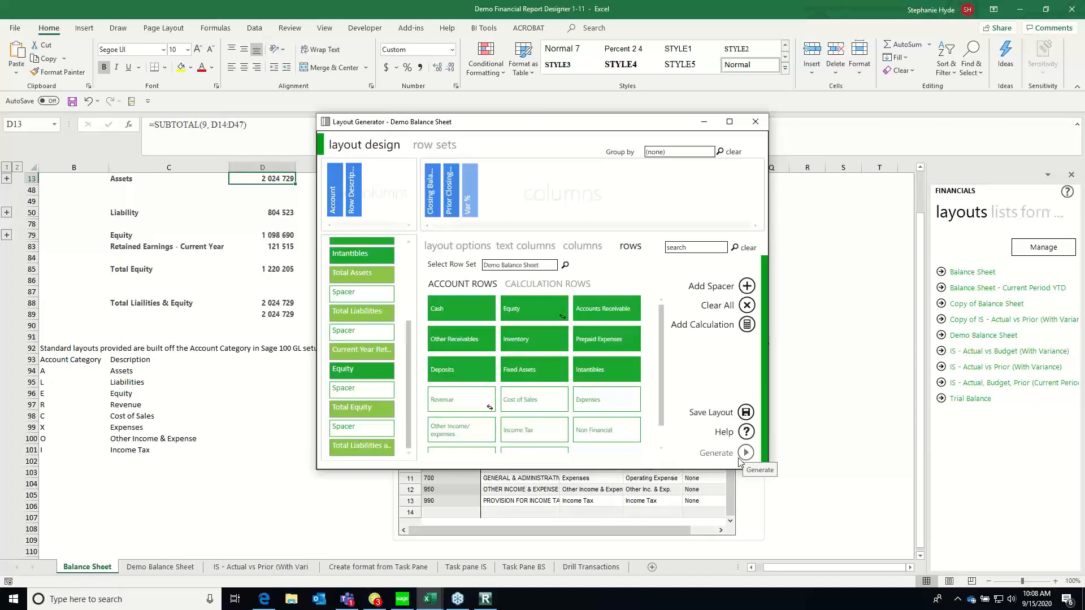
click(744, 454)
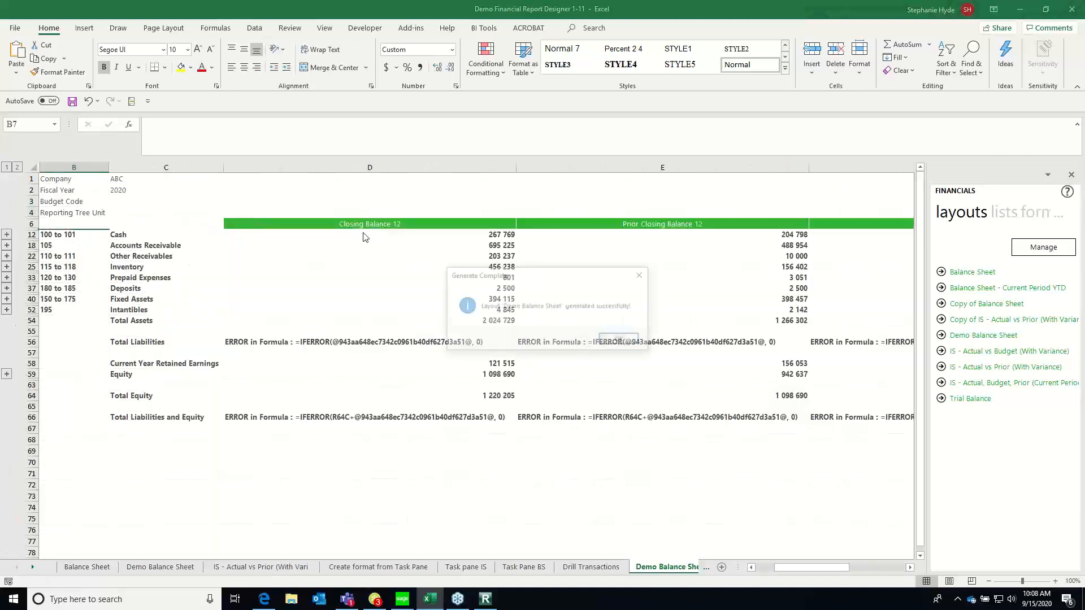
click(620, 340)
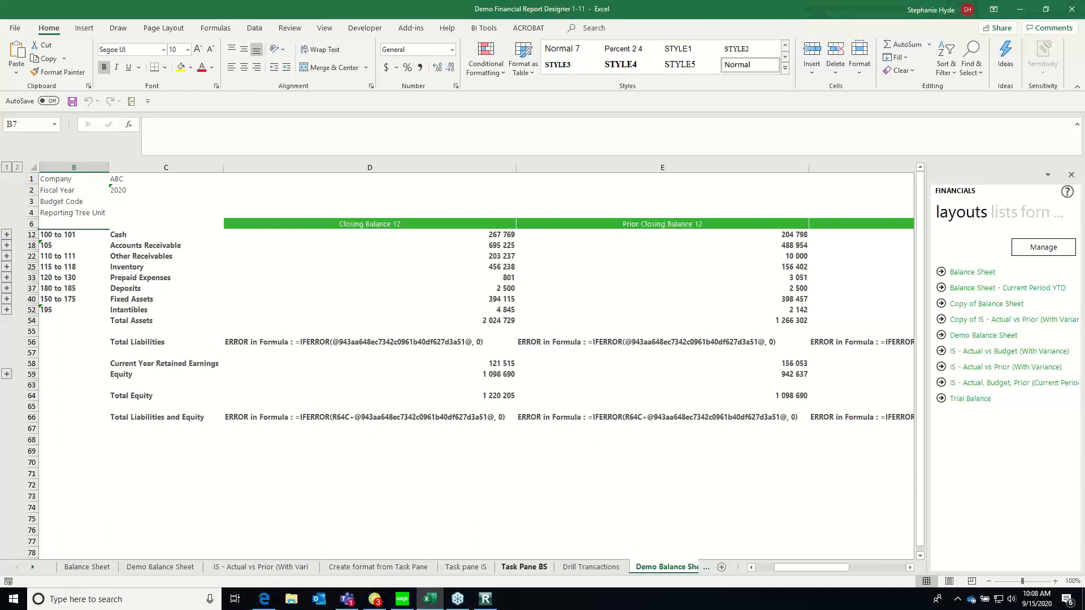
Inspect the generated Total Liabilities formula, then examine the Cash on hand row's account number on the earlier Demo Balance Sheet worksheet
click(239, 345)
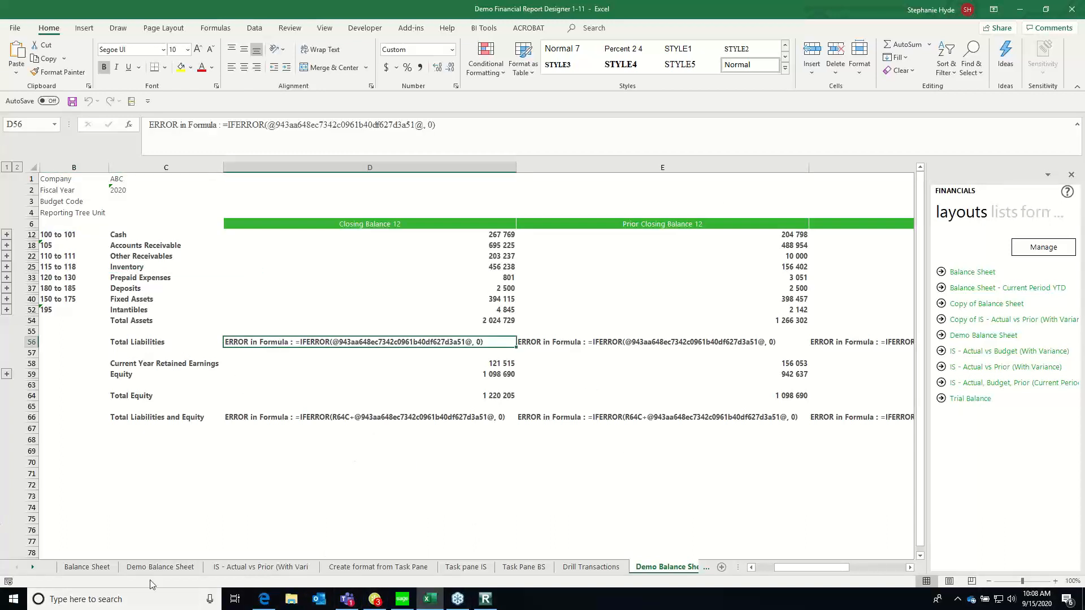
click(160, 566)
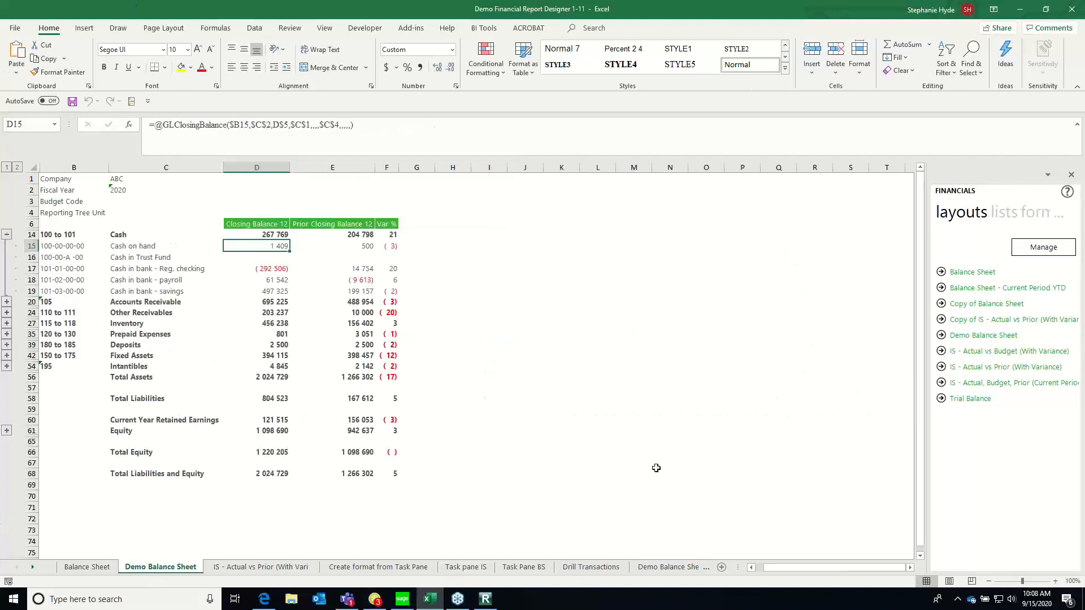
key(Left)
key(Left)
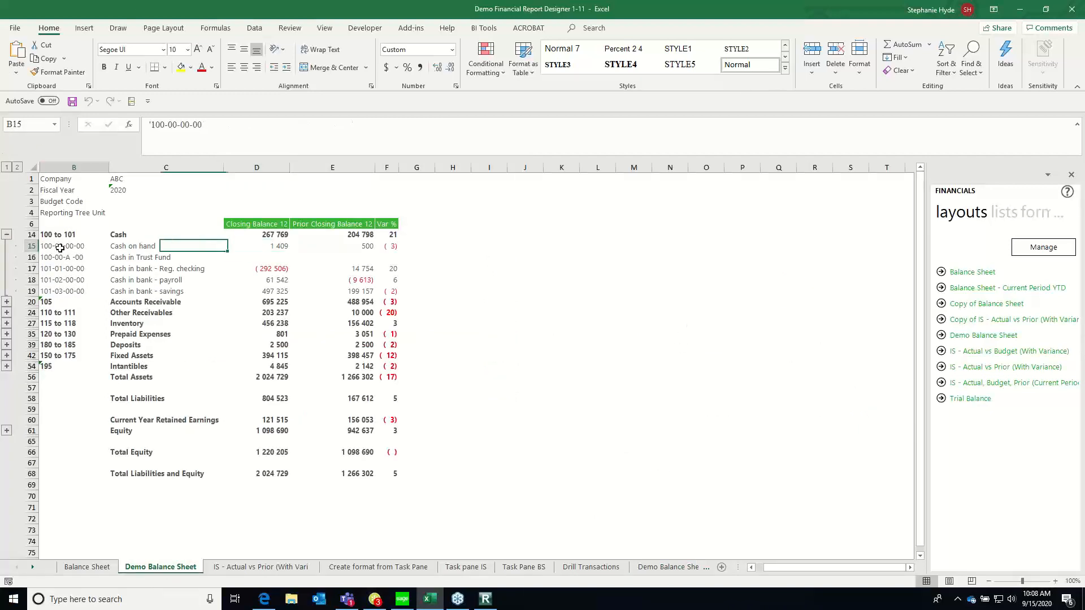
View the standard Balance Sheet worksheet for comparison, then collapse the Cash detail rows on the Demo Balance Sheet worksheet
click(85, 567)
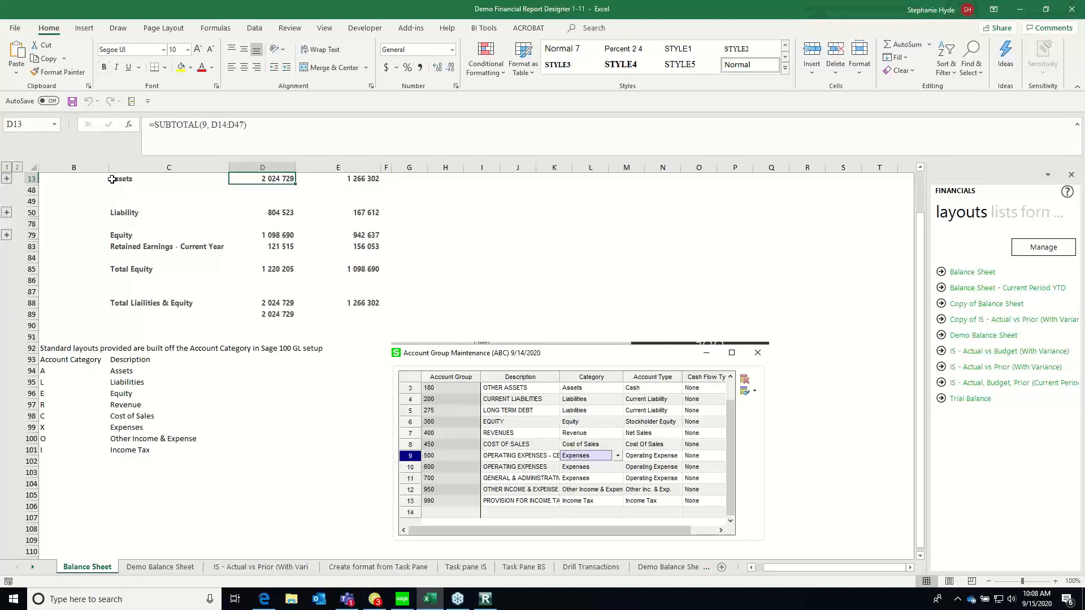
scroll(921, 195, up, 2)
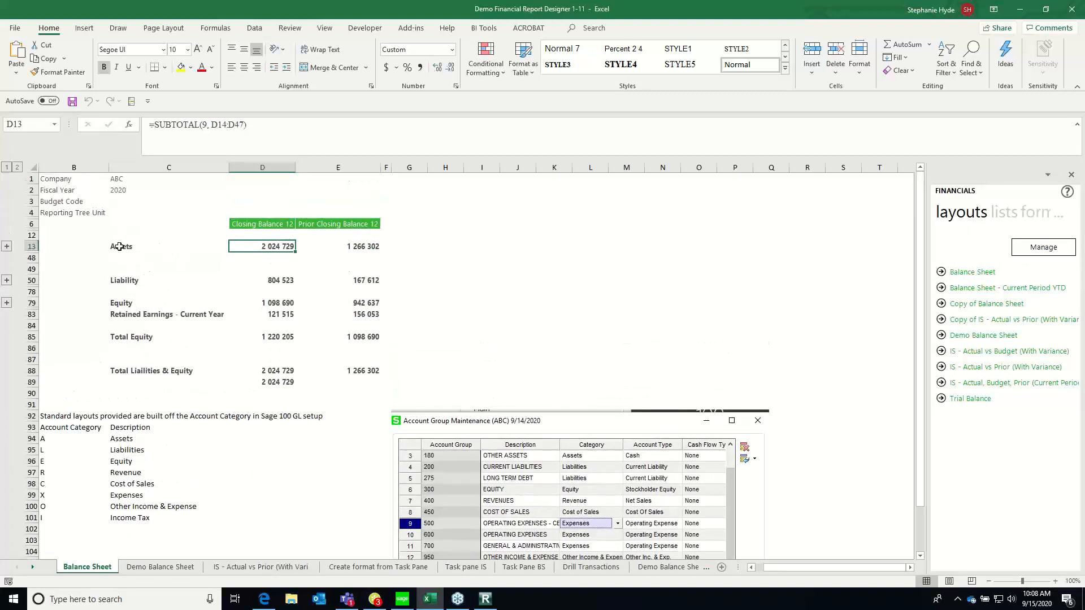
click(160, 566)
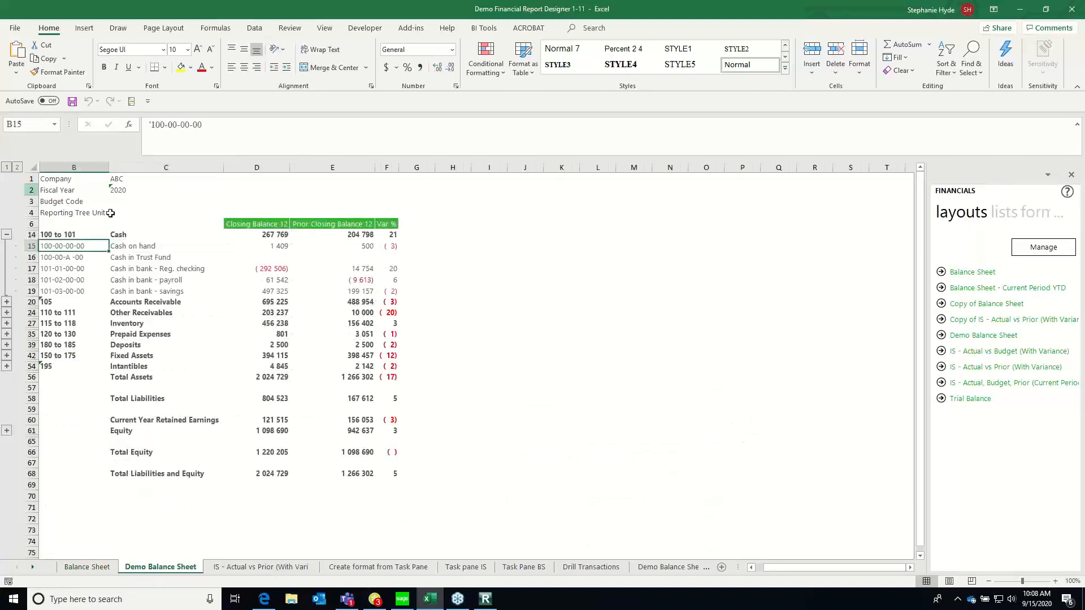
click(7, 234)
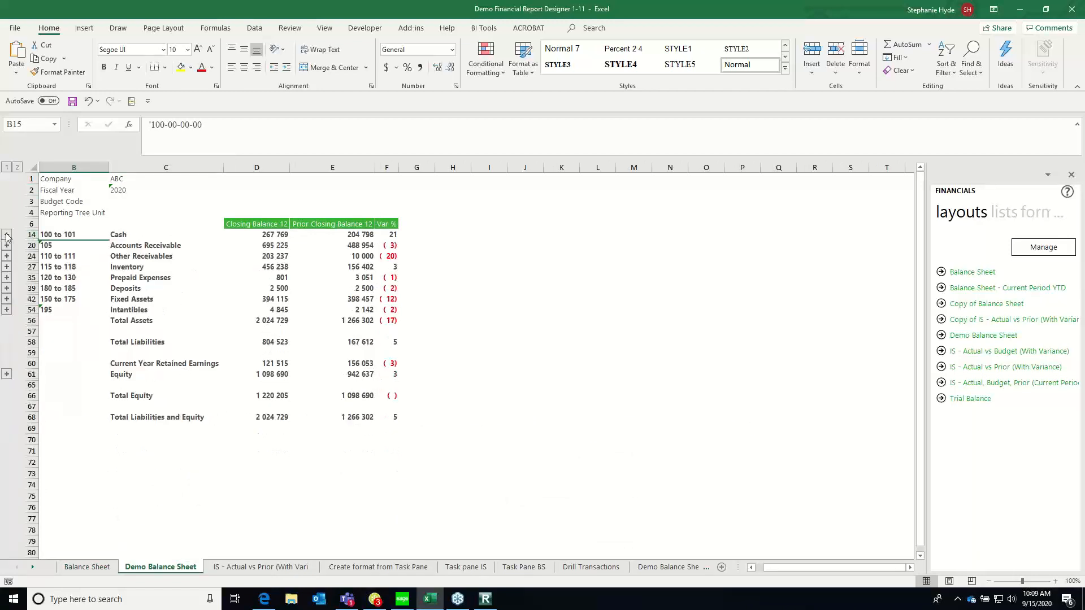
Examine the asset group rows, the Total Assets formula and the Total Liabilities row on the Demo Balance Sheet worksheet
click(120, 233)
click(164, 247)
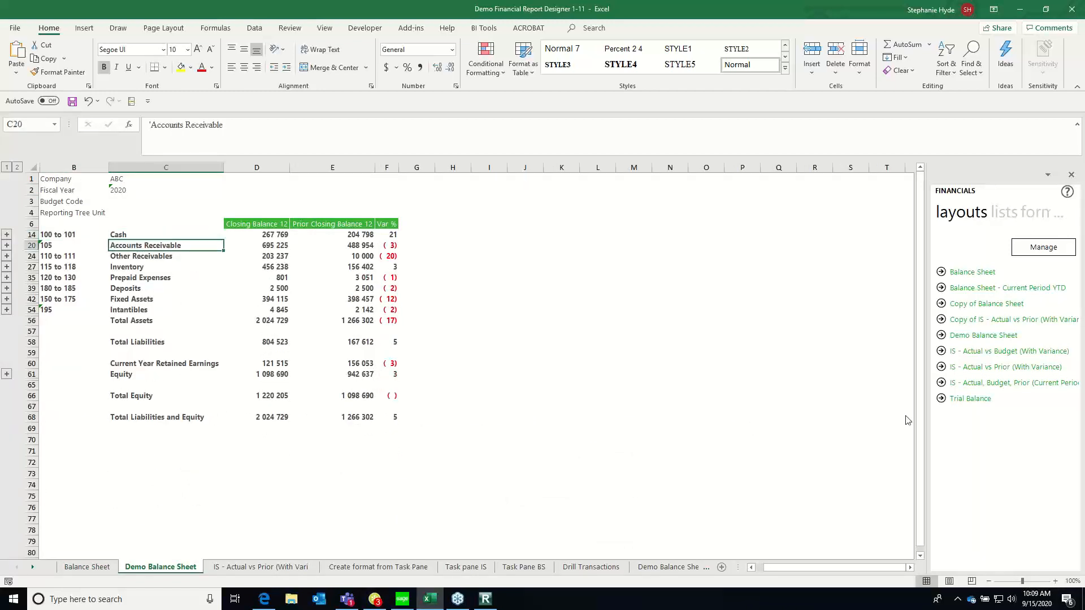
click(167, 257)
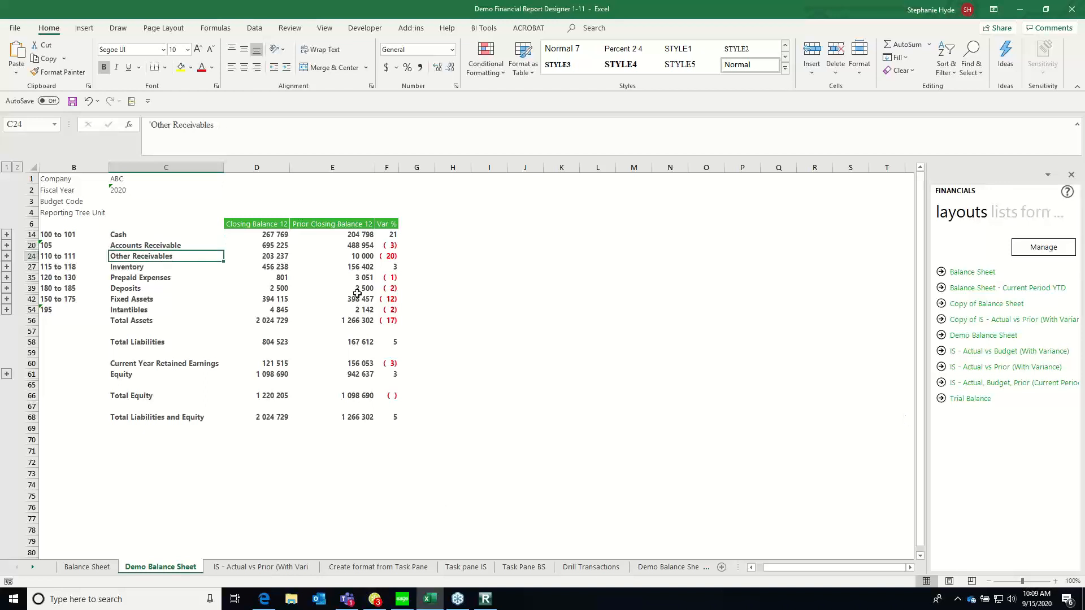
click(128, 267)
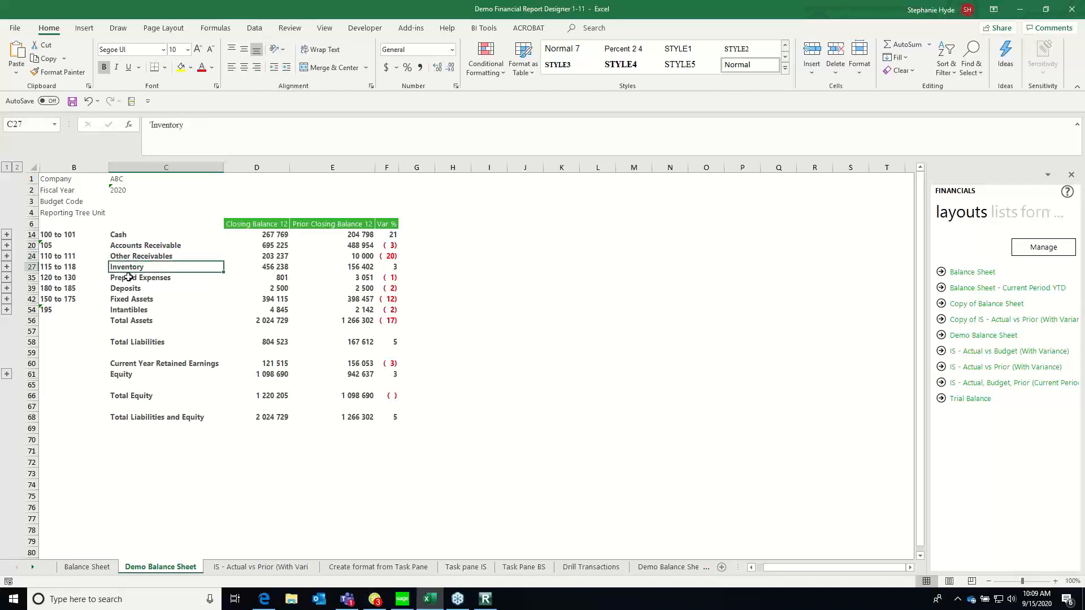
click(129, 278)
click(269, 320)
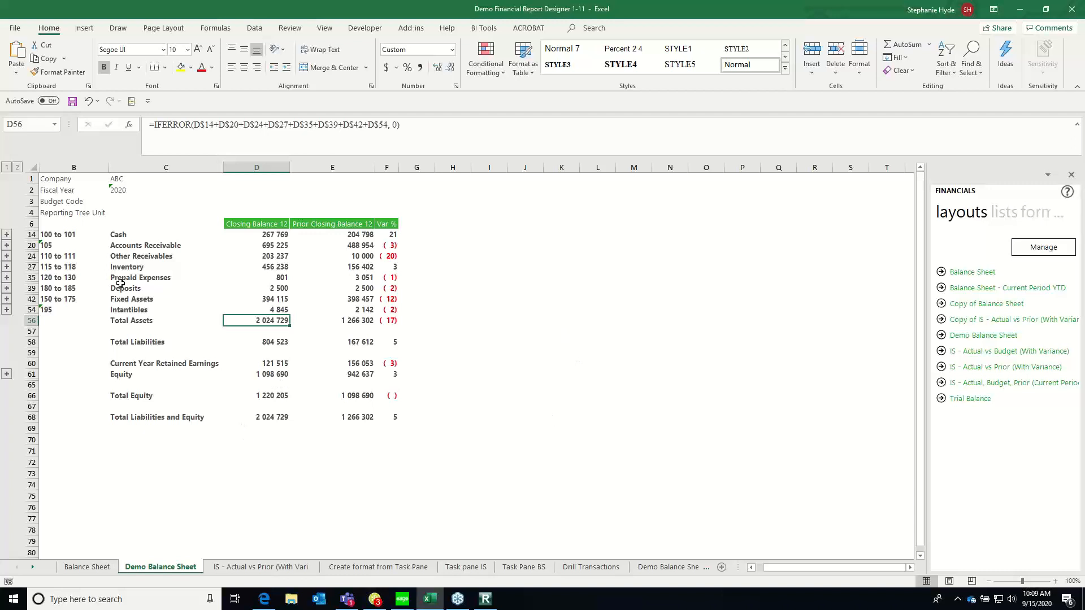
click(138, 322)
click(122, 343)
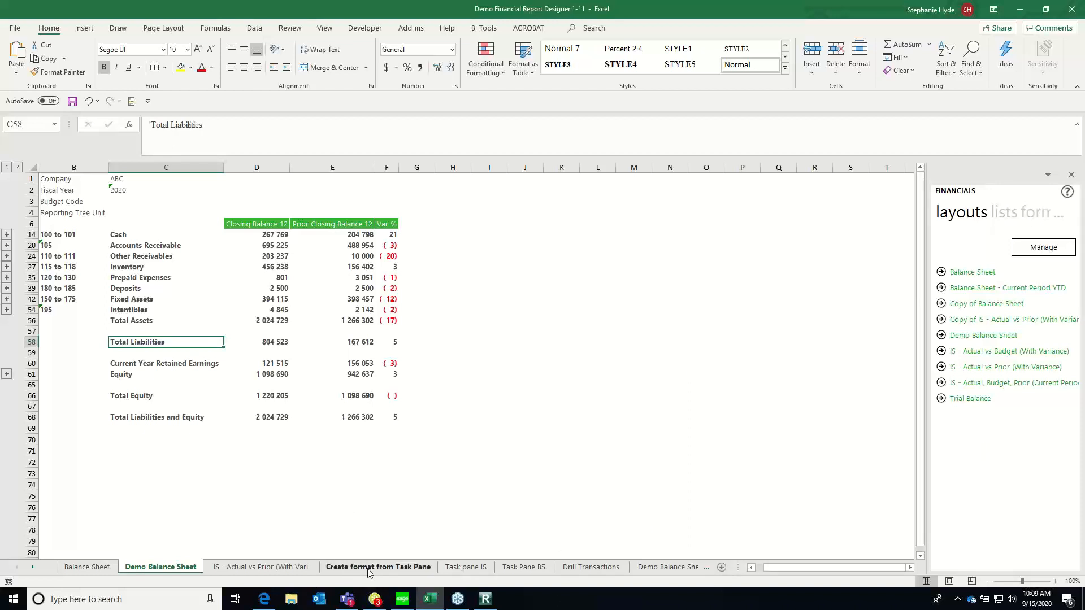
Add a new worksheet and enter the heading Balance Sheet in cell A1
click(723, 567)
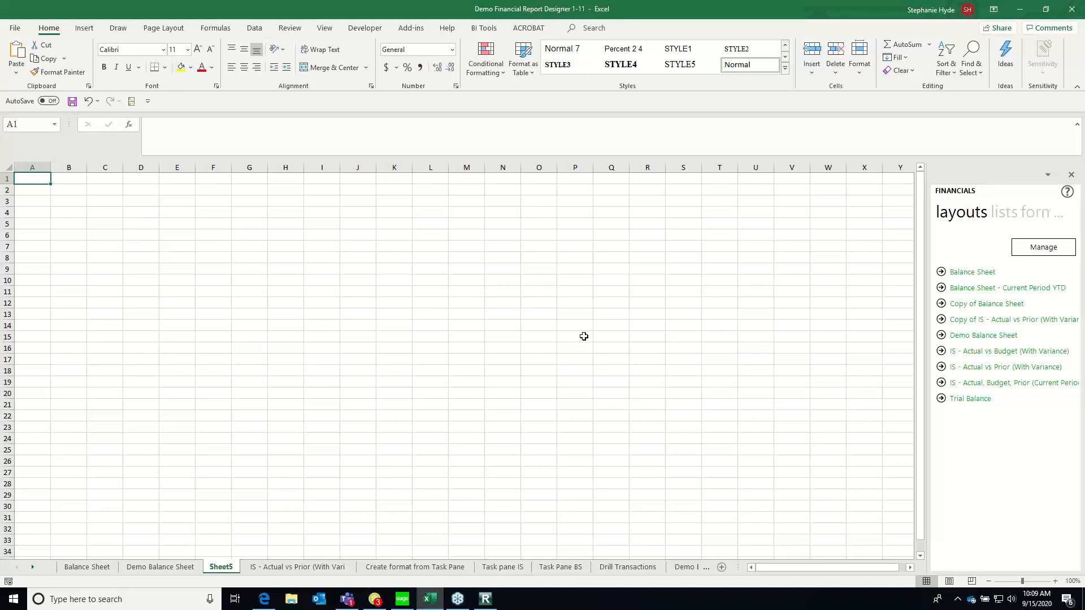
text(Dep)
key(BackSpace)
key(BackSpace)
key(BackSpace)
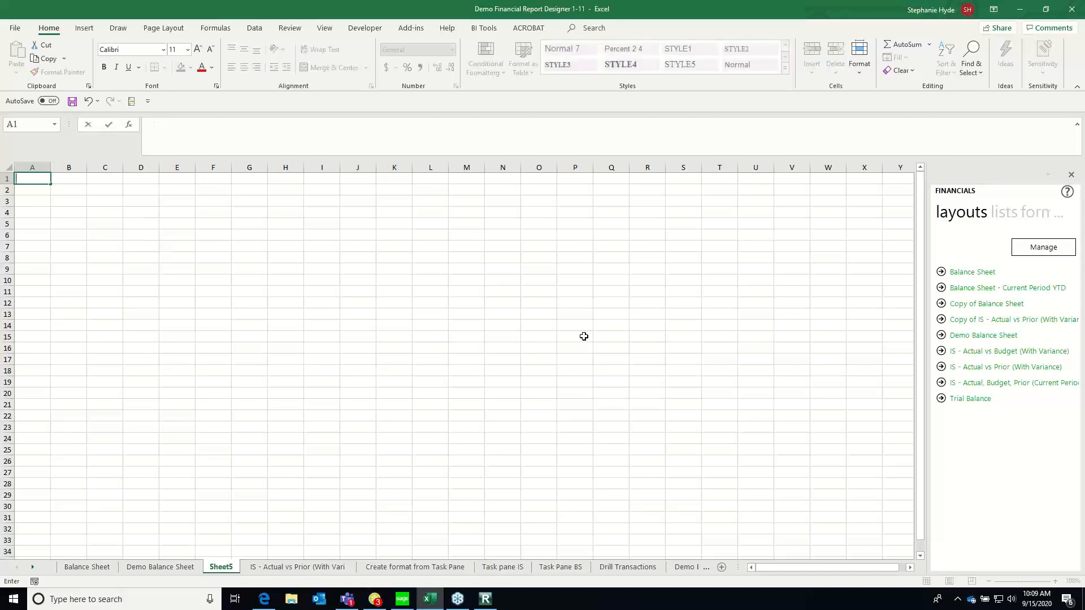
text(Blan)
key(BackSpace)
text(alance Sheet)
key(Return)
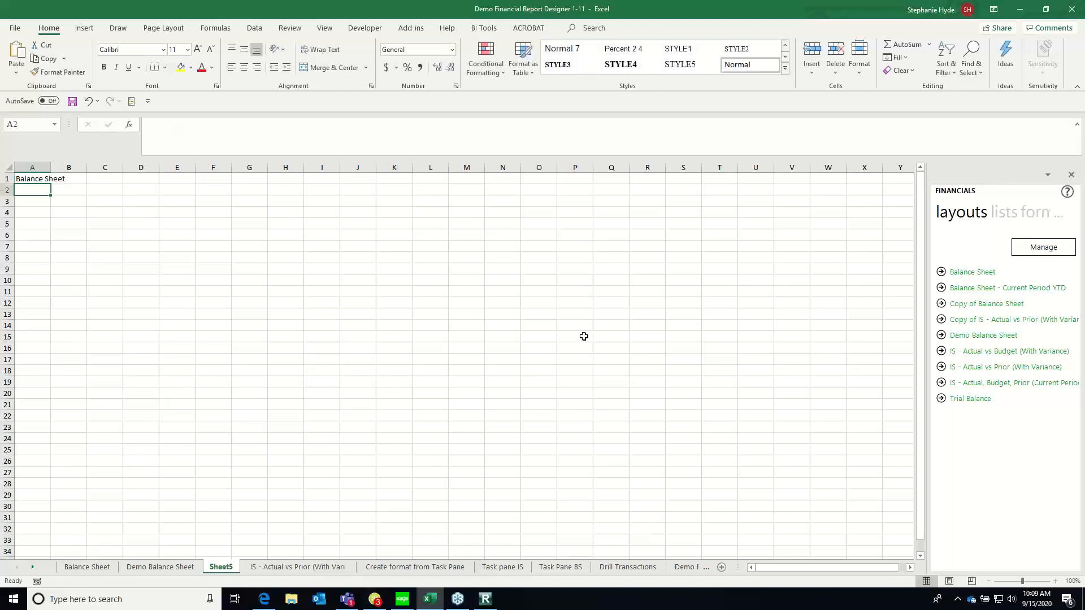
Insert three blank rows above the Balance Sheet heading
key(Up)
key(alt+i)
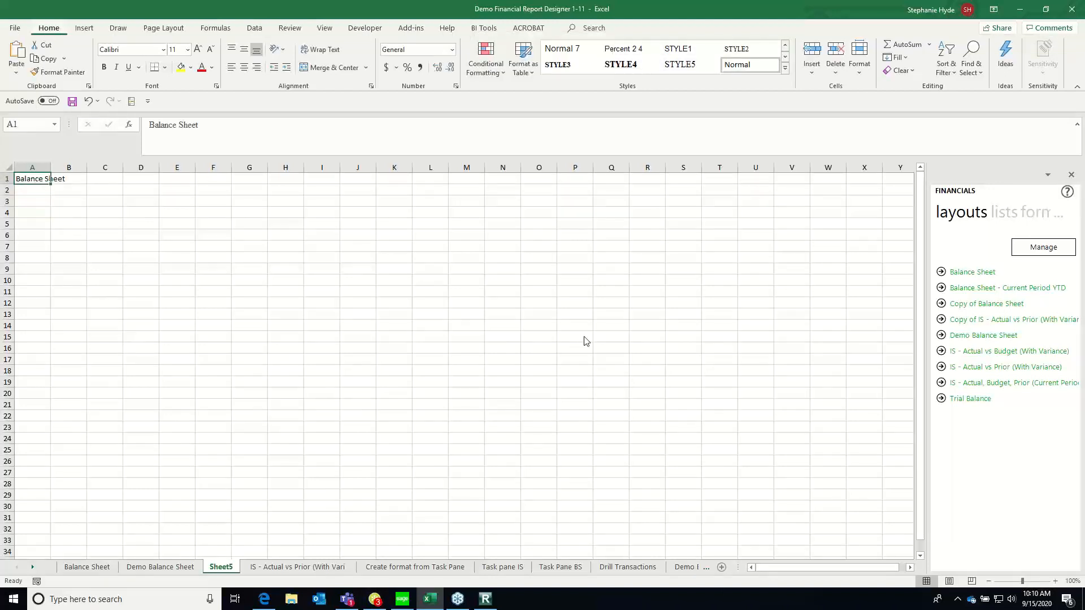
key(r)
key(alt+i)
key(r)
key(alt+i)
text(r)
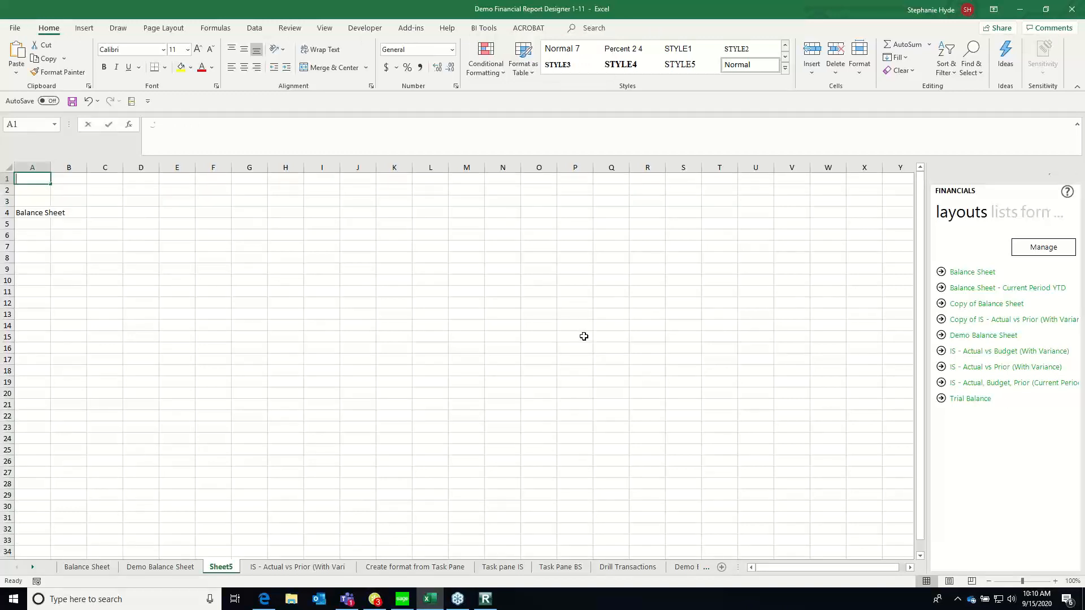
text(Company)
Label cells A1 to A3 as Company, Year and Period, and insert a blank row above the Balance Sheet heading
key(Return)
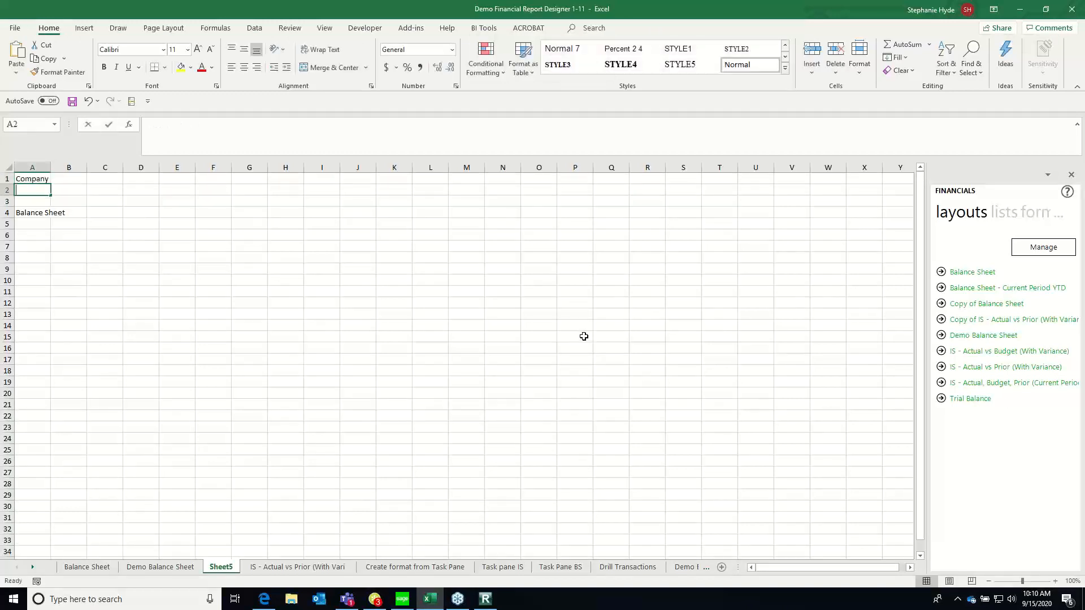
text(Year)
key(Return)
text(Period)
key(Return)
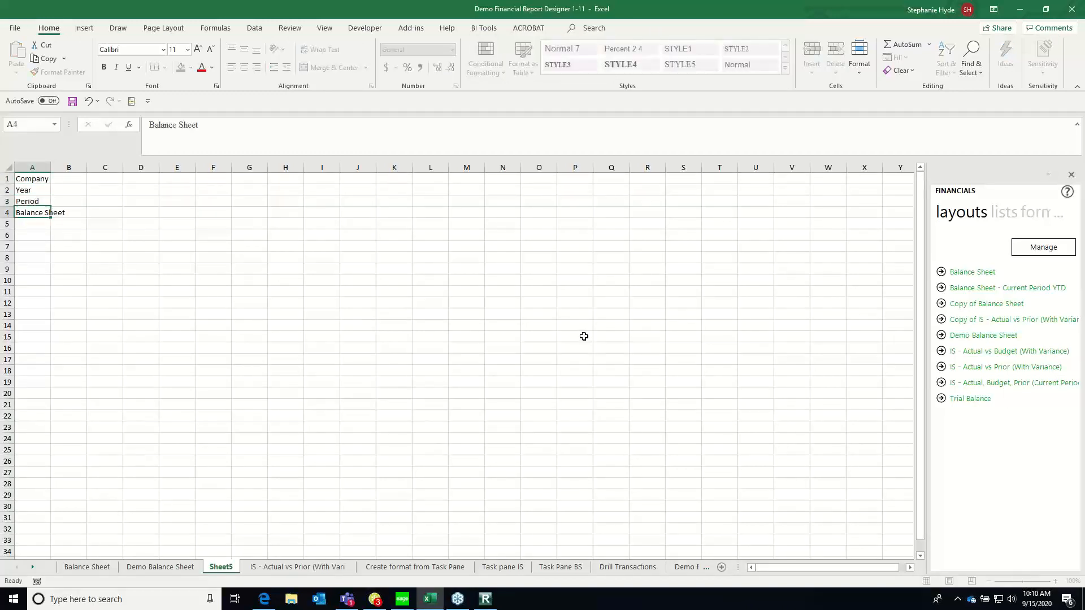
key(alt+i)
key(r)
Enter company ABC, year 2020 and period 5 in cells B1 to B3 and left-align them
key(Up)
key(Up)
key(Up)
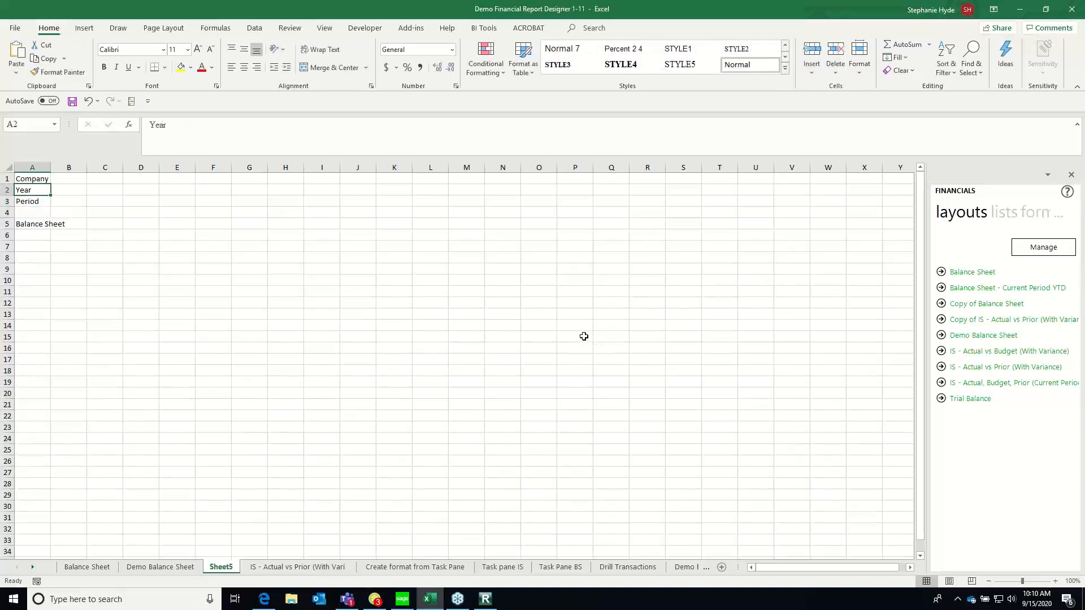
key(Right)
text(ABC)
key(ctrl+Return)
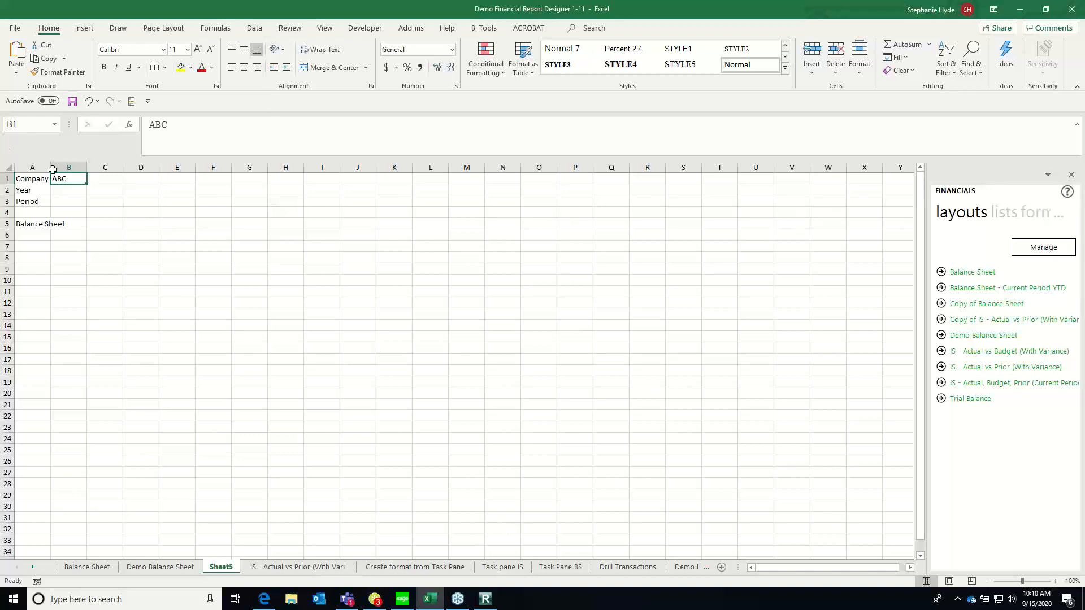
click(60, 189)
text(2020)
key(Return)
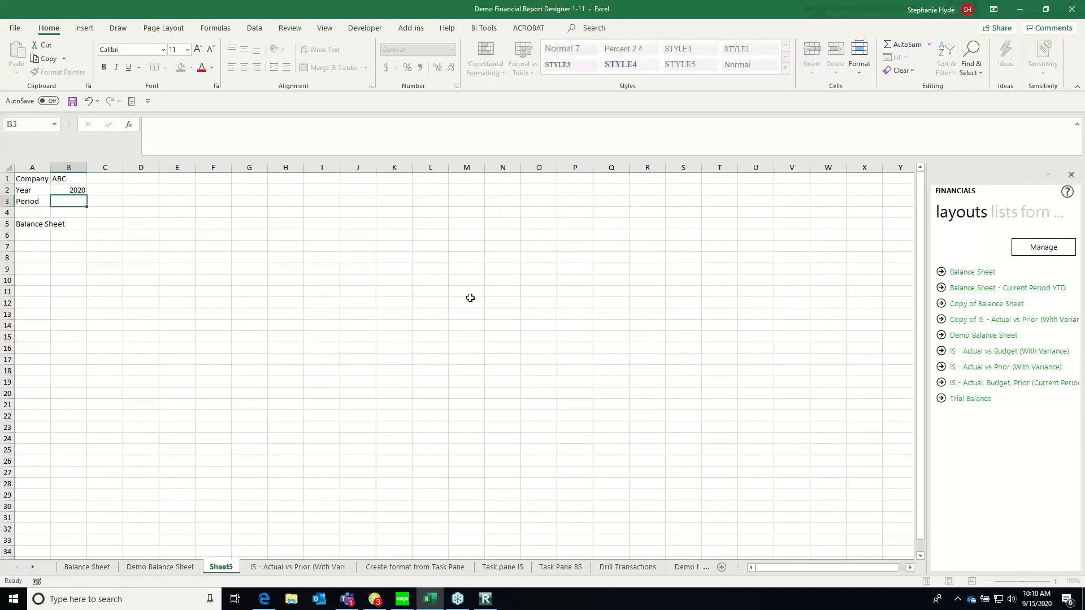
text(5)
key(Return)
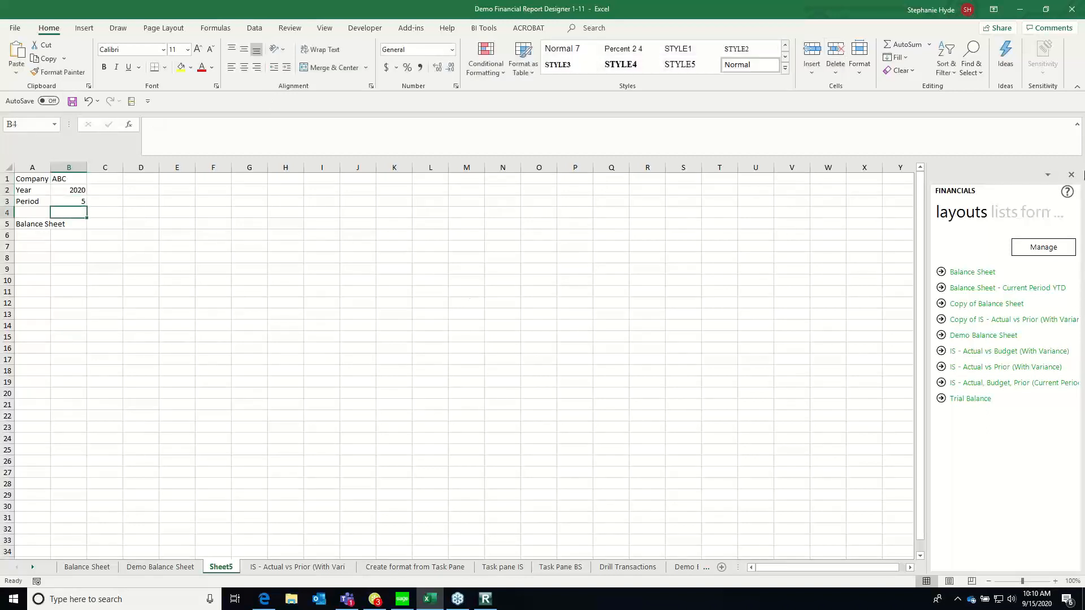
drag(68, 180, 77, 196)
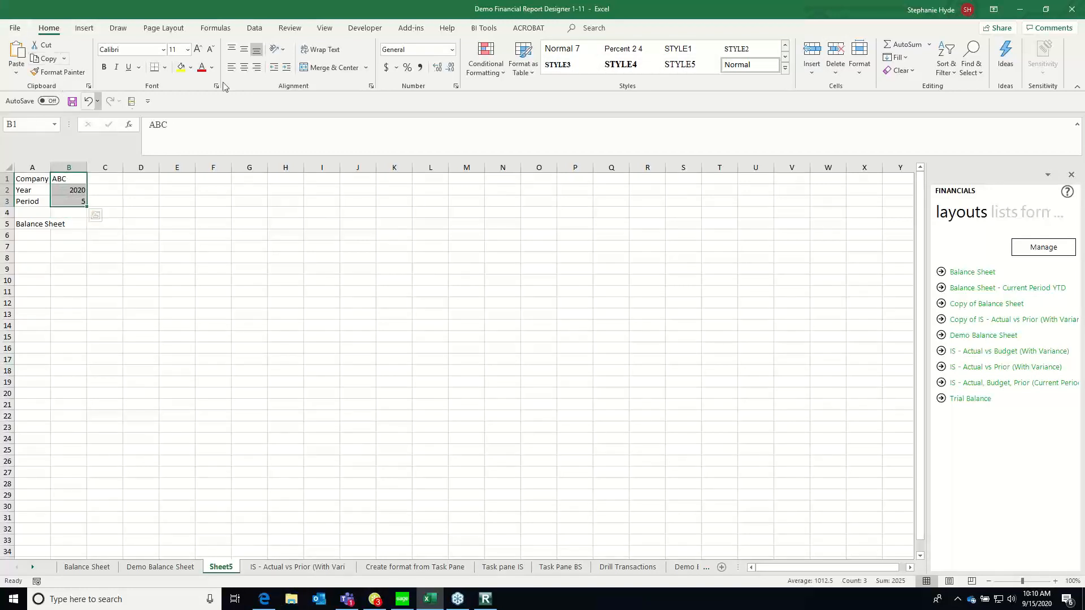
click(231, 67)
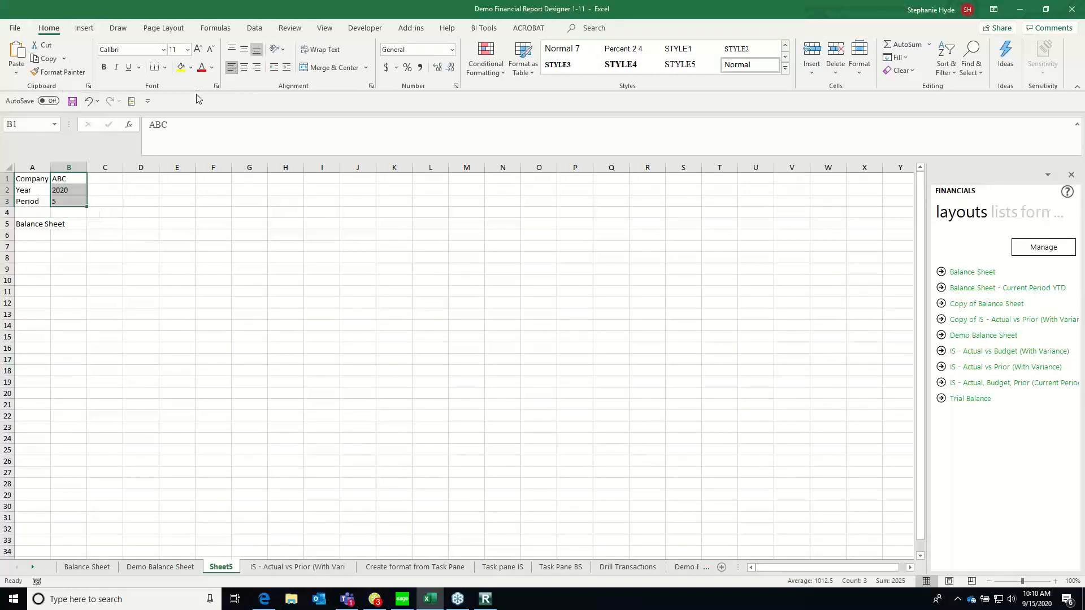
Insert the Accounts list from the Financials lists into the worksheet, starting at cell A7
click(35, 235)
click(34, 247)
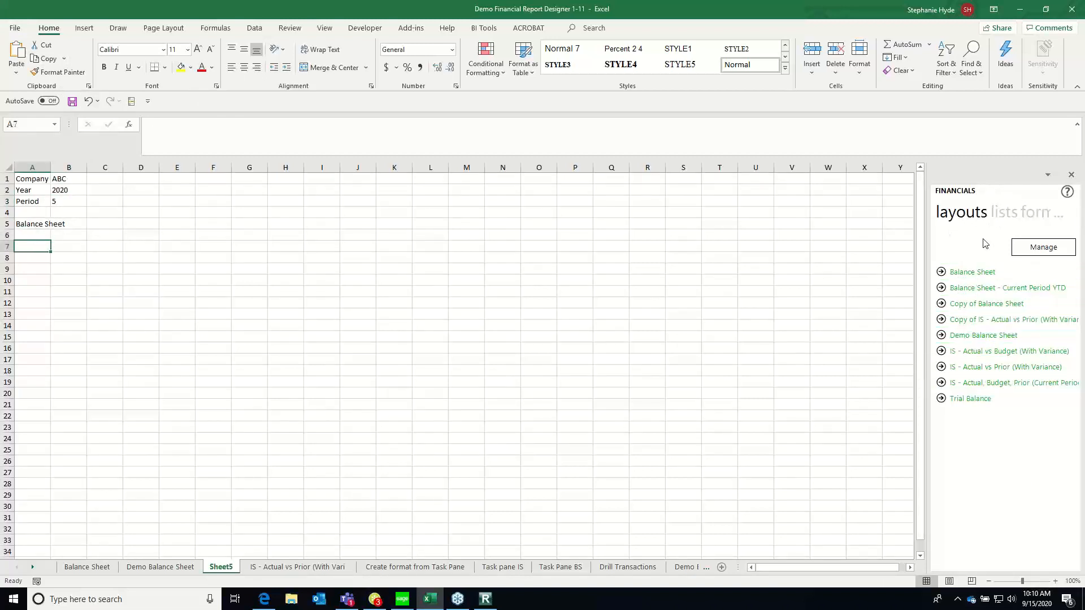
click(1002, 216)
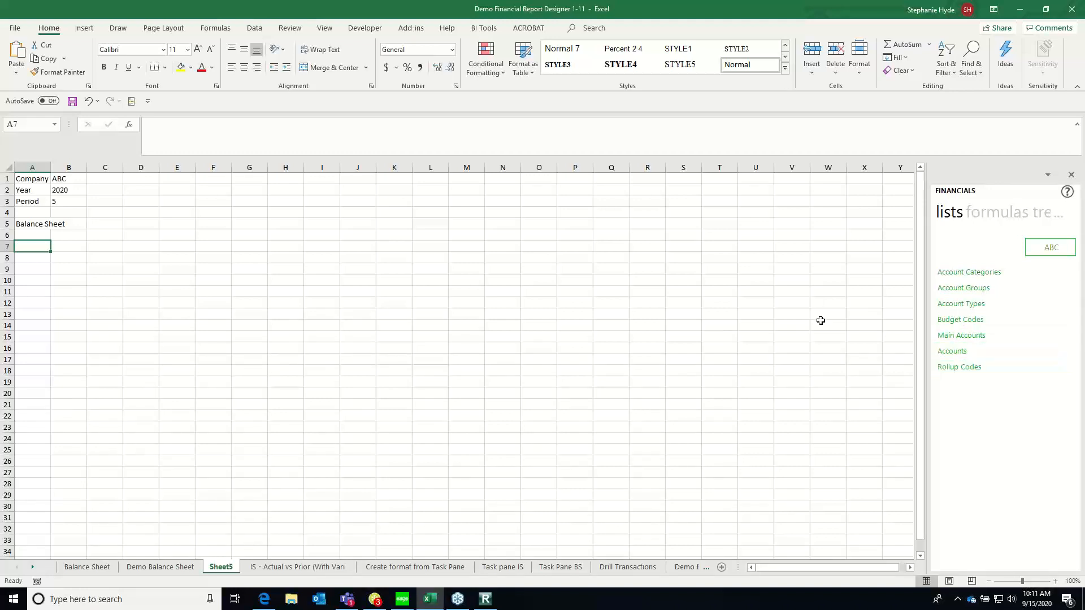
drag(949, 359, 35, 250)
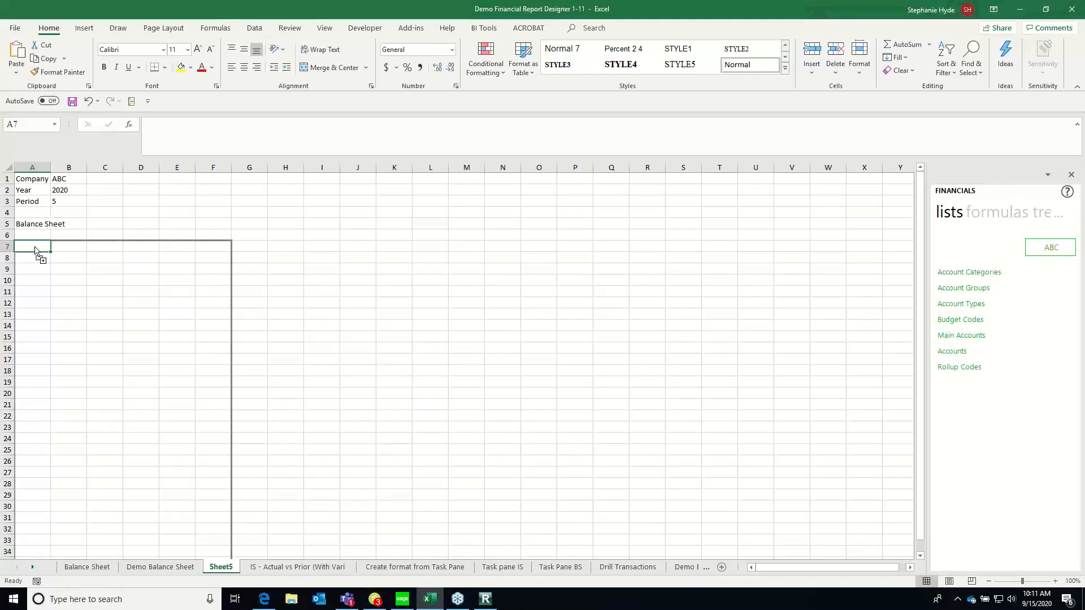
drag(34, 250, 35, 246)
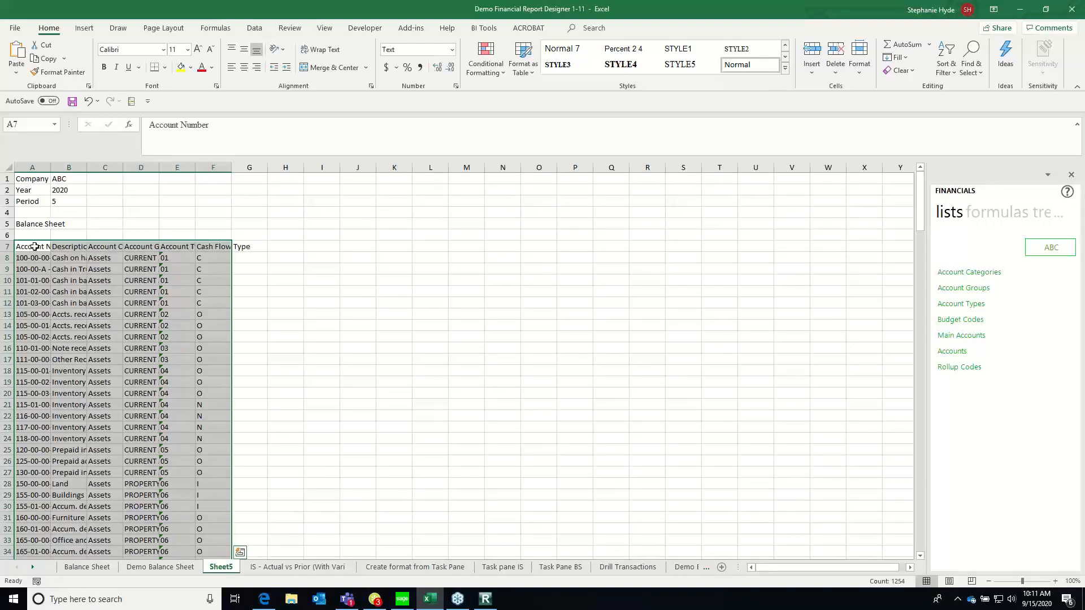
Widen the Account Number and Description columns to fit their contents
drag(50, 167, 63, 167)
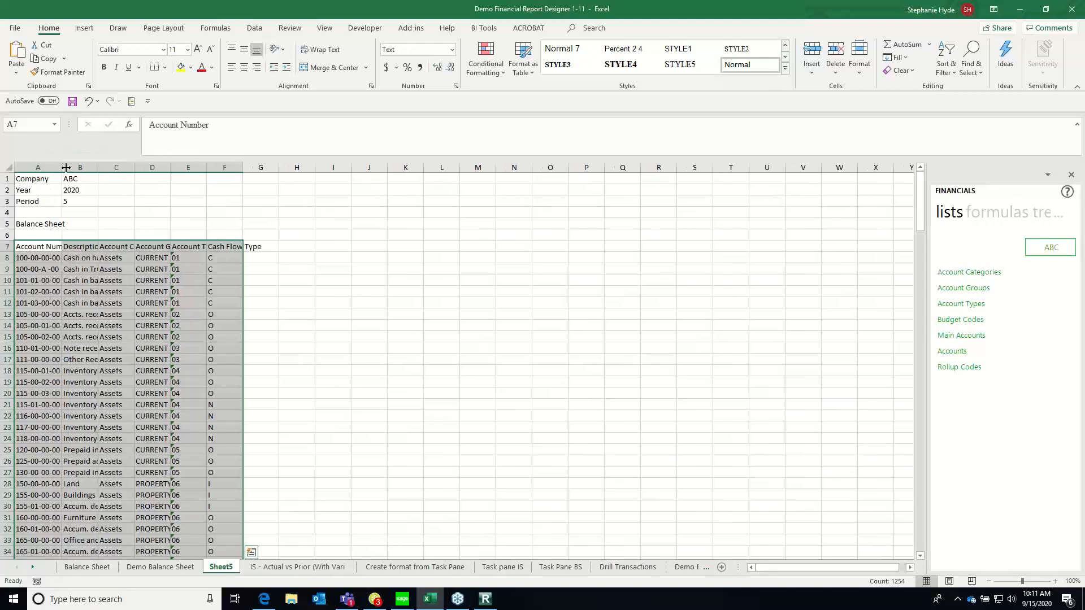
double_click(63, 167)
click(58, 265)
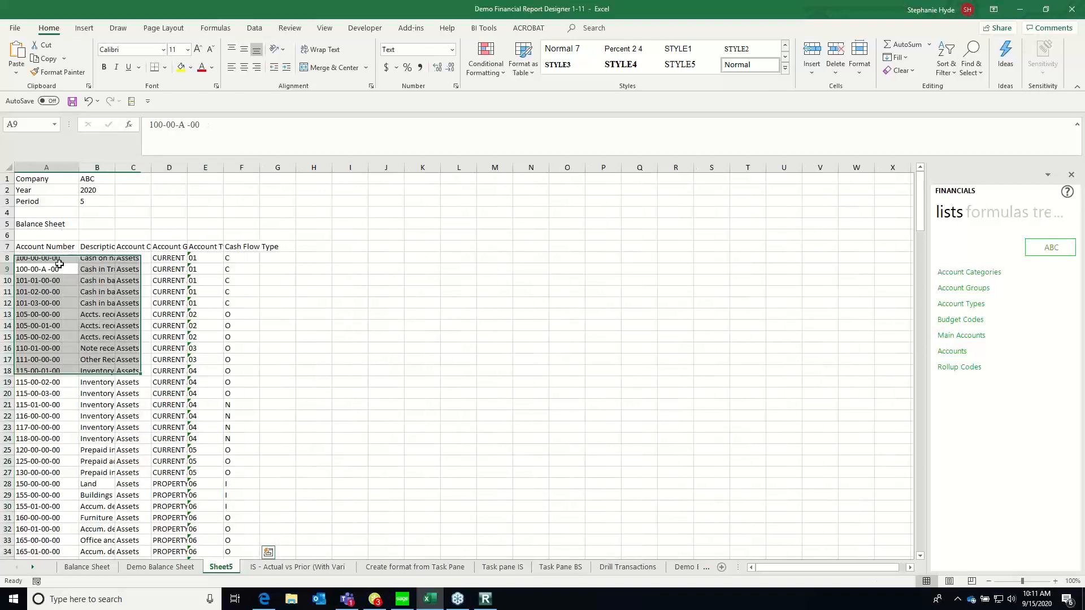
drag(115, 166, 152, 165)
key(Right)
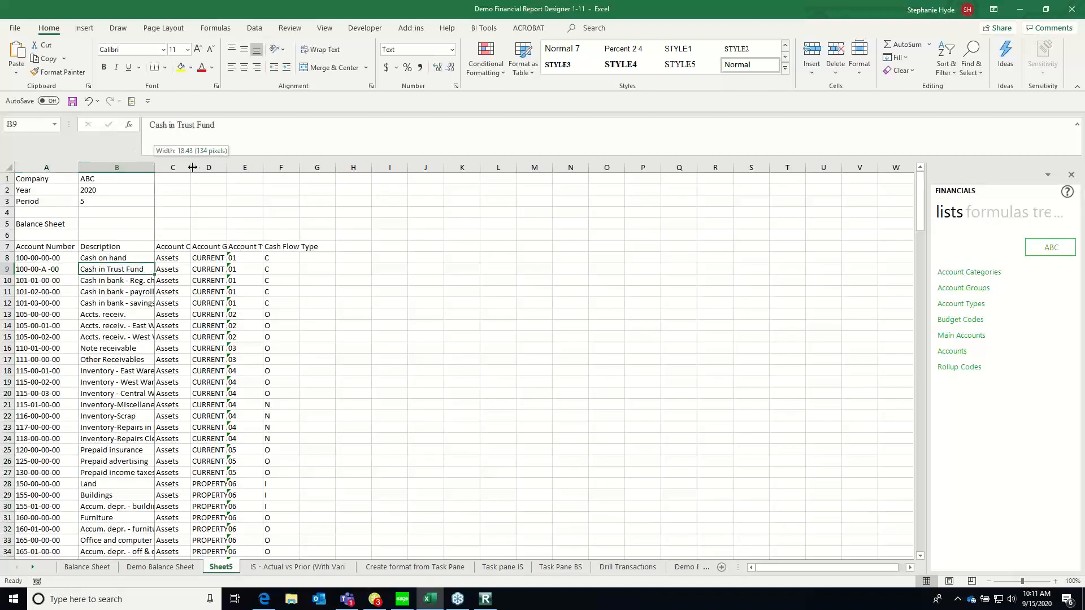
double_click(152, 165)
Delete all income statement account rows, from Distribution sales (history) in row 72 through Provision for income taxes, and return to the list's top
click(131, 259)
key(Down)
key(Down)
key(Down)
key(Down)
key(Down)
key(Down)
key(Down)
key(Down)
key(Down)
key(Down)
key(Down)
key(Down)
key(Down)
key(Down)
key(Down)
key(Down)
key(Down)
key(Down)
key(Down)
key(Down)
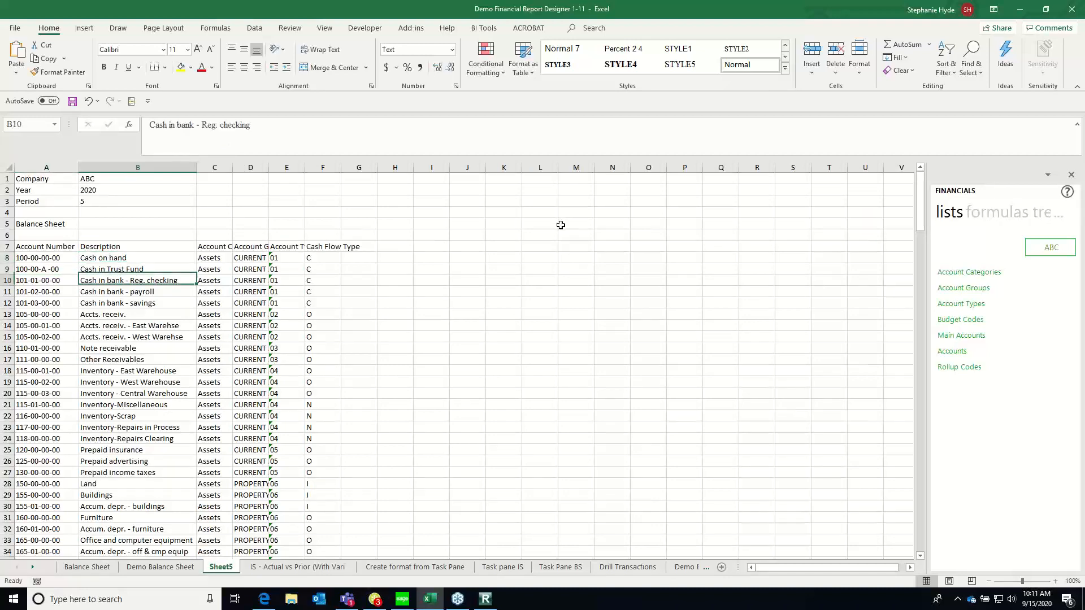
key(Up)
key(Up)
key(Up)
key(Up)
key(Up)
key(Up)
key(Up)
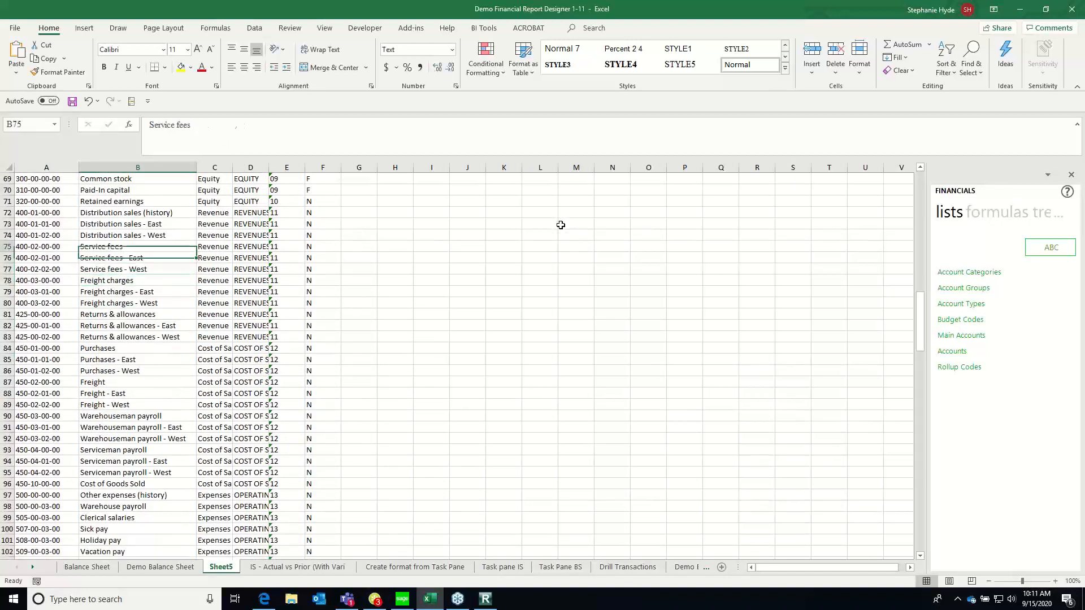
key(Down)
key(Down)
key(Left)
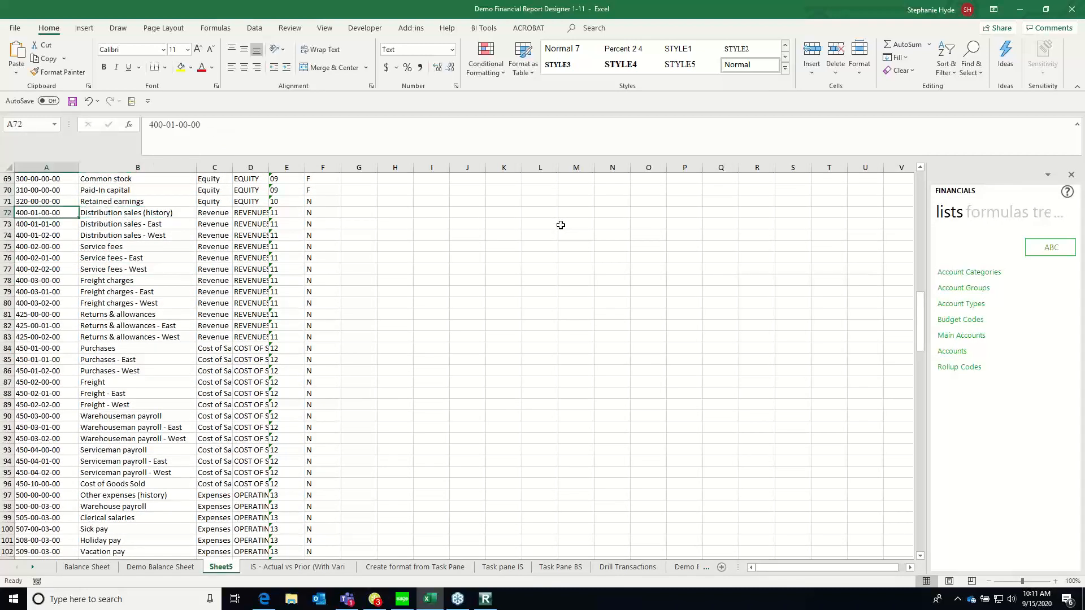
key(End)
key(shift+Down)
key(shift+Down)
key(shift+Down)
key(ctrl+shift+Down)
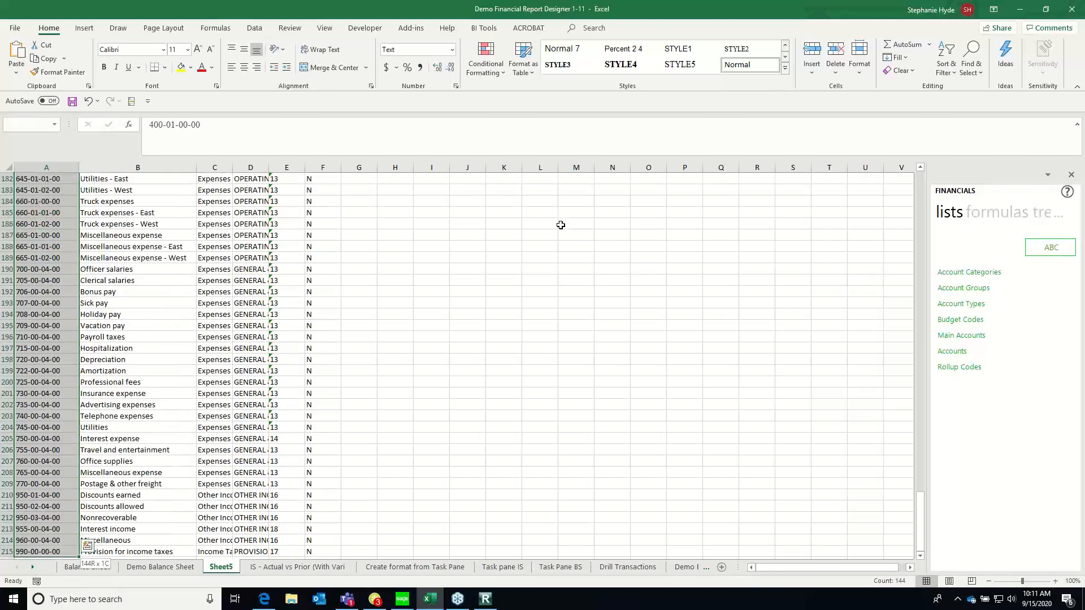
scroll(560, 225, up, 15)
key(ctrl+minus)
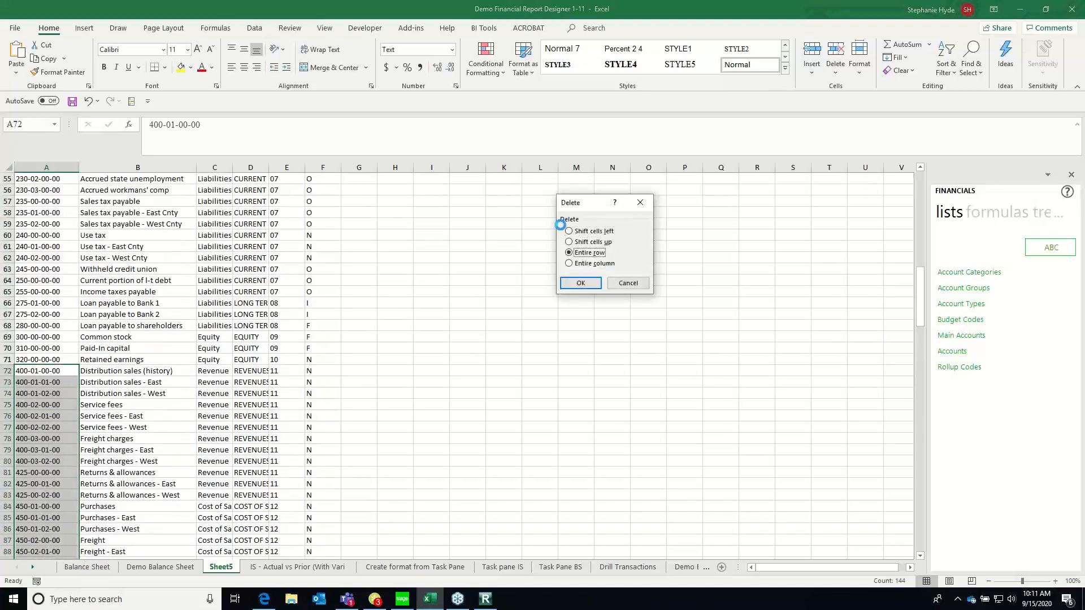
key(Return)
key(Up)
key(Page_Up)
key(Page_Up)
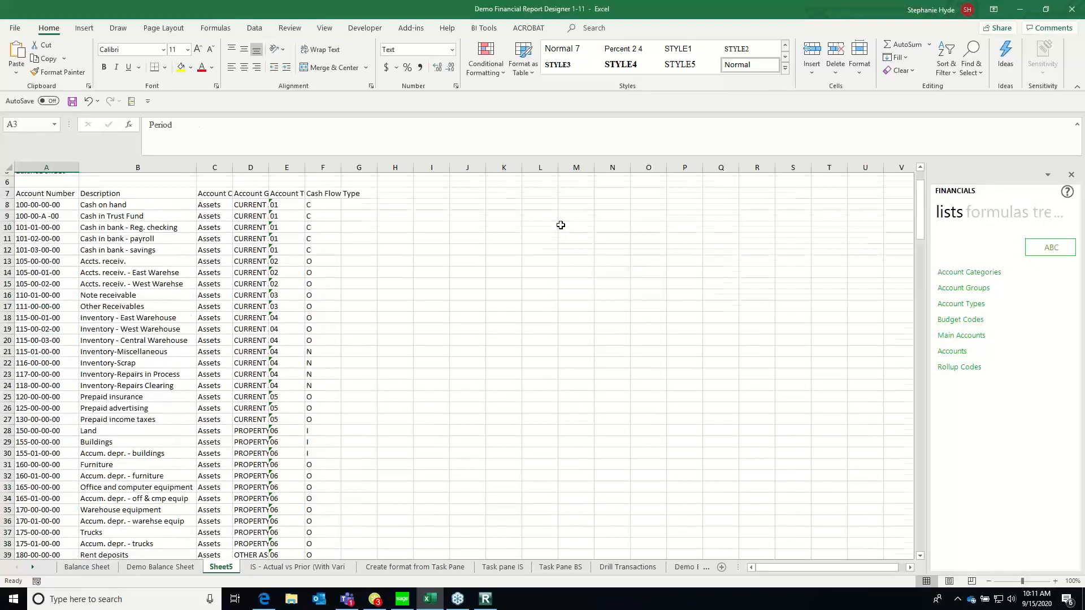
Widen the Account Category and Account Group columns to fit their contents and check the Account Type Code heading
key(Right)
key(Right)
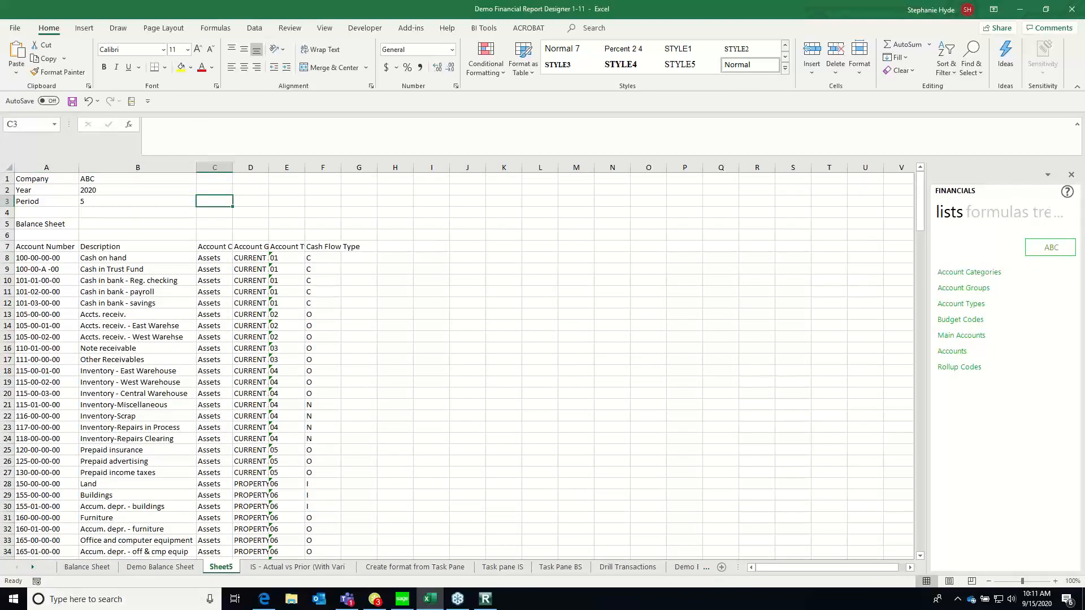
click(215, 244)
double_click(238, 167)
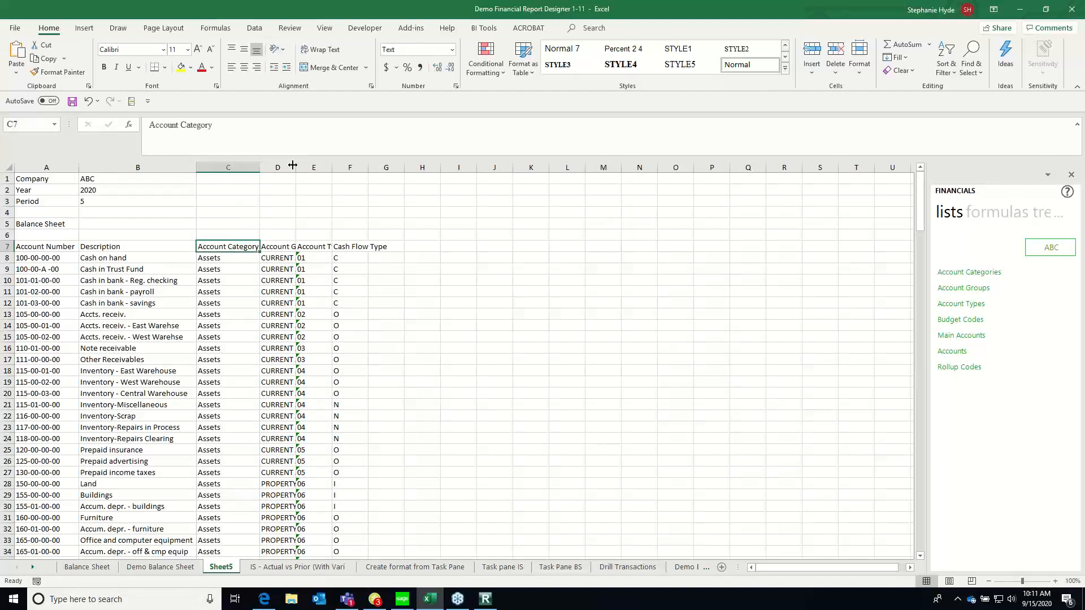
double_click(296, 168)
click(284, 247)
click(346, 247)
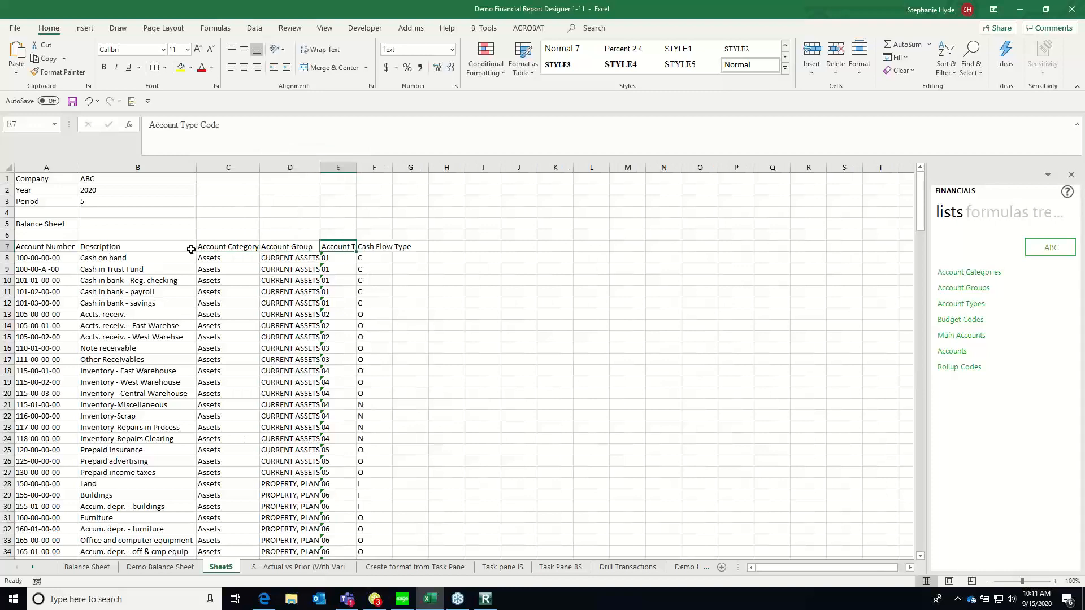
Delete columns C through F, holding the account category, account group, account type and cash flow type
drag(228, 165, 374, 161)
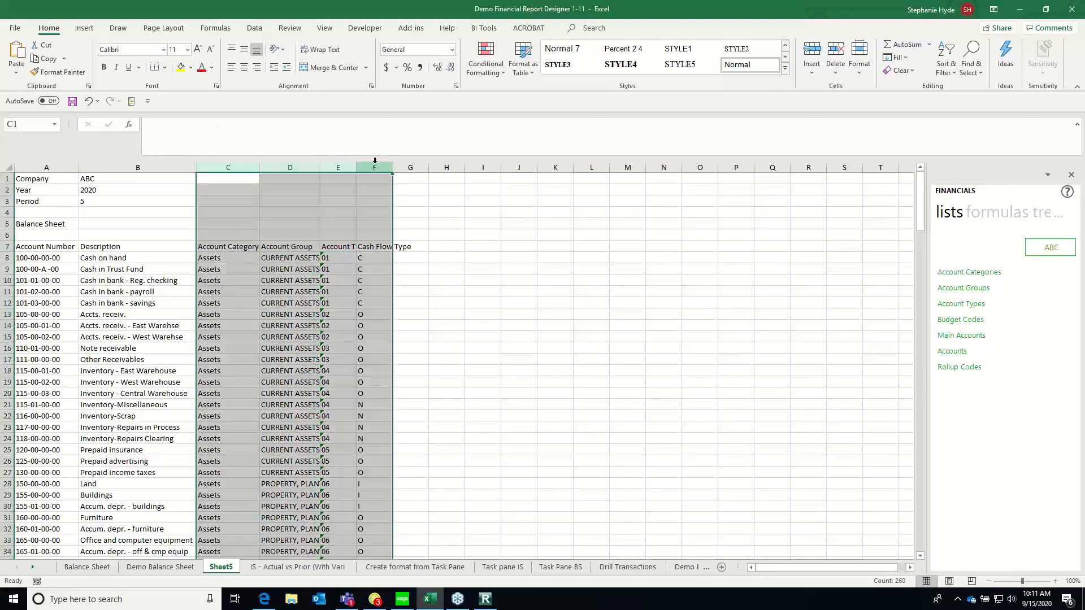
right_click(375, 163)
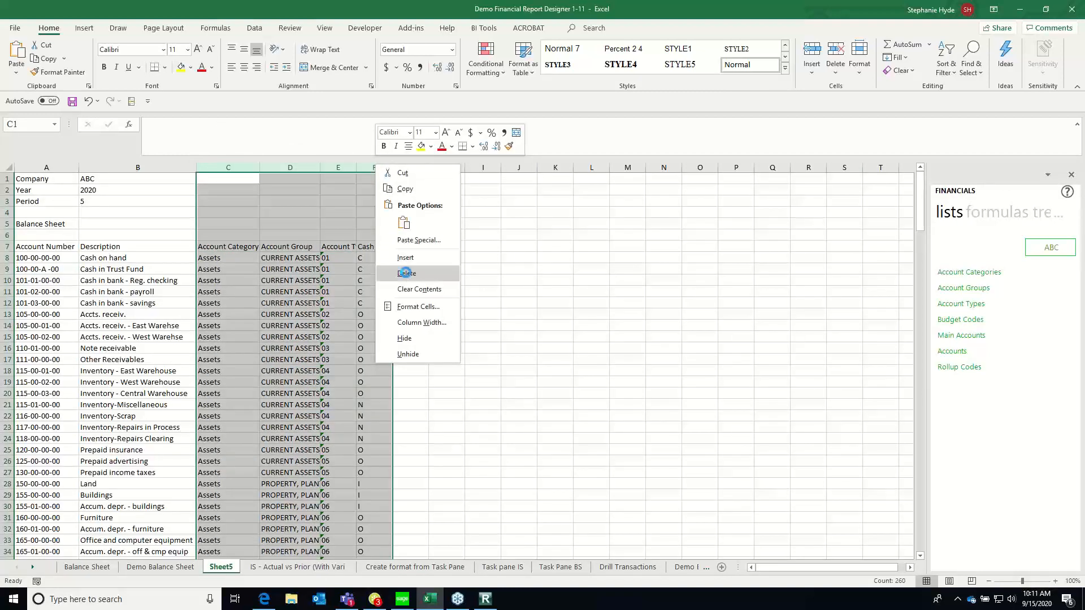
click(405, 273)
click(181, 281)
click(208, 246)
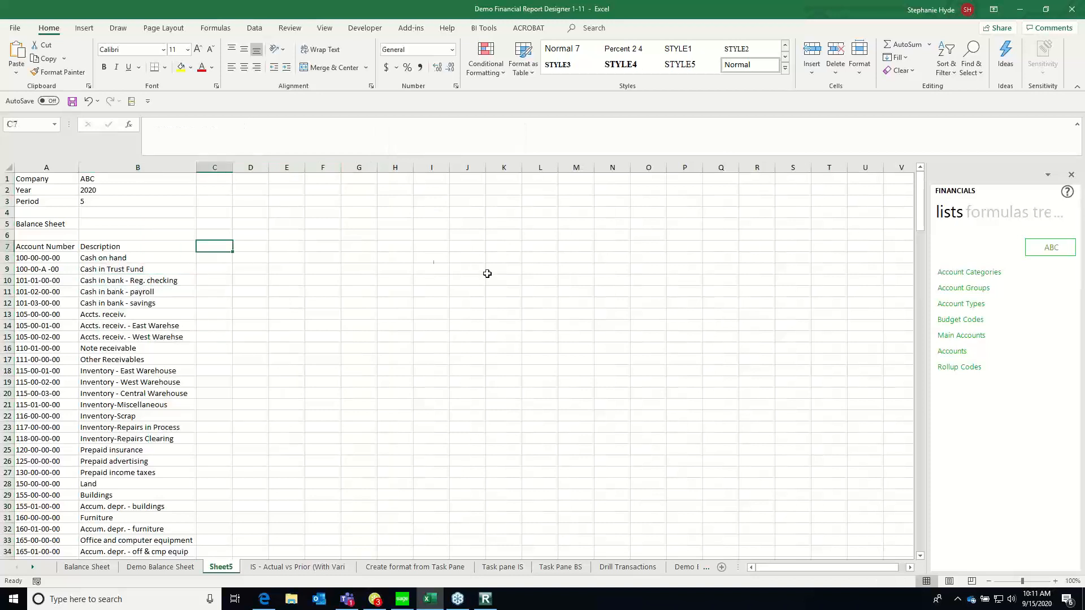
Clear the Account Number and Description headings from cells A7 and B7
drag(44, 247, 152, 244)
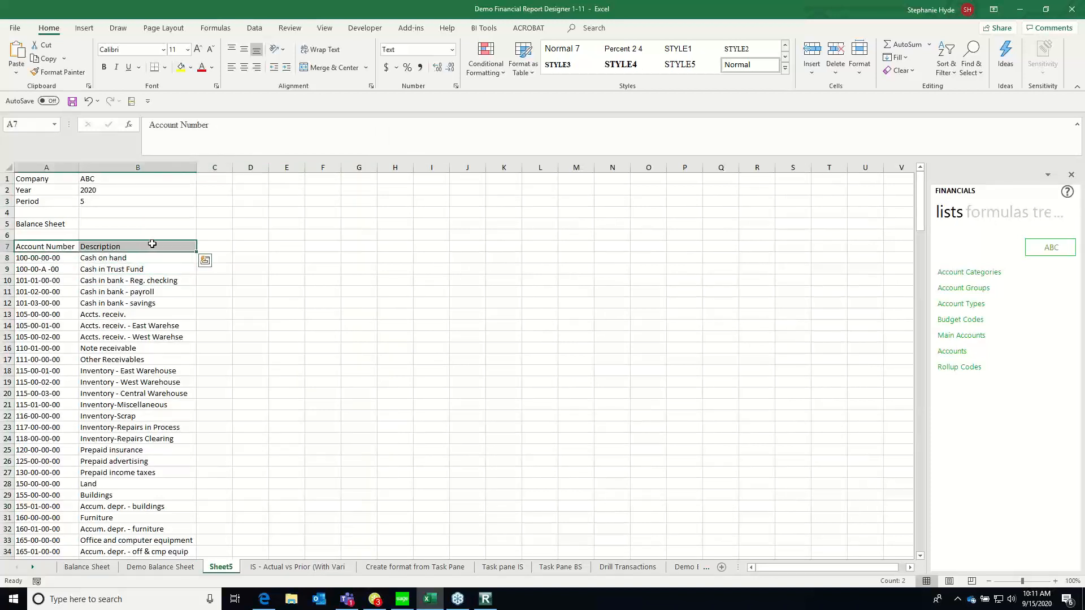
click(228, 235)
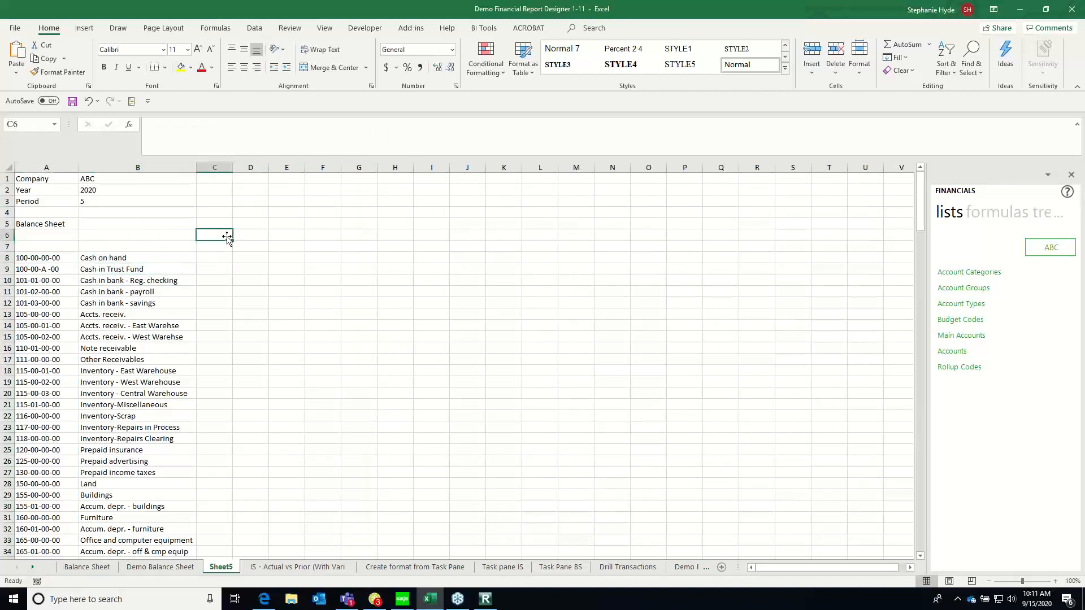
click(213, 257)
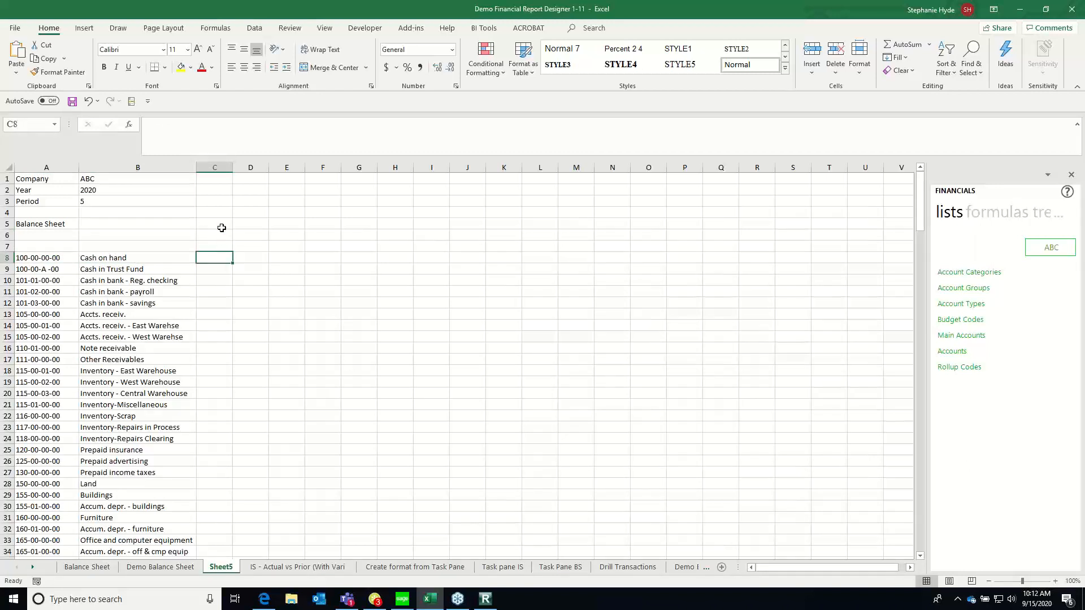
Enter the headings Current Per in C7 and Current YTD in D7, widening both columns to fit
click(215, 248)
text(Curr)
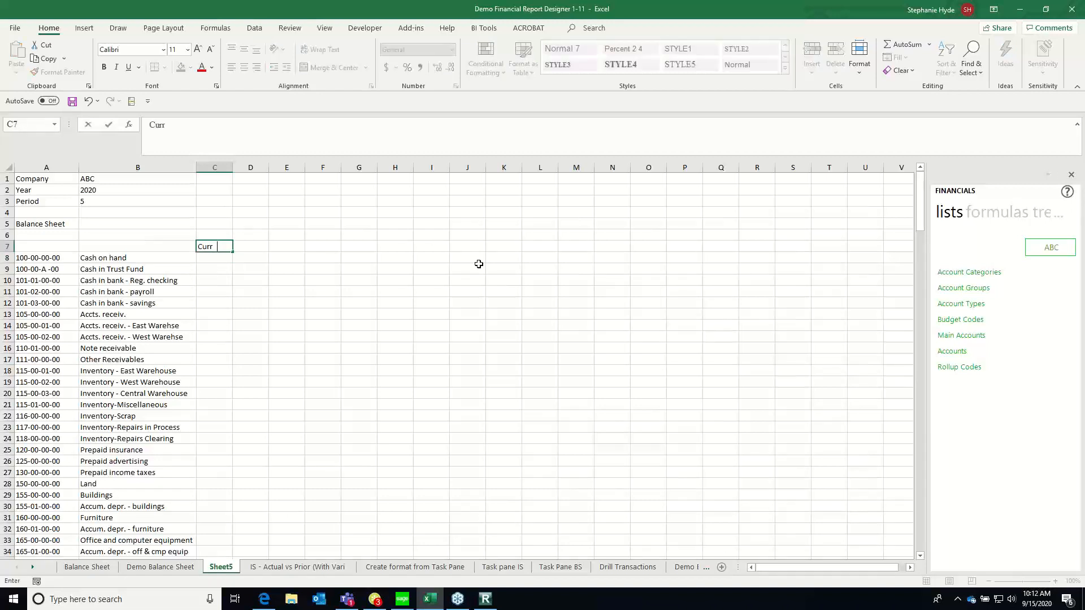
text(ent Per)
key(ctrl+Return)
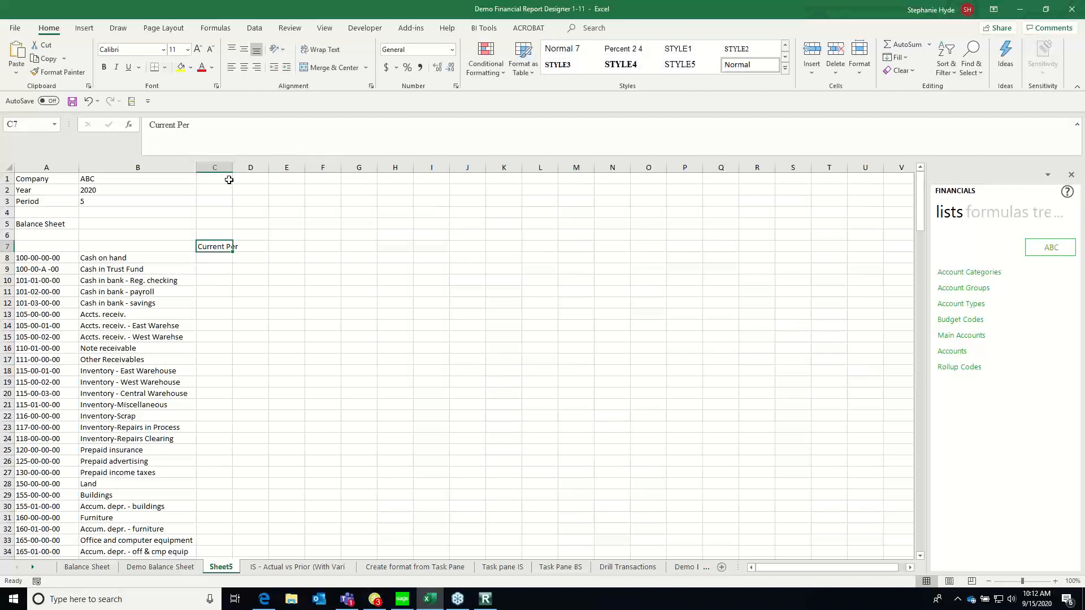
drag(233, 167, 293, 168)
key(Right)
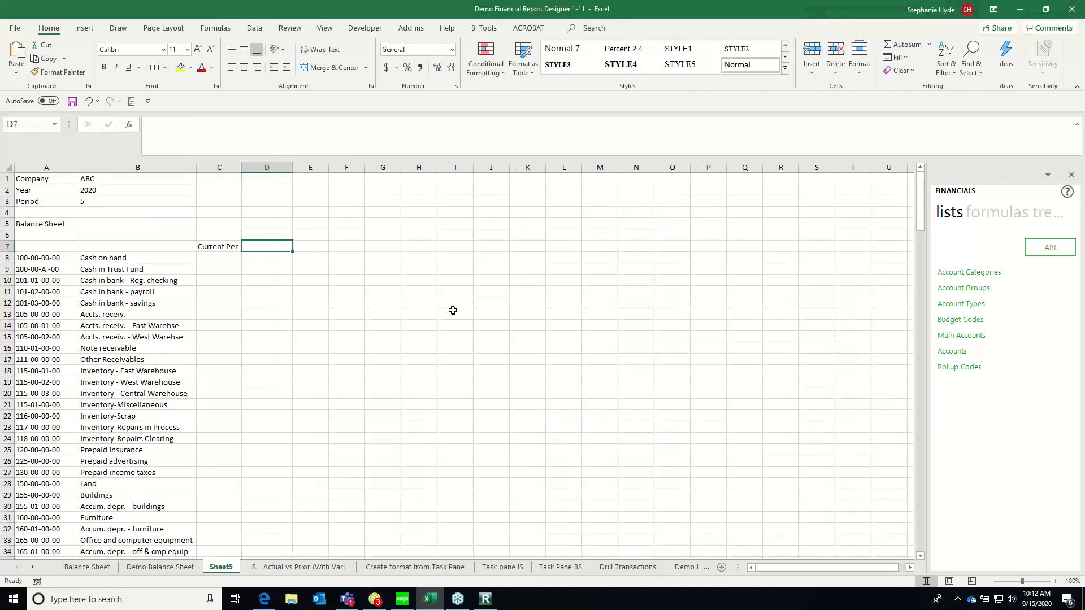
text(Current YTD)
key(Return)
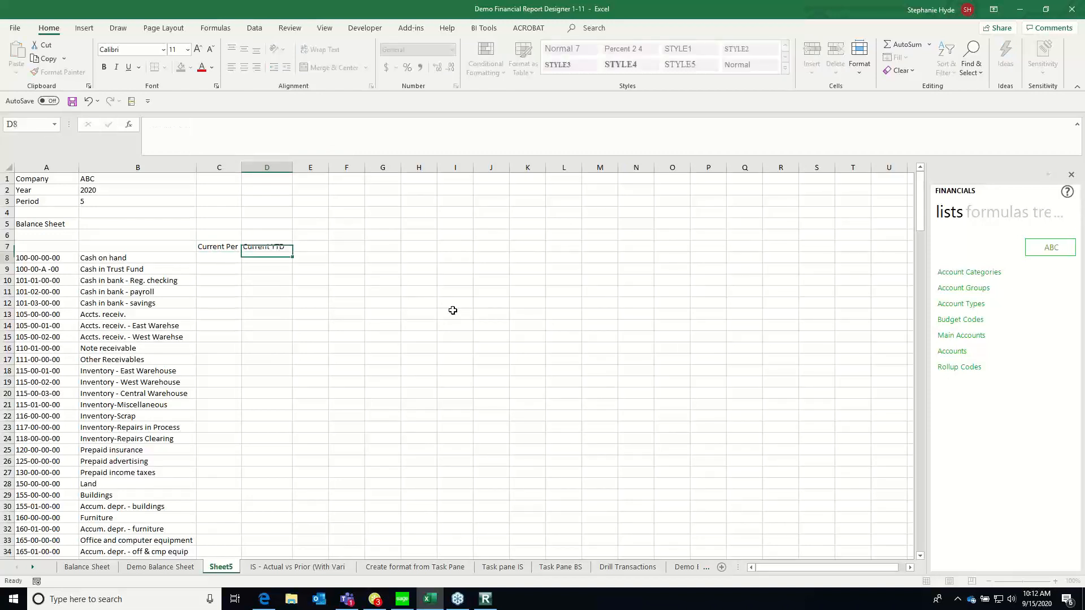
Enter the headings Prior Per in F7 and Prior YTD in G7
click(347, 244)
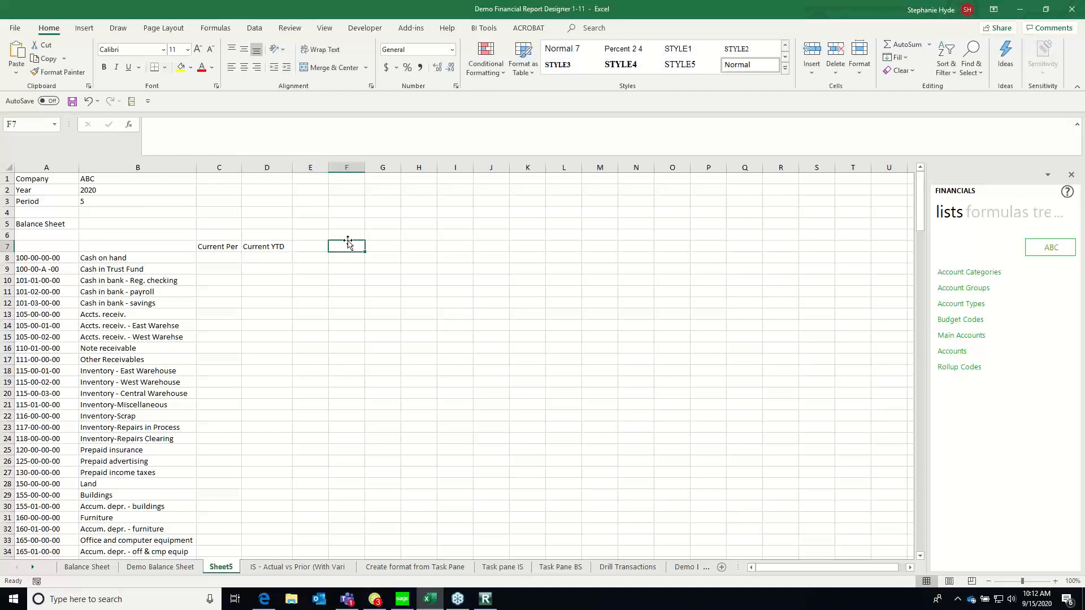
text(Prior Per)
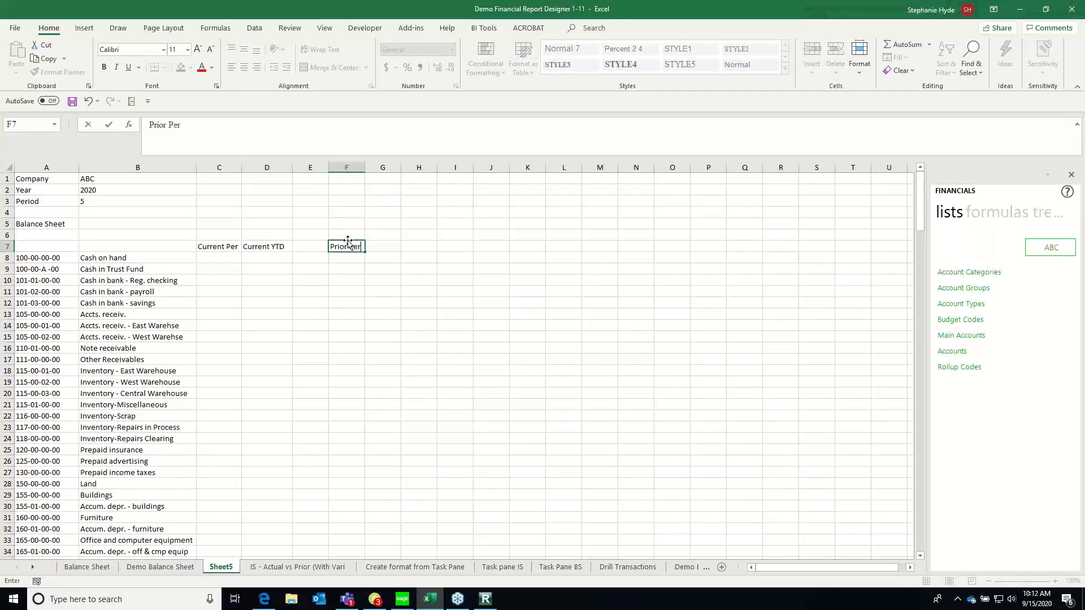
key(Tab)
text(Prior YTD)
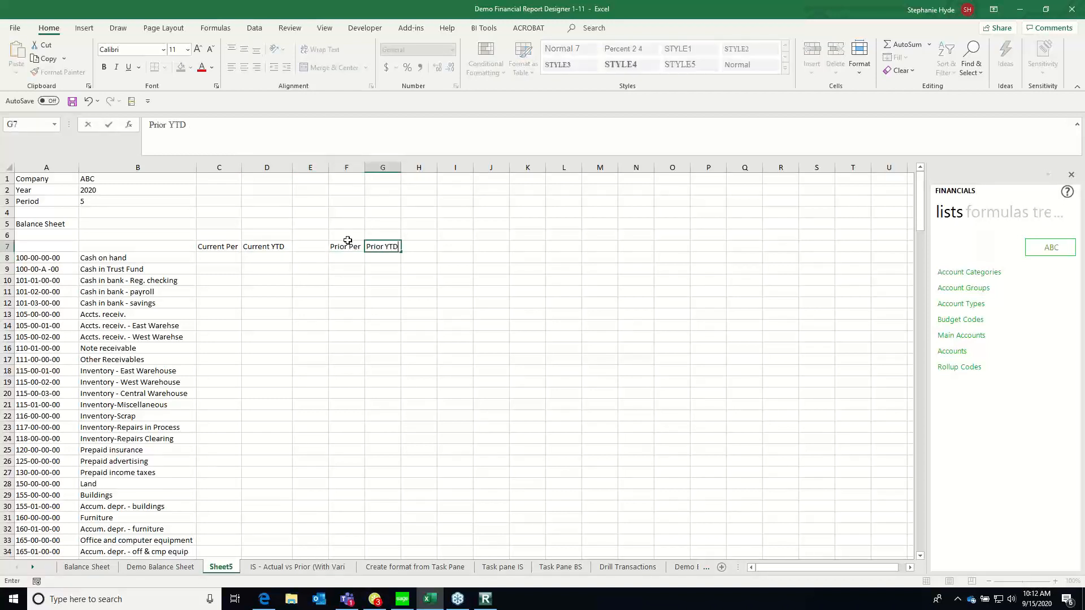
key(Return)
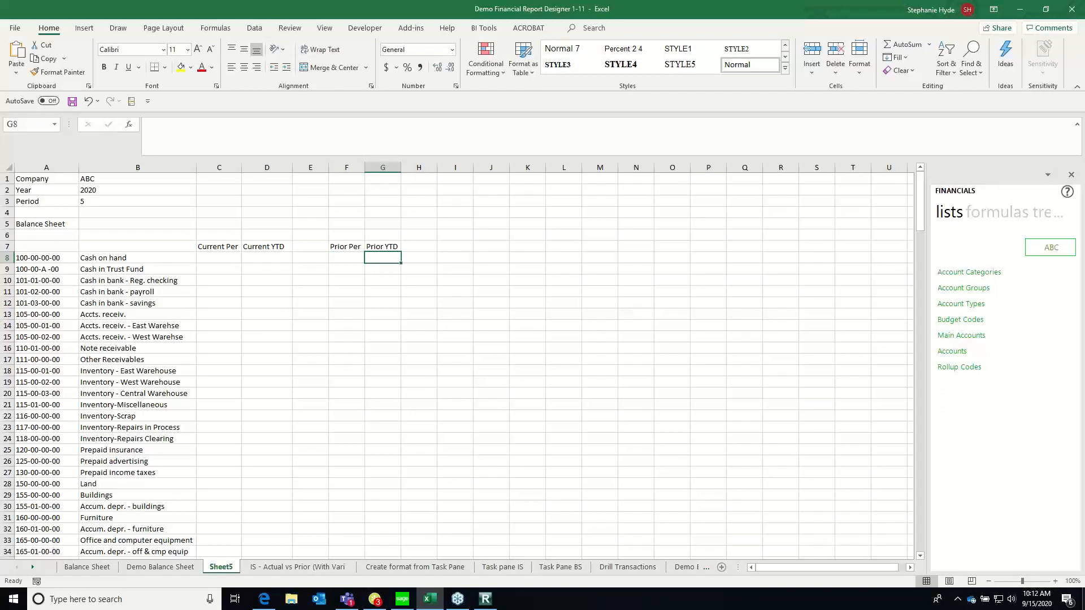
Insert the Actual formula from the Financials formulas into cell C8, slightly widening column C
click(220, 257)
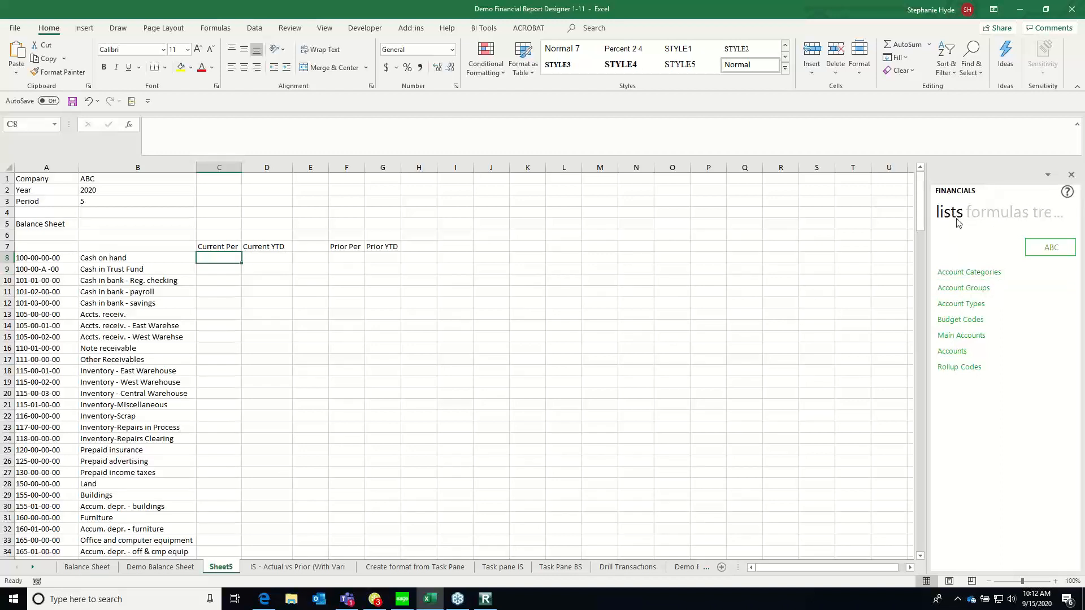
click(998, 217)
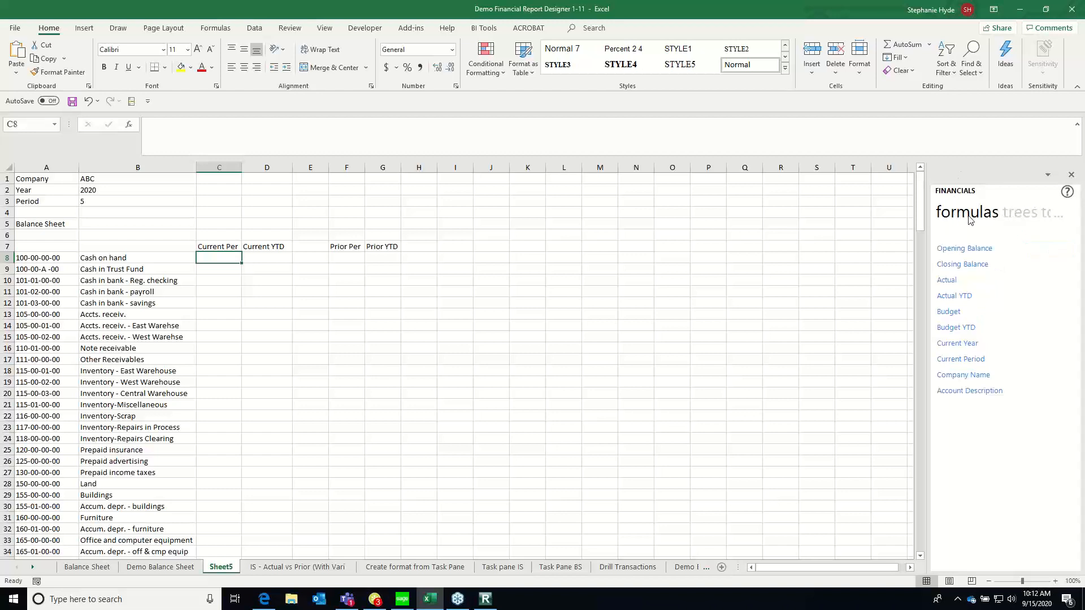
click(998, 213)
click(1003, 217)
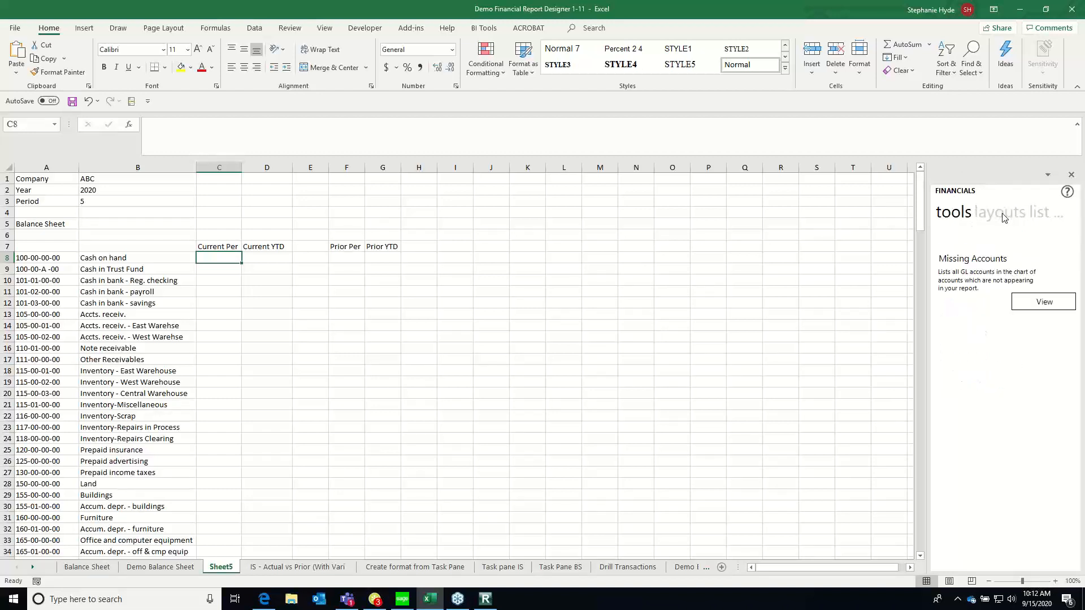
click(1004, 218)
click(994, 219)
click(994, 219)
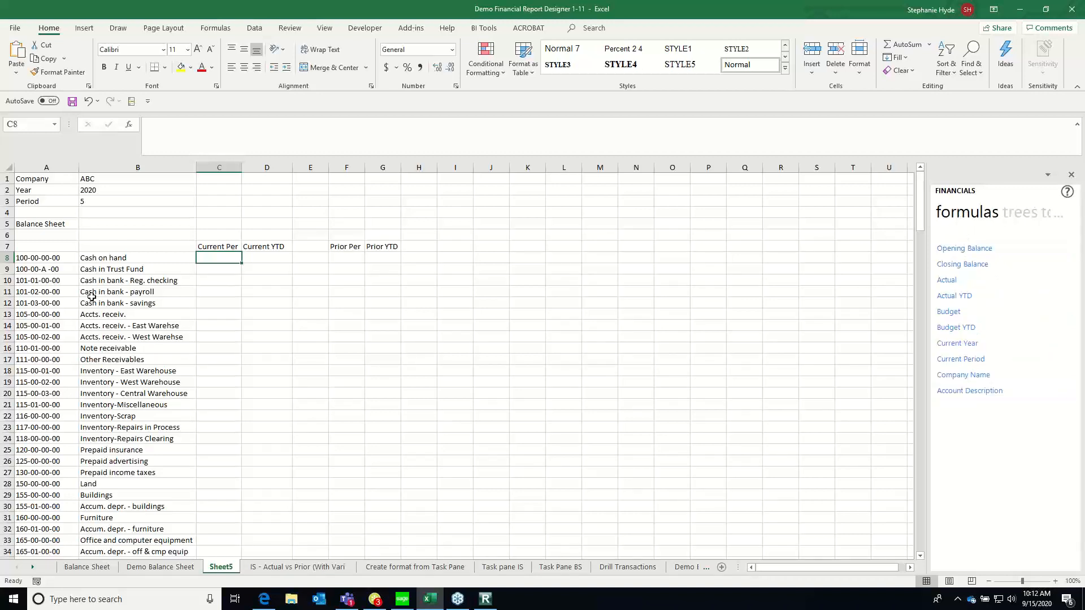
drag(243, 167, 245, 167)
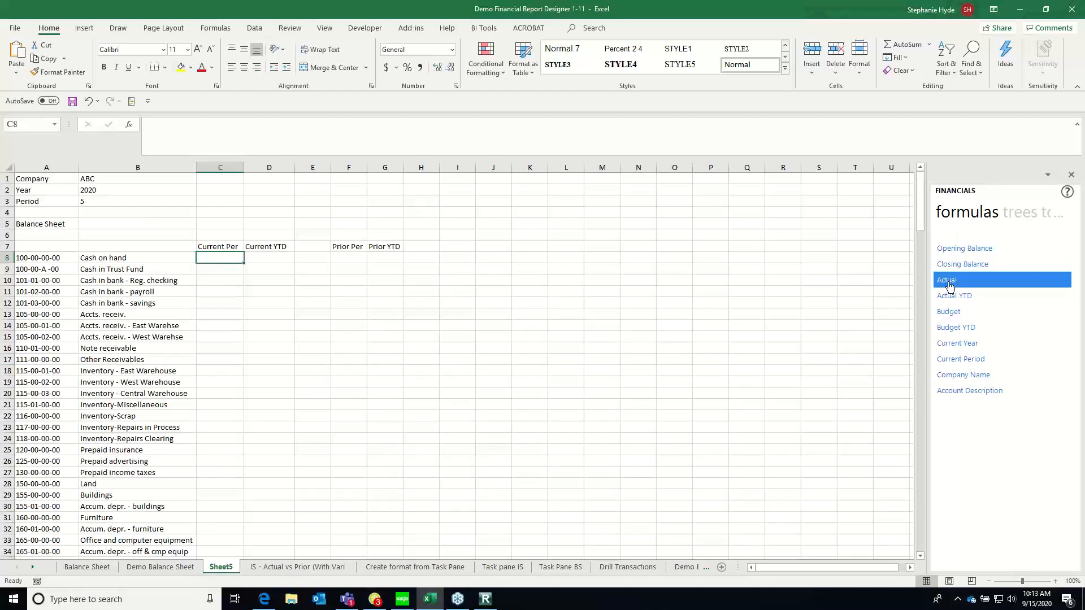
drag(949, 283, 214, 266)
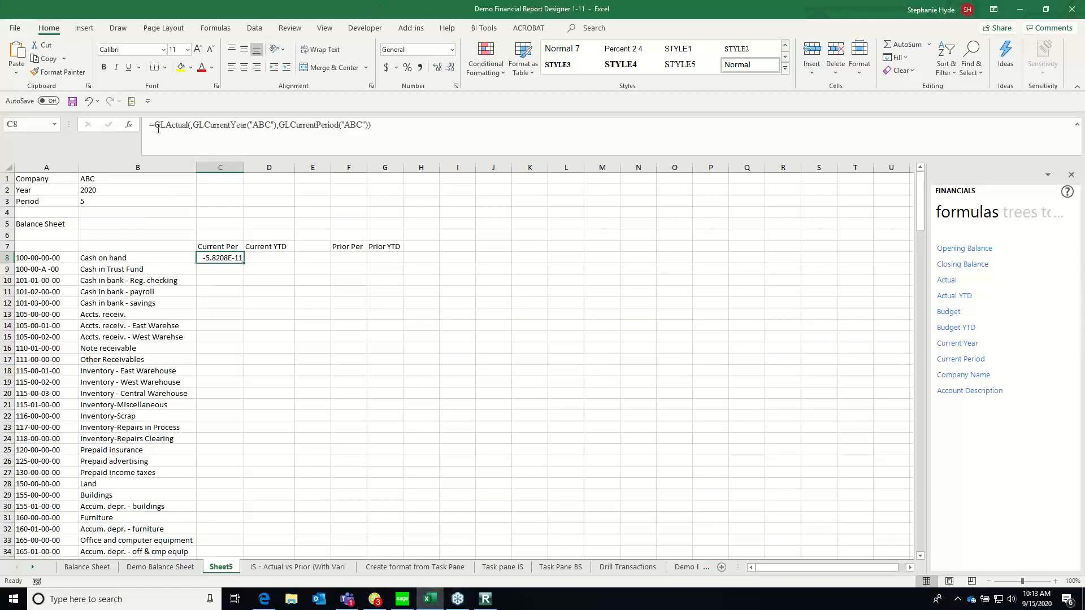
Set the C8 formula's GLLink argument to $A8 and its Year argument to $B$2
click(129, 125)
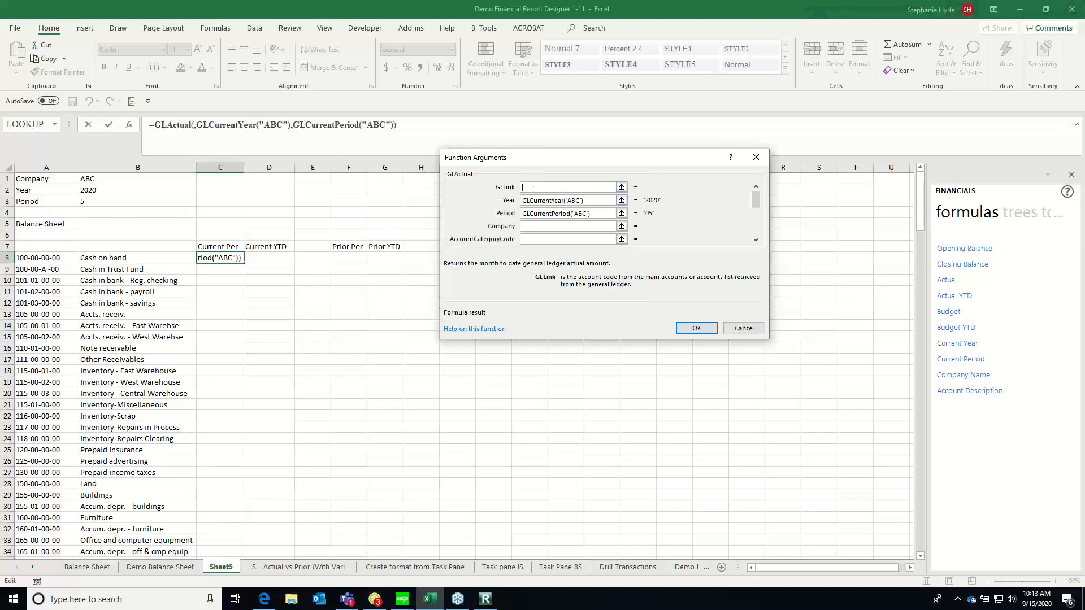
click(46, 258)
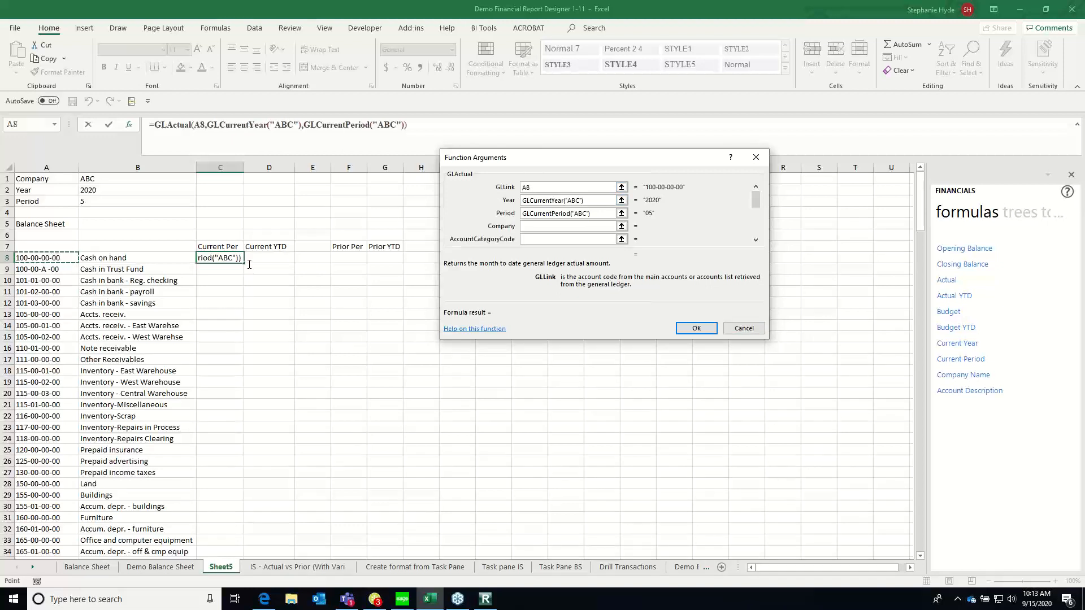
click(524, 187)
text($)
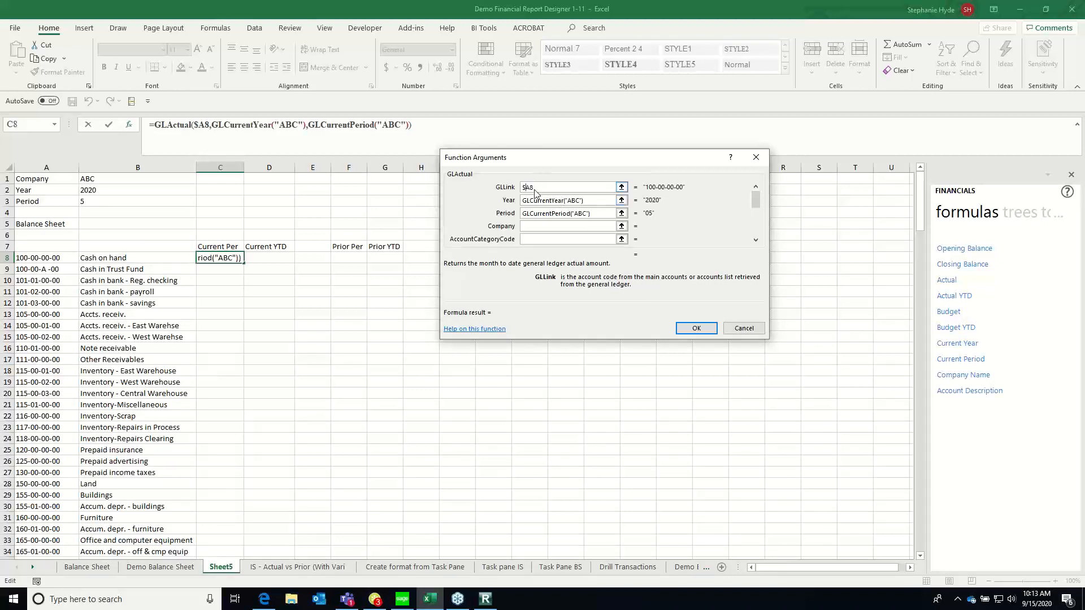
drag(611, 200, 511, 199)
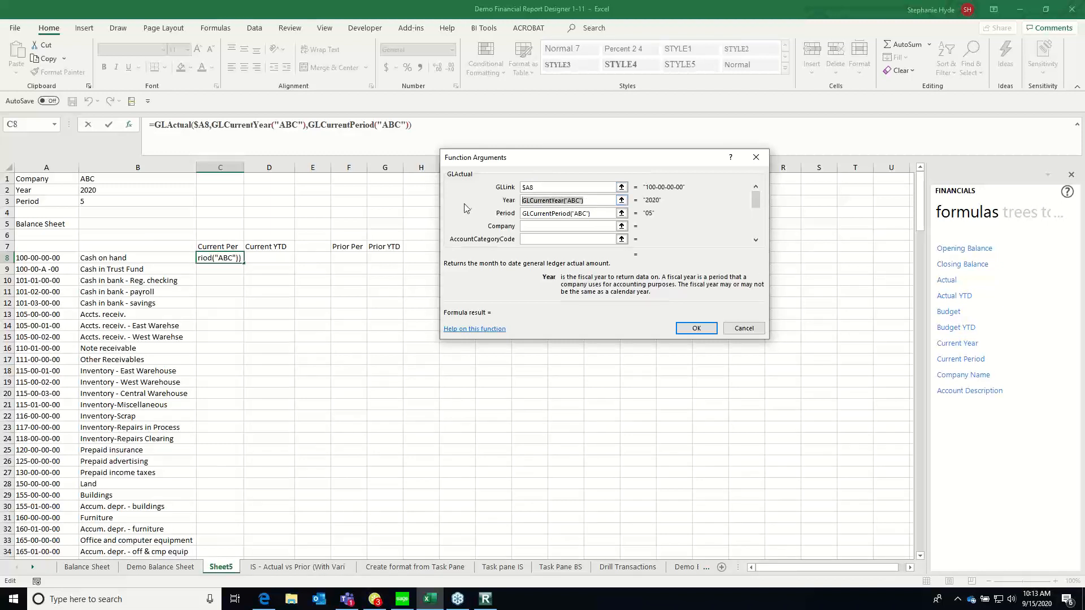
key(BackSpace)
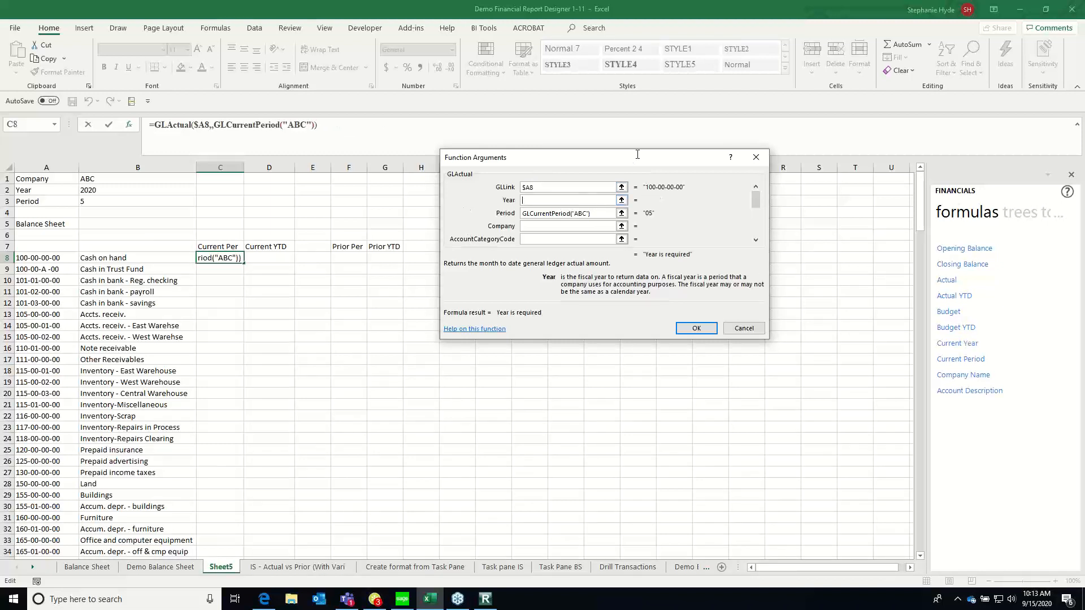
click(107, 191)
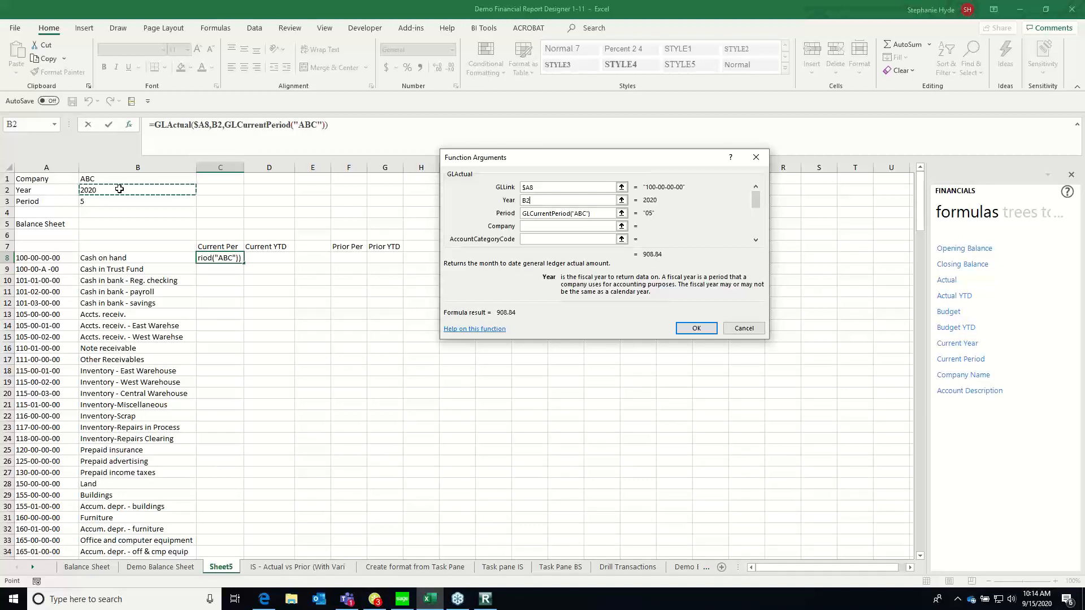
key(F4)
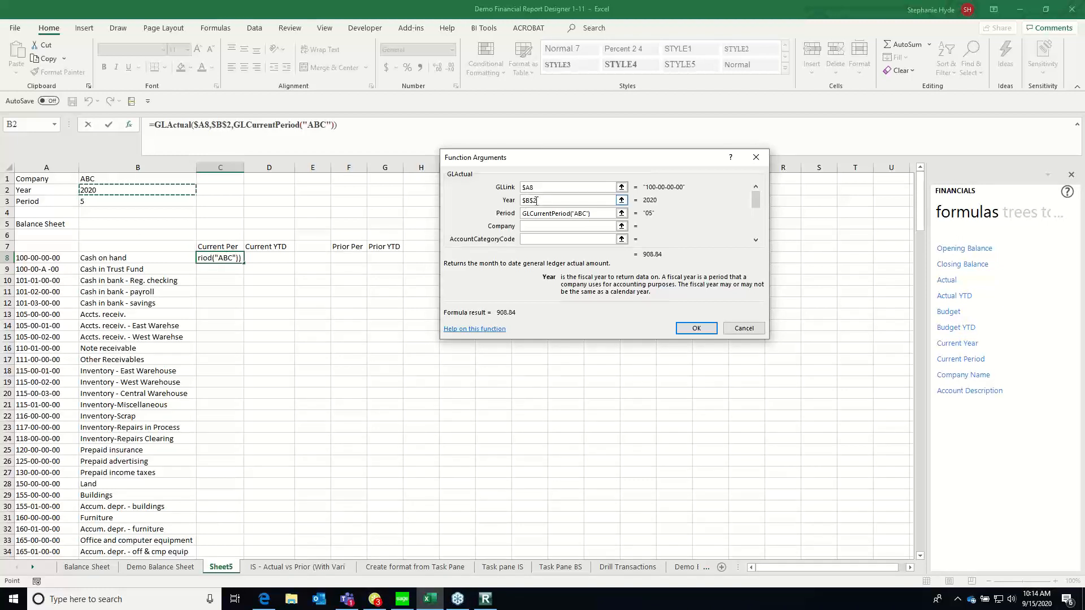
Set the C8 formula's Period argument to $B$3 and Company to $B$1, and apply the arguments
drag(599, 216, 488, 220)
key(Delete)
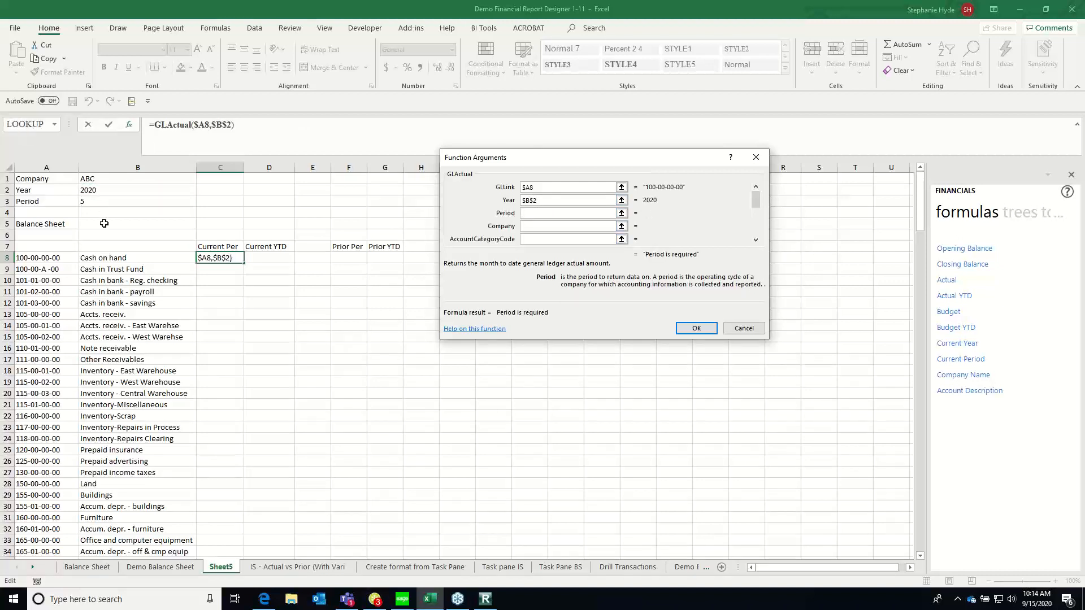
click(123, 199)
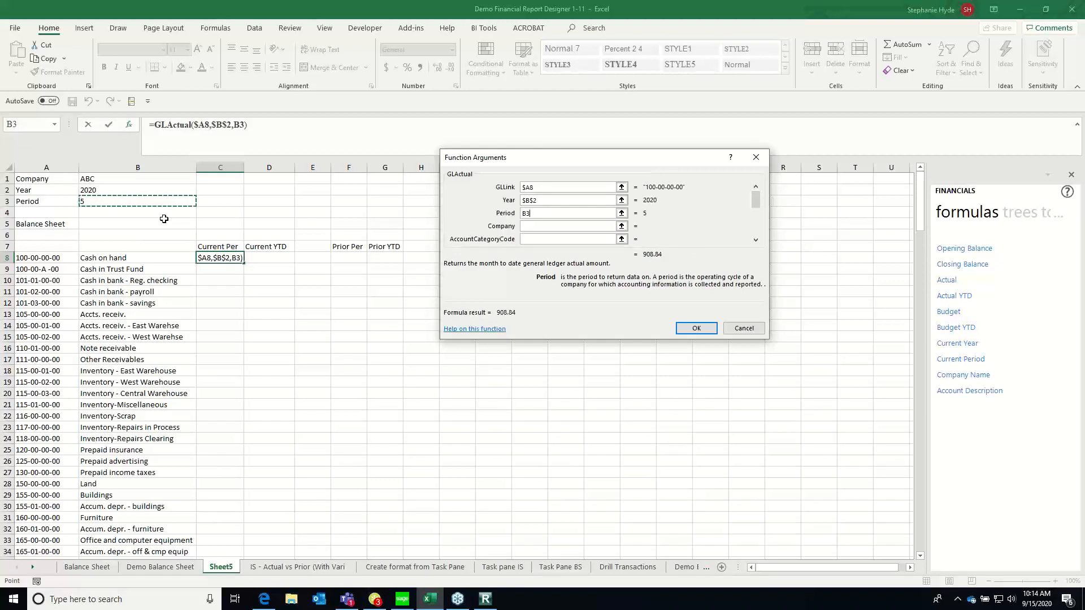
key(F4)
key(Tab)
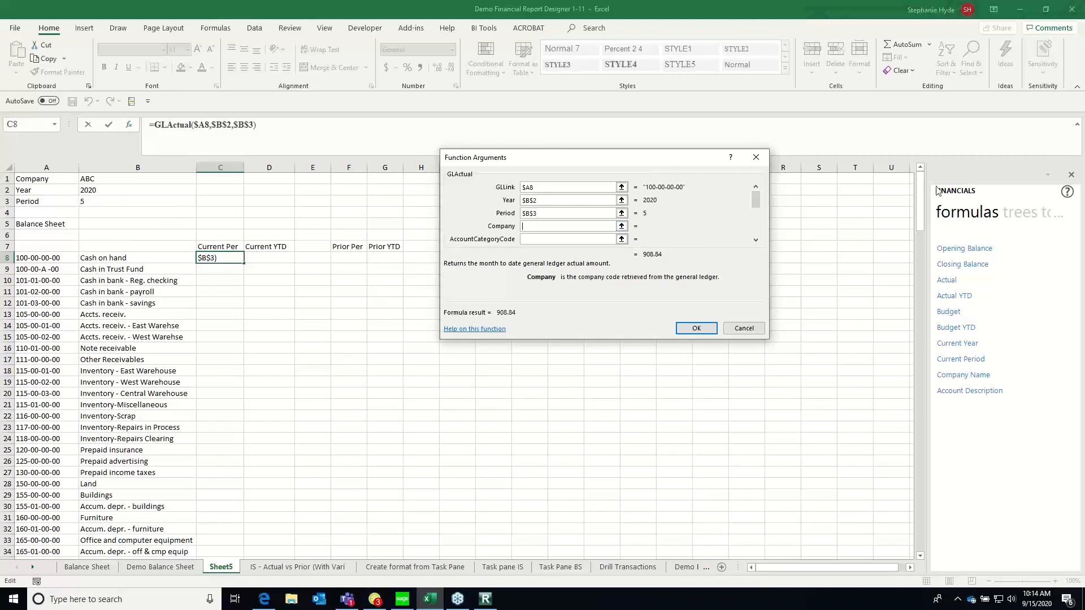
click(124, 180)
key(F4)
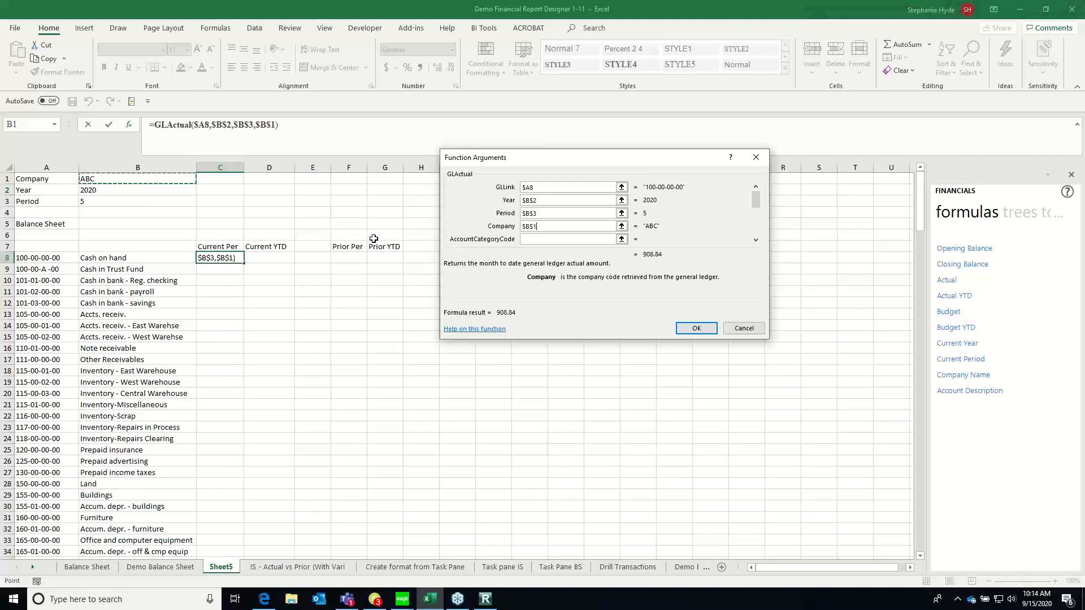
click(692, 330)
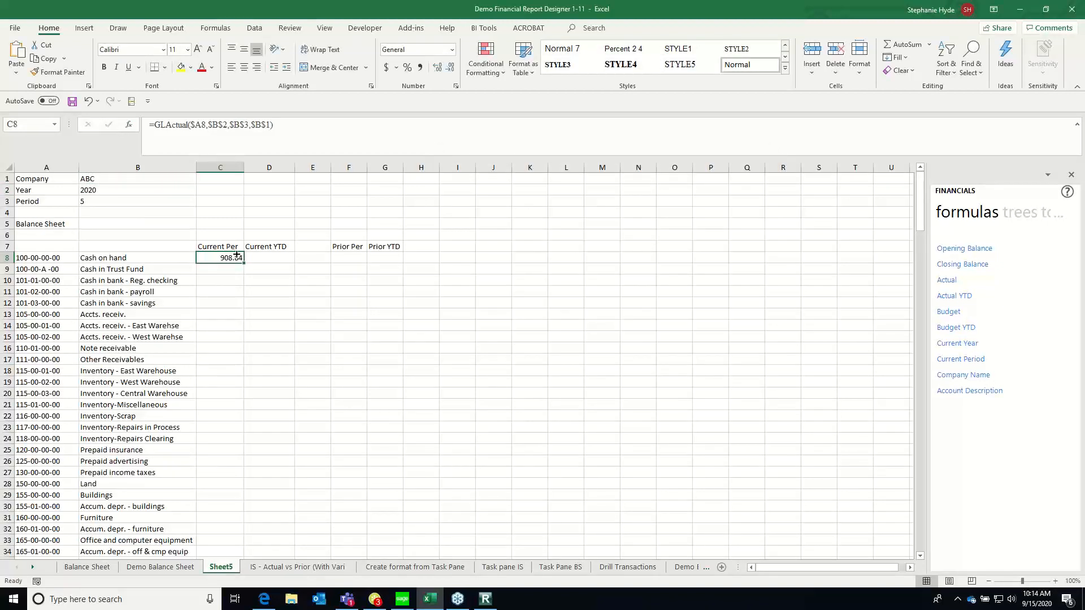
Fill the GLActual formula from C8 down column C through row 80
drag(244, 264, 183, 542)
click(312, 394)
Clear the surplus GLActual formulas in C72:C80, below the Retained earnings row
click(197, 451)
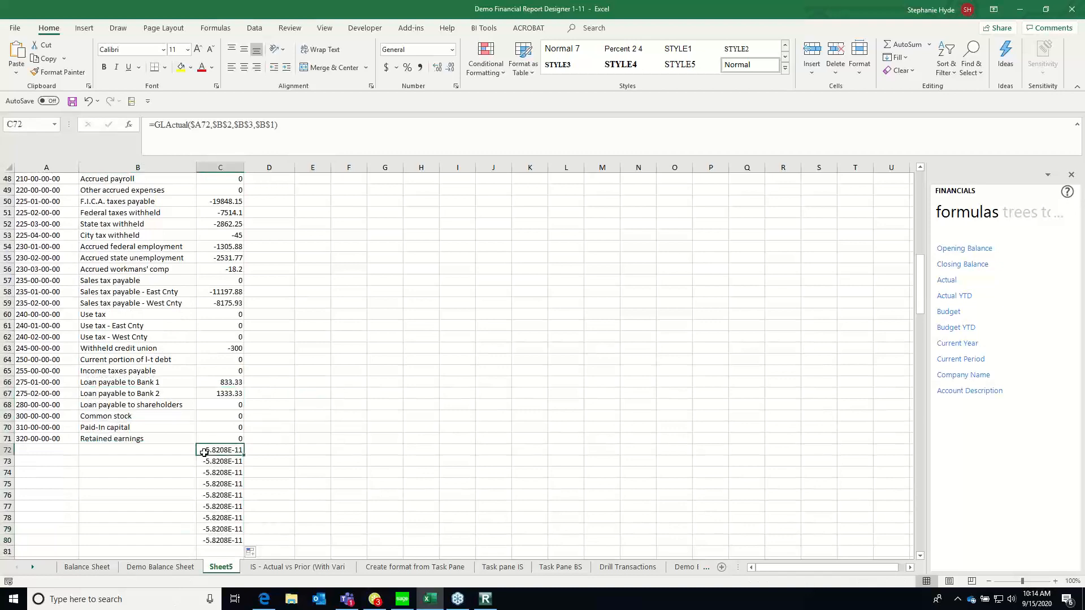
key(ctrl+Down)
key(Delete)
key(Up)
key(Up)
key(Up)
key(Up)
key(Up)
key(Up)
key(Up)
key(Up)
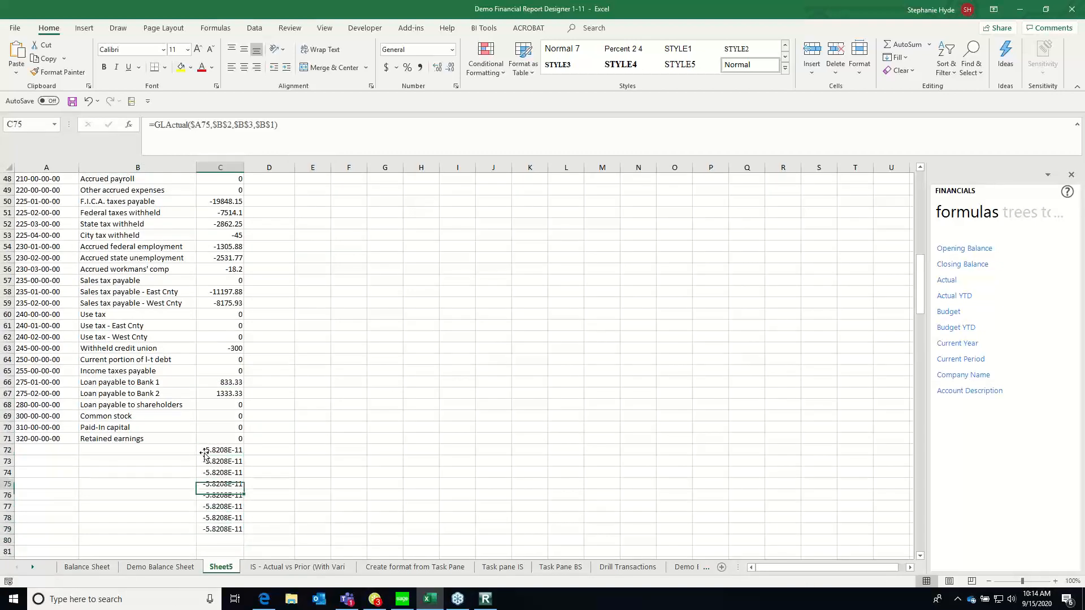
key(ctrl+shift+Down)
key(Delete)
Return to the top of the balance sheet and set the Year in B2 to 2019
key(Up)
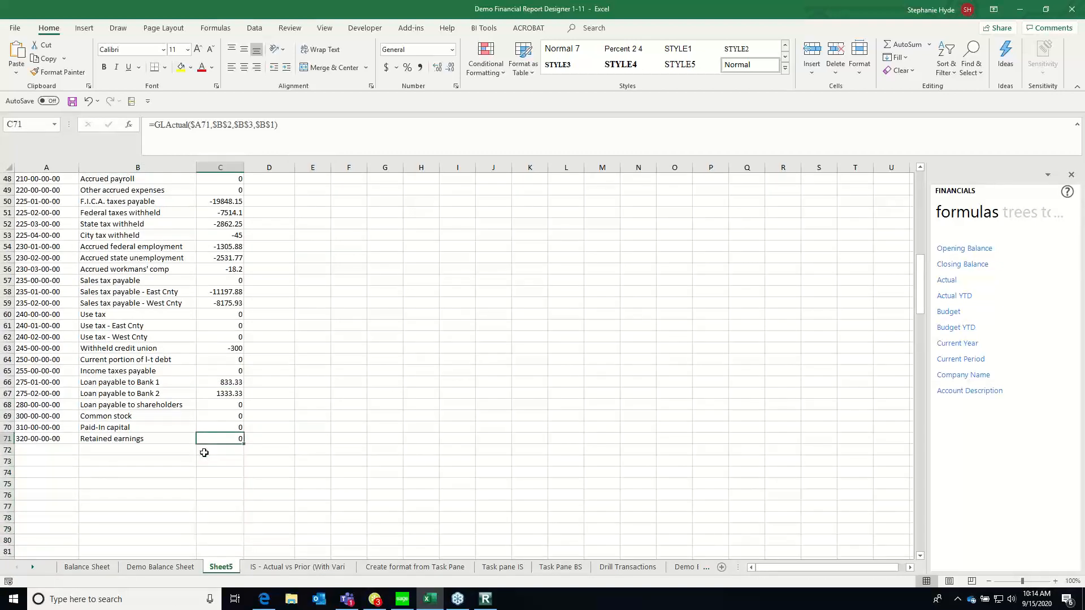
key(ctrl+Up)
key(Up)
key(Up)
key(Up)
key(Up)
scroll(204, 453, up, 1)
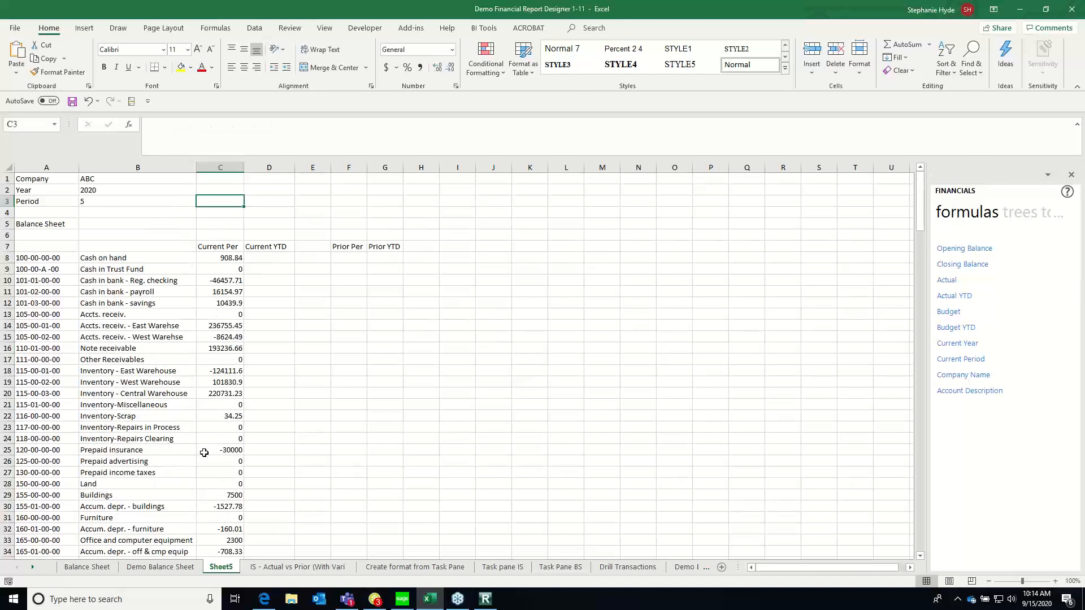
click(233, 256)
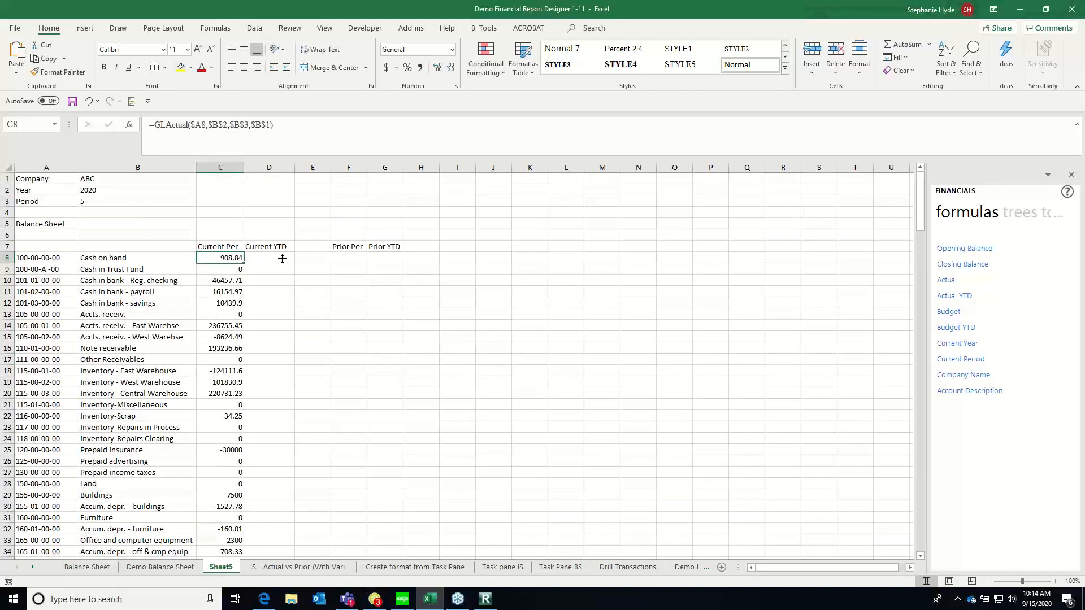
click(102, 189)
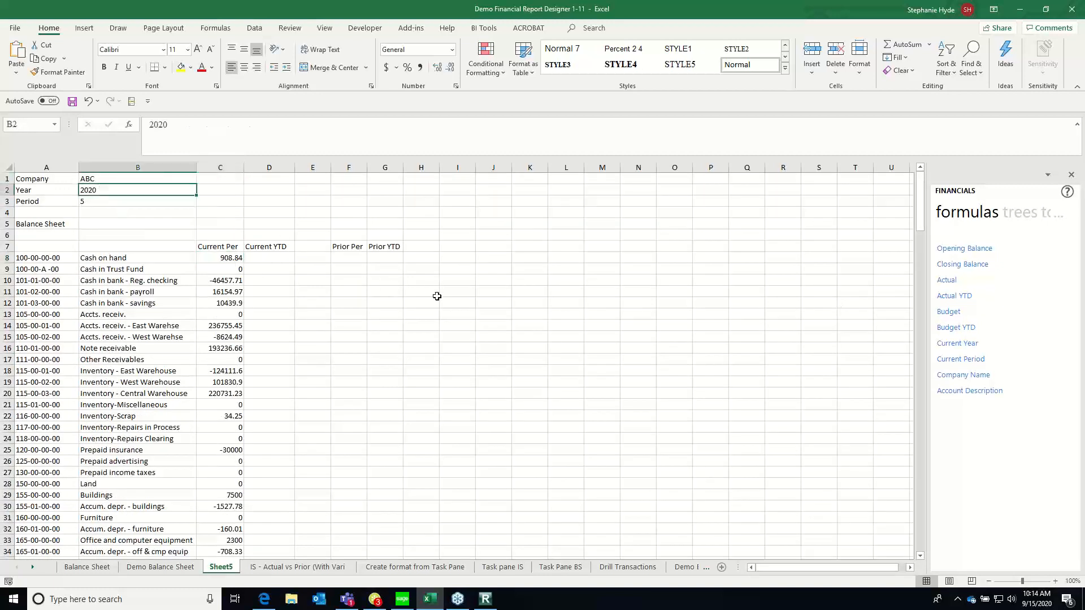
text(2019)
key(Return)
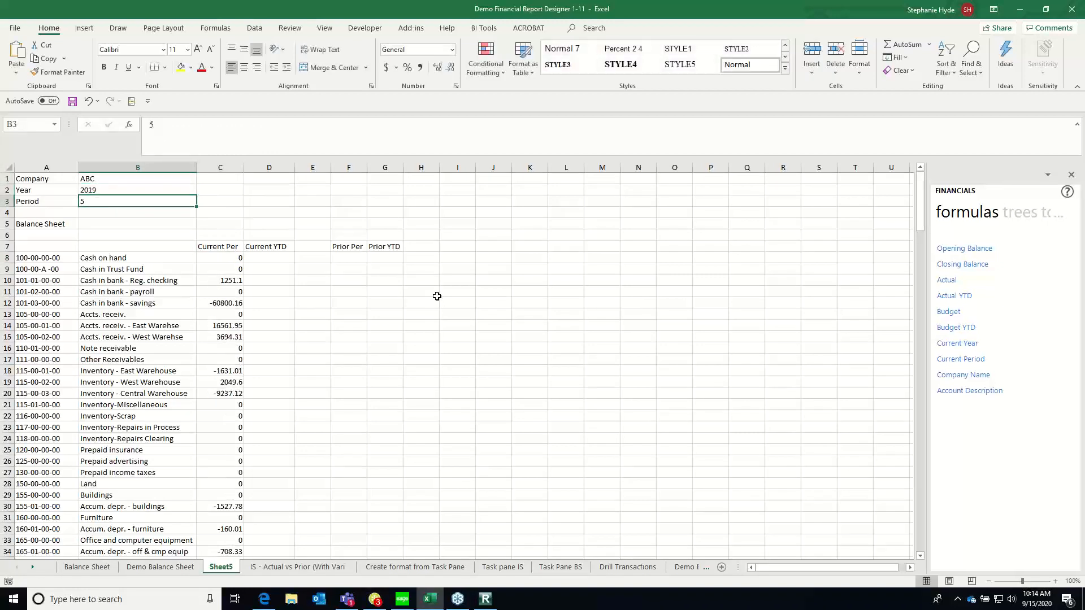
Set the Year in B2 to 2018 to test the Current Per formulas
key(Up)
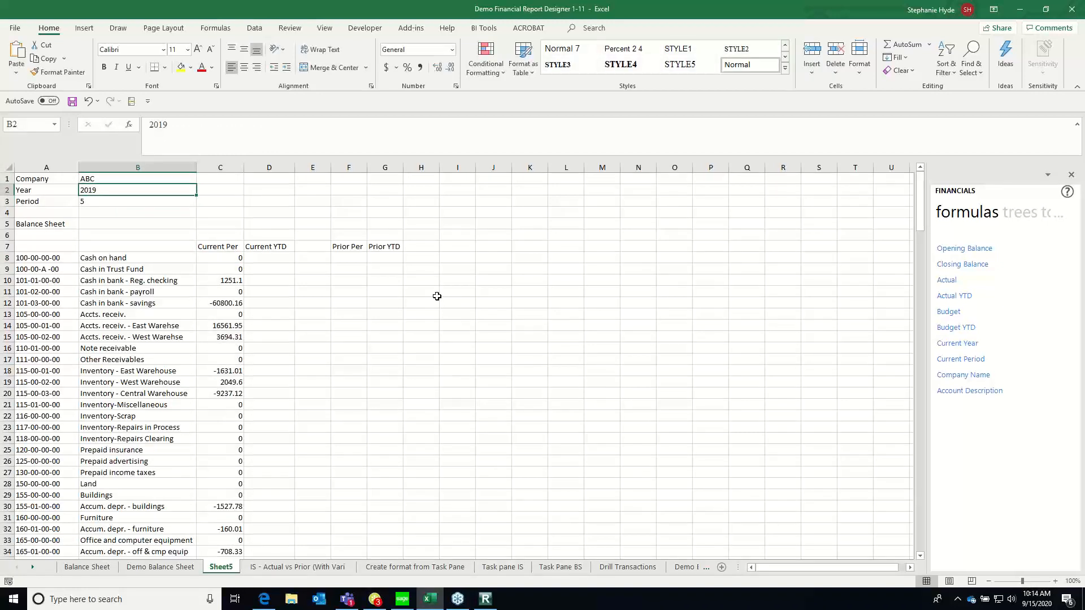
text(2019)
key(Return)
key(Up)
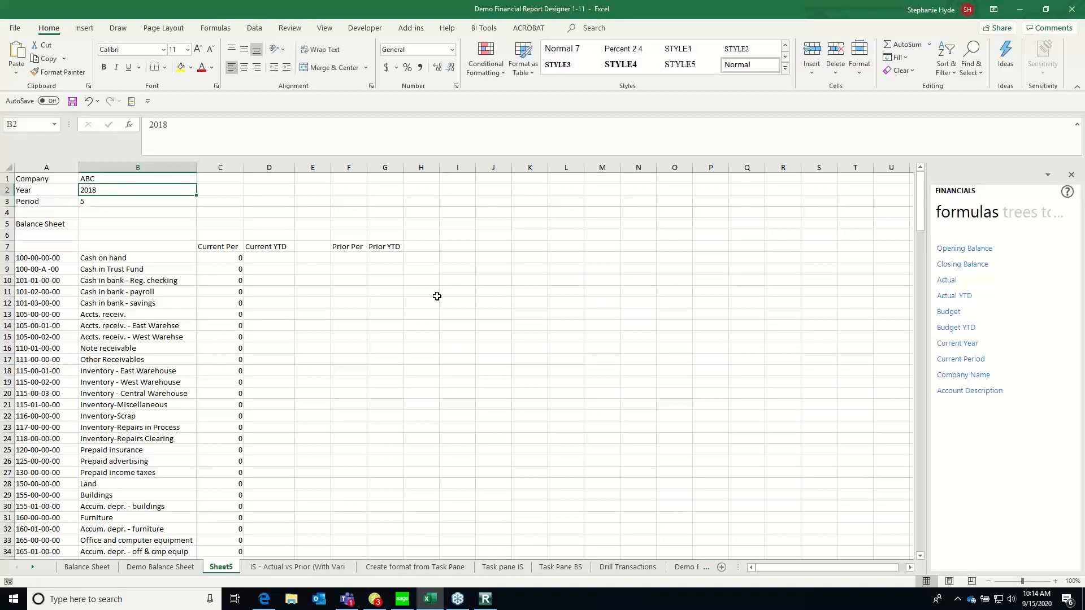
Change the Year in B2 to 2019 again, restore it to 2020, and select C9
text(2019)
key(Return)
key(Up)
text(2020)
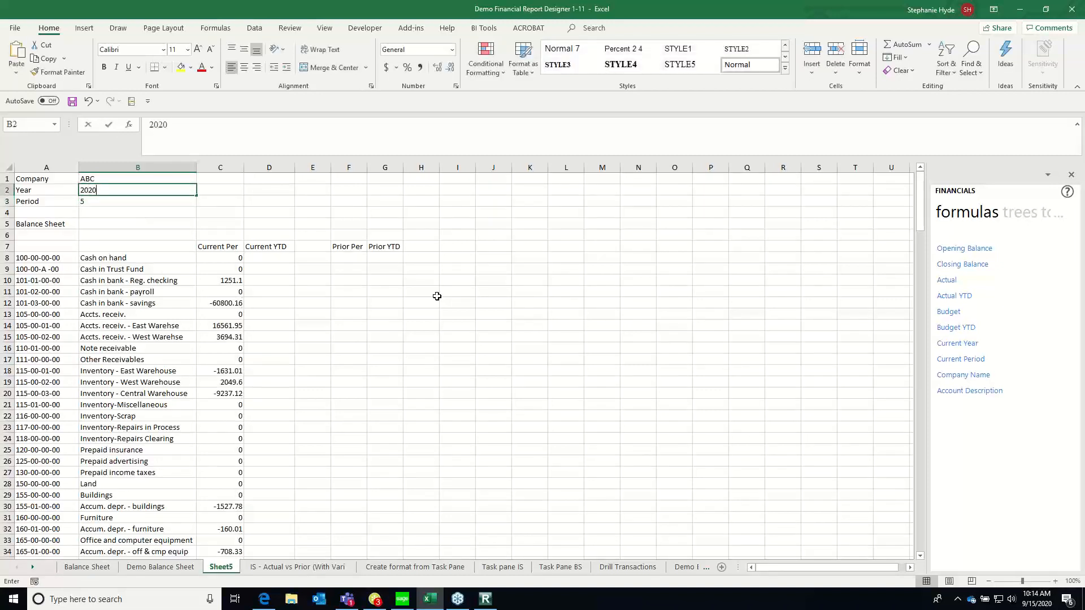
key(Return)
click(219, 269)
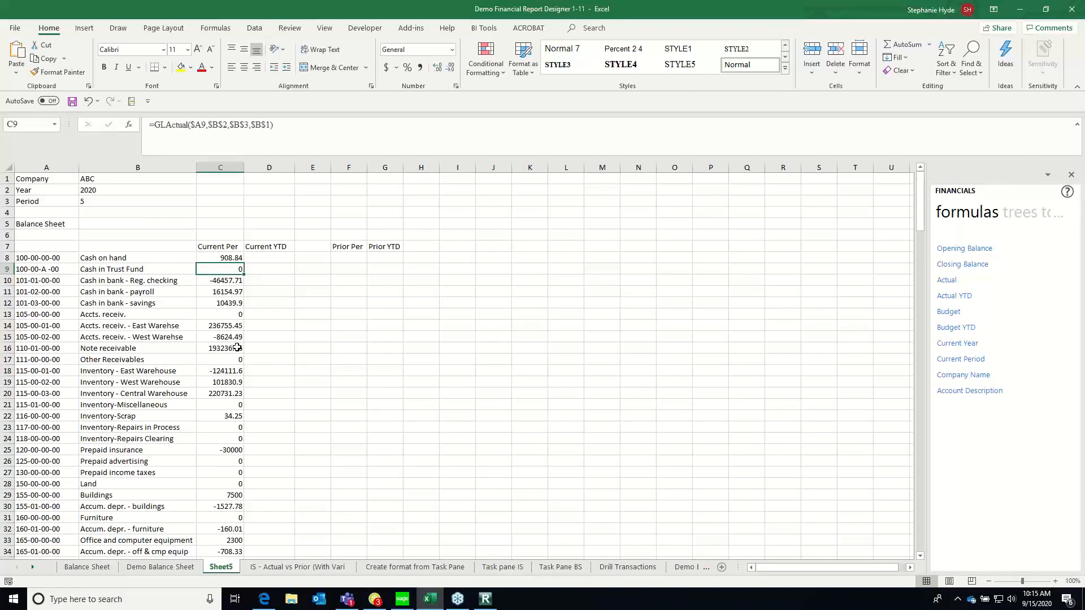
Copy the Current Per formula for Cash on hand from C8 into the Prior Per cell F8
key(Up)
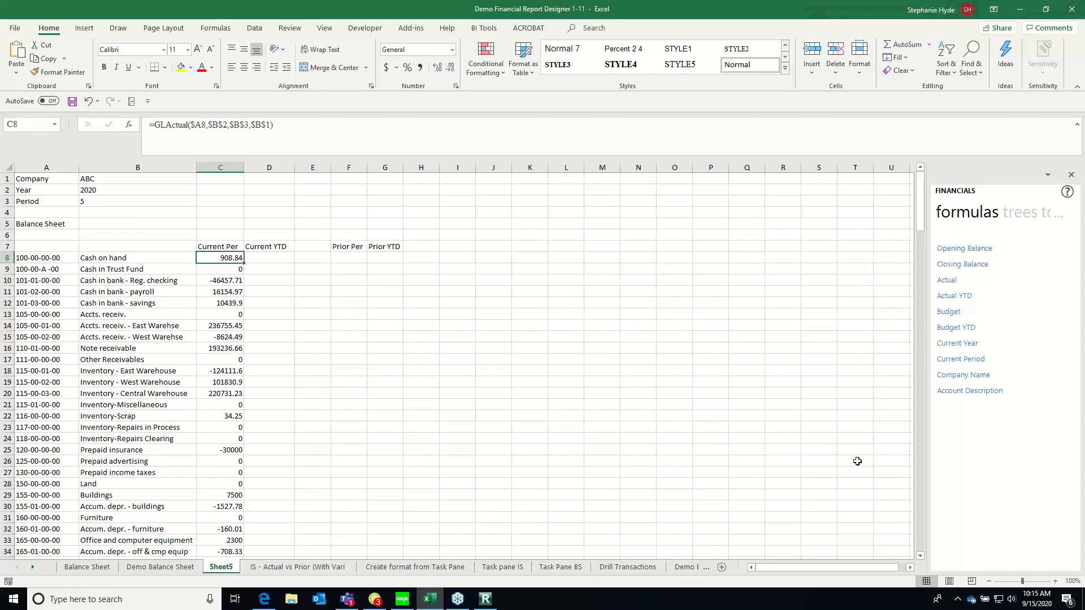
click(343, 255)
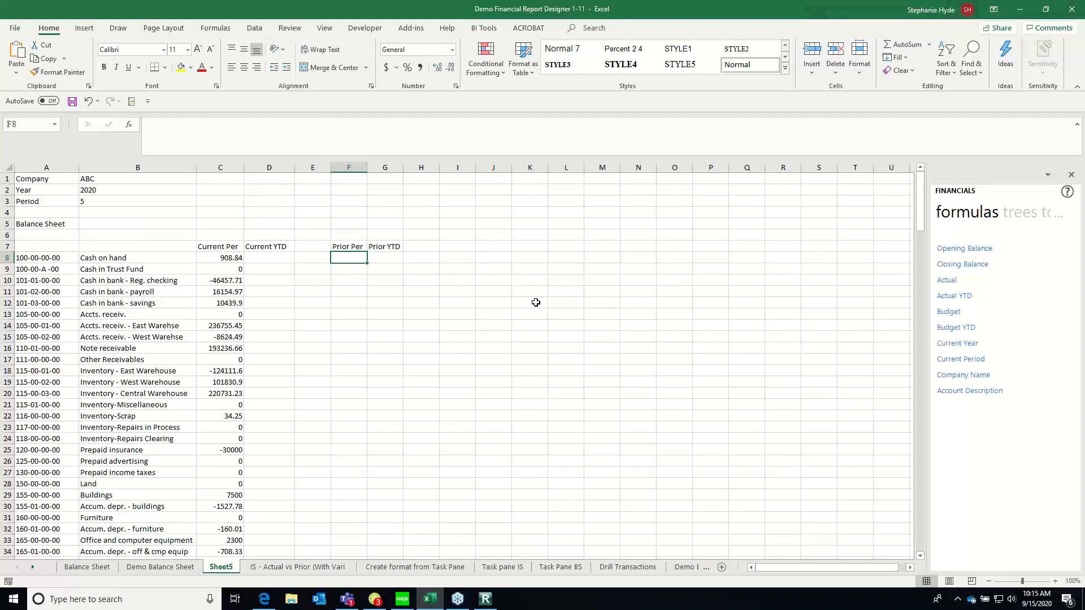
click(221, 259)
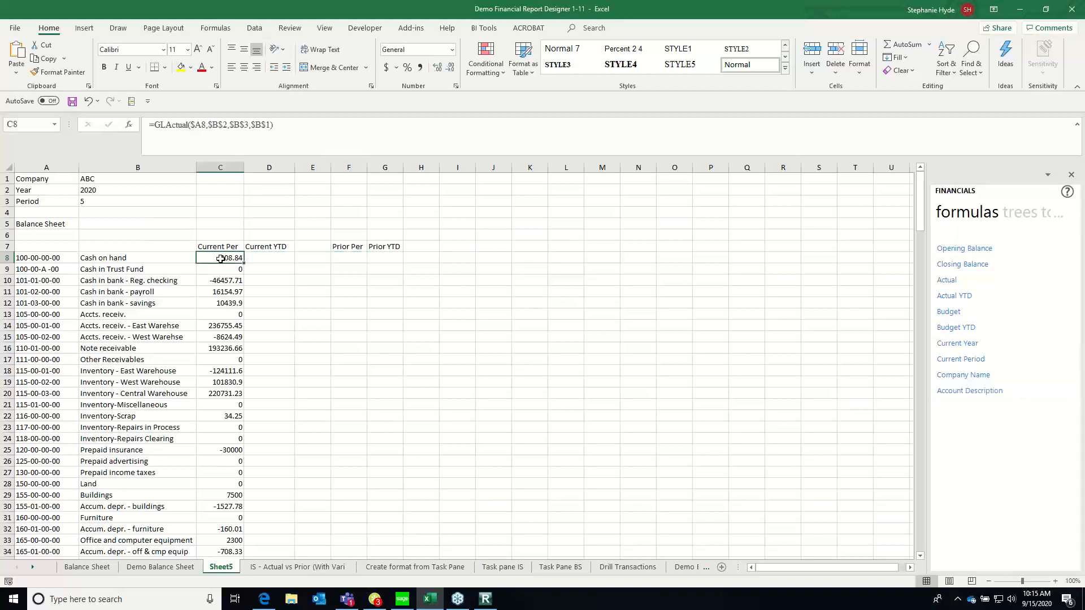
right_click(220, 258)
click(238, 280)
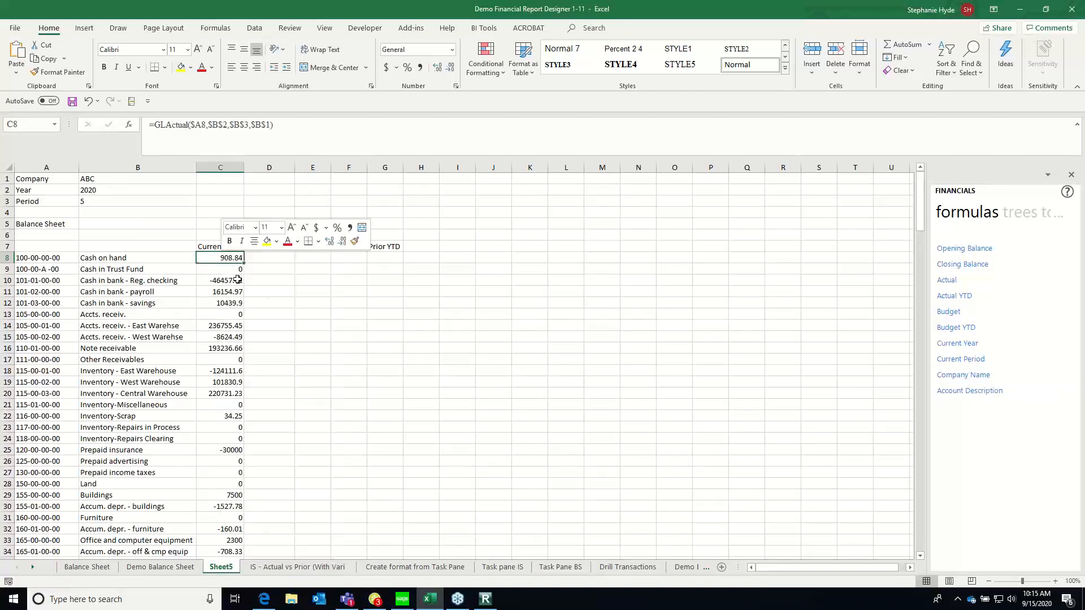
right_click(355, 258)
click(383, 316)
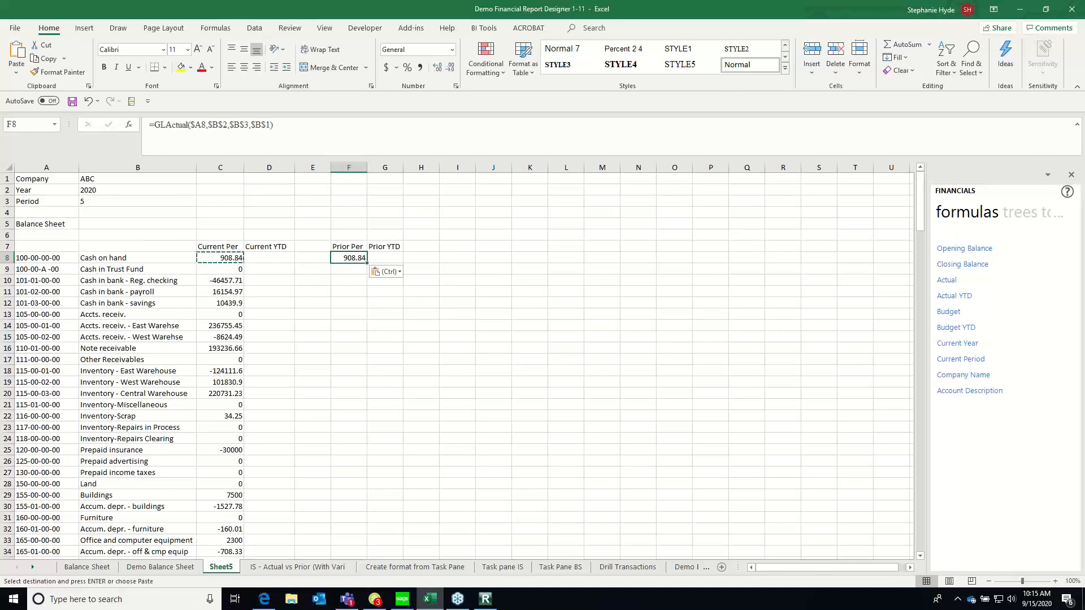
Set the Year argument of the GLActual formula in F8 to $B$2-1 and fill it down the Prior Per column to F71
click(129, 125)
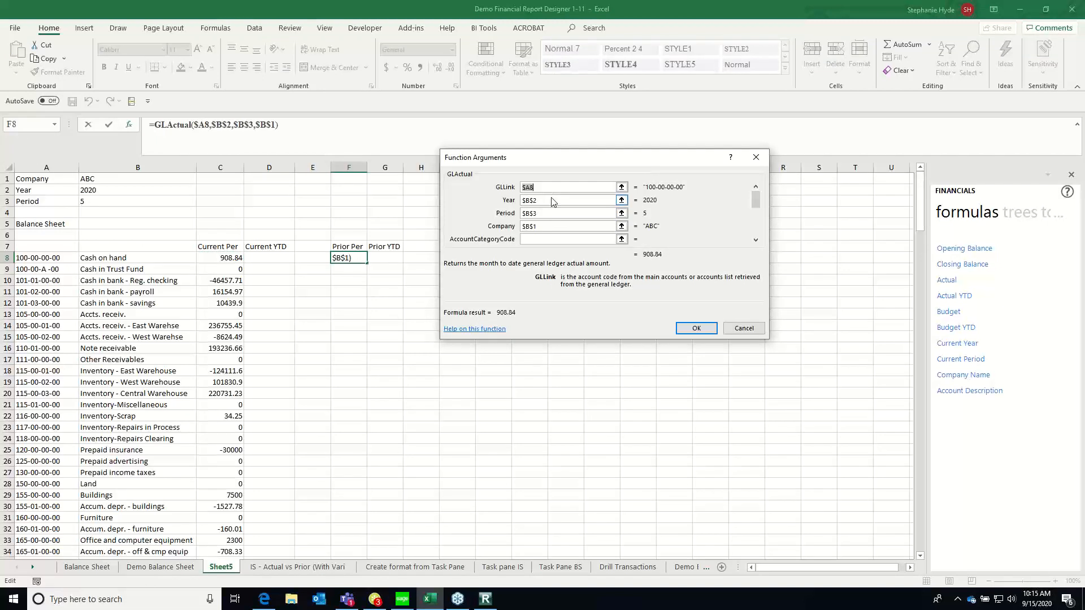
click(553, 202)
text(-1)
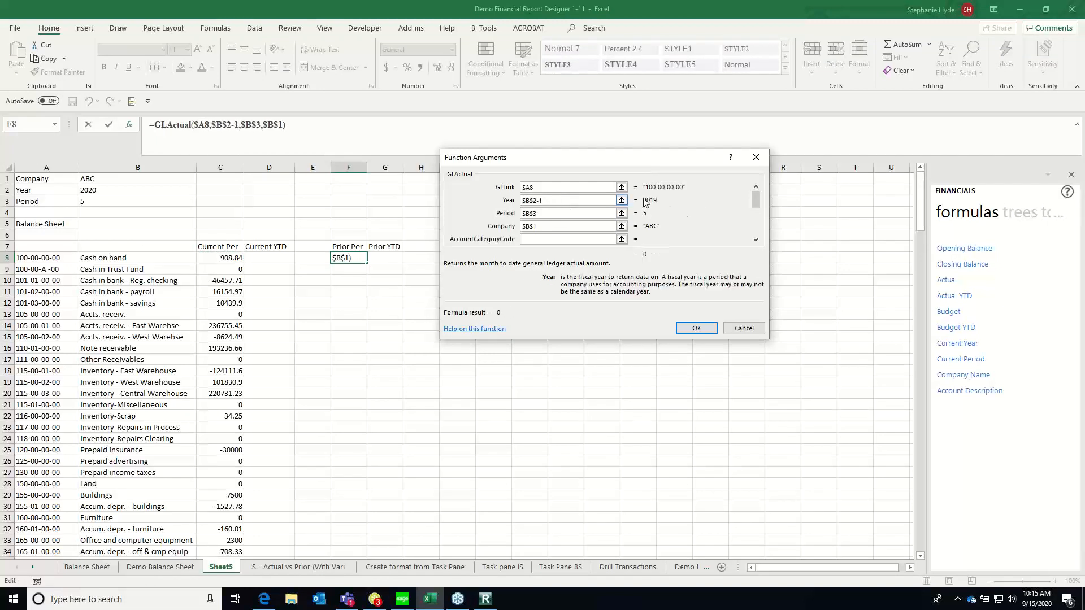
click(694, 329)
drag(369, 264, 365, 533)
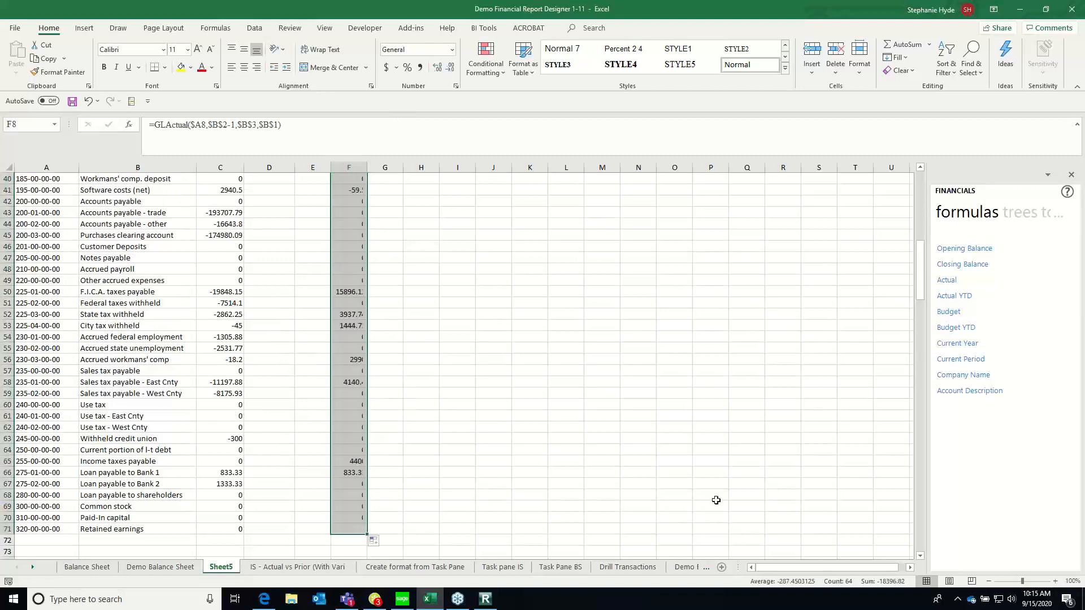
key(Down)
key(Down)
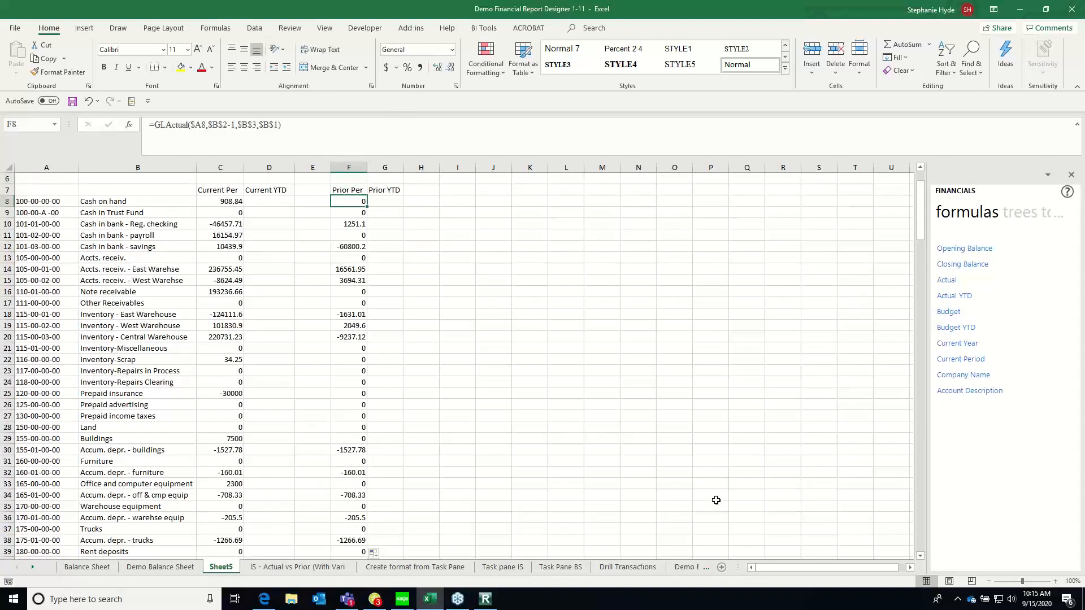
click(228, 200)
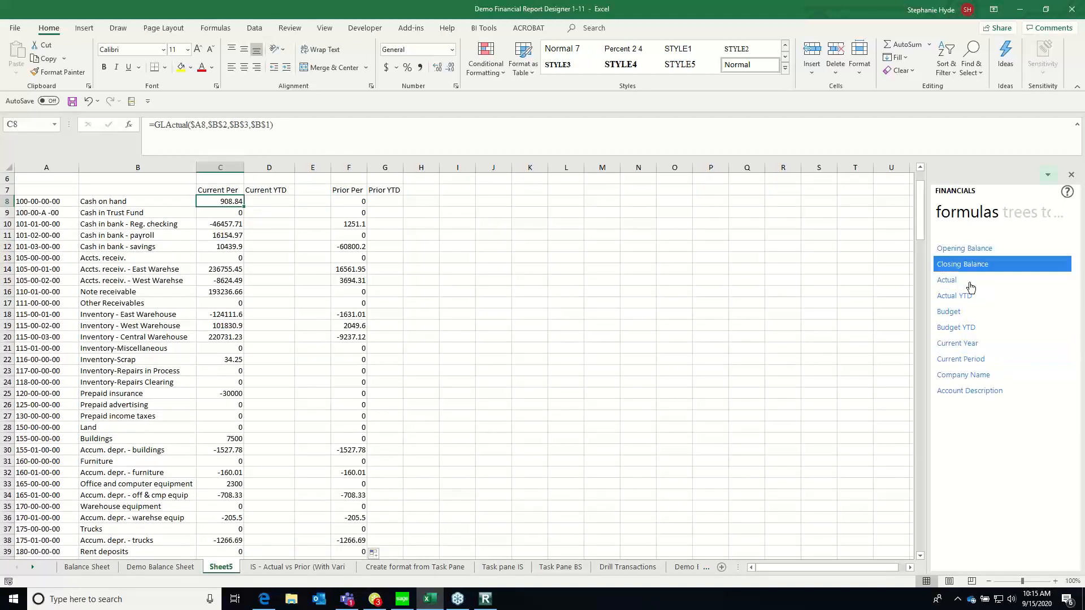
click(224, 179)
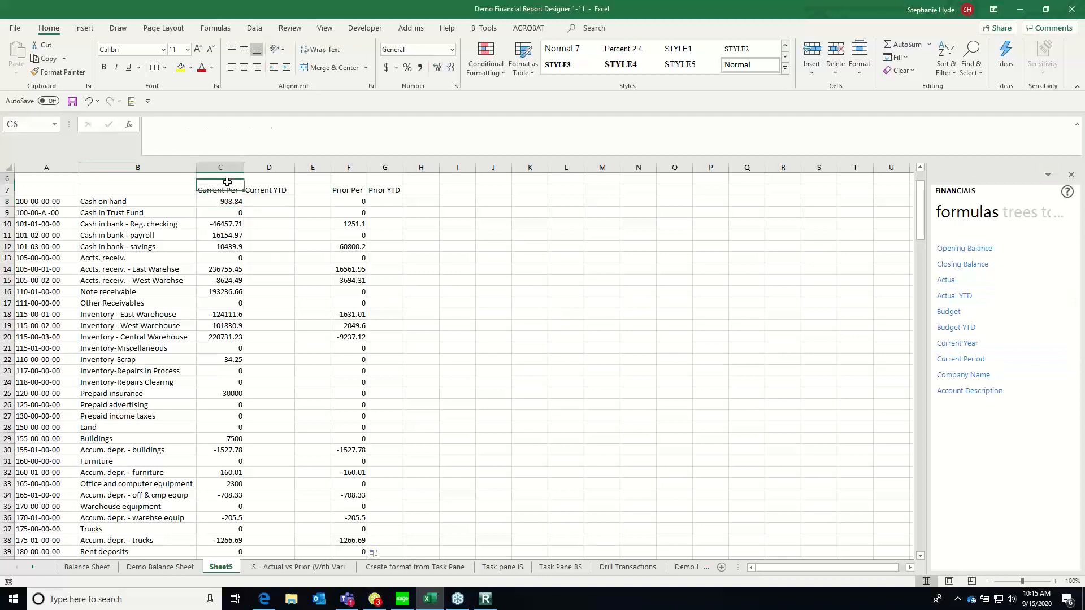
text(bLAN)
key(BackSpace)
key(BackSpace)
key(BackSpace)
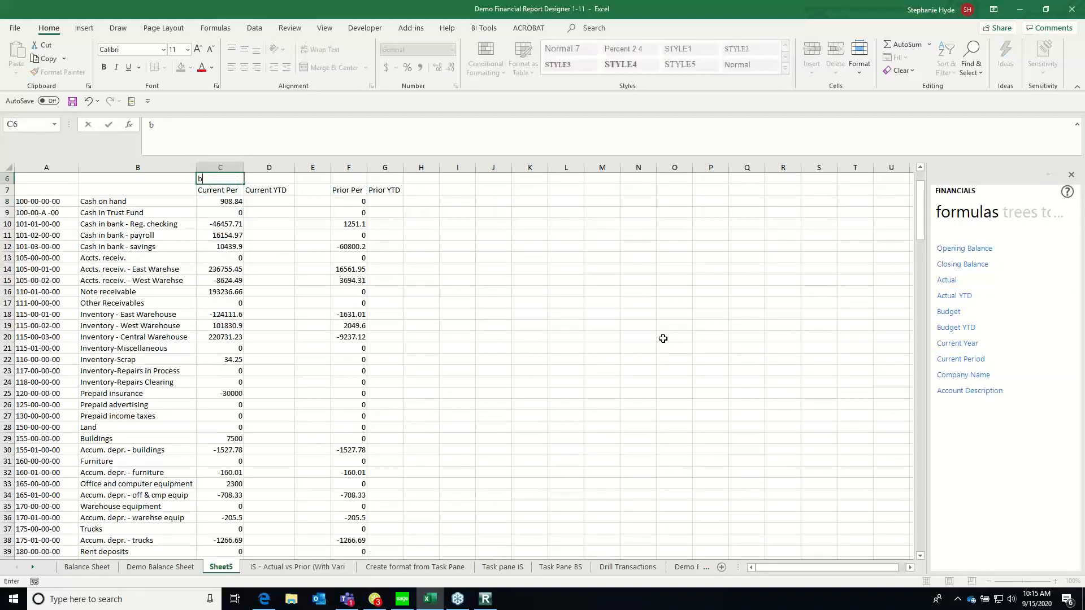
text(aLANCE)
key(Return)
key(Up)
key(Right)
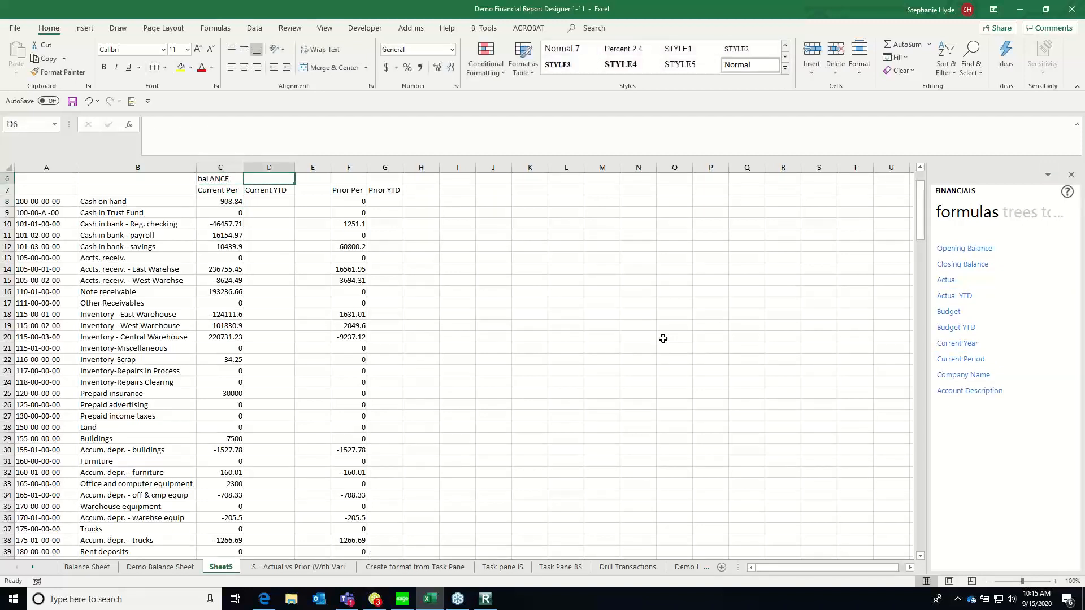
Replace the heading in C6, above Current Per, with Balance
key(Left)
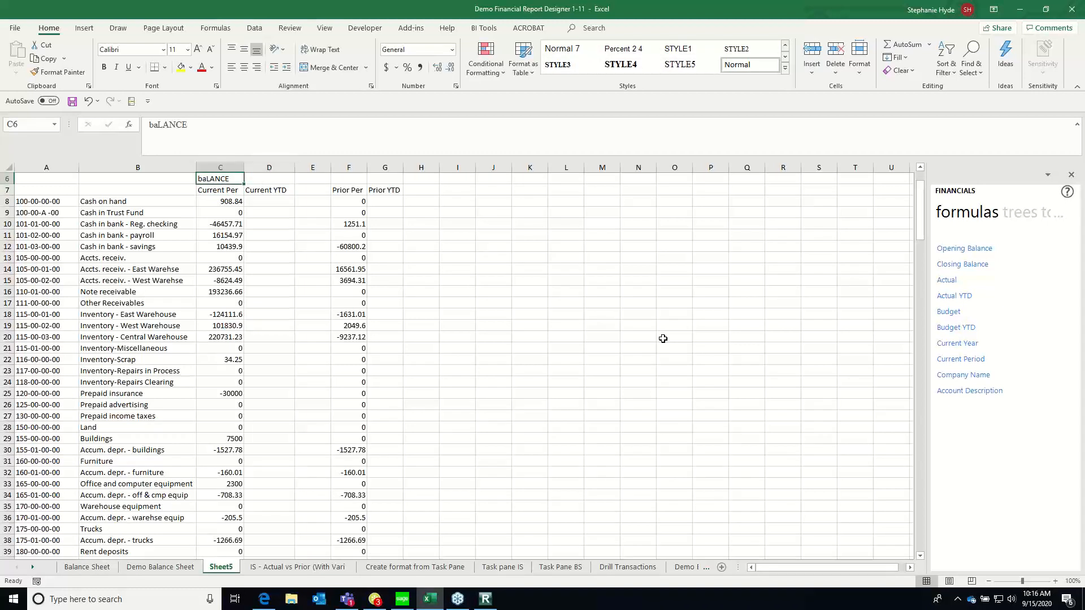
text(bALA)
key(BackSpace)
key(BackSpace)
key(BackSpace)
key(BackSpace)
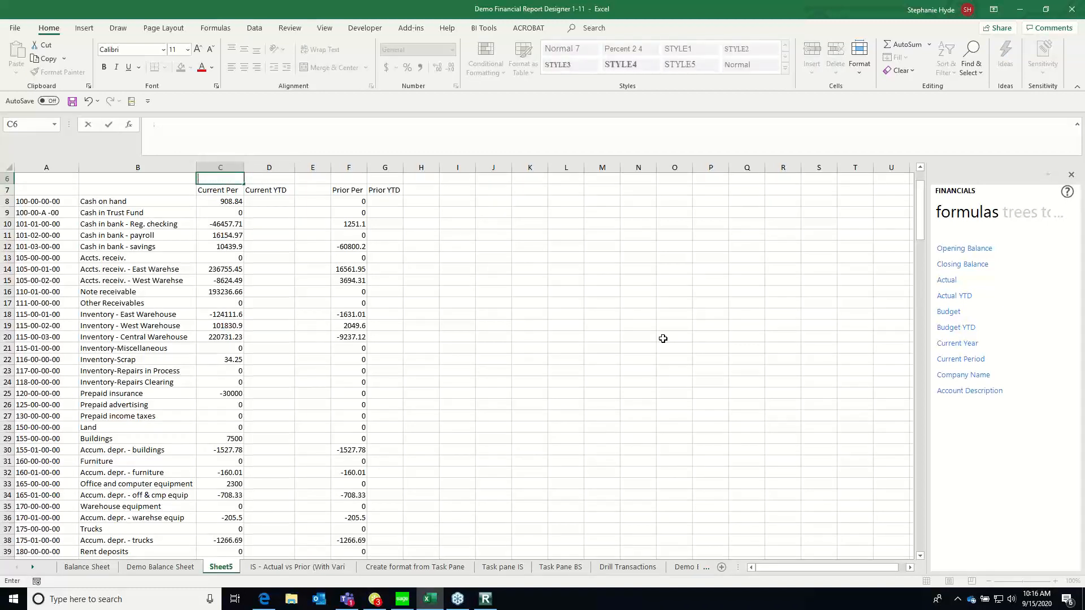
text(Balance)
key(Return)
Delete the entire Current YTD column D
key(Right)
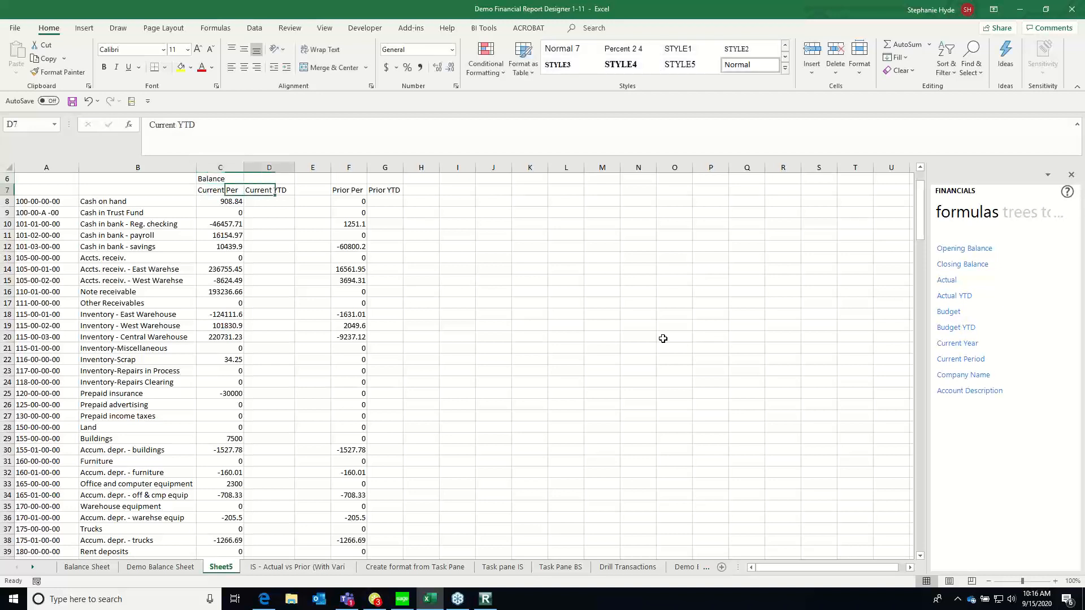
key(ctrl+minus)
key(Down)
key(Down)
key(Down)
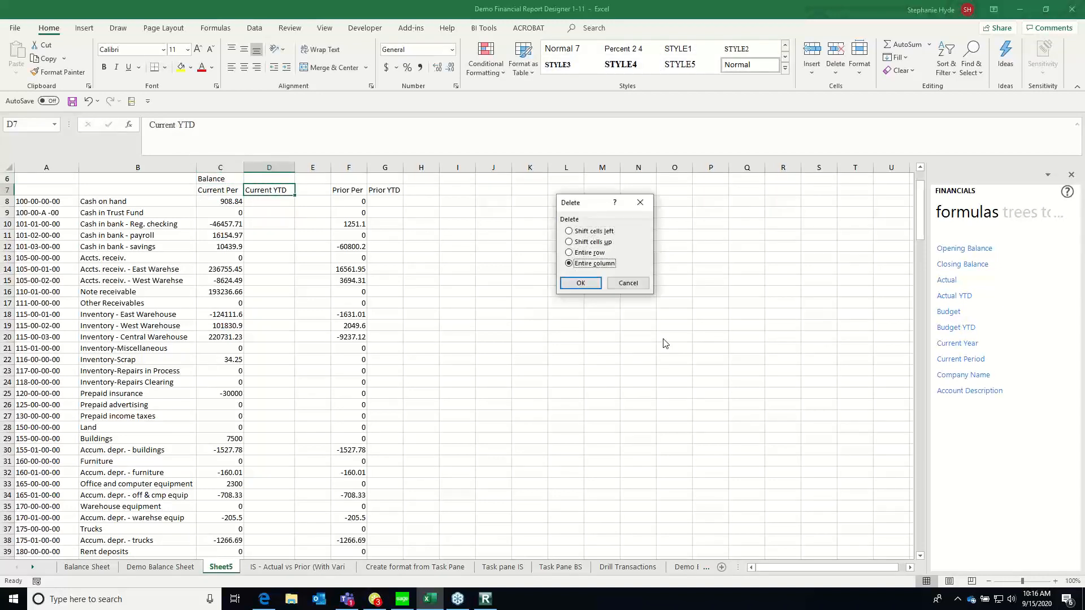
key(Return)
key(Right)
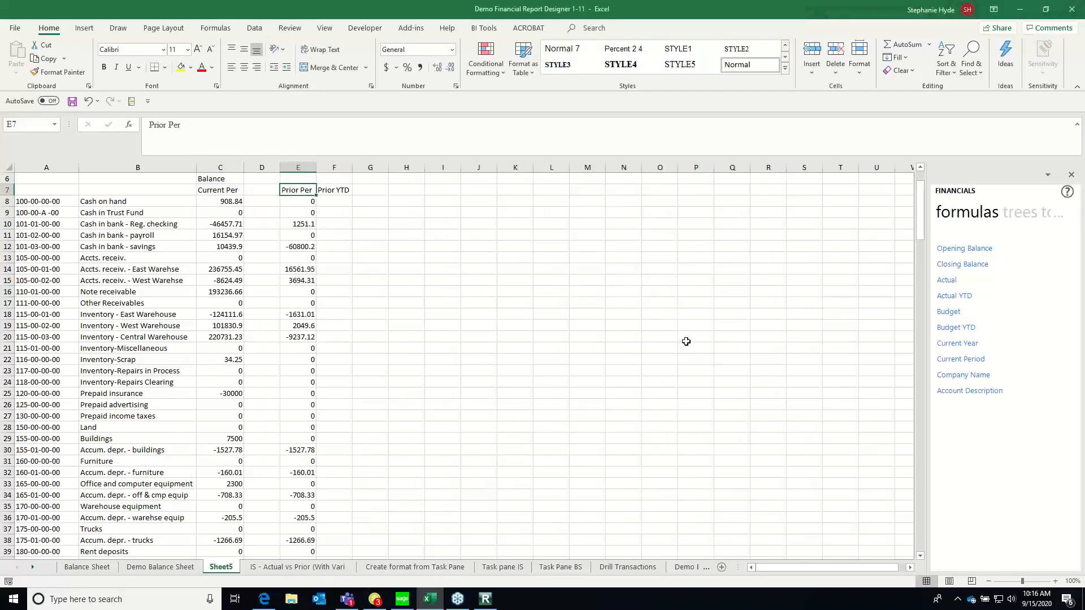
Delete the entire columns E to G, which hold Prior Per and Prior YTD
key(Left)
key(Left)
key(Left)
key(Down)
key(Up)
key(Up)
key(Right)
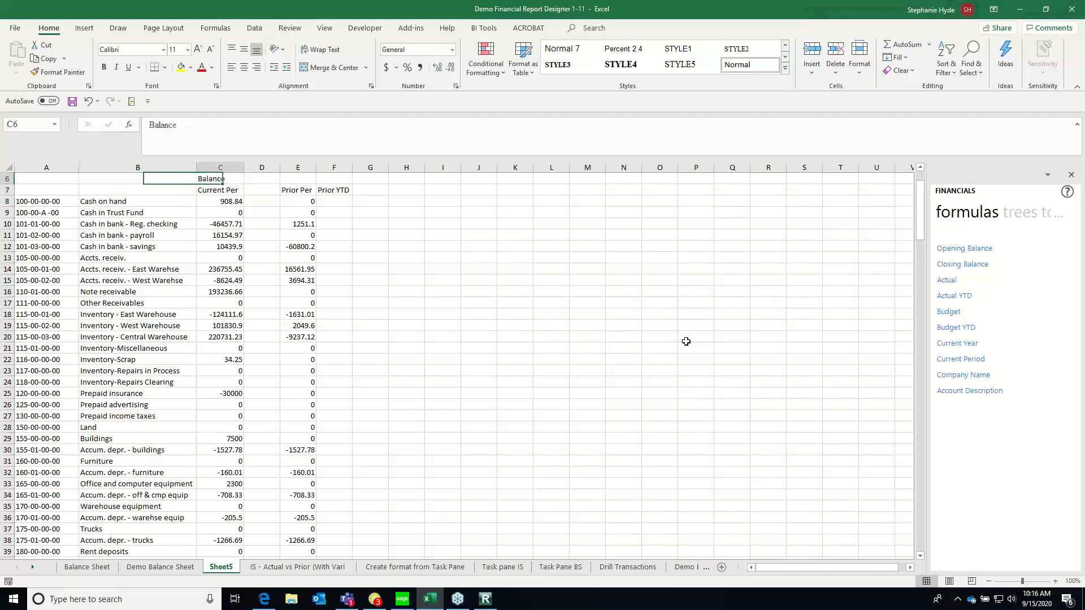
key(Down)
key(Down)
key(Right)
key(Right)
key(shift+Right)
key(shift+Right)
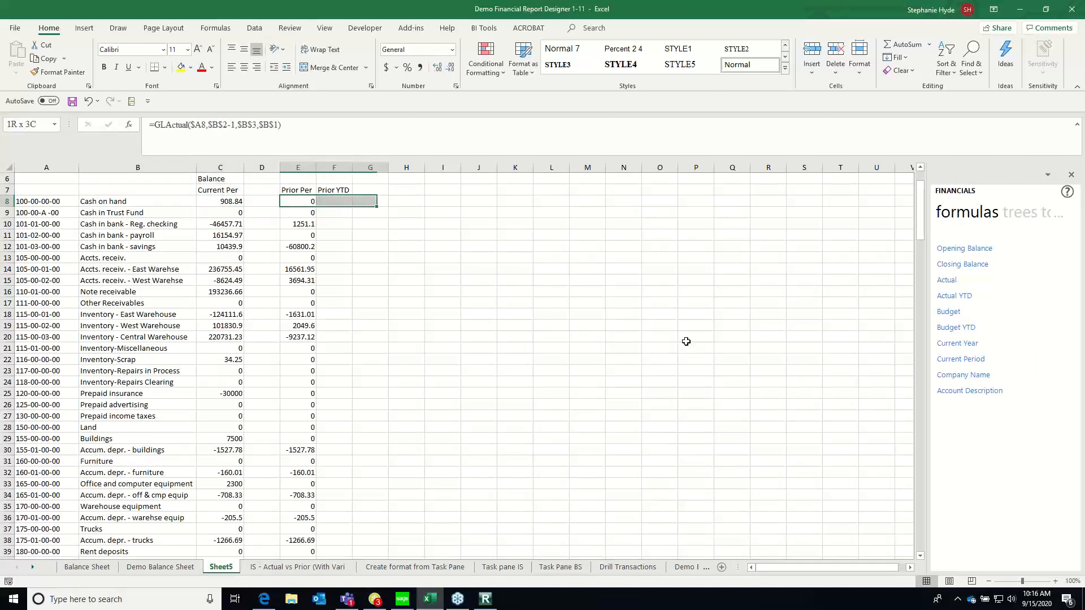
key(ctrl+minus)
key(Down)
key(Down)
key(Return)
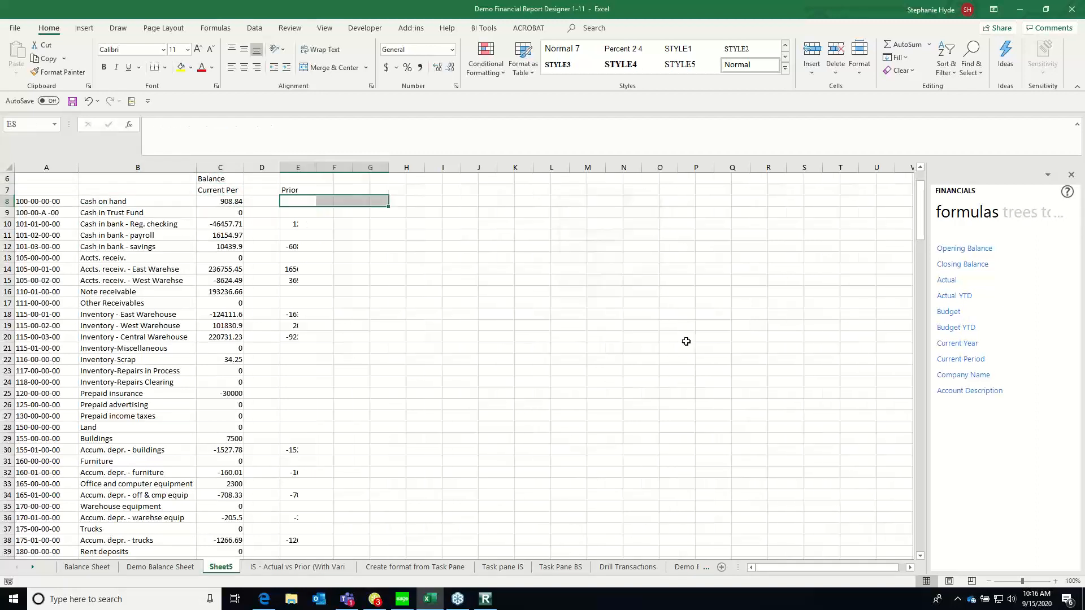
key(Left)
key(Left)
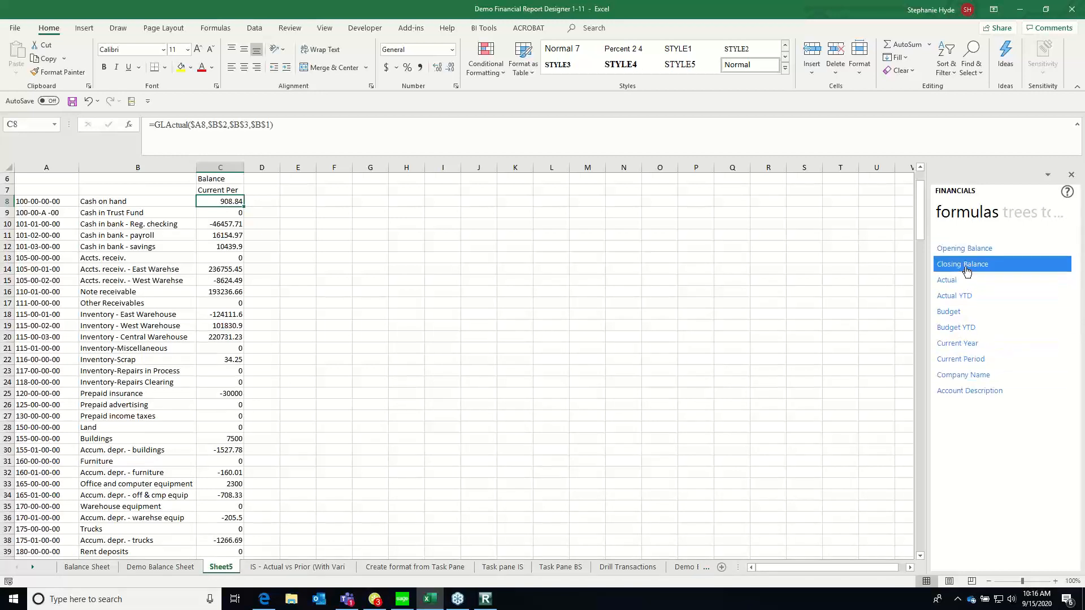
drag(958, 270, 263, 202)
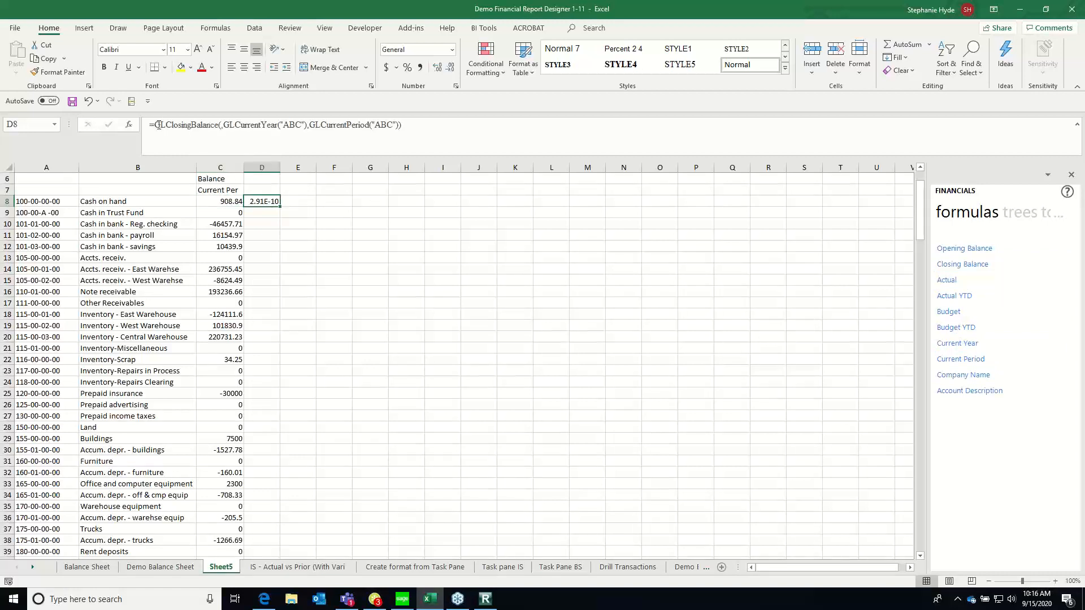
drag(155, 125, 216, 126)
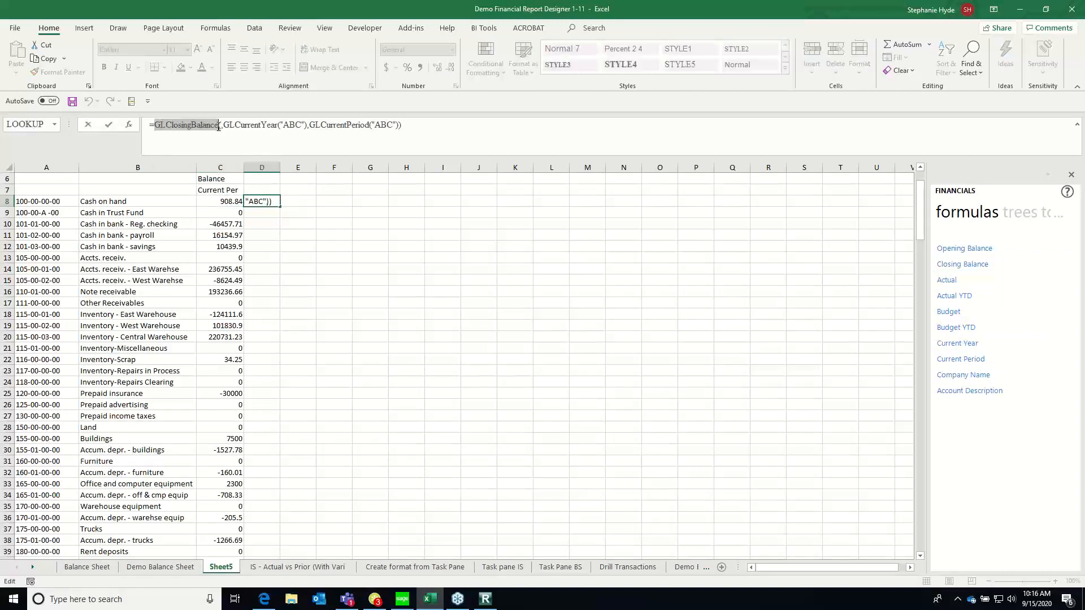
click(227, 202)
key(Escape)
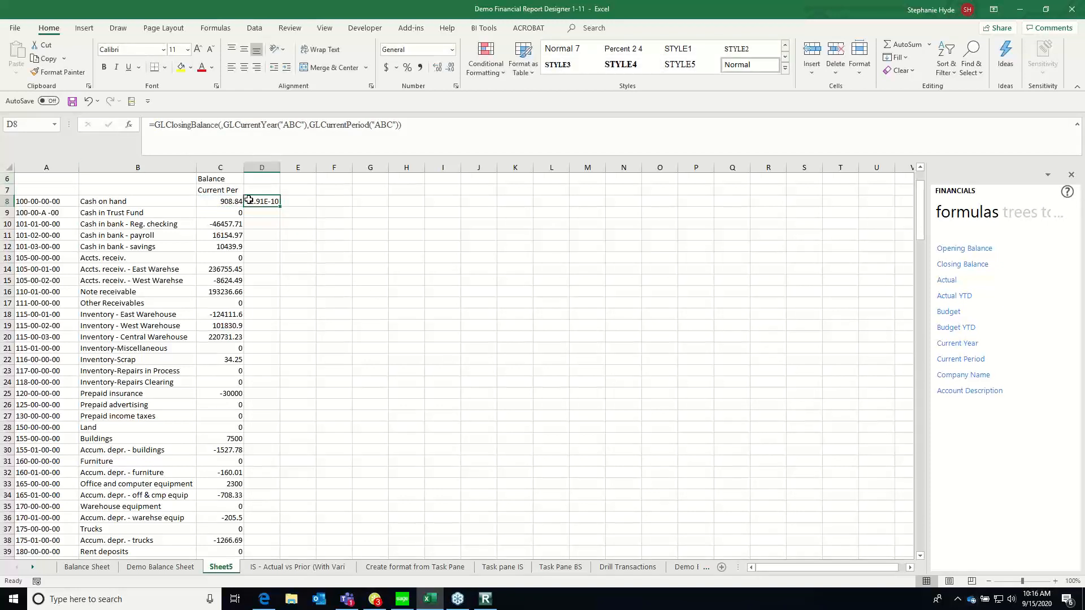
key(Delete)
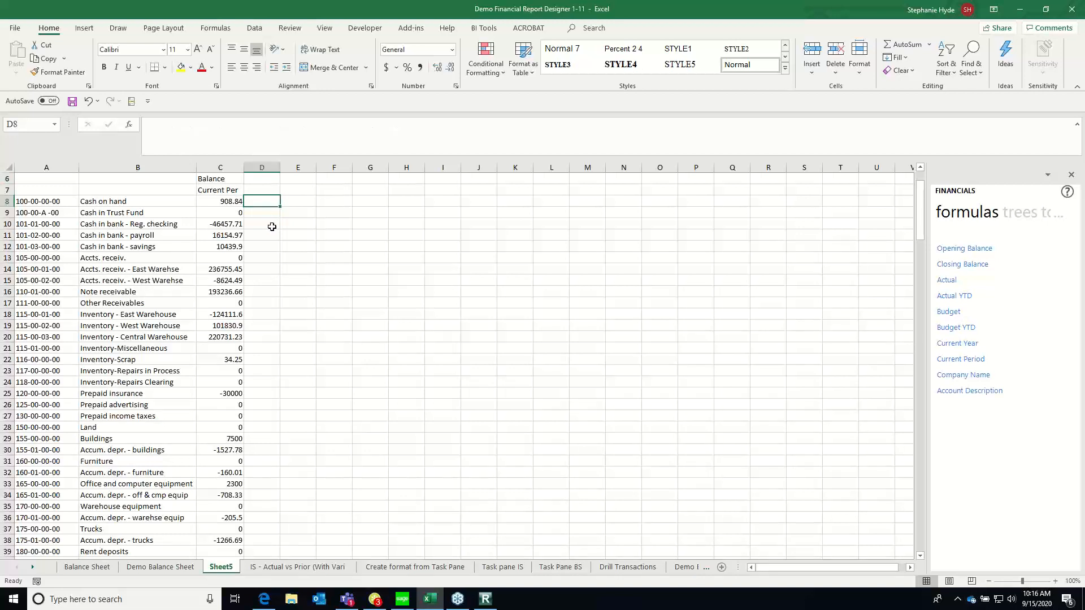
Replace the formula in C8 with the Closing Balance formula from Financials and set its GLLink argument to $A8
drag(966, 266, 225, 200)
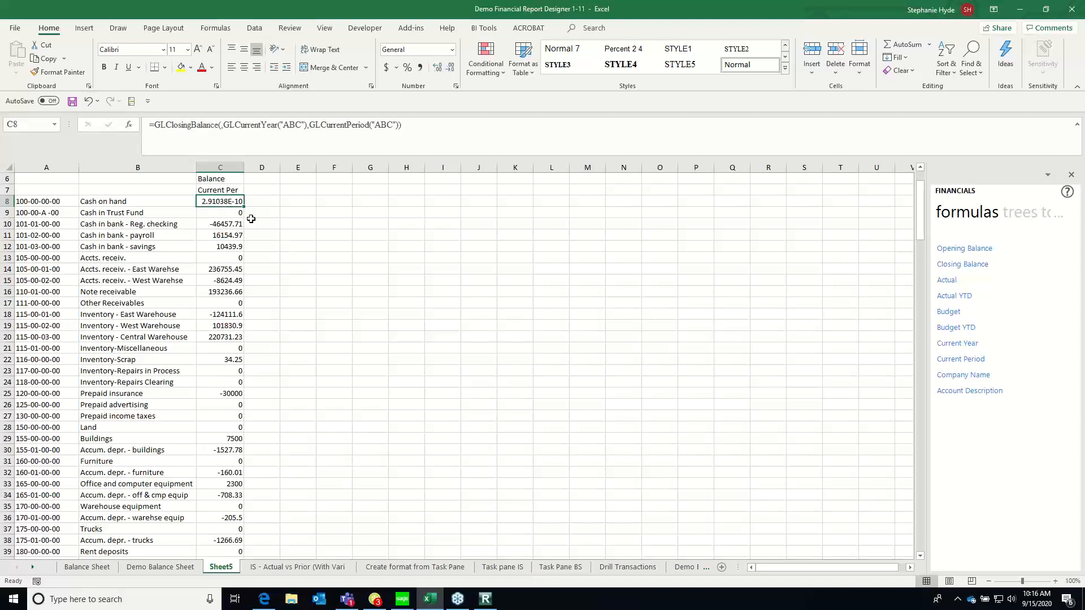
click(130, 125)
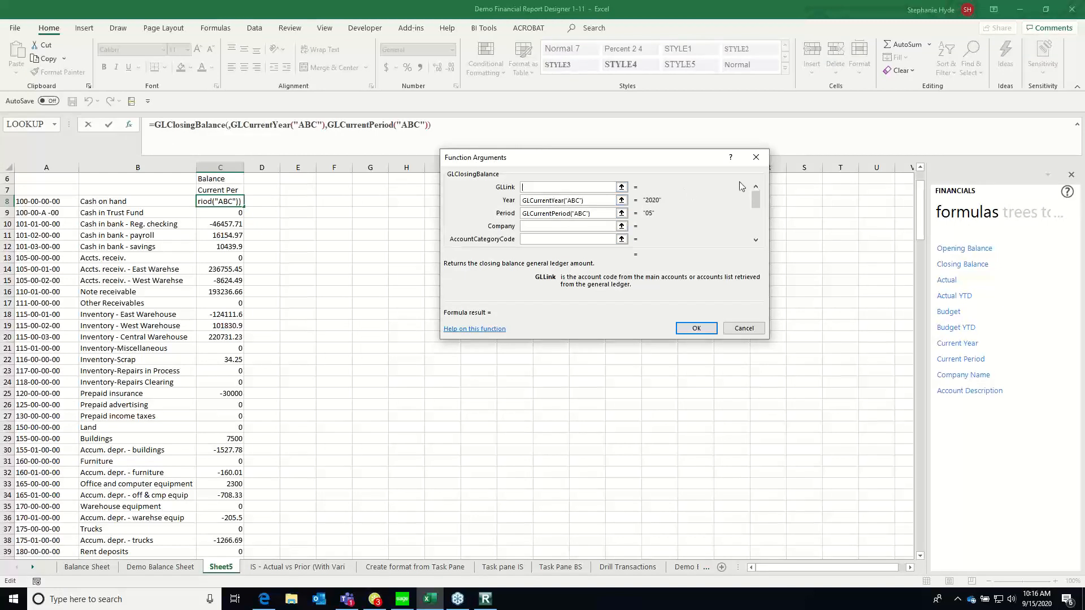
click(29, 201)
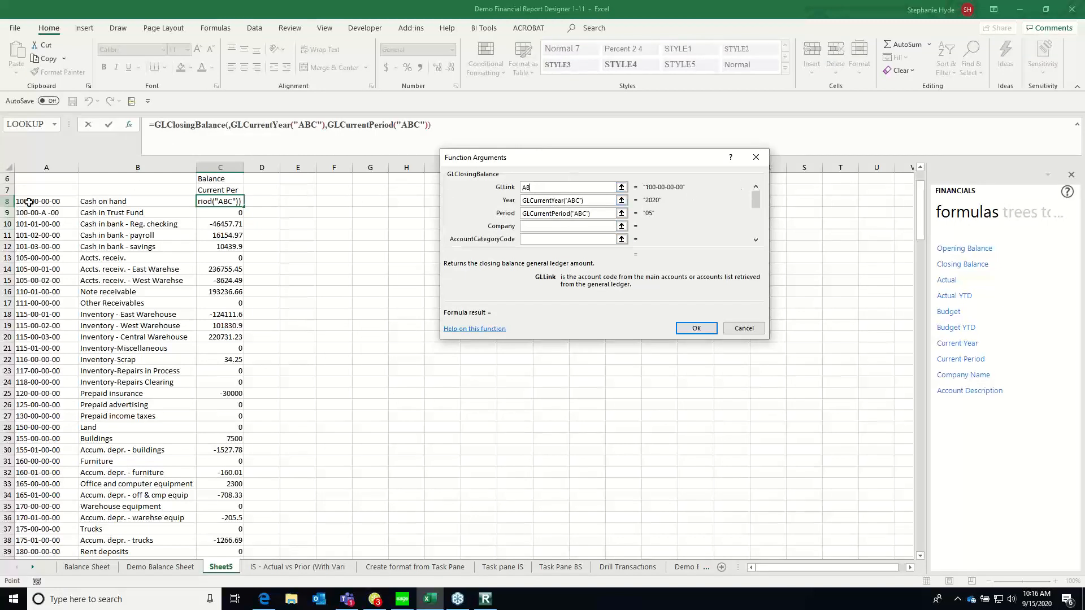
click(522, 187)
text($)
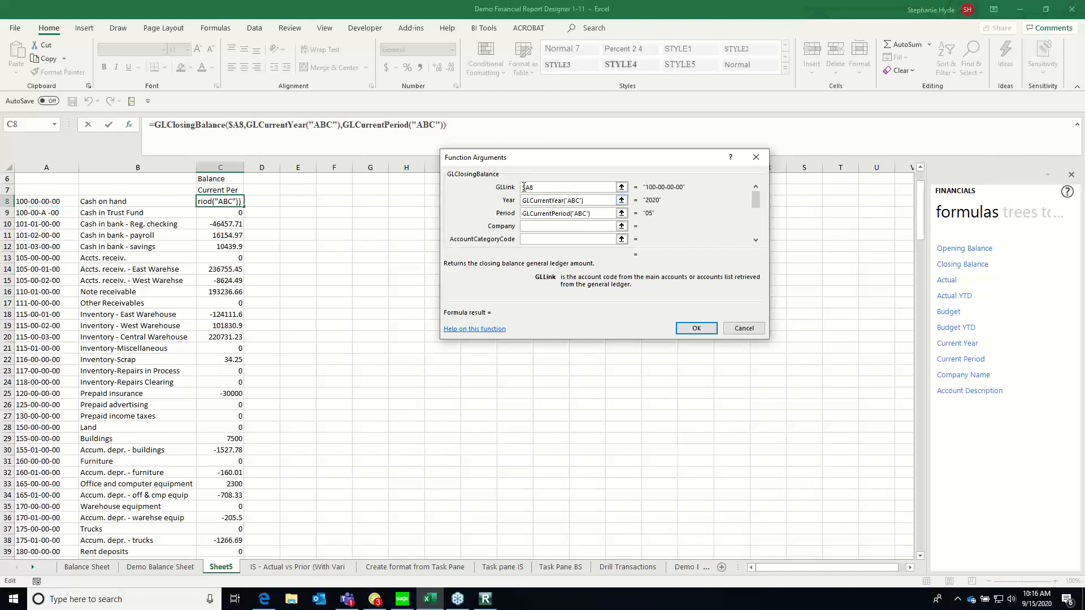
Clear the formula's default Year and Period arguments and set Year to the absolute reference $B$2
key(Tab)
key(Delete)
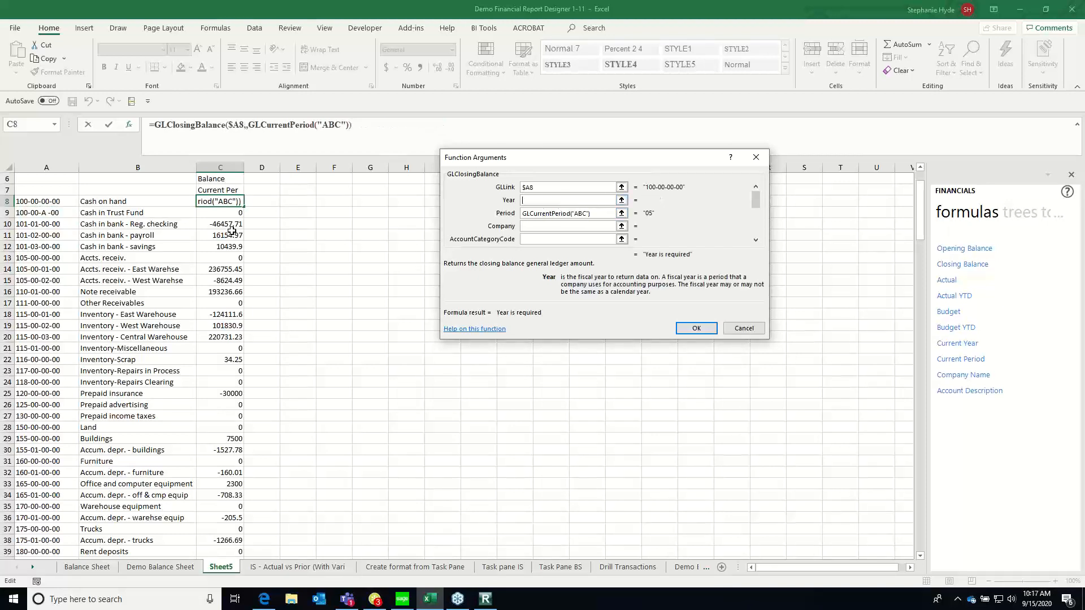
key(Tab)
key(Delete)
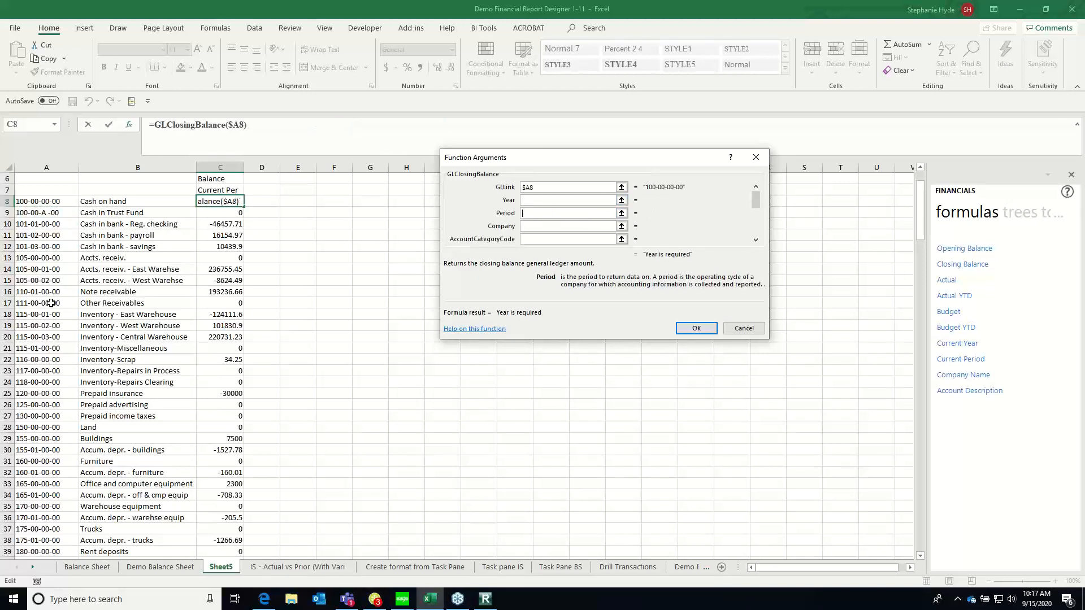
scroll(916, 177, up, 2)
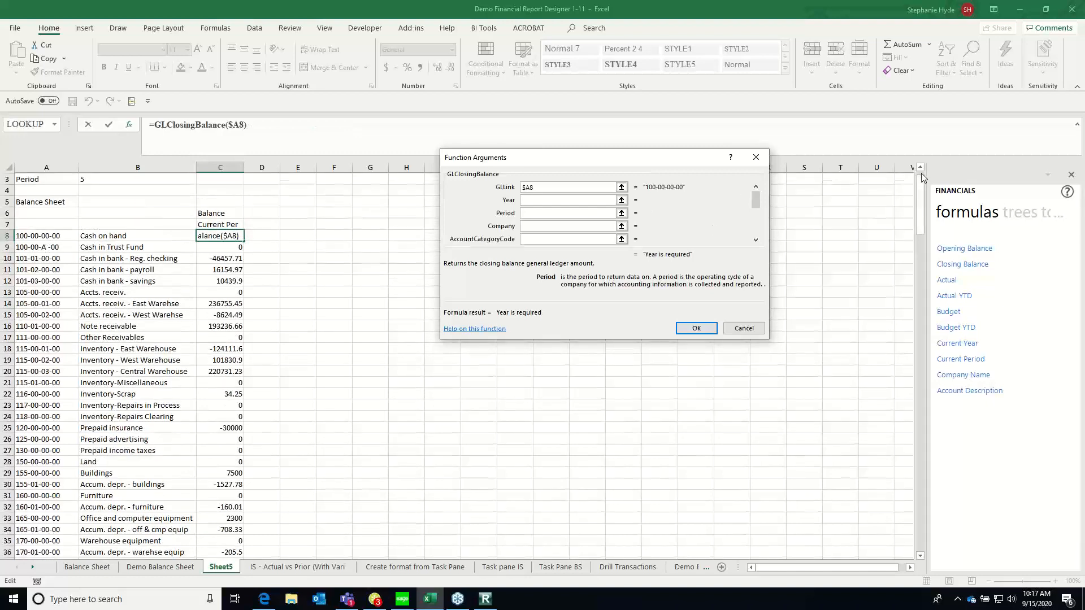
click(548, 201)
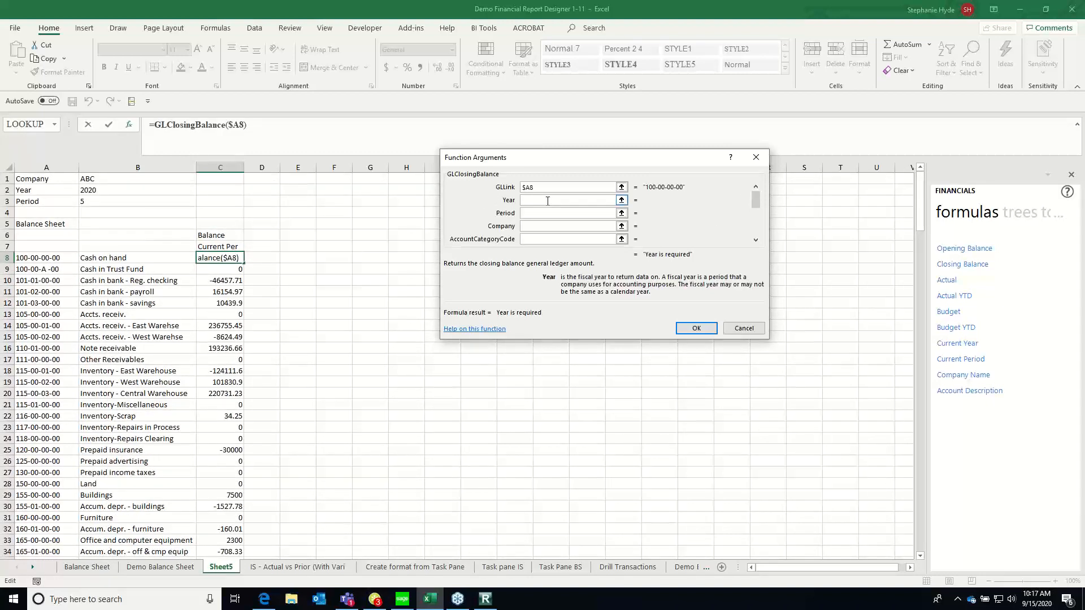
click(90, 190)
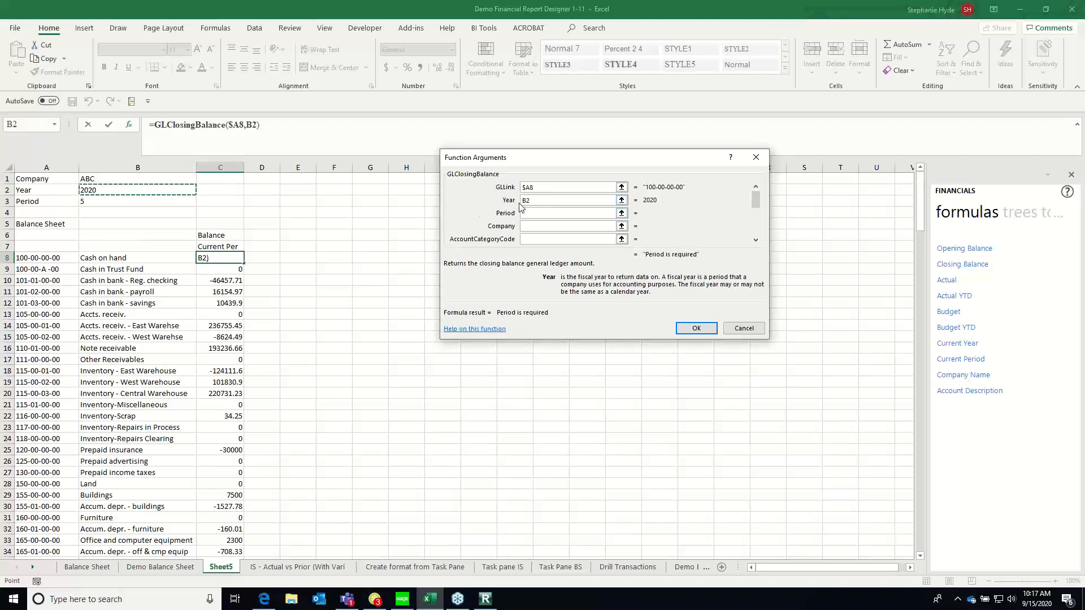
key(F4)
Set the Period argument to $B$3 and Company to $B$1, and insert the finished Closing Balance formula in C8
click(536, 213)
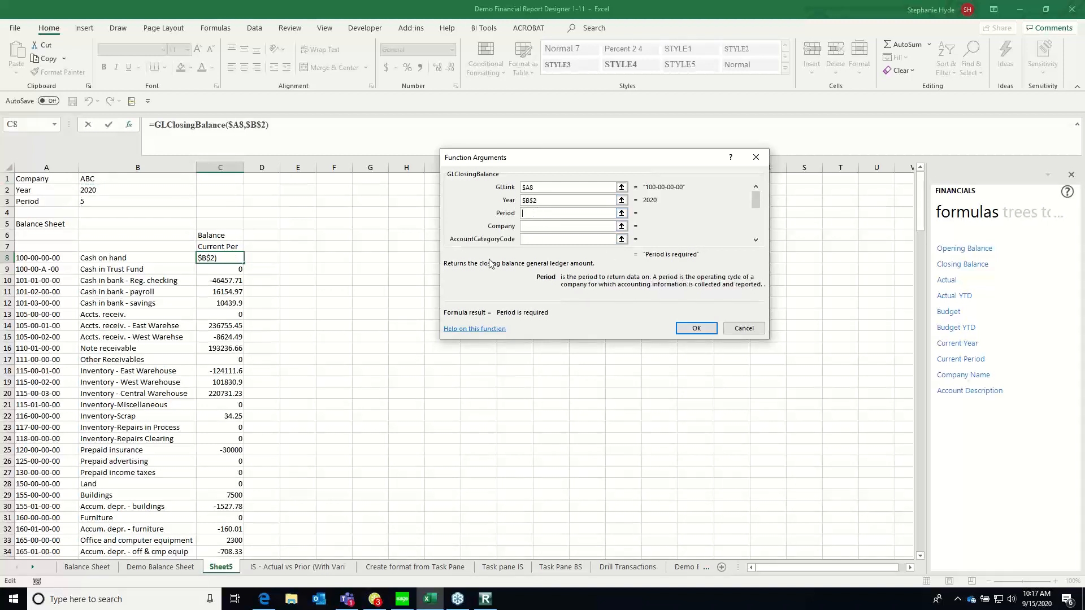
click(93, 201)
key(F4)
key(Tab)
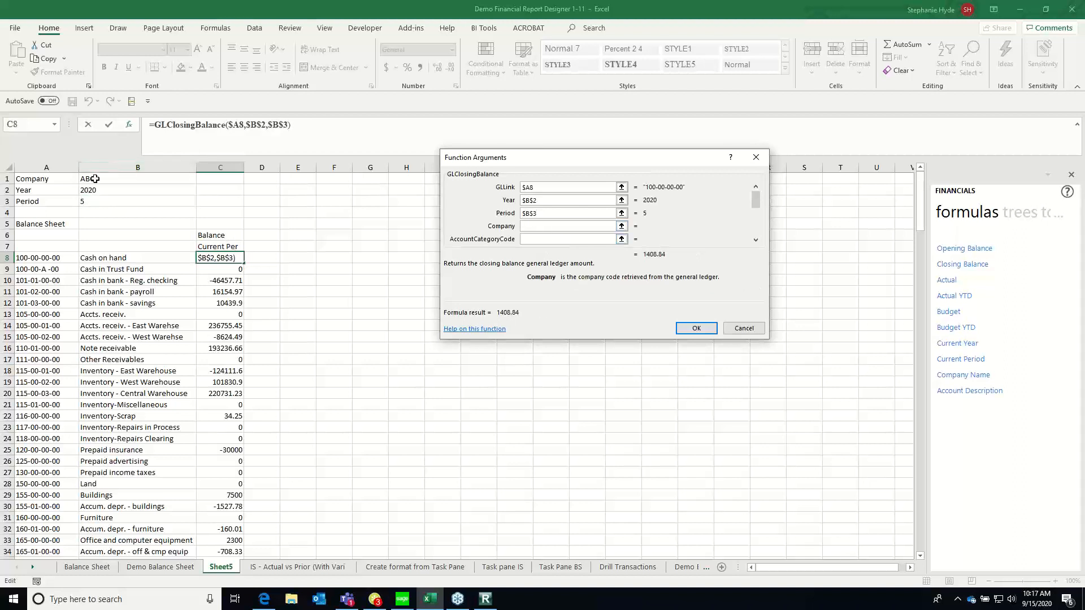
click(94, 178)
key(F4)
click(696, 328)
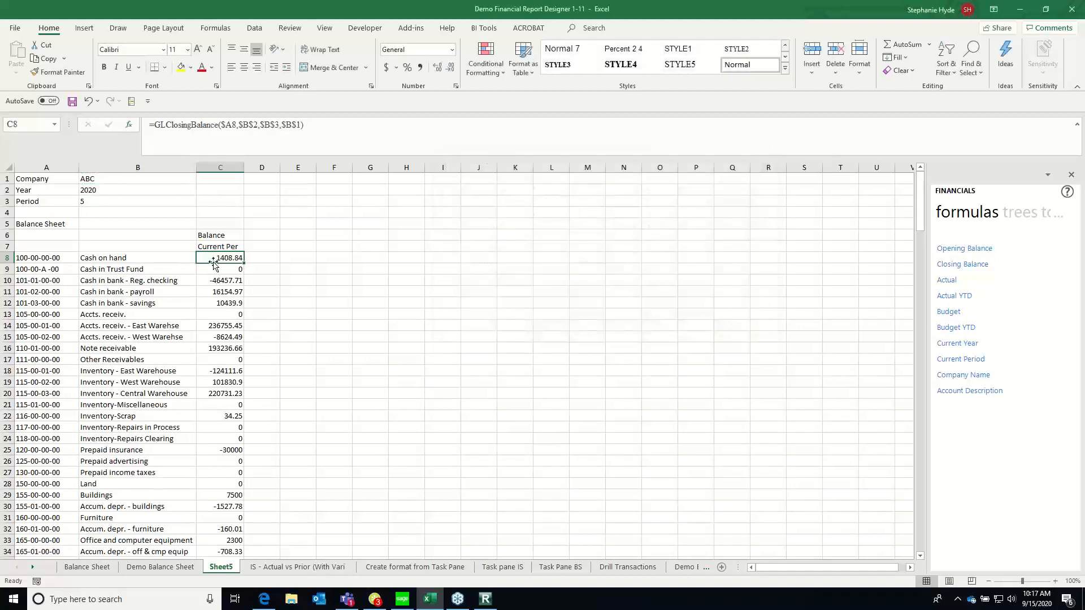
Copy the Closing Balance formula from C8 to all the account rows below it in column C, starting at C9
right_click(219, 257)
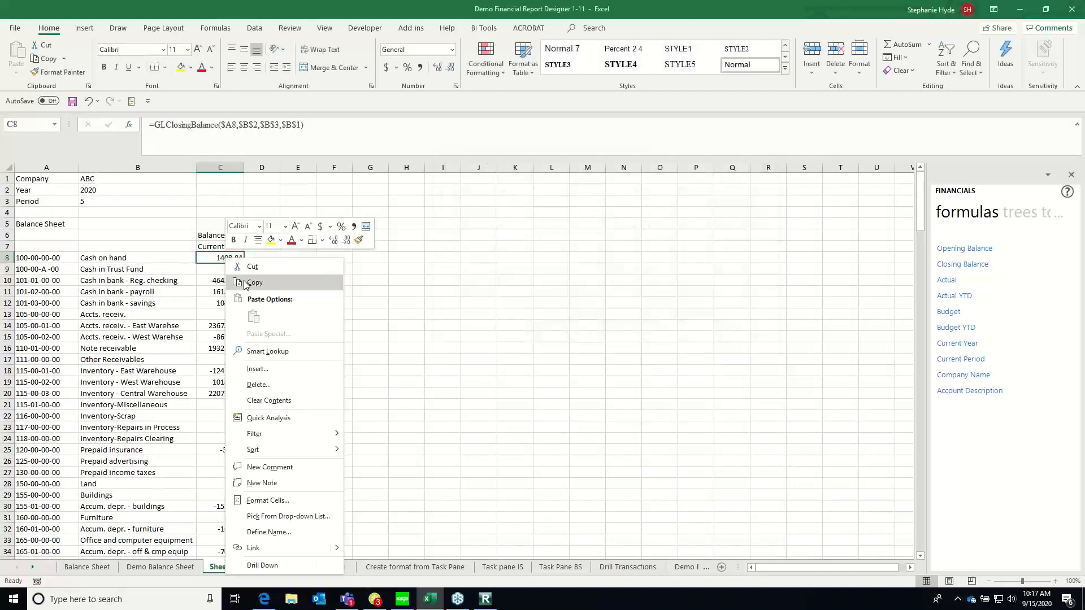
click(247, 281)
key(Down)
key(ctrl+shift+Down)
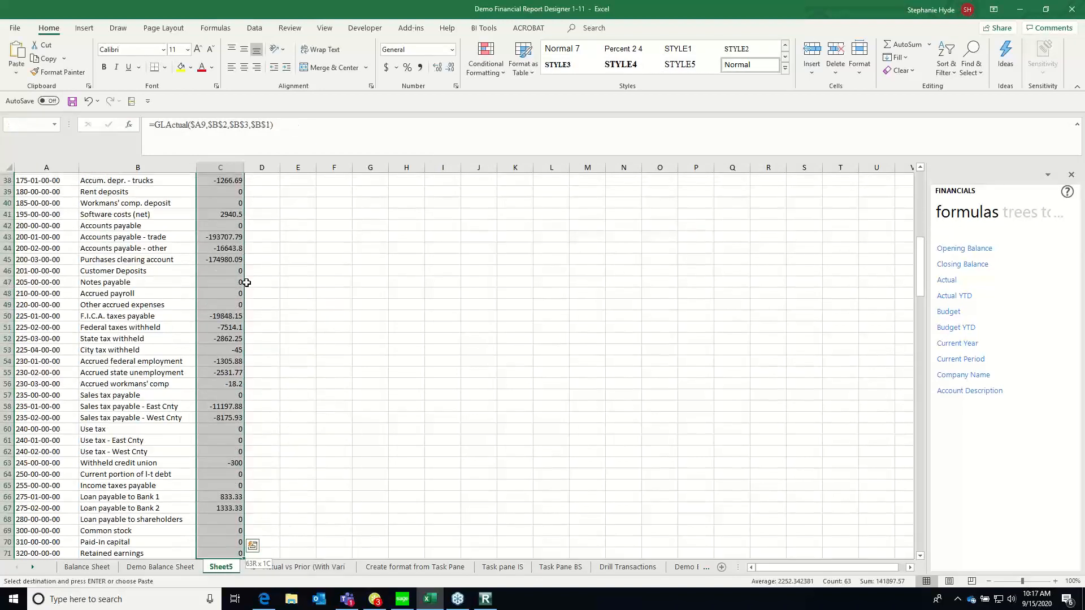
right_click(229, 262)
click(254, 315)
scroll(249, 315, up, 12)
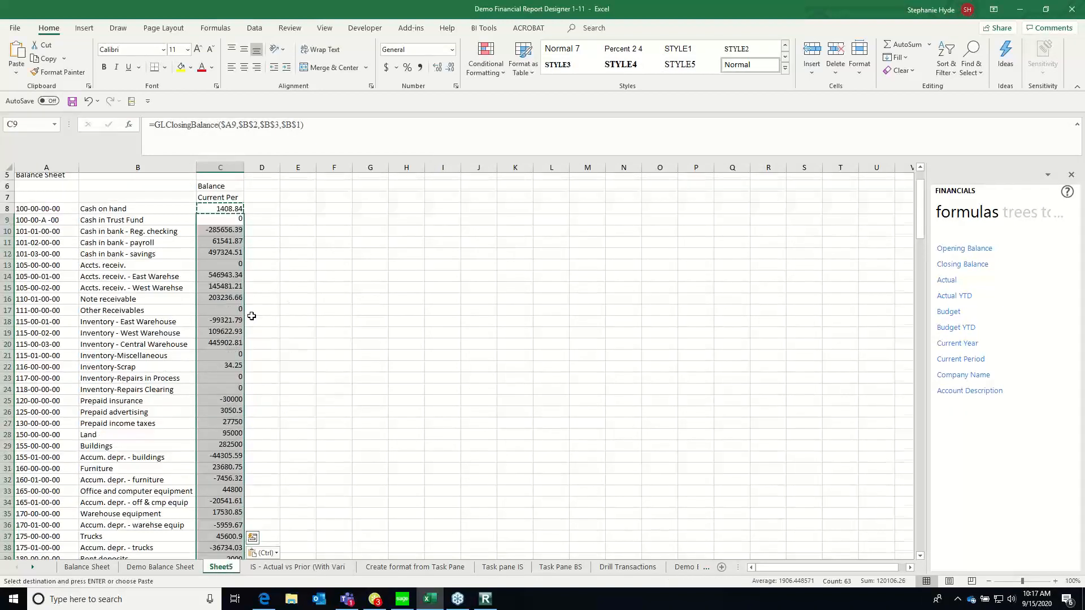
click(228, 302)
Set the report's Year in B2 to 2019 and the Period in B3 to 12
click(103, 200)
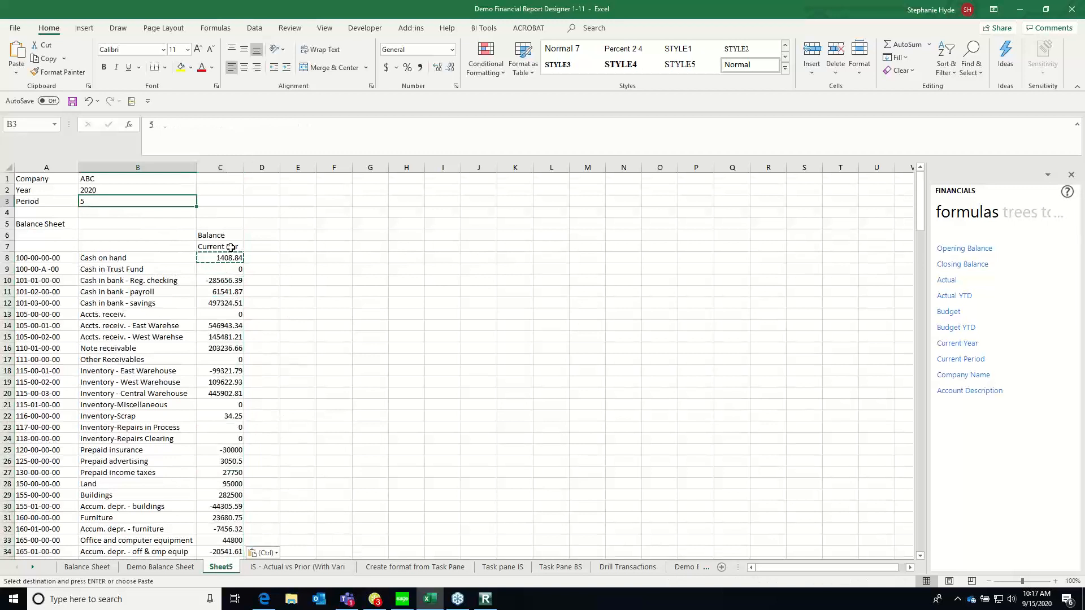
key(Up)
text(2019)
key(Return)
text(12)
key(Return)
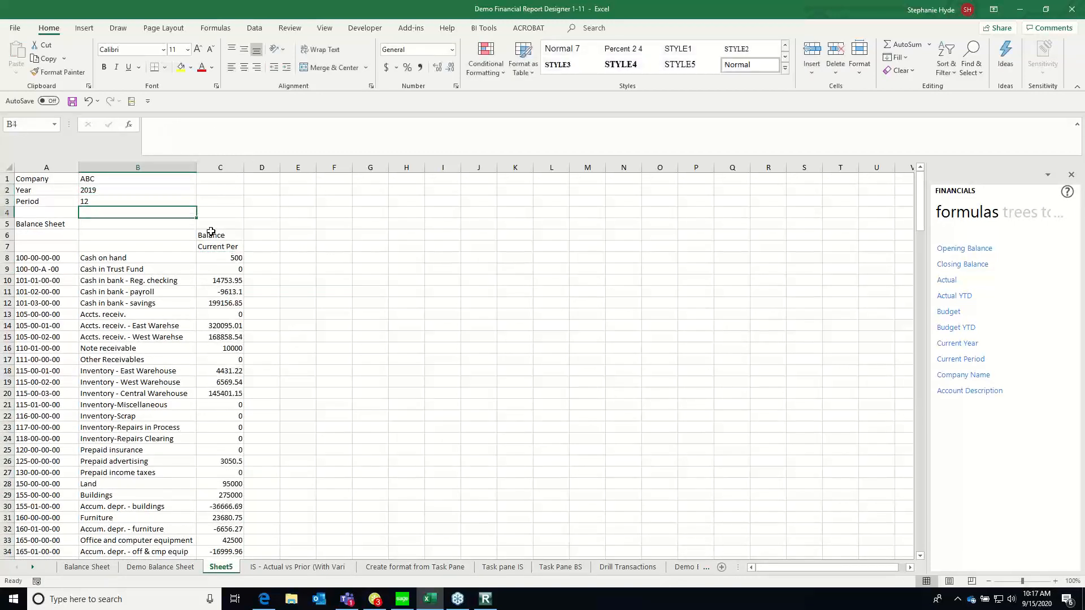
Examine the closing balances and their formulas in column C for the cash and receivable accounts
key(Up)
key(Up)
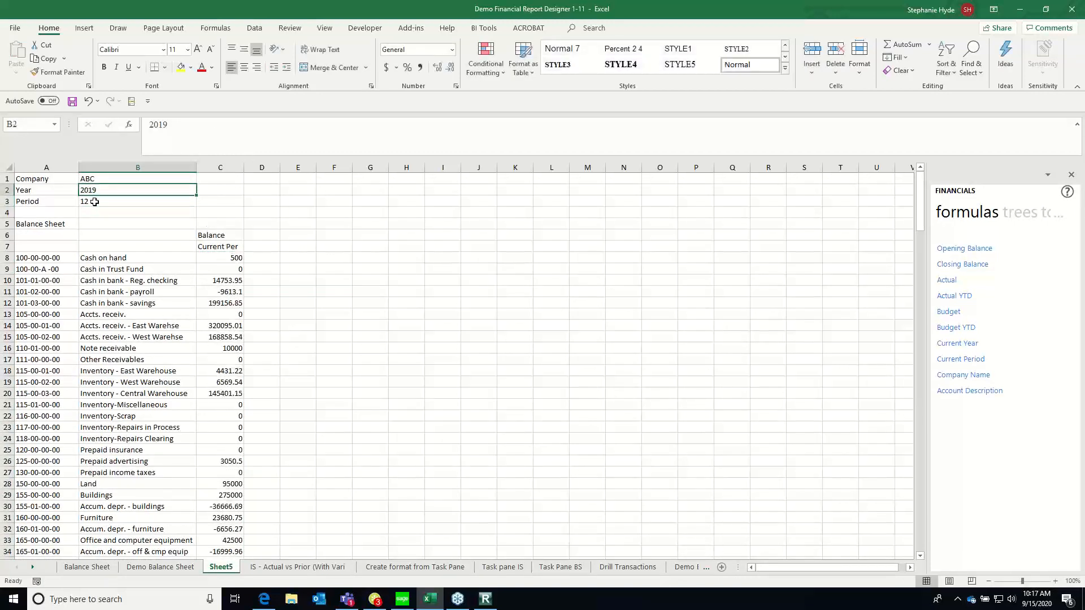
click(227, 265)
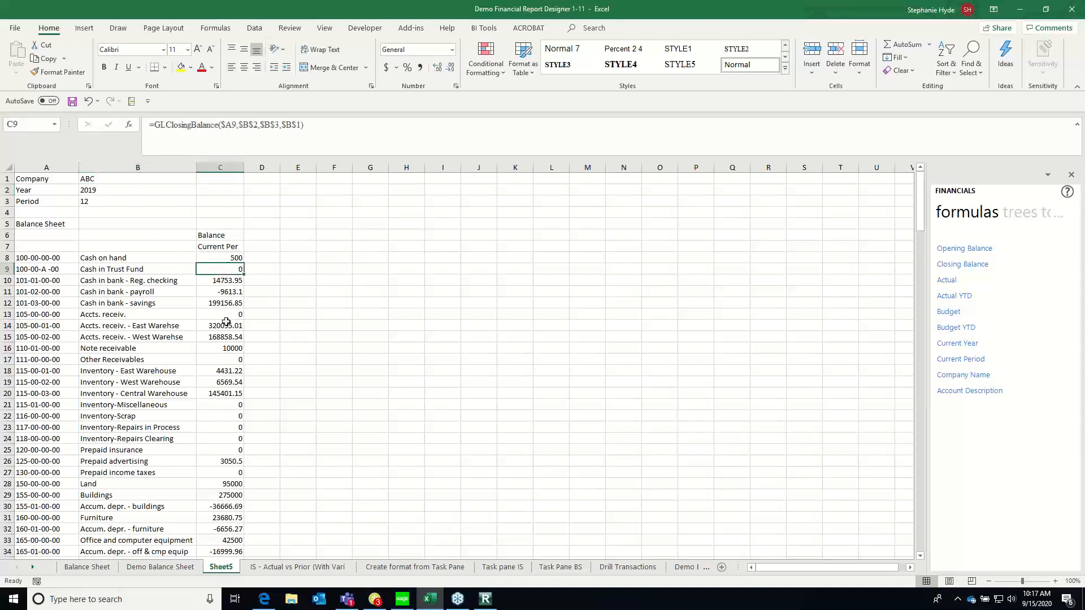
key(Down)
key(Down)
key(Down)
key(Down)
key(Left)
key(Left)
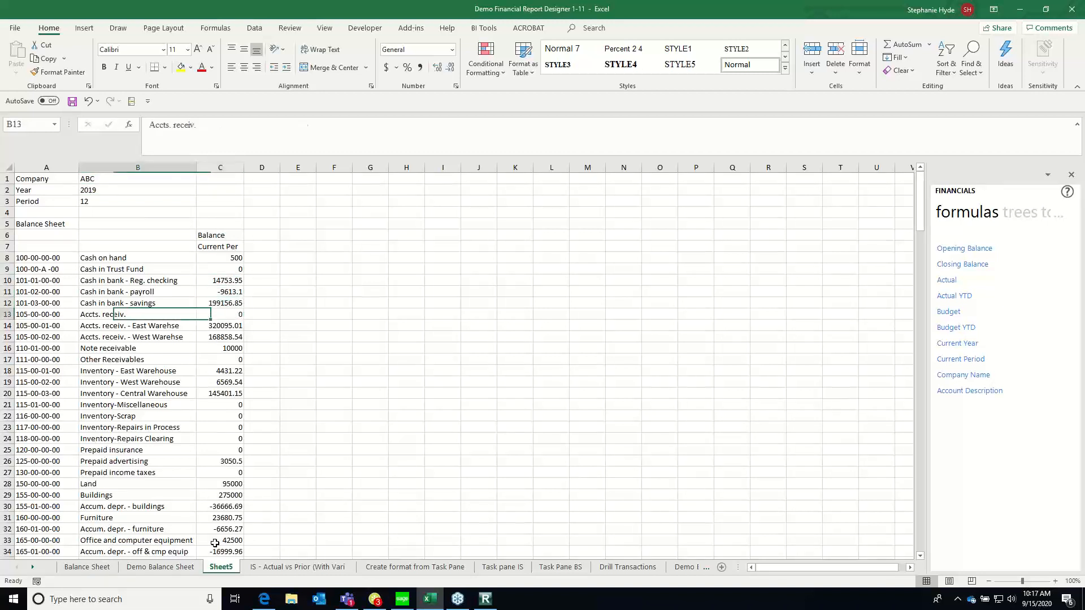
key(Right)
key(Right)
key(Right)
key(Up)
key(Left)
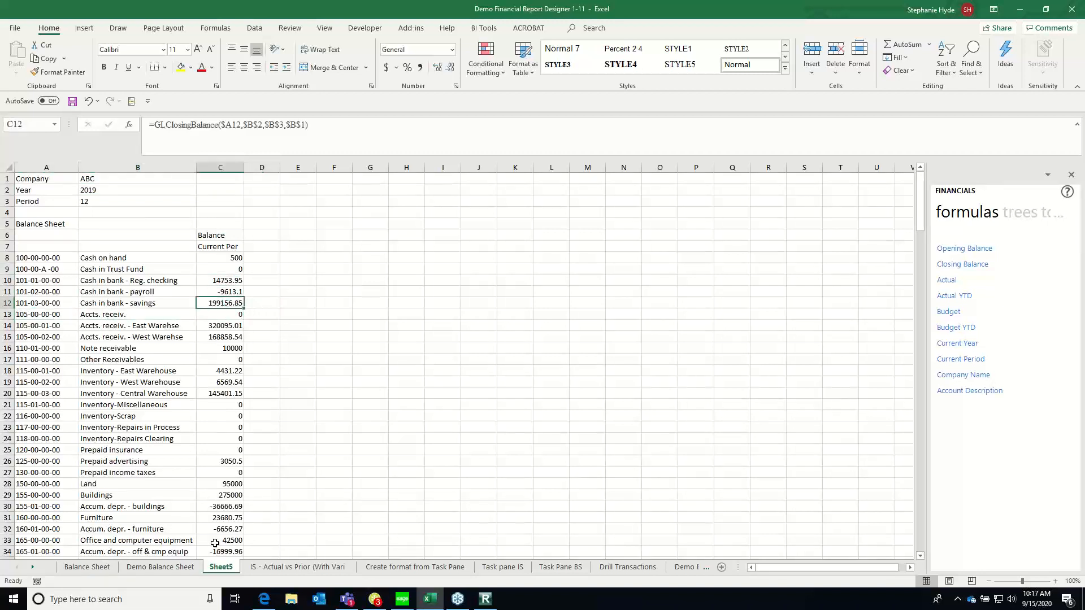
key(Up)
key(Up)
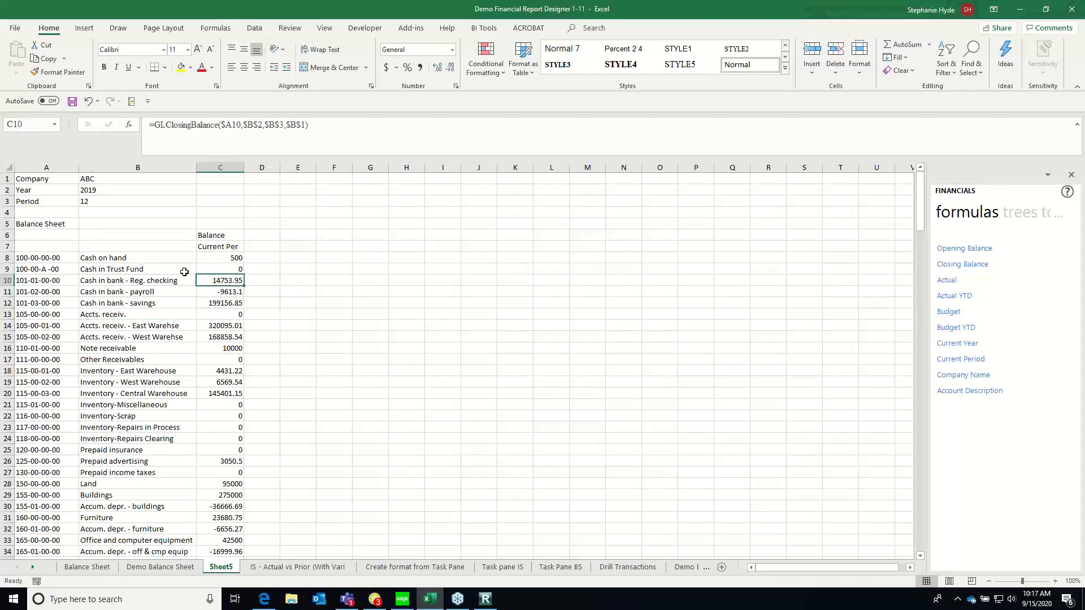
Center the column headings Balance and Current Per in C6:C7
click(92, 201)
drag(225, 235, 232, 247)
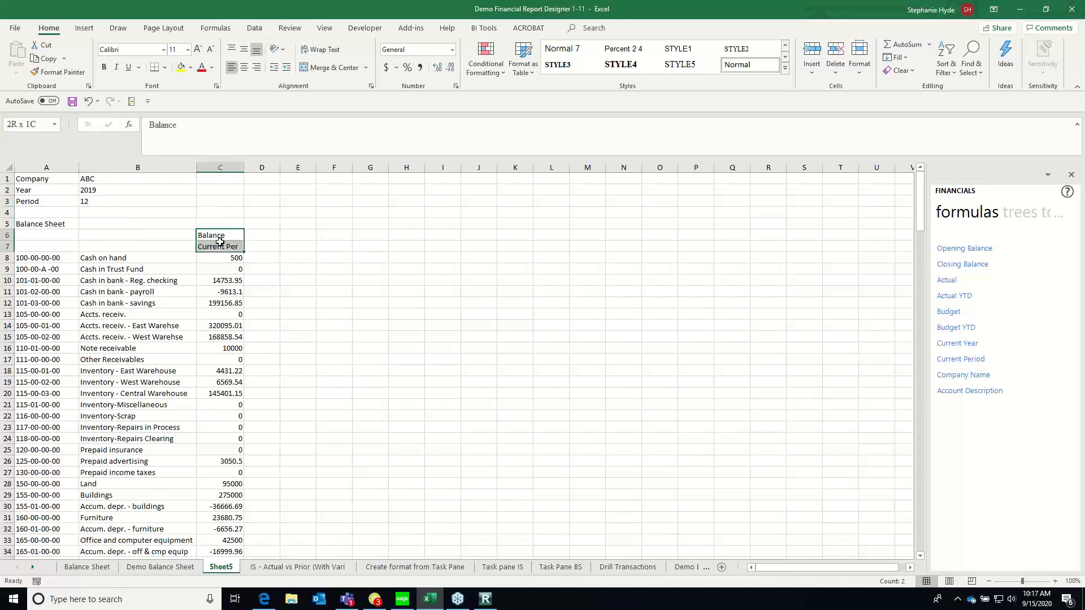
click(244, 67)
click(220, 306)
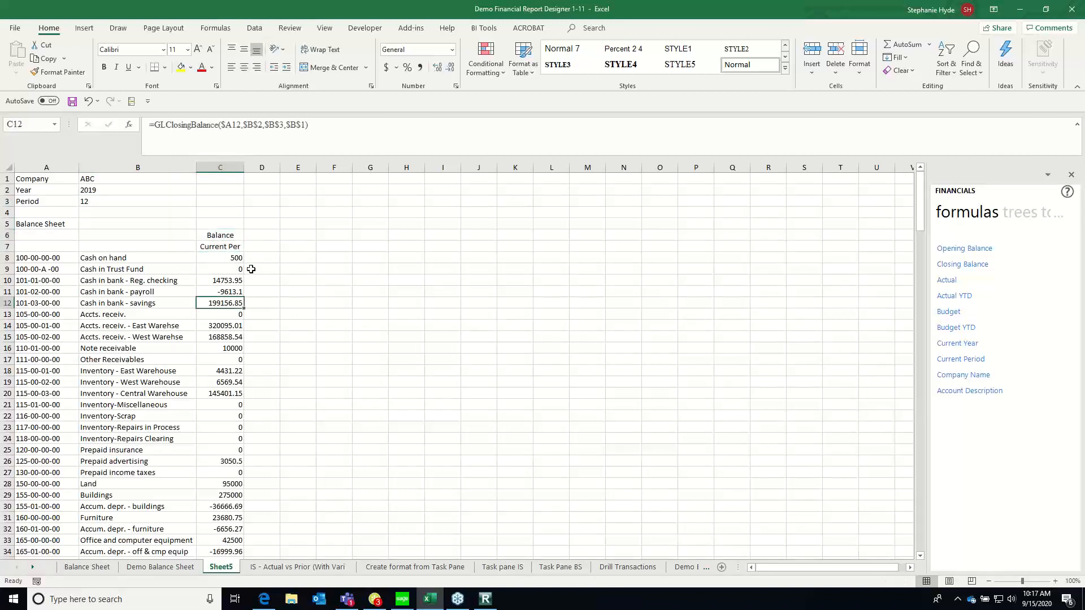
Insert two blank rows between Cash in bank - savings and Accts. receiv
key(Up)
key(Up)
key(Up)
key(Up)
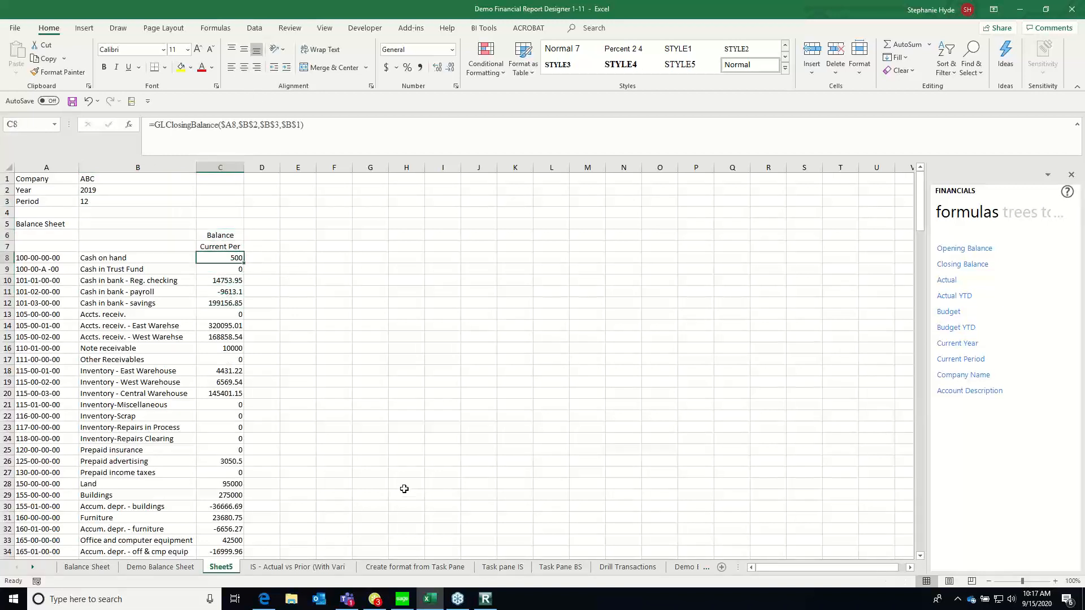
key(Left)
key(Left)
key(Down)
key(Down)
key(Down)
key(Down)
key(Down)
key(Down)
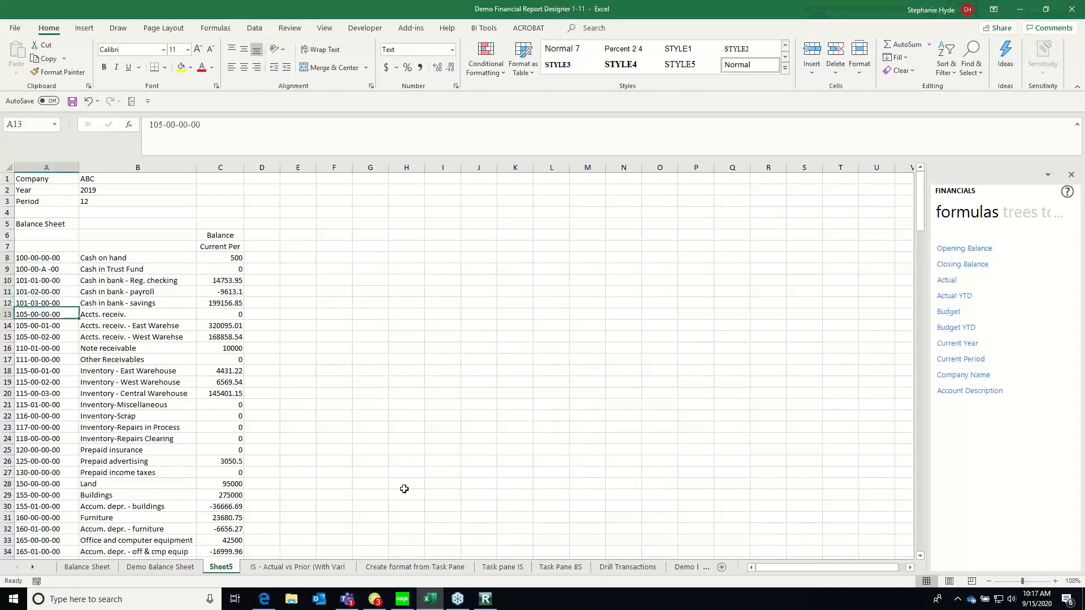
key(Up)
key(shift+space)
key(ctrl+shift+plus)
key(ctrl+shift+plus)
Enter the label Cash in B13, below the cash accounts, and right-align it
key(Right)
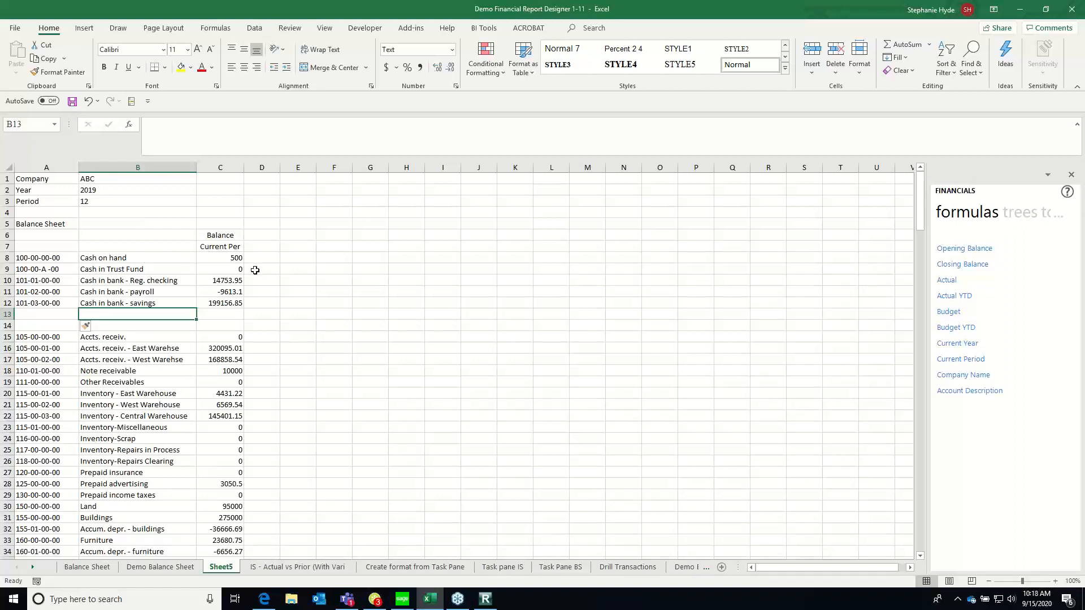
text(Cash)
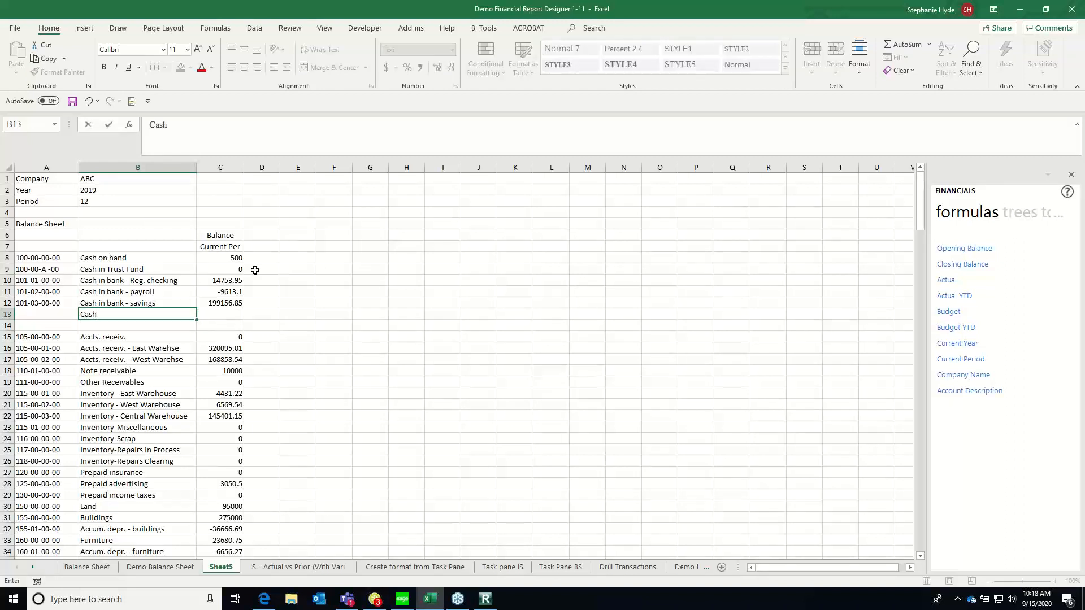
key(Return)
click(92, 318)
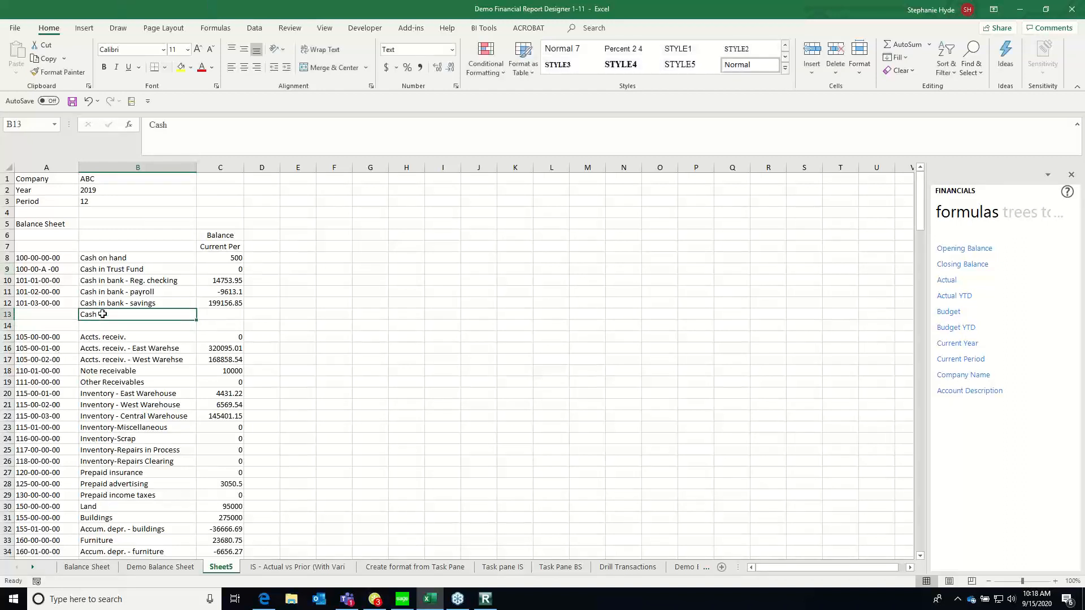
click(253, 68)
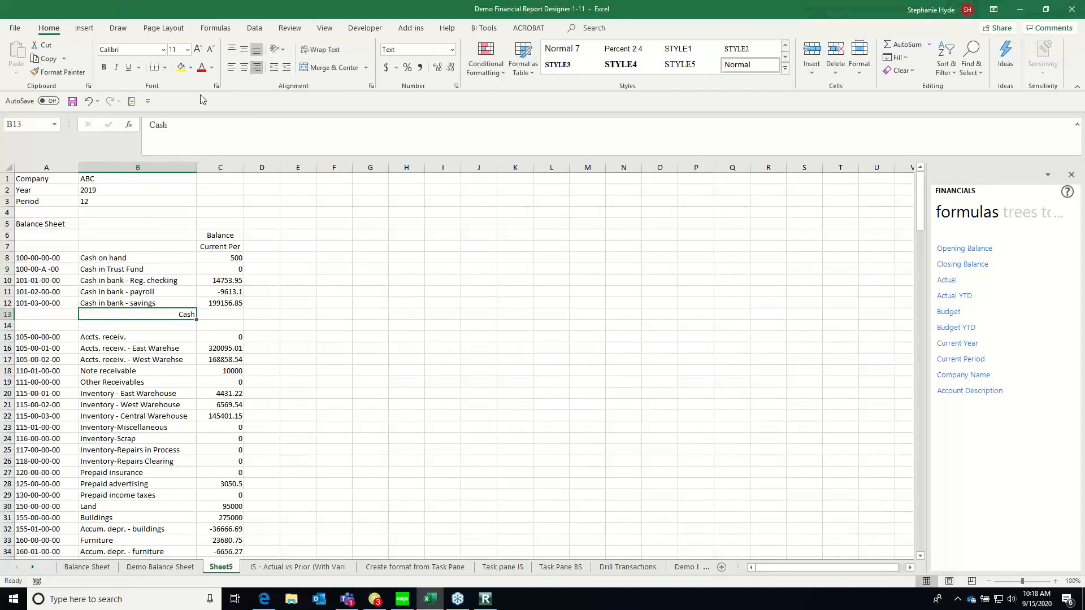
Make the whole of row 13 bold and change the label in B13 to Total Cash
click(7, 314)
click(103, 66)
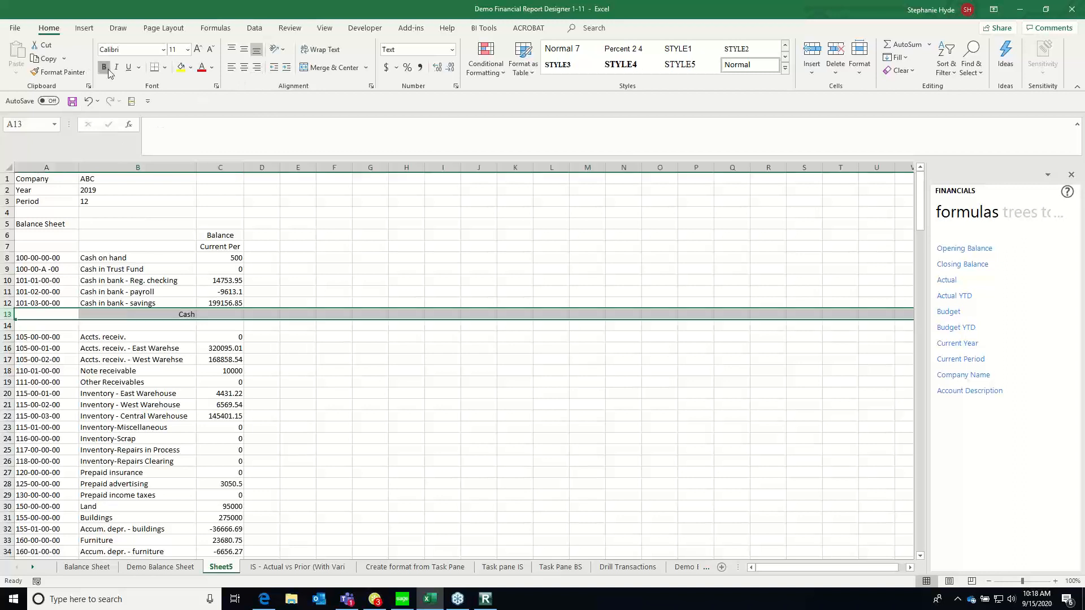
click(184, 313)
double_click(187, 314)
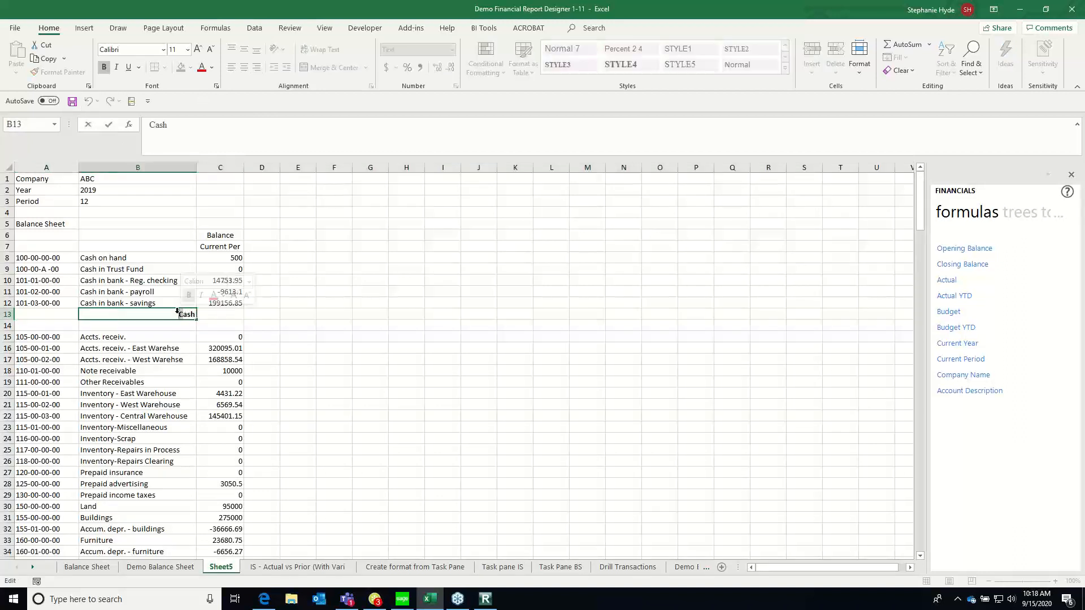
text(Total)
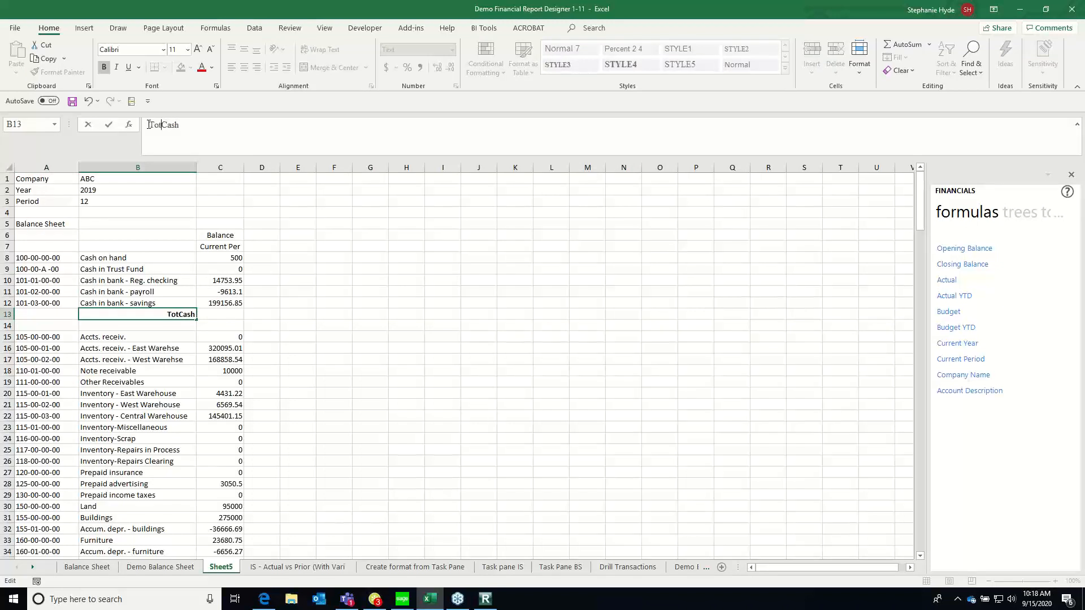
Total the cash account balances in C13 with an AutoSum of C8:C12
key(Tab)
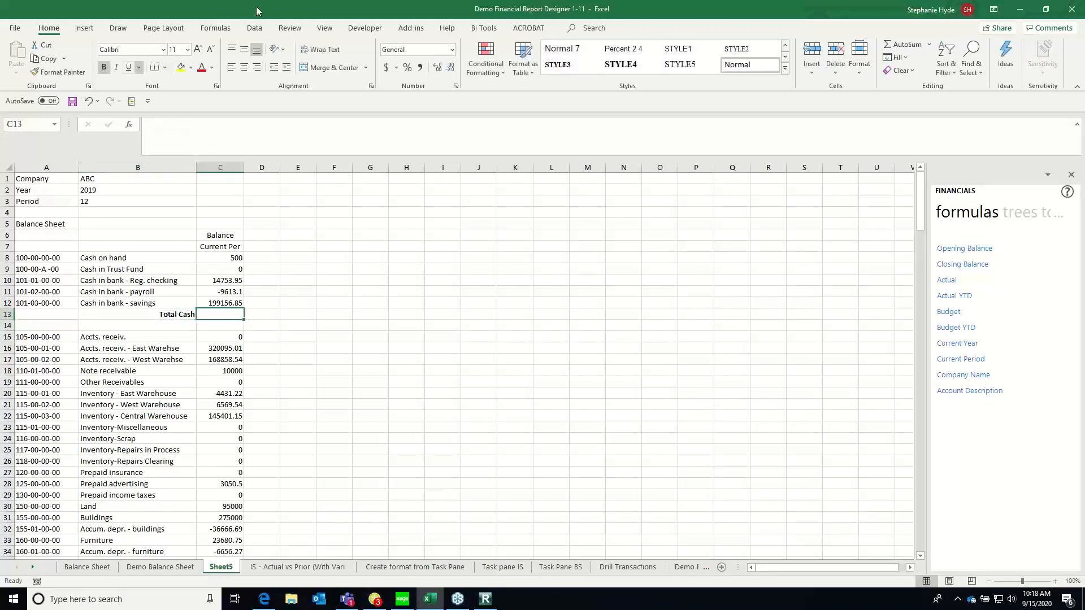
click(904, 45)
click(921, 46)
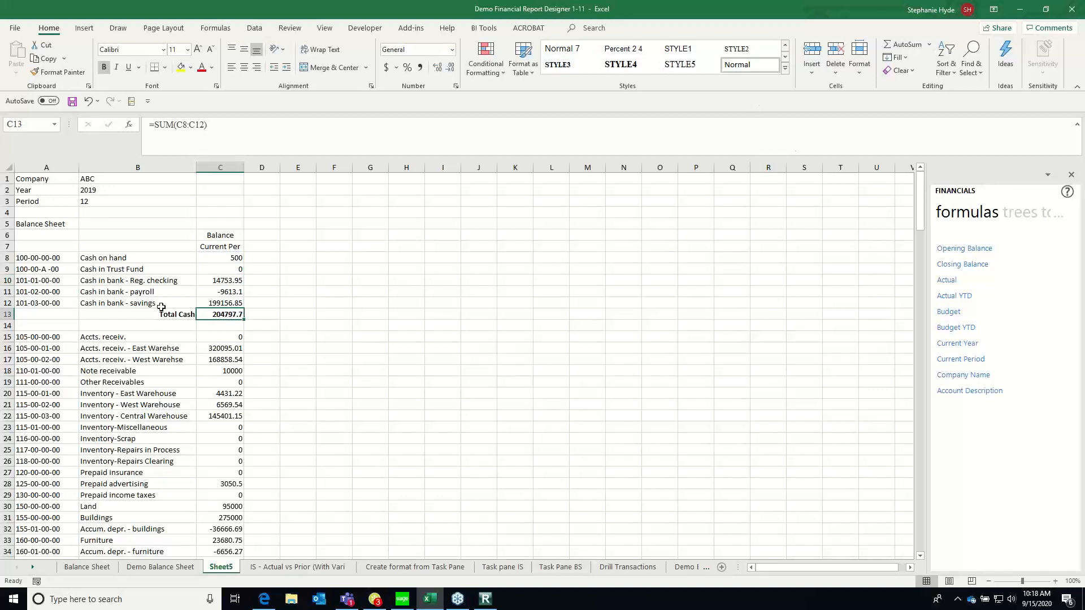
Format the Cash on hand balance in C8 as Accounting with a dollar sign and no decimals
click(228, 260)
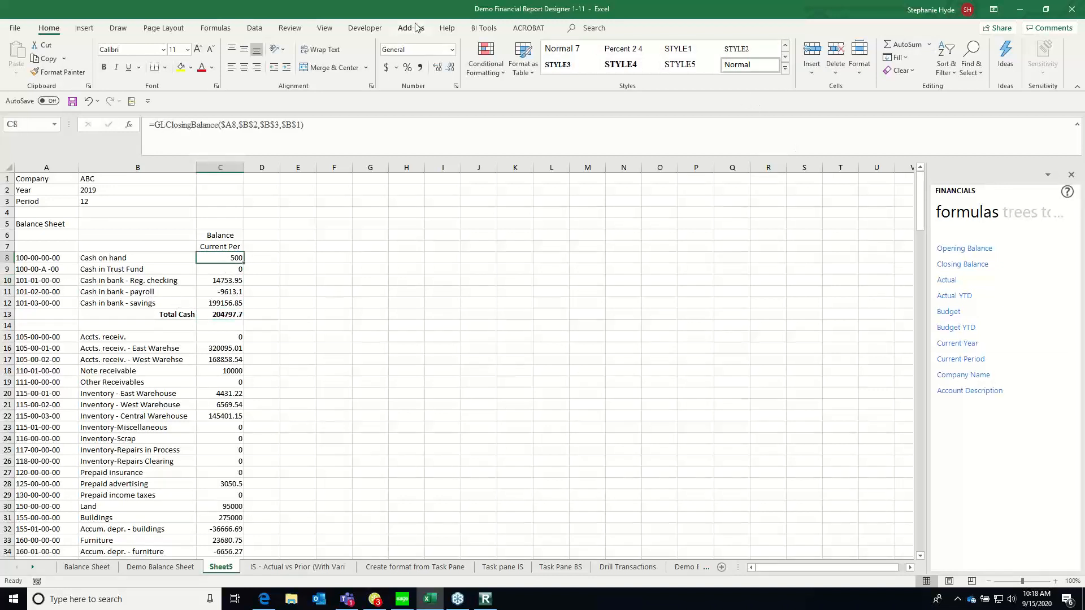
click(386, 68)
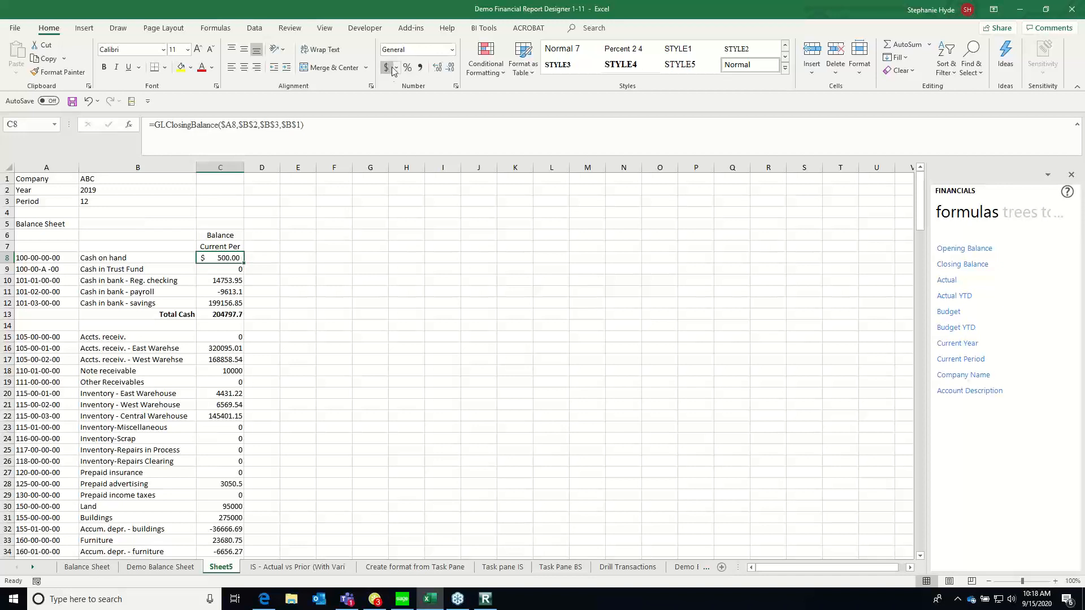
click(451, 69)
click(451, 68)
Format the Total Cash amount in C13 with comma separators and no decimals
click(222, 315)
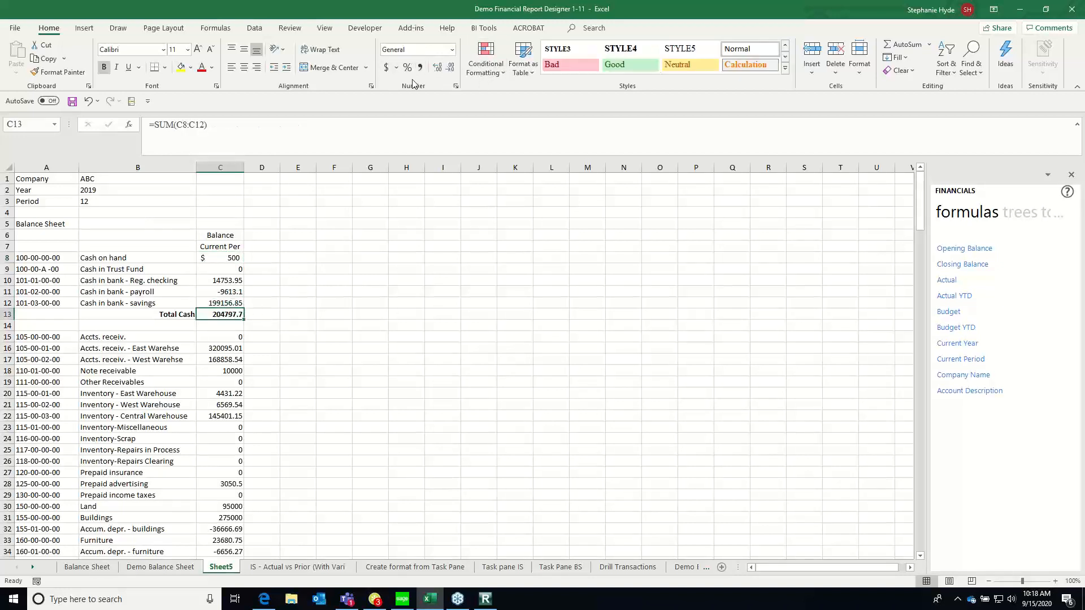
click(420, 67)
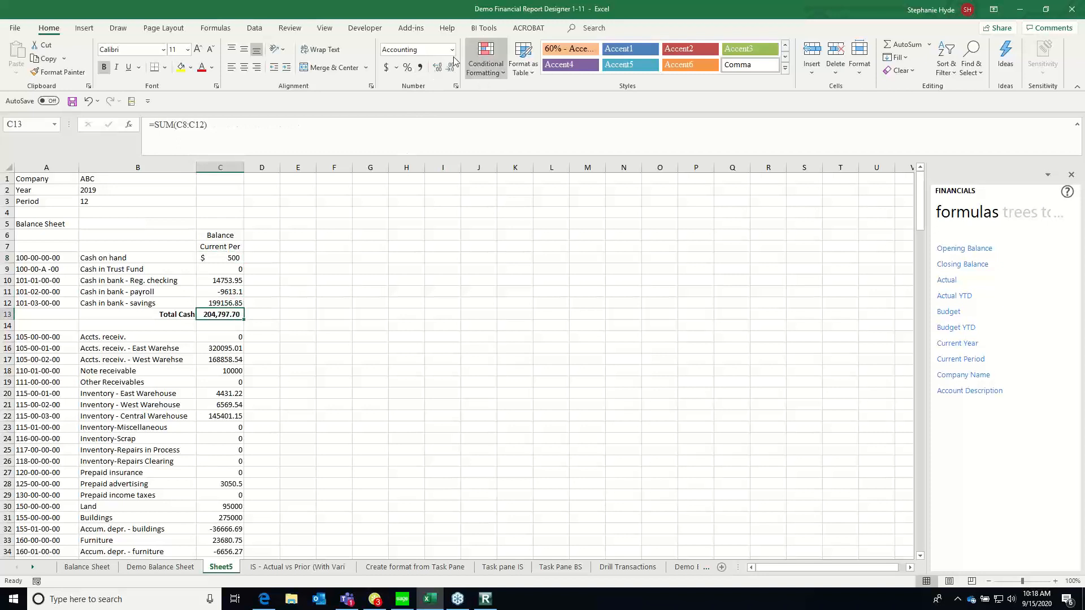
click(451, 68)
click(450, 68)
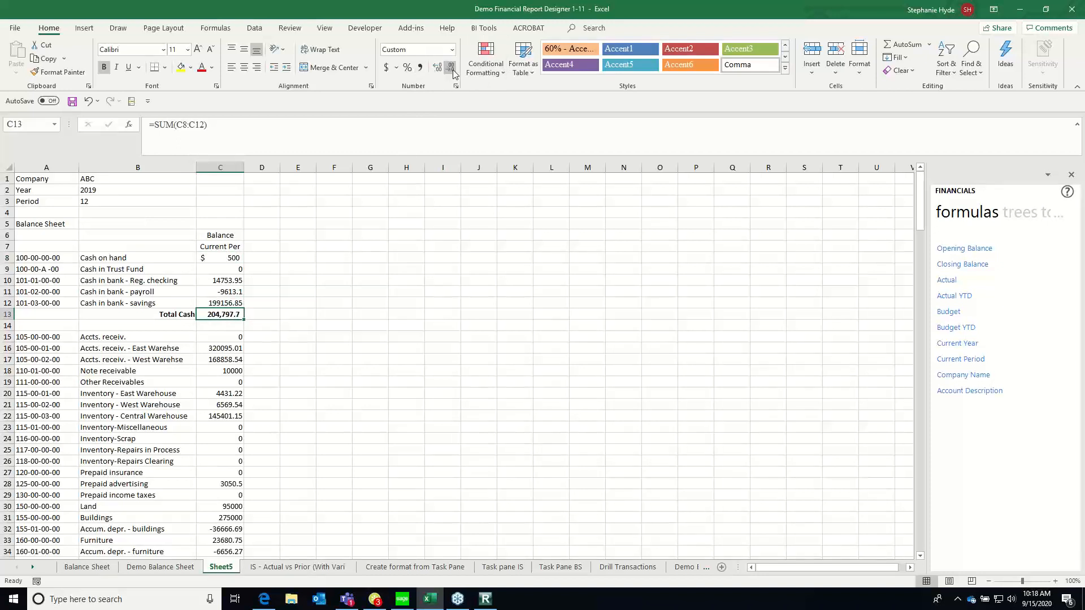
click(222, 338)
key(Up)
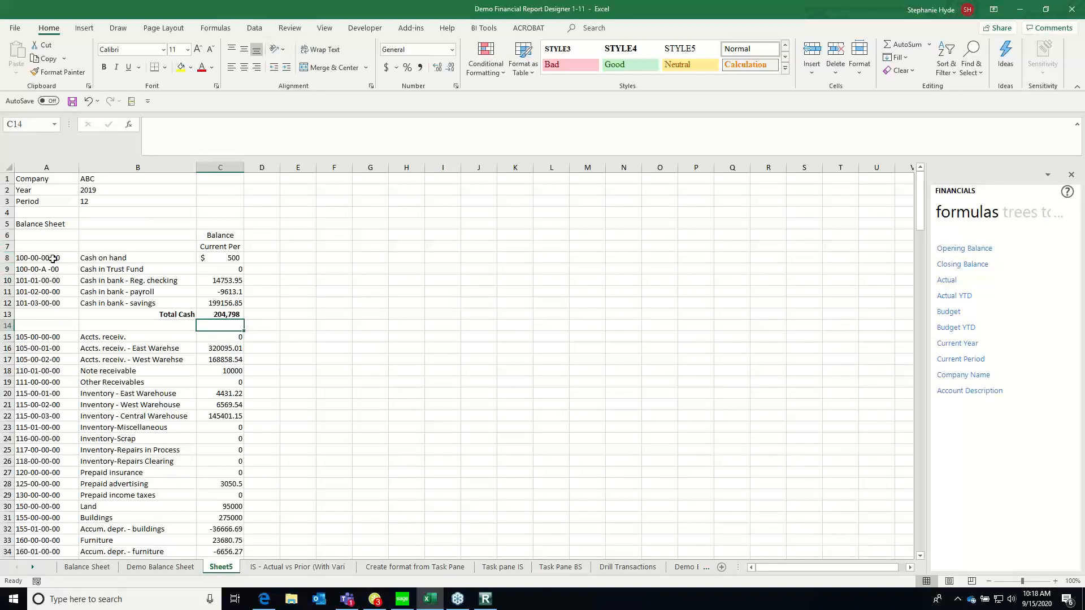
Group the cash account rows 8 to 12 above Total Cash into an outline
click(7, 257)
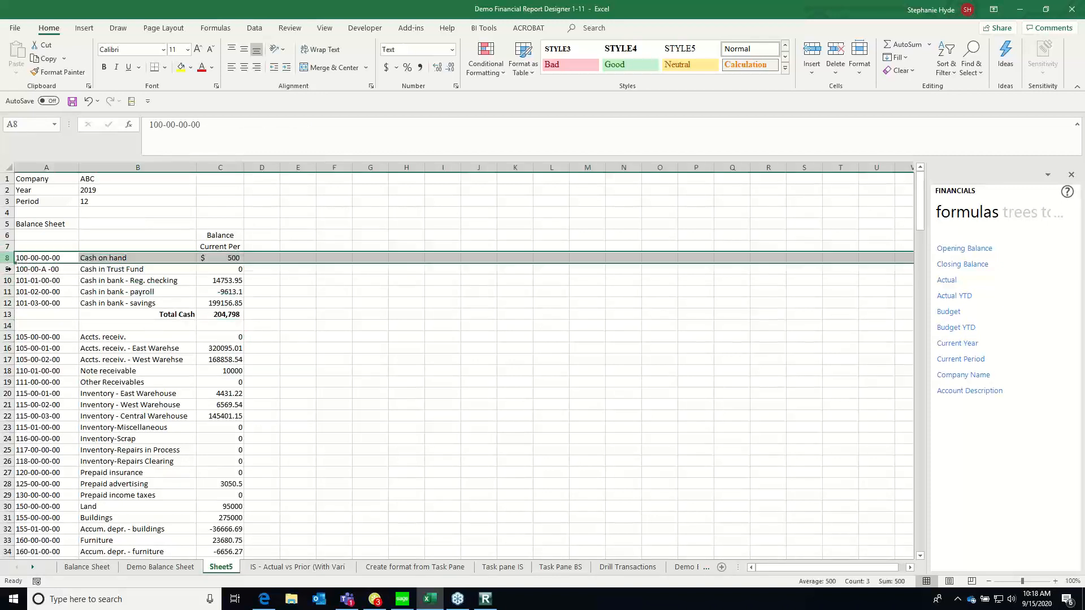
shift+click(2, 303)
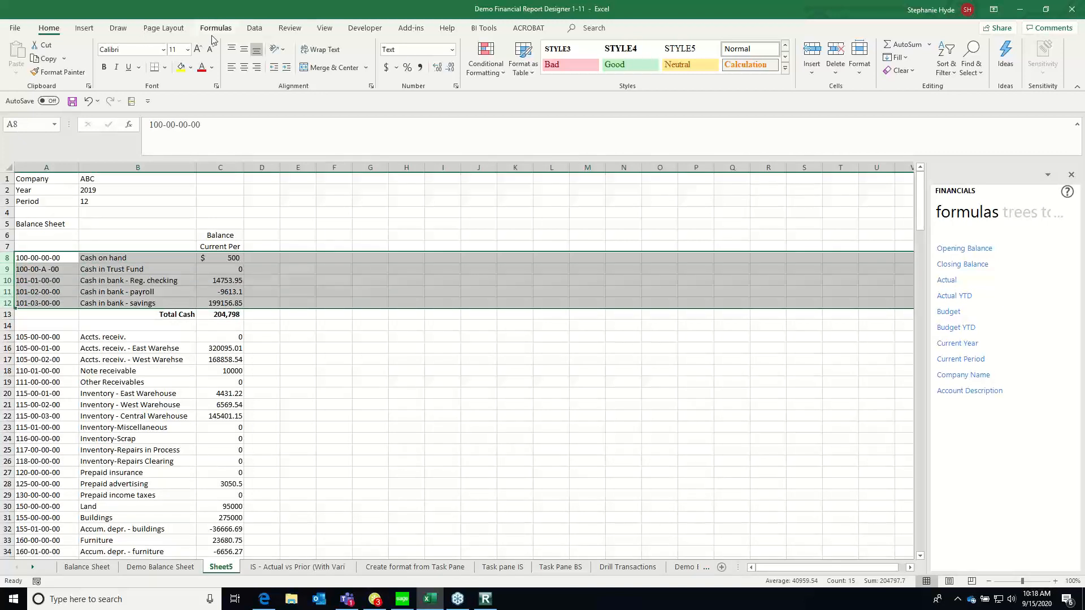
click(254, 28)
click(873, 52)
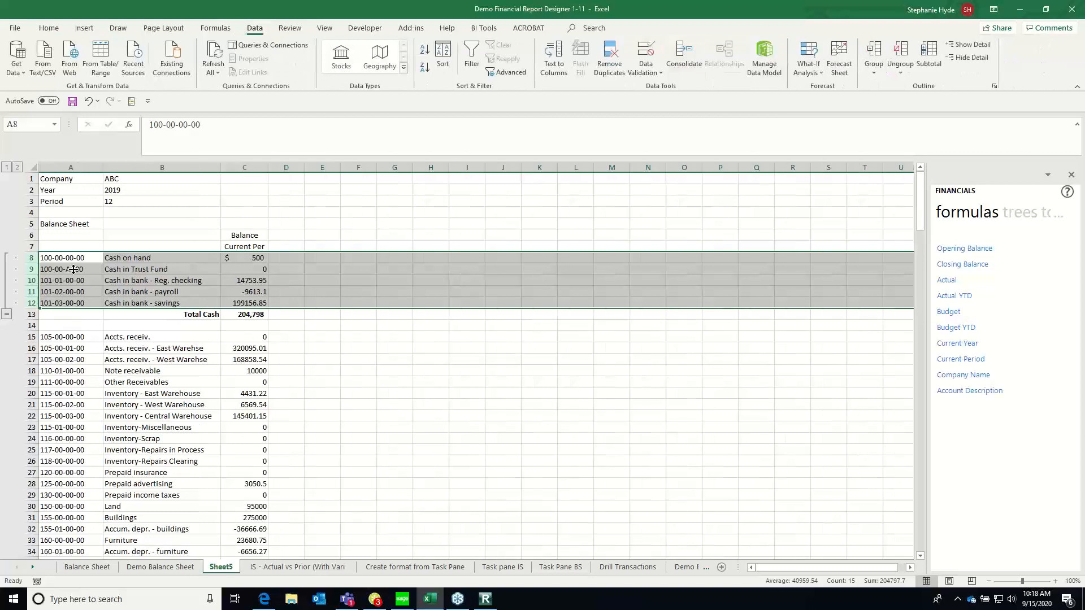
Collapse the grouped cash rows, expand them to check the detail, and collapse them again under Total Cash
click(7, 316)
click(179, 258)
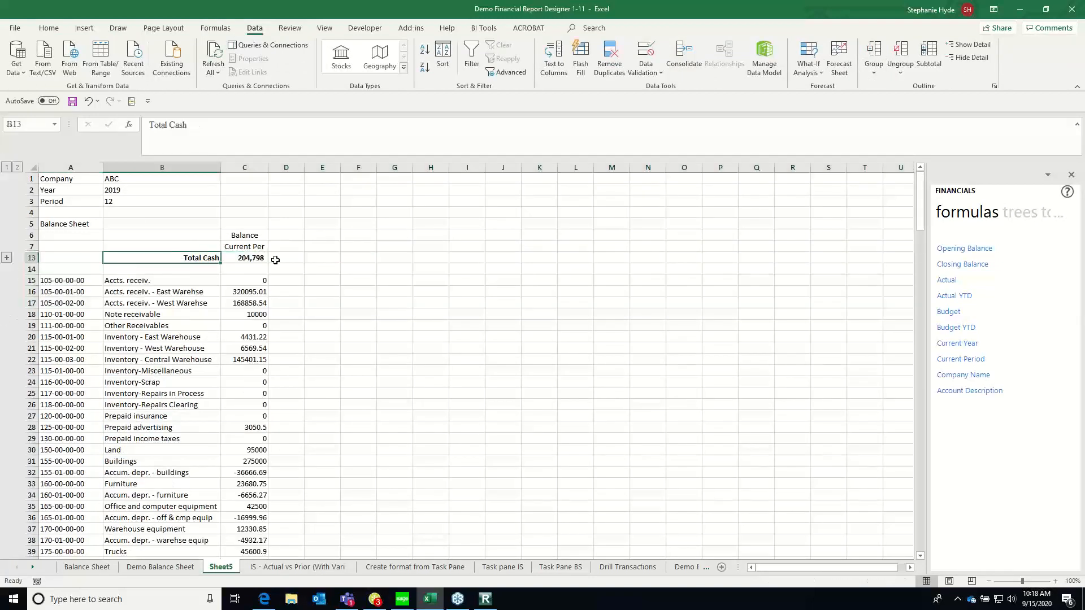
click(7, 259)
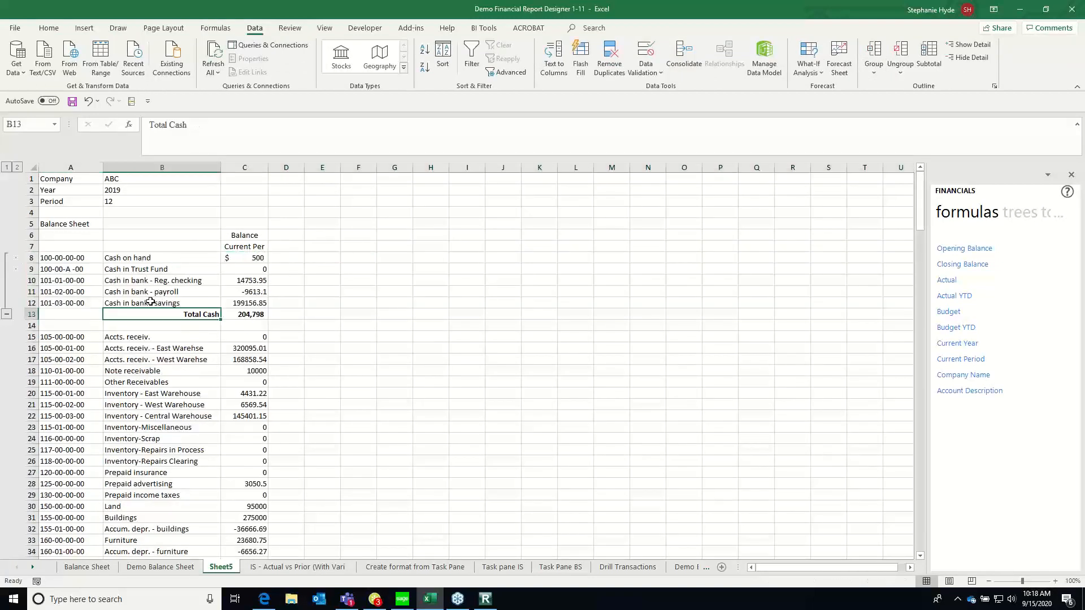
click(7, 316)
Insert two blank rows between Other Receivables and Inventory - East Warehouse
click(77, 279)
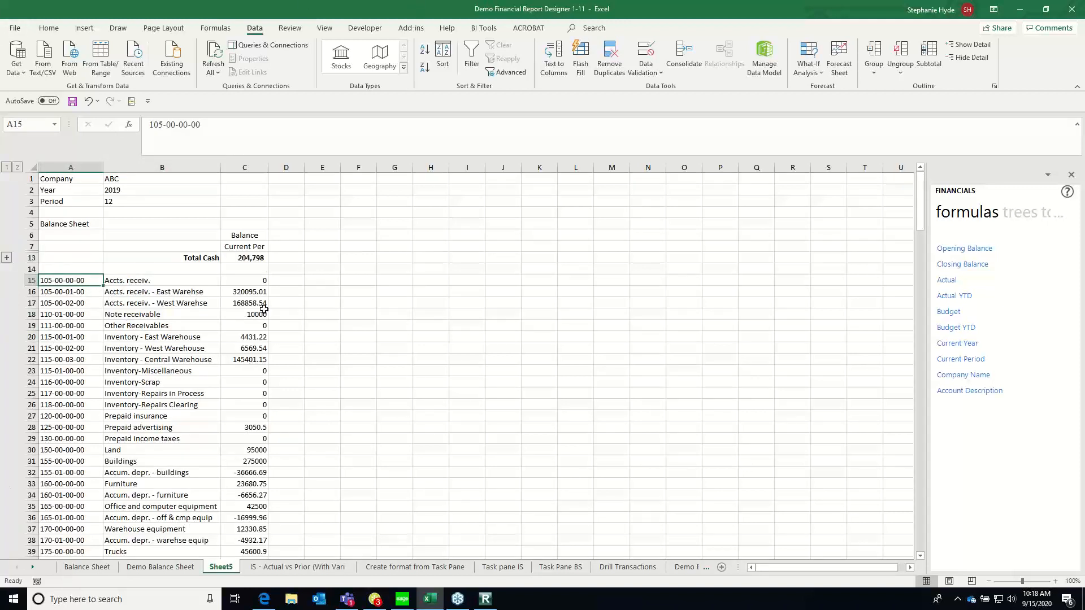
key(Down)
key(Down)
key(Down)
key(Down)
key(Down)
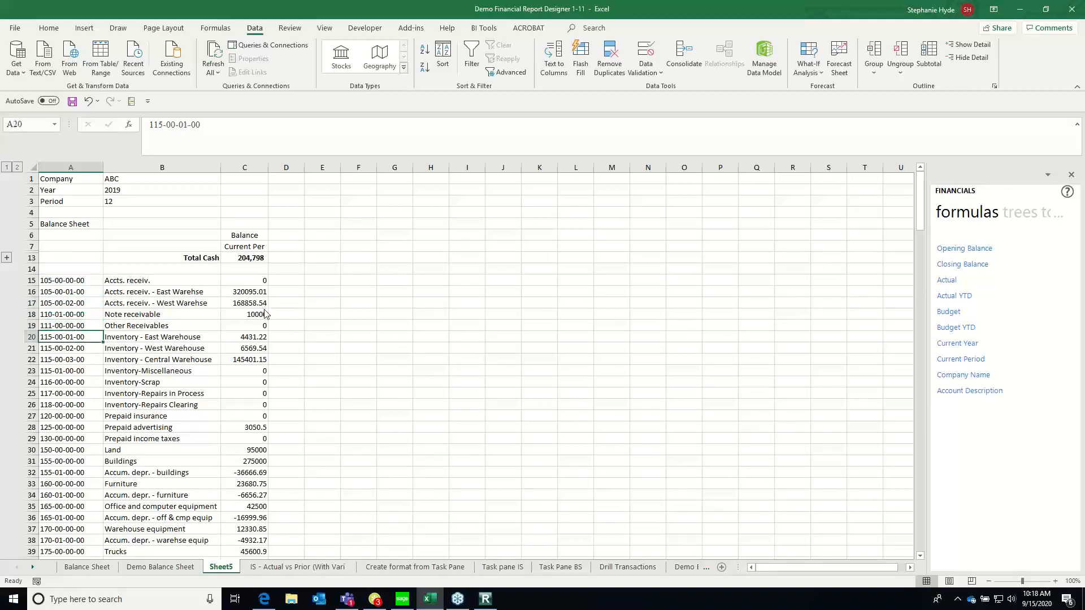
key(alt+i)
key(r)
key(F4)
key(Right)
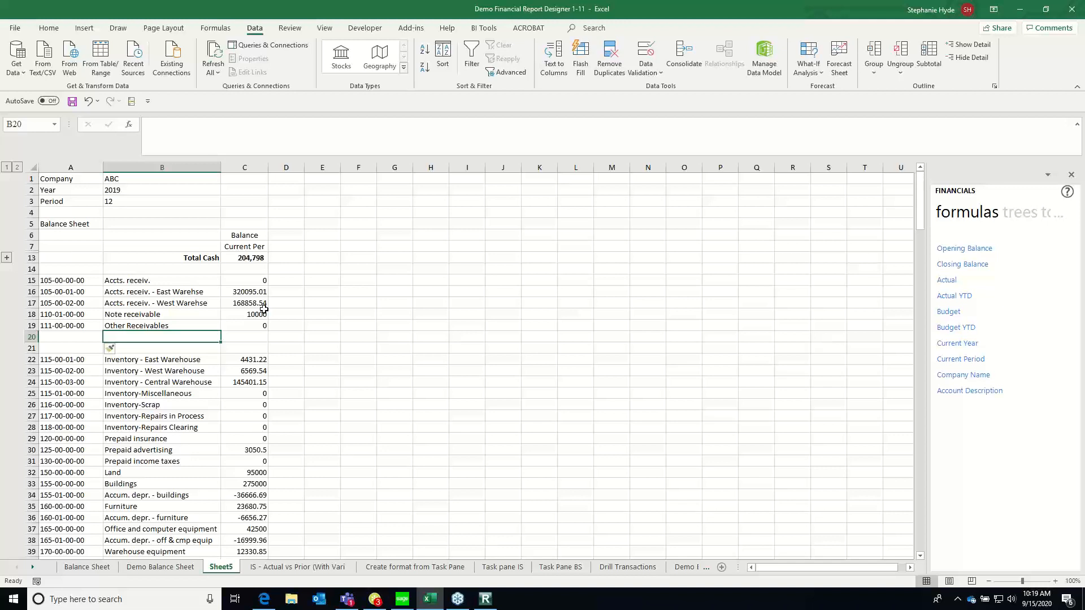
key(Up)
key(Up)
key(Up)
key(Up)
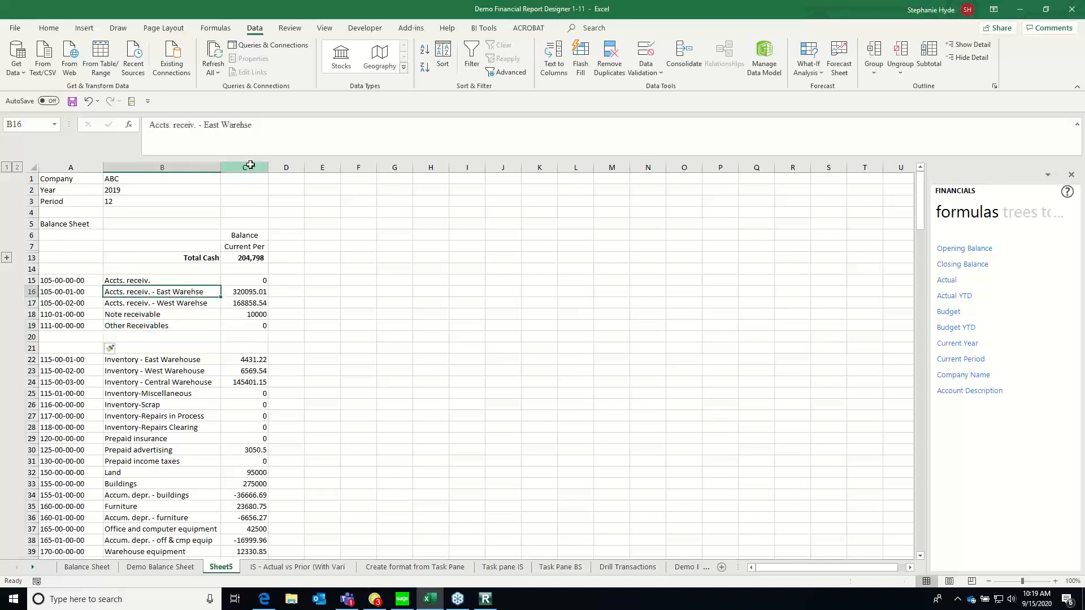
Format the whole of column C as Number with 0 decimal places and the 1000 separator
right_click(250, 164)
click(277, 307)
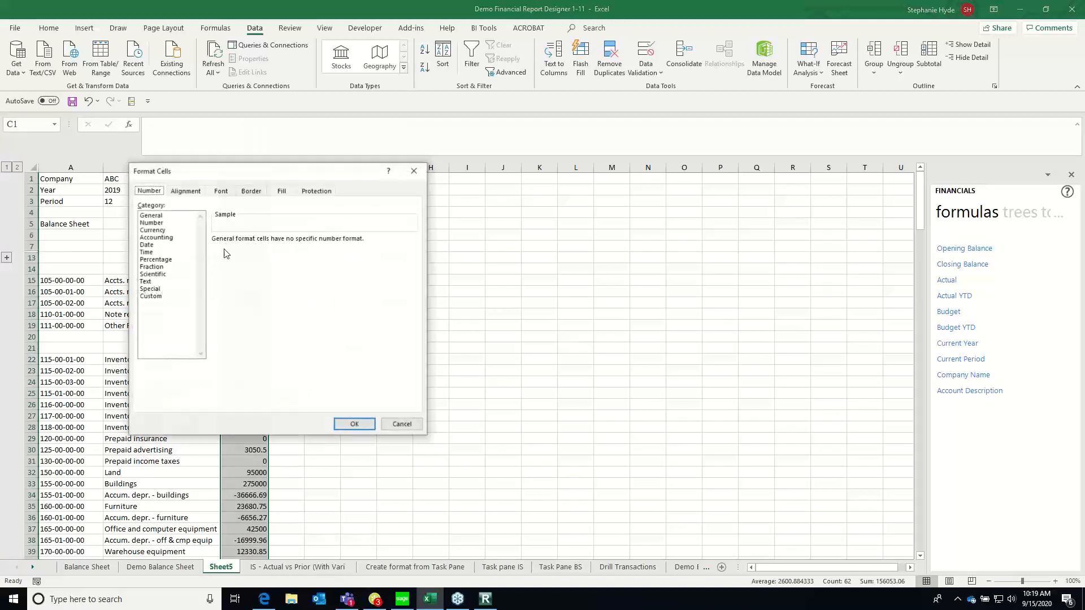
click(152, 223)
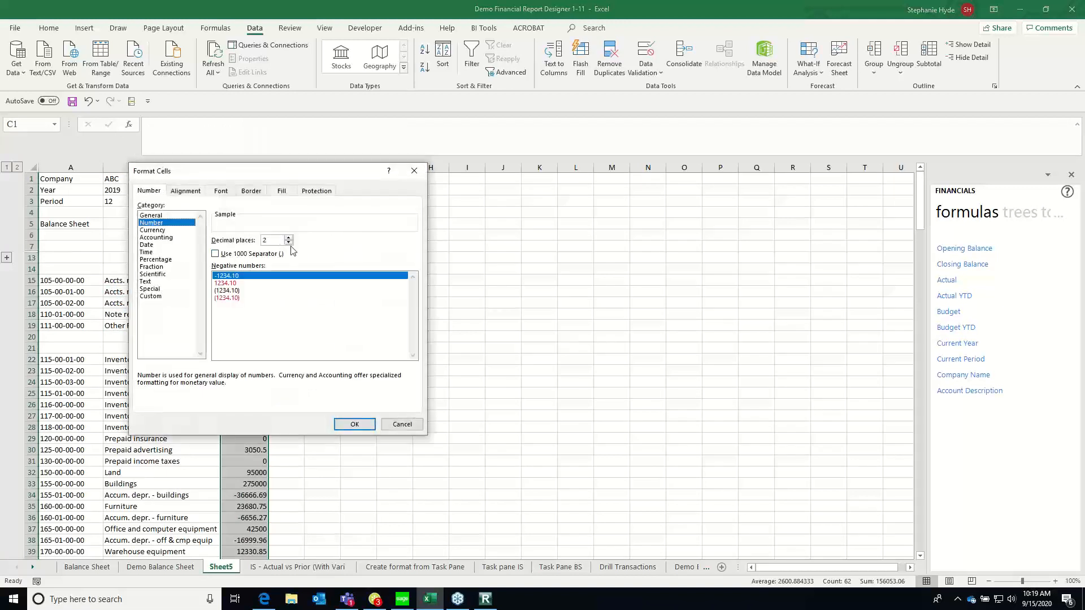
click(288, 243)
click(288, 243)
click(248, 255)
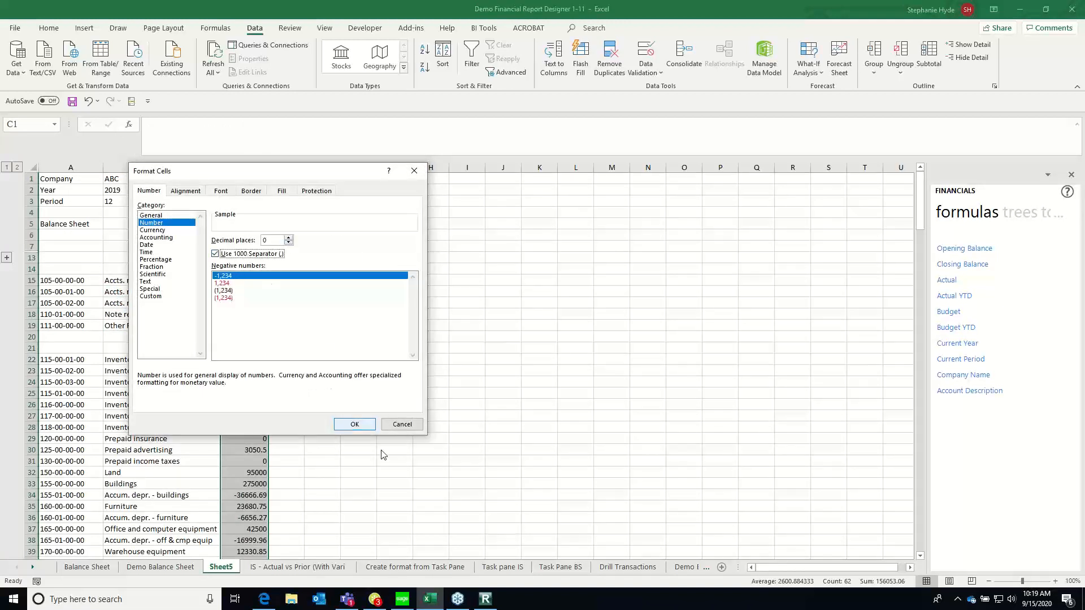
click(354, 426)
click(249, 381)
click(254, 360)
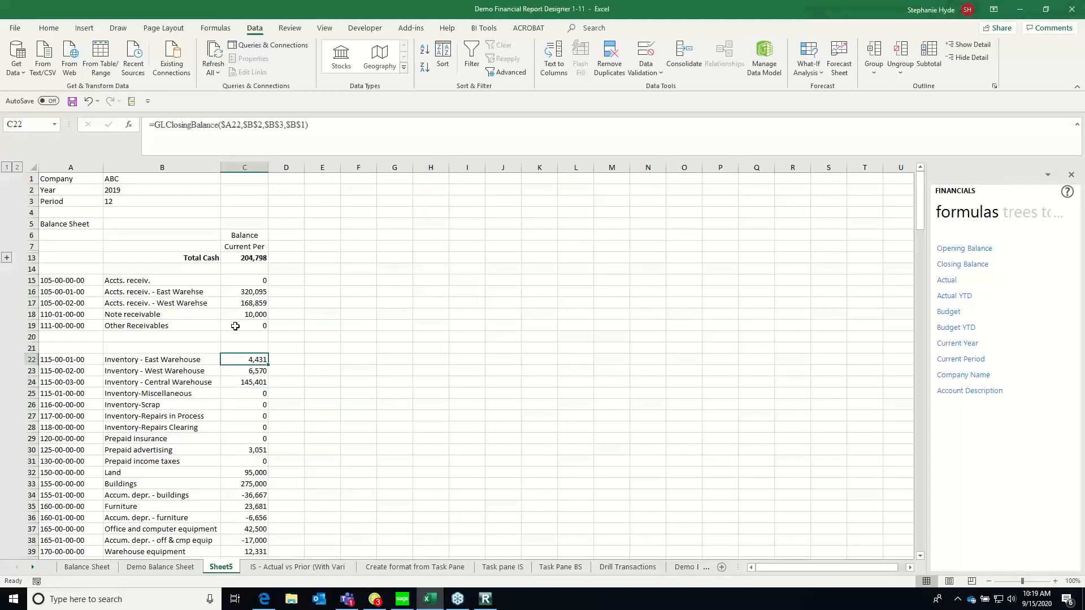
Enter the label Total Receivables in B20 below Other Receivables, right-align it and make it bold
click(235, 326)
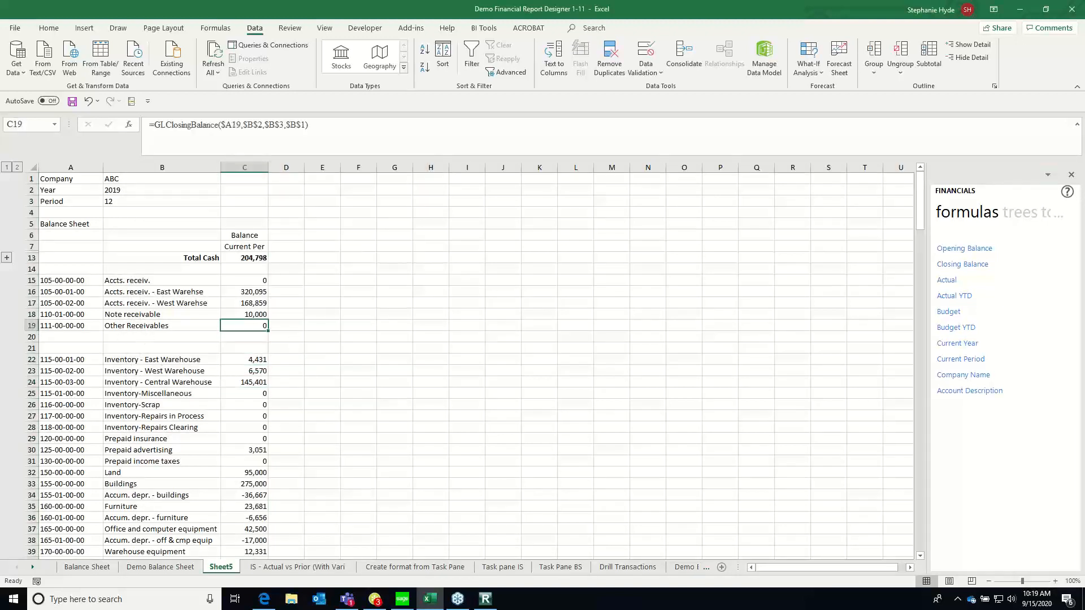
click(201, 337)
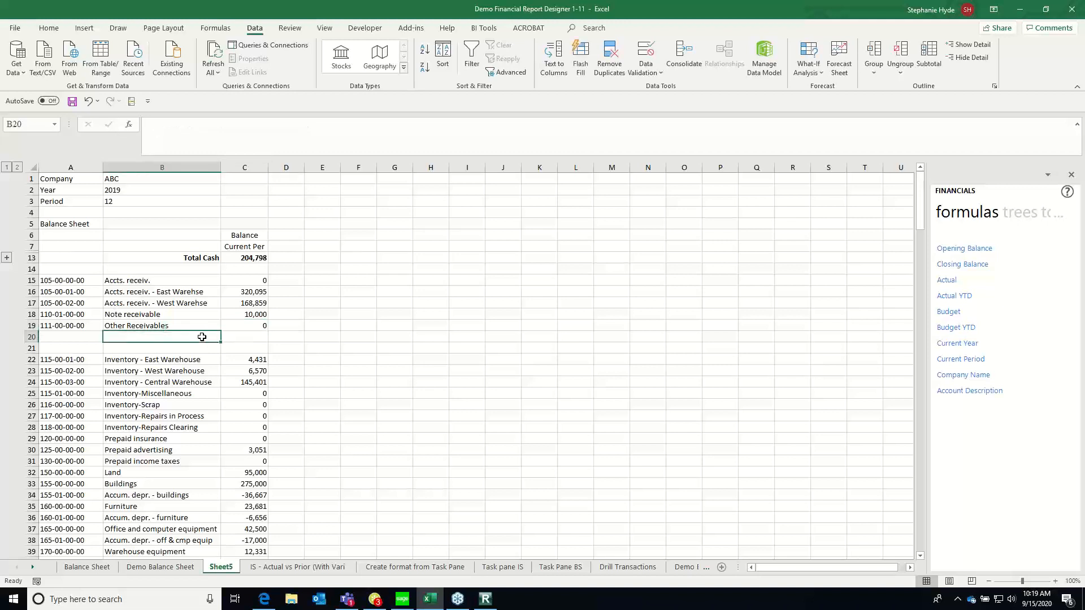
text(Total Receivables)
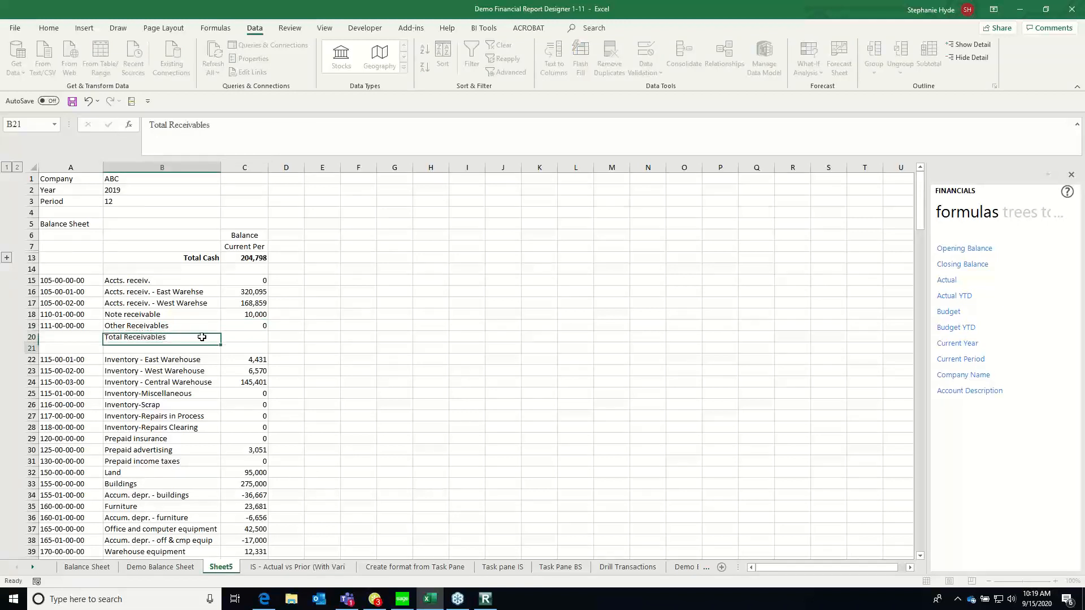
key(Return)
click(198, 337)
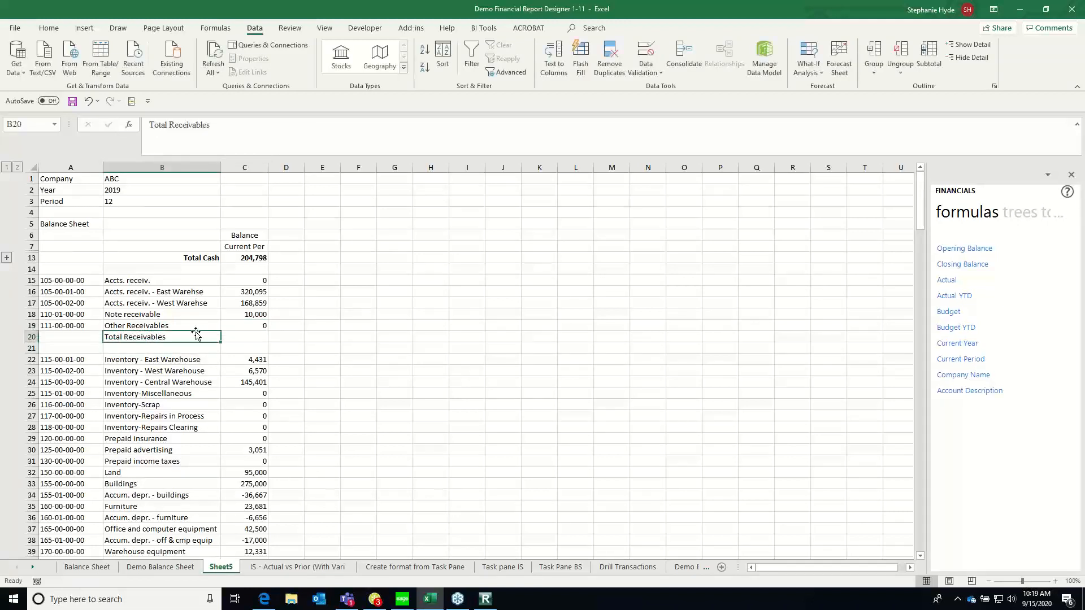
click(49, 27)
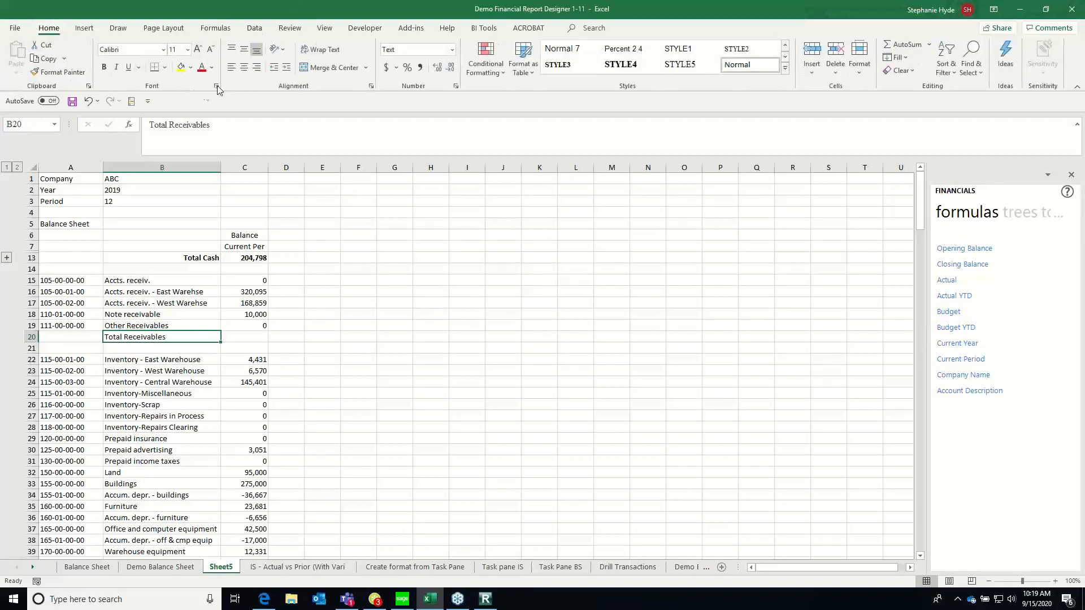
click(257, 71)
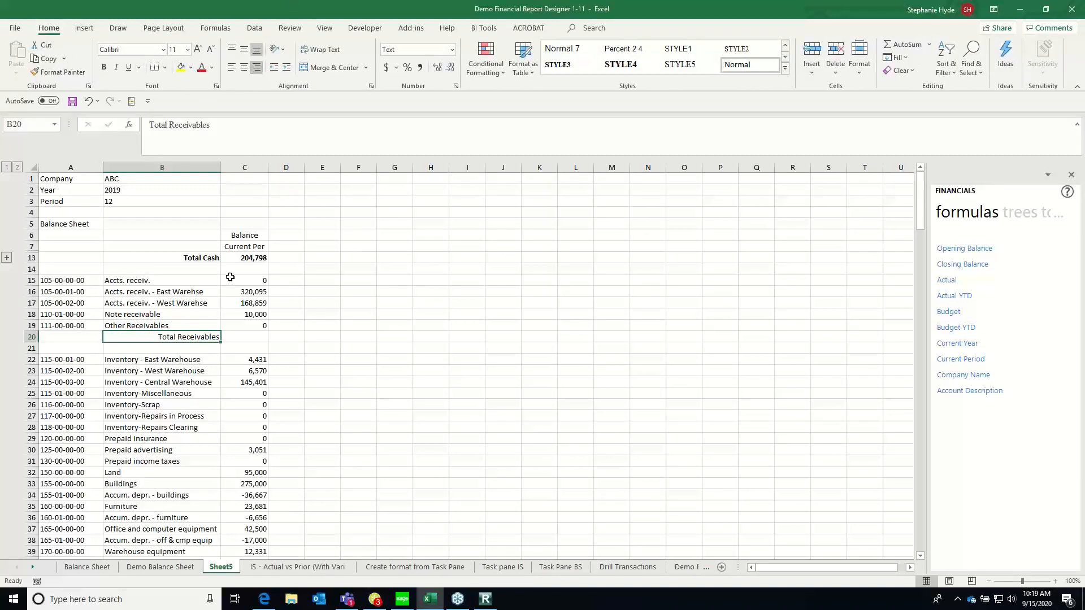
click(104, 67)
Total the receivable balances in C20 with an AutoSum of C15:C19
click(238, 334)
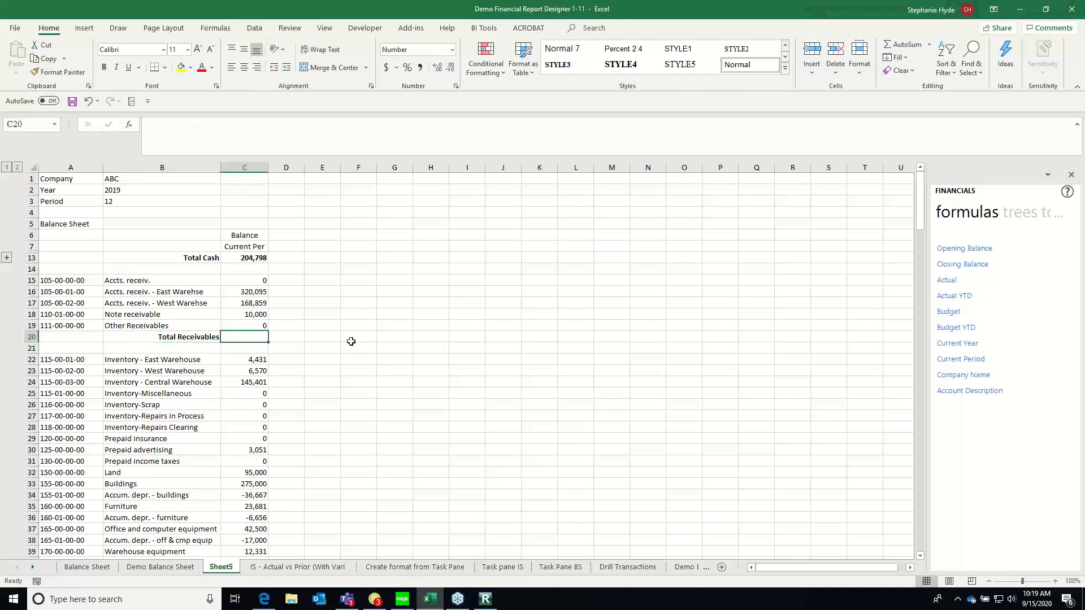
click(917, 45)
key(Return)
key(Up)
key(Left)
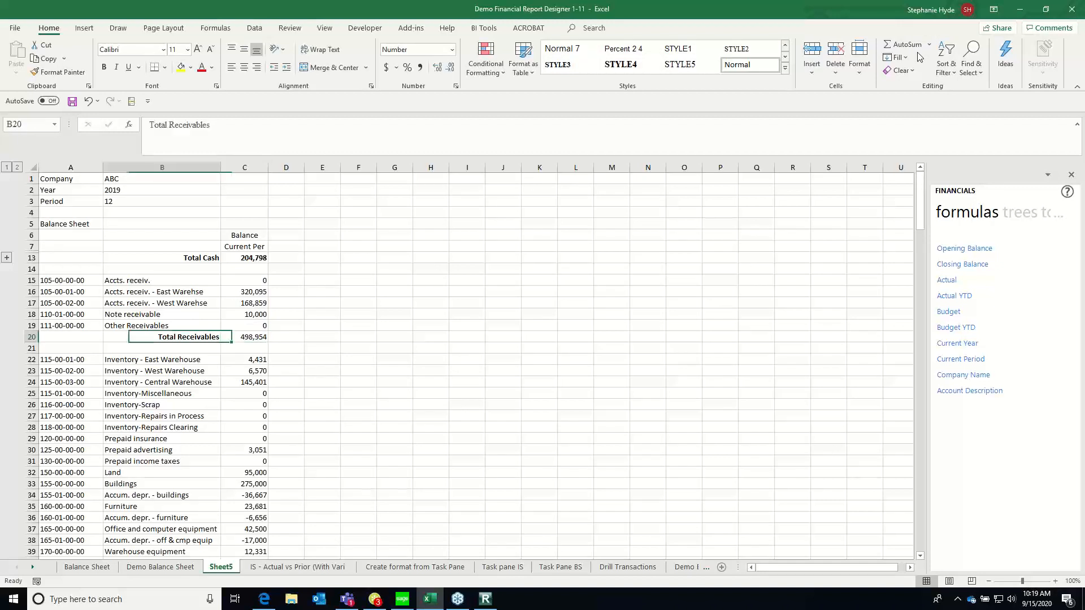
Group the receivable account rows 15 to 19 and collapse them under Total Receivables
drag(29, 280, 26, 326)
click(33, 288)
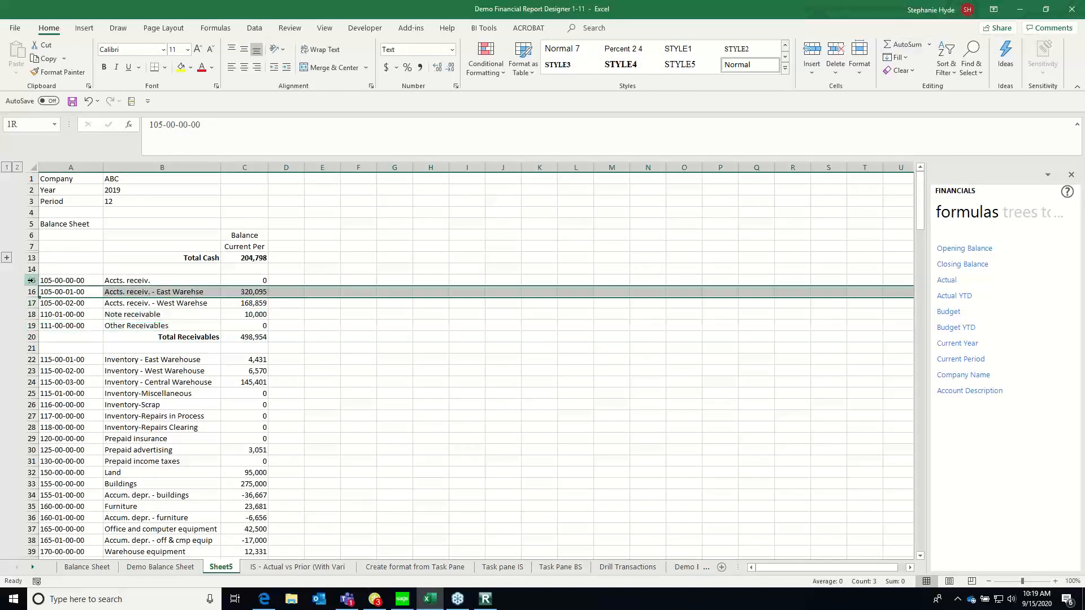
click(32, 281)
shift+click(32, 326)
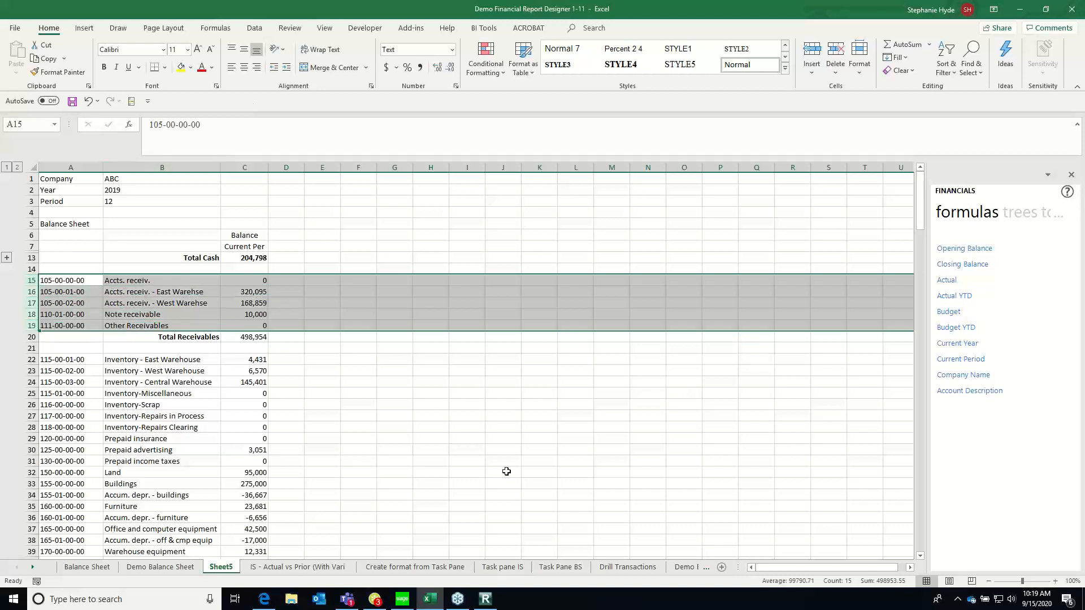
click(255, 29)
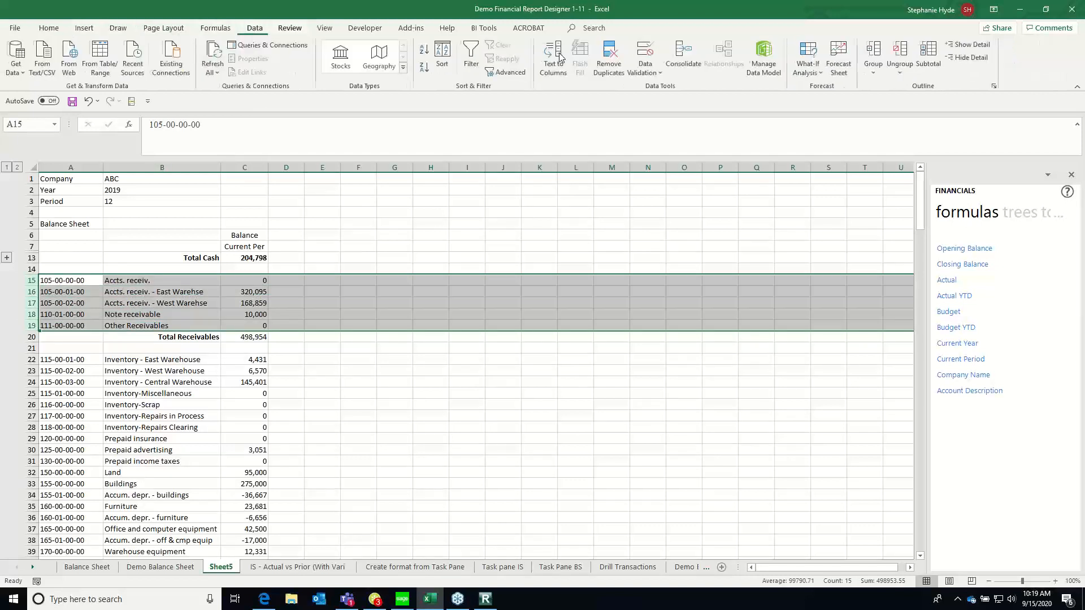
click(875, 59)
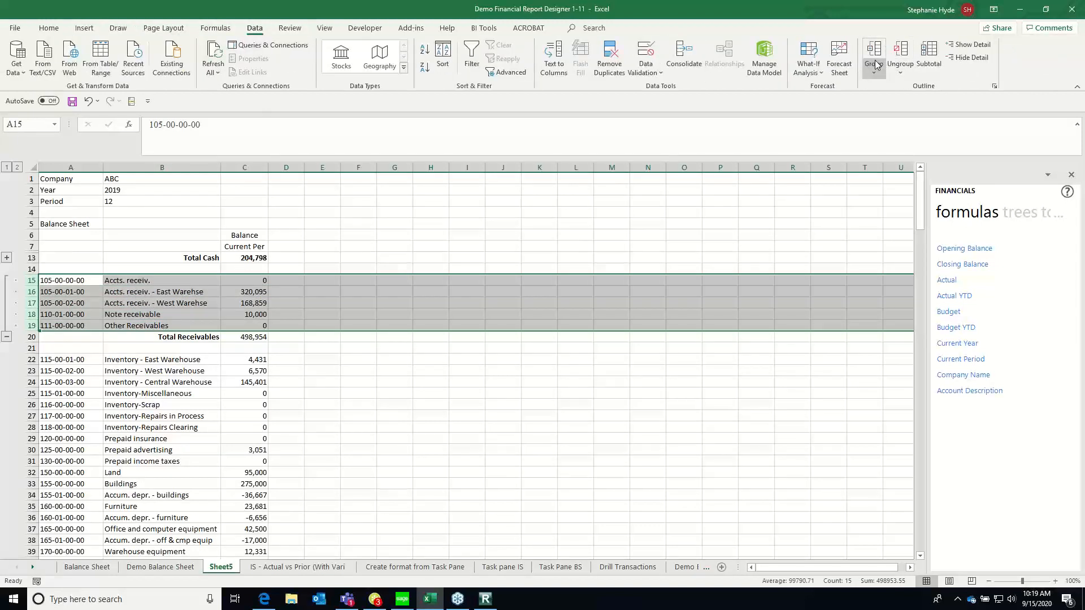
click(6, 337)
click(263, 284)
click(254, 313)
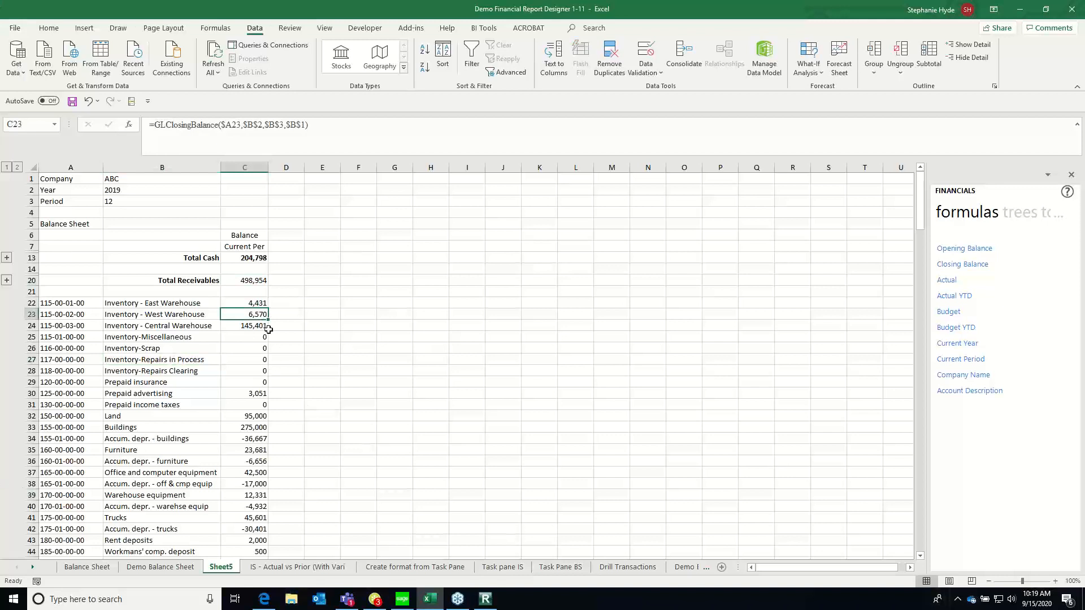
Look over the inventory accounts below Total Receivables and the closing balance formula for Inventory - Central Warehouse
click(169, 281)
click(107, 302)
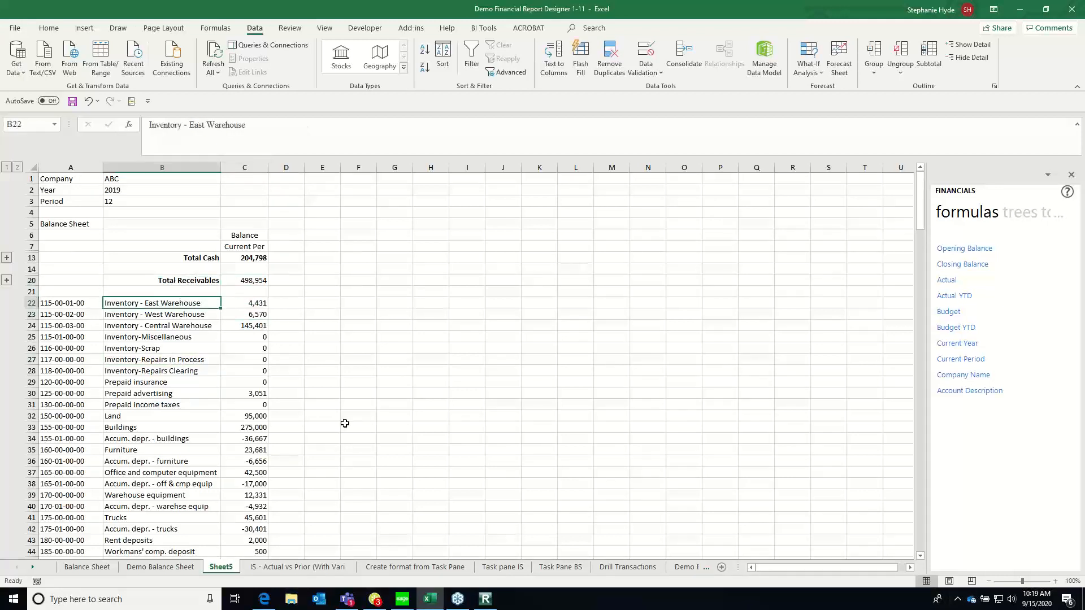
key(Down)
key(Down)
key(Down)
key(Down)
key(Down)
key(Down)
key(Down)
key(Up)
key(Up)
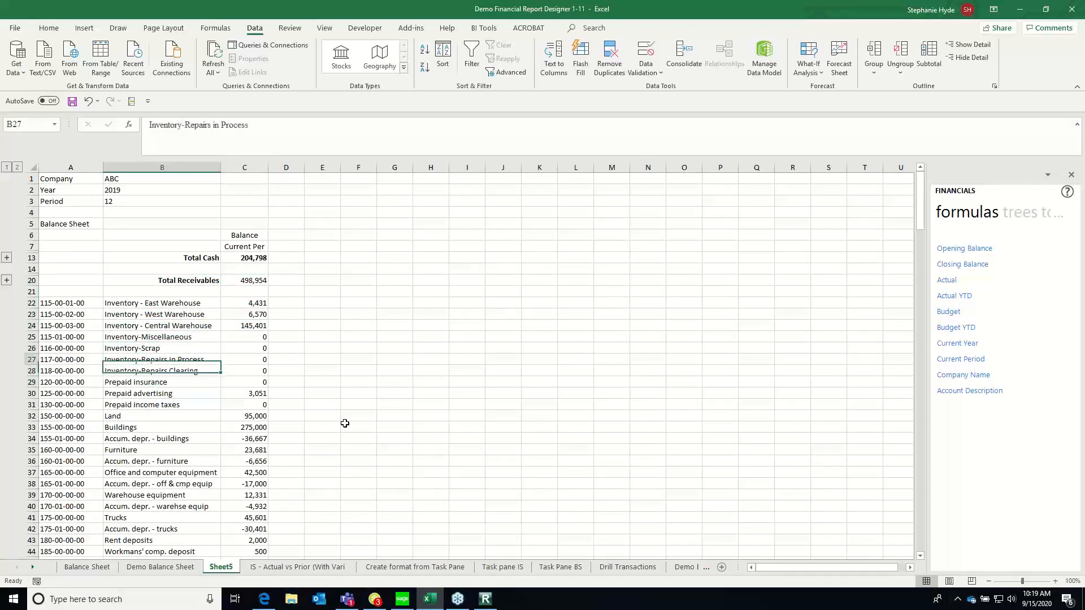
key(Up)
key(Up)
key(Up)
key(Up)
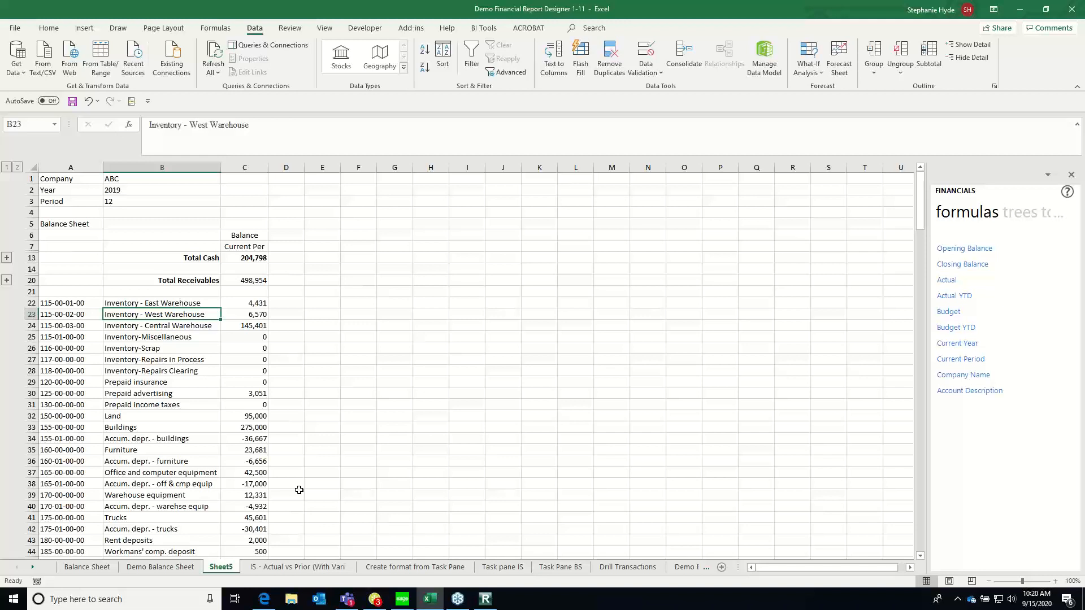
click(251, 326)
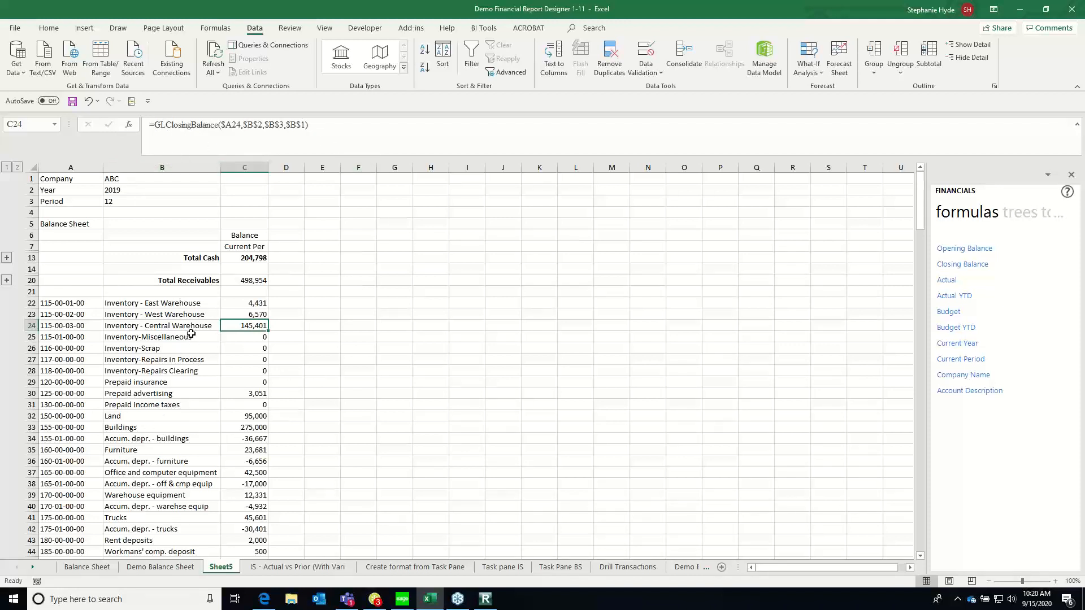
click(148, 303)
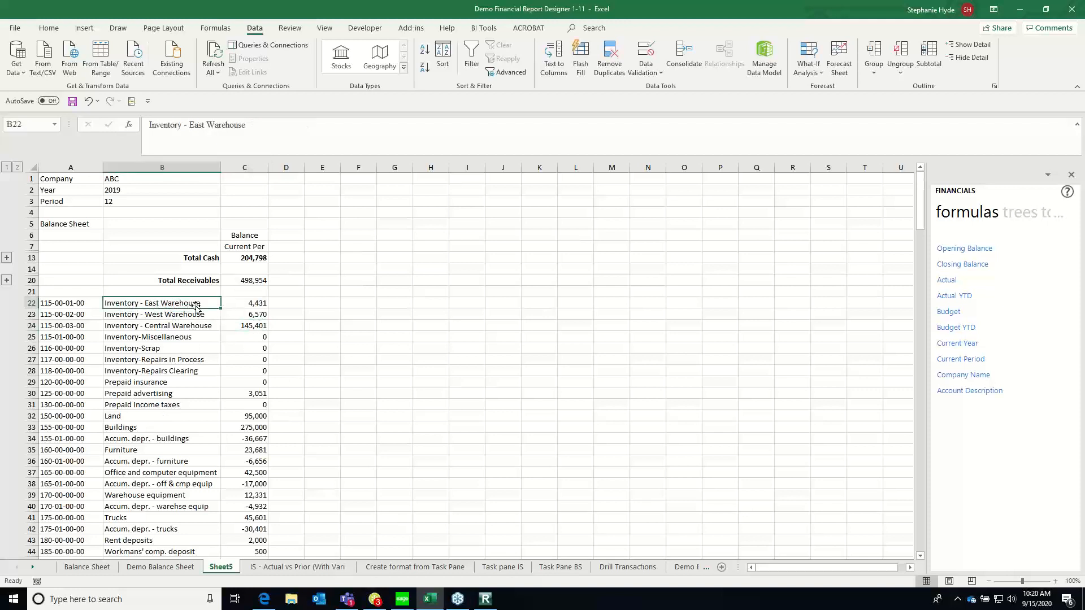
Review the closing balance formula for Inventory - Central Warehouse, the Total Cash sum and the remaining inventory accounts on Sheet5
click(253, 324)
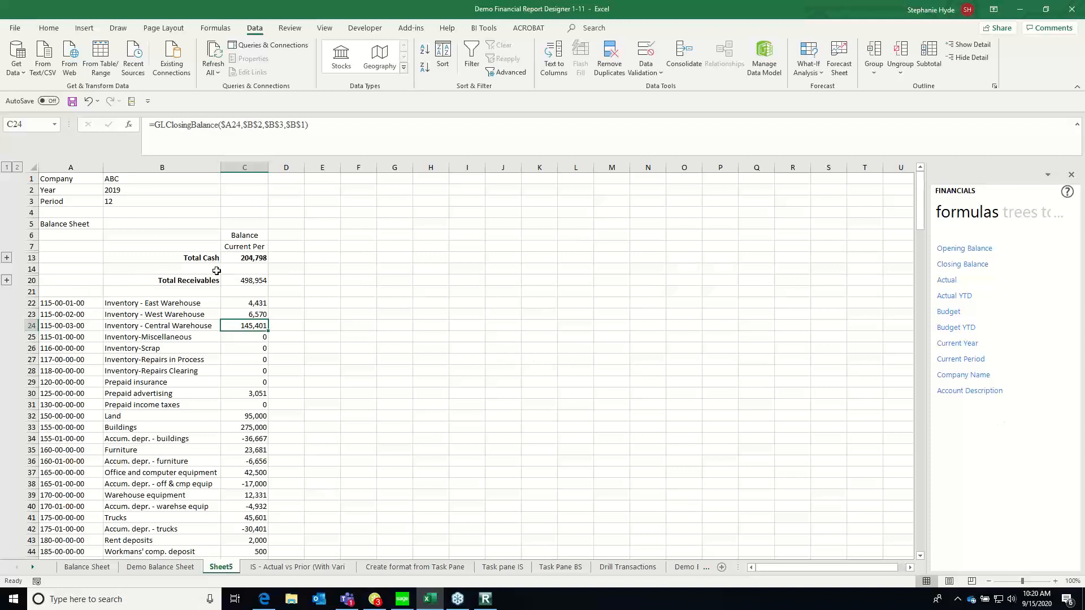
click(253, 257)
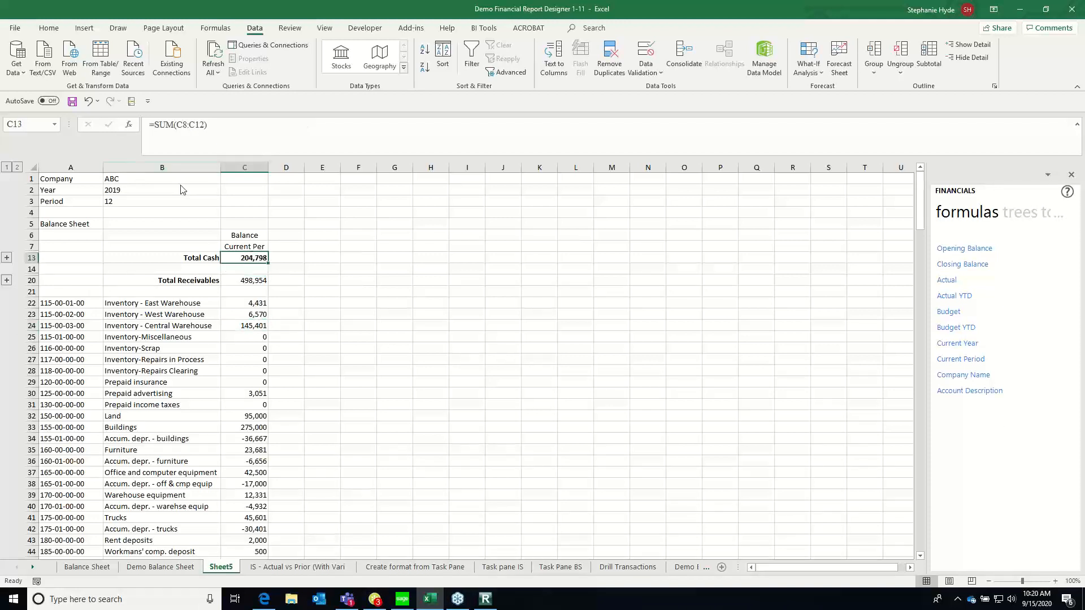
click(213, 381)
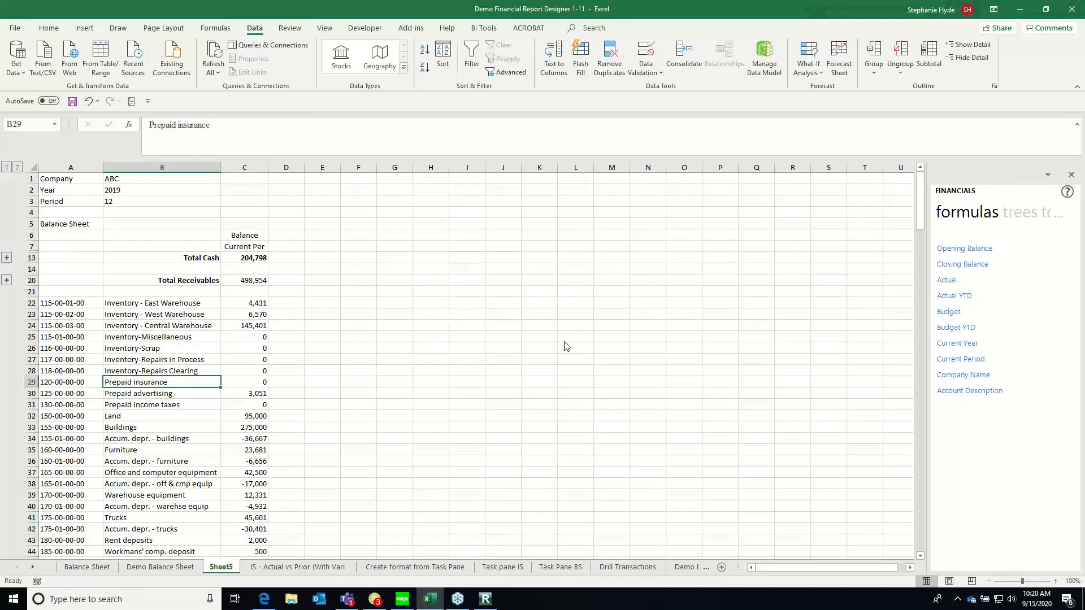
key(Up)
key(Up)
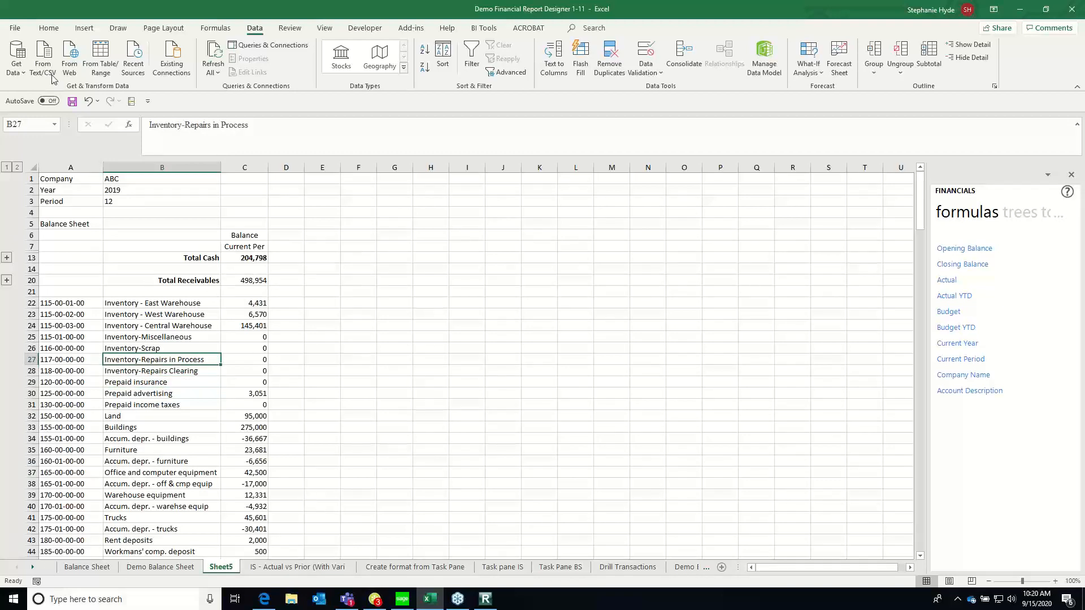
Look through the Demo Balance Sheet, Create format from Task Pane, Task pane IS and Task Pane BS sheets for a finished example
click(161, 567)
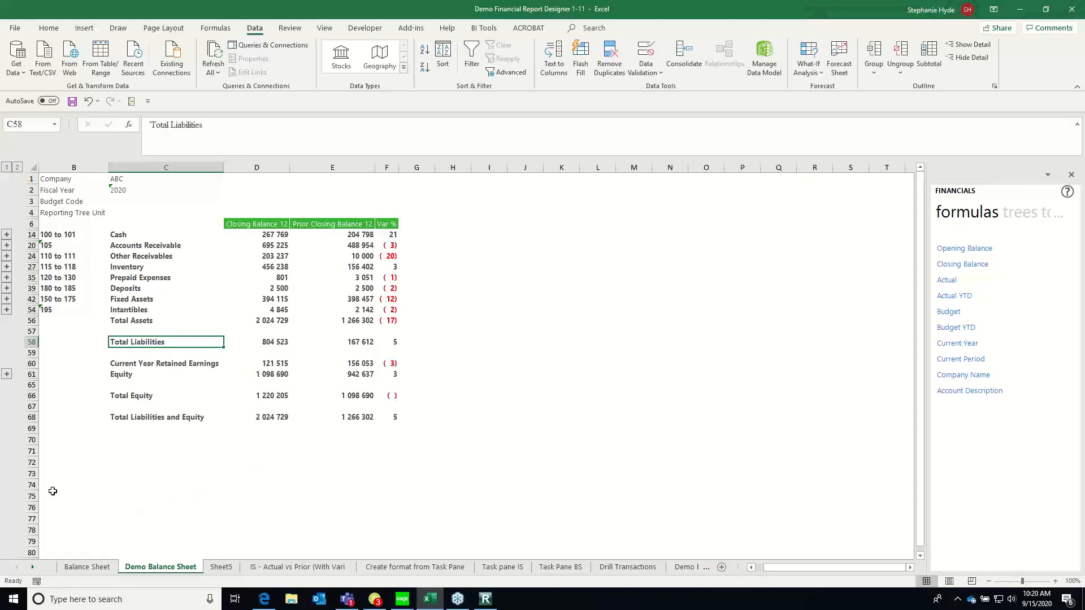
click(416, 571)
click(70, 281)
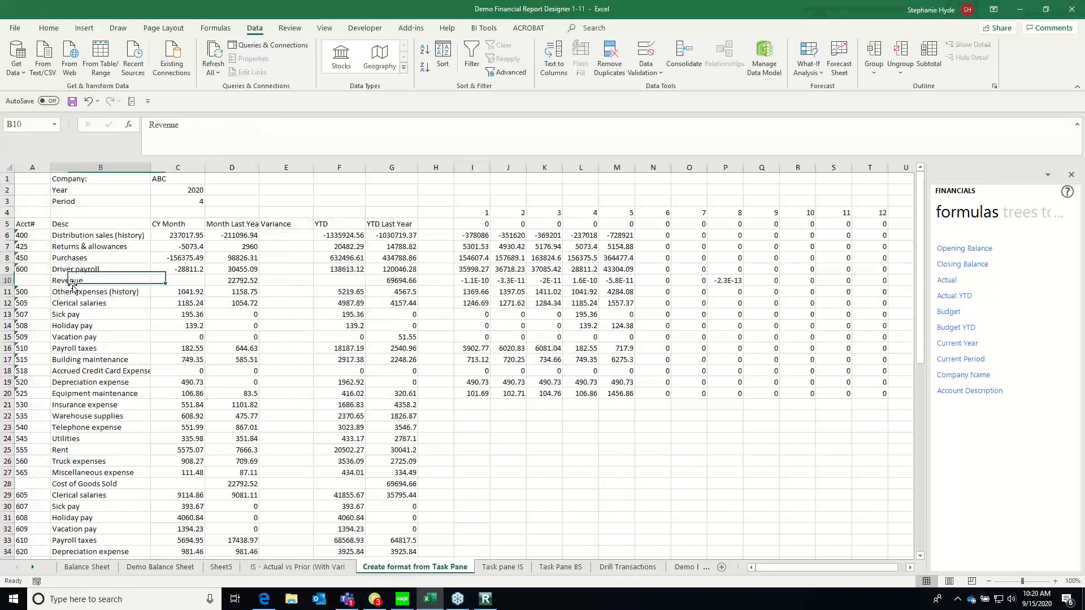
key(Up)
key(Up)
key(Up)
key(Up)
key(Up)
key(Left)
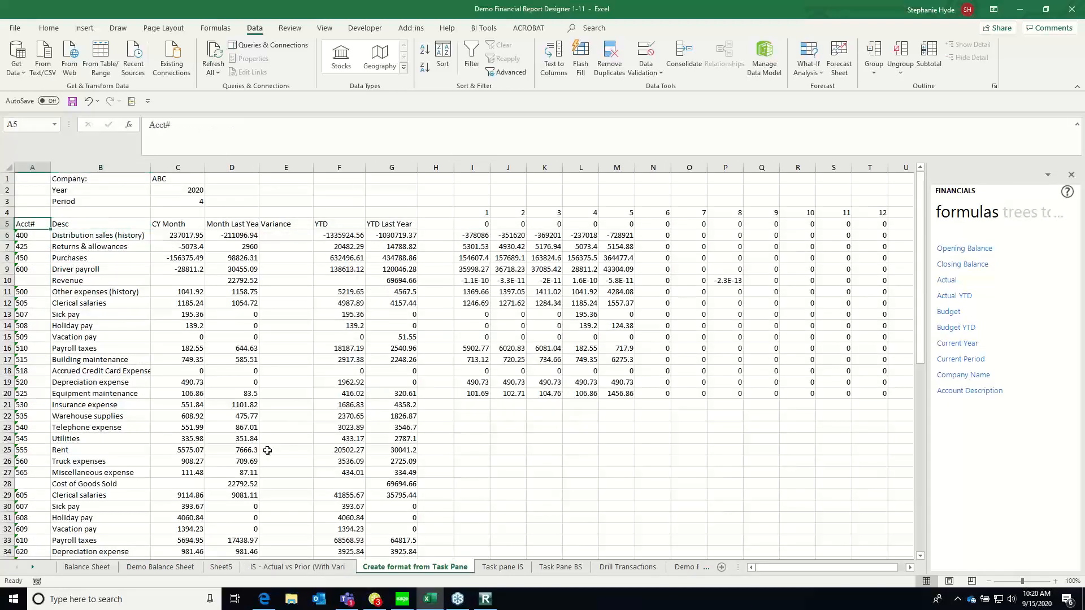
click(511, 574)
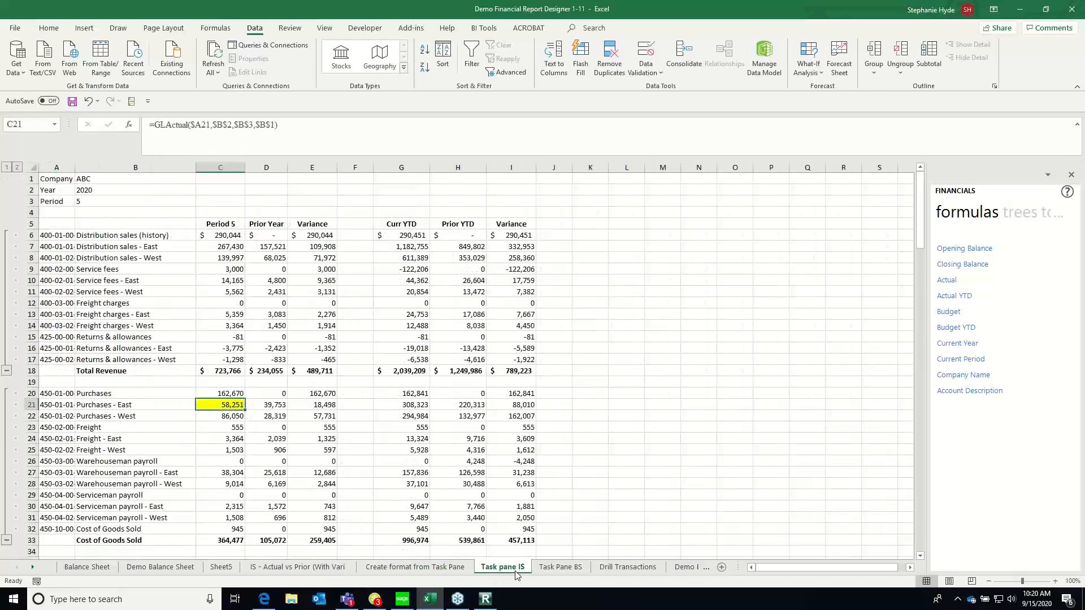
click(560, 568)
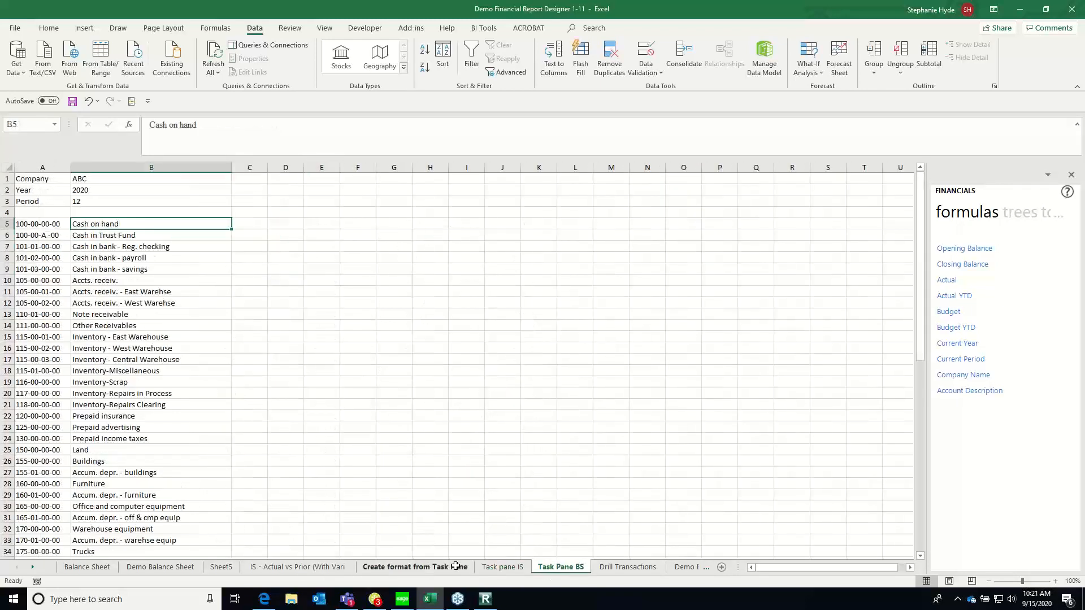
On the Task pane IS sheet, examine the Total Revenue sum in C18 and the account numbers in column A
click(502, 566)
click(198, 383)
key(Up)
key(Up)
key(Up)
key(Up)
key(Up)
key(Up)
key(Up)
key(Up)
key(Up)
key(Up)
key(Up)
key(Up)
key(Up)
key(Up)
key(Up)
key(Up)
key(Up)
key(Up)
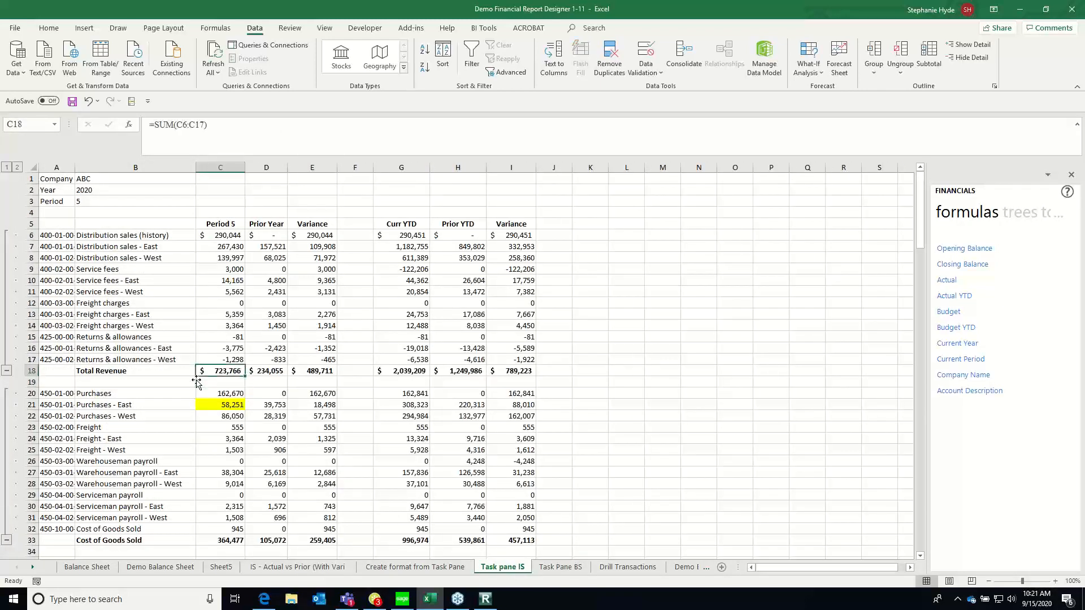
key(Left)
key(Left)
key(Down)
key(Down)
key(Down)
key(Down)
key(Down)
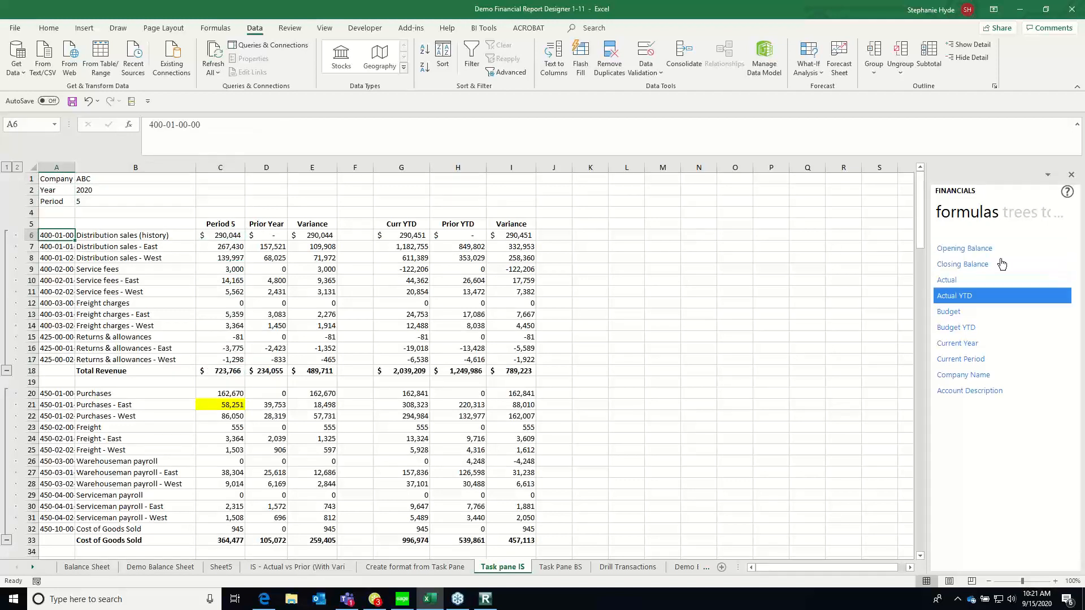
Inspect the GLActual formulas of the revenue accounts in column C and the Period heading formula in C5
click(211, 294)
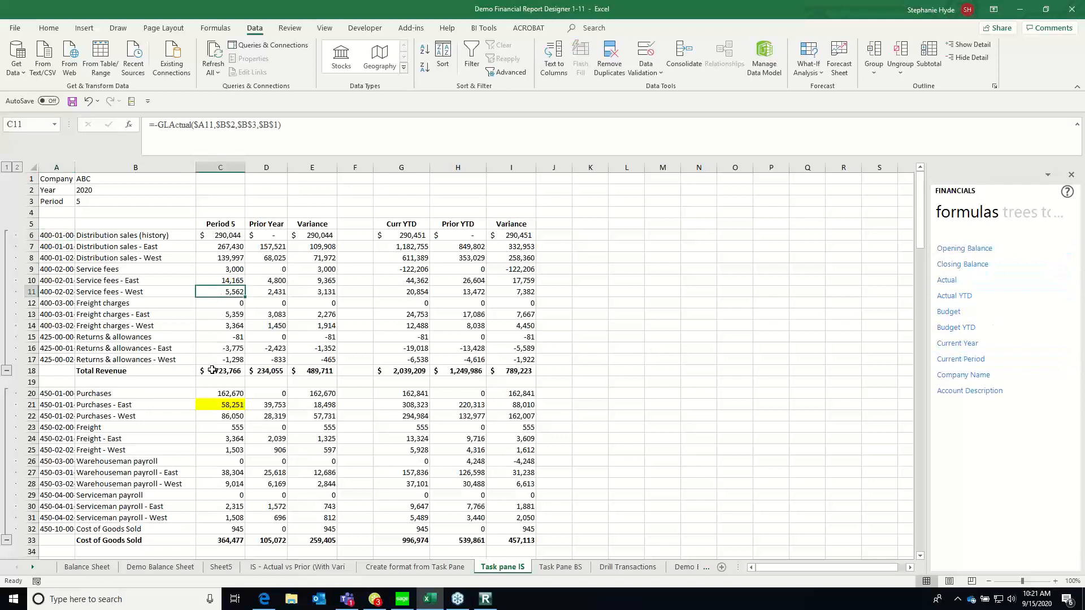
click(210, 368)
click(208, 303)
click(223, 257)
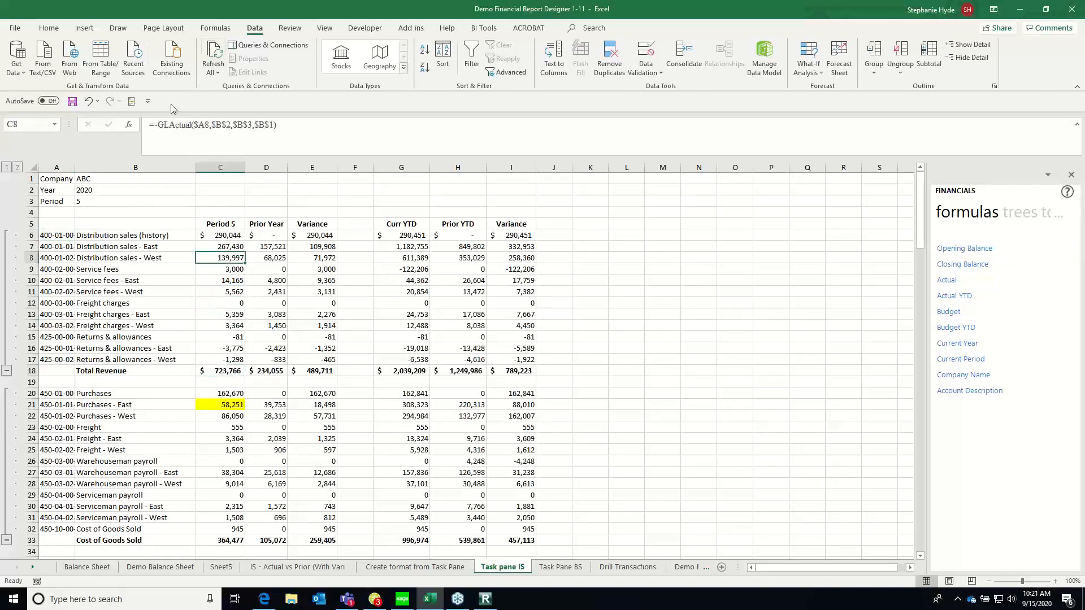
key(Up)
key(Up)
key(Up)
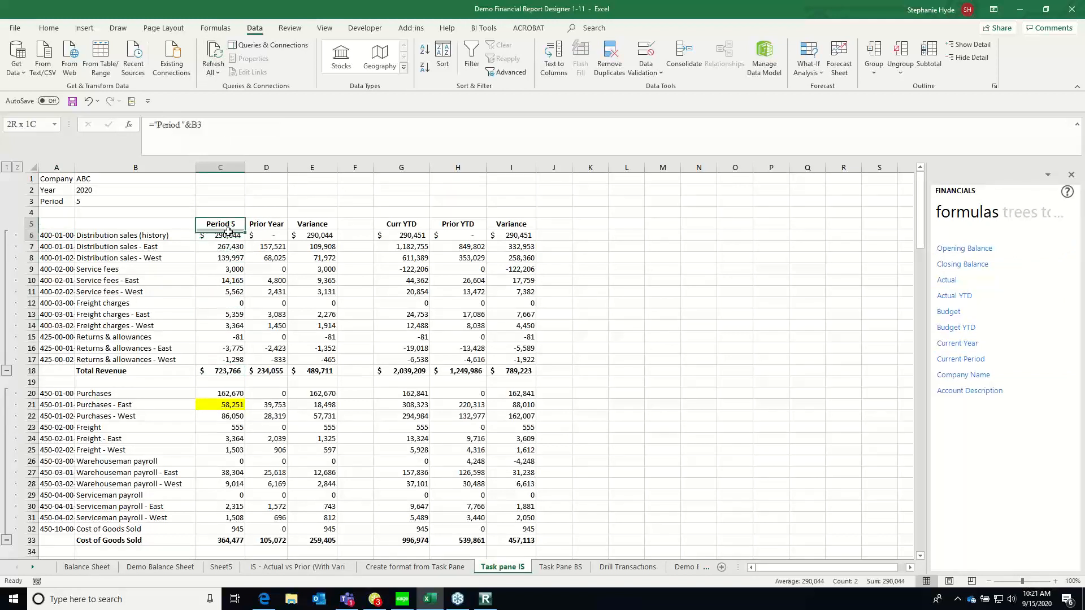
Look through the income statement's expense accounts down to Operating Expenses, Net Income and the checksum row
key(Down)
key(Down)
key(Down)
key(Page_Down)
key(Page_Down)
key(Page_Down)
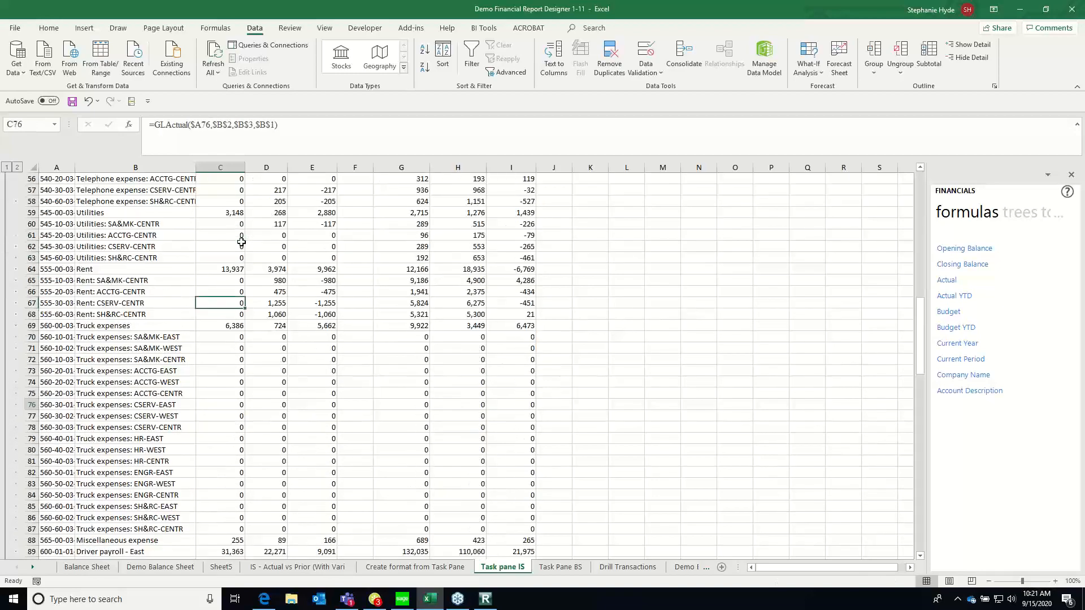
key(Down)
key(Down)
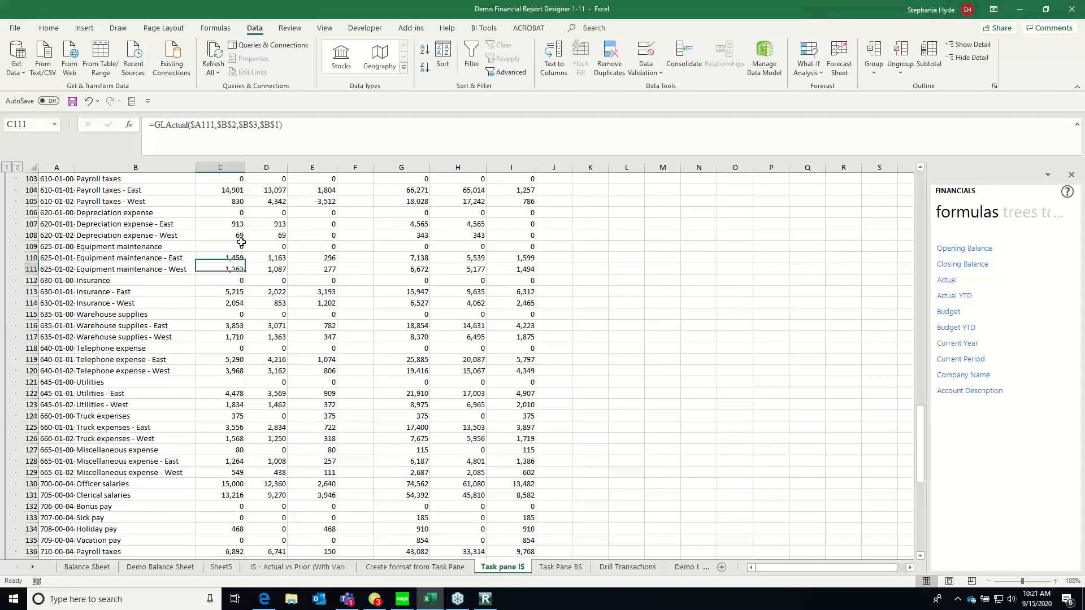
key(Page_Down)
key(Down)
key(Down)
key(Left)
key(Left)
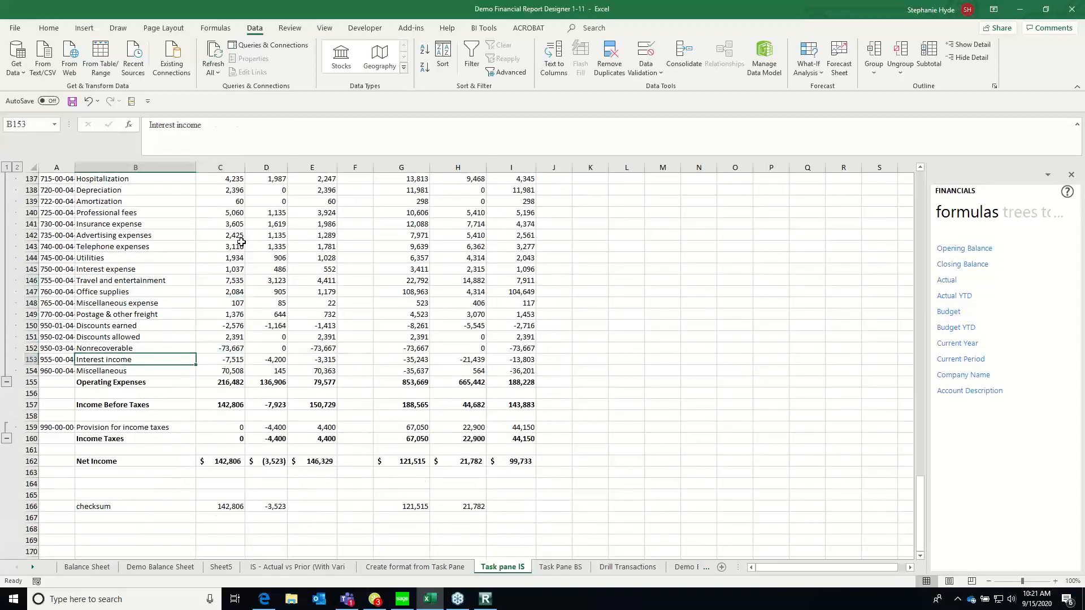
key(Down)
key(Down)
key(Down)
key(Down)
key(Down)
key(Down)
key(Down)
key(Down)
key(Down)
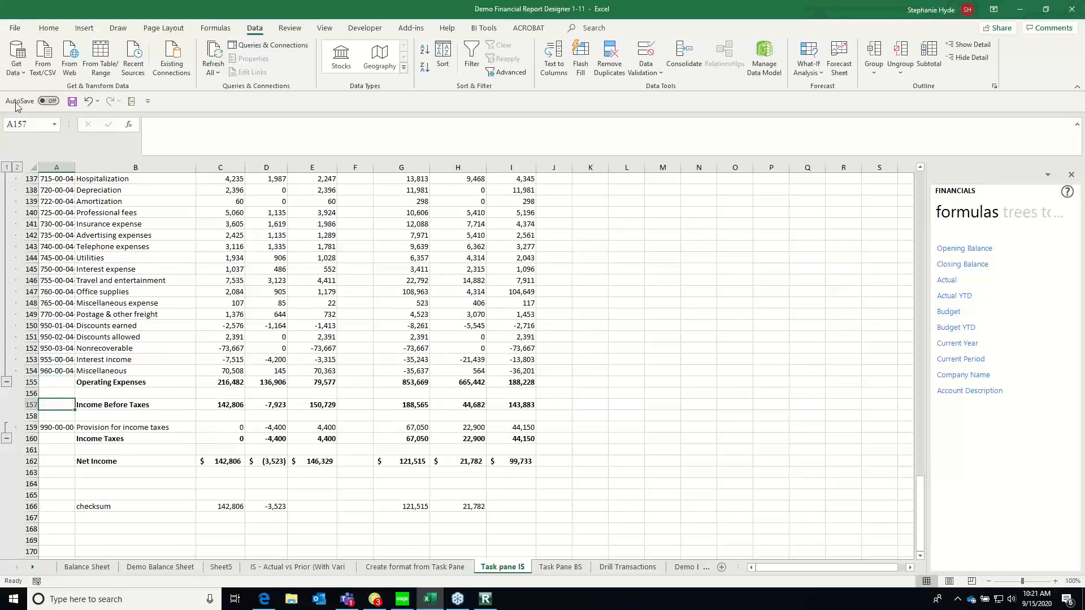
Collapse all row groups of the income statement to its total rows and select the checksum label in B166
click(6, 167)
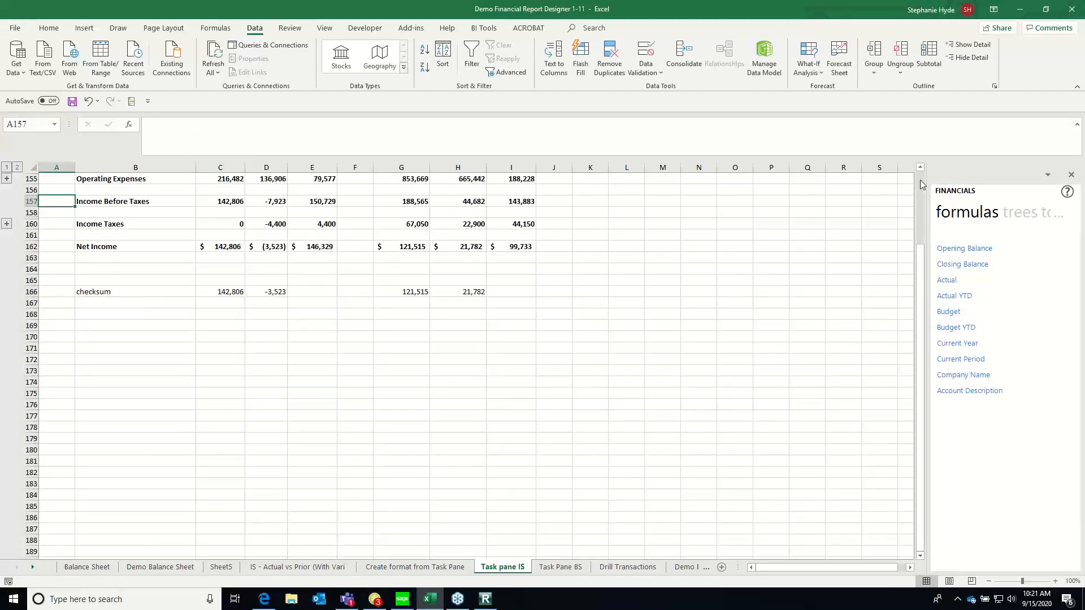
scroll(600, 237, up, 4)
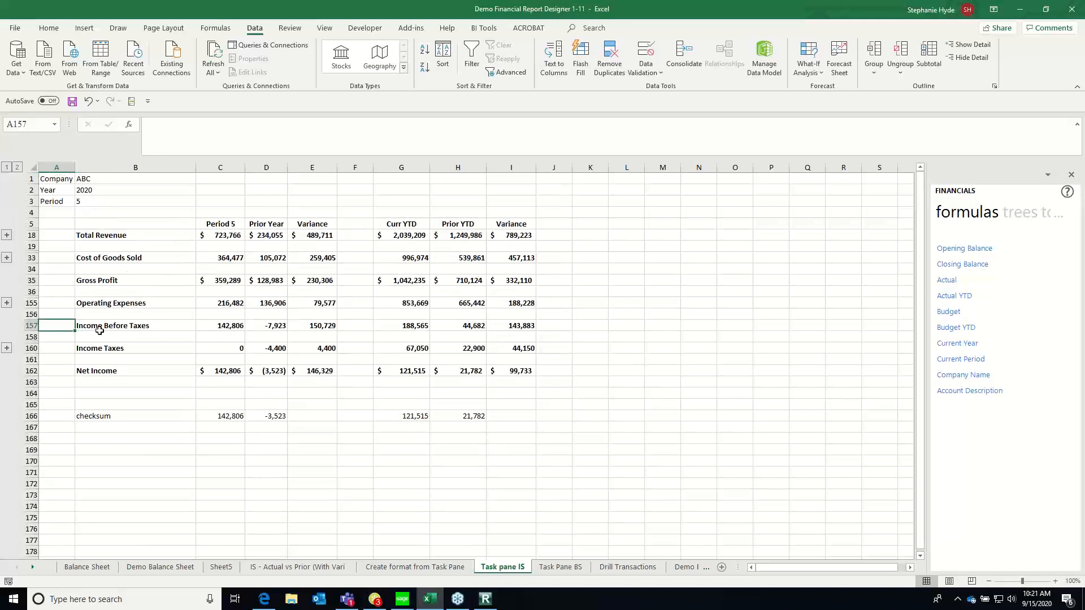
click(94, 419)
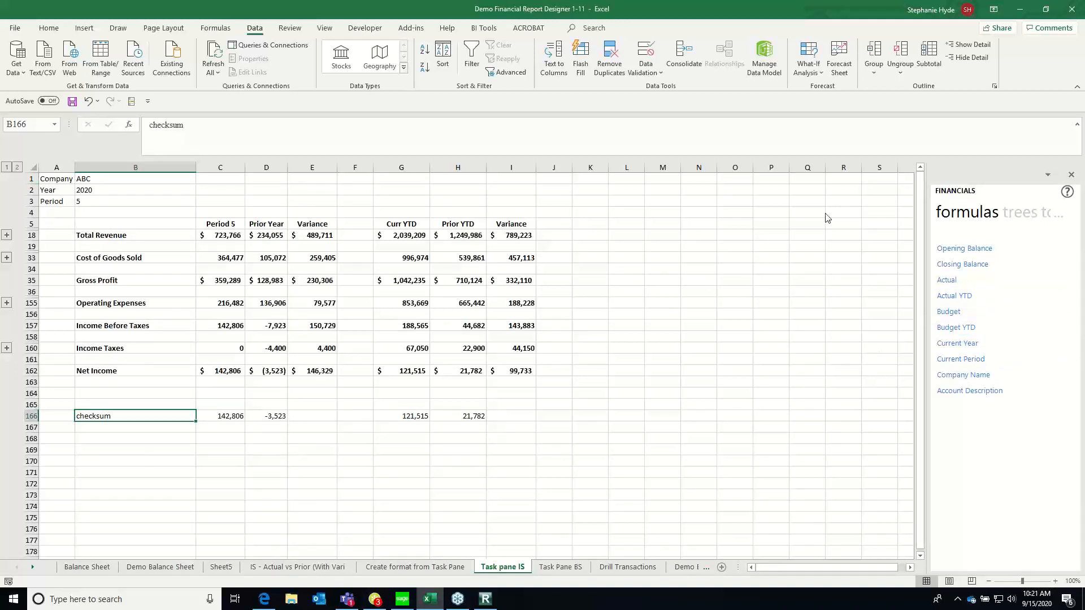
Browse the Financials task pane from formulas through trees, tools and layouts to lists
click(1015, 218)
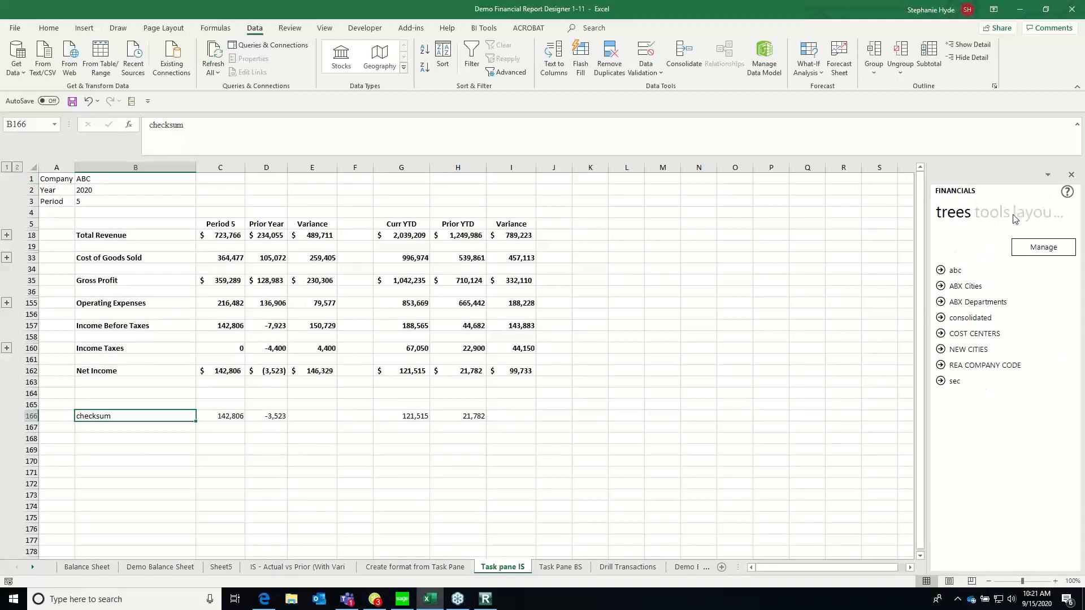
click(988, 218)
click(988, 218)
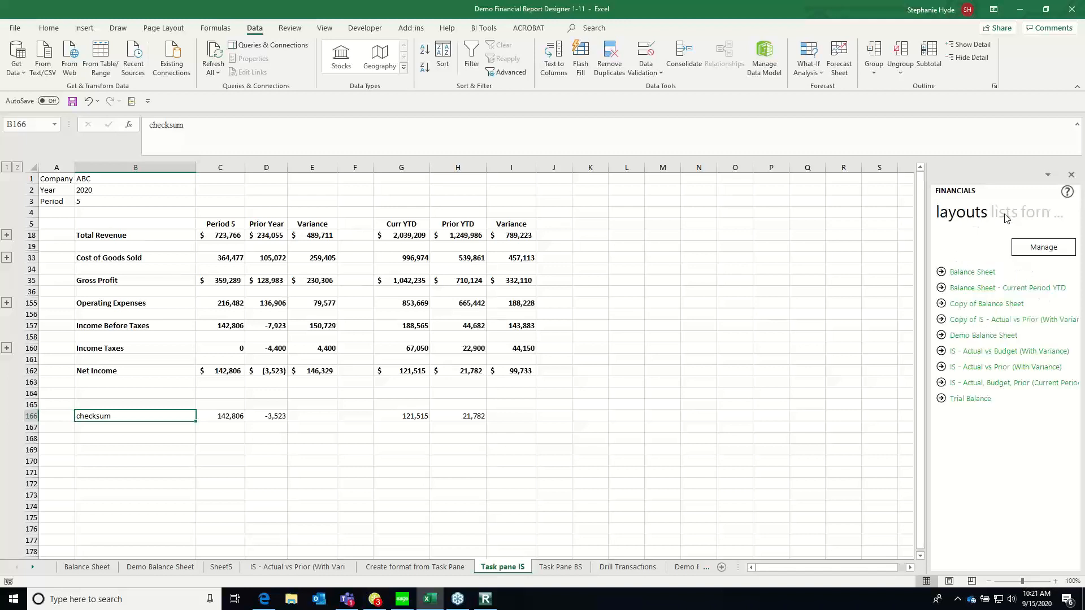
click(1014, 215)
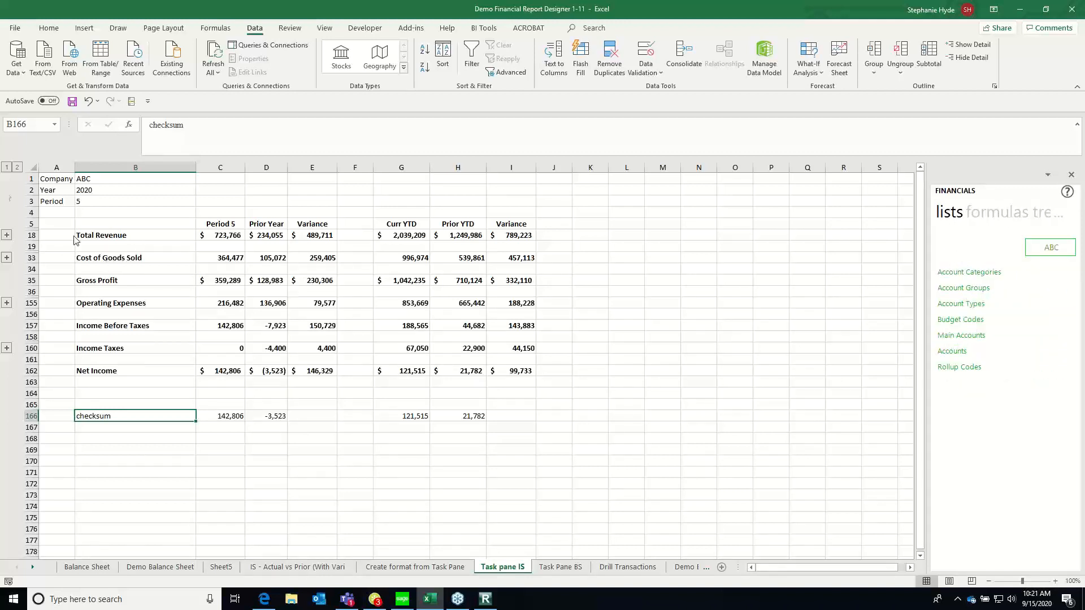
Expand all row groups of the income statement and inspect the checksum formula in C166
click(19, 167)
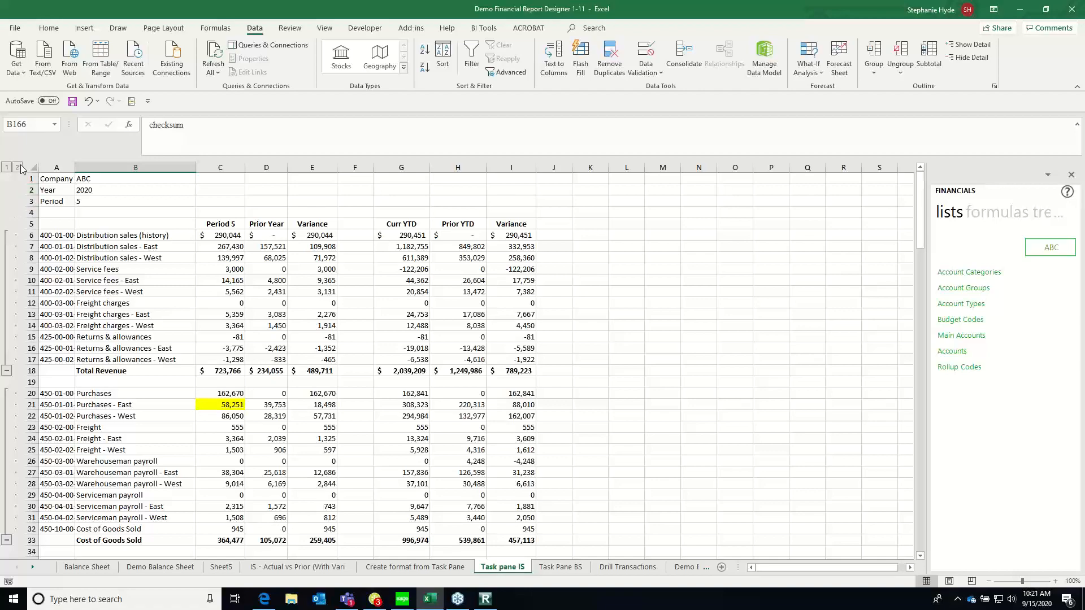
click(132, 348)
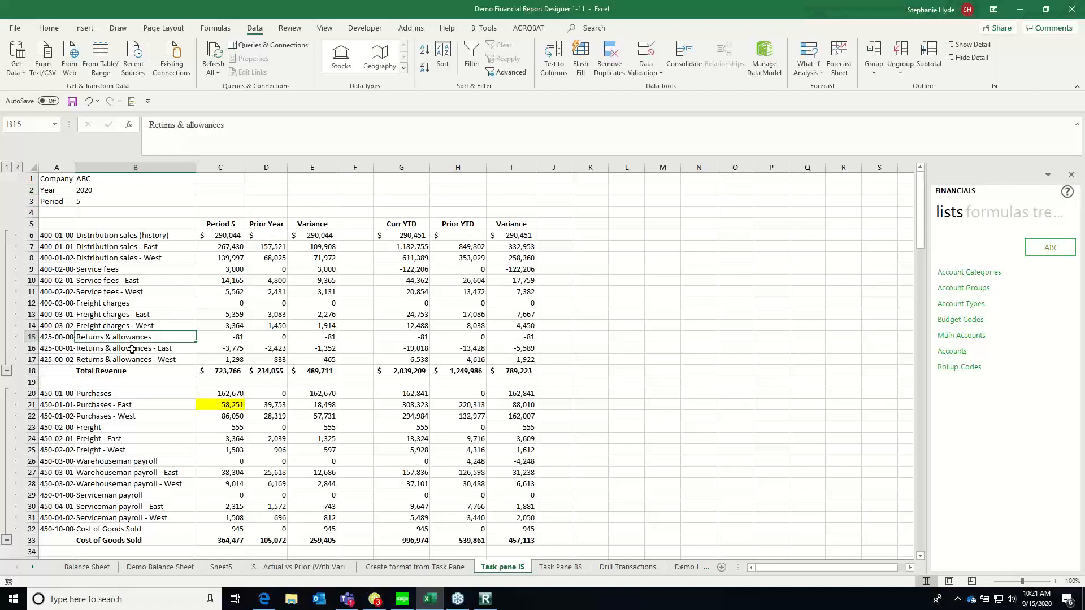
key(Page_Down)
key(Page_Down)
key(Page_Down)
key(Page_Down)
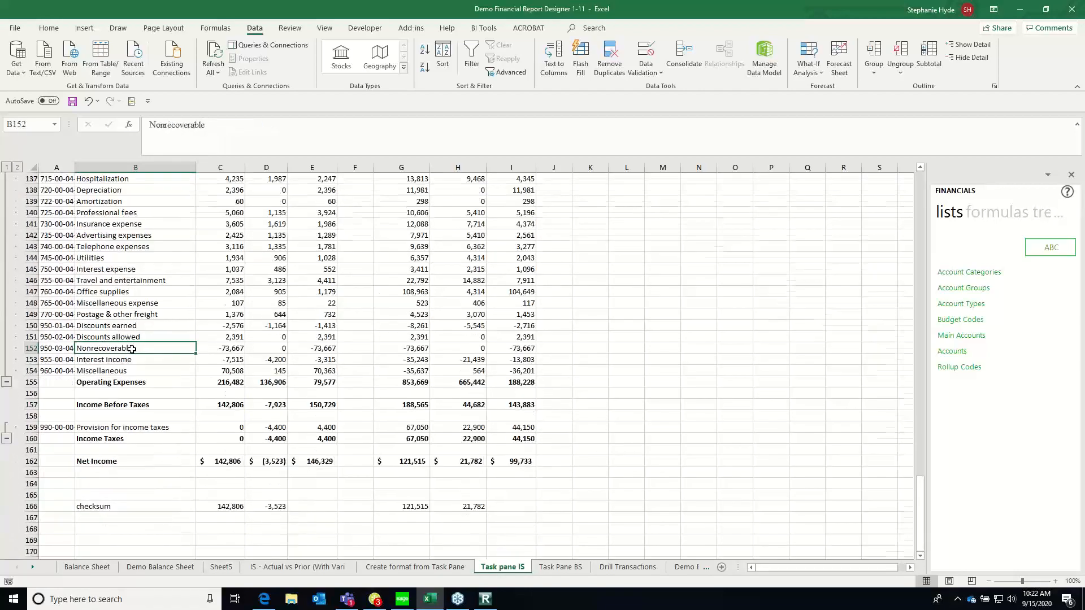
click(229, 504)
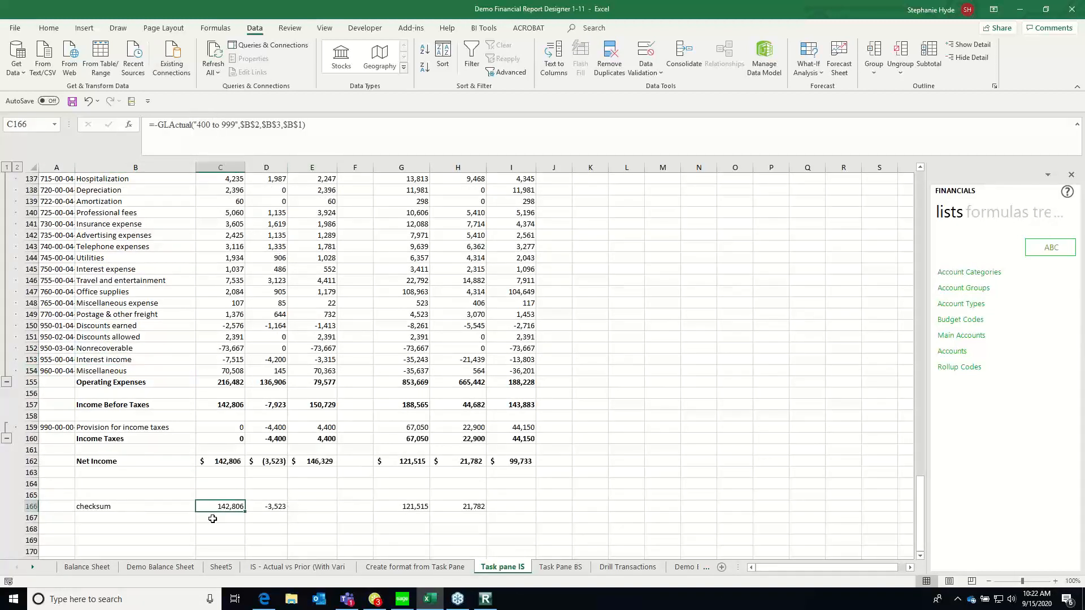
Check the "400 to 999" account range in the C166 checksum formula and its GLActual function arguments, then accept them
click(194, 124)
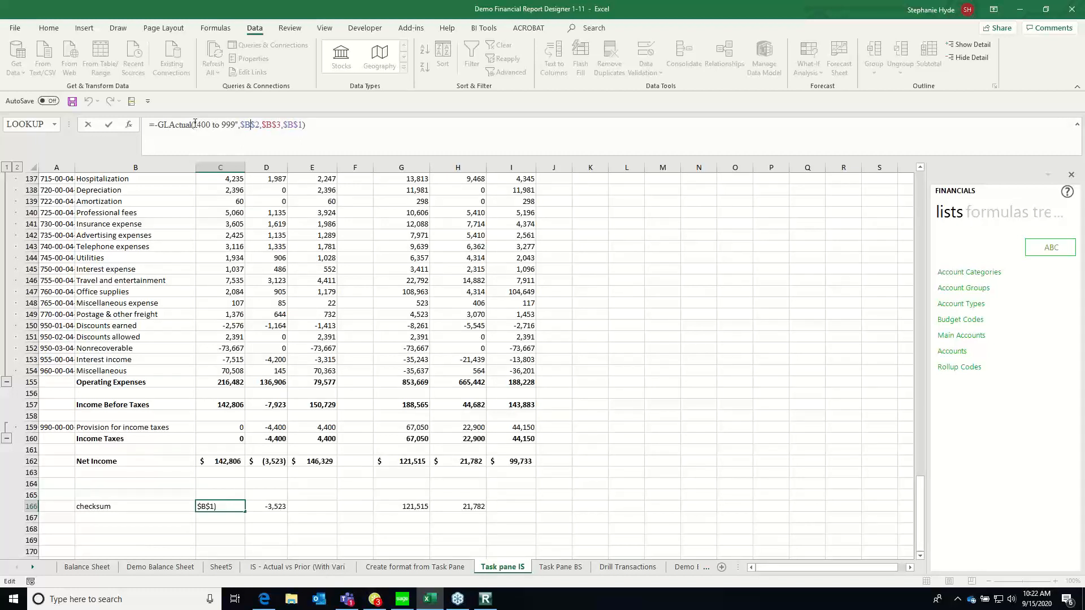
drag(205, 123, 239, 124)
click(129, 126)
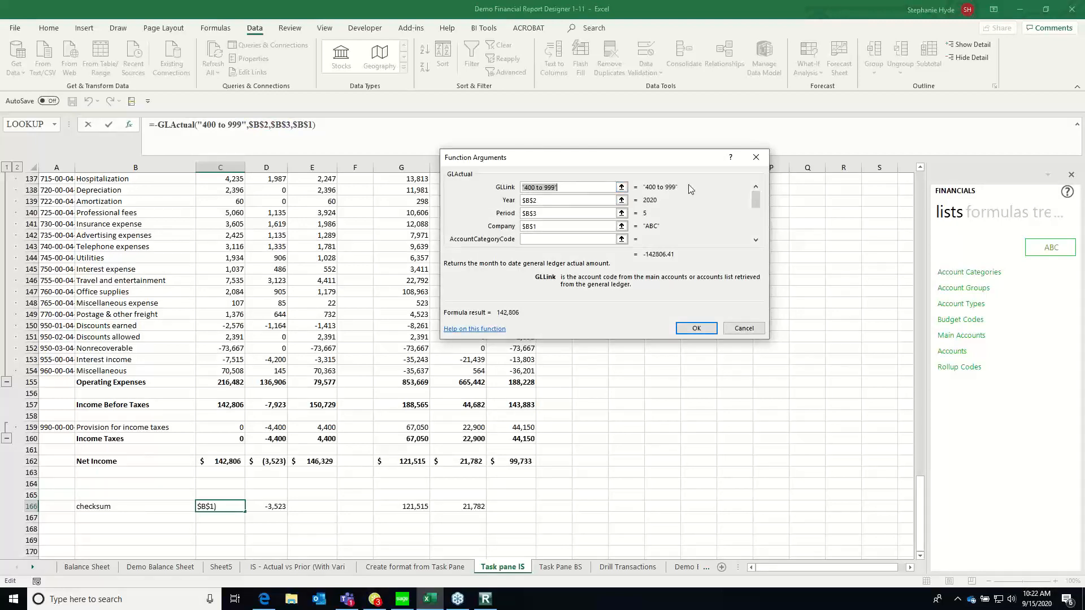
click(693, 327)
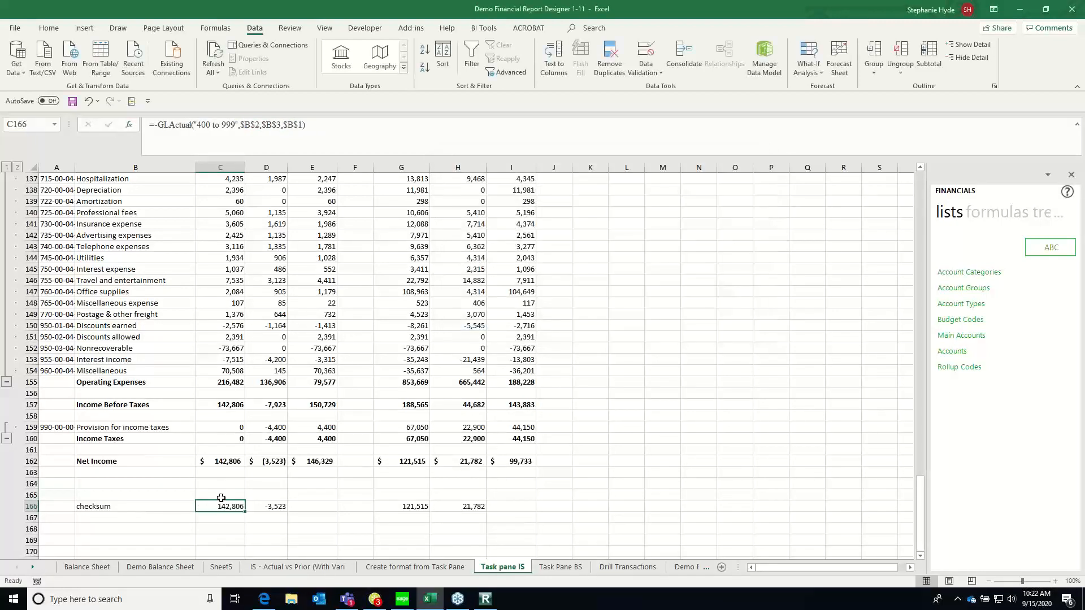
Compare the Net Income formula in C162 with the checksum formula in C166
click(228, 462)
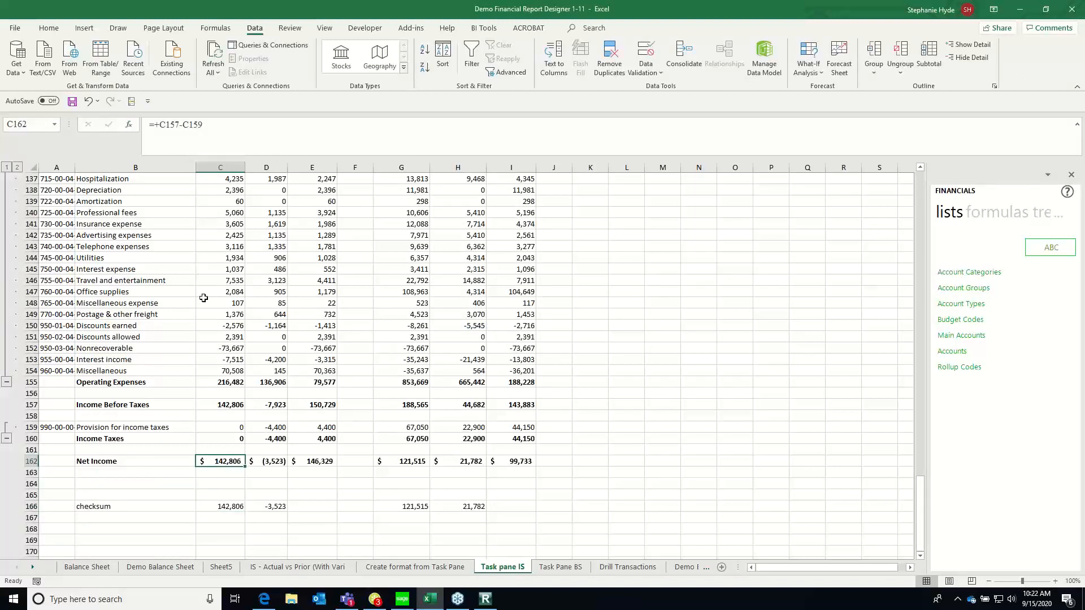
click(223, 506)
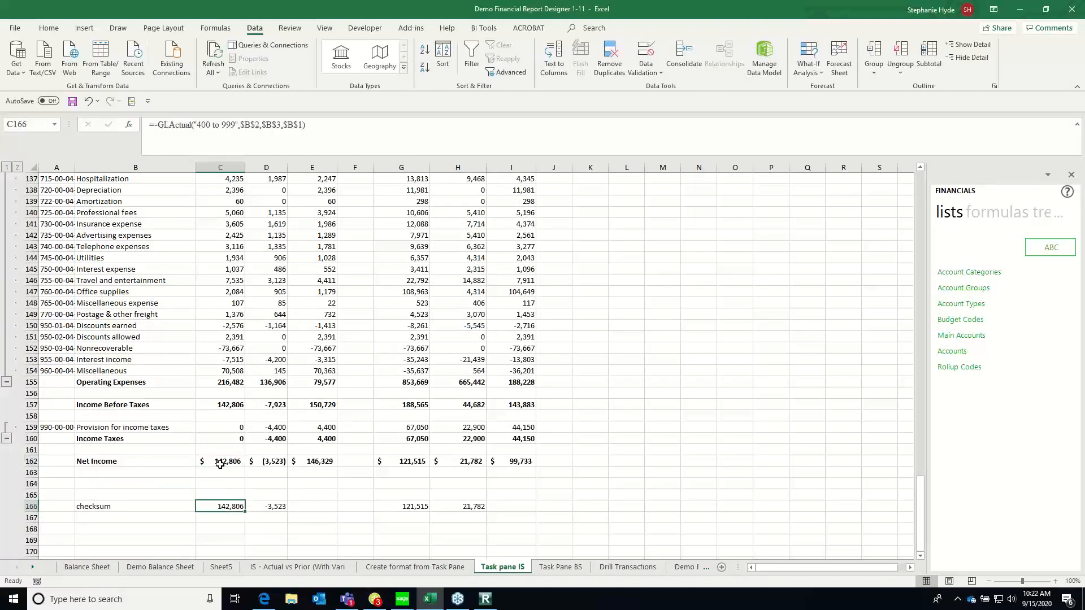
click(221, 464)
click(229, 506)
click(100, 278)
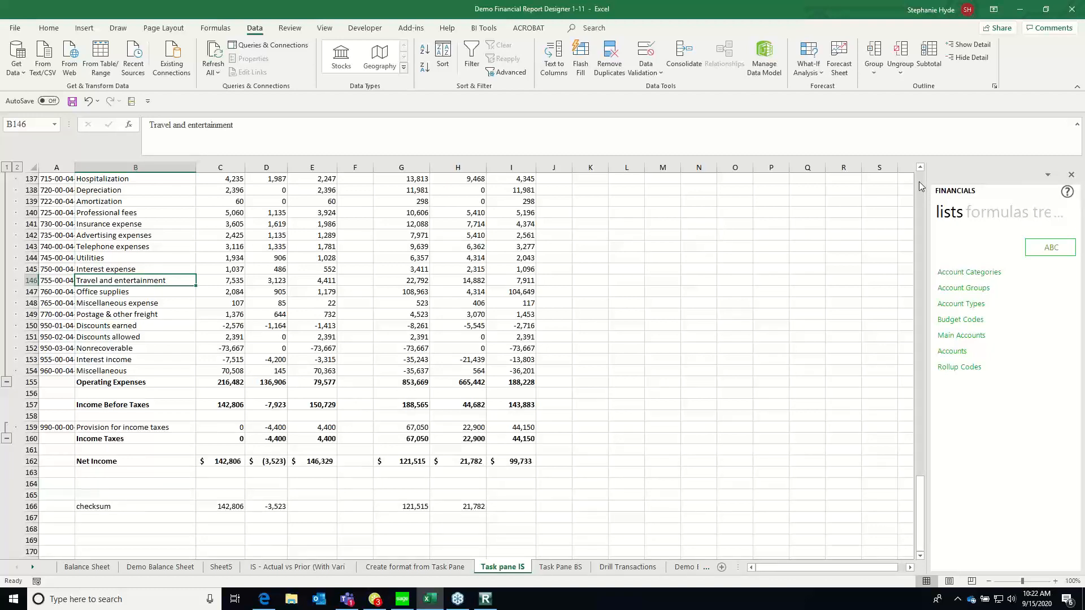
scroll(919, 182, up, 20)
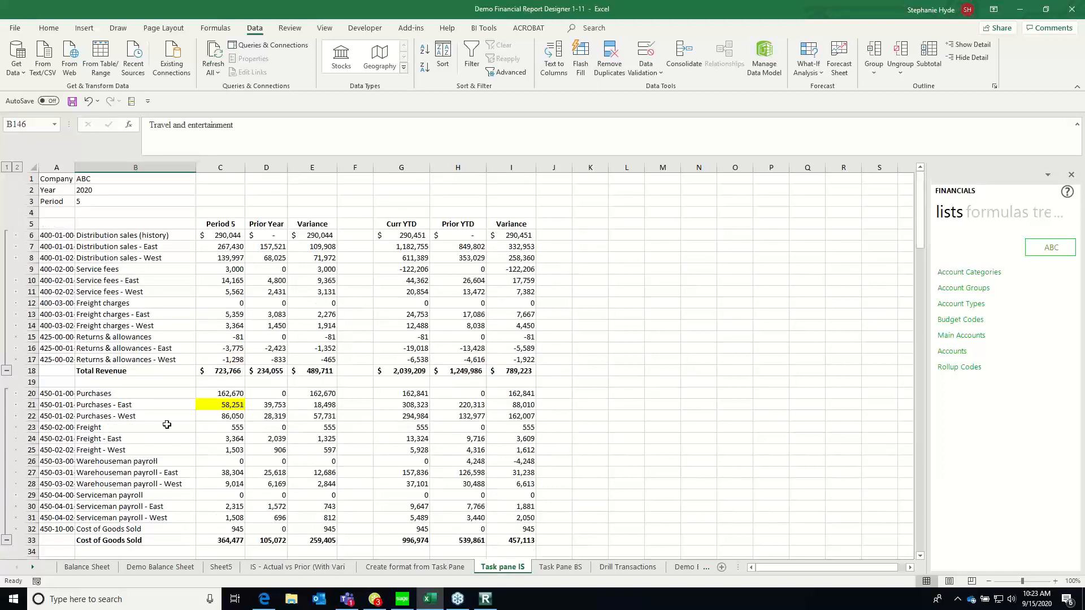
Widen column A of the income statement so the full account numbers fit
click(107, 317)
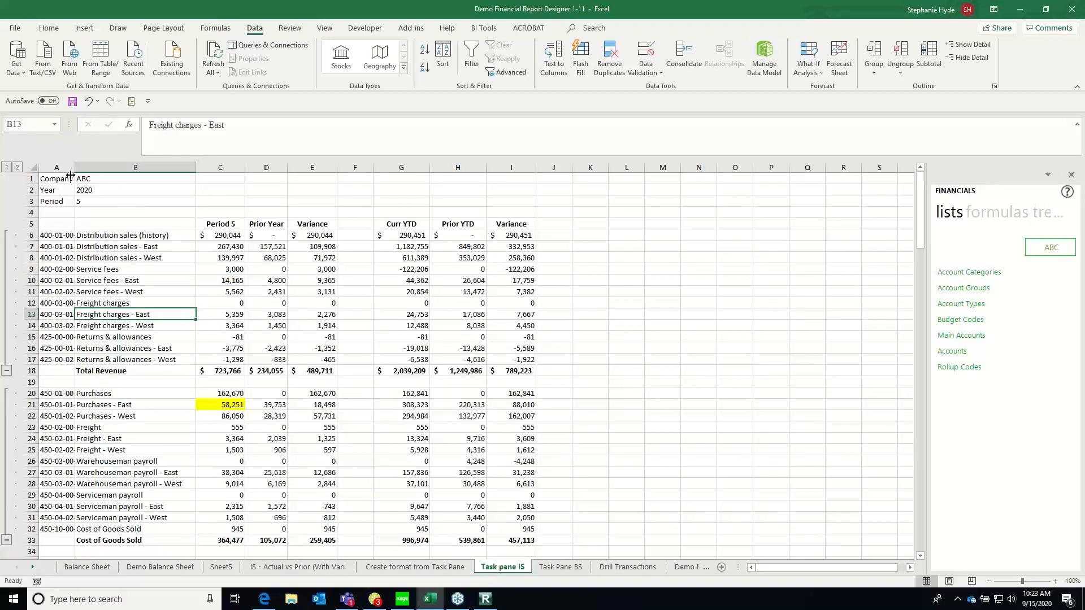
drag(74, 168, 87, 168)
click(56, 450)
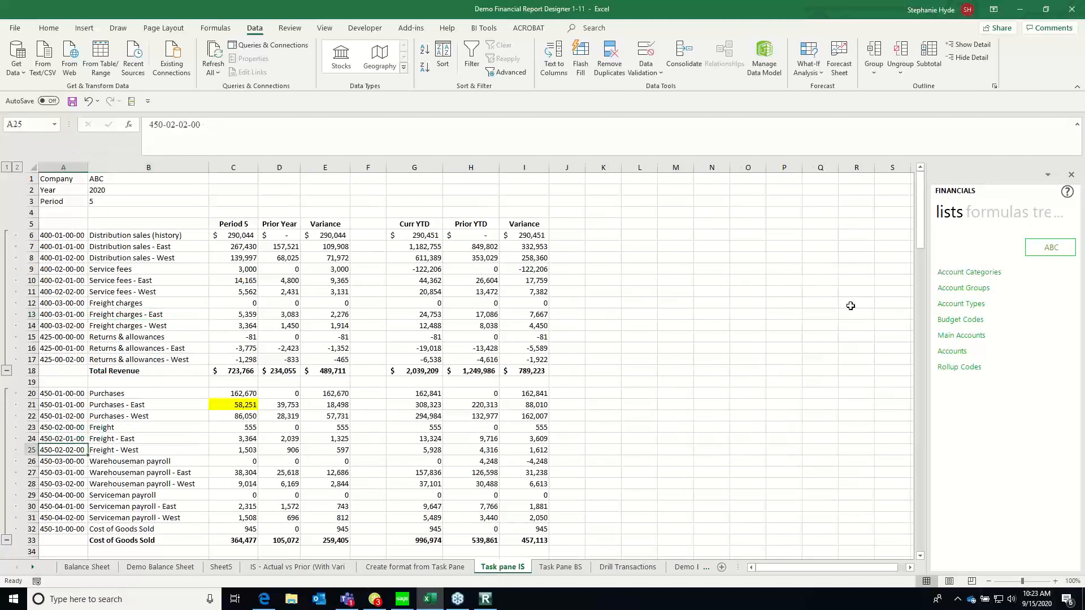
Generate the Missing Accounts report from the Financials task pane tools for the current sheet, Task pane IS
click(986, 214)
click(1015, 219)
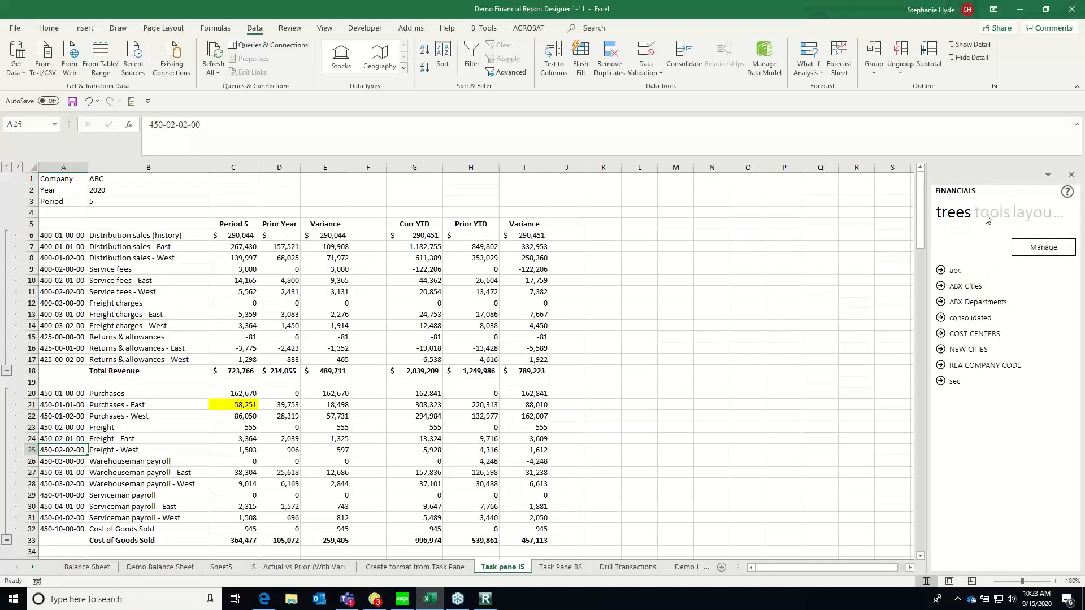
click(986, 218)
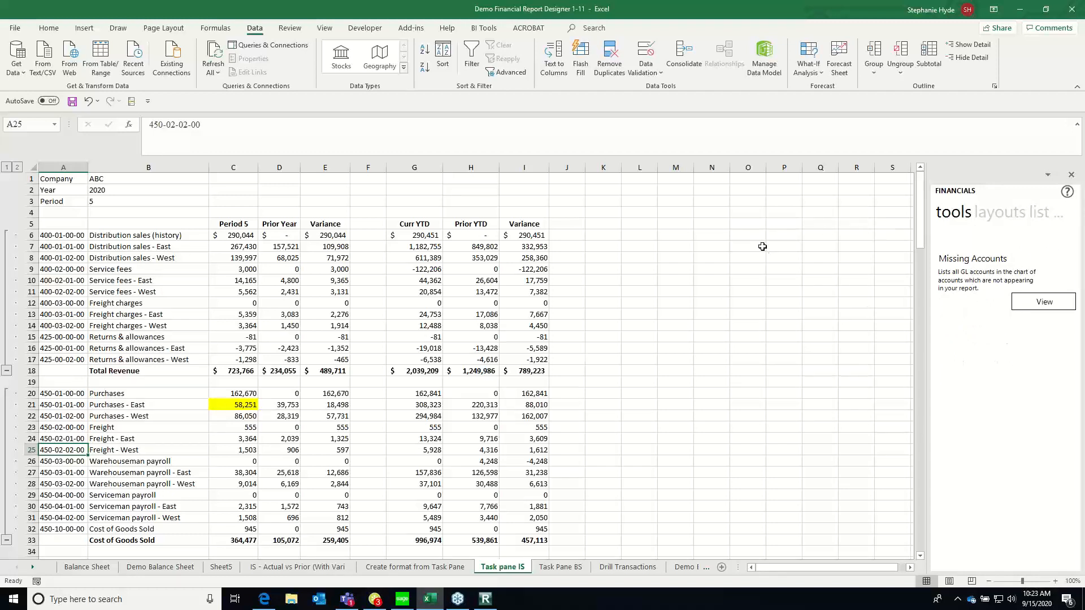
click(1044, 302)
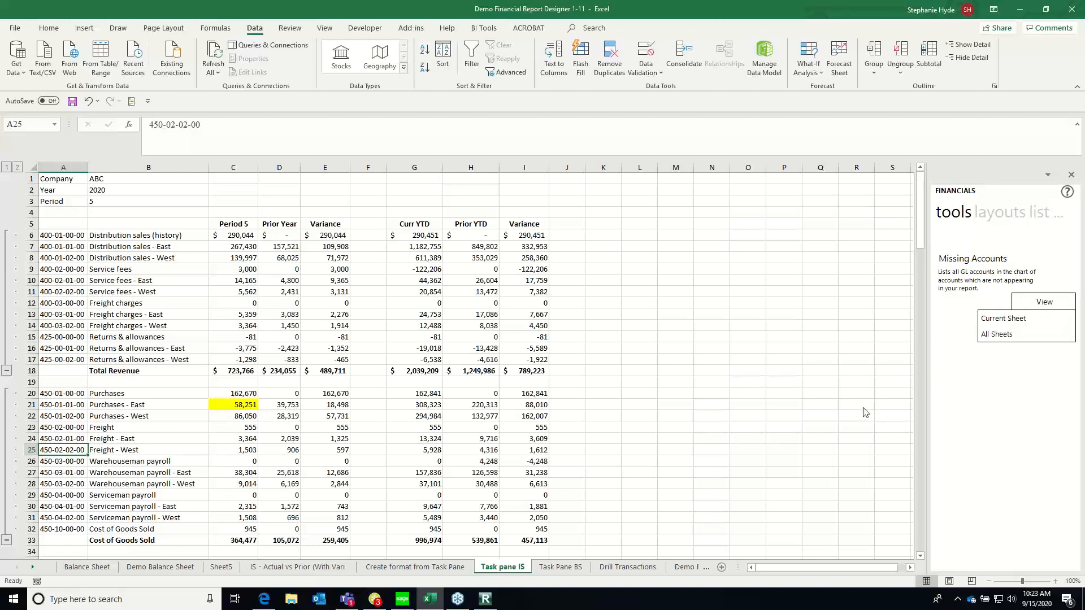
click(1003, 318)
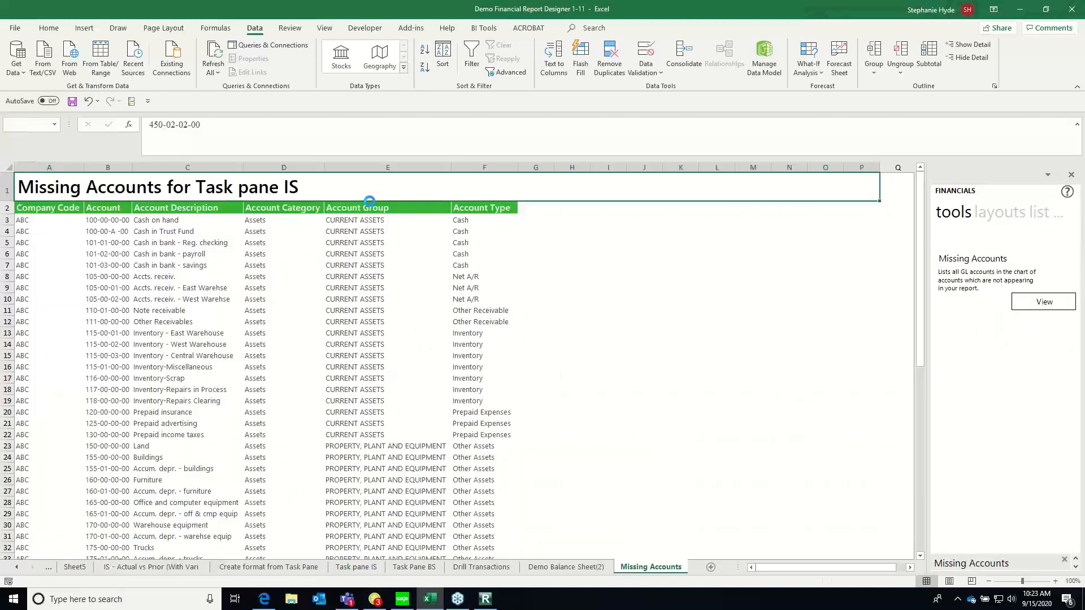
Examine the missing accounts list, checking which account numbers and account categories are absent from the income statement
click(107, 343)
key(Left)
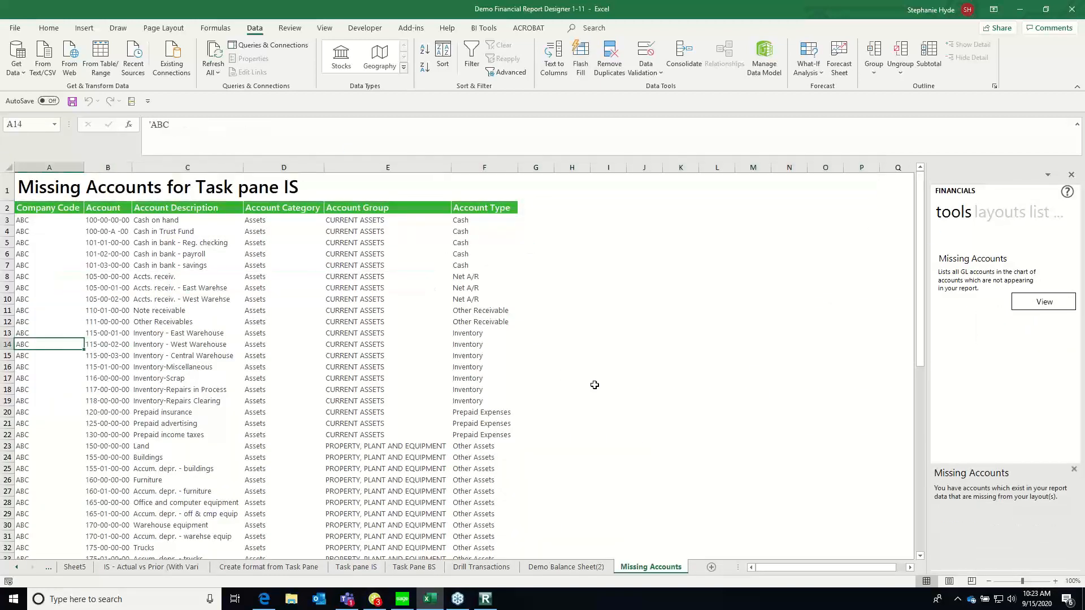
key(Up)
key(Up)
key(Up)
key(Up)
key(Up)
key(Up)
key(Up)
key(Up)
key(Up)
key(Up)
key(Up)
key(Up)
key(Up)
key(Right)
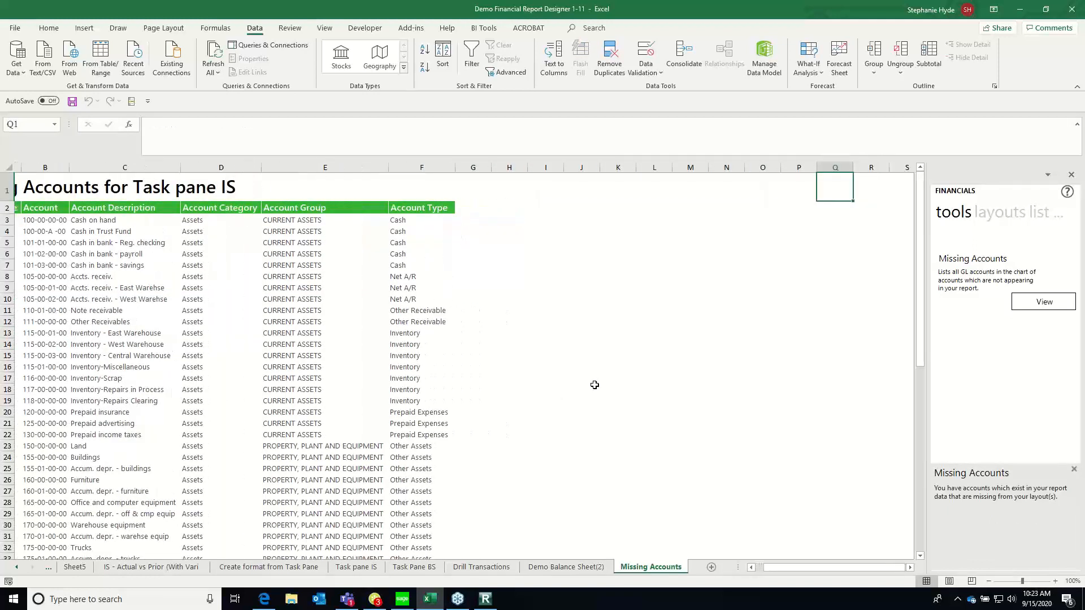
key(Left)
key(Down)
key(Down)
key(Down)
key(Left)
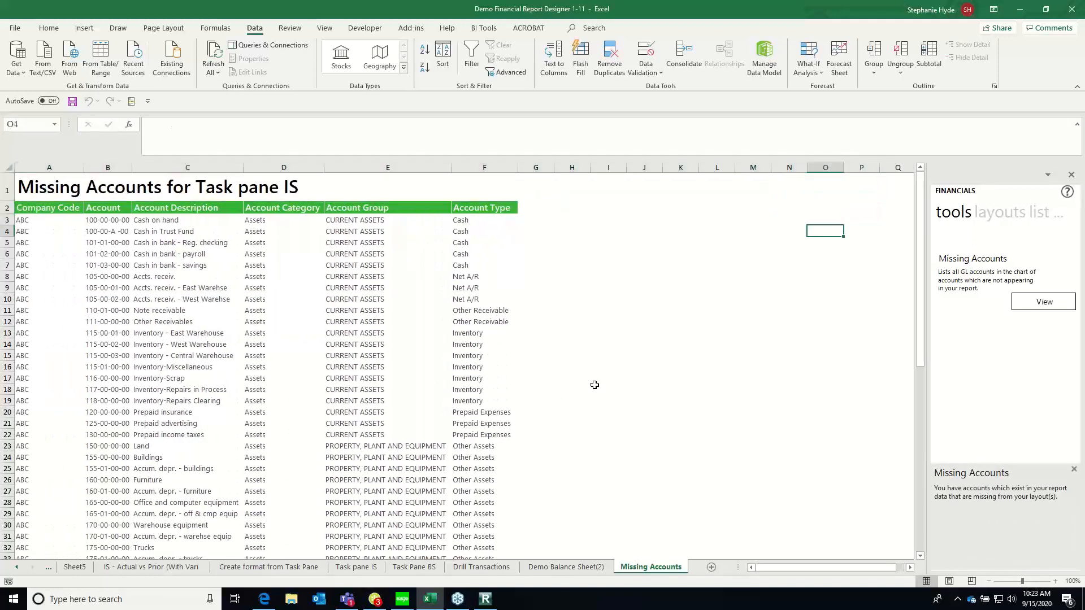
key(Left)
key(Left)
key(Left)
key(Left)
key(Left)
key(Left)
key(Left)
key(Left)
key(Left)
key(Left)
key(Left)
key(Left)
key(Left)
key(Left)
key(Down)
key(Down)
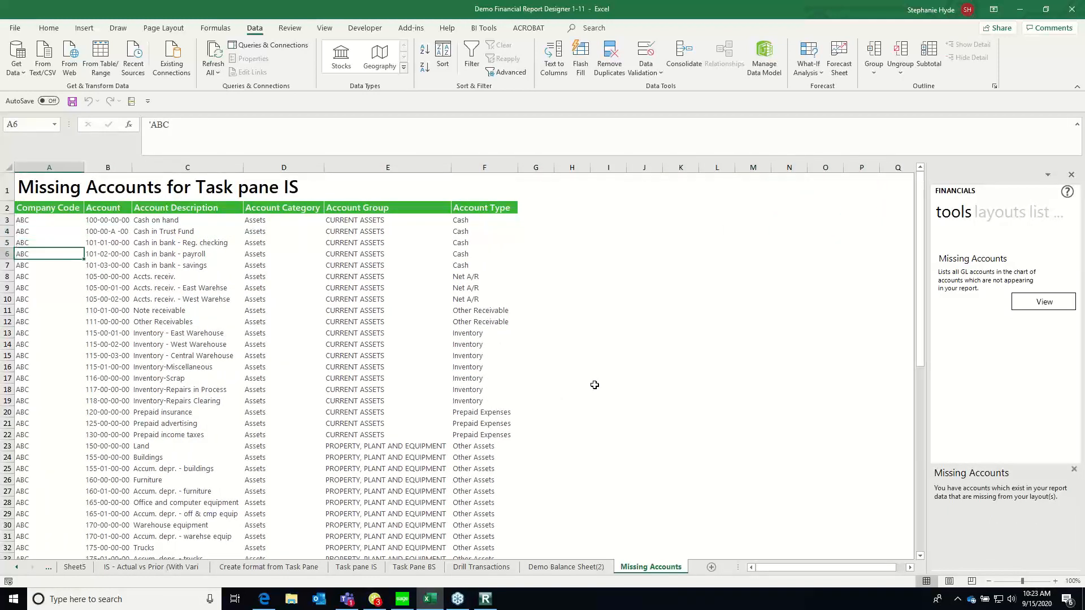
key(Down)
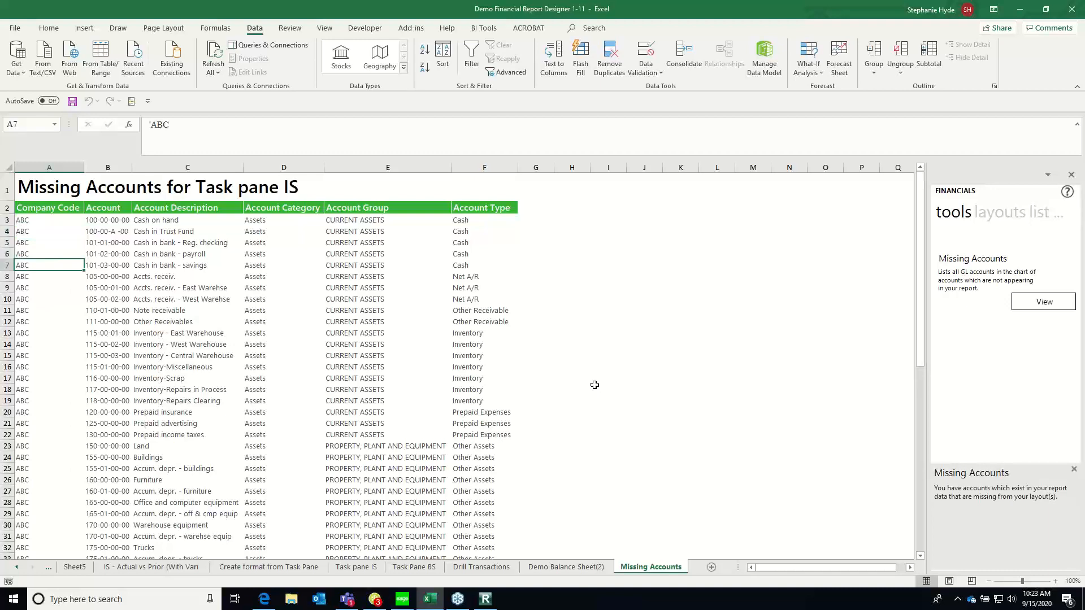
key(Page_Down)
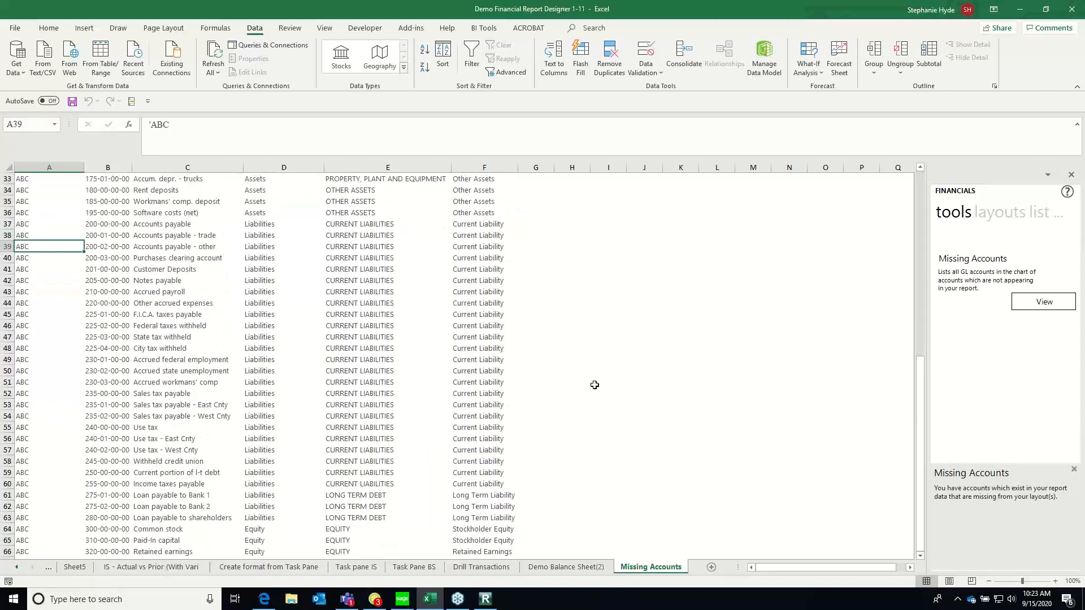
key(Page_Up)
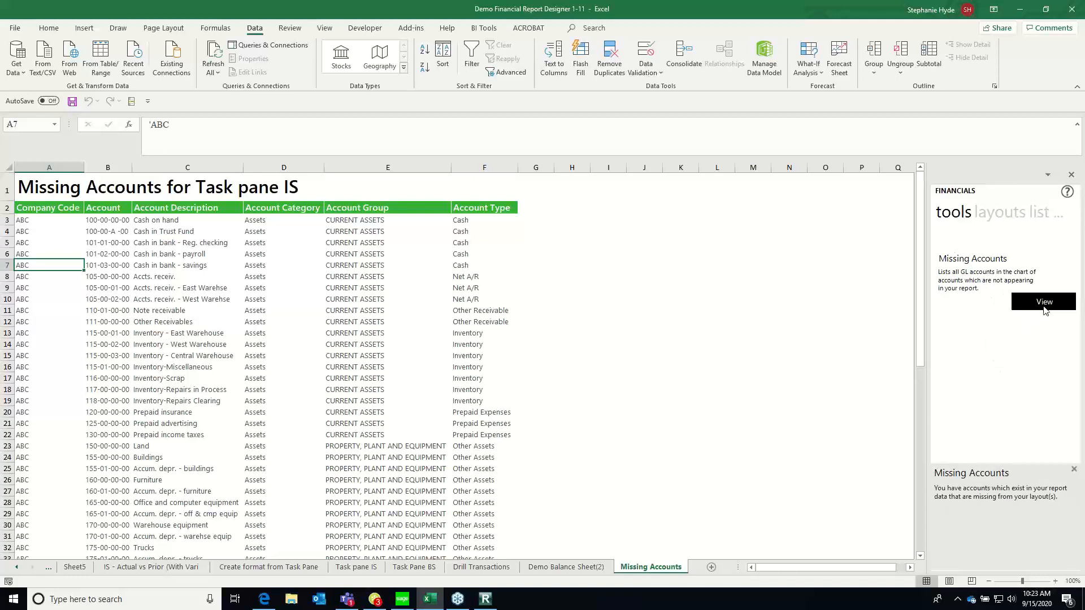
Delete the Missing Accounts sheet from the workbook
right_click(659, 568)
click(699, 431)
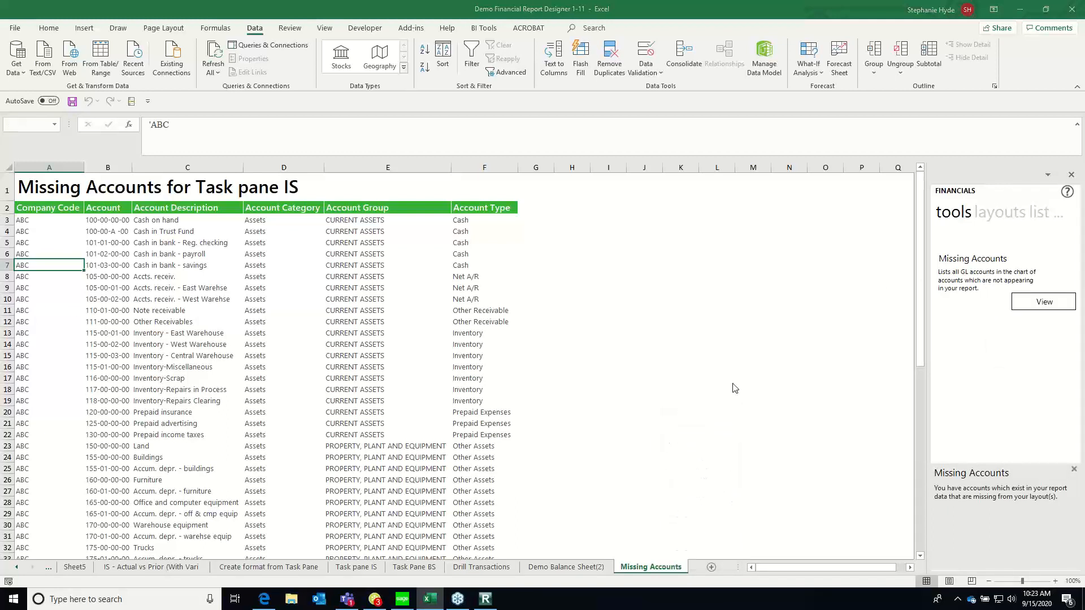
click(520, 331)
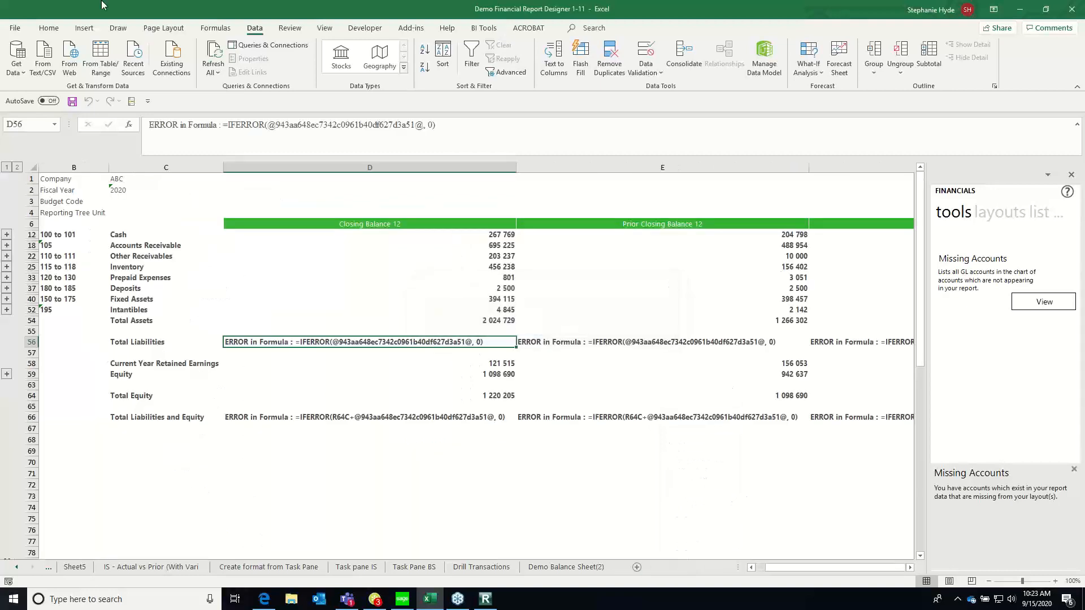
Delete the Demo Balance Sheet(2) sheet from the workbook
right_click(585, 568)
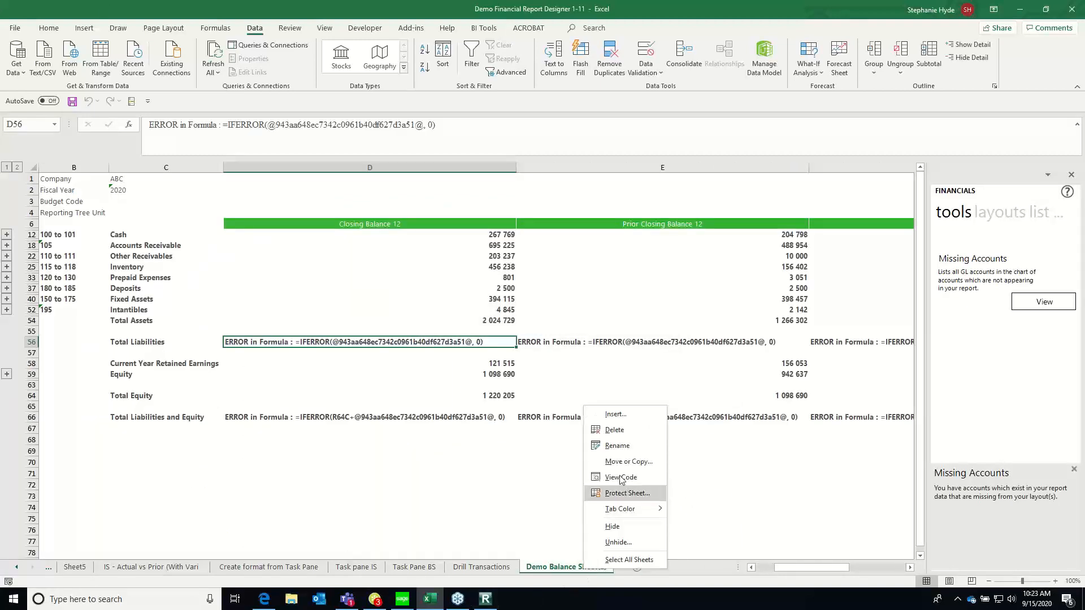
click(627, 431)
click(531, 331)
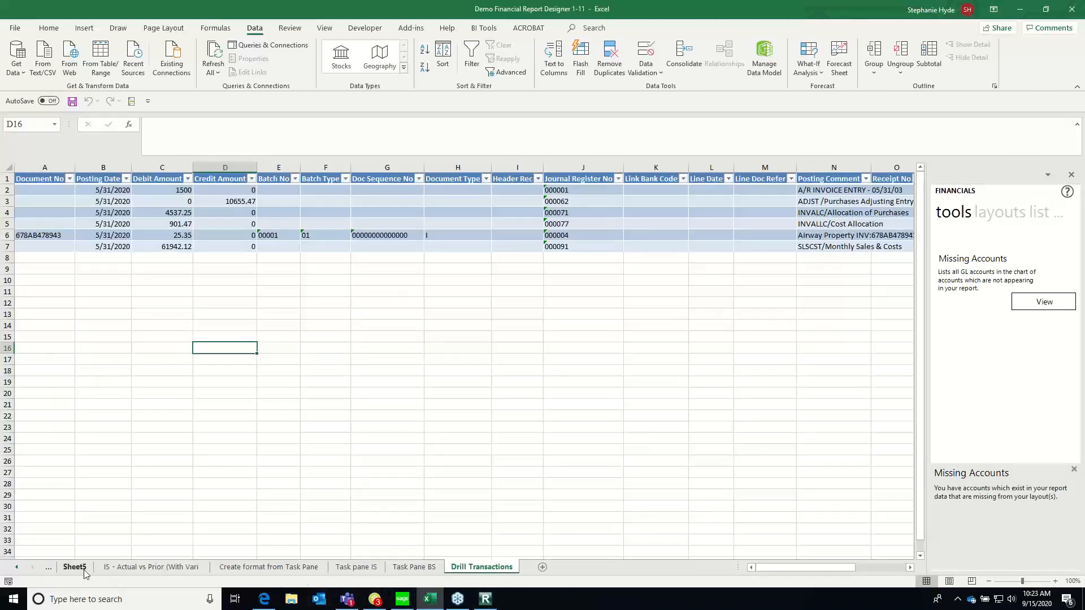
Look through the IS - Actual vs Prior and Create format from Task Pane sheets, ending on Task pane IS
click(131, 568)
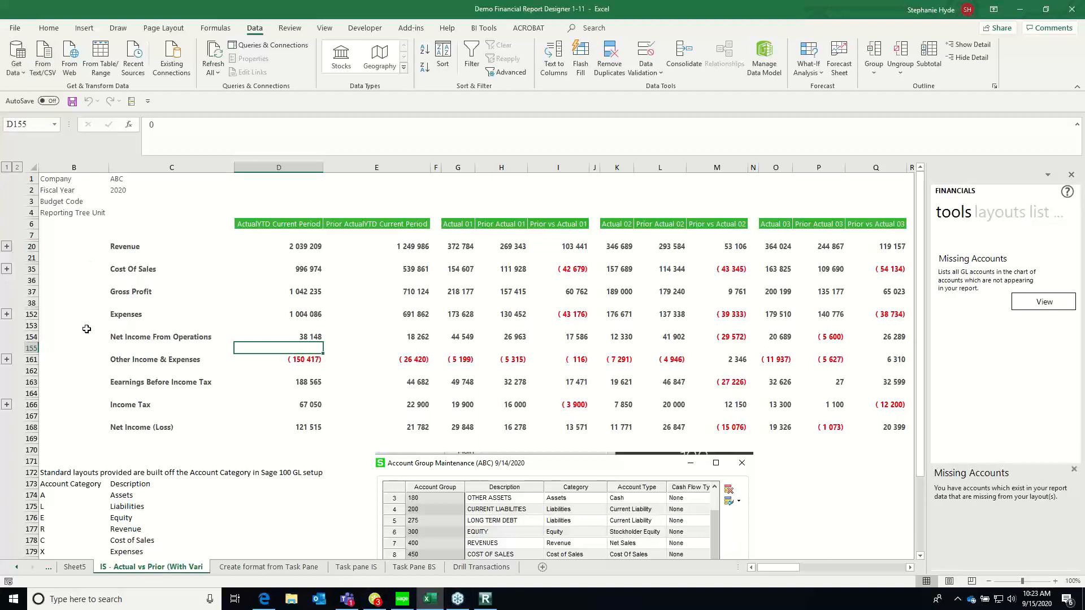
click(301, 568)
click(355, 567)
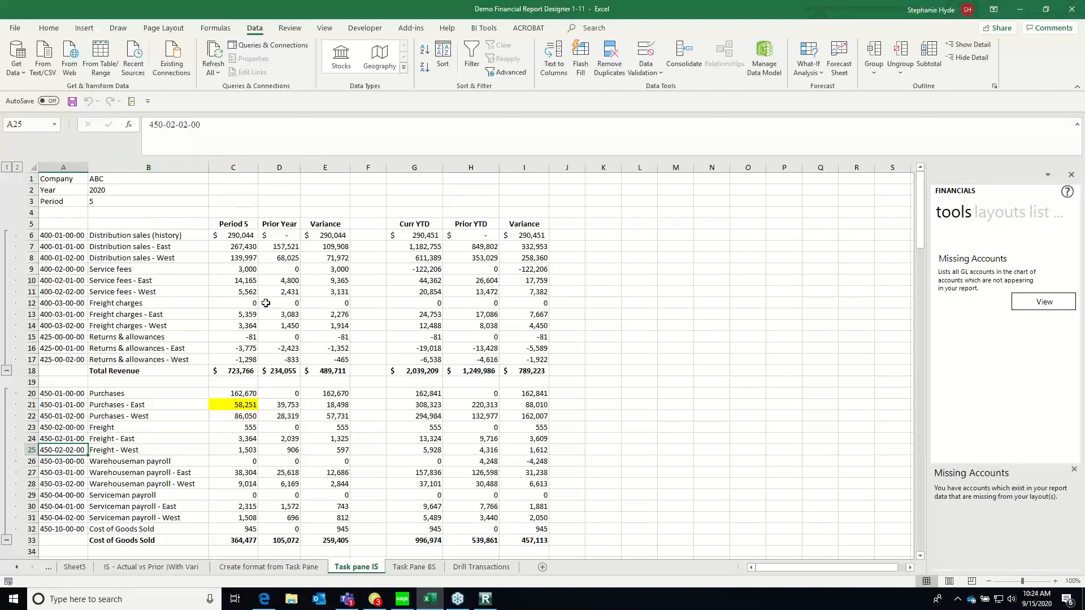
Drill down to the transactions behind the Period 5 amount for Distribution sales (history) in C6
click(228, 236)
right_click(230, 239)
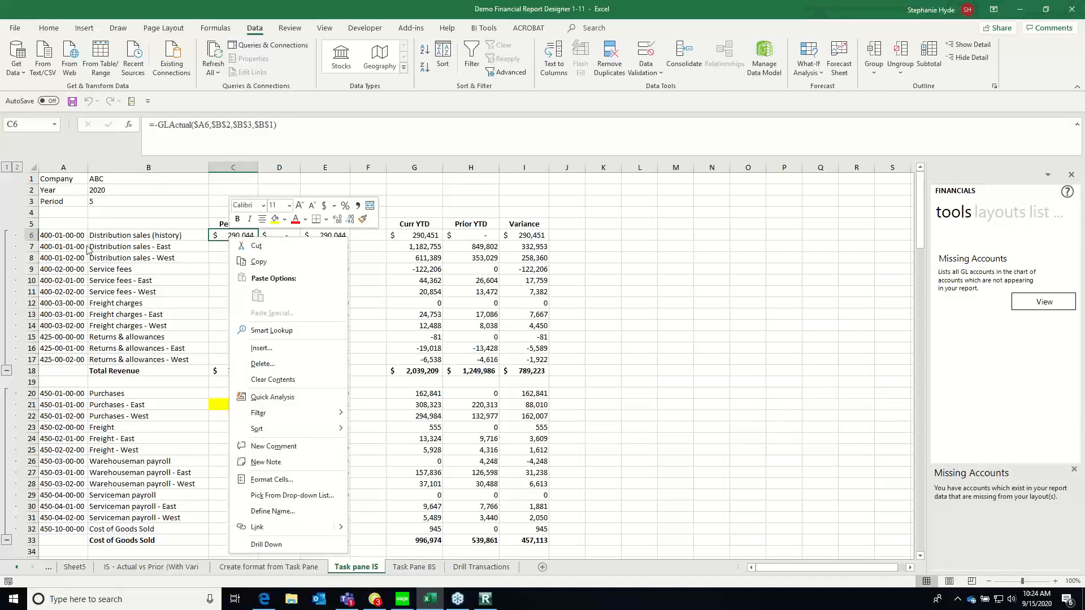
key(Escape)
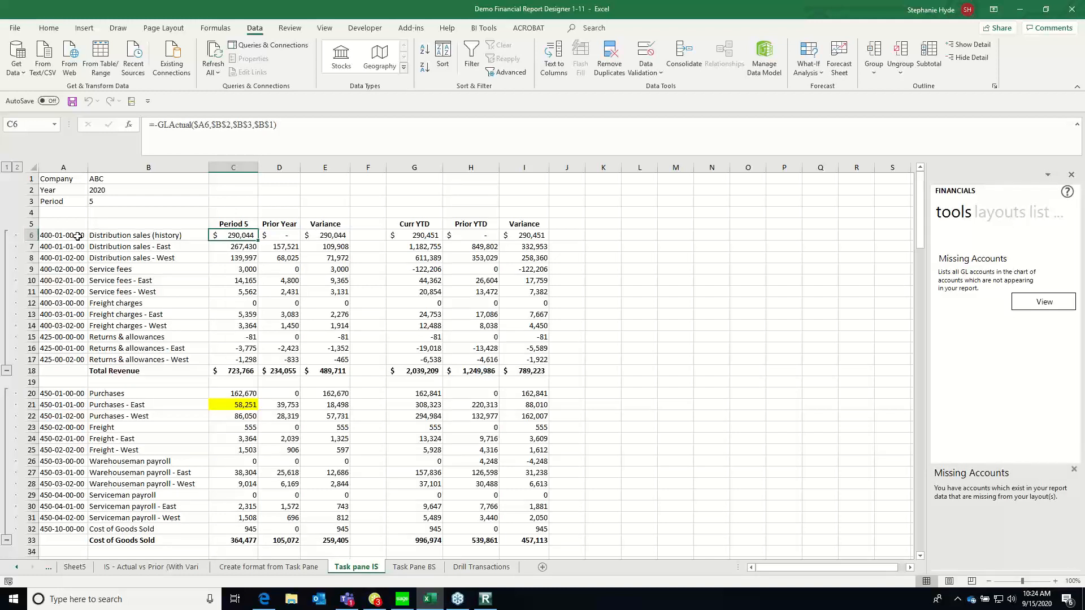
right_click(230, 240)
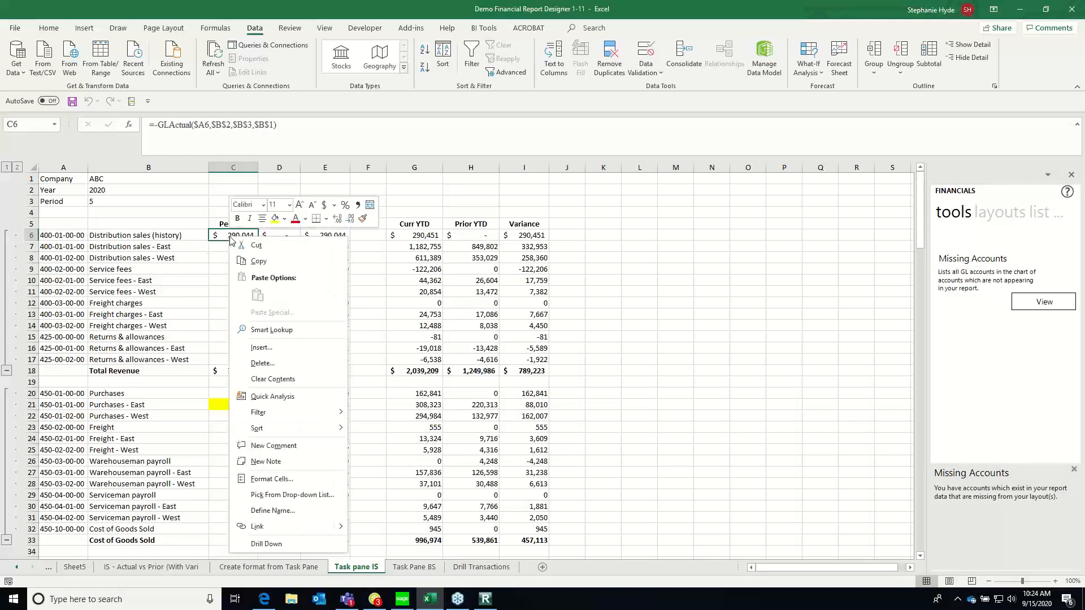
click(271, 544)
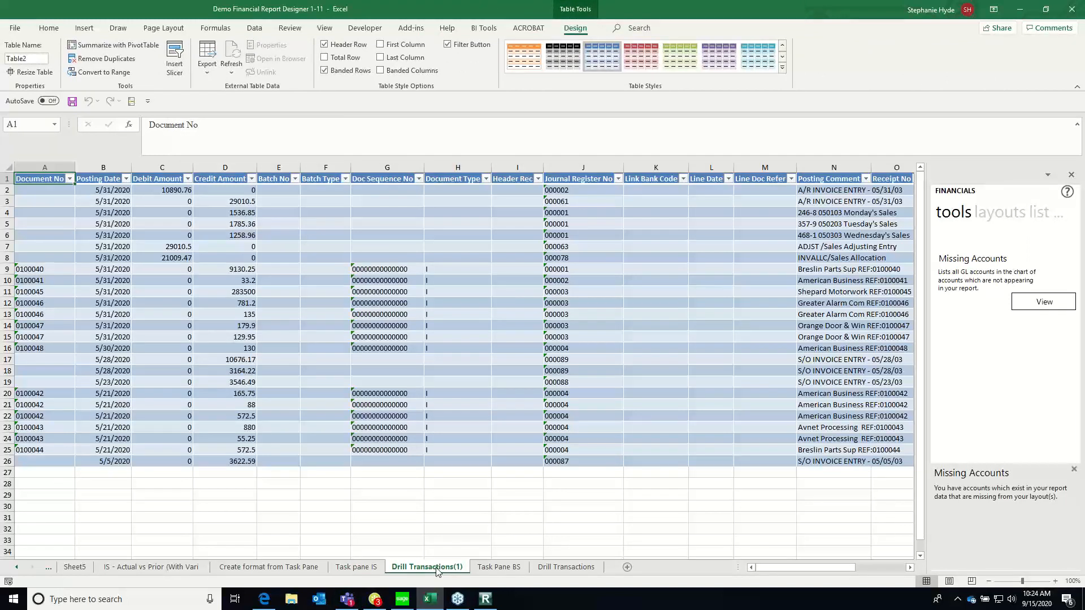
Examine the drilled-down transaction columns along row 11, from the document number and amounts to the posting comment, source journal and date created
click(52, 288)
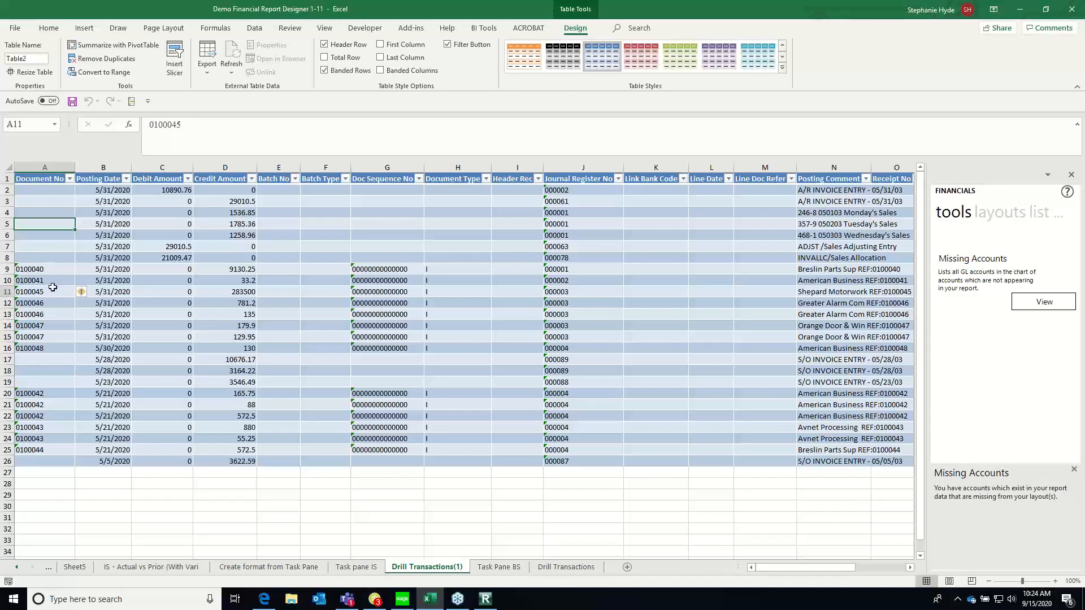
key(Right)
key(Right)
key(Right)
key(Right)
key(Right)
key(Right)
key(Right)
key(Right)
key(Right)
key(Right)
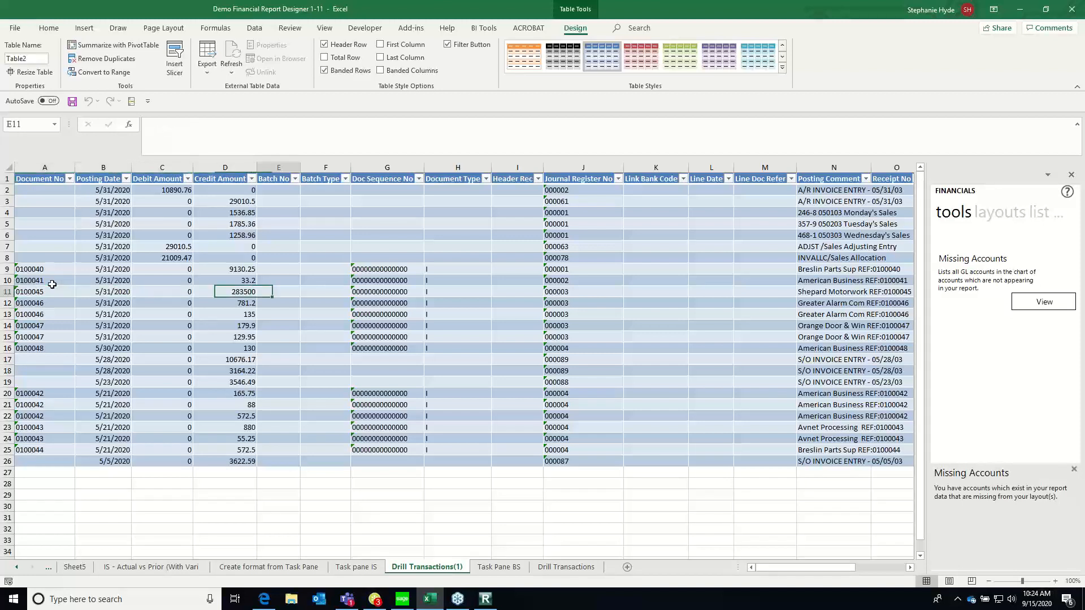
key(Right)
key(Right)
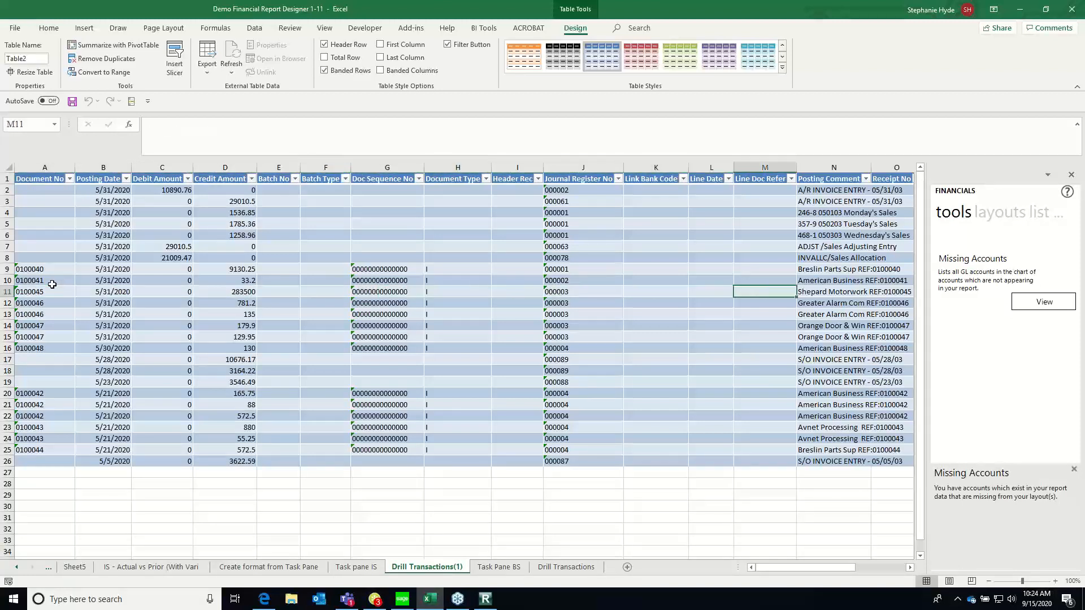
key(Left)
key(Left)
key(Left)
key(Left)
key(Left)
key(Left)
key(Left)
key(Left)
key(Left)
key(Left)
key(Left)
key(Left)
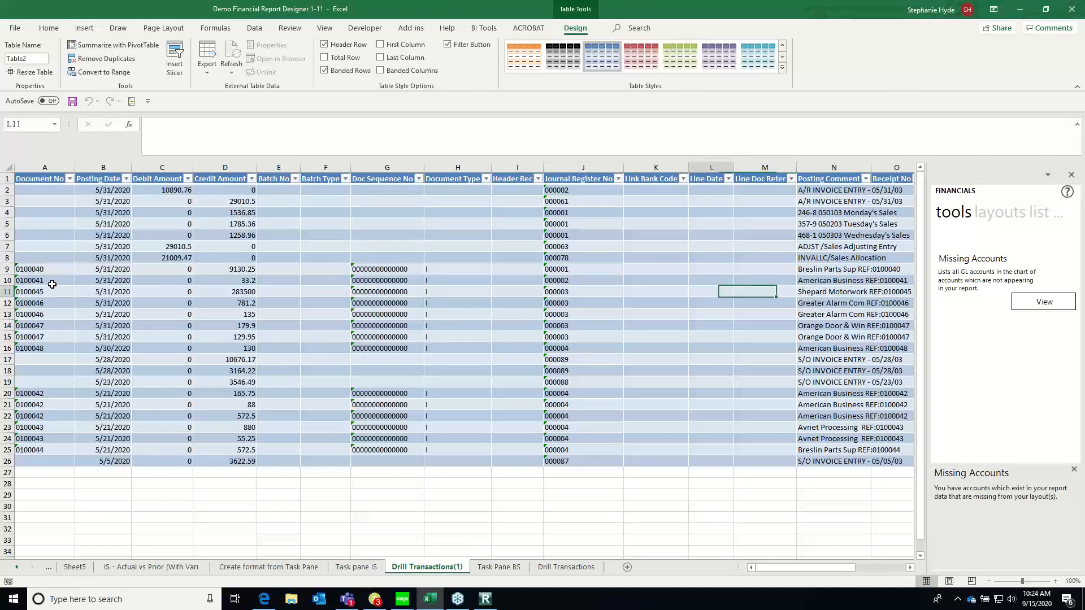
key(Right)
key(Right)
key(Right)
key(Right)
key(Right)
key(Right)
key(Right)
key(Right)
key(Right)
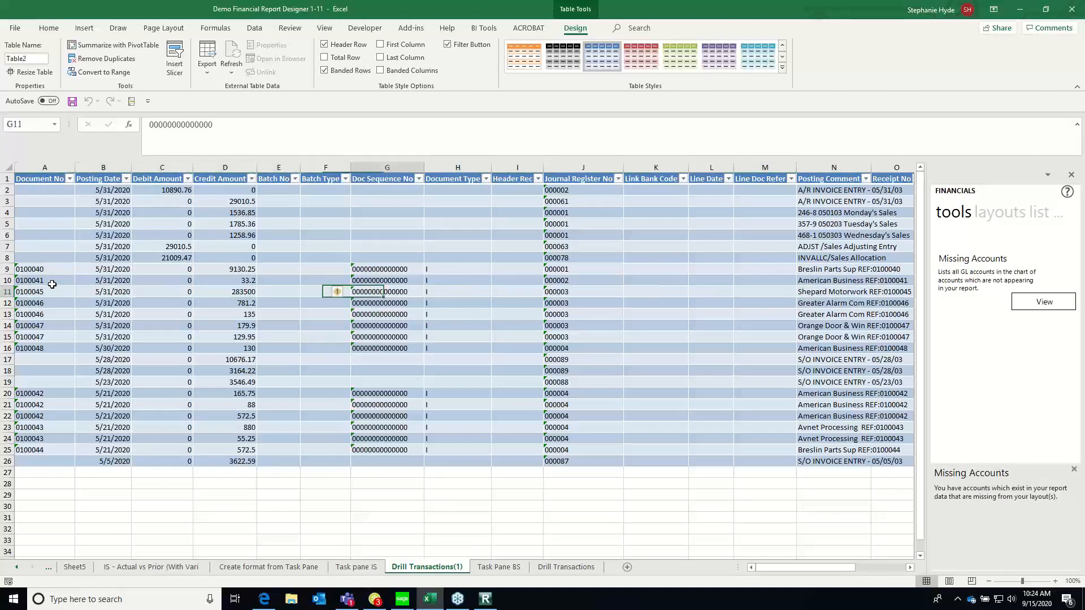
key(Right)
key(Right)
key(Right)
key(Right)
key(Right)
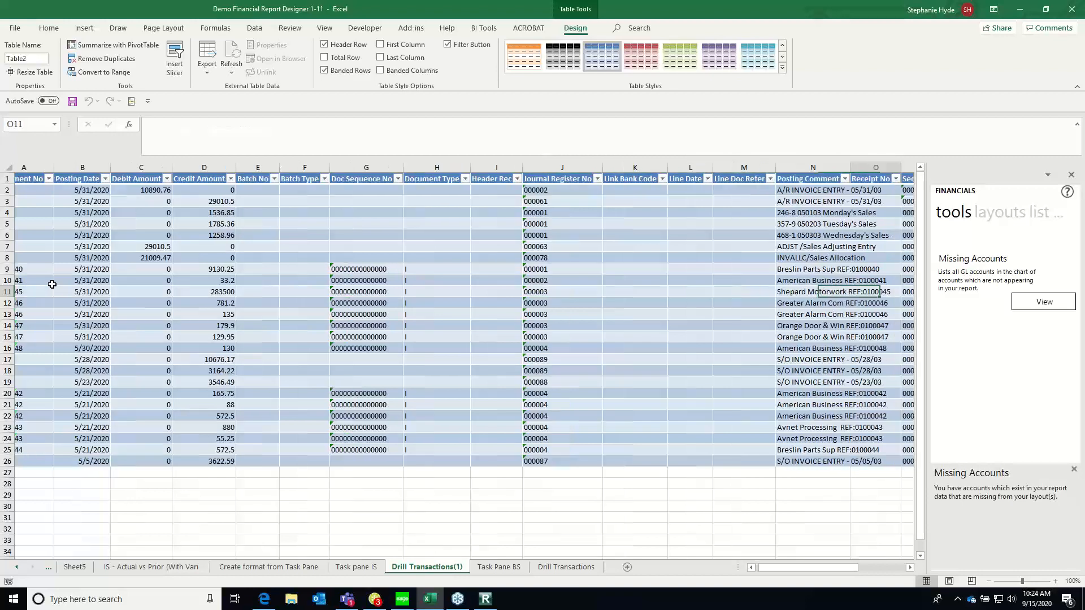
key(Right)
key(Right)
key(Right)
key(Right)
key(Right)
key(Right)
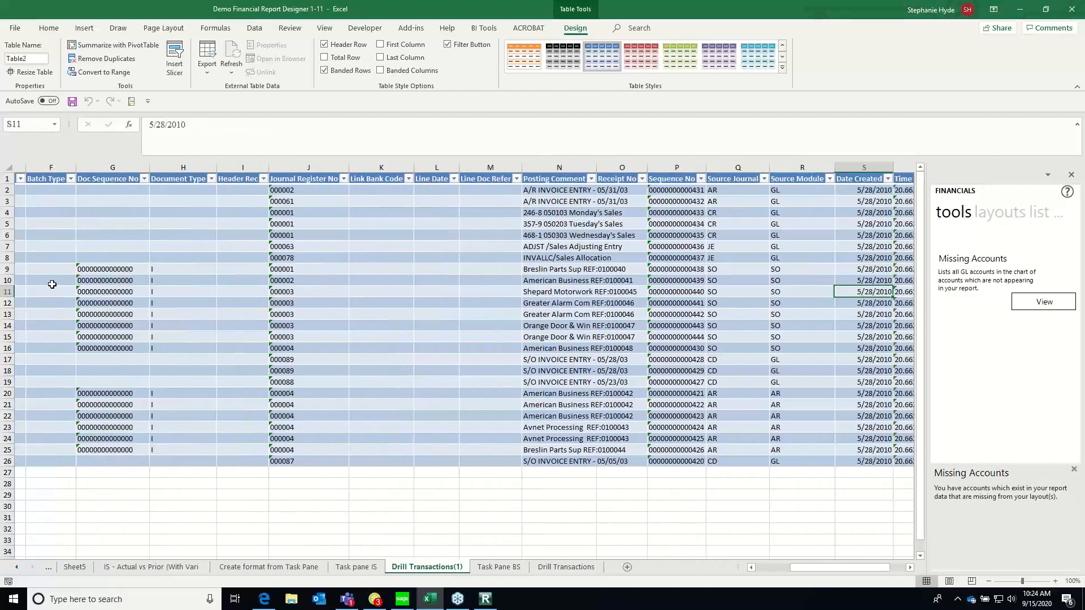
key(Left)
key(Left)
key(Left)
key(Left)
key(Left)
key(Left)
key(Left)
key(Left)
key(Left)
key(Left)
key(Left)
key(Left)
key(Left)
key(Left)
key(Left)
key(Left)
key(Left)
key(Left)
key(Left)
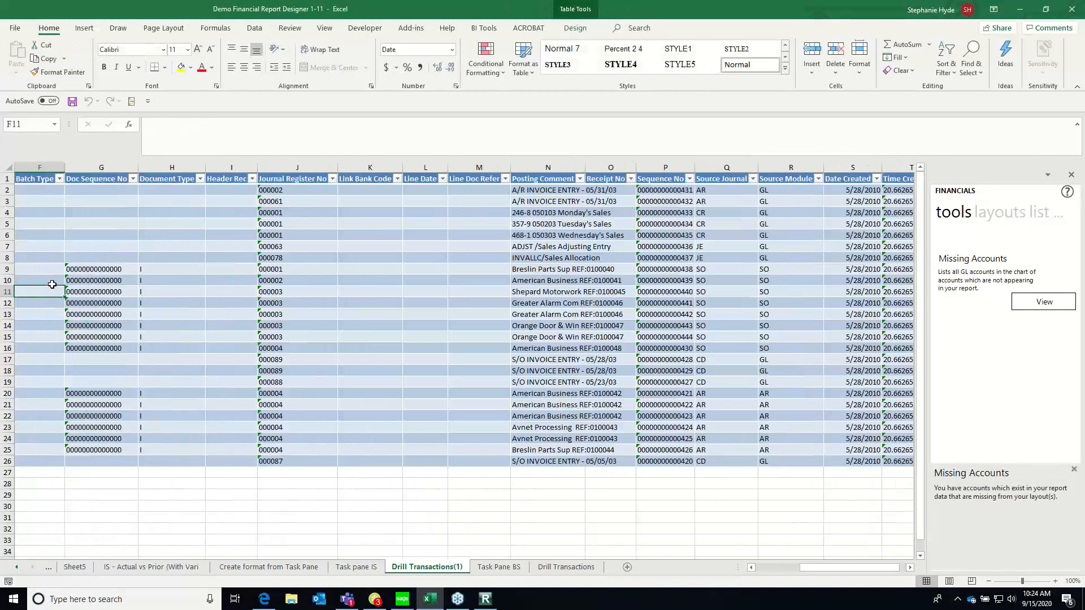
key(Left)
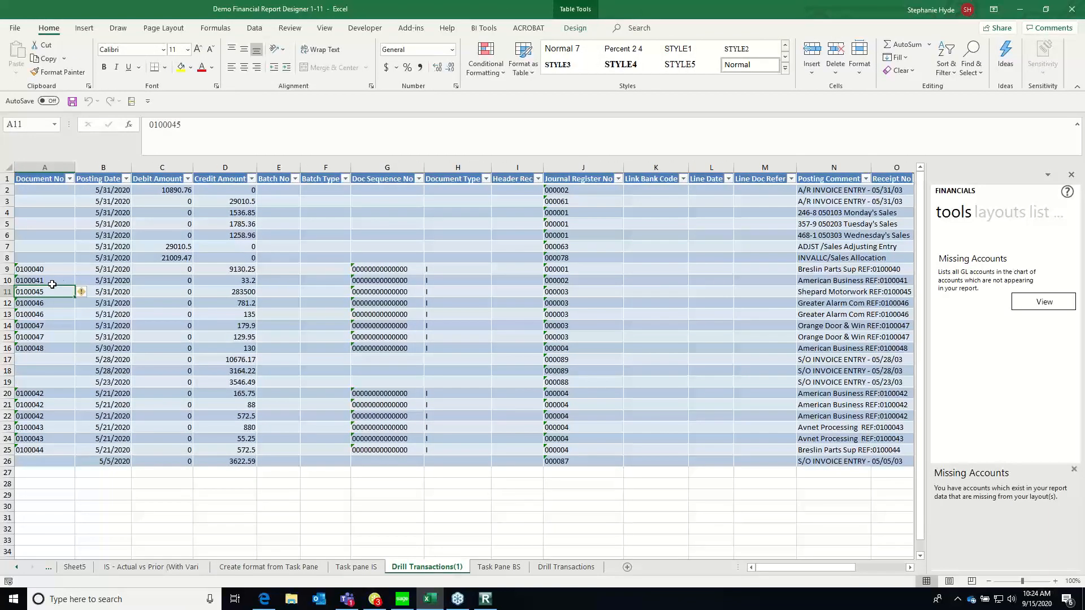
Delete the Drill Transactions(1) sheet from the workbook
right_click(419, 569)
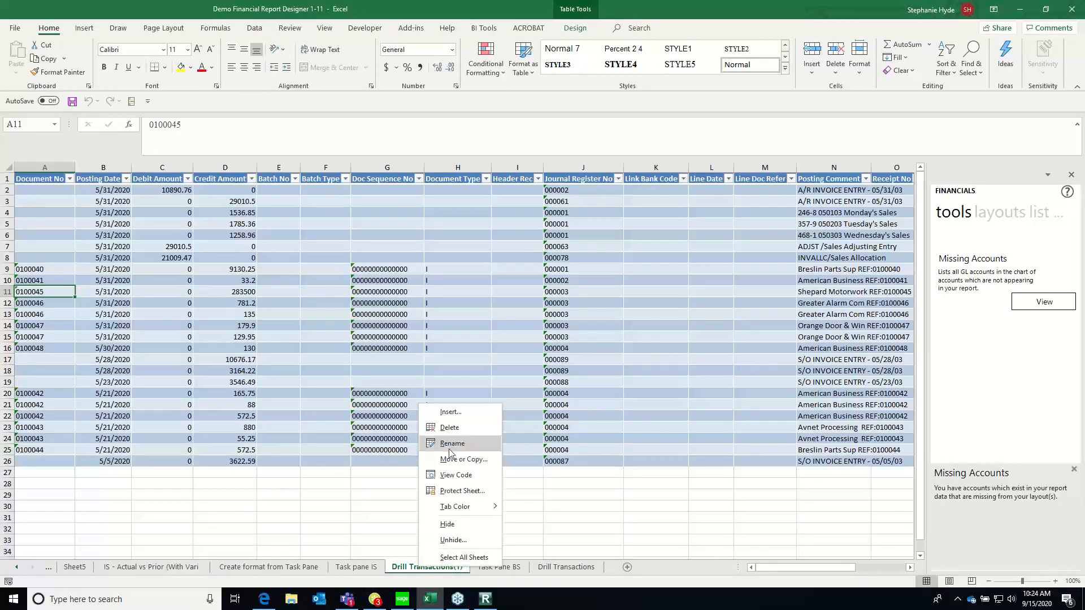
click(449, 428)
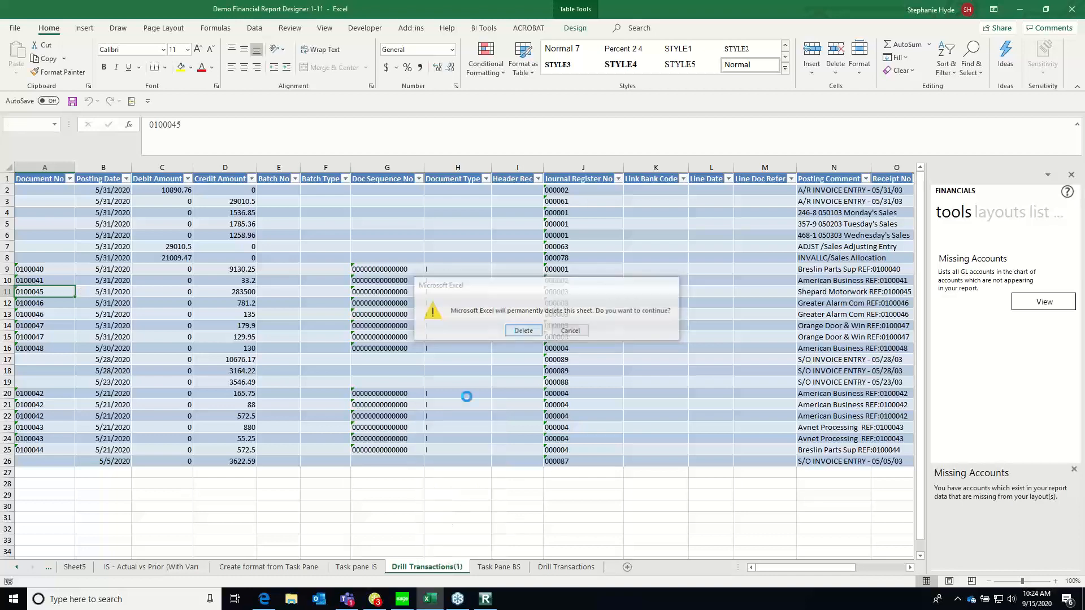
key(Return)
Delete the Drill Transactions sheet from the workbook
right_click(478, 568)
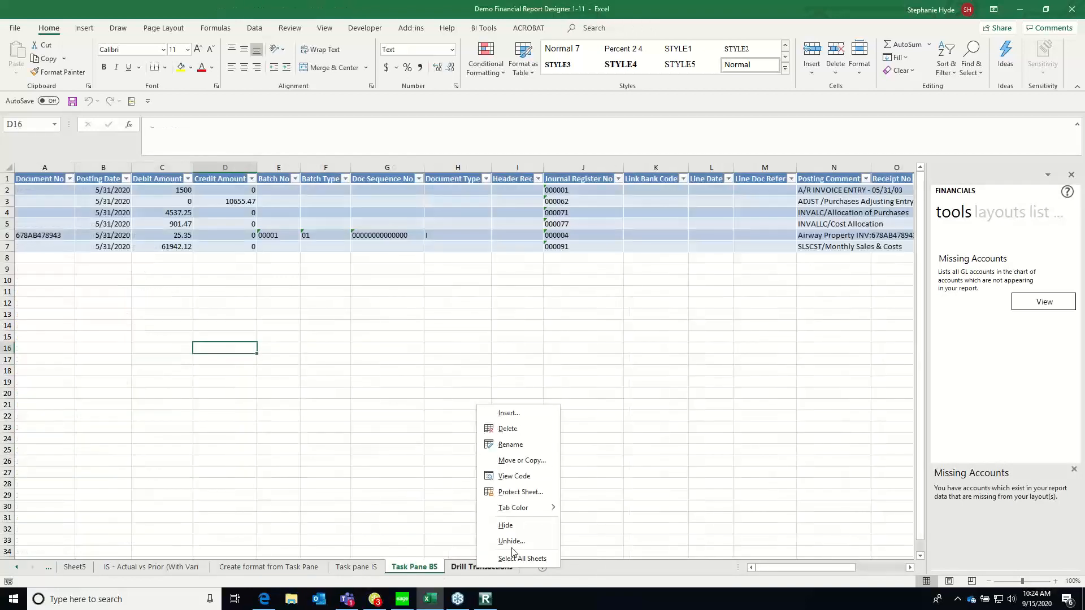
click(502, 428)
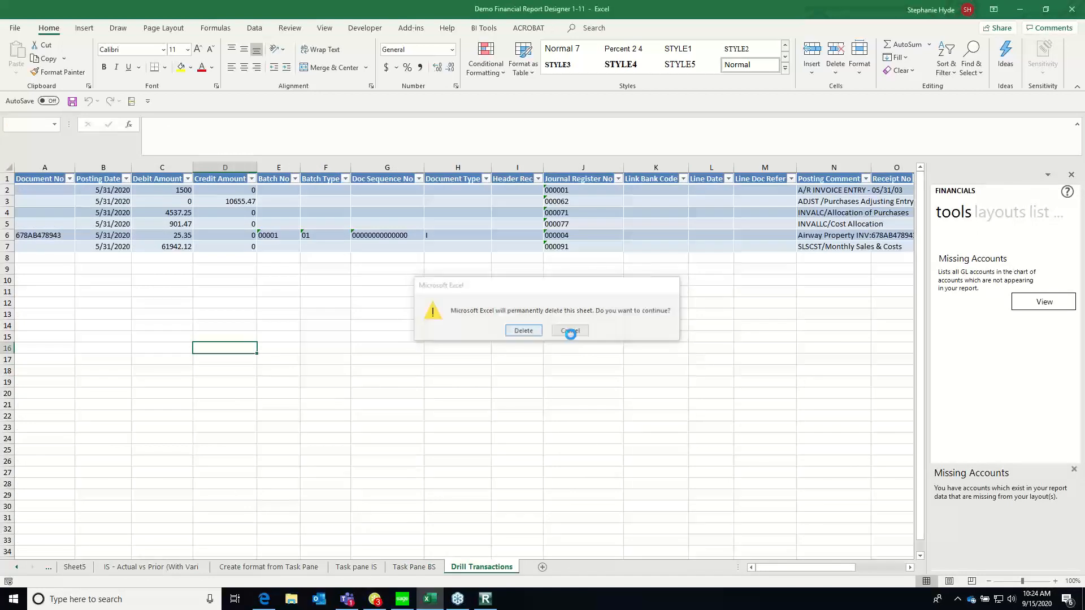
key(Return)
On the Create format from Task Pane sheet, check that drill-down is offered for the Building maintenance CY Month amount in C17
click(269, 567)
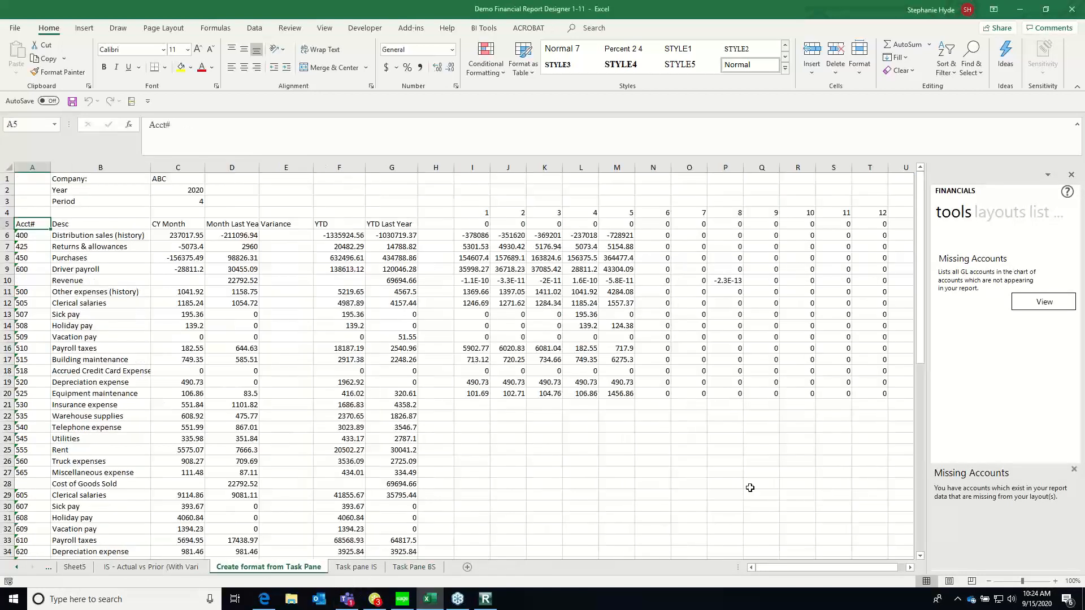
click(187, 359)
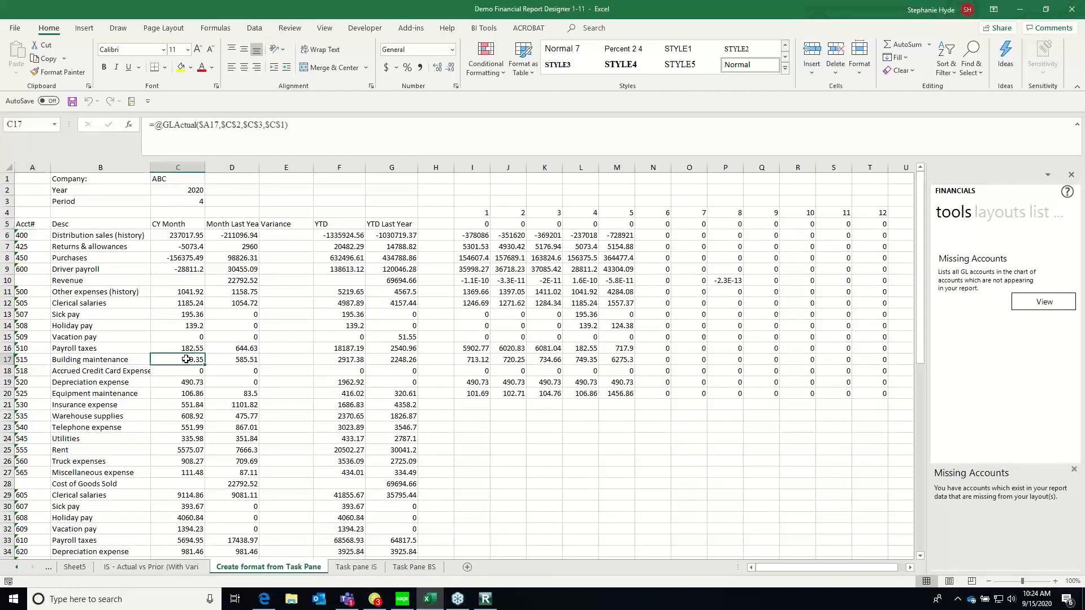
right_click(175, 359)
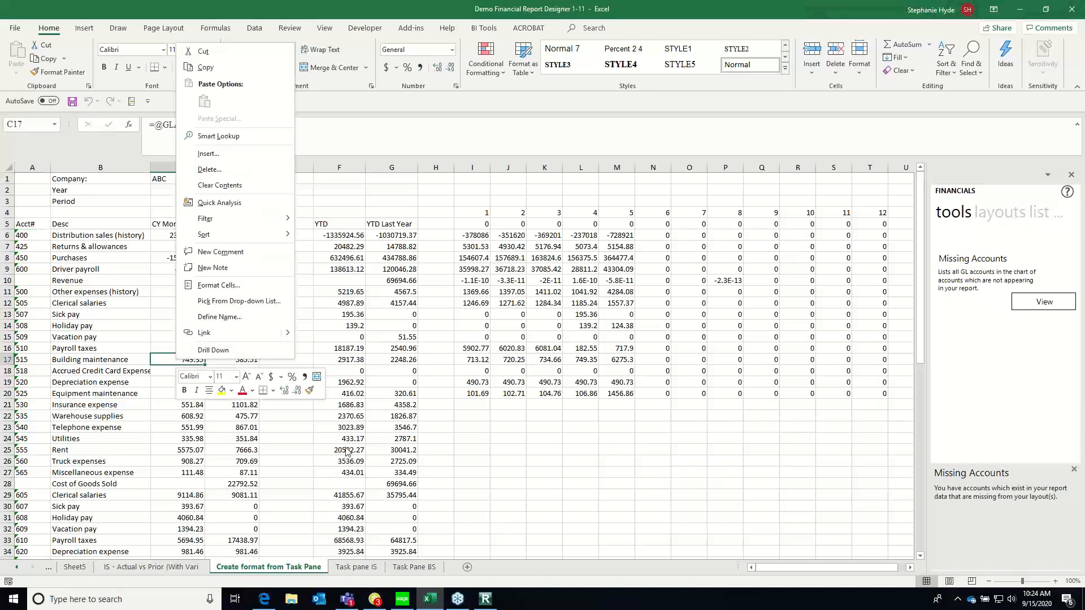
key(Escape)
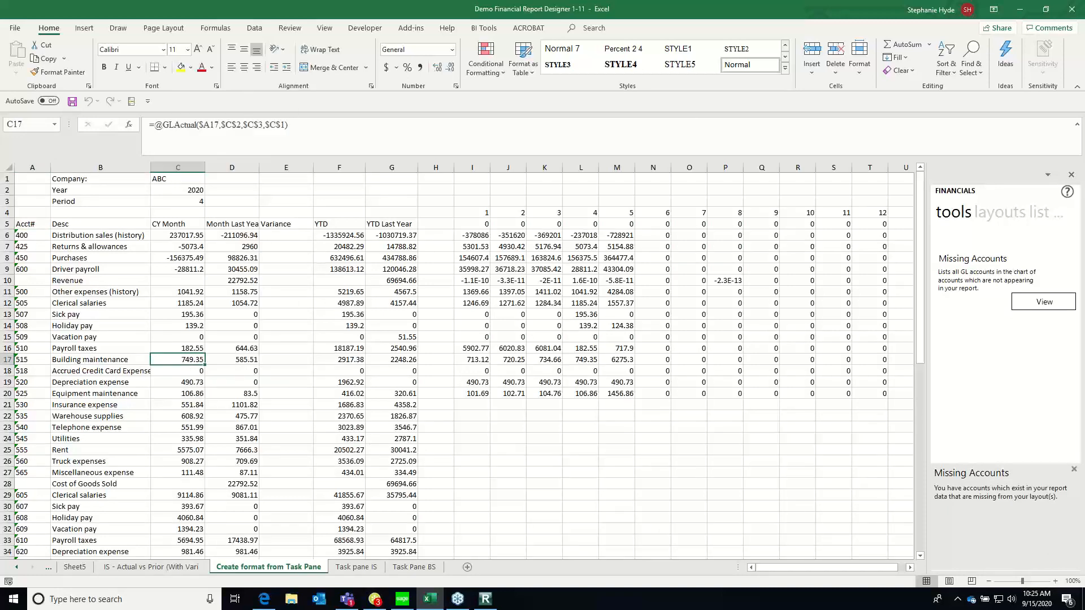
click(554, 472)
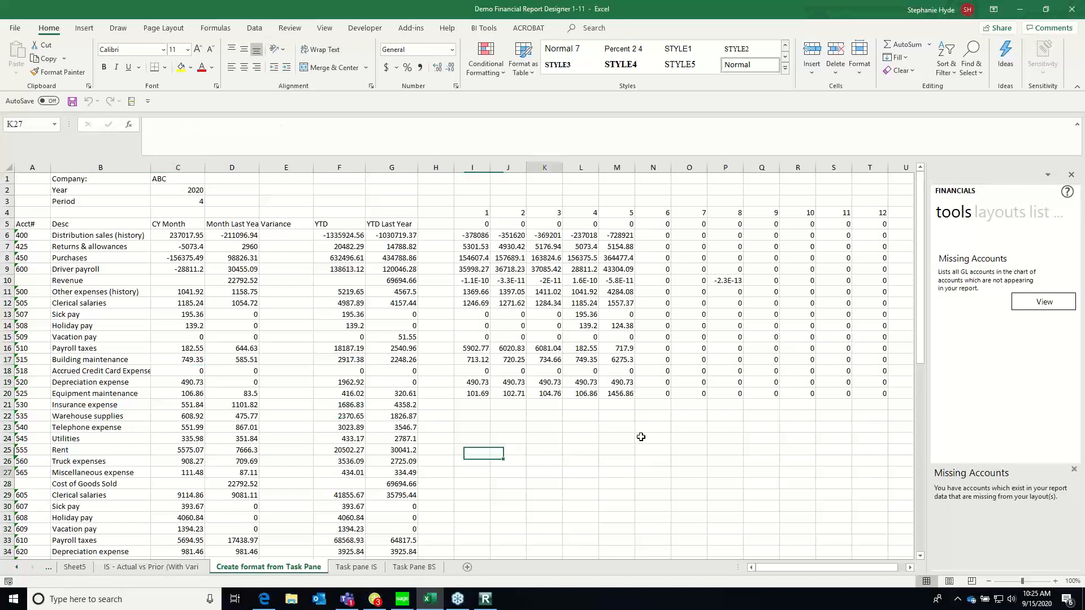
Look through the layouts and lists in the Financials task pane and inspect the Telephone expense YTD Last Year formula in G23
click(996, 213)
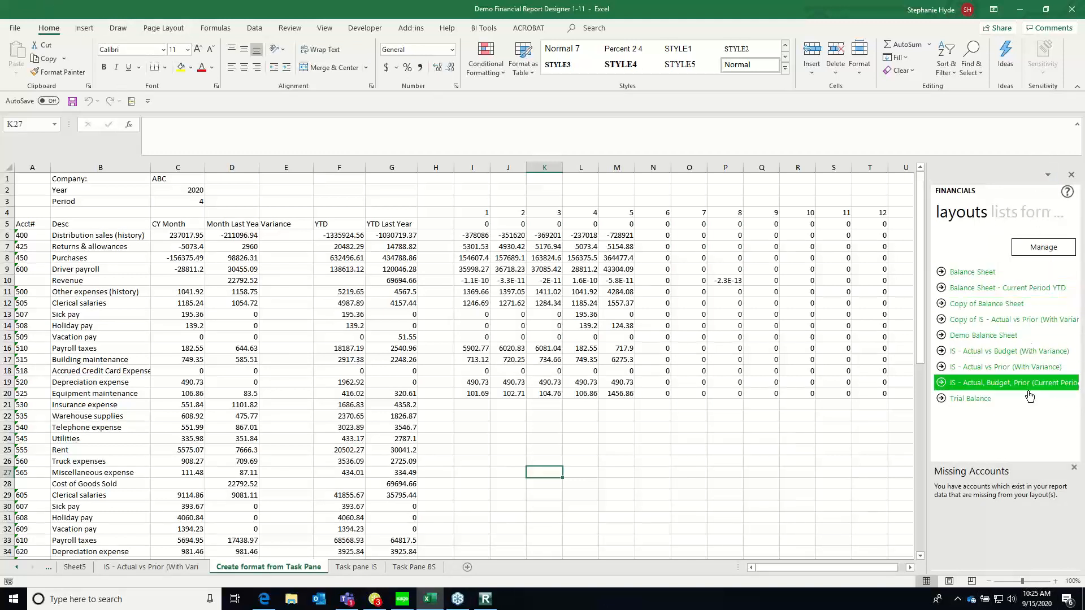
click(1001, 217)
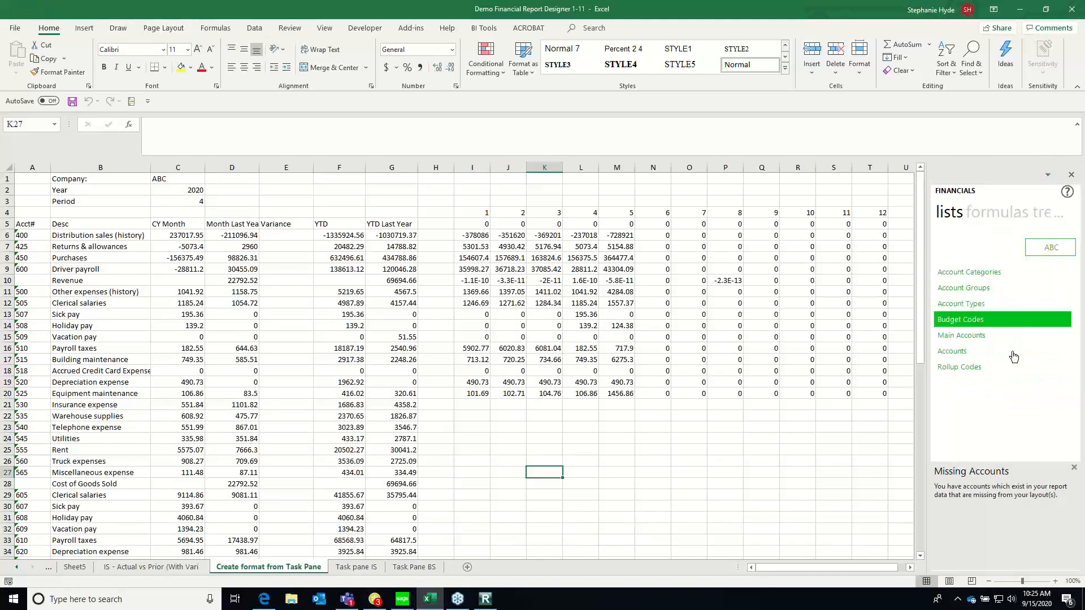
click(387, 429)
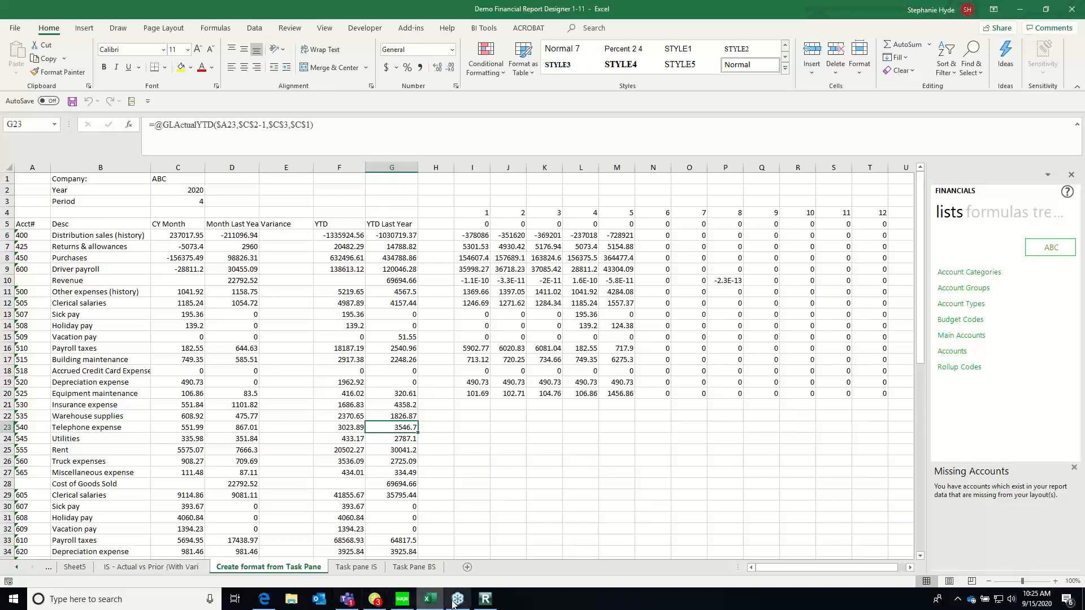
Switch to the Sage 100 ERP Intelligence Report Manager and select the Demo Financial Report Designer 1-1 report under Demo Reports
click(485, 602)
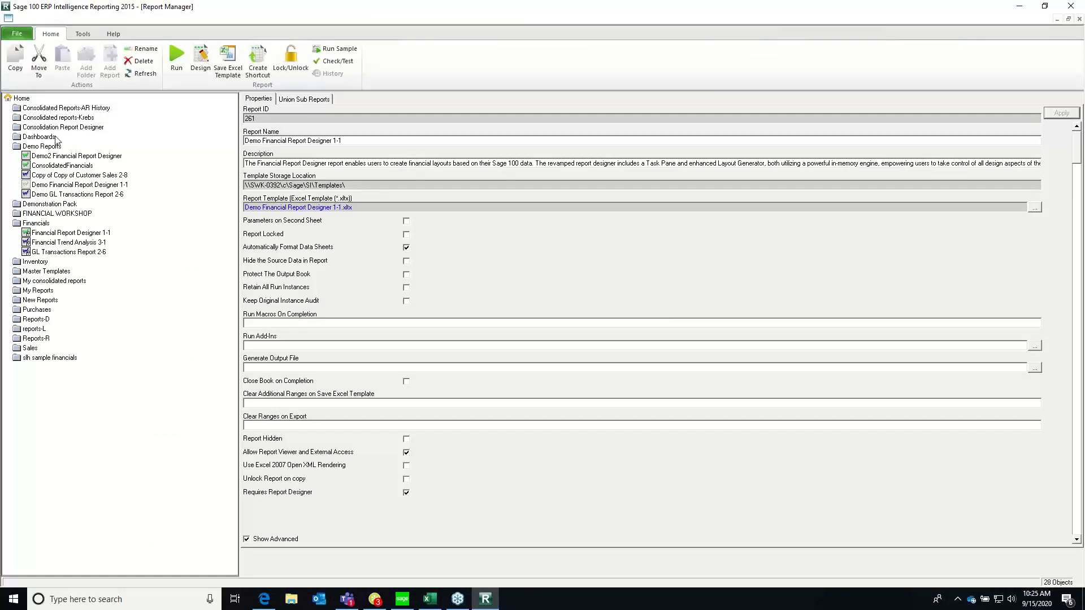
click(58, 186)
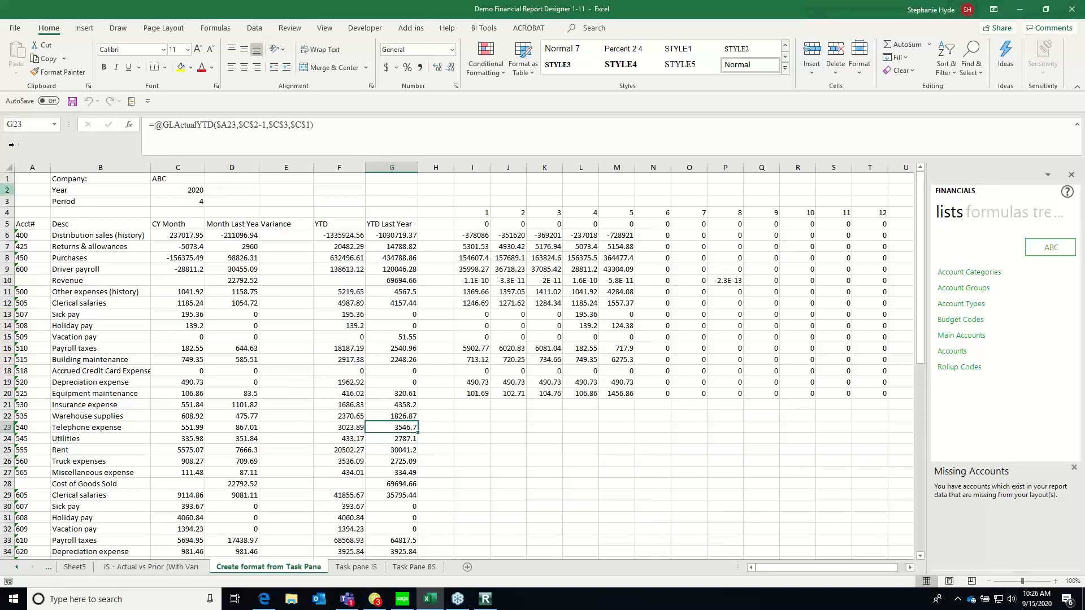
Return to Excel's Task pane IS sheet and show the available formulas in the Financials task pane
click(356, 567)
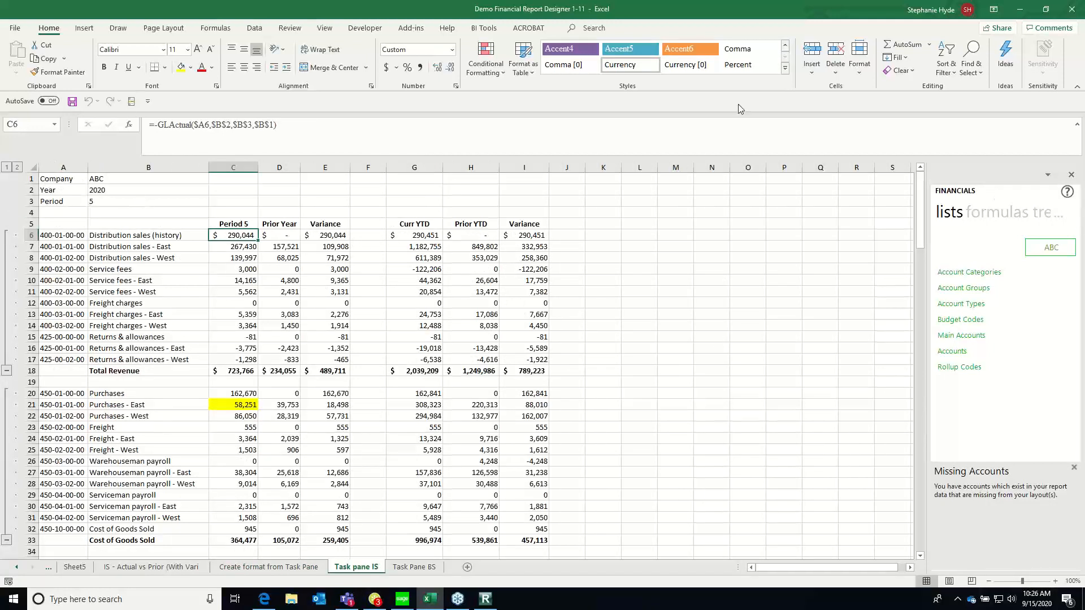
click(495, 31)
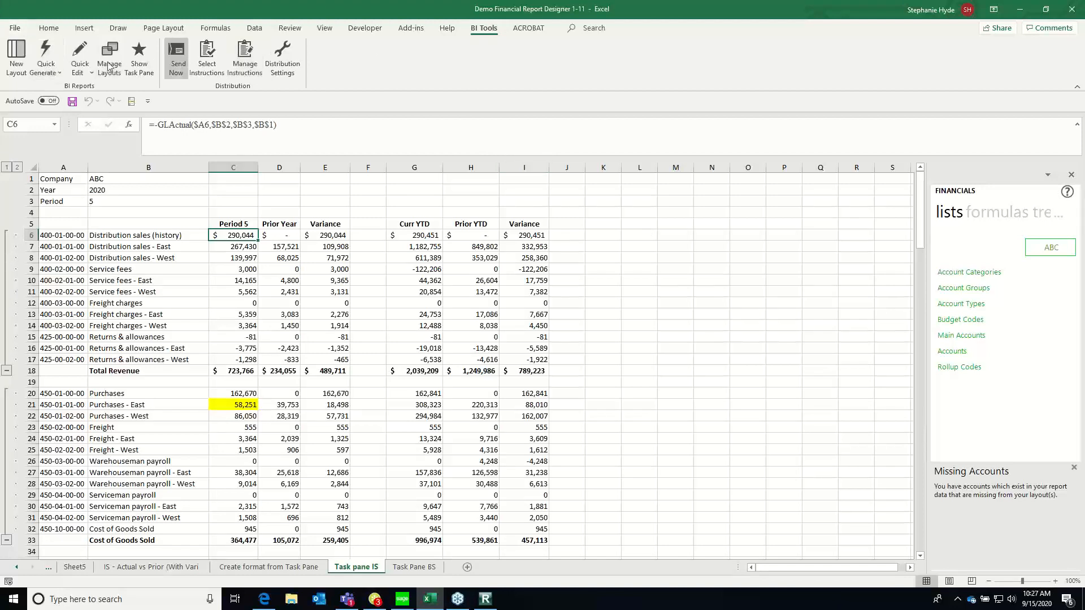
click(980, 213)
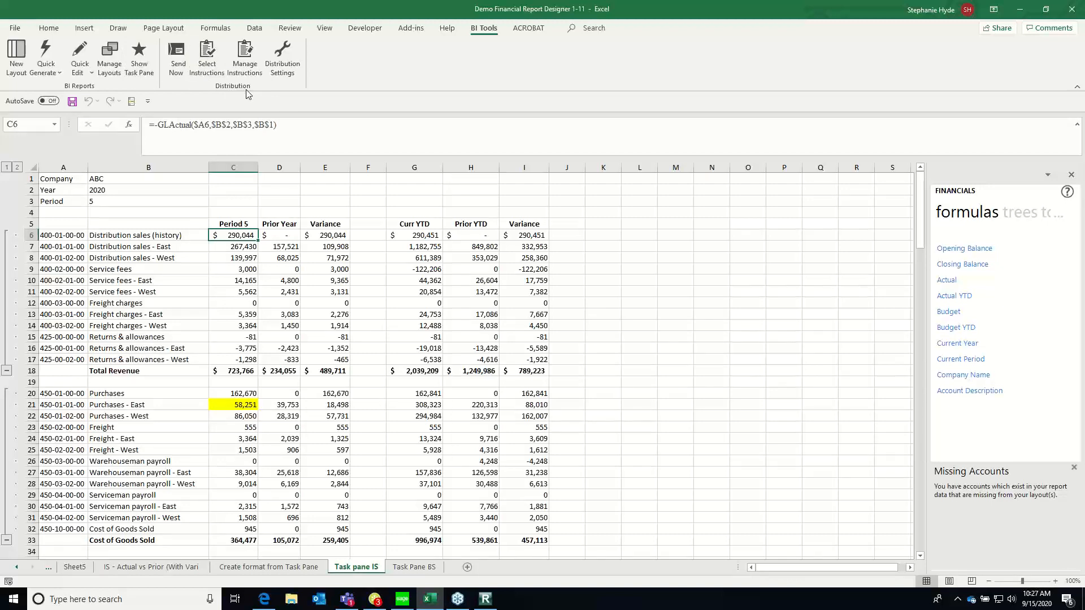
Review the email sending options in the Distribution Settings and close them without changes
click(294, 66)
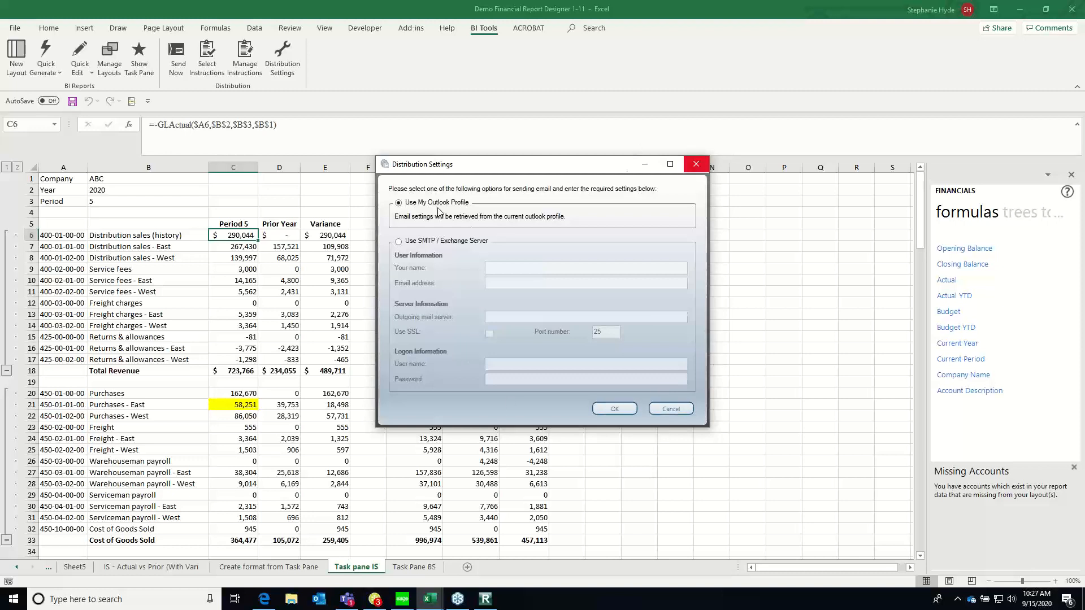
click(696, 163)
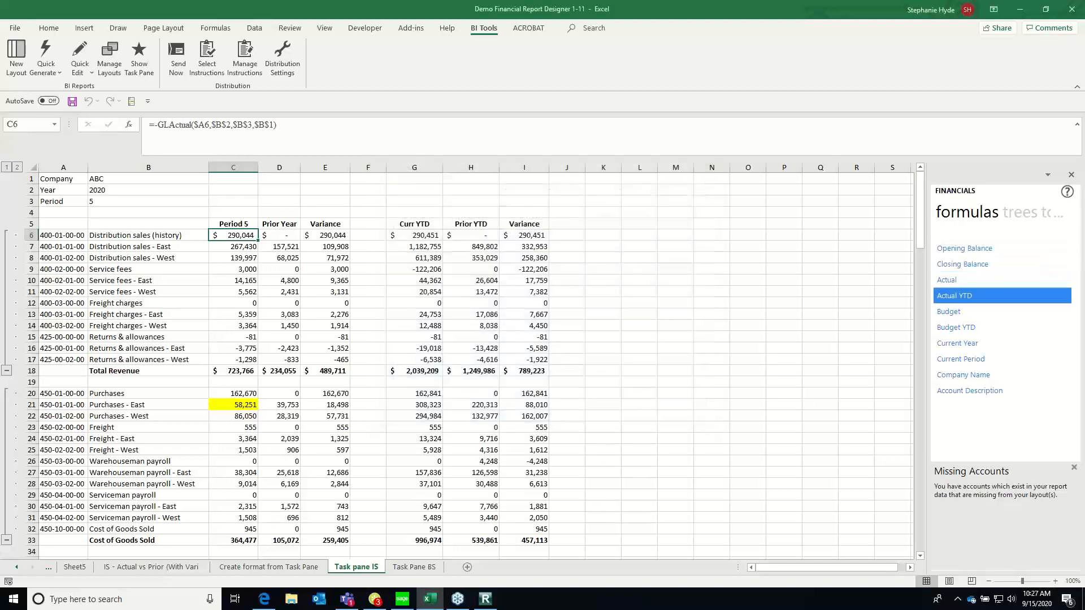
Open the IncomeStatement distribution instruction for editing and enable its email delivery
click(245, 59)
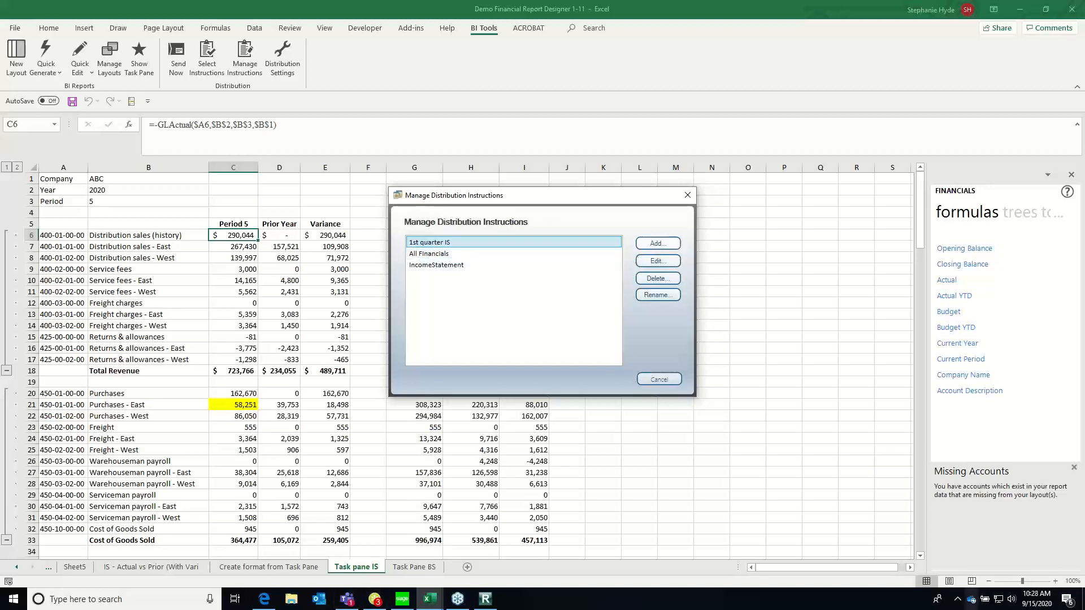
click(444, 266)
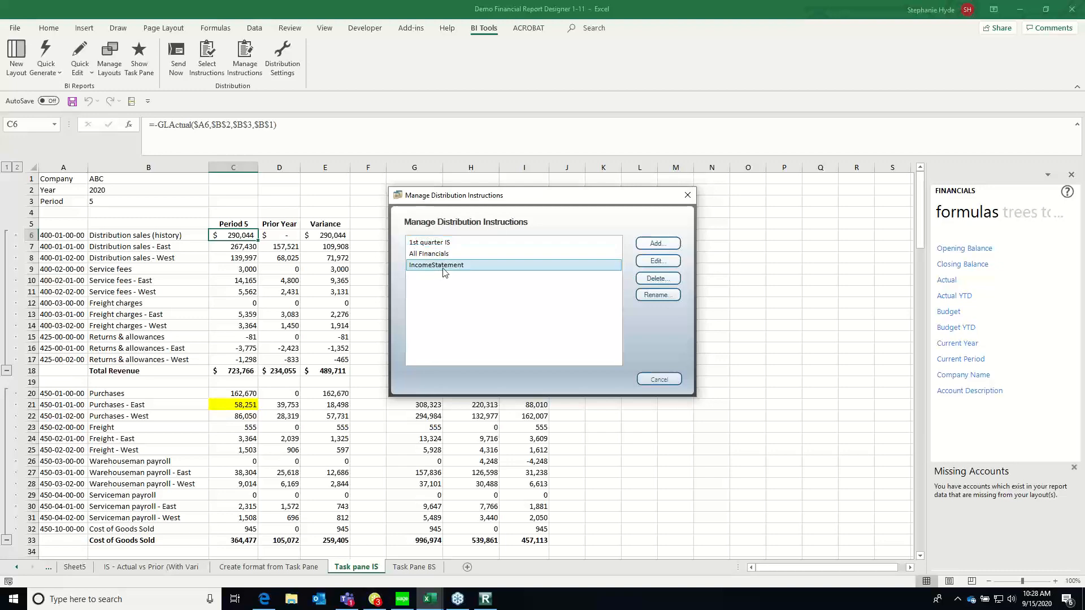
click(661, 262)
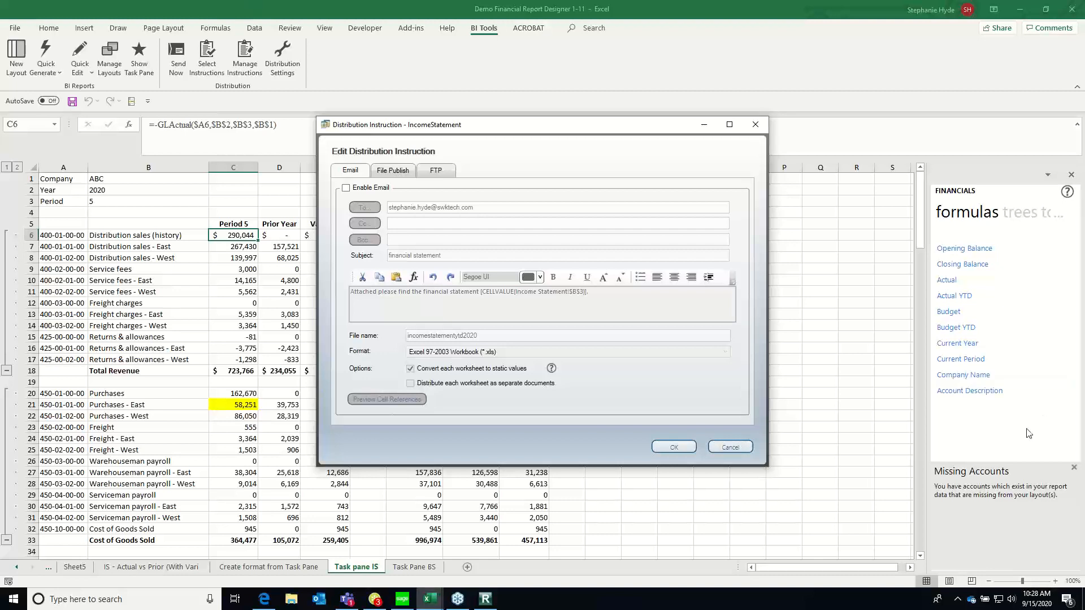
click(346, 188)
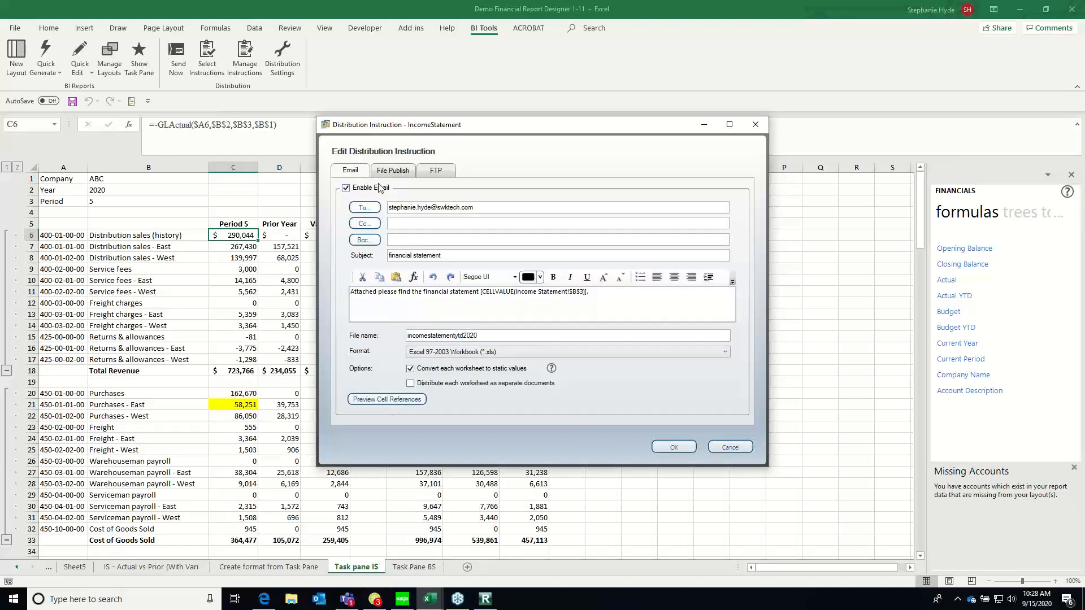
Replace the cell reference in the email message with "for company" and a reference to company cell B1 on Task pane IS
click(499, 207)
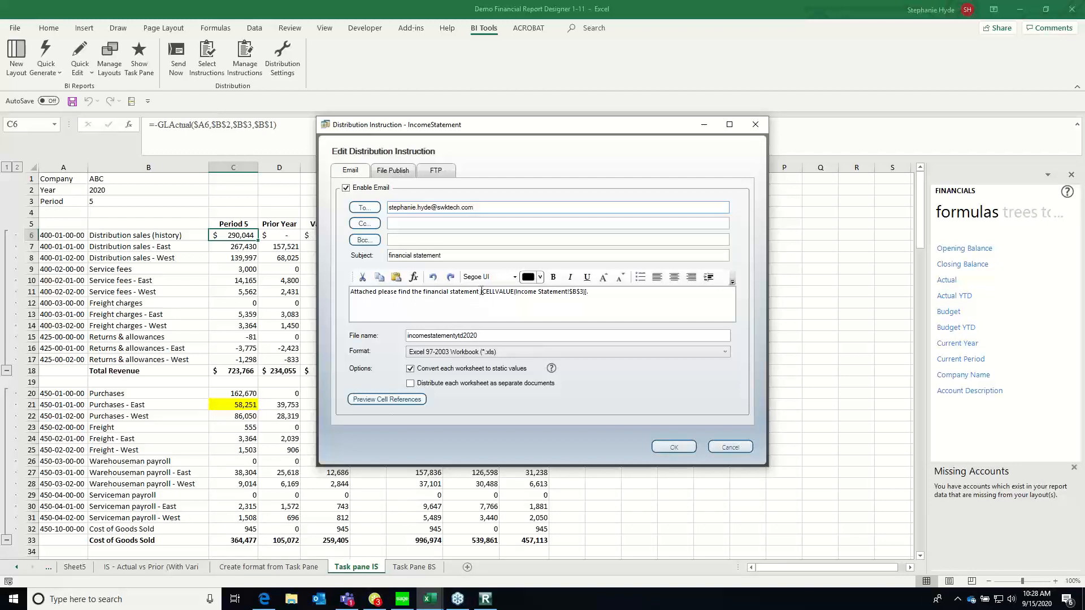
drag(480, 292, 635, 295)
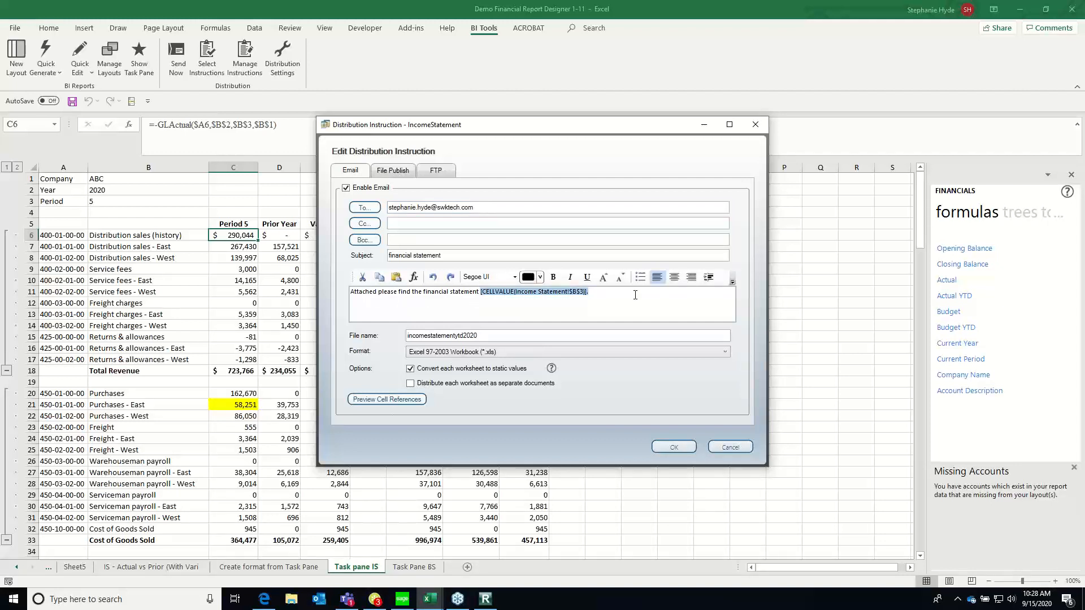
text(for company)
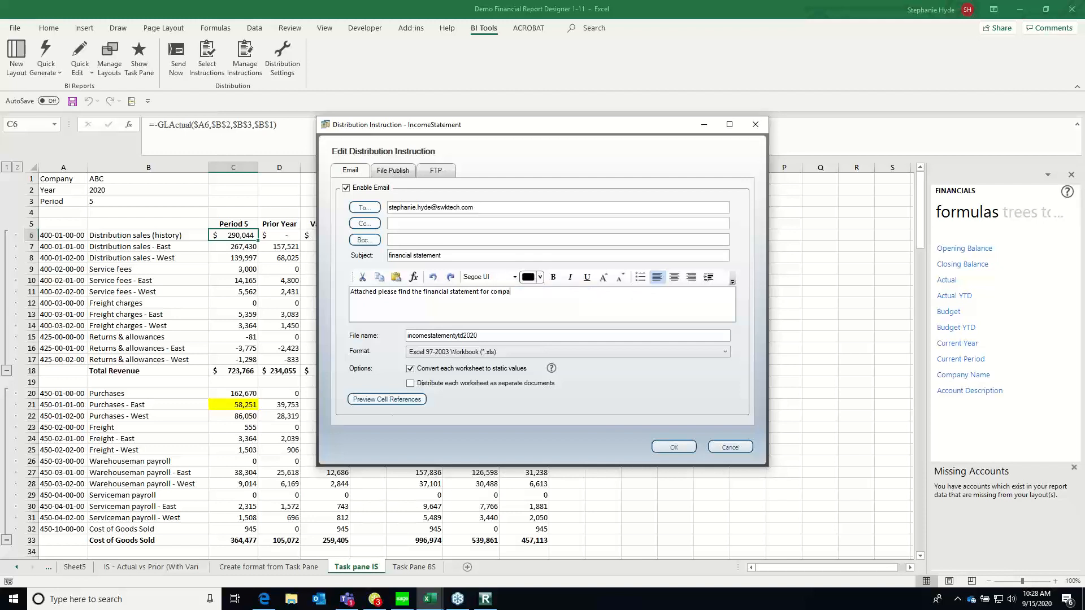
click(414, 280)
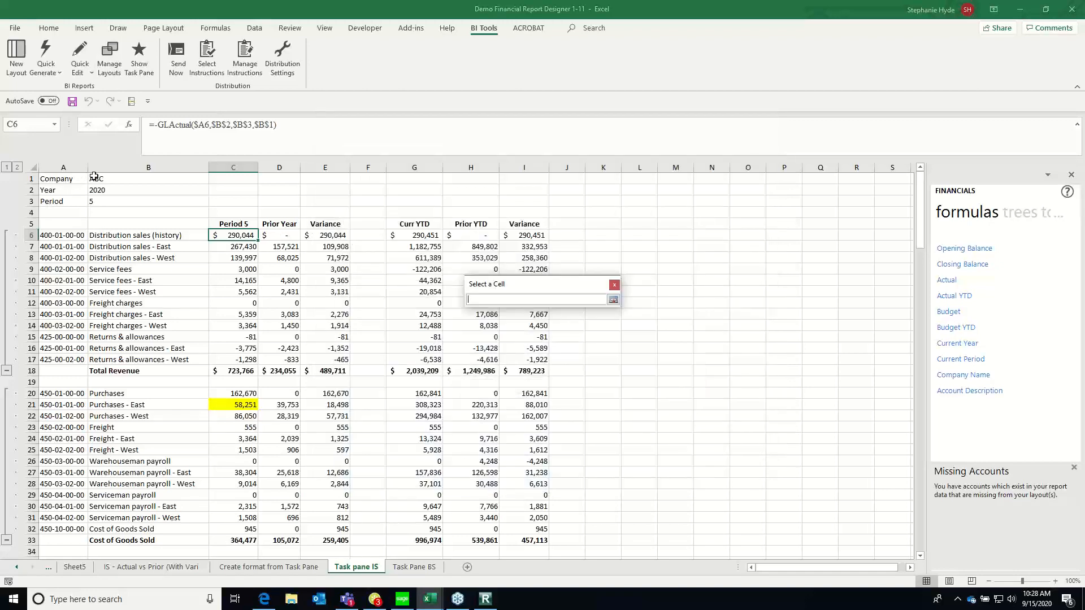
click(93, 178)
click(612, 300)
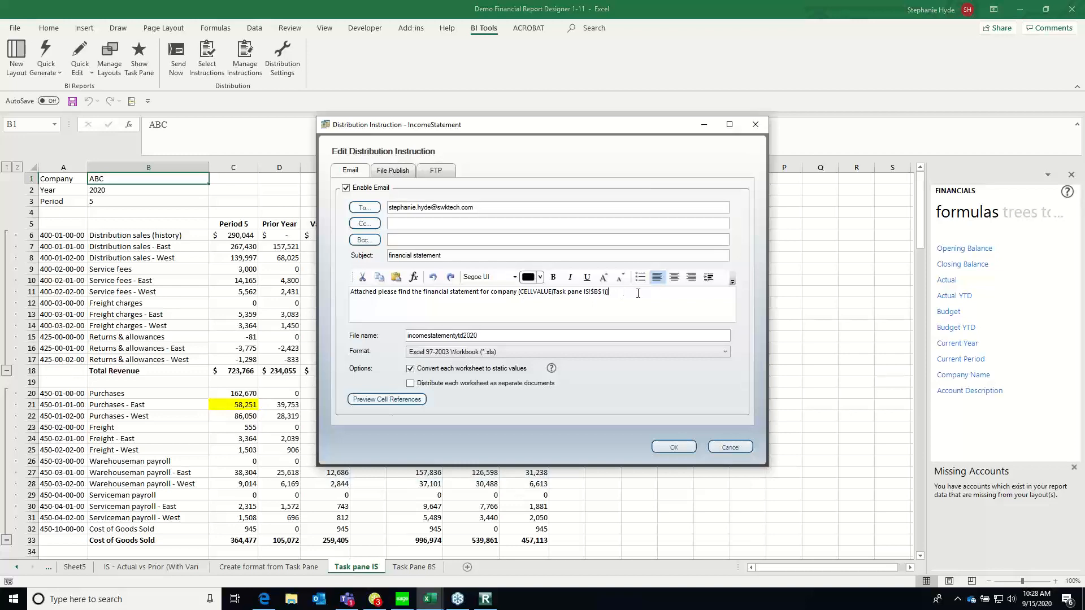
Extend the email message with "for period" and a reference to period cell B3 on Task pane IS, ending with a full stop
text(for period)
click(414, 277)
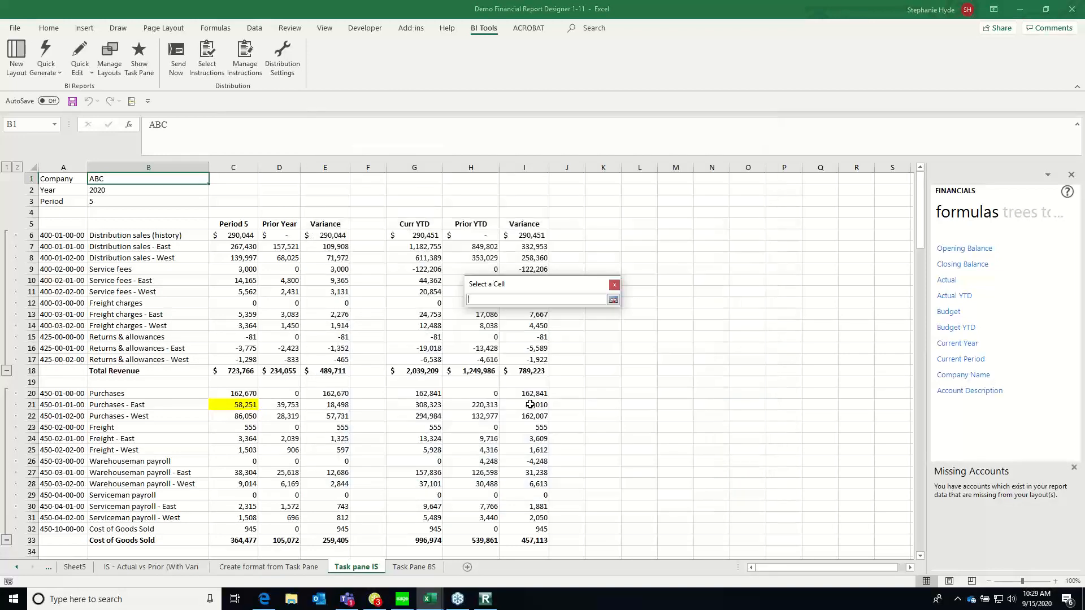
click(100, 200)
click(613, 300)
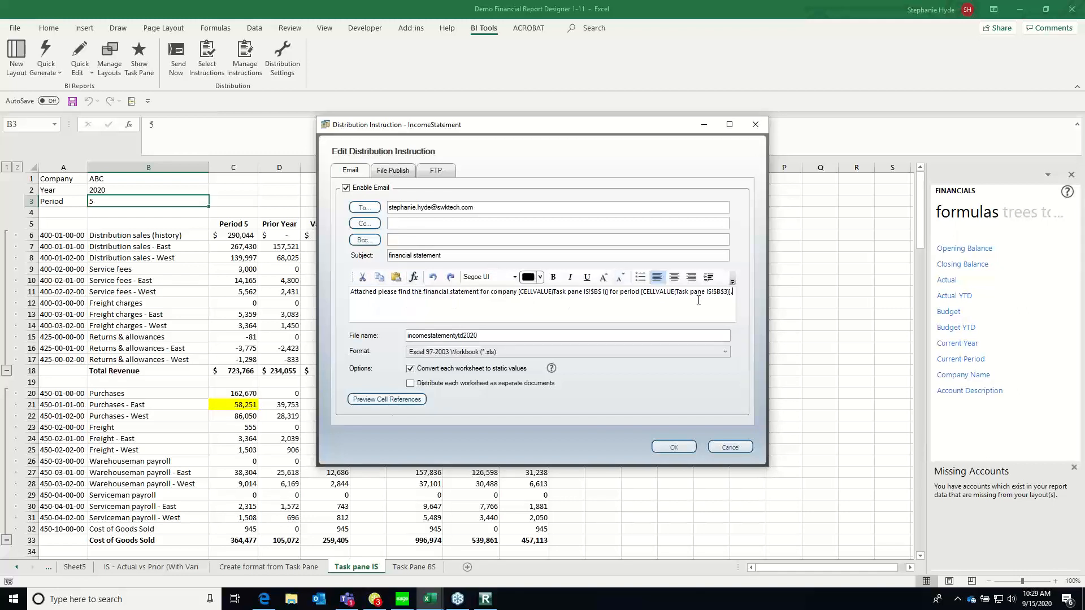
Preview the cell references in the email message and disable email delivery for the IncomeStatement instruction
click(383, 400)
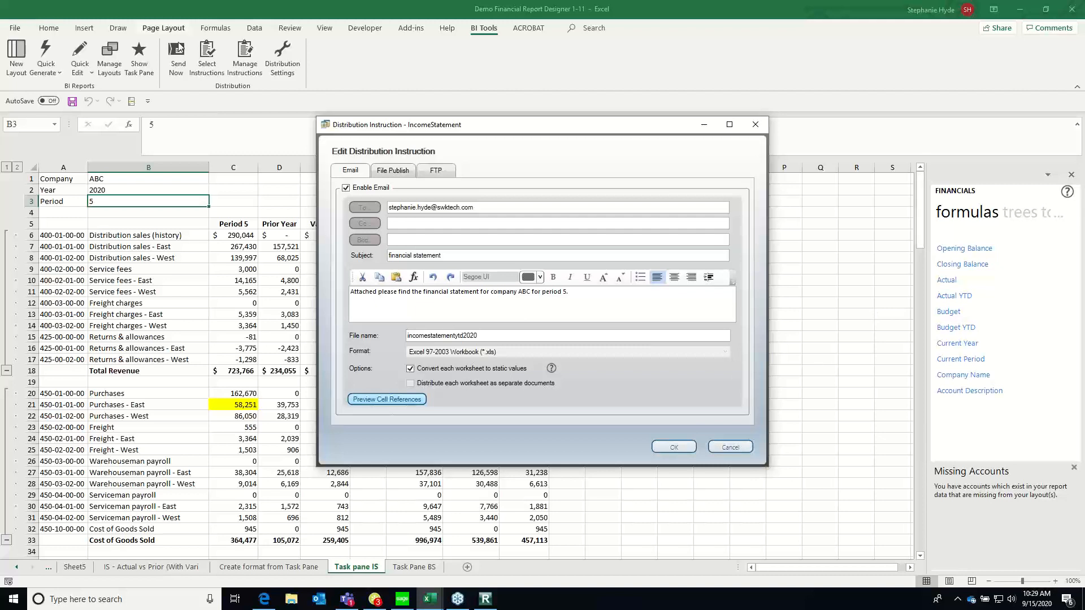
click(346, 189)
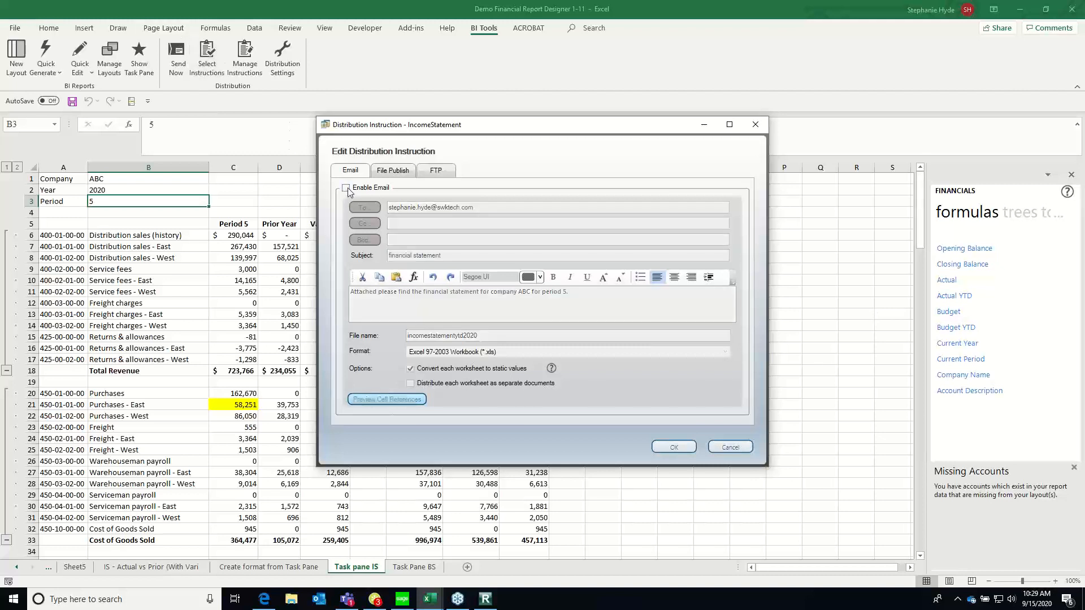
Review the IncomeStatement instruction's file publish settings and format choices, then revisit the list of distribution instructions and close it
click(397, 172)
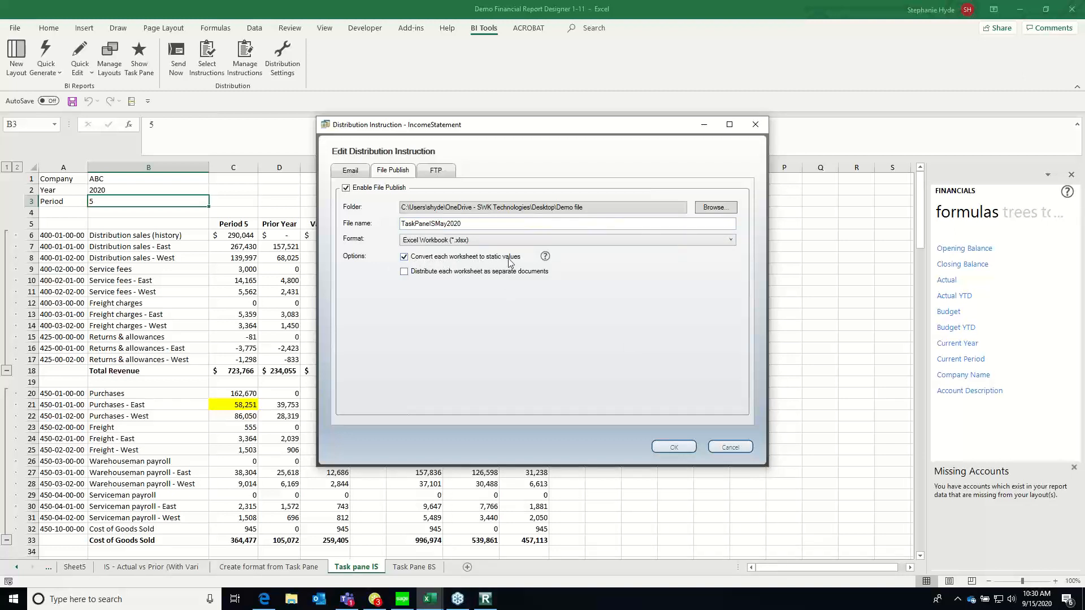
click(734, 242)
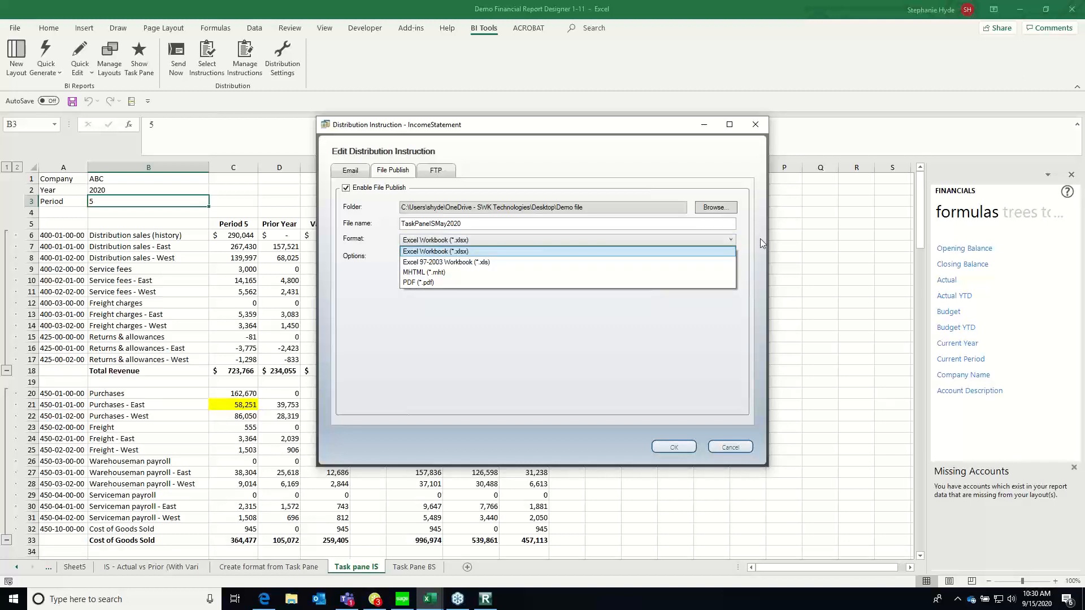
click(761, 243)
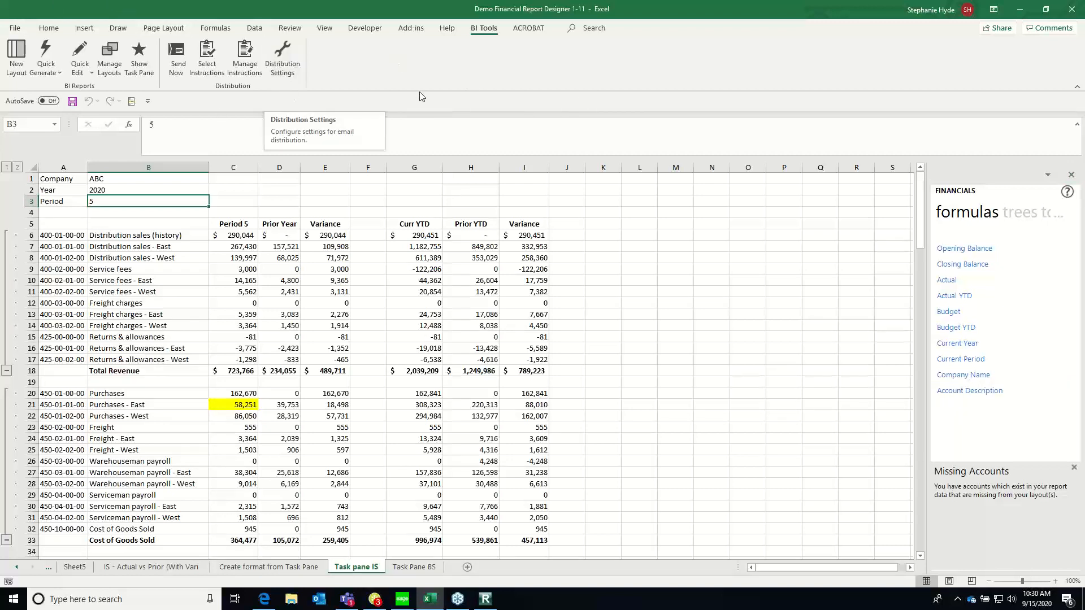
click(253, 74)
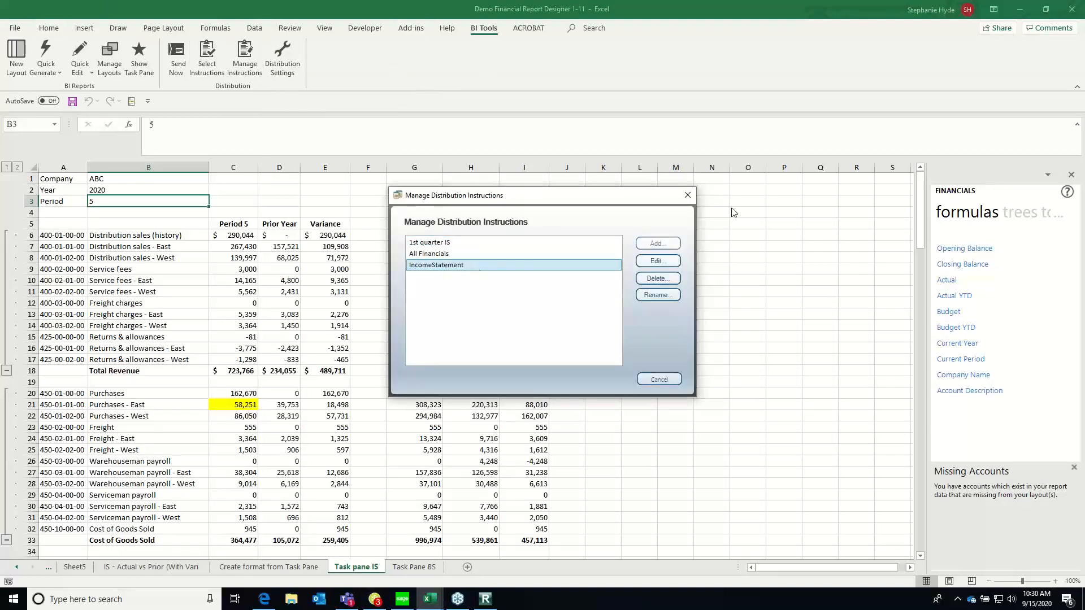
click(688, 196)
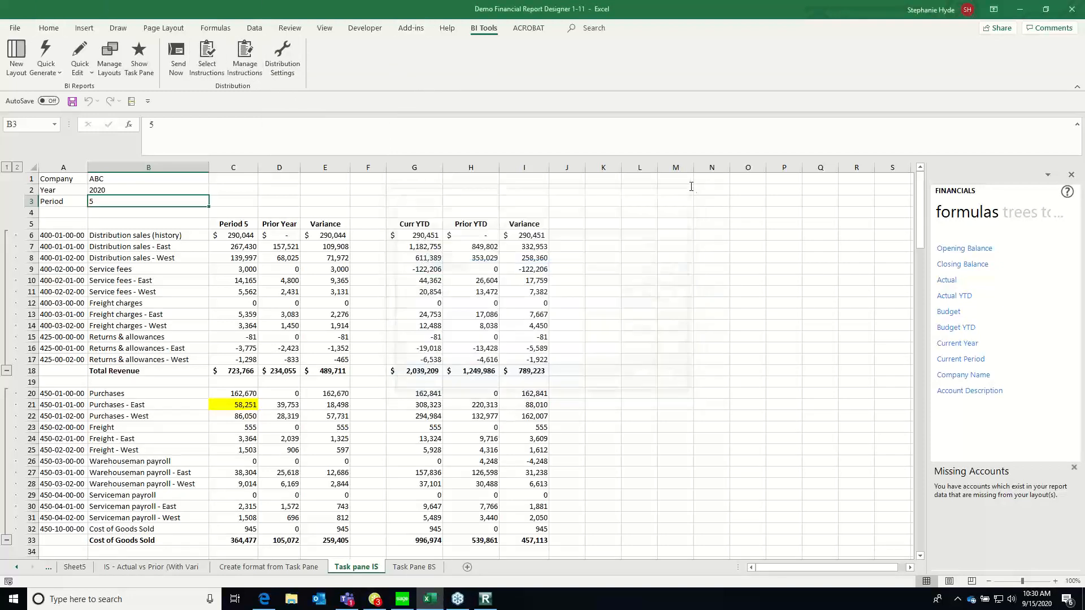
Reassign the IncomeStatement distribution instruction to the workbook with Task pane IS as its worksheet, and send the distribution immediately
click(213, 66)
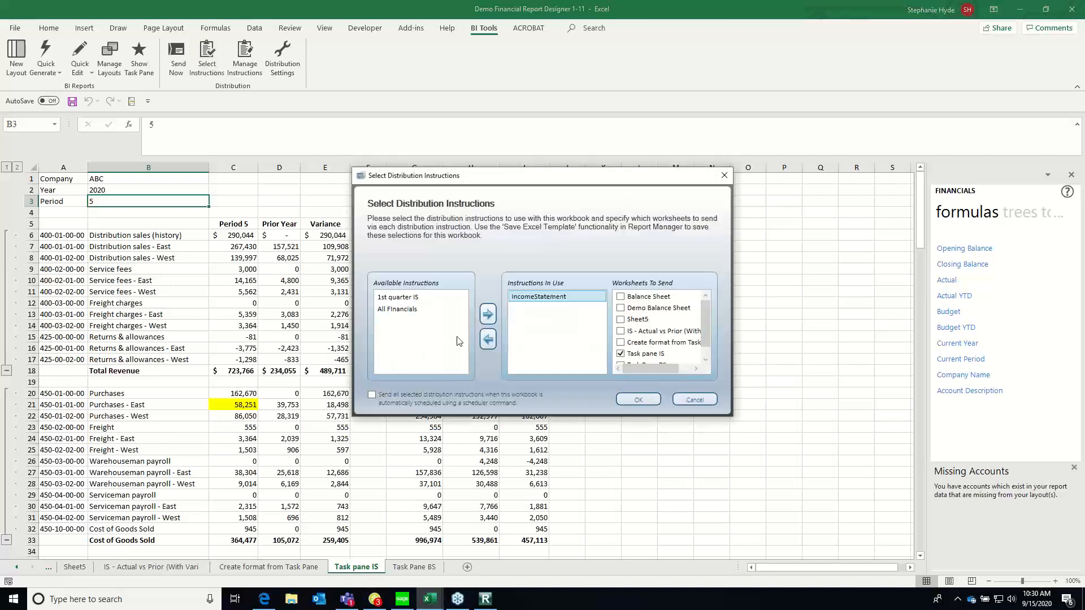
click(487, 339)
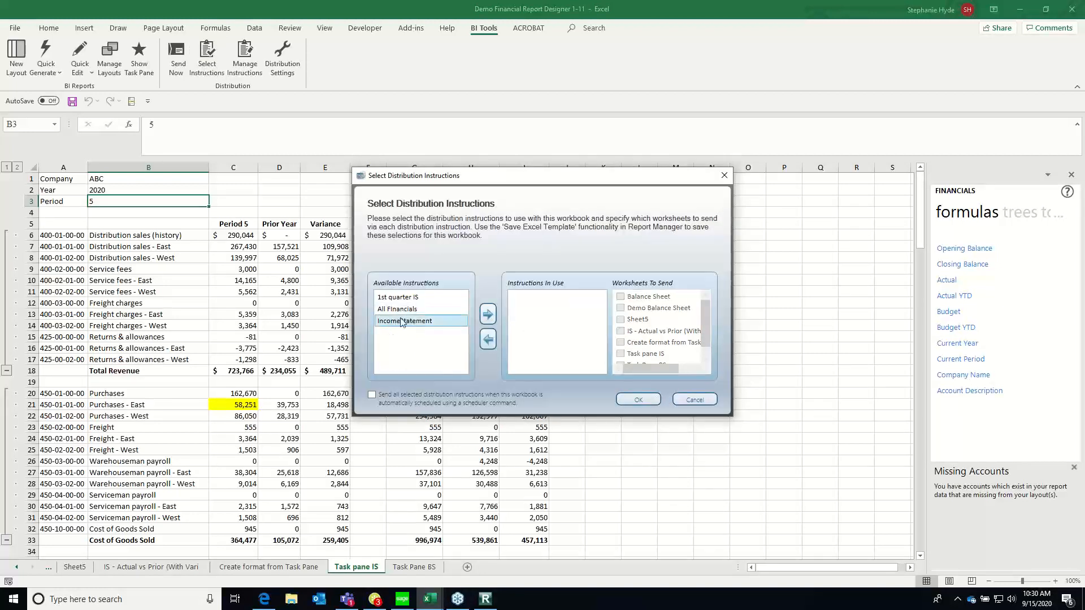
click(488, 314)
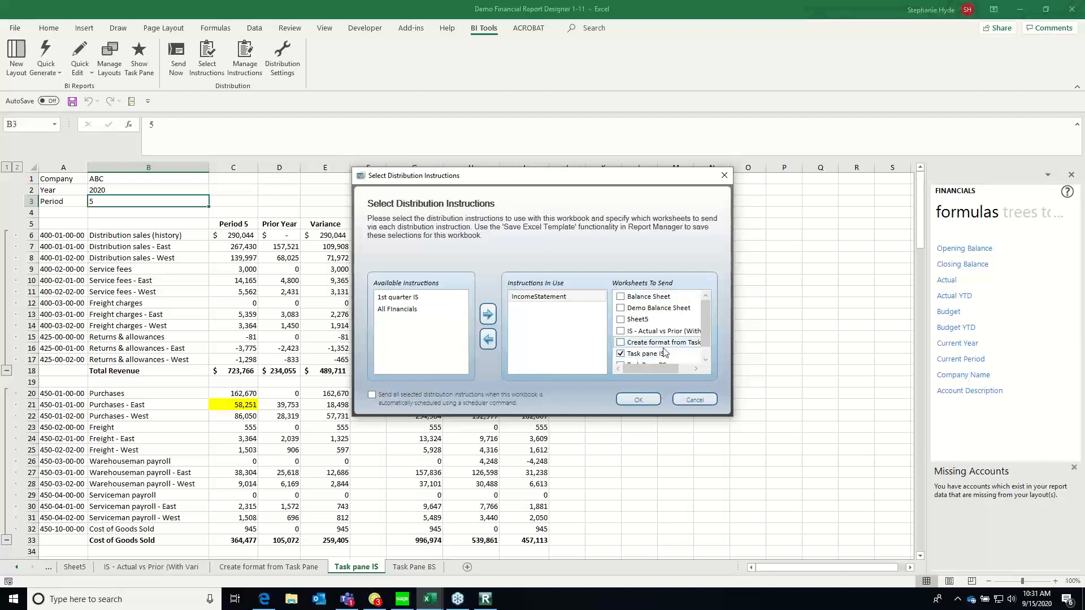
click(705, 361)
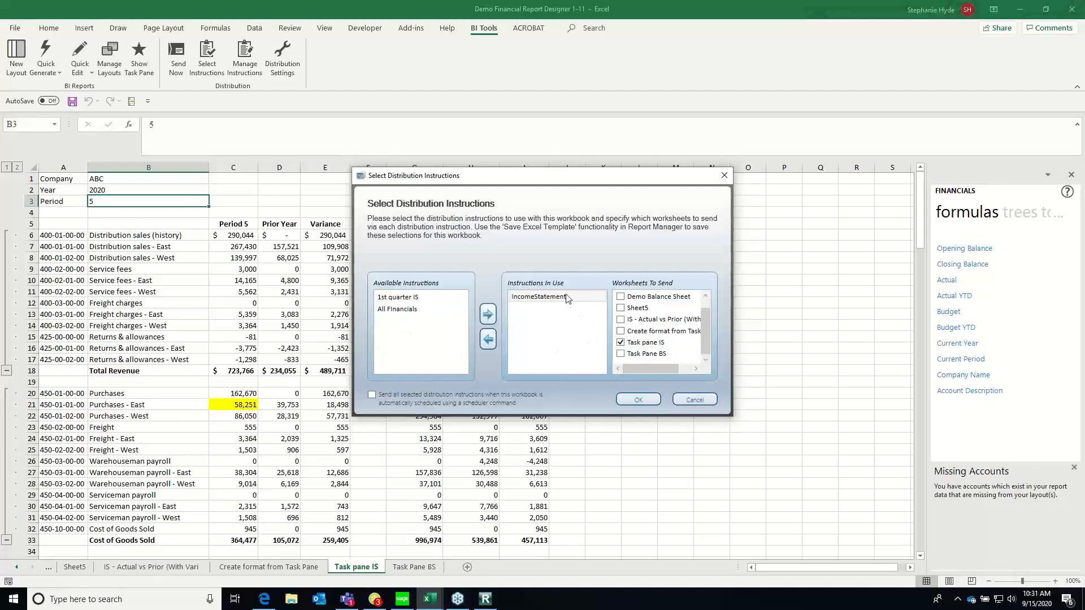
click(638, 400)
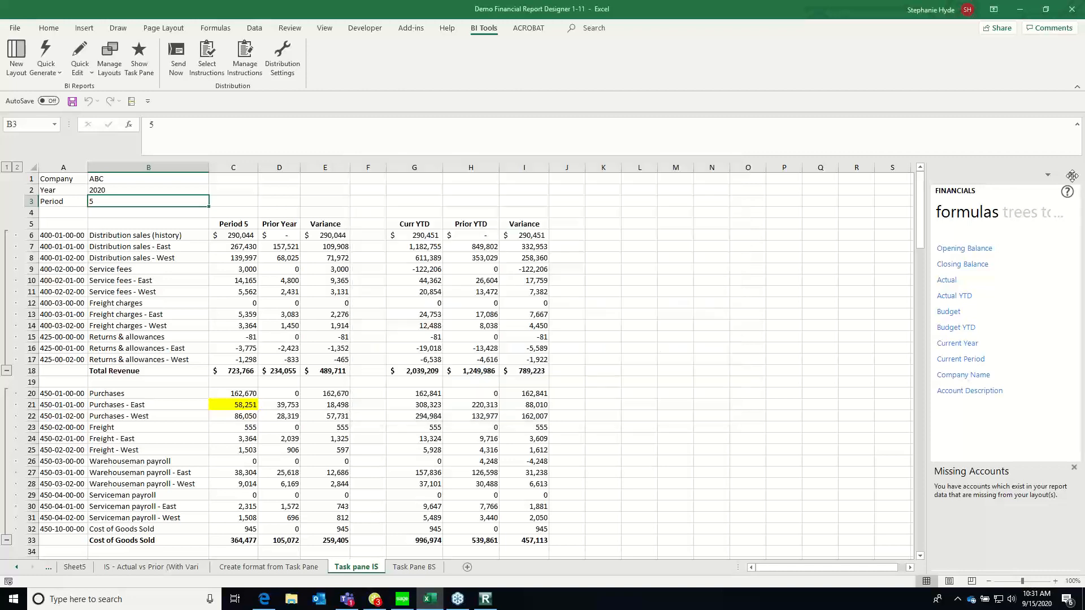
click(174, 74)
Switch to File Explorer and open the published workbook TaskPaneISMay2020.xlsx
click(290, 602)
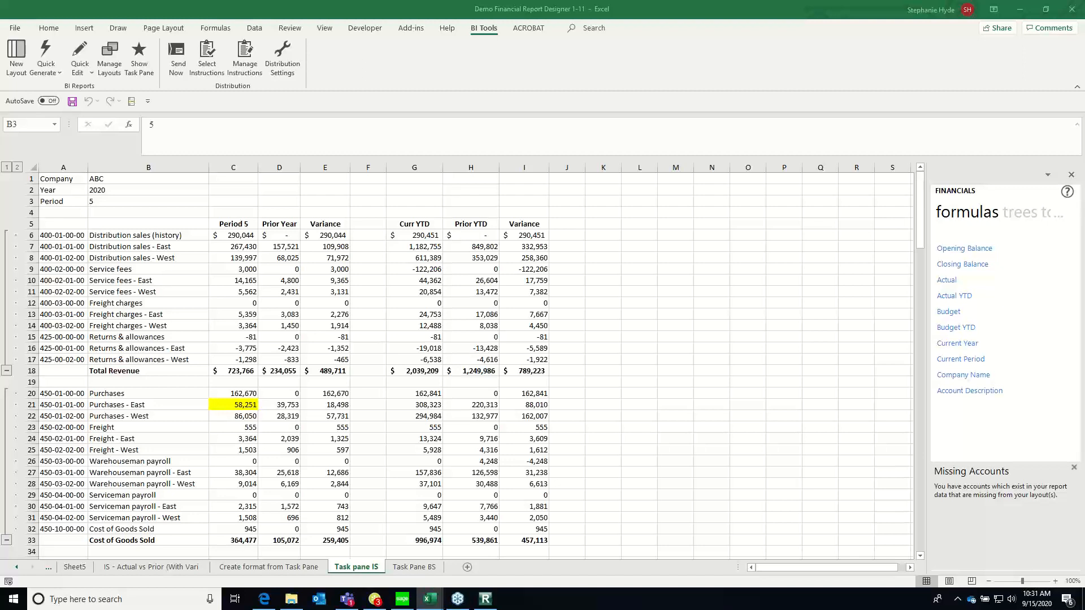
drag(1084, 210, 218, 128)
click(665, 130)
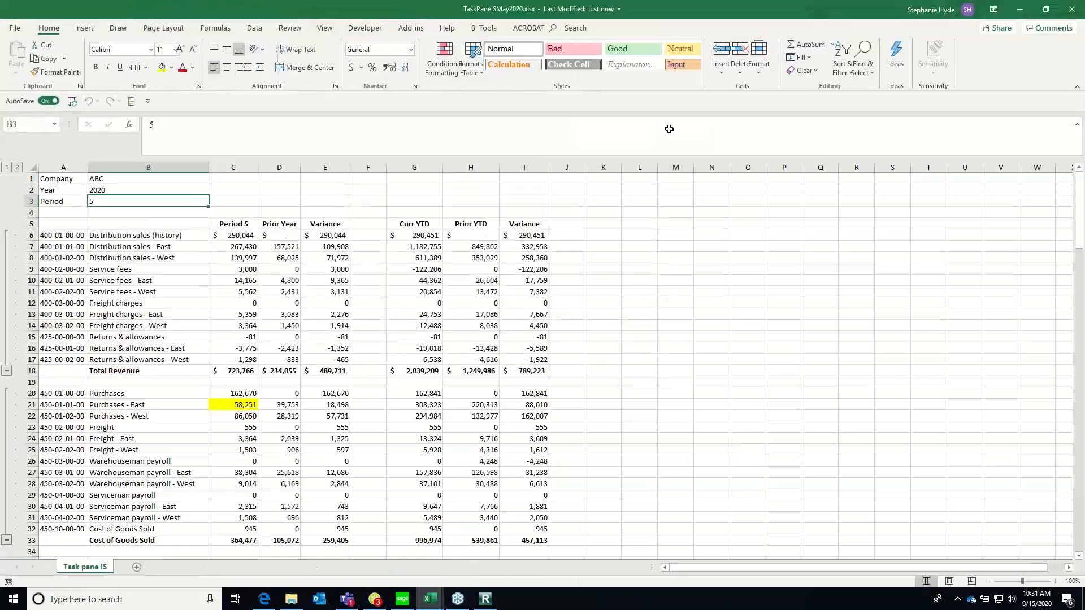
Inspect the service fee cells of the published income statement for formulas or plain values, and close that workbook without saving
click(280, 291)
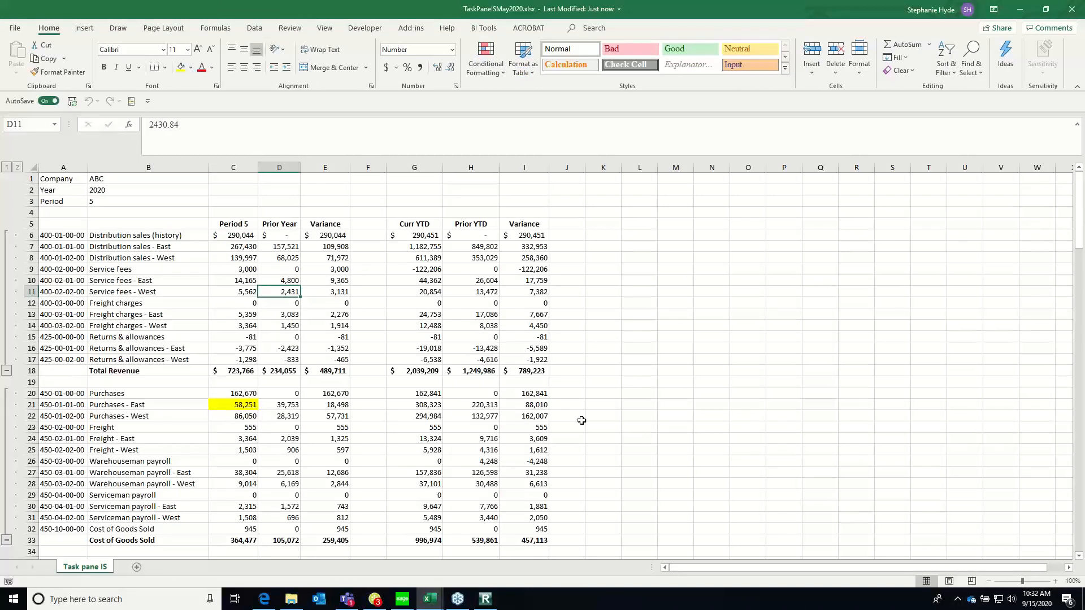
click(182, 269)
click(237, 271)
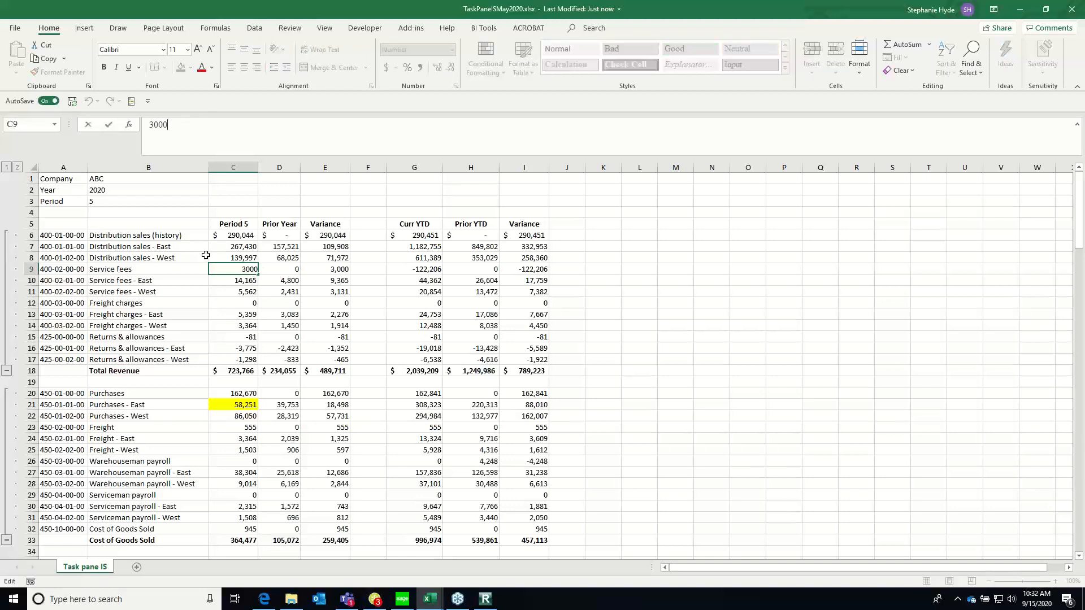
key(Down)
key(Down)
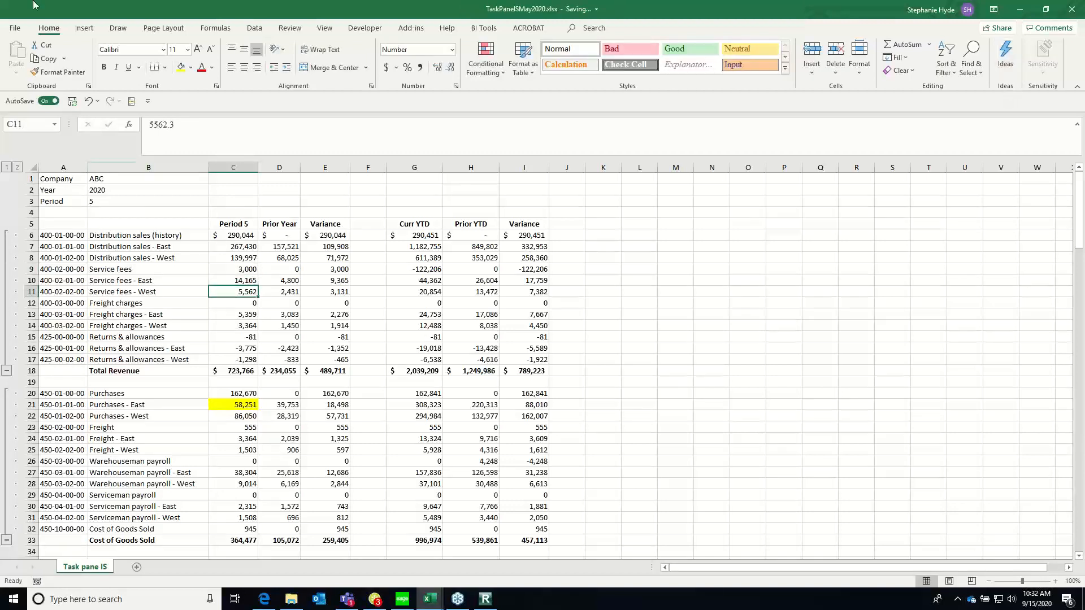
click(1073, 13)
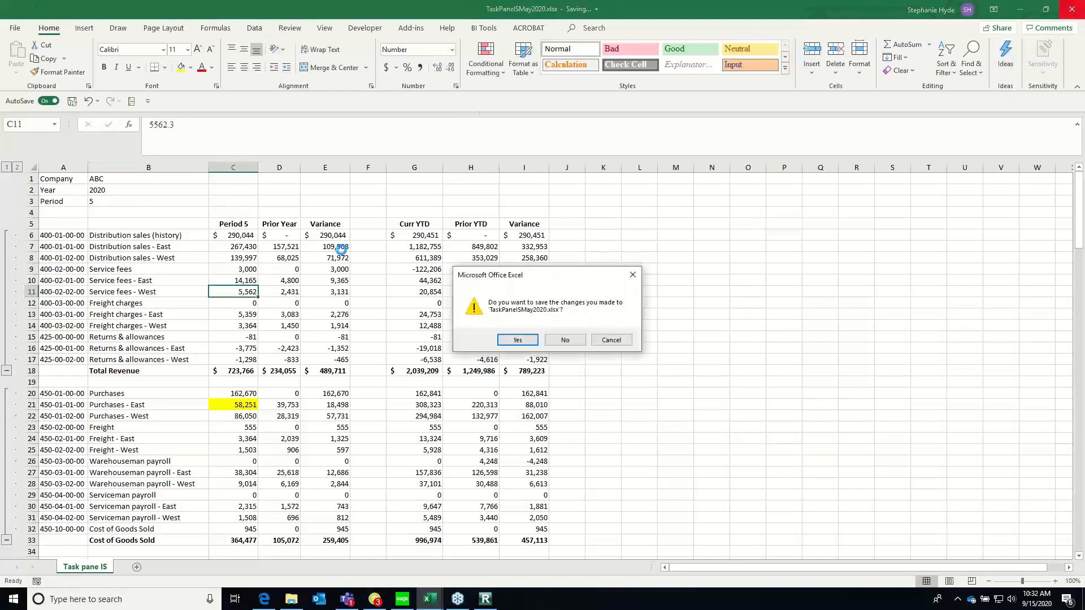
click(574, 342)
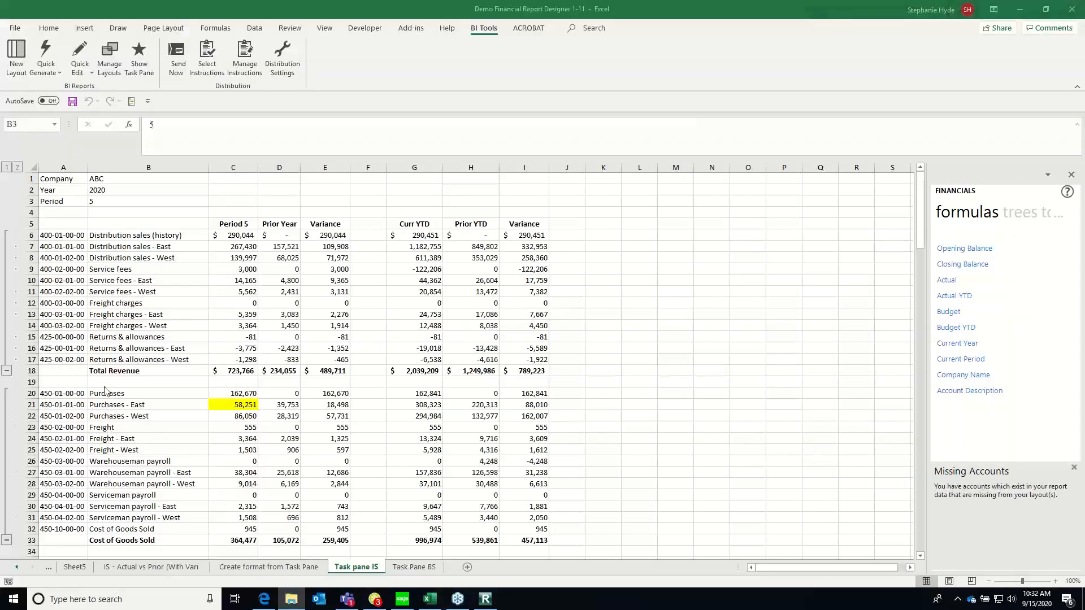
Check the formula of the East freight charges variance in the source workbook, and close the workbook without saving
click(302, 317)
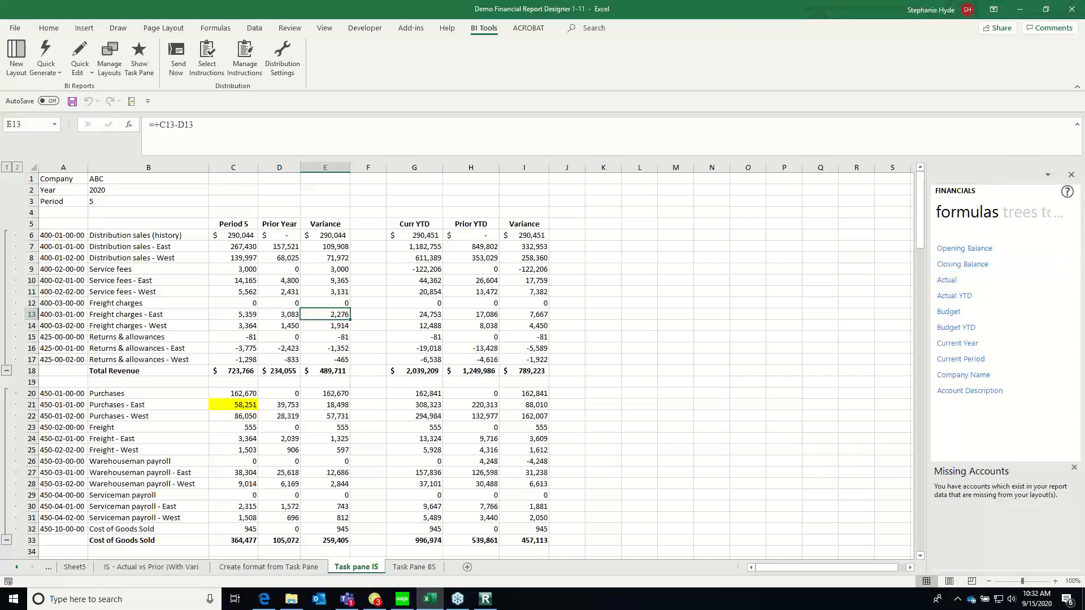
click(1076, 12)
click(576, 342)
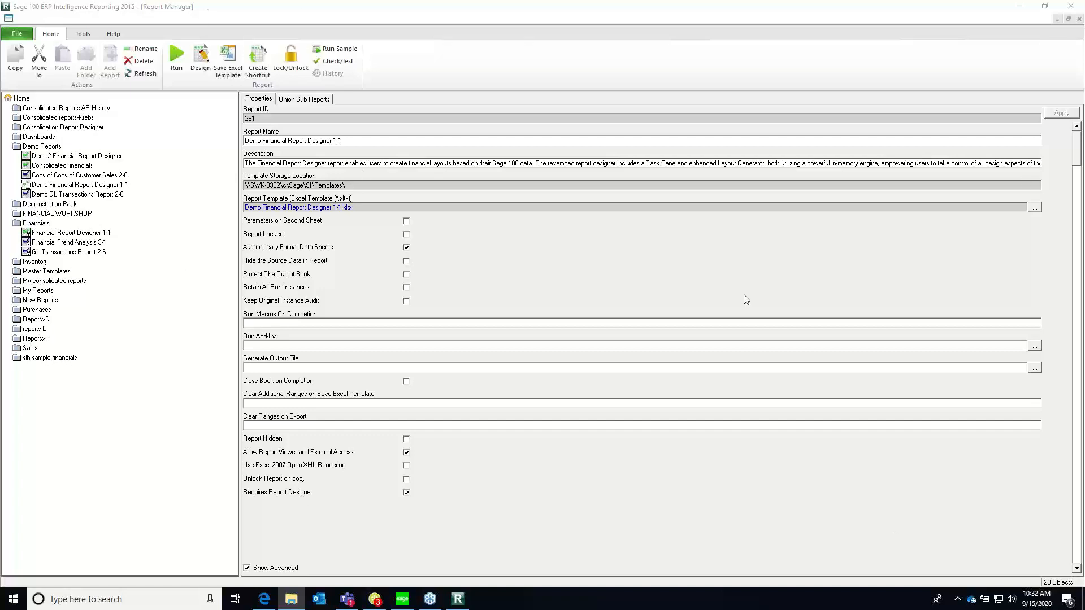
Run Demo GL Transactions Report 2-6 from the Demo Reports folder in Report Manager with a start date of 01 January 2020
click(66, 195)
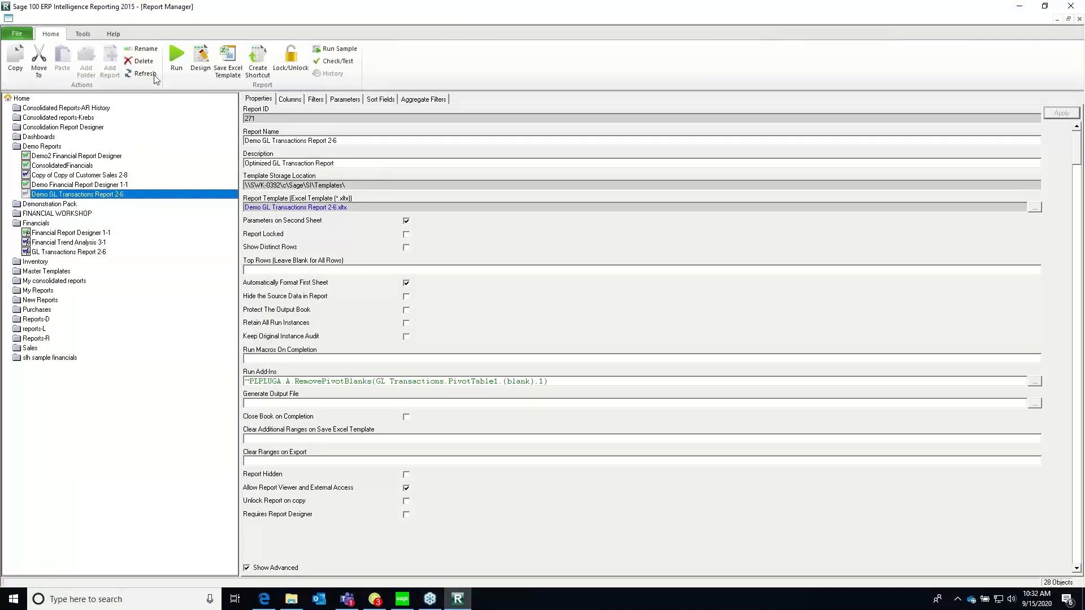
click(178, 64)
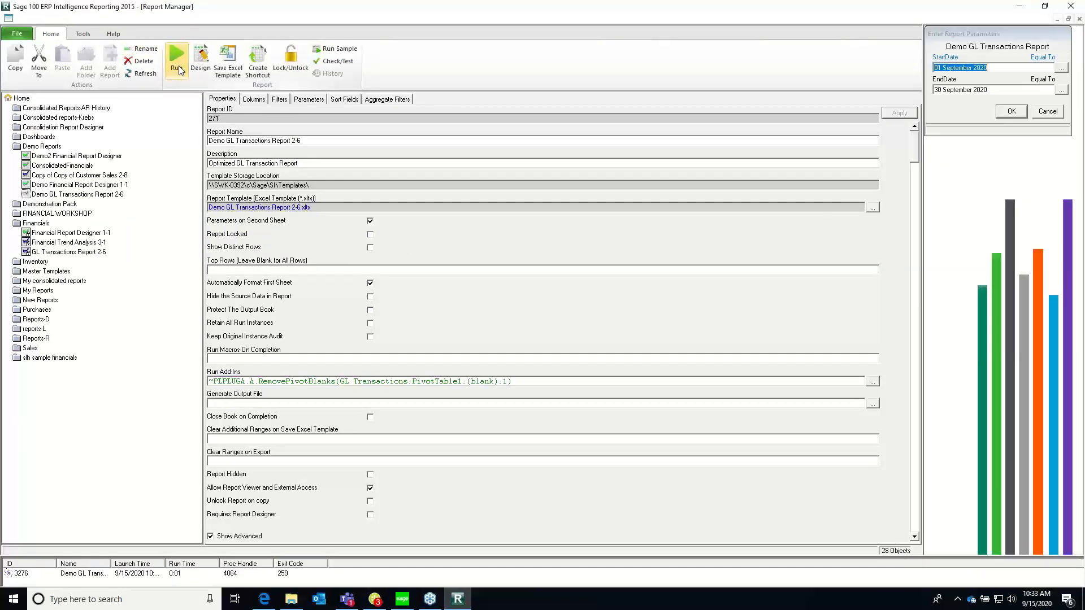
mouse_move(1004, 28)
mouse_down()
mouse_move(951, 28)
mouse_move(1011, 26)
mouse_move(990, 30)
mouse_up()
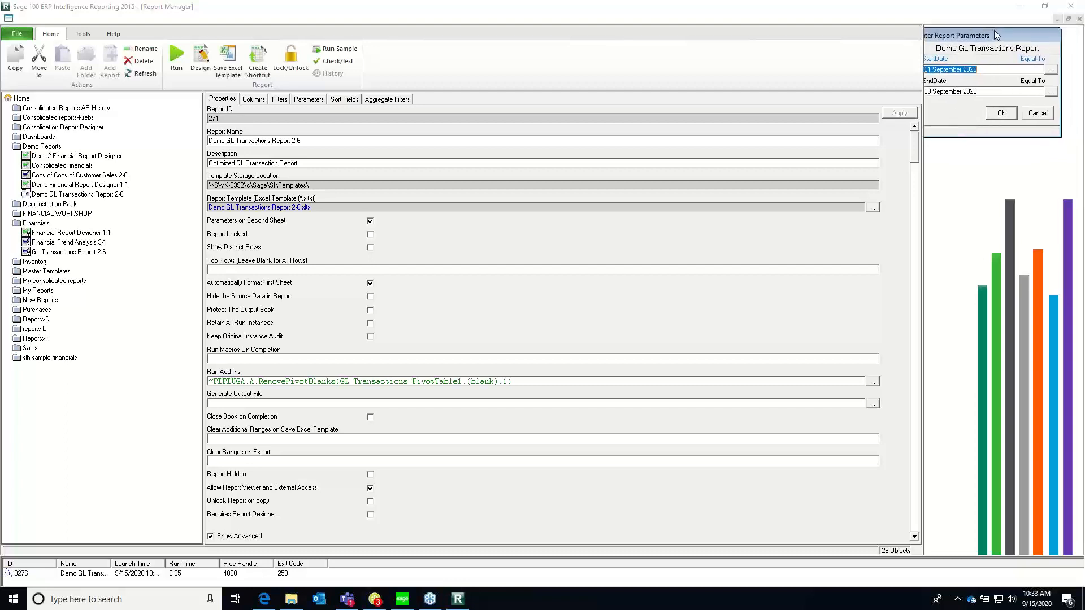
click(1051, 70)
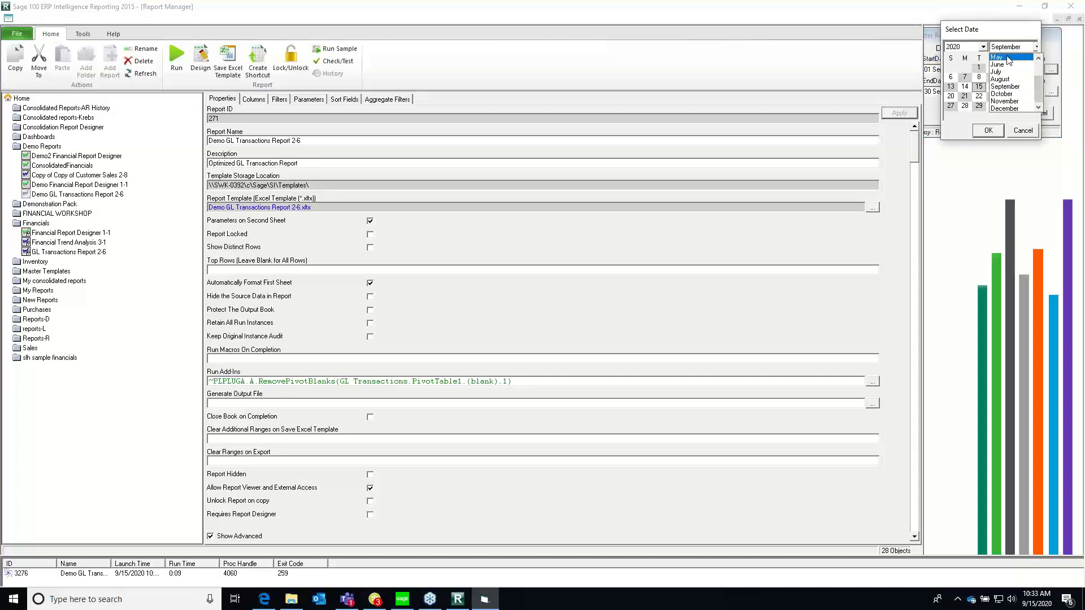
click(1039, 65)
click(1010, 58)
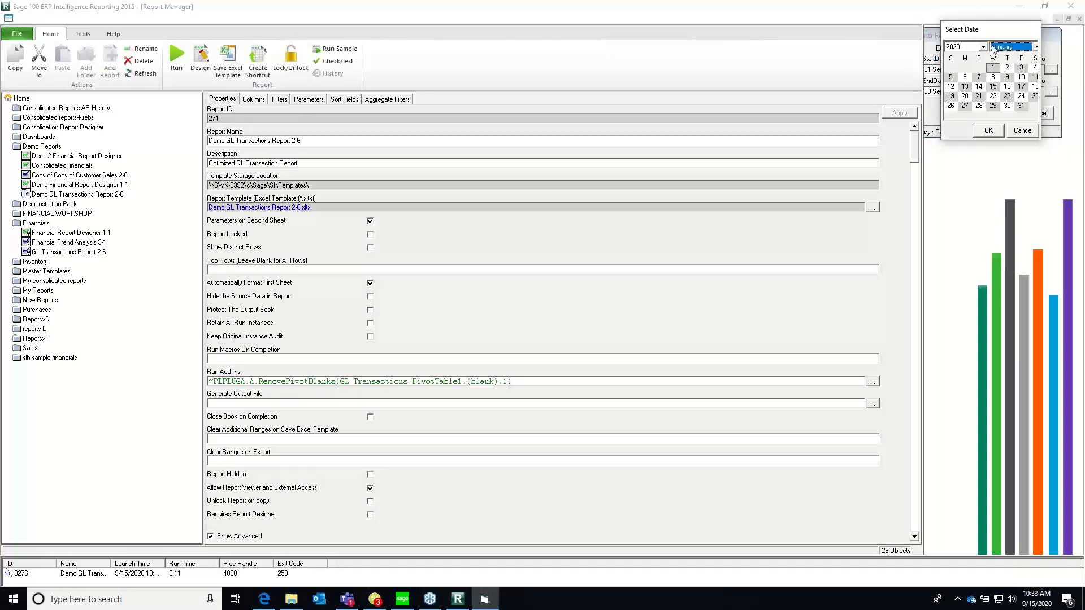
click(988, 130)
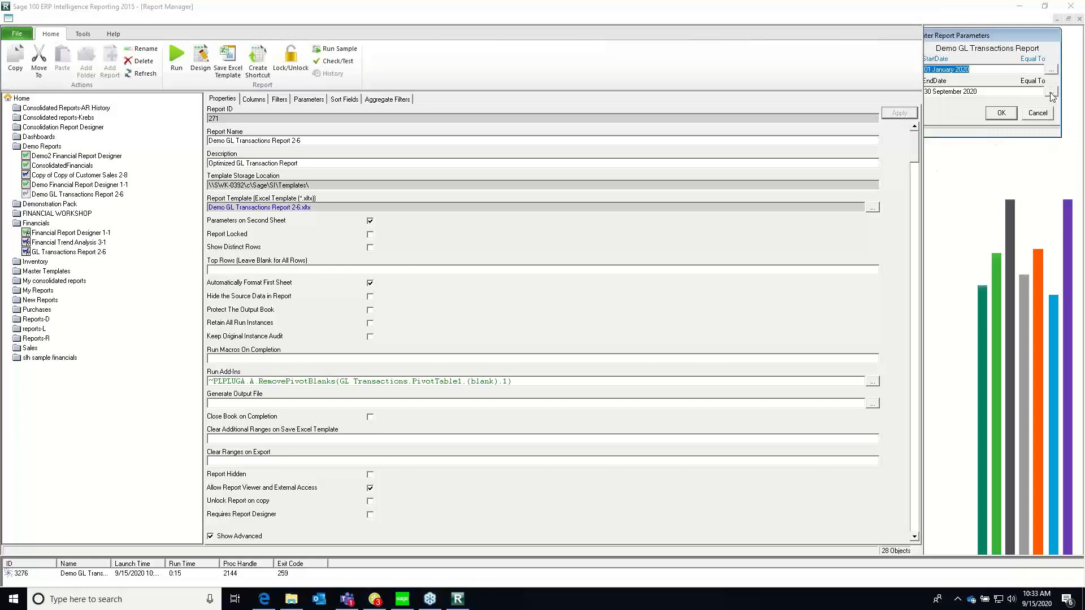
click(1001, 115)
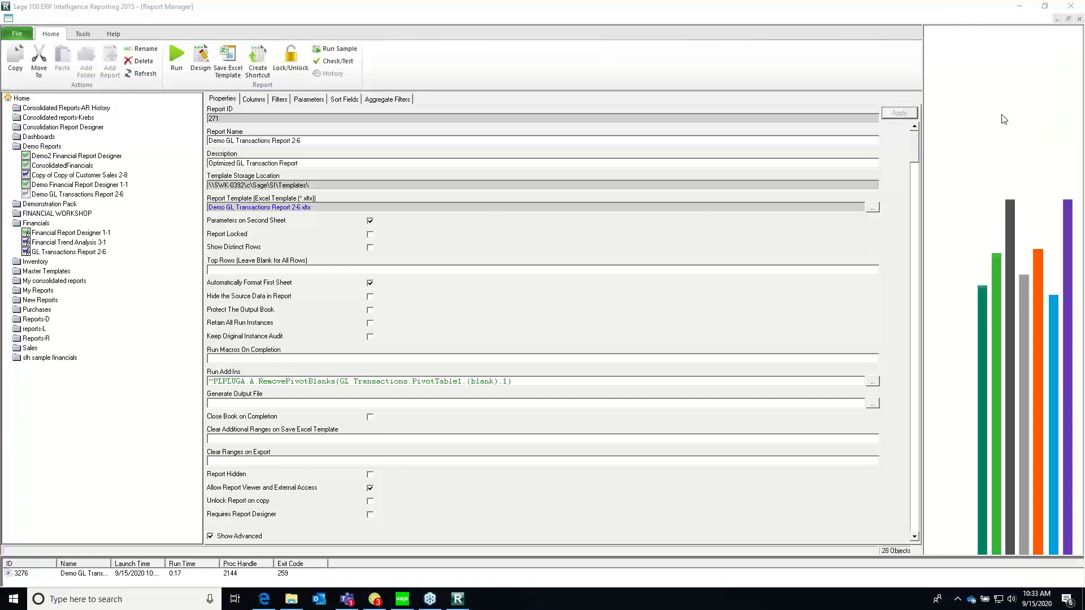
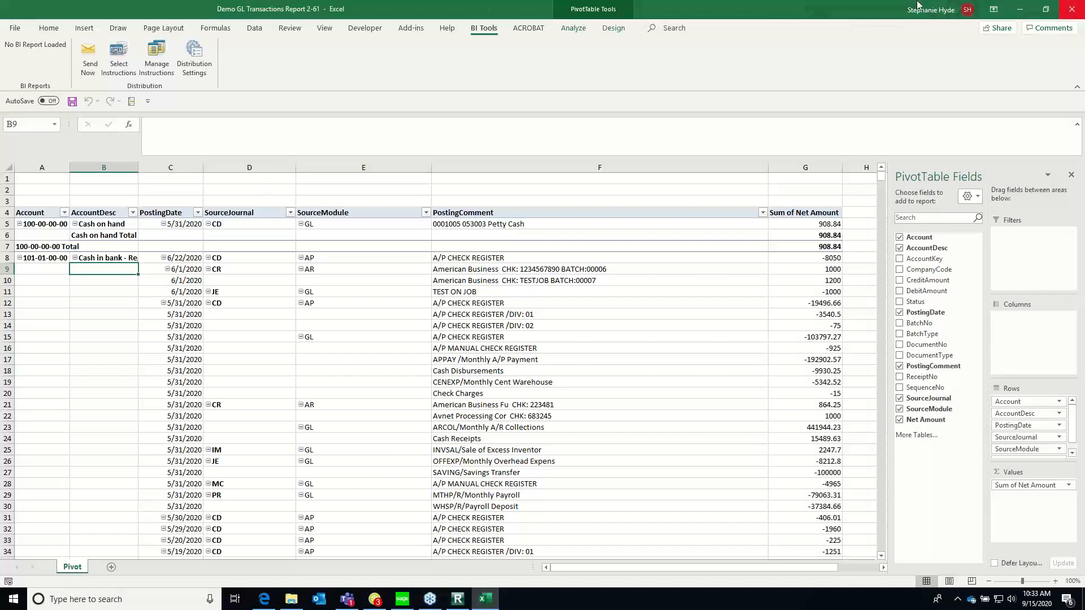
Unhide the hidden Sheet1 in the Demo GL Transactions workbook
right_click(71, 572)
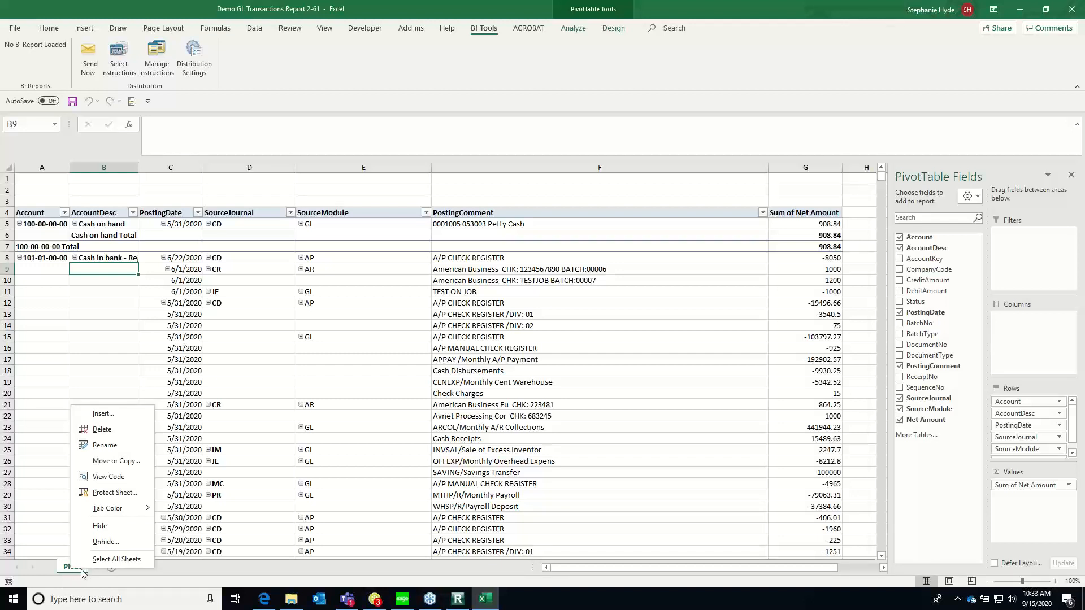
click(108, 543)
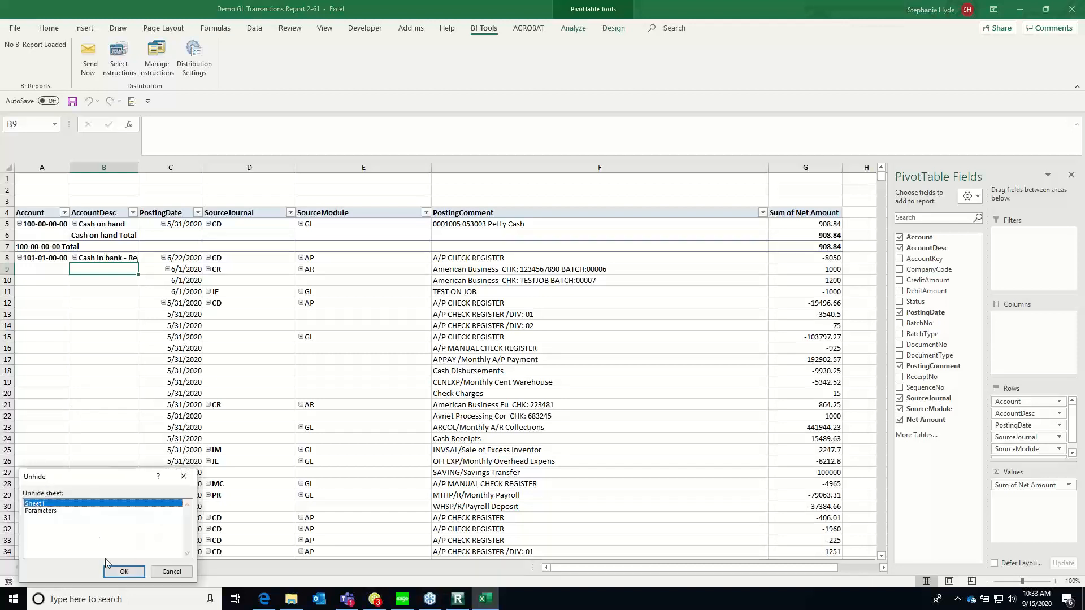
click(120, 571)
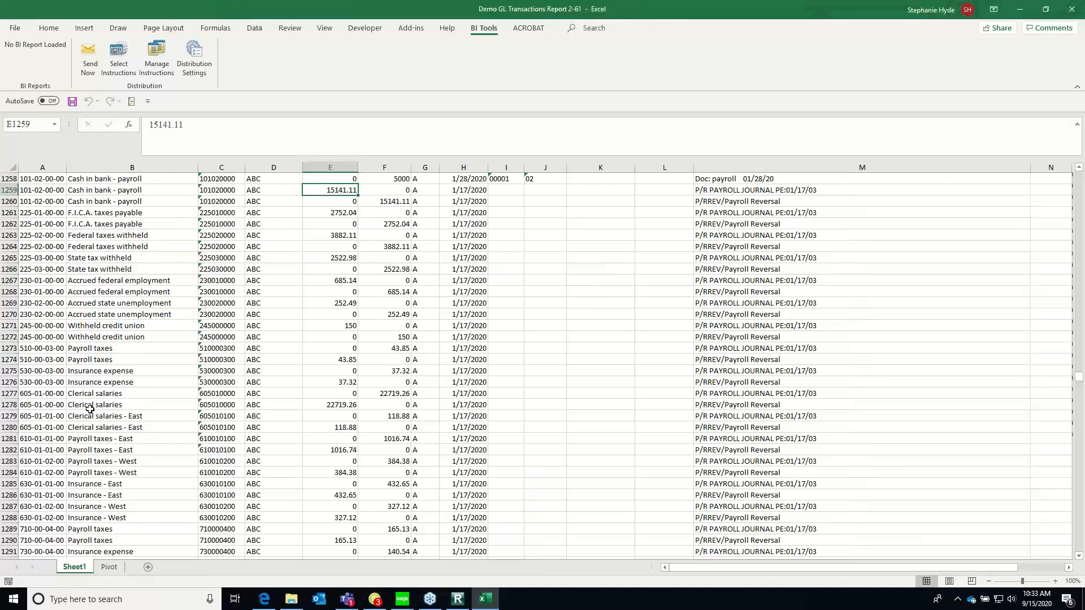
Examine the column headings of the raw transaction data on Sheet1, from Account through SourceModule
click(92, 394)
key(ctrl+Home)
key(Right)
key(Right)
key(Right)
key(Right)
key(Right)
key(Right)
key(Right)
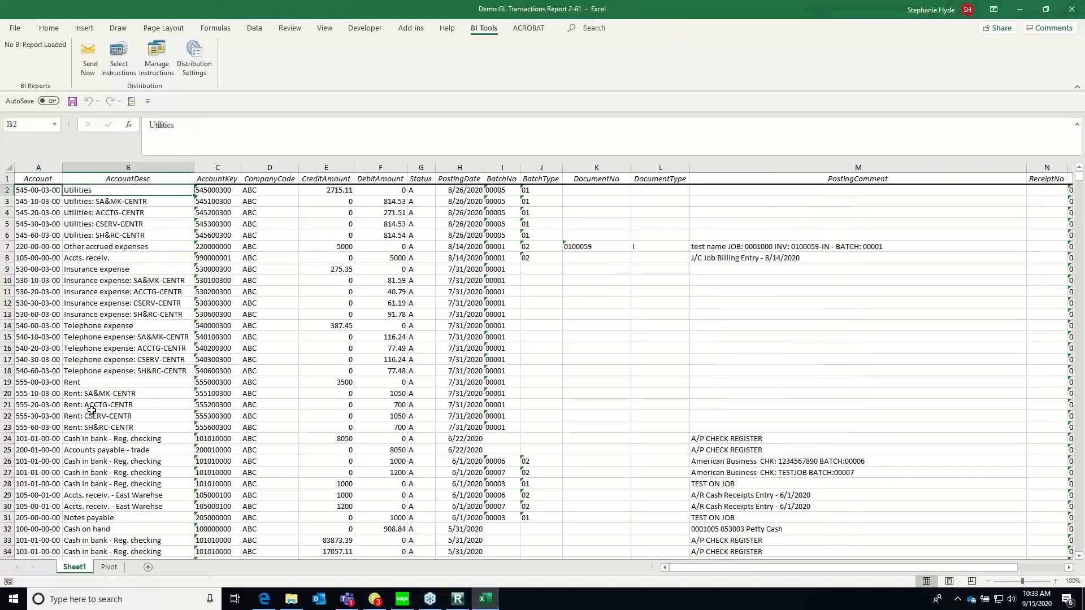
key(Right)
key(Right)
key(Right)
key(Right)
key(Right)
key(Right)
key(Right)
key(Right)
key(Right)
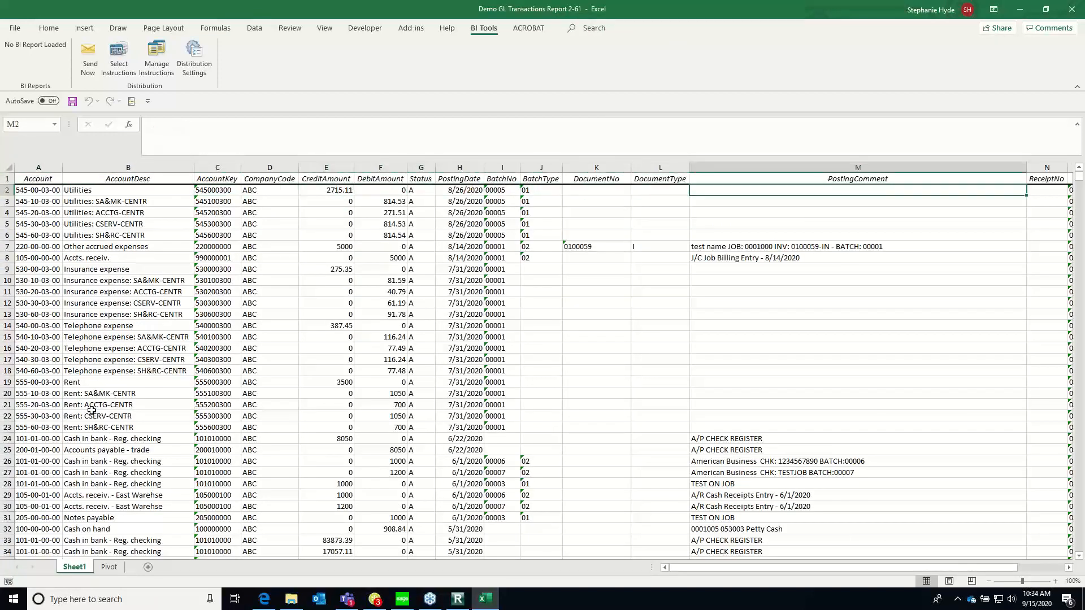
key(Right)
key(Right)
key(Right)
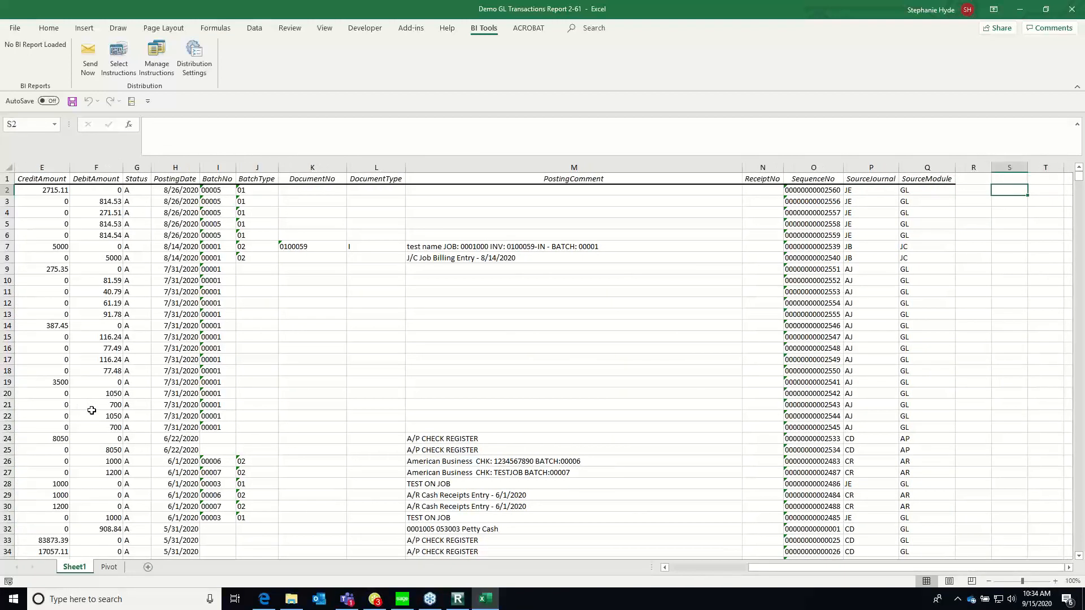
key(Left)
key(Left)
key(Left)
key(Left)
key(Left)
key(Left)
key(Left)
key(Left)
key(Left)
key(Left)
key(Left)
key(Left)
key(Left)
key(Left)
key(Left)
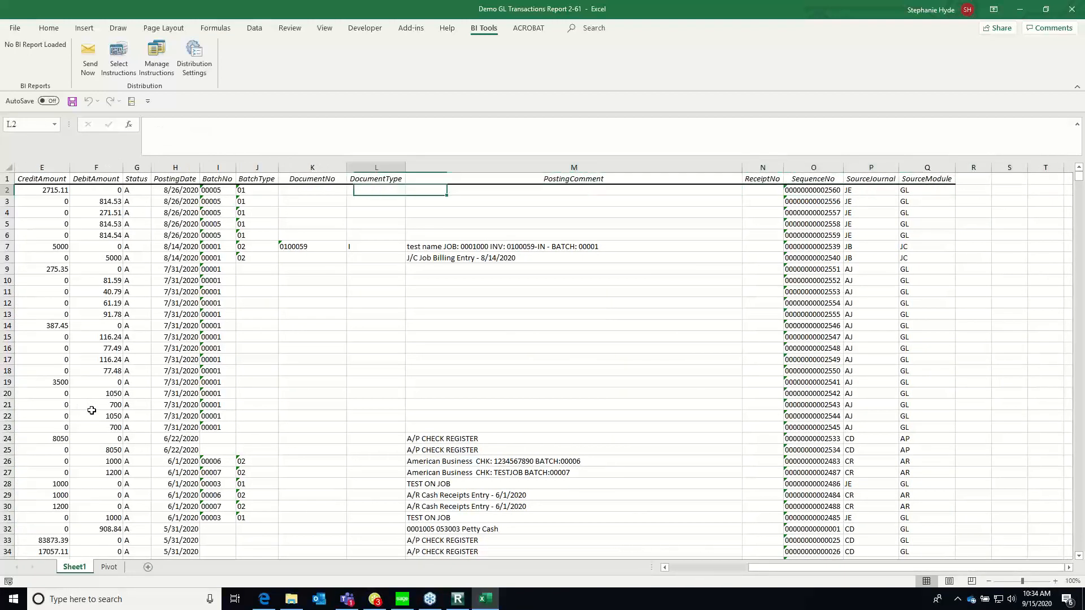
key(Home)
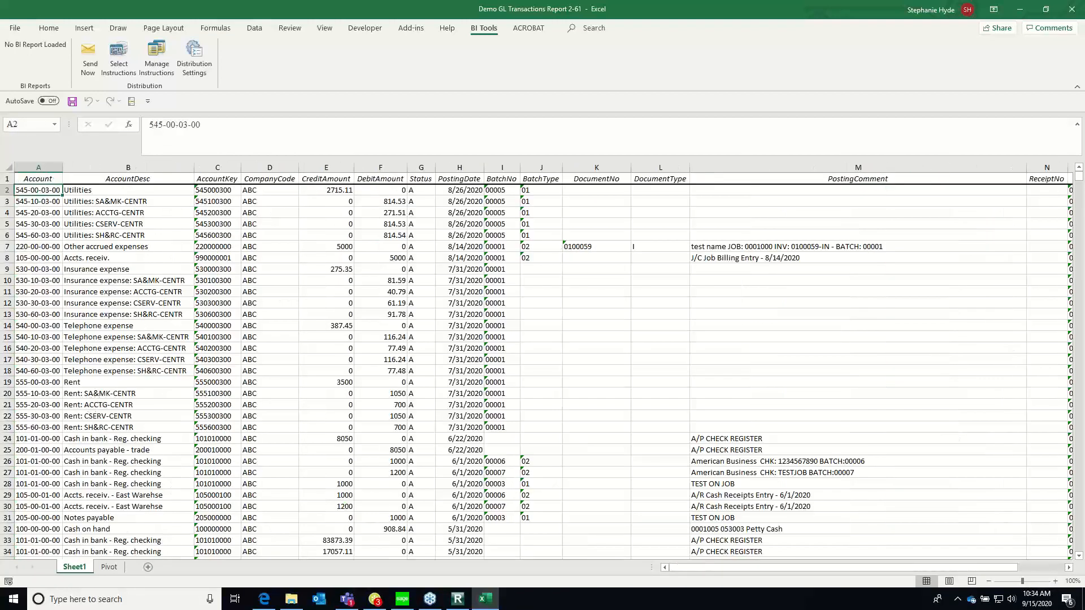
Compare the Pivot sheet with its source data on Sheet1, looking at the AccountDesc and AccountKey columns
click(109, 568)
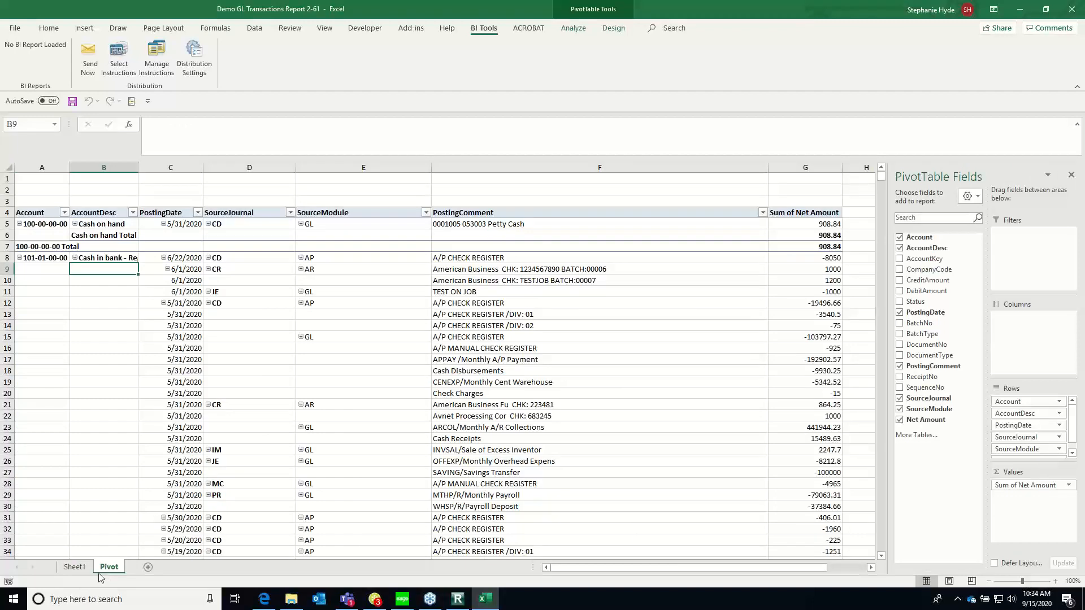
click(76, 567)
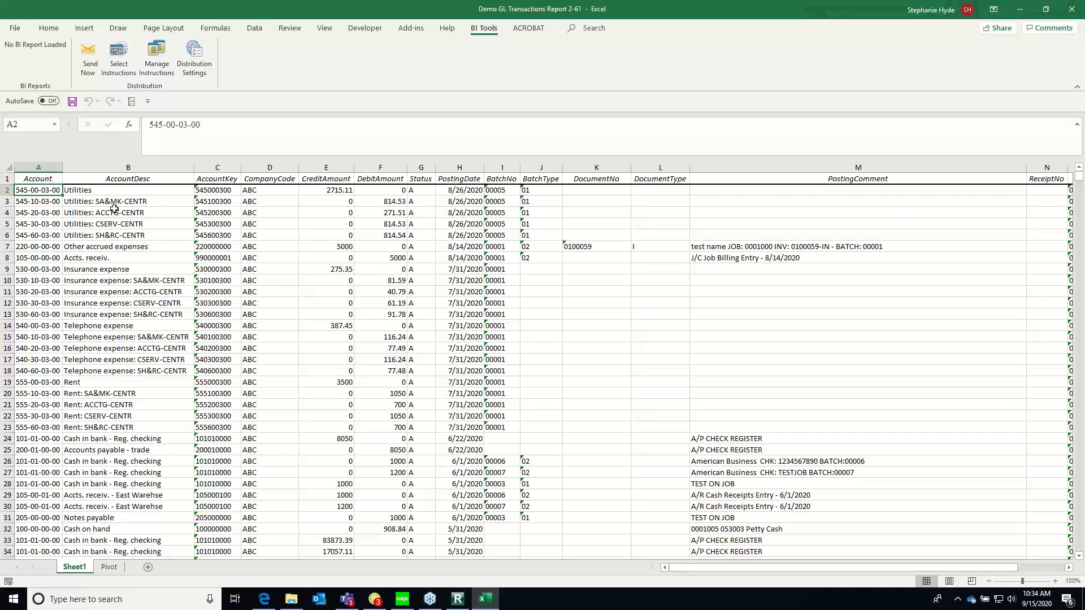
click(146, 190)
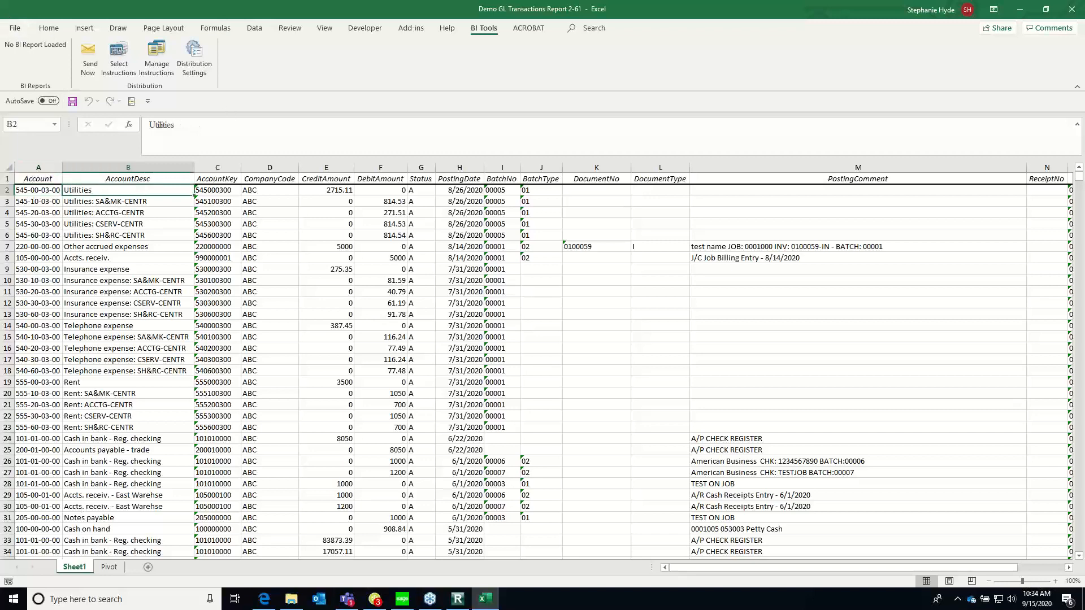
click(213, 209)
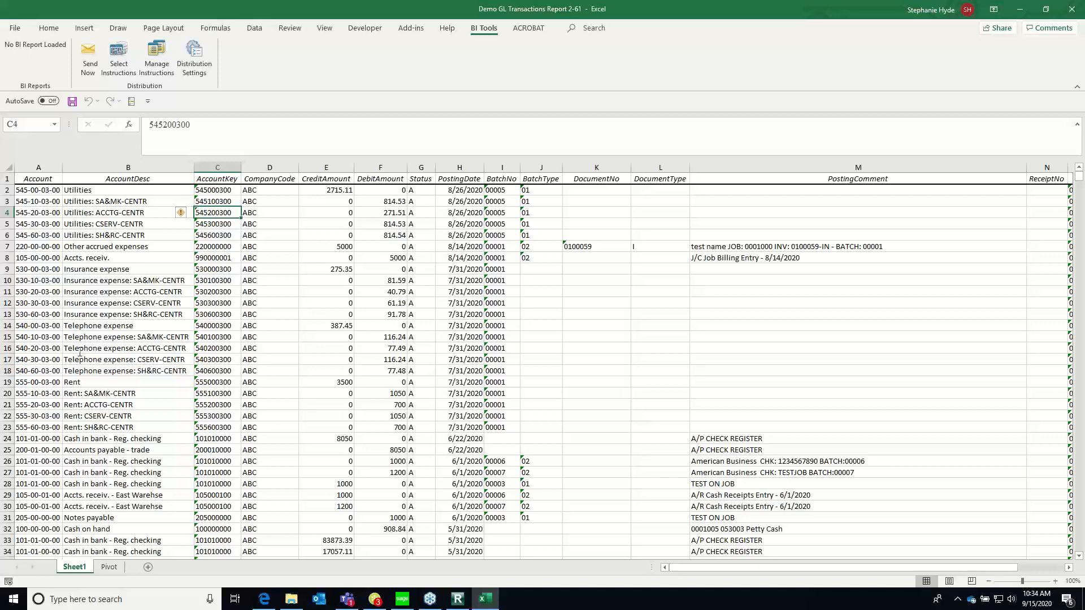
Insert a PivotTable on a new worksheet, using the named range RawData as its source
click(58, 199)
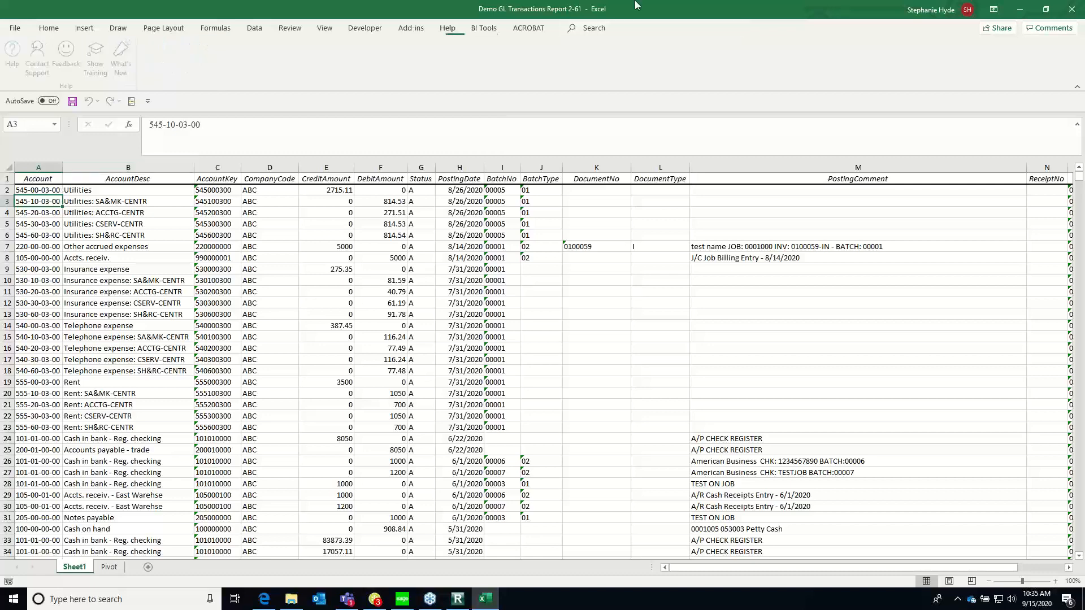
click(88, 31)
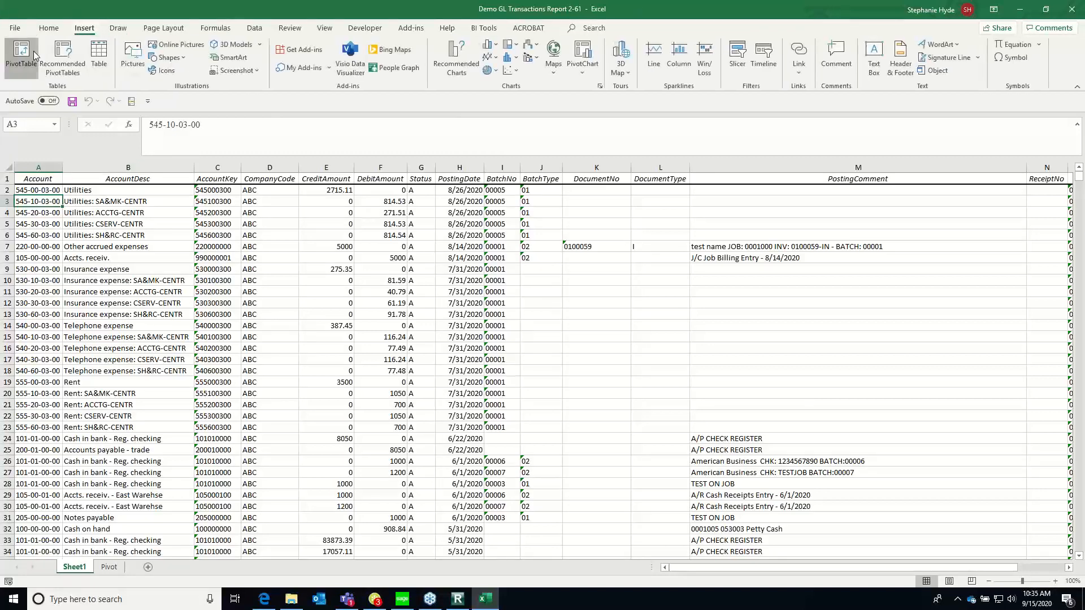
click(19, 57)
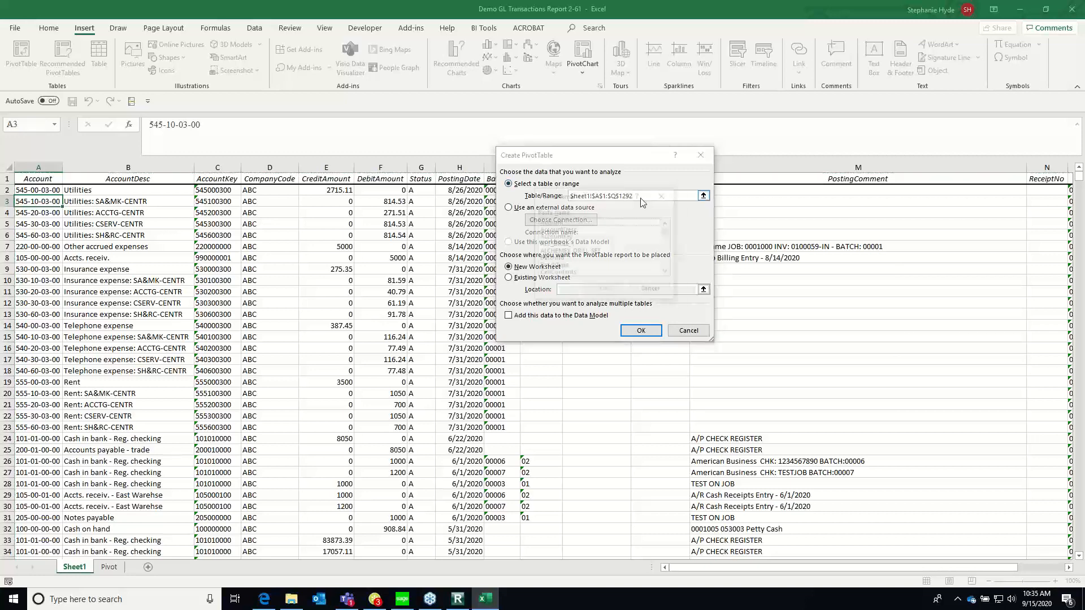
key(F3)
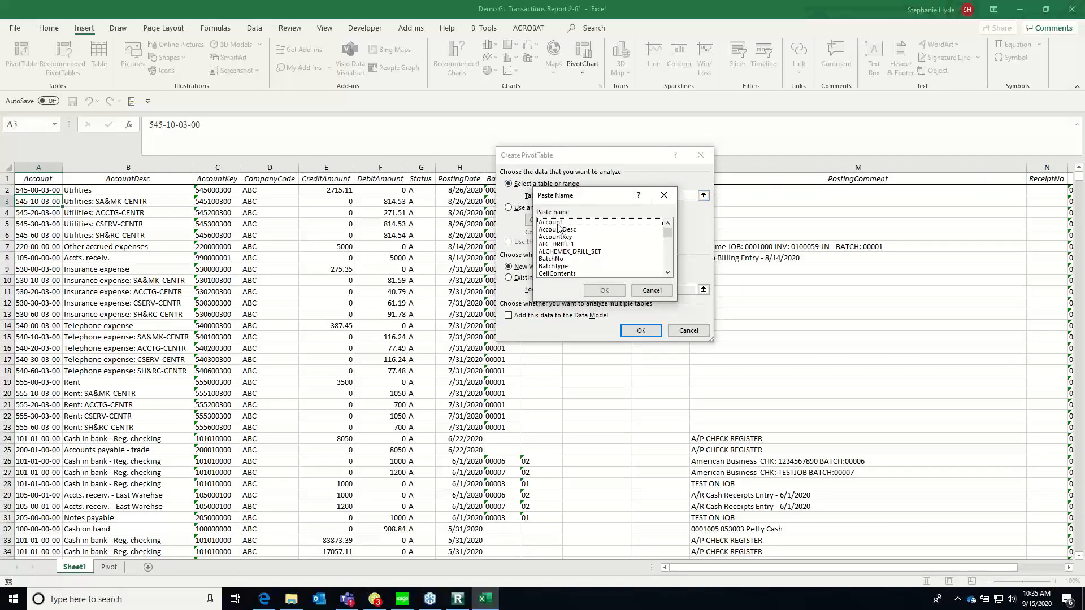
click(668, 267)
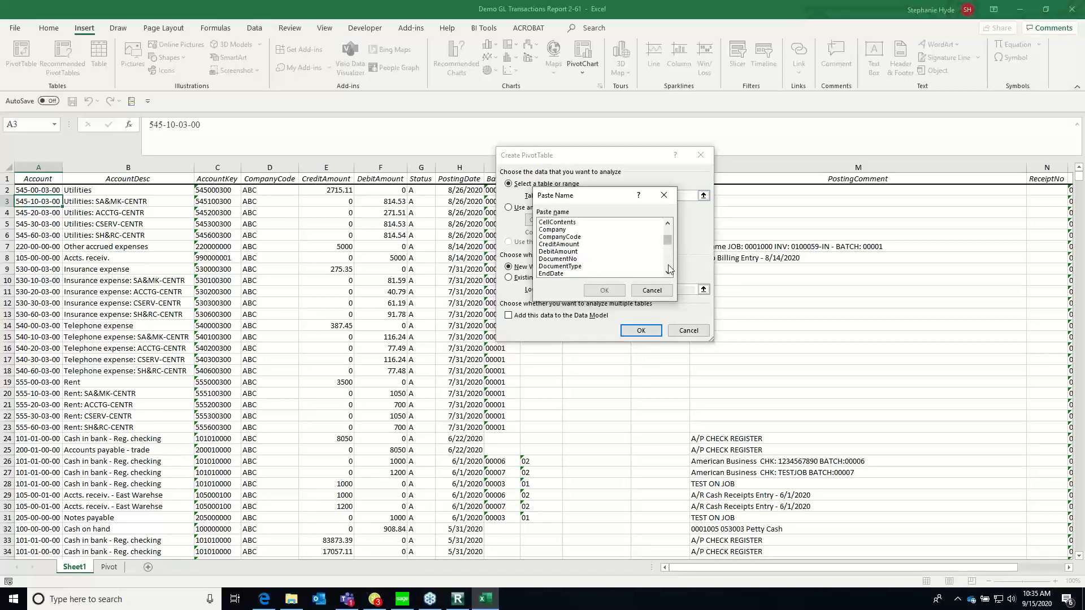
click(668, 269)
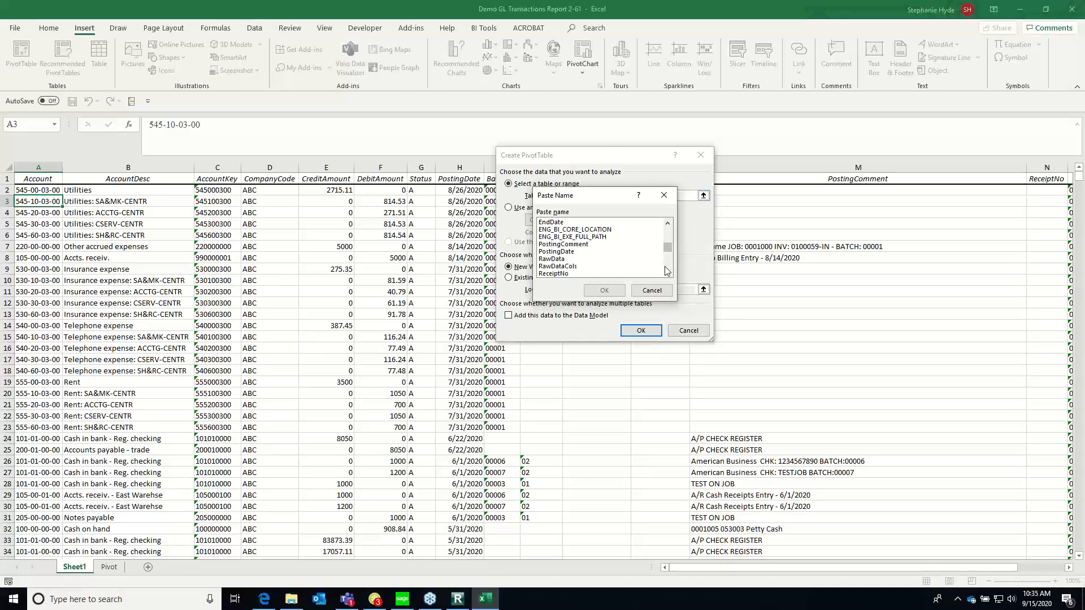
click(557, 259)
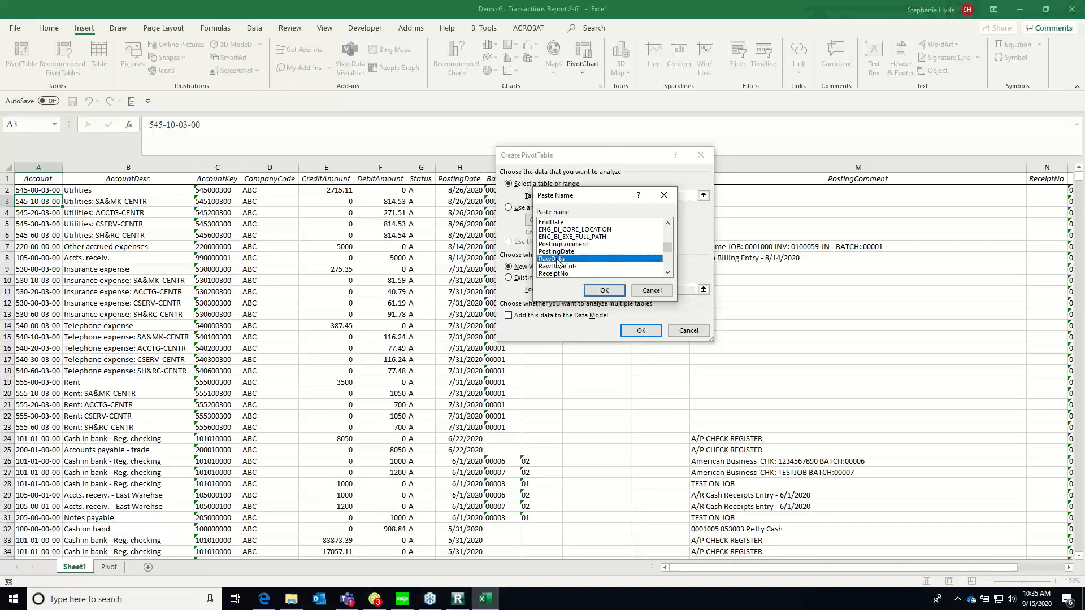
click(603, 291)
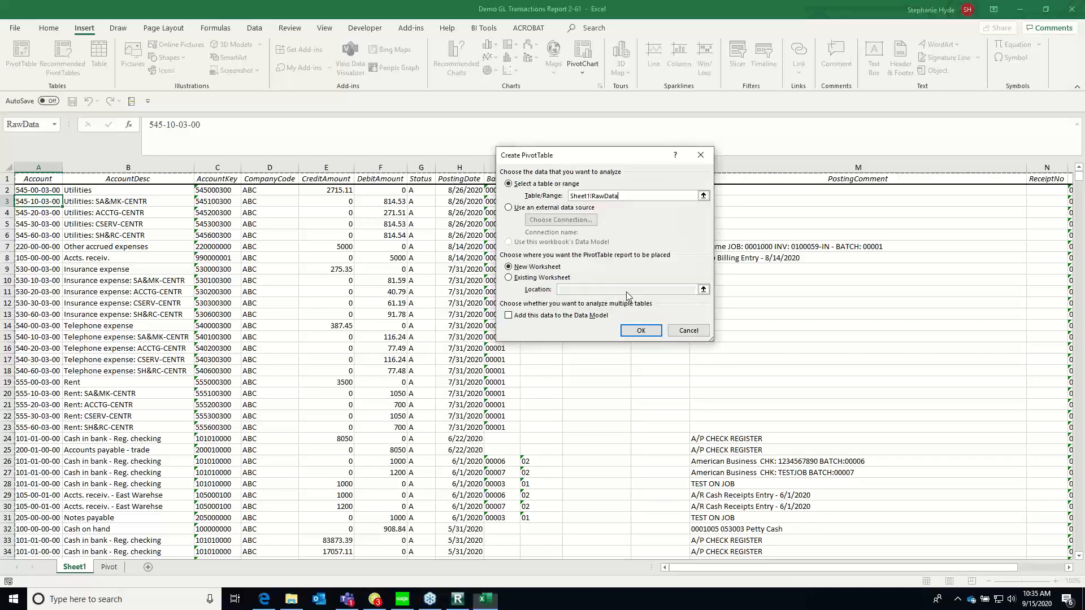
click(641, 331)
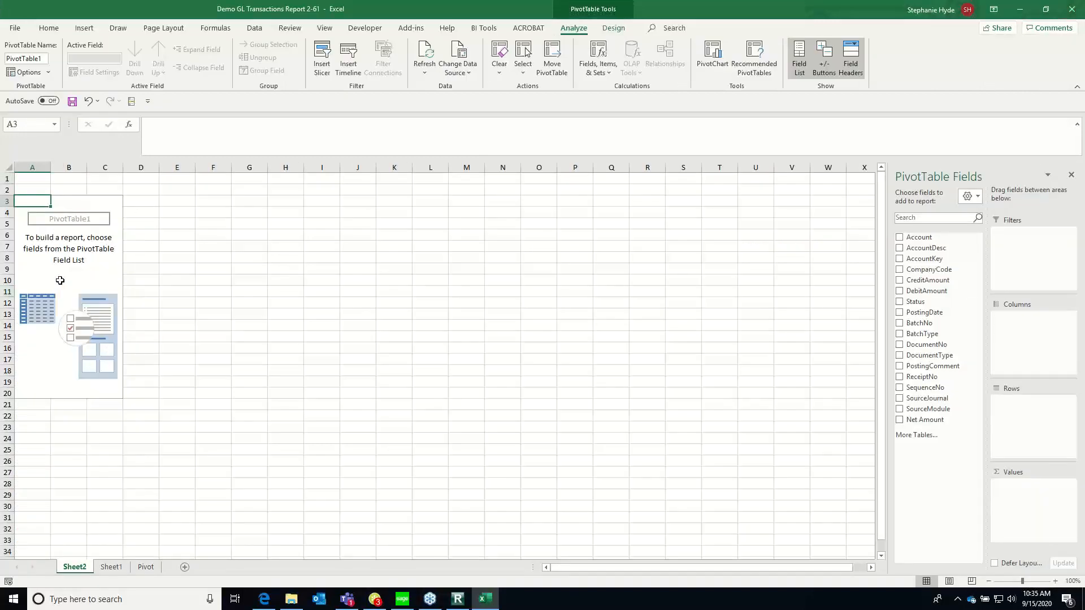
Add the Account, AccountDesc and AccountKey fields to the rows of the new PivotTable
click(80, 270)
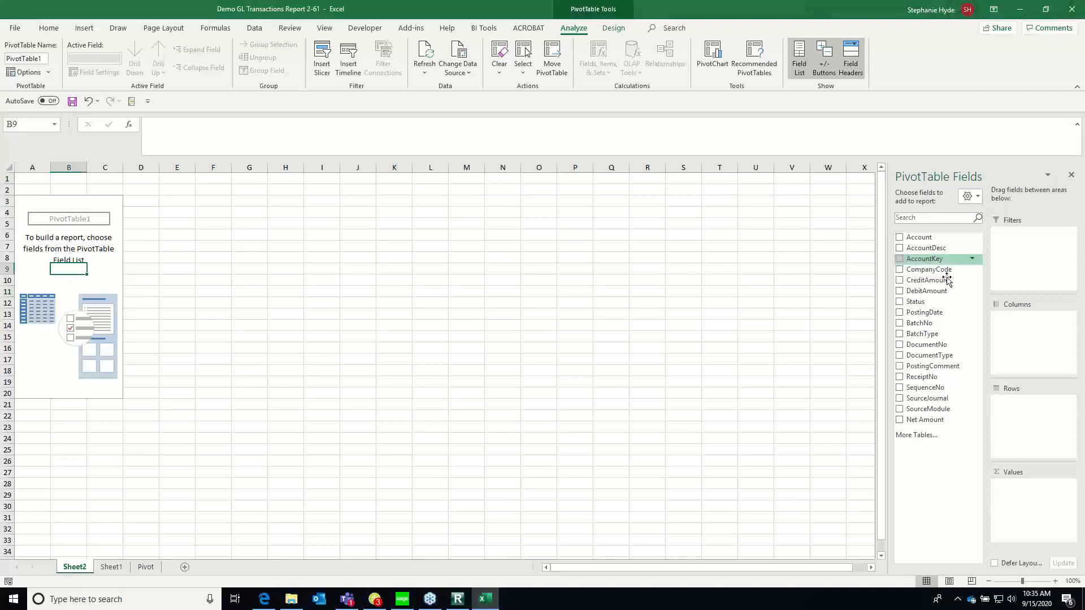
click(899, 238)
click(900, 249)
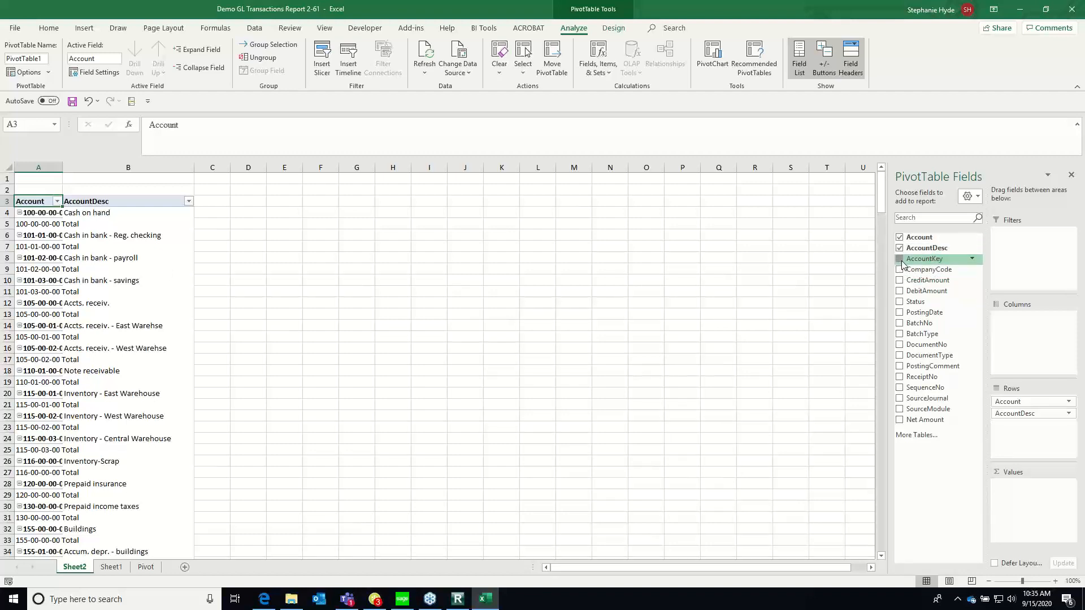
click(899, 259)
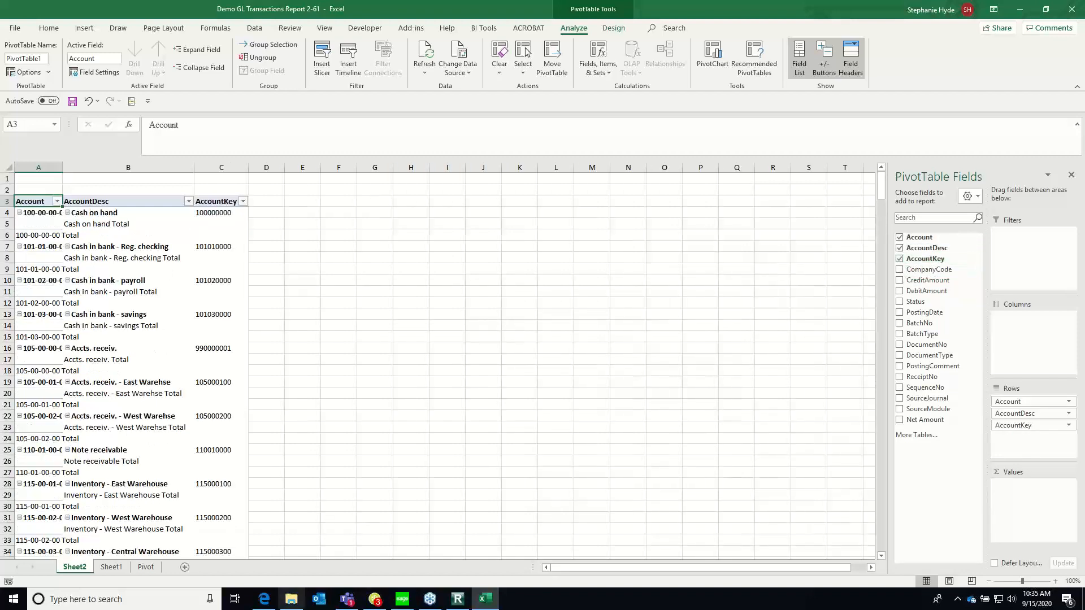
Return to the Pivot sheet and close the workbook without saving it
click(146, 567)
click(178, 281)
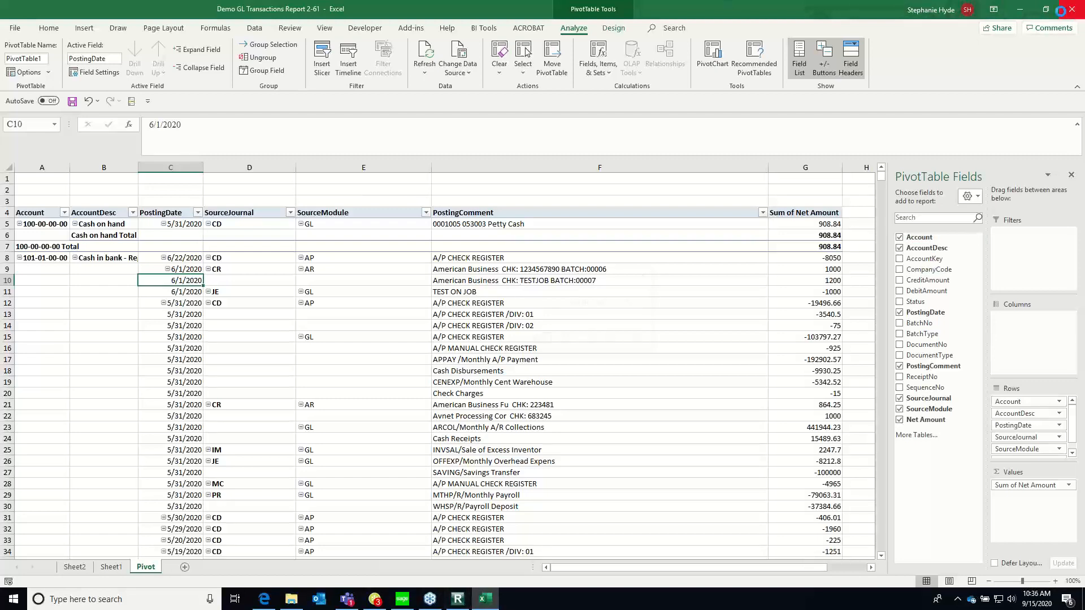
click(1072, 9)
click(580, 341)
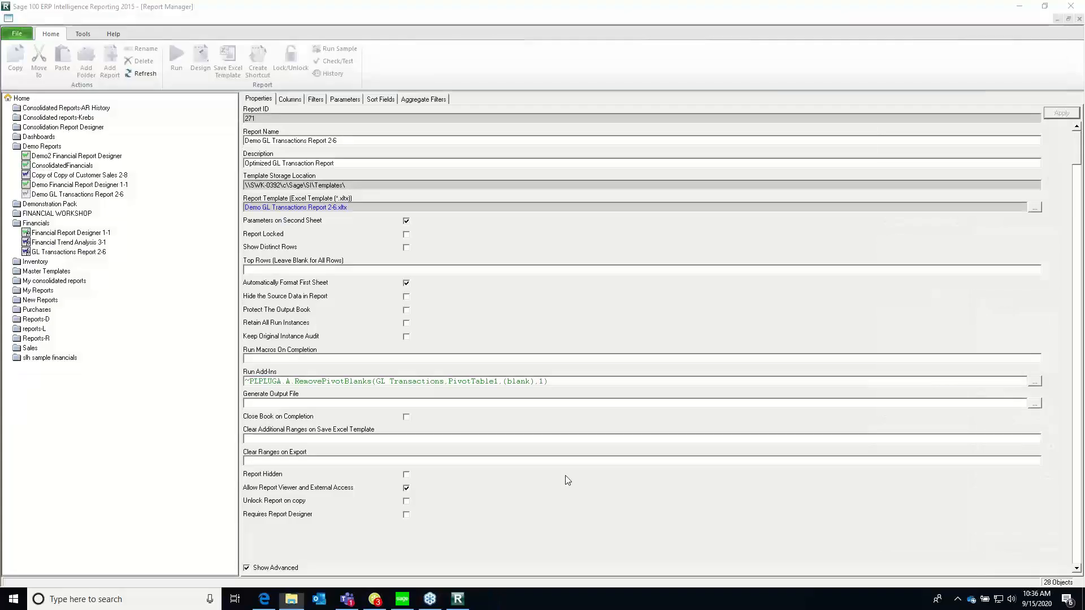
In Report Manager, review the properties of Demo GL Transactions Report 2-6, including its macro, add-in and clear-range settings
click(92, 194)
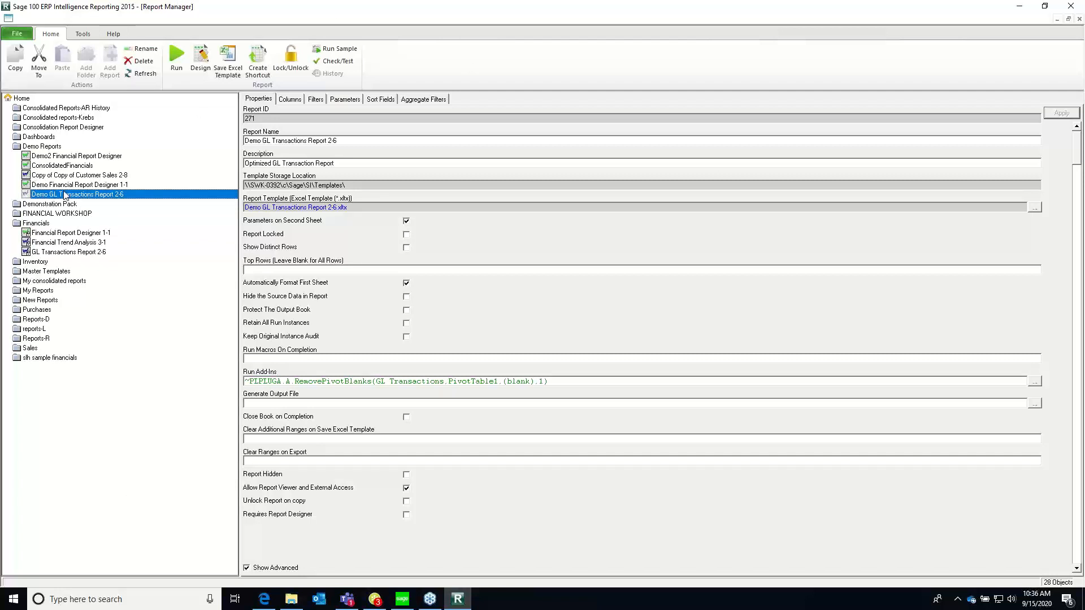
click(65, 195)
click(254, 359)
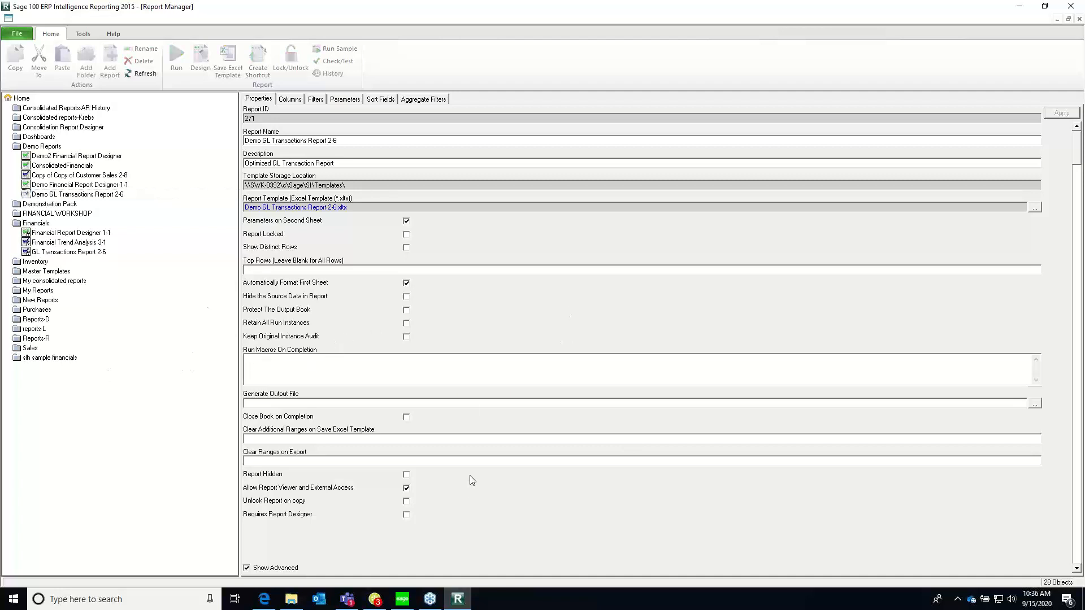
click(152, 338)
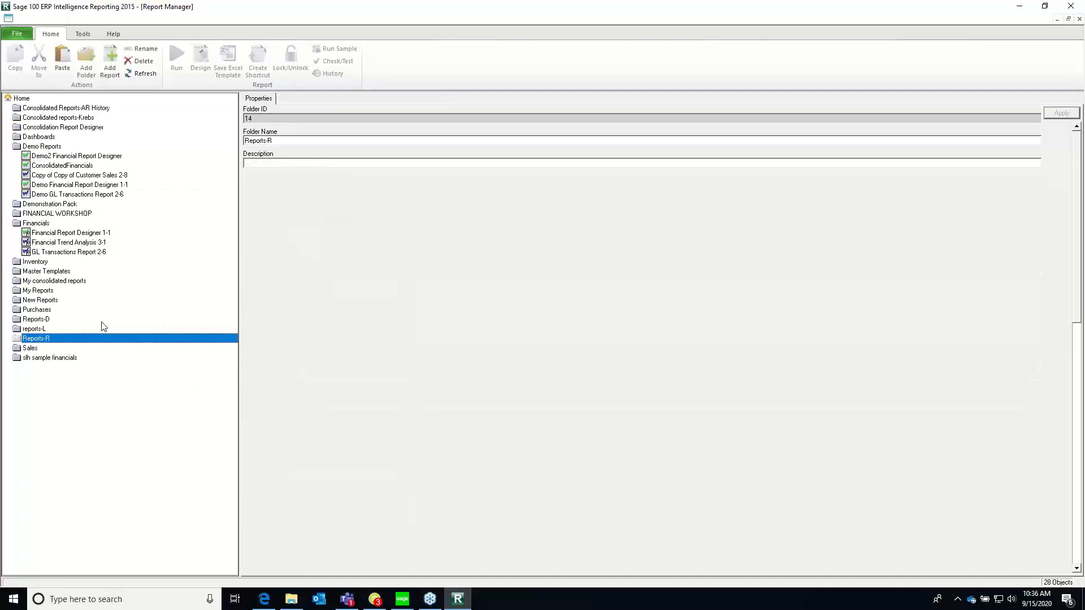
click(44, 195)
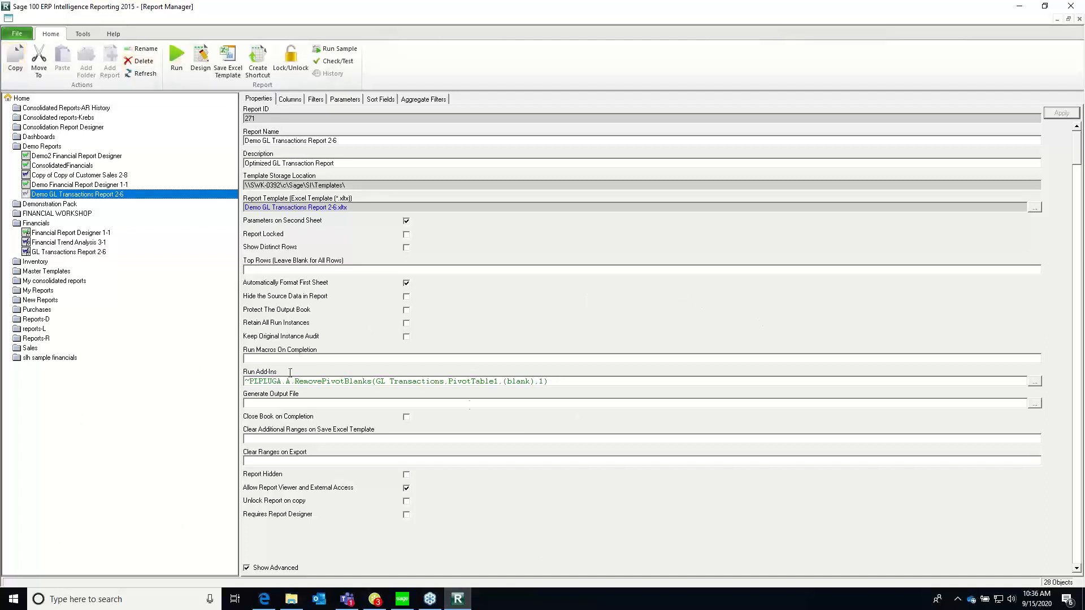
click(561, 381)
click(675, 460)
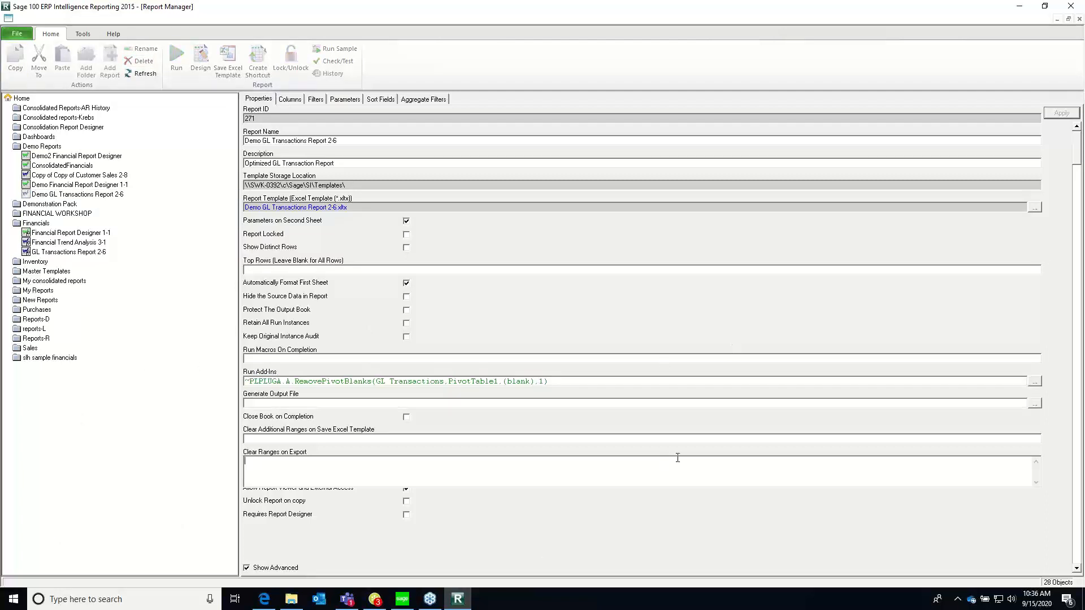
Remove the SequenceNo column from Demo GL Transactions Report 2-6 and confirm the removal
click(290, 98)
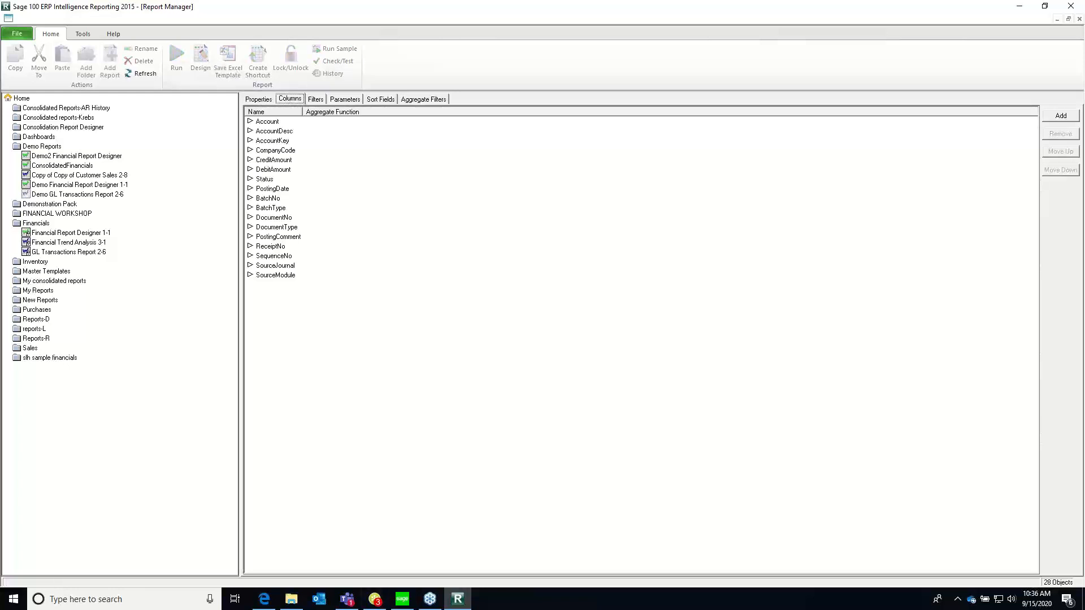
click(269, 257)
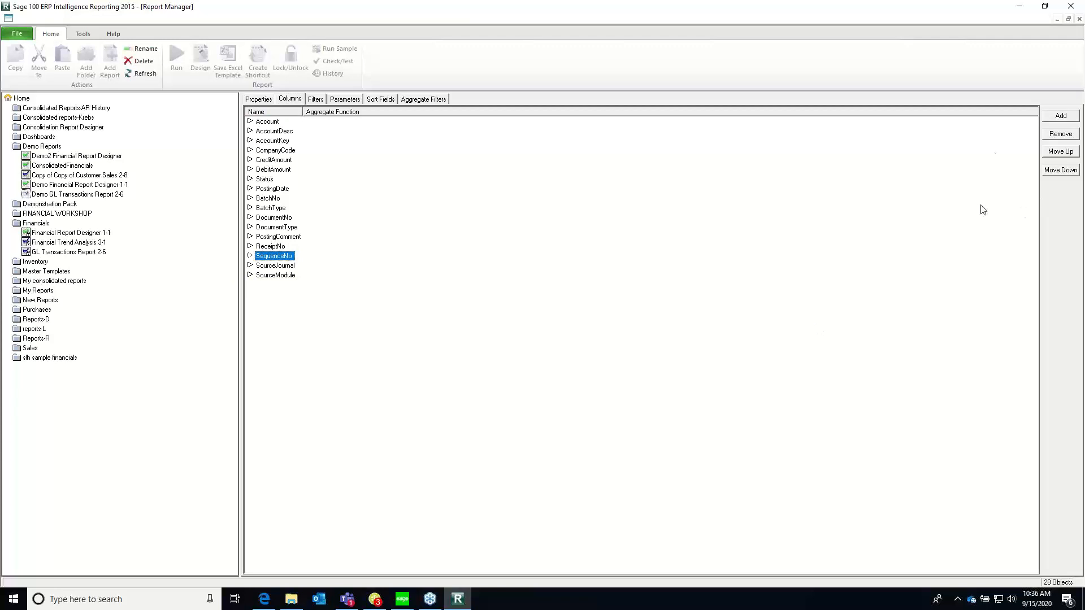
click(1053, 135)
click(567, 337)
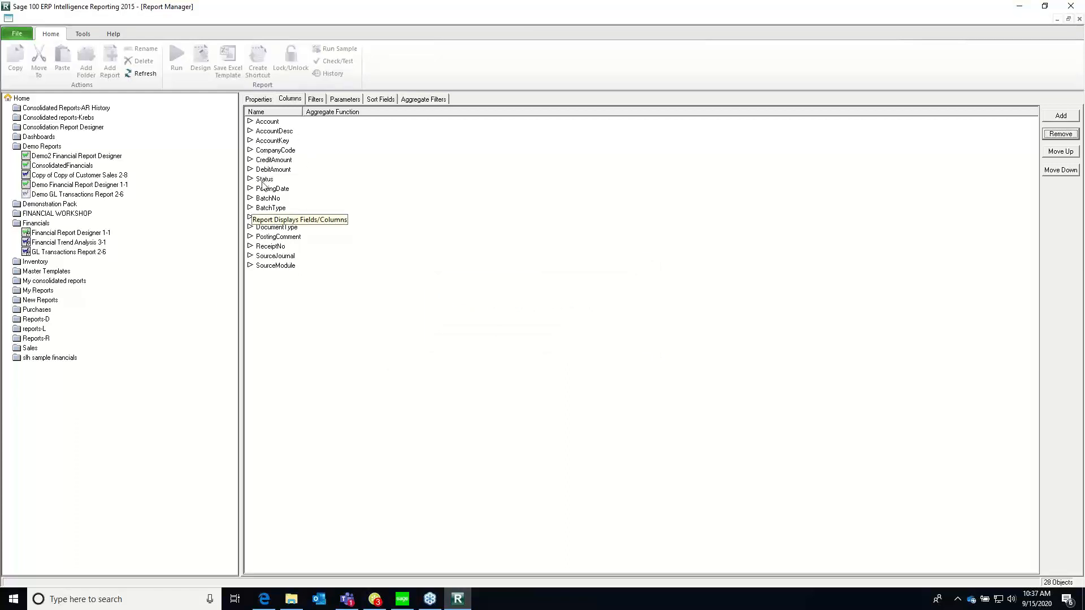
Remove the Status, BatchNo and BatchType columns from Demo GL Transactions Report 2-6, confirming each deletion
click(264, 179)
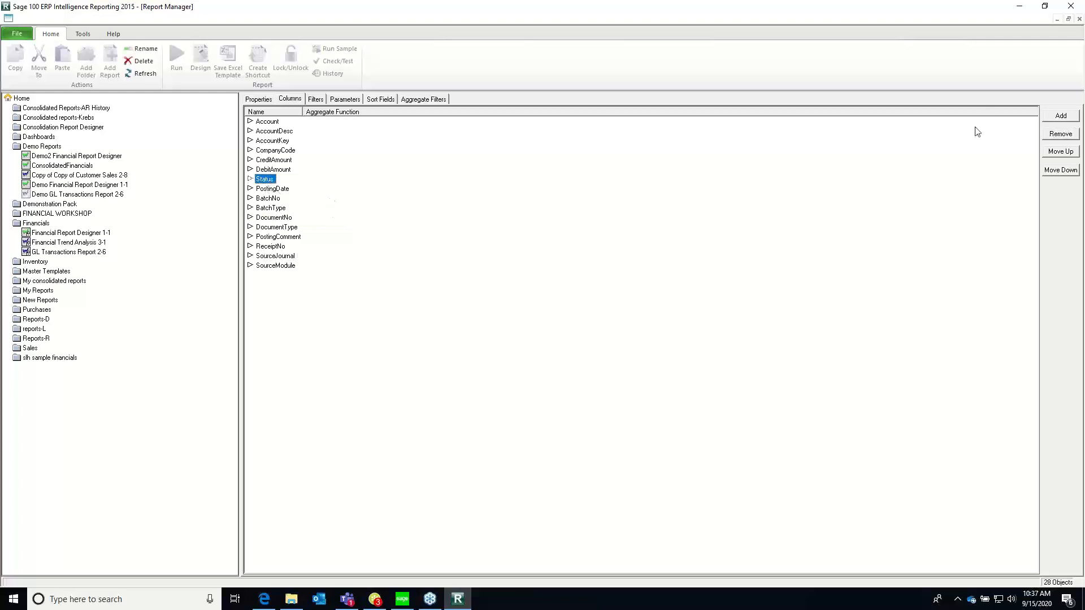
click(1061, 134)
click(573, 336)
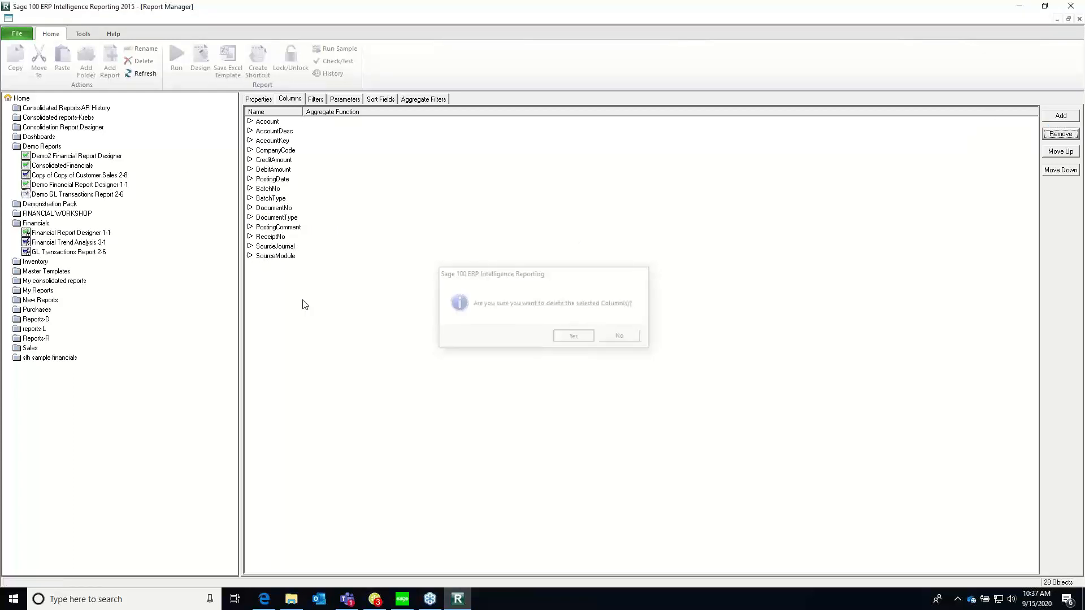
click(266, 190)
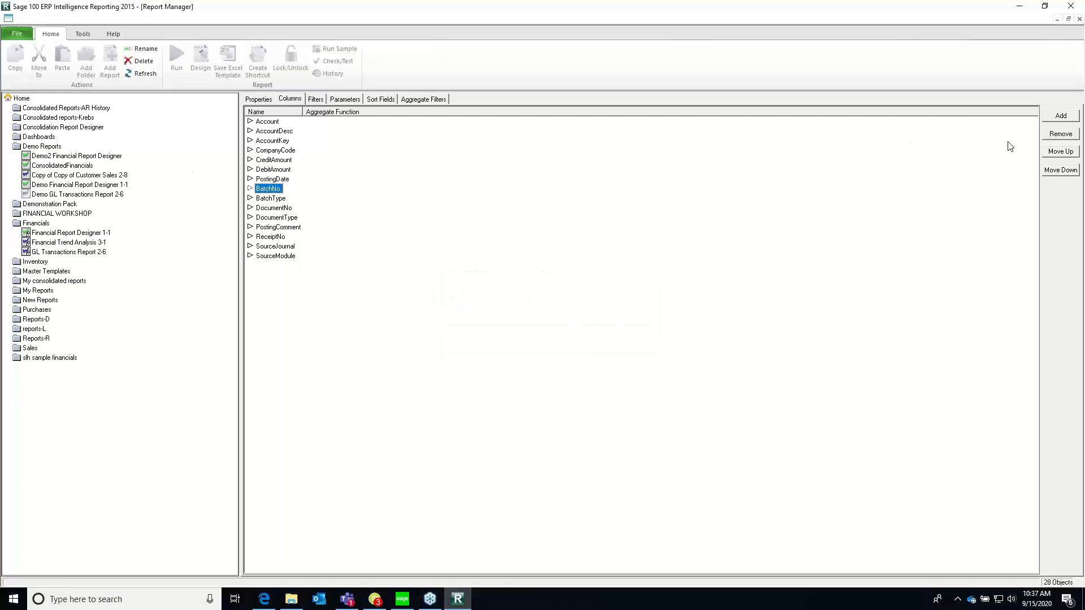
click(1050, 136)
click(573, 335)
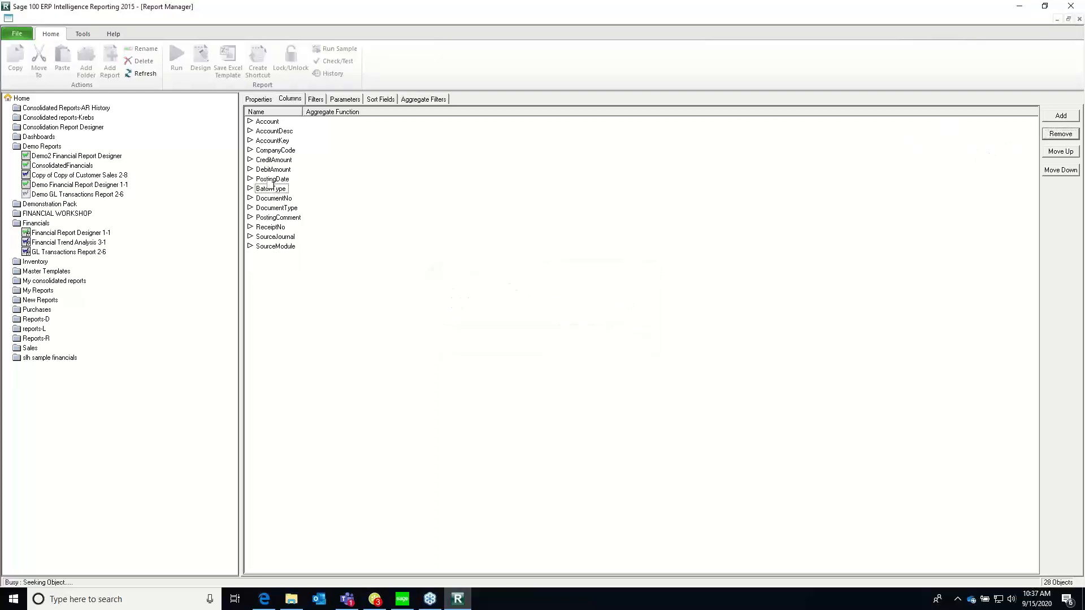
click(272, 188)
click(1058, 136)
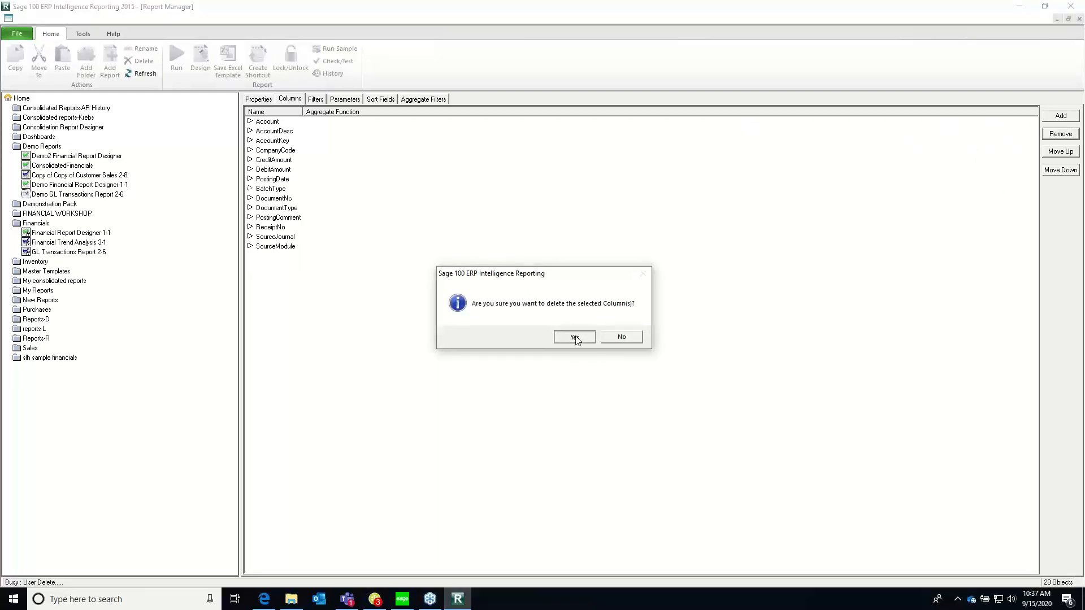
click(574, 338)
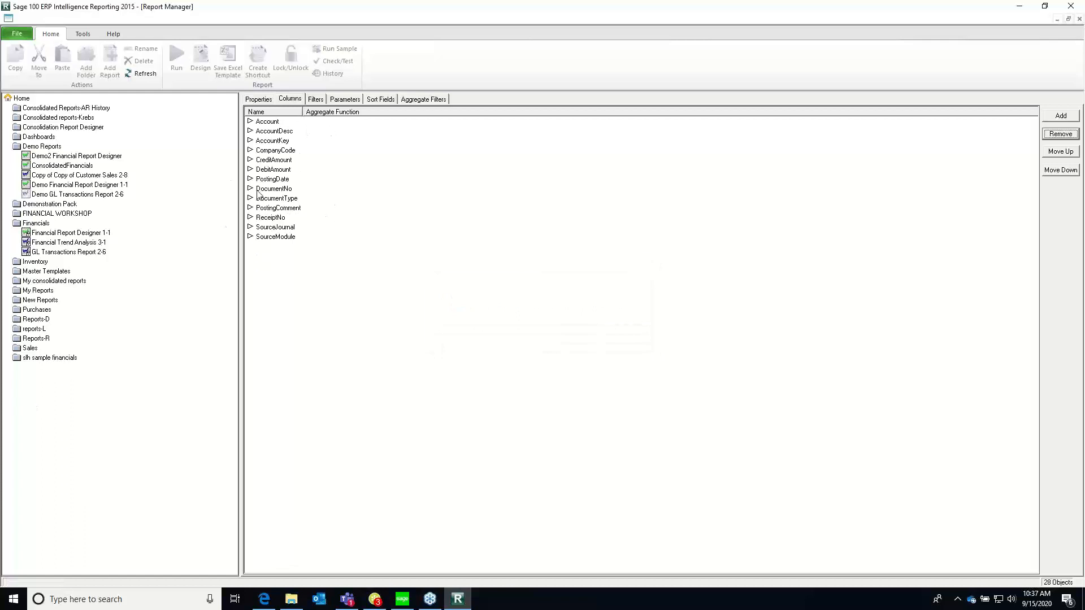
Move the PostingDate column below DocumentNo and remove the DocumentNo column from the report
click(277, 198)
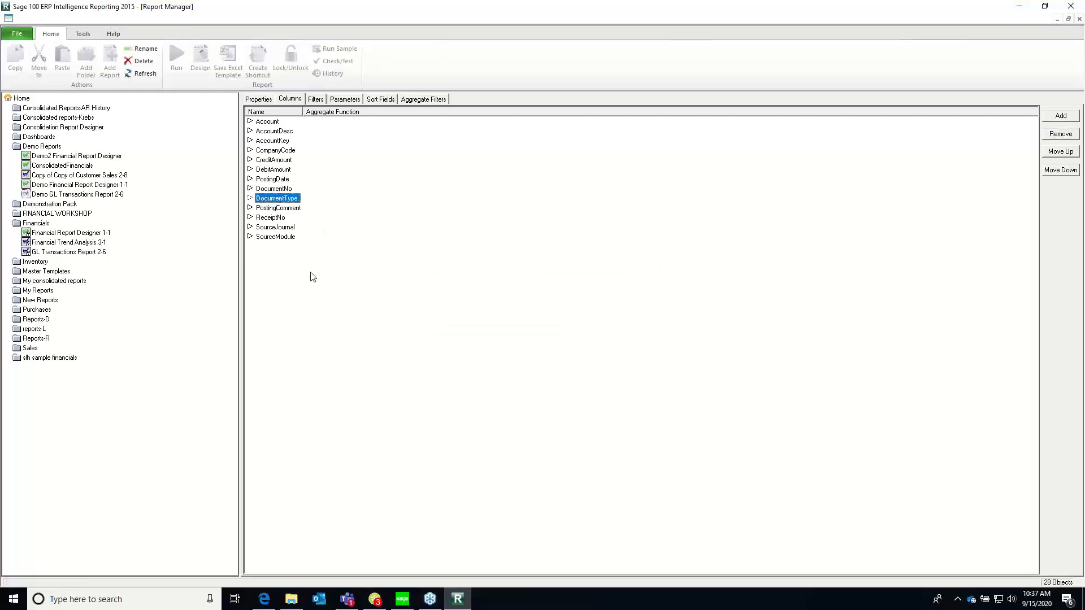
click(269, 208)
drag(271, 179, 274, 190)
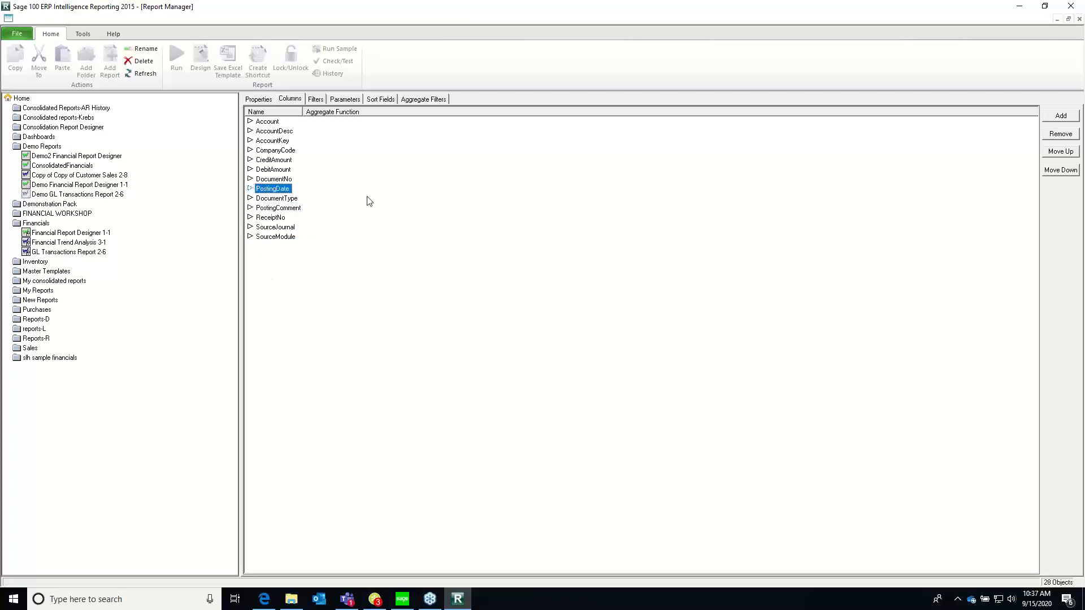
click(271, 181)
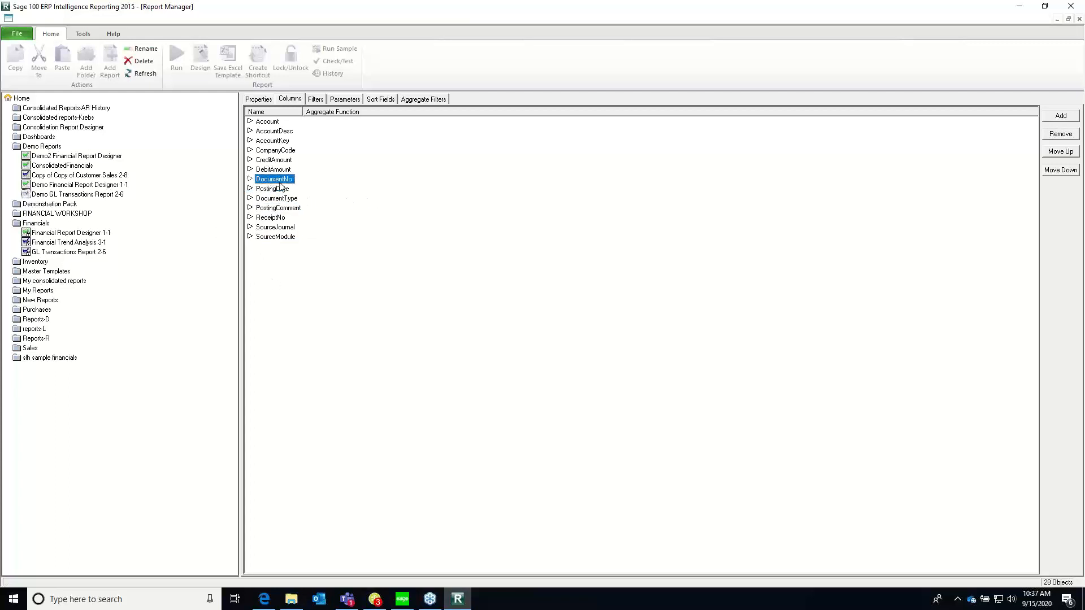
click(1048, 136)
click(587, 337)
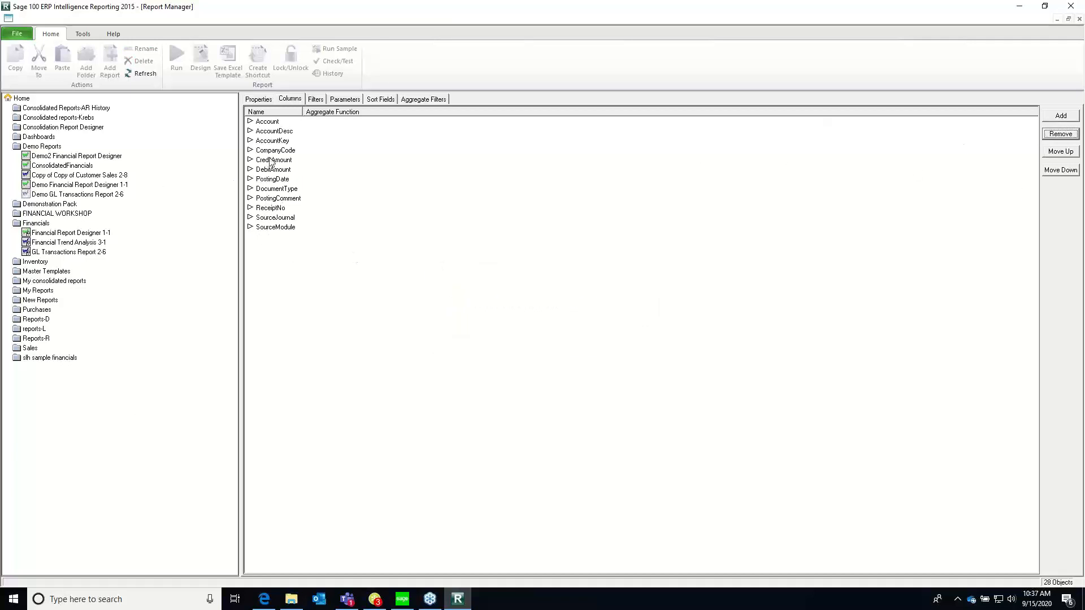
Move the SourceJournal column up the report's column order so it sits directly below AccountKey
click(268, 229)
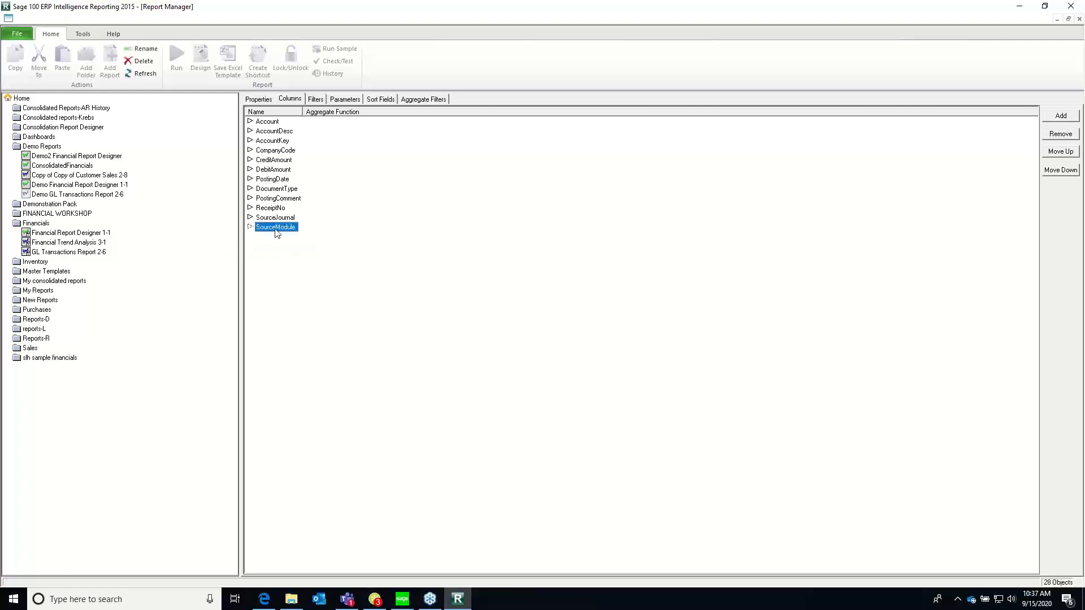
click(265, 218)
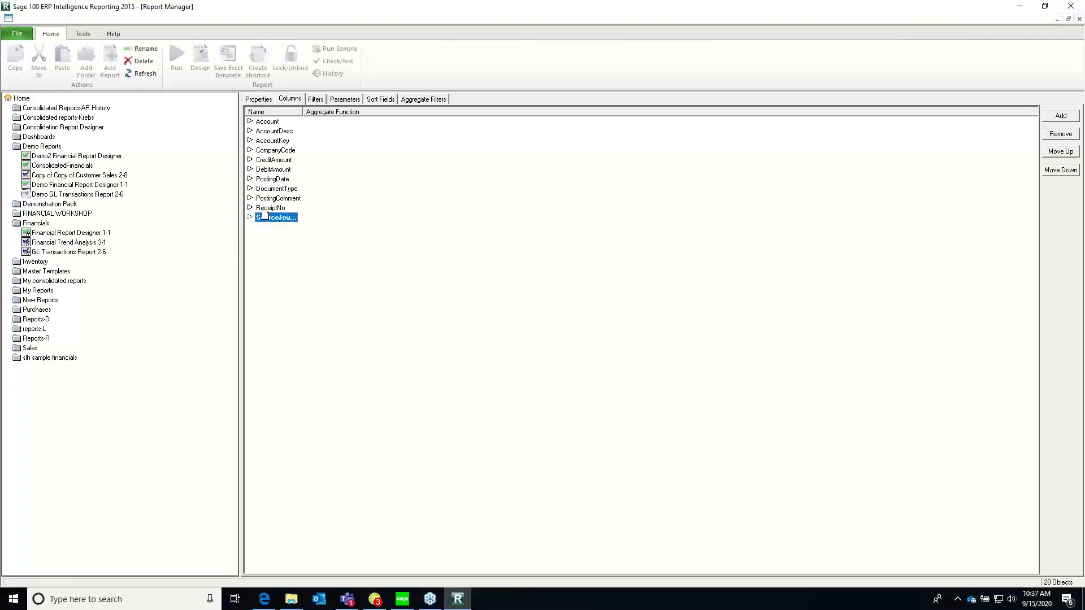
click(1054, 153)
click(1053, 154)
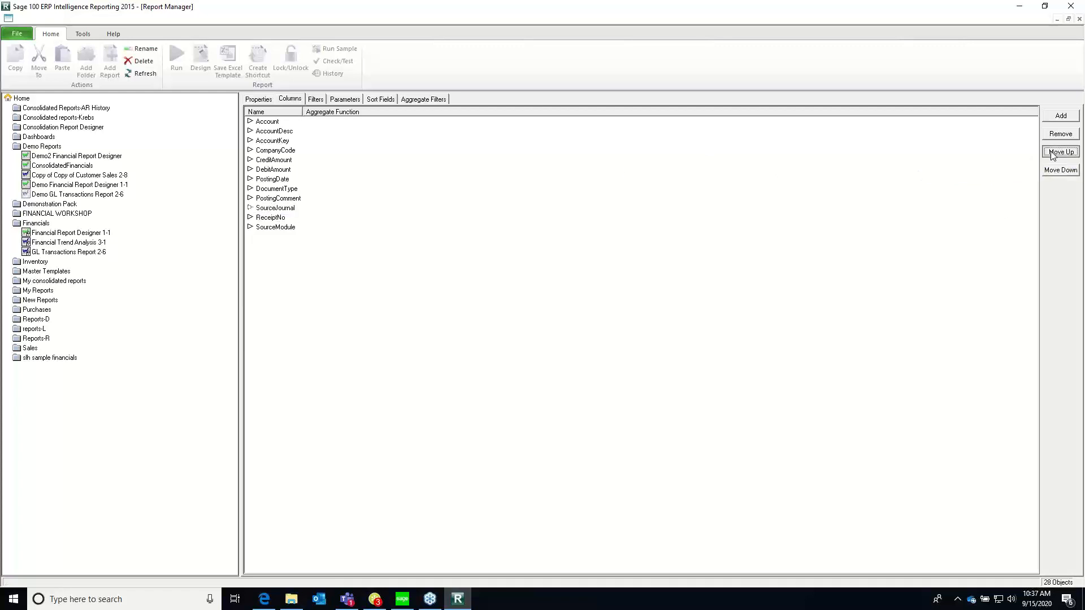
click(1053, 154)
click(1053, 154)
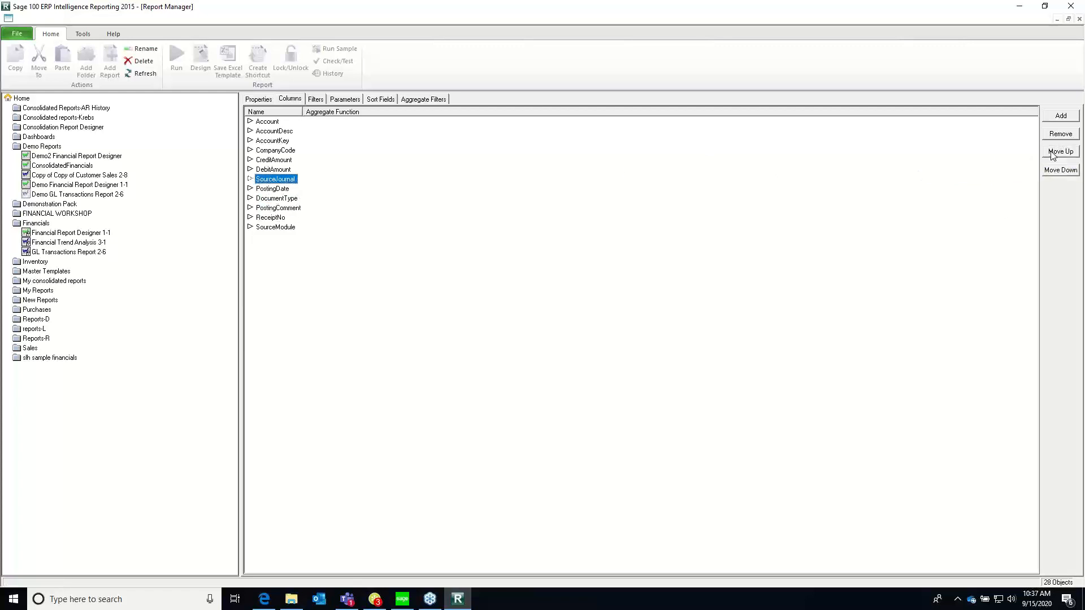
click(1052, 153)
click(1052, 154)
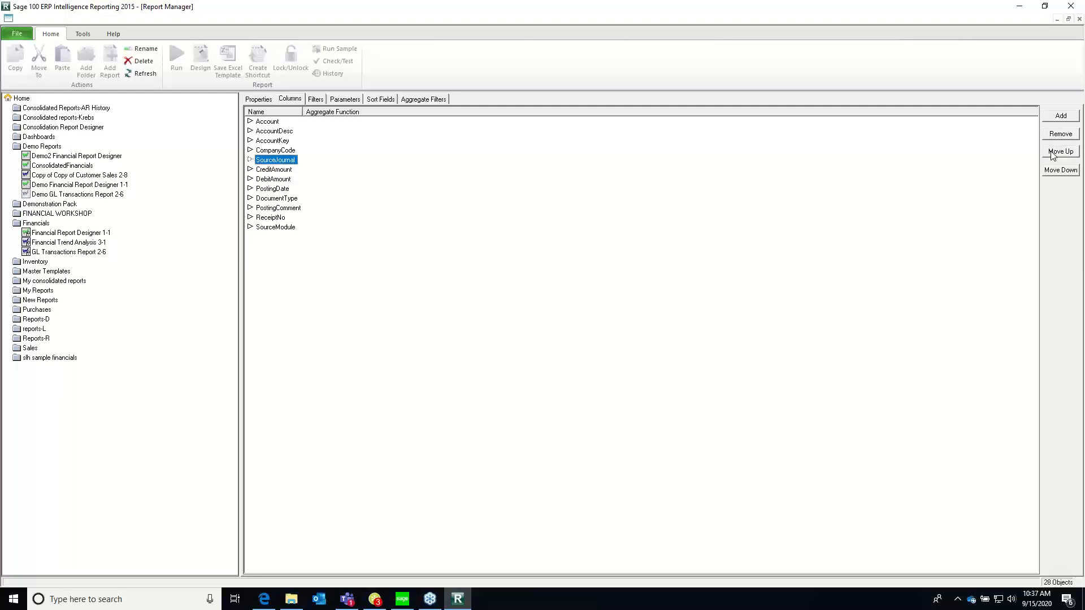
click(1052, 154)
Move the SourceModule column up so it sits directly below SourceJournal
click(265, 229)
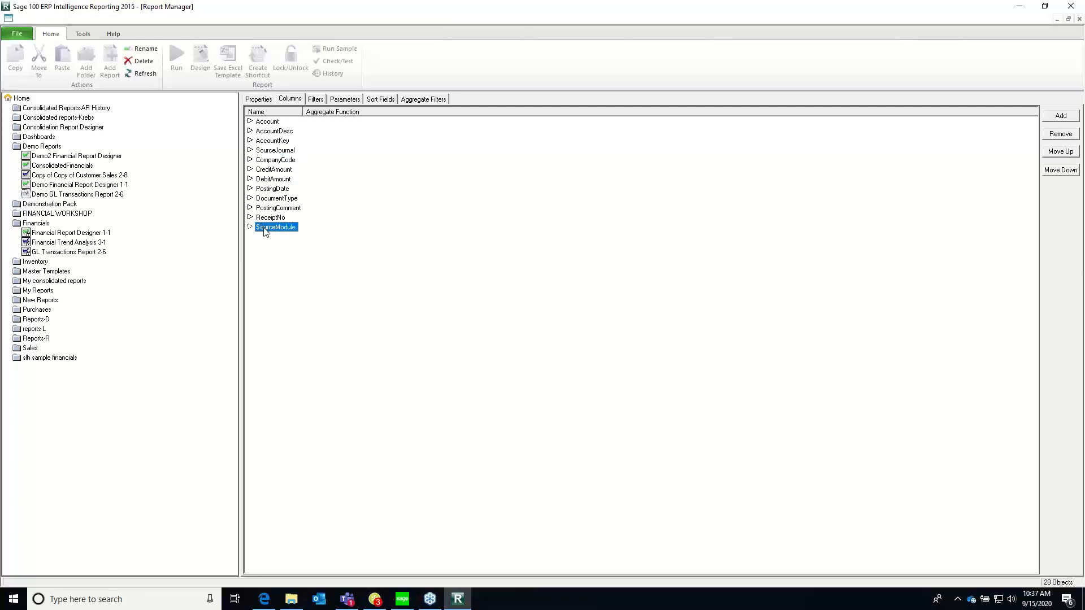
click(1052, 153)
click(1052, 153)
click(1053, 153)
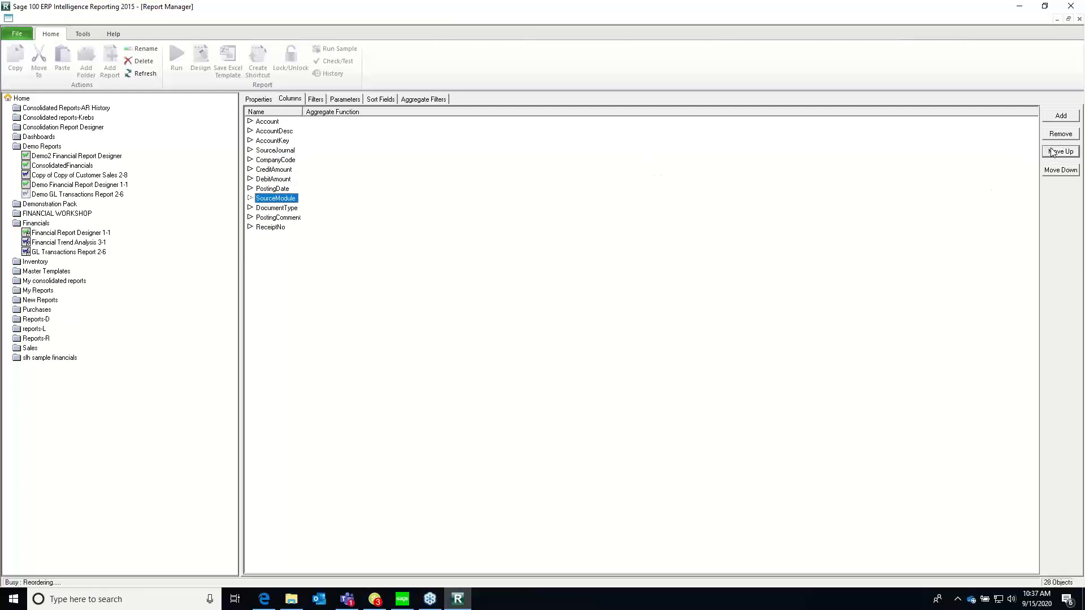
click(1052, 153)
click(1052, 153)
click(1052, 153)
click(1053, 153)
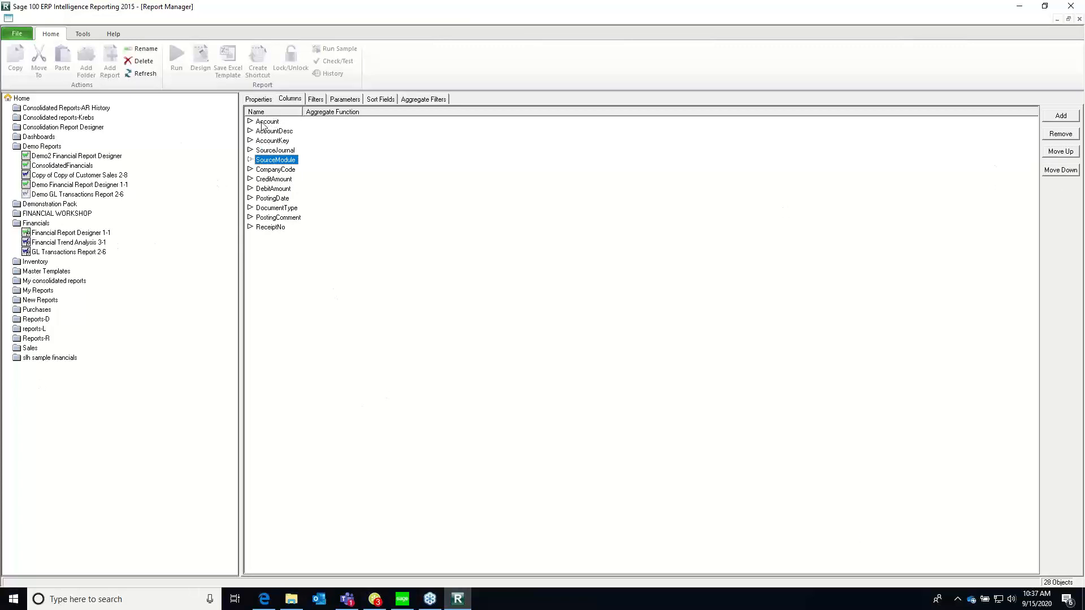
Remove the AccountKey and CompanyCode columns from the report, confirming both deletions
click(254, 141)
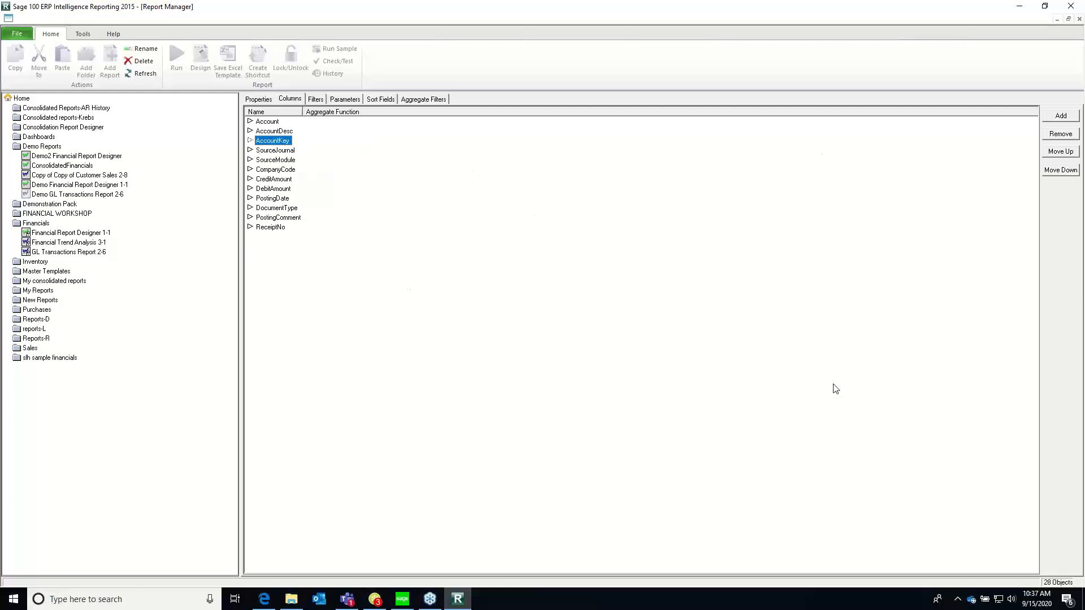
click(272, 124)
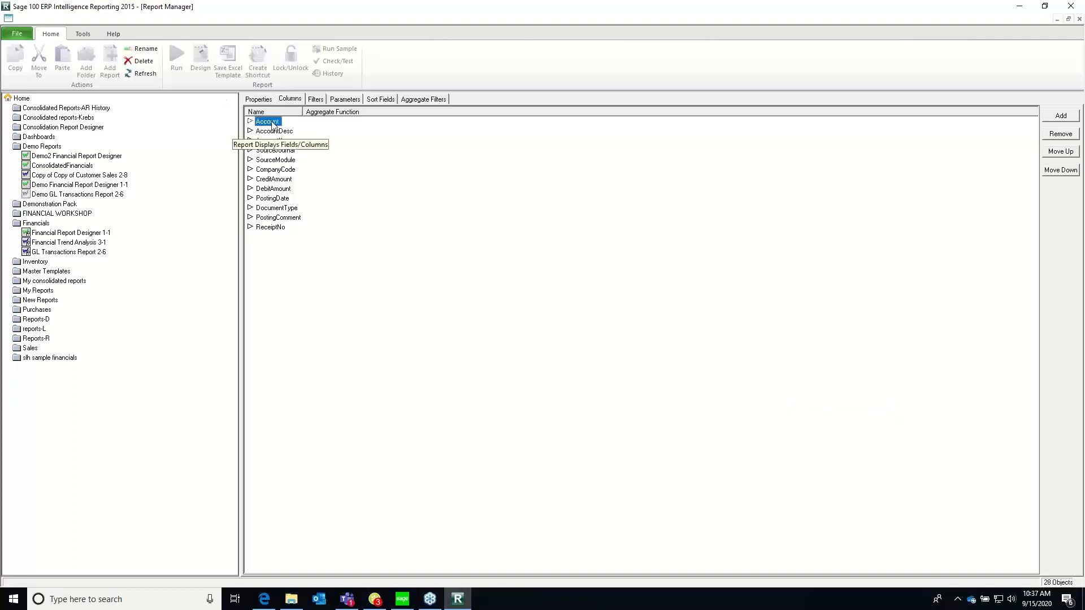
click(258, 139)
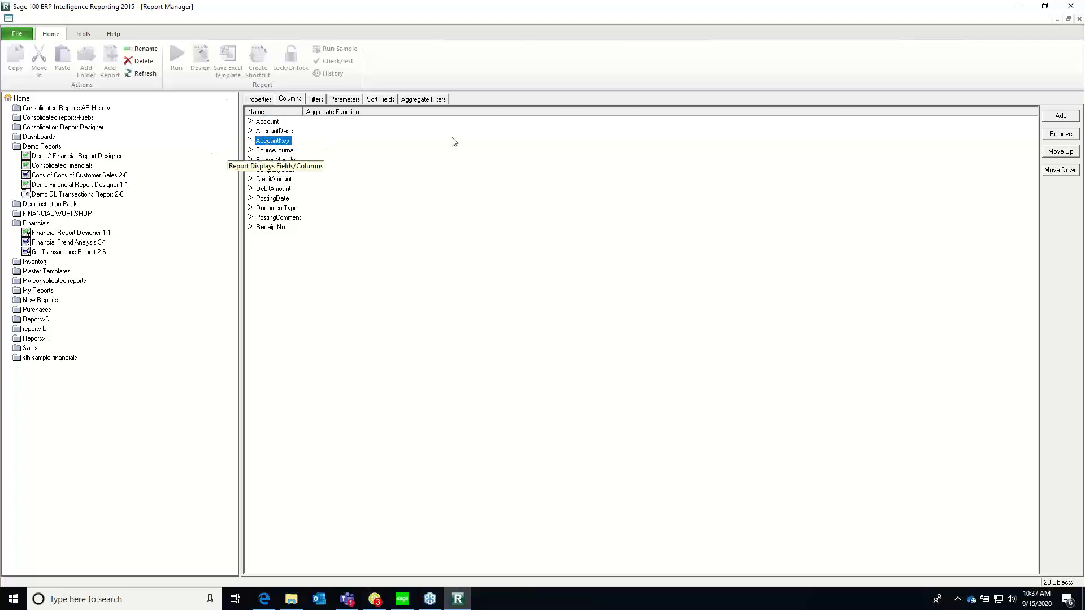
click(1056, 134)
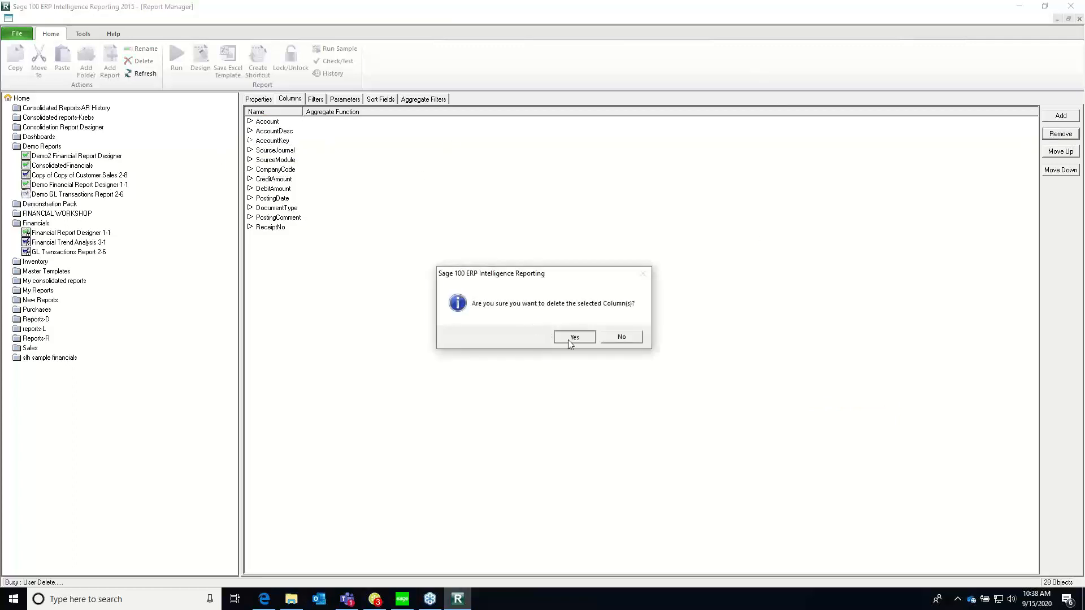
click(572, 336)
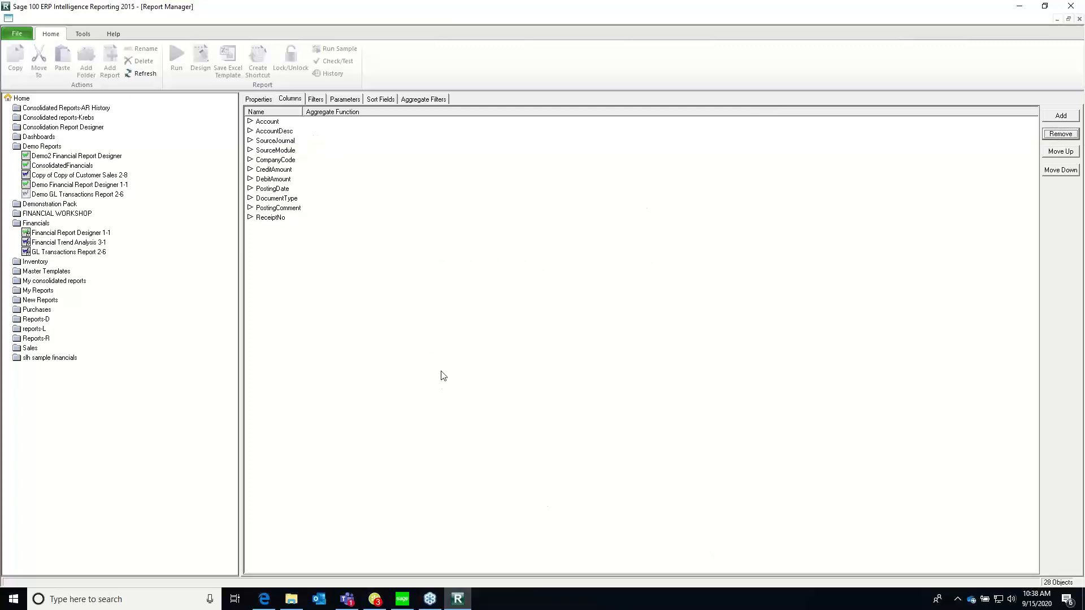
click(274, 159)
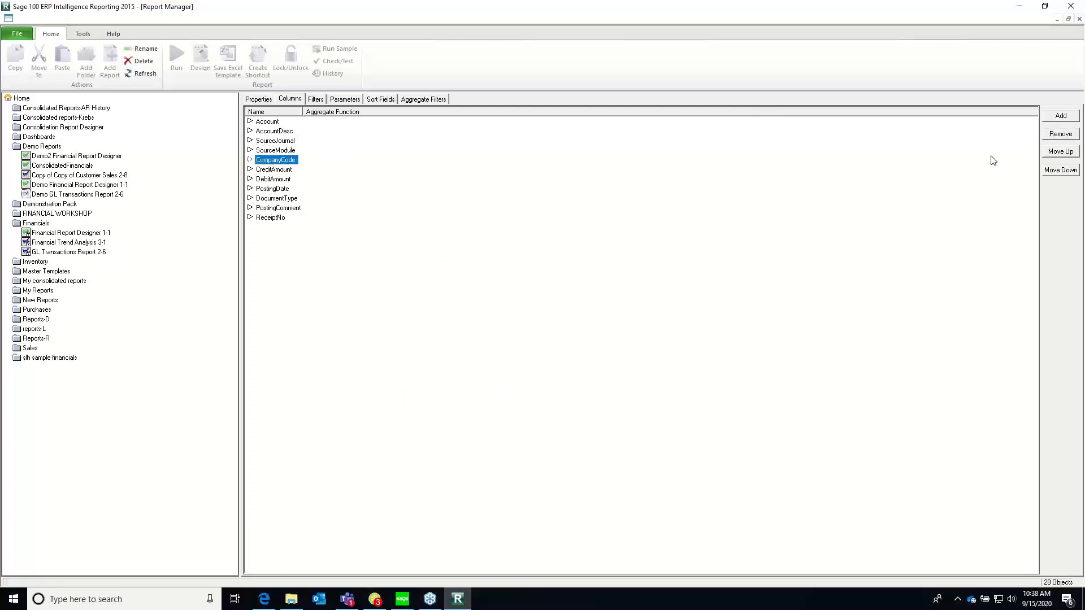
click(1059, 135)
click(565, 339)
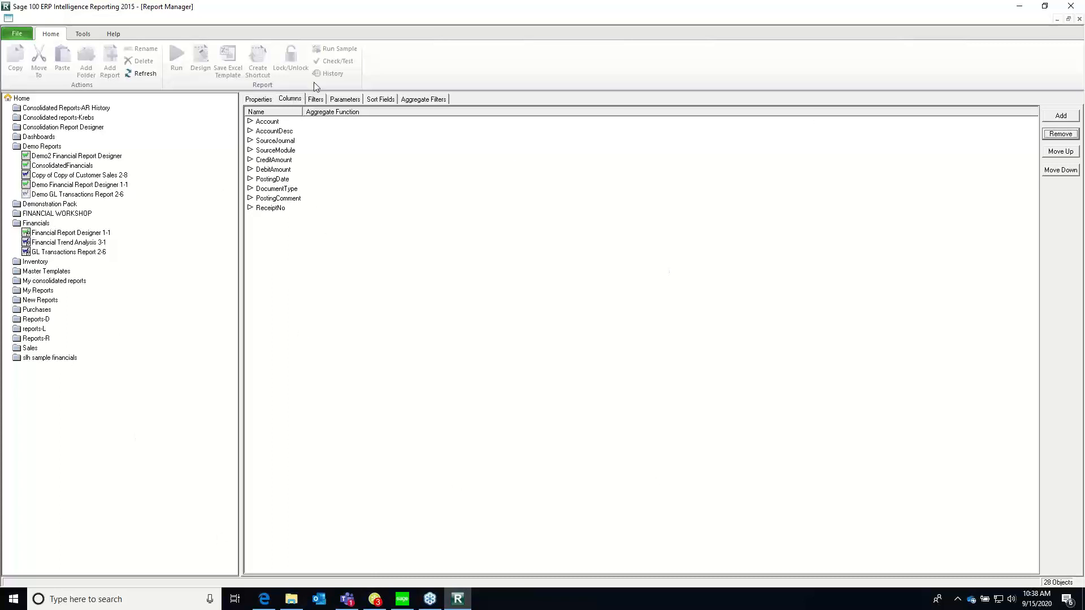
Run Demo GL Transactions Report 2-6 with the StartDate month set to January 2020 and the EndDate kept at 30 September 2020
click(251, 100)
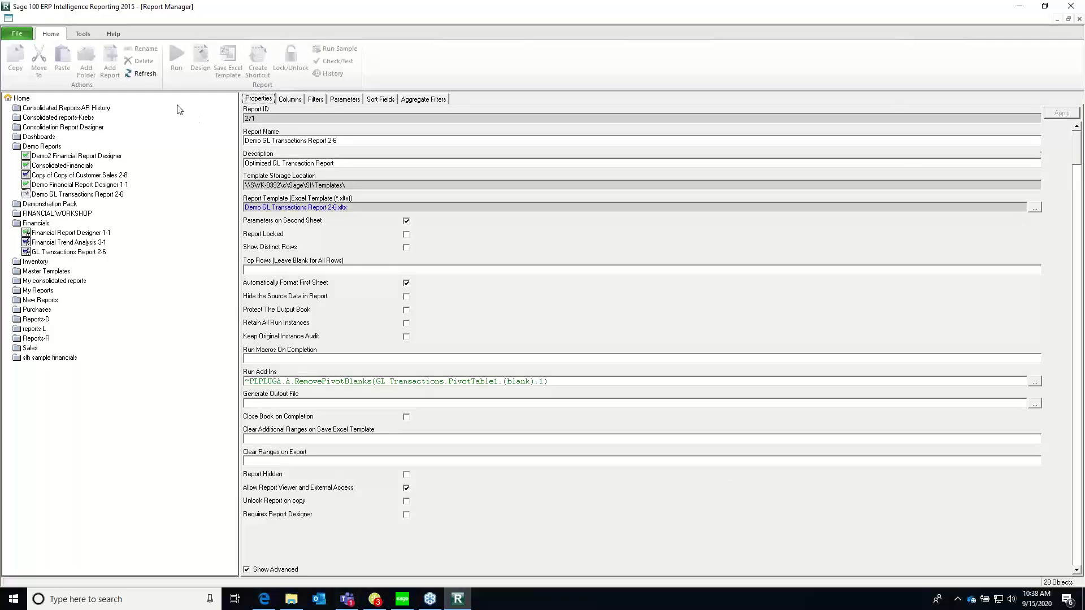
click(290, 100)
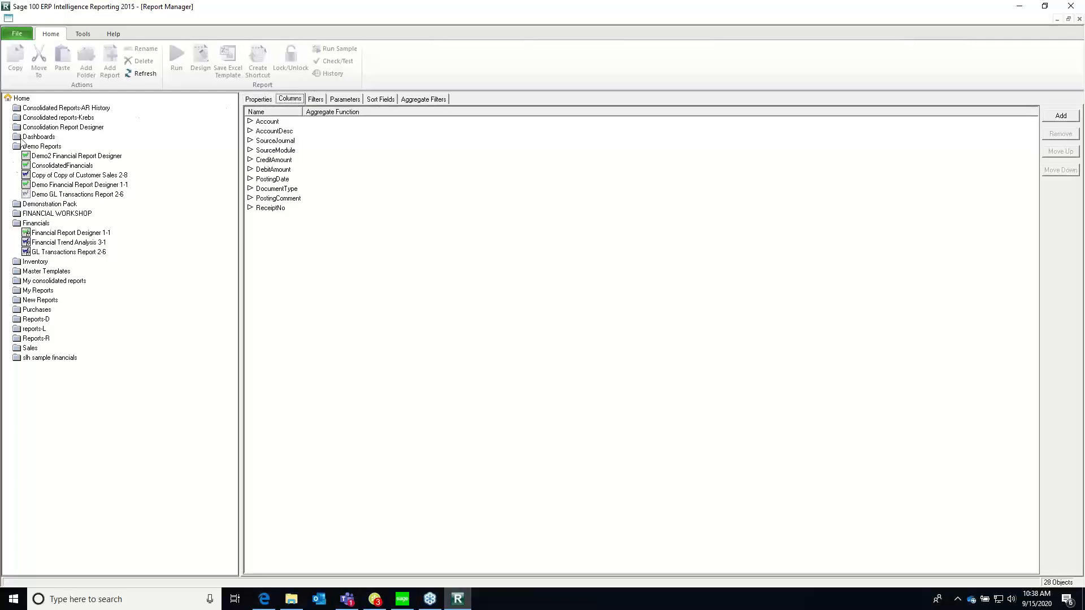
click(59, 193)
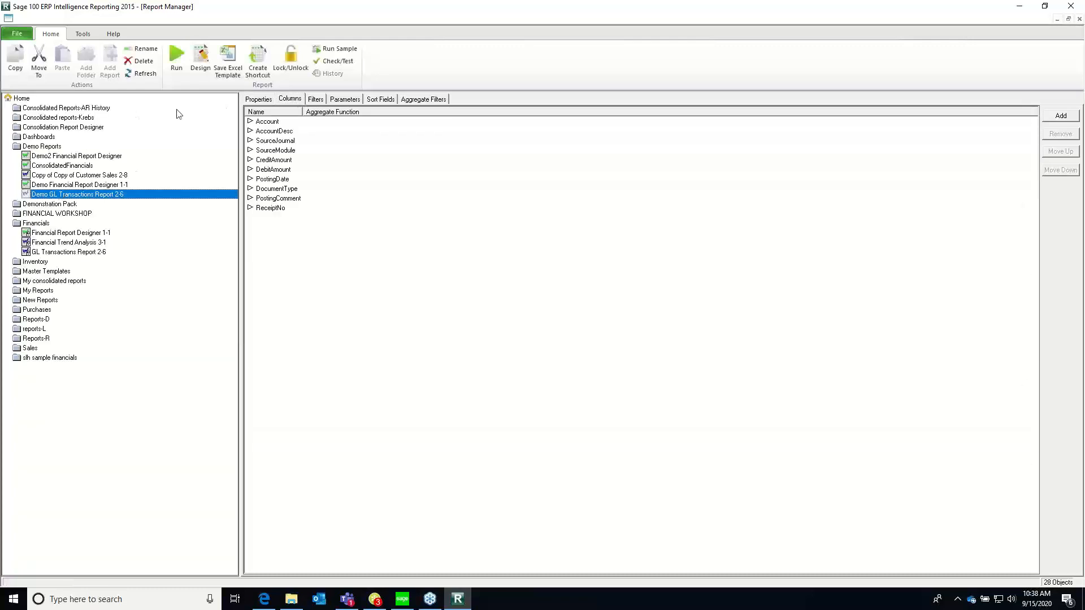
click(174, 57)
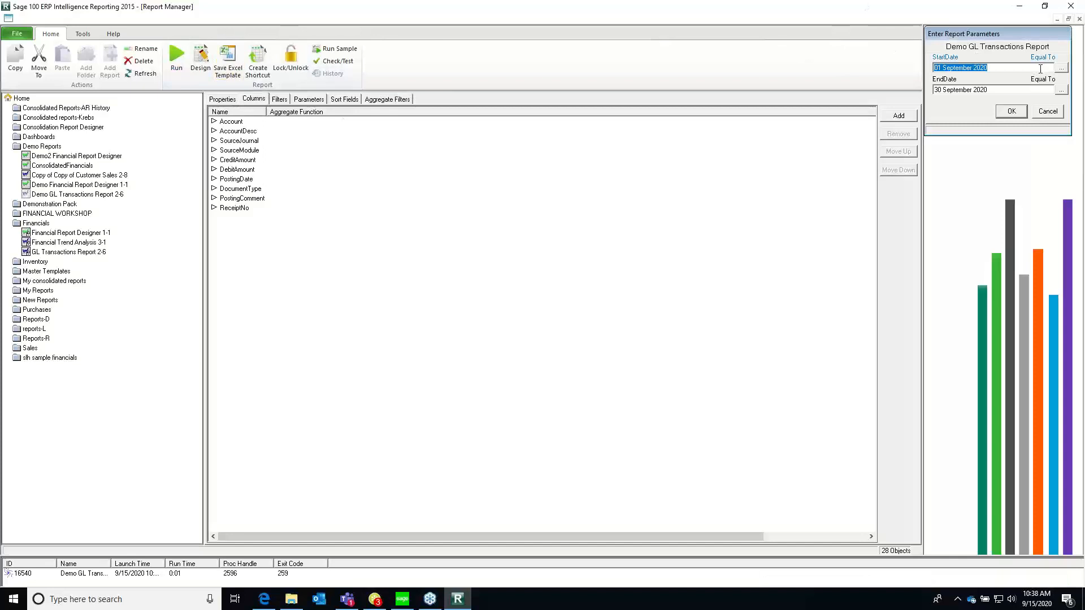
click(1061, 68)
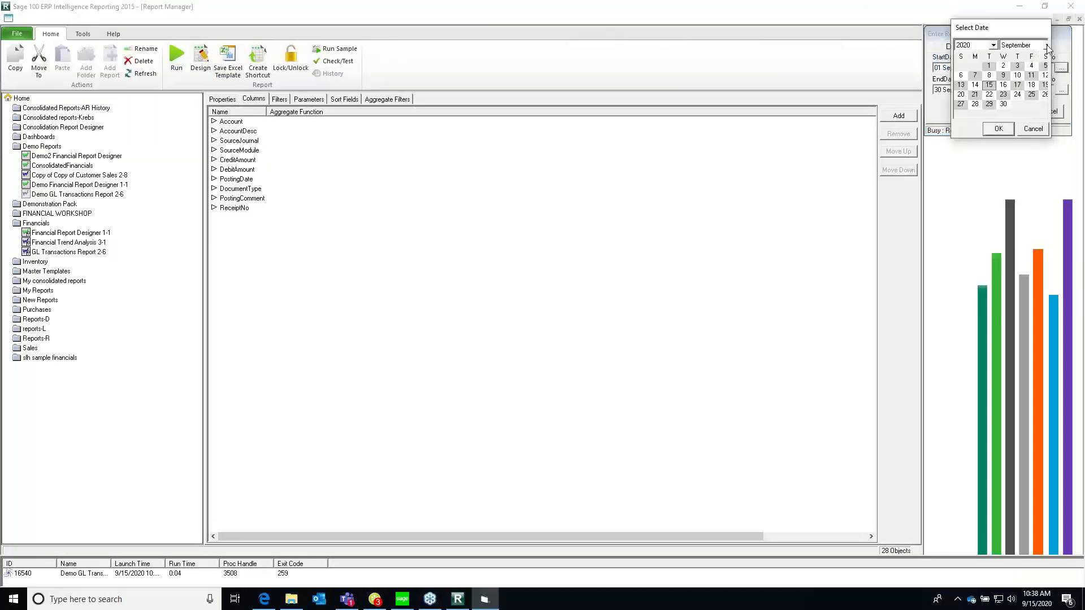
click(1047, 45)
scroll(1045, 66, up, 2)
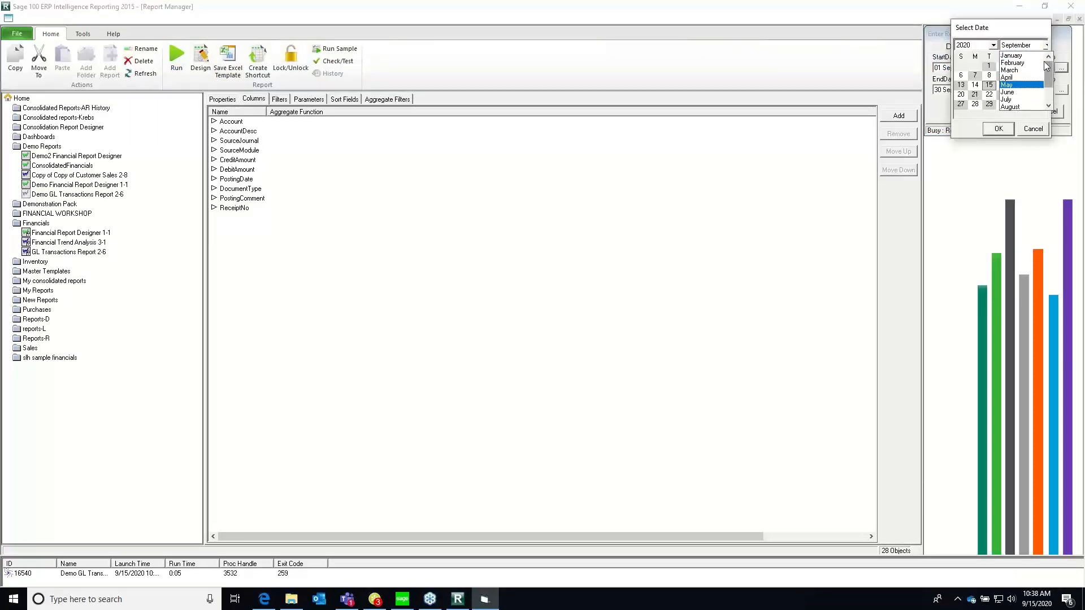
click(1010, 55)
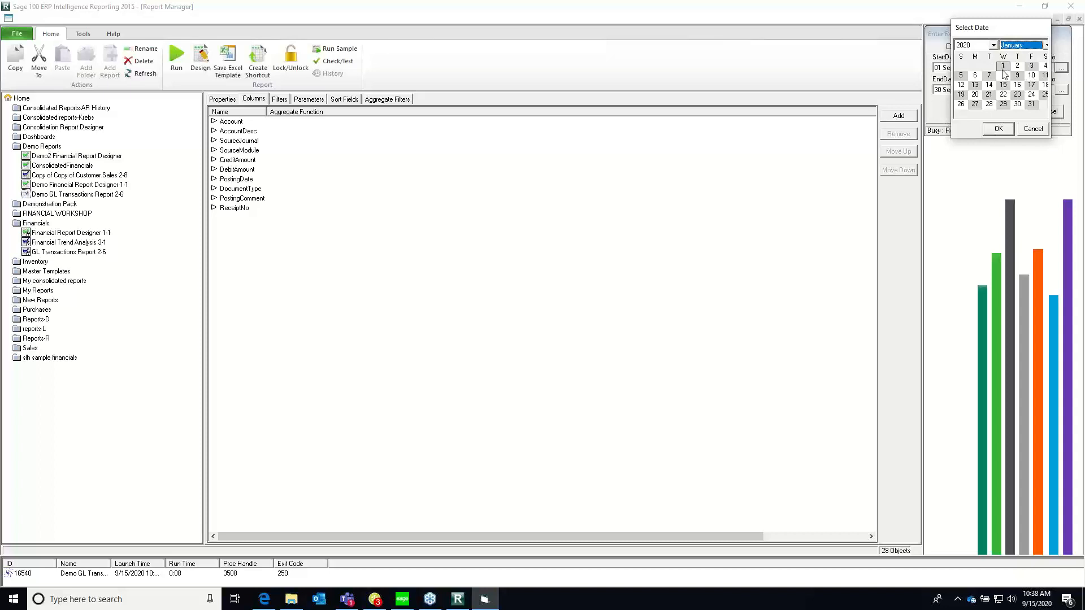
click(998, 129)
click(1003, 116)
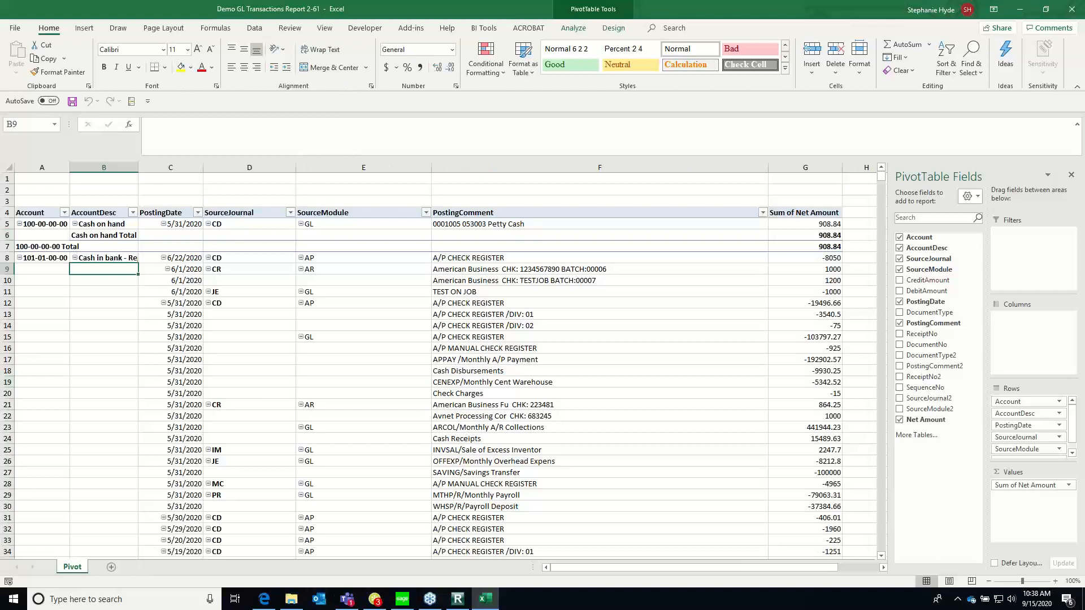
Unhide Sheet1 in the Demo GL Transactions Report workbook
right_click(77, 567)
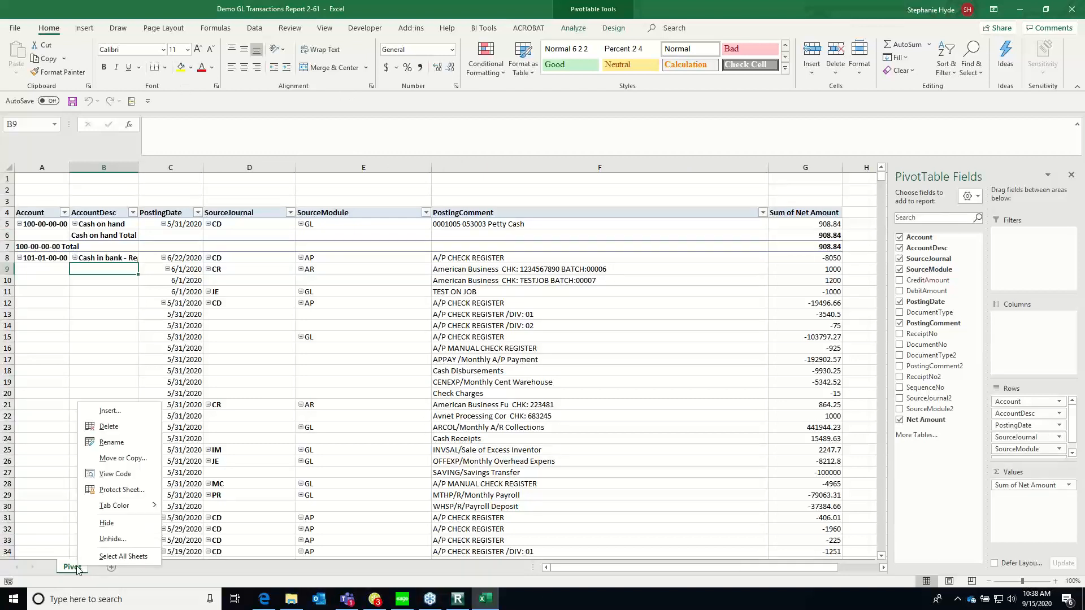
click(113, 540)
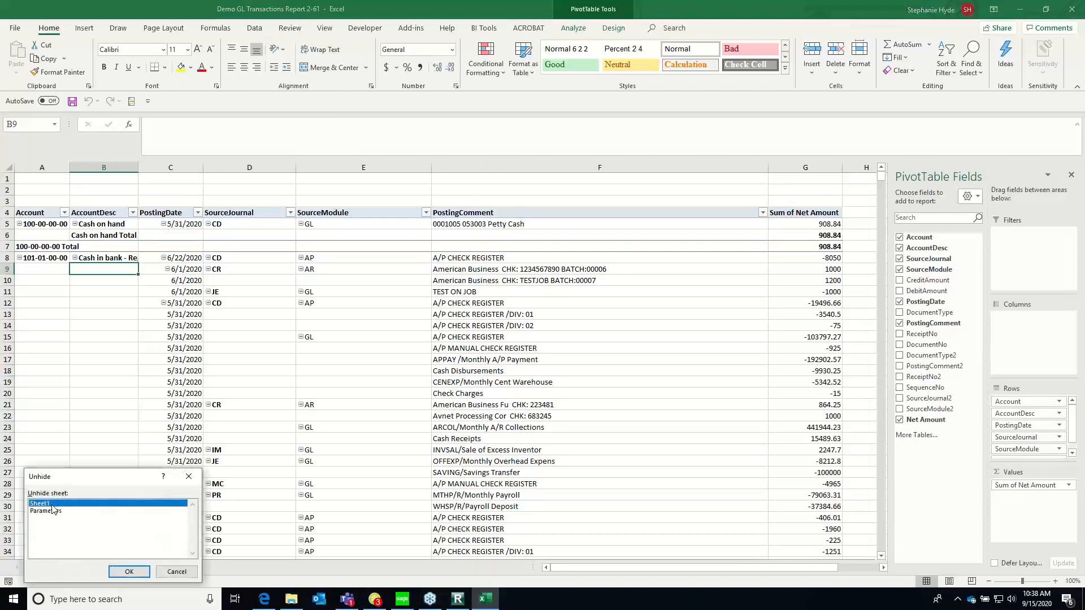
click(129, 571)
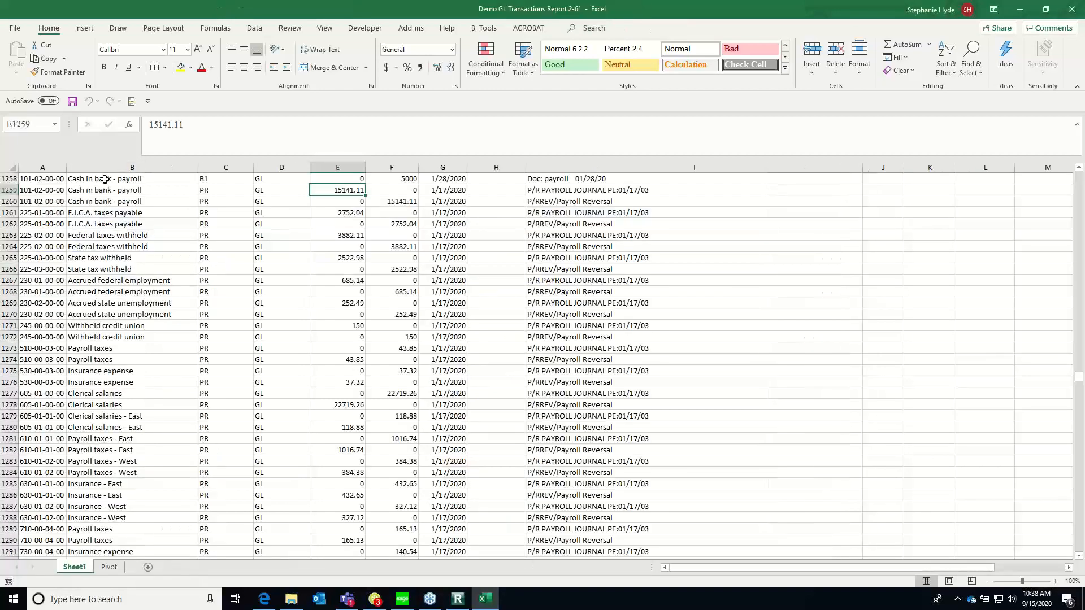
Examine the column headers and first data rows of Sheet1, from Account across to PostingDate
click(105, 179)
key(Left)
key(ctrl+Up)
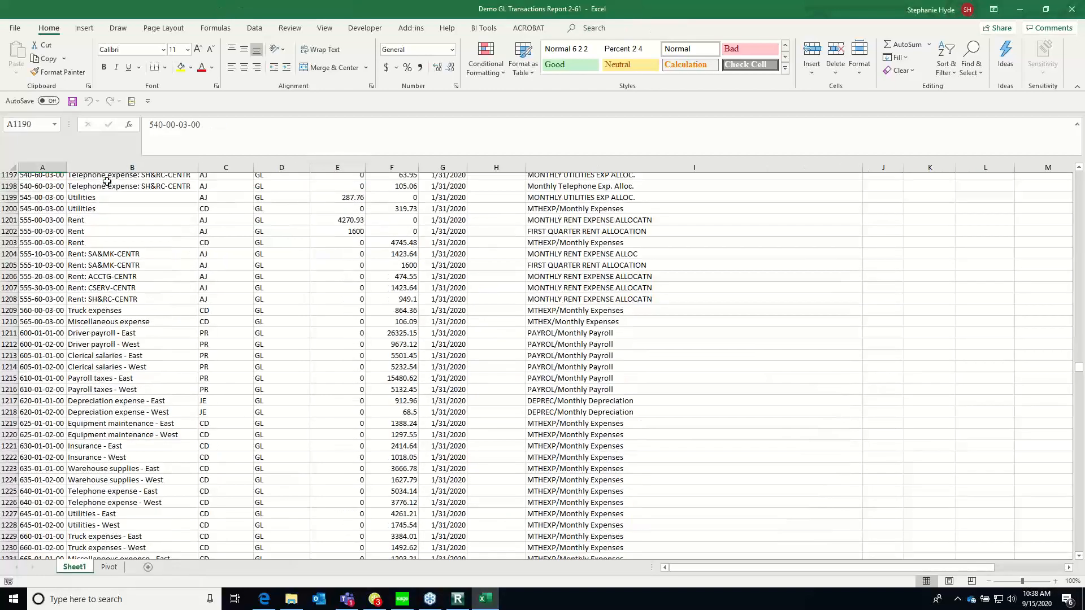
key(ctrl+Up)
key(Down)
key(Down)
key(Down)
key(Right)
key(Right)
key(Right)
key(Right)
key(Right)
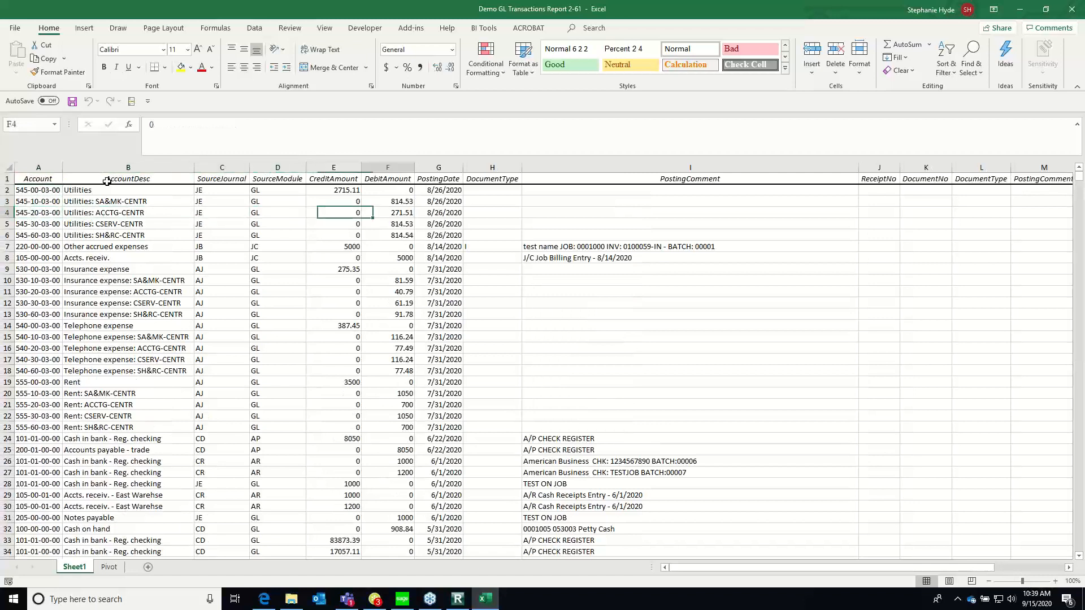
key(Right)
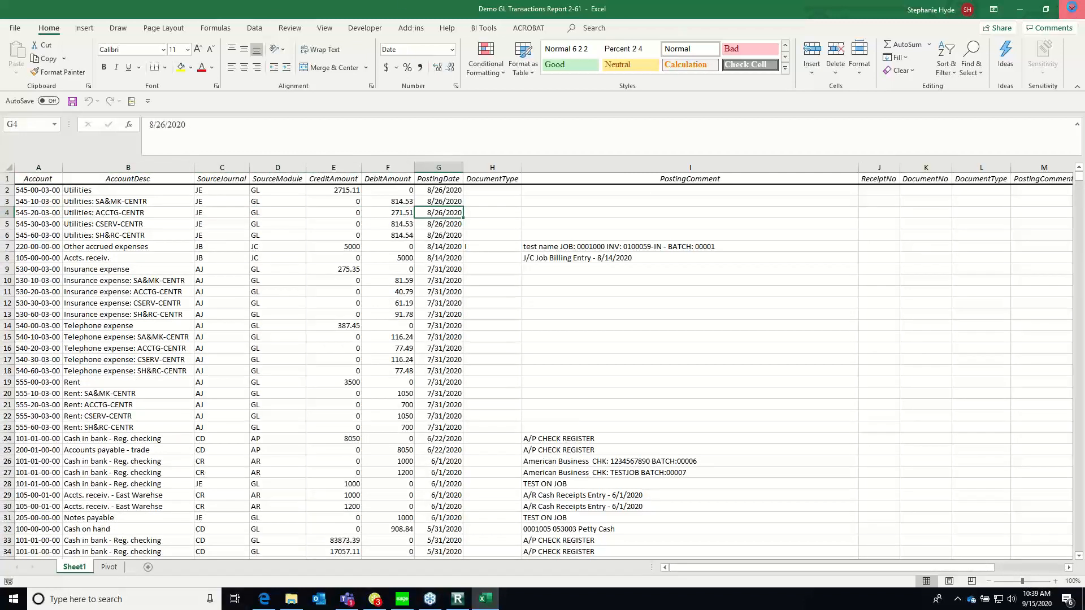
Close the report workbook without saving it and select Demo GL Transactions Report 2-6 in Report Manager
click(1071, 8)
click(574, 340)
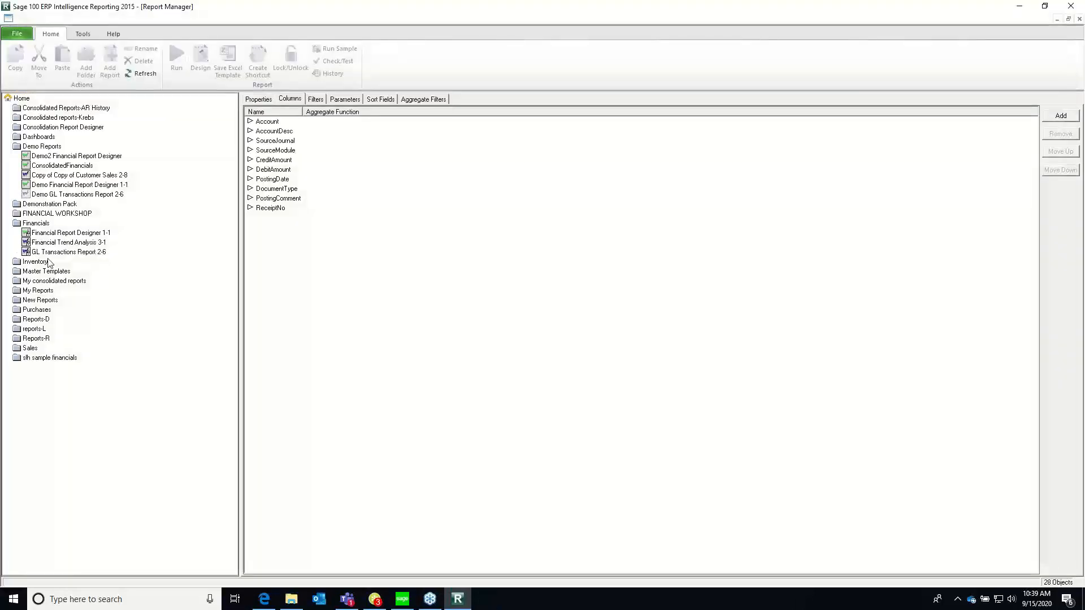
click(49, 253)
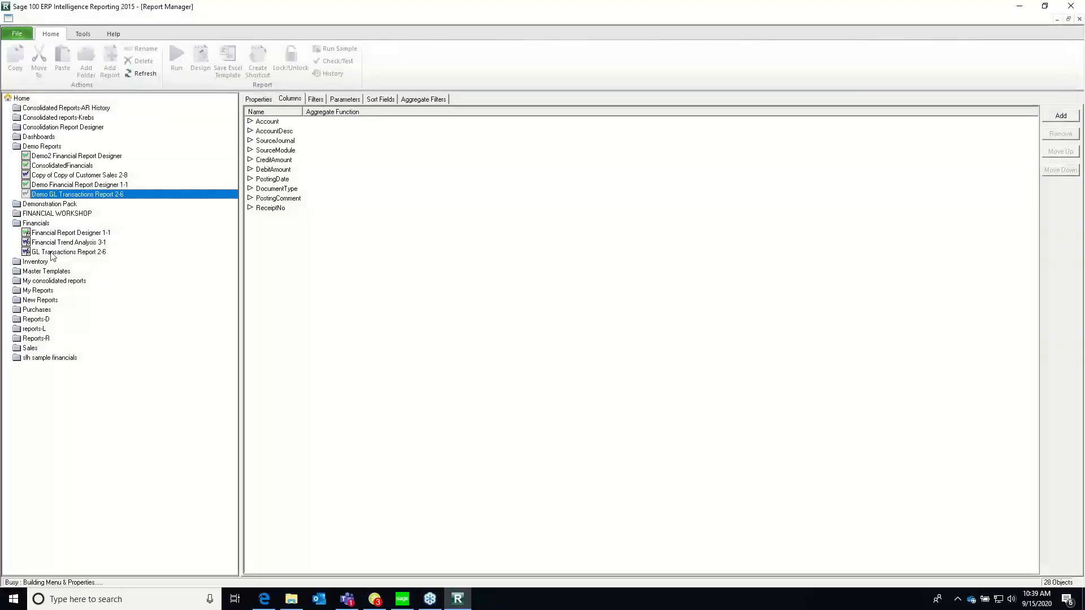
click(57, 193)
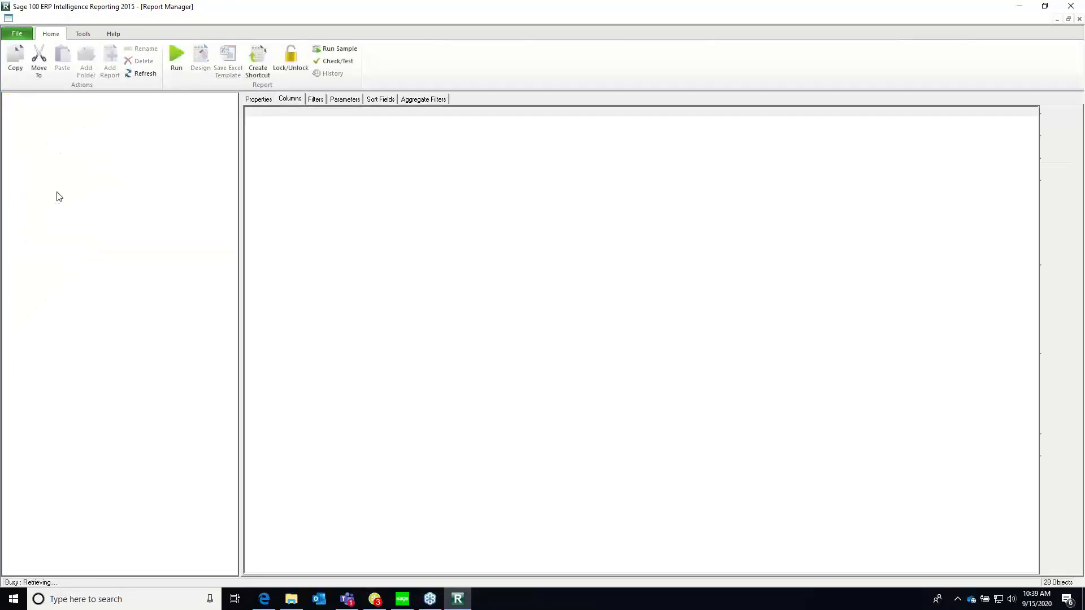
Review the demo GL report's filters, parameters, sort fields, aggregate filters and properties
click(315, 100)
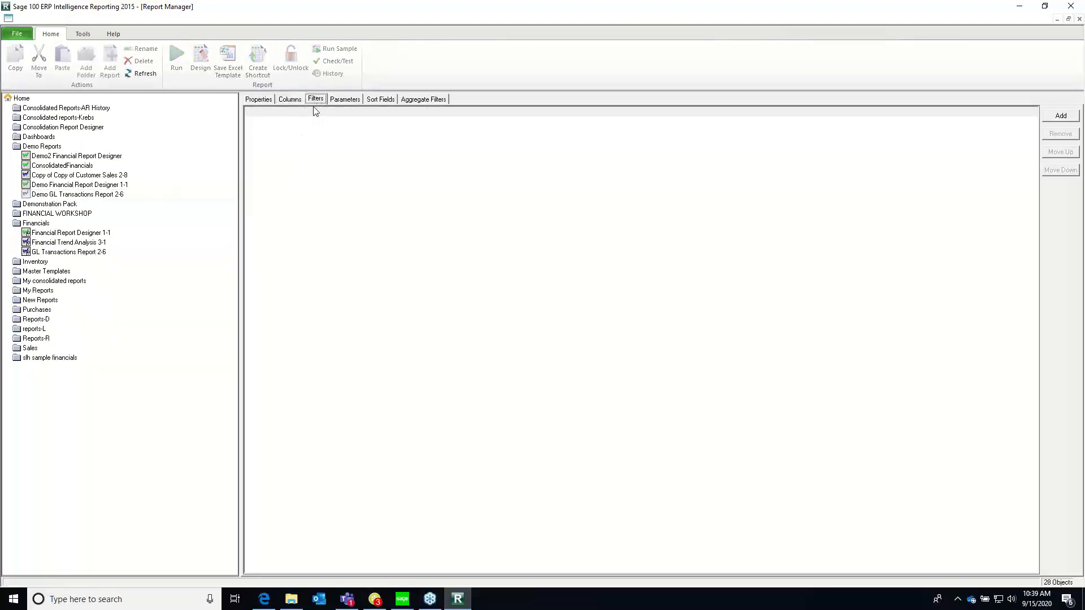
click(344, 100)
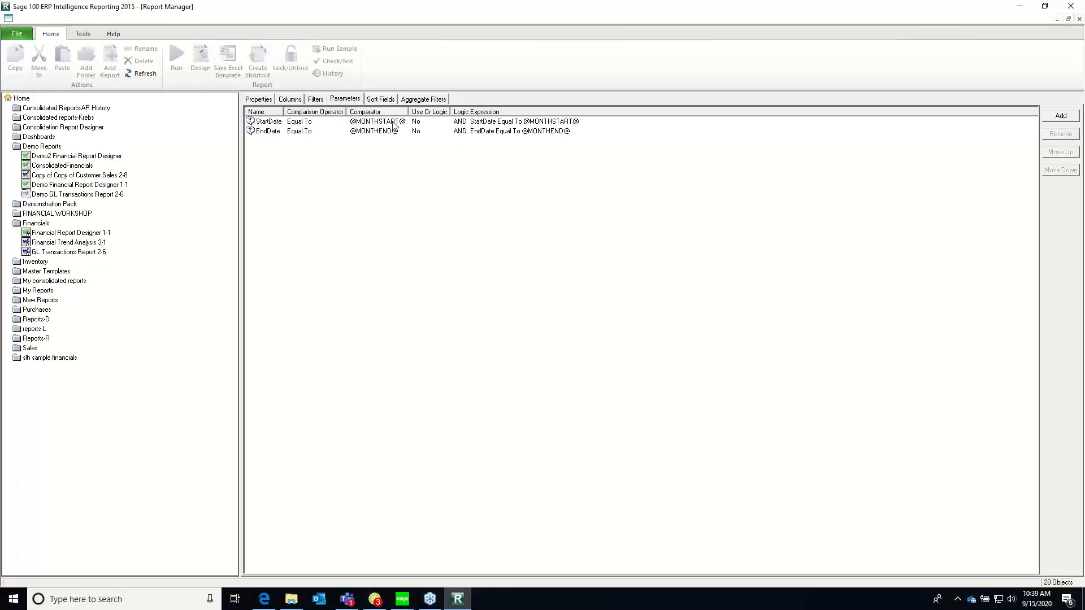
click(268, 132)
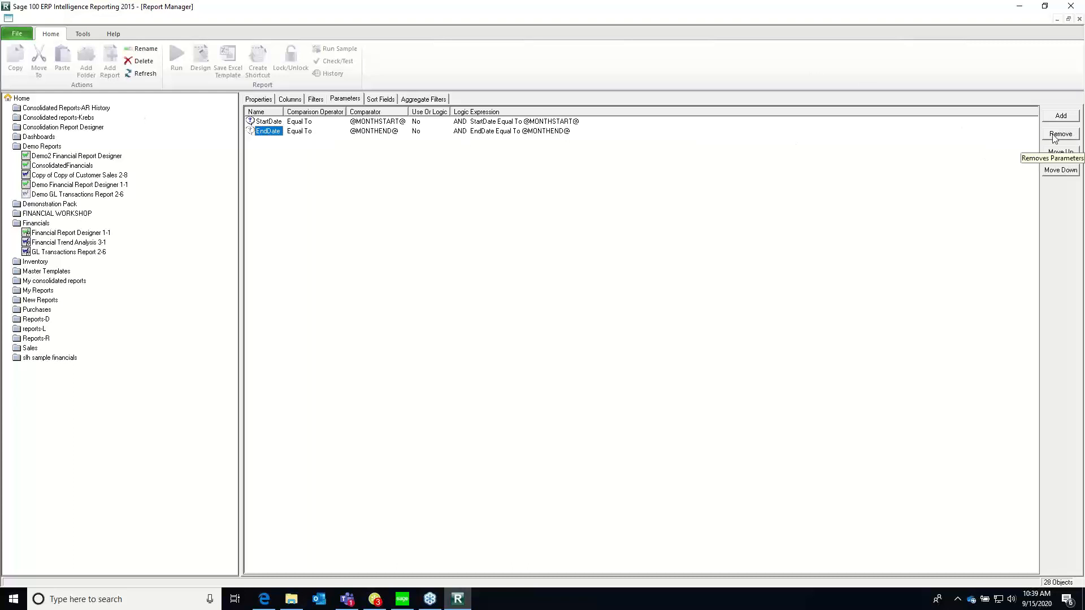
click(384, 100)
click(430, 100)
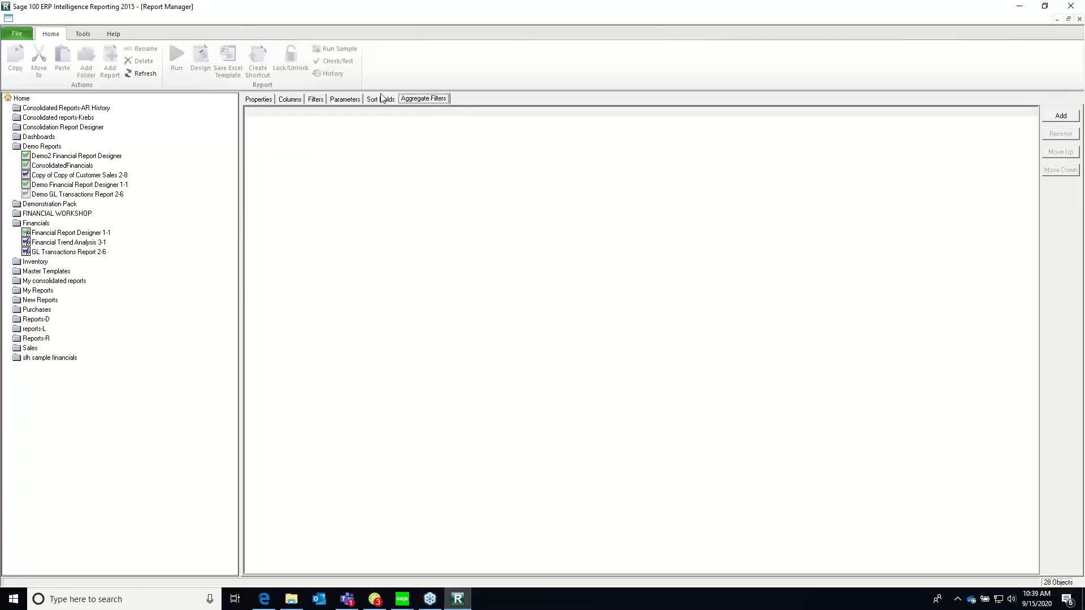
click(261, 100)
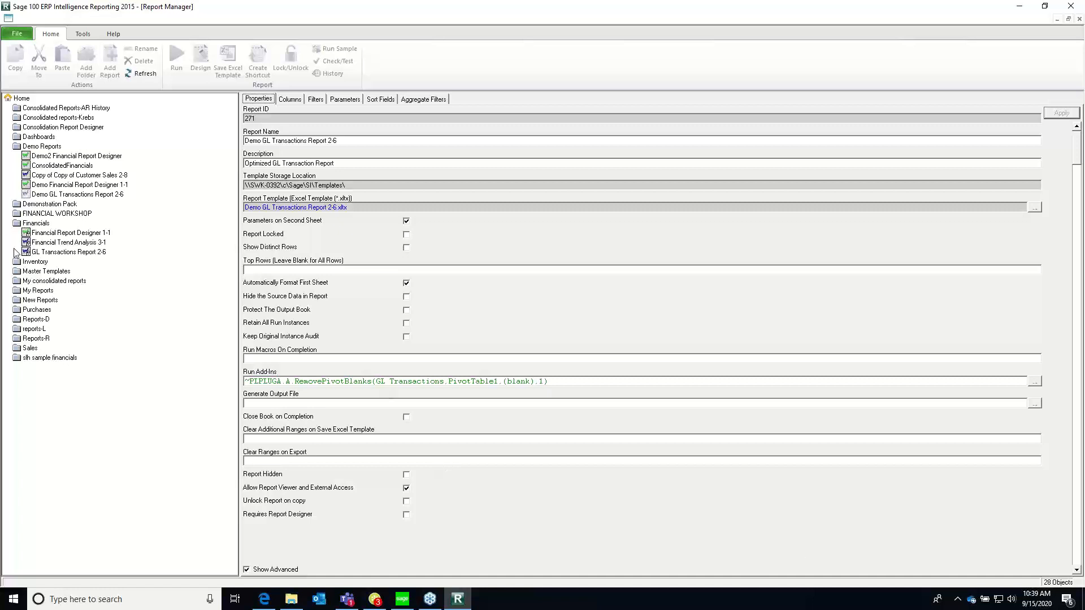
Copy the Vendor Purchases 3-0 report from the Purchases folder into the Demo Reports folder
click(33, 311)
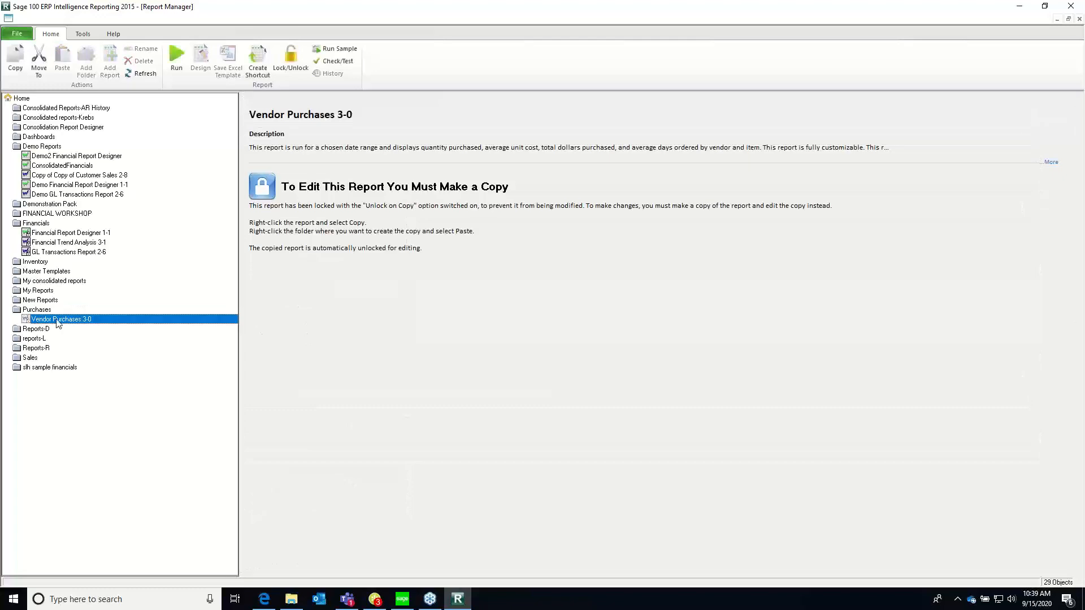
right_click(55, 317)
click(452, 264)
right_click(116, 322)
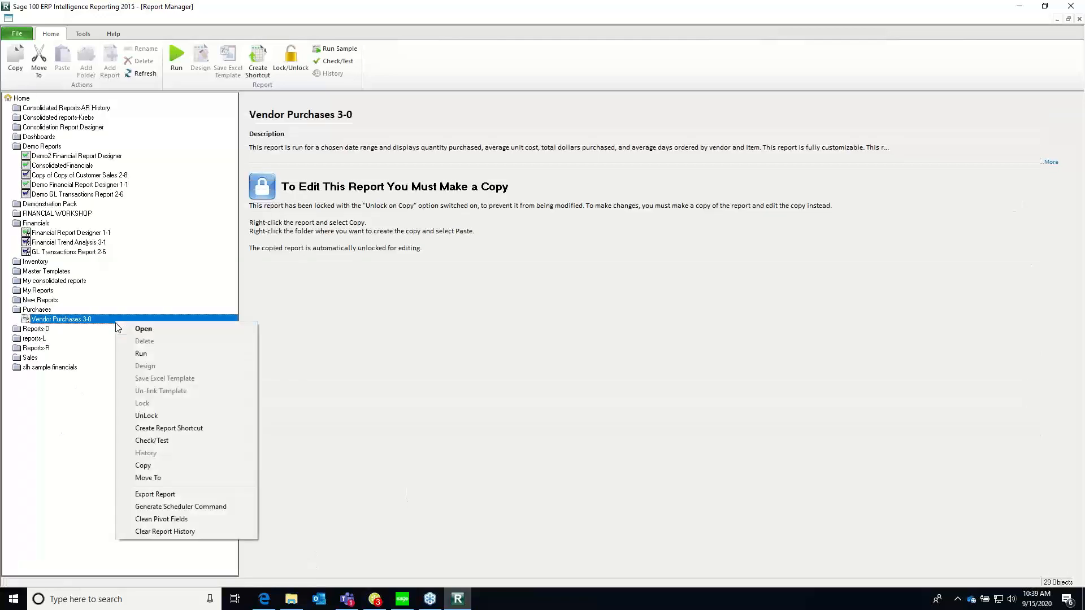
click(146, 466)
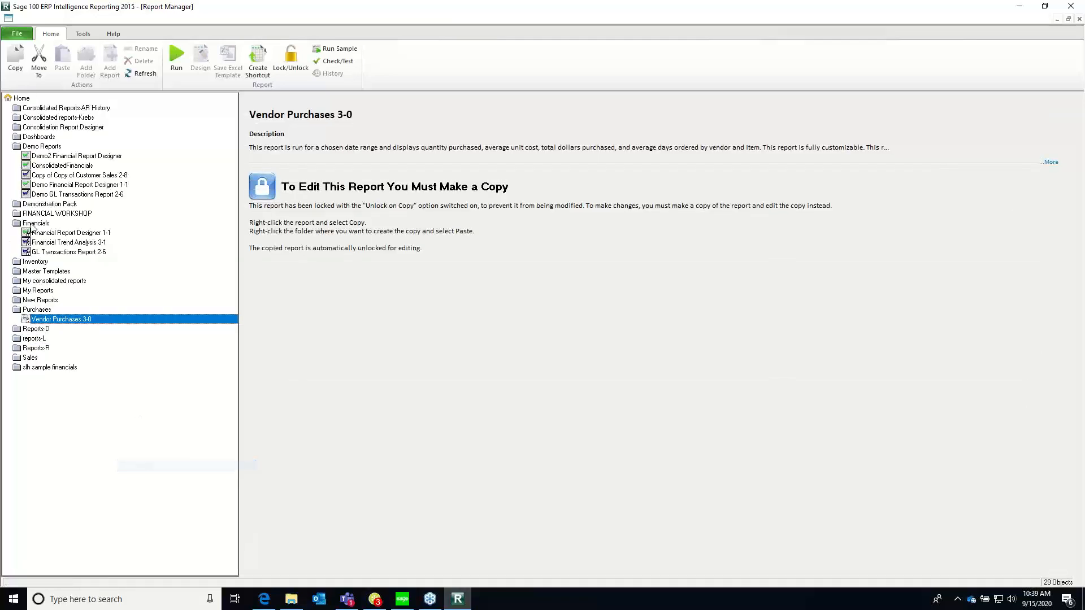
right_click(35, 147)
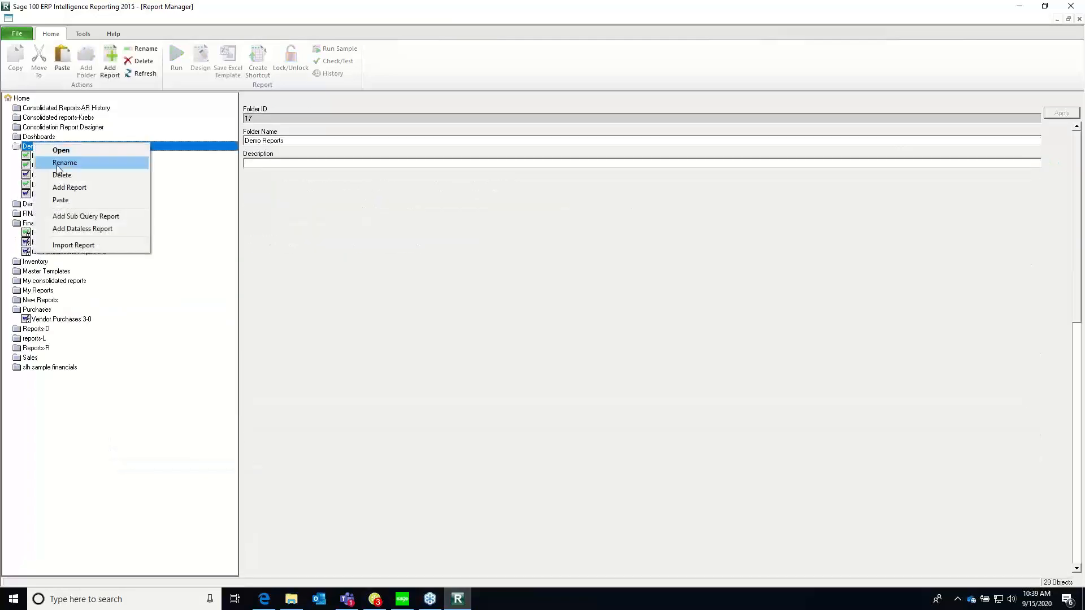
click(59, 200)
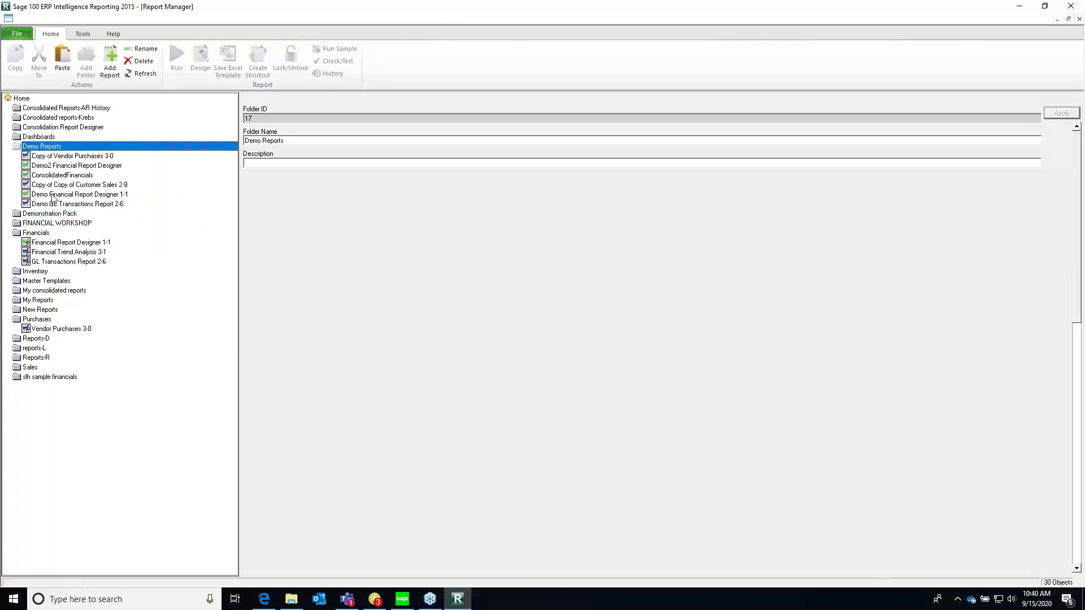
Run Copy of Vendor Purchases 3-0 with the Start Date month set to January 2020 and the End Date kept at 30 September 2020
click(77, 157)
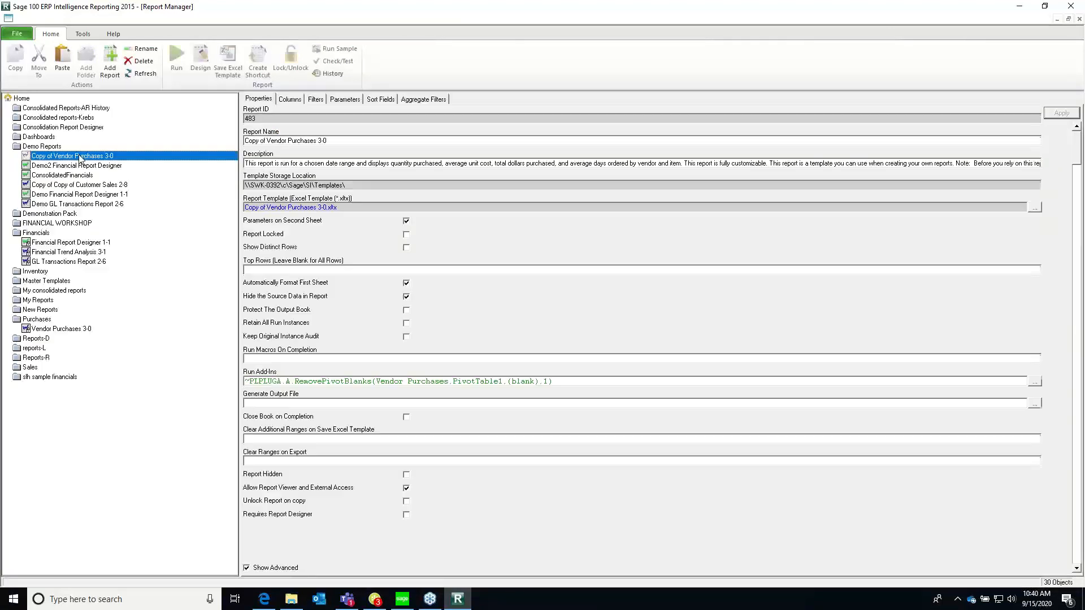
click(176, 62)
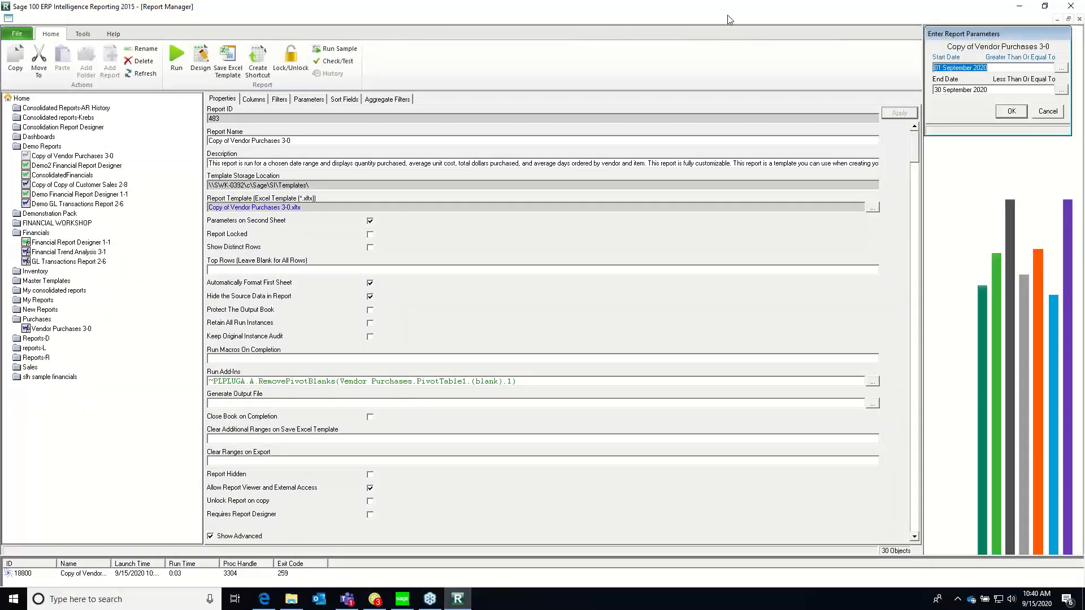
drag(1007, 31, 967, 32)
click(1021, 68)
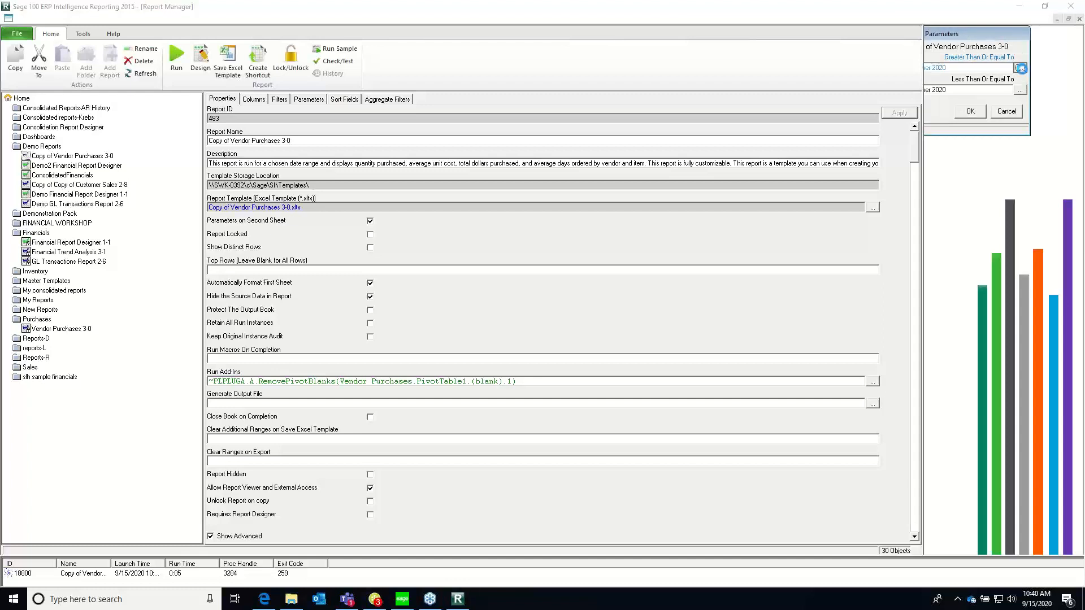
click(1005, 50)
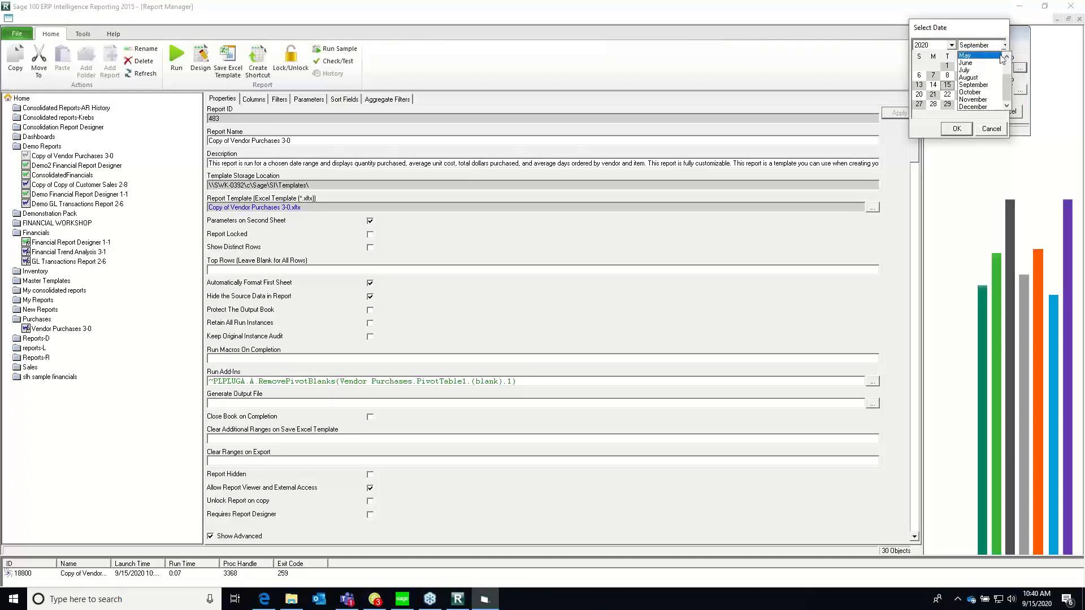
scroll(992, 73, up, 3)
click(993, 58)
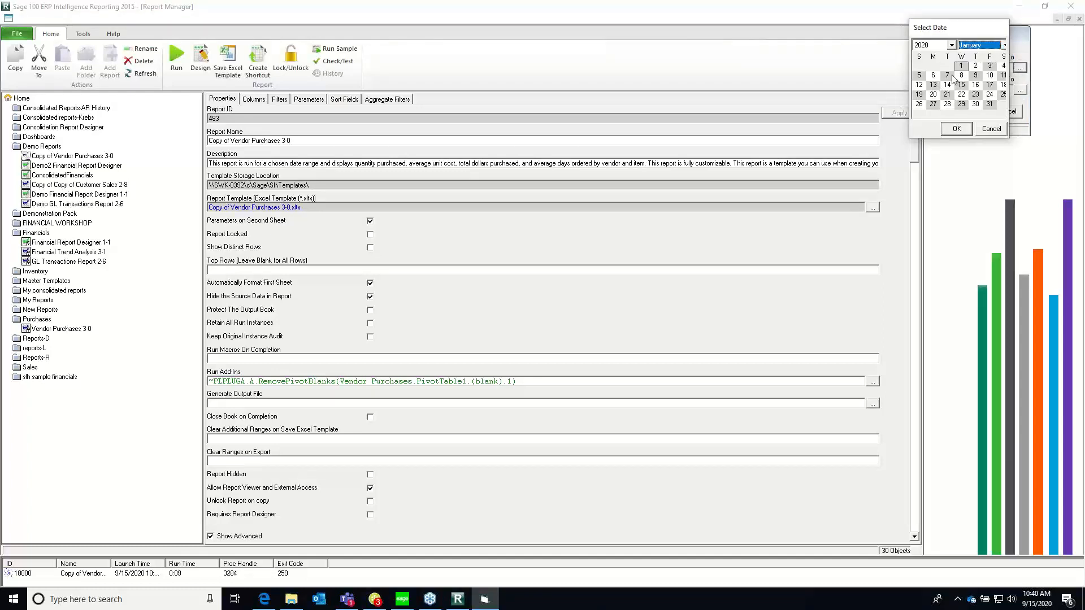
click(957, 129)
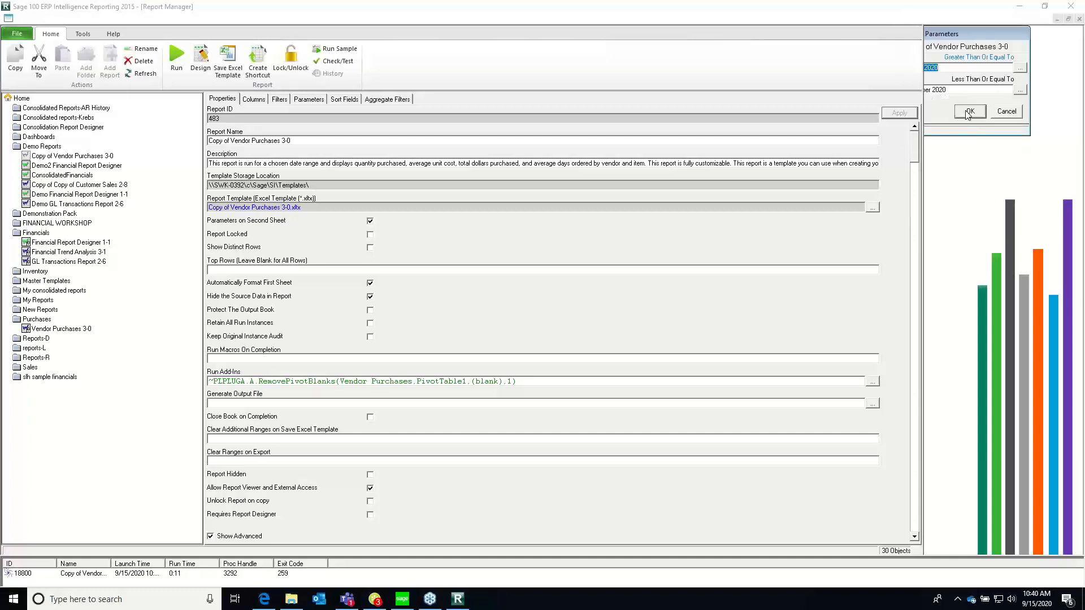
click(967, 112)
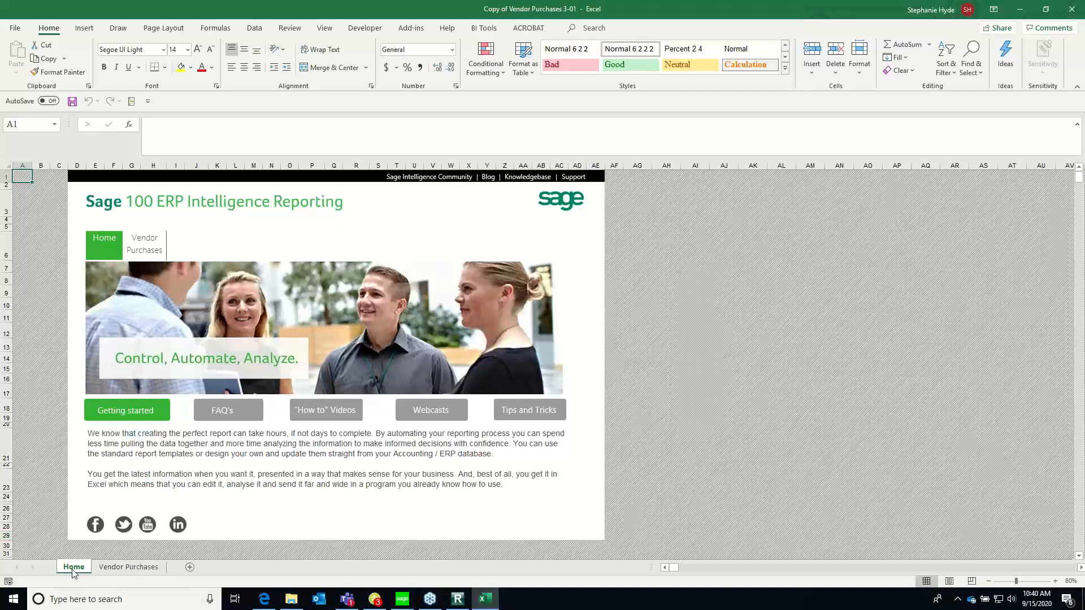
Go to the Vendor Purchases sheet and show the field list of its PivotTable
click(103, 567)
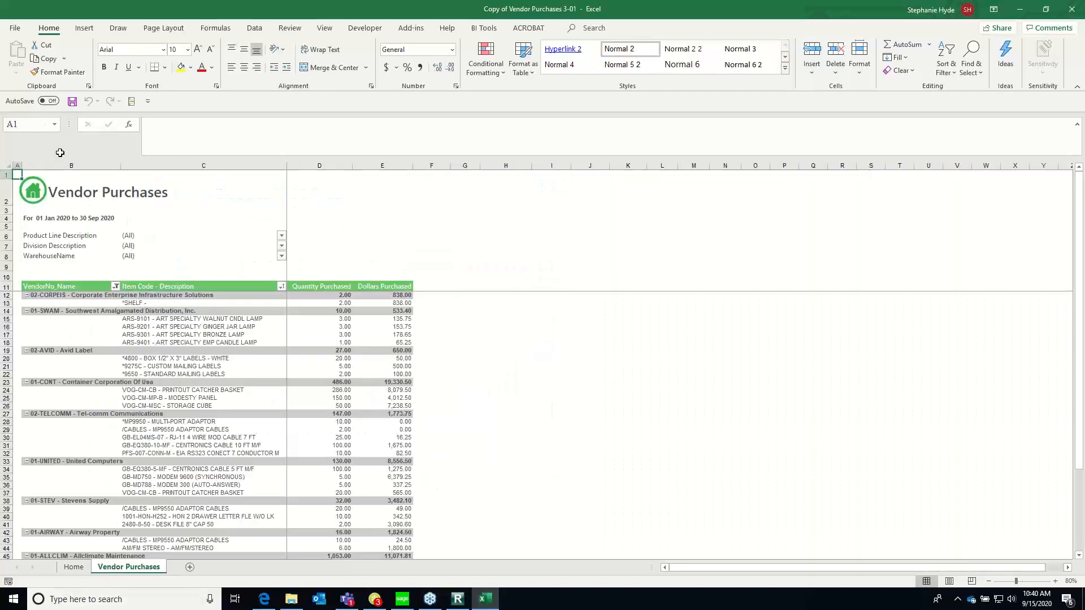
click(170, 326)
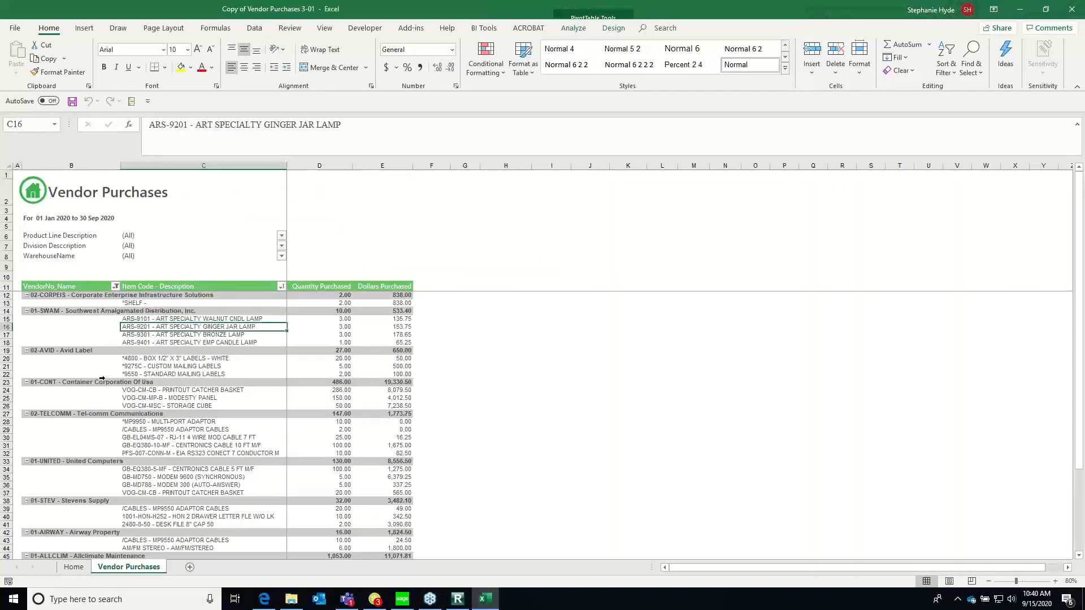
right_click(160, 331)
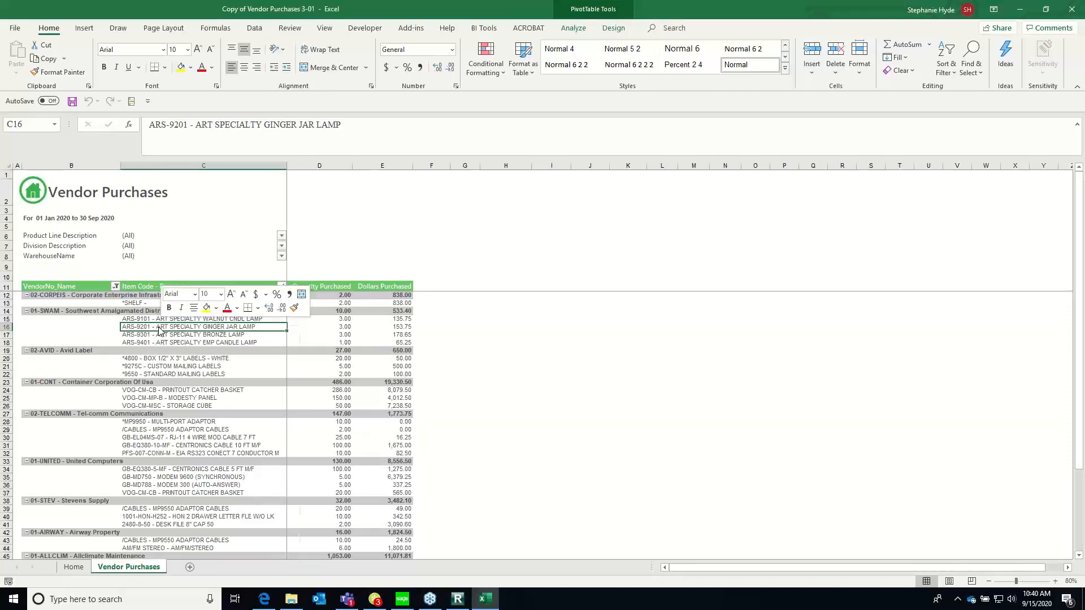
click(214, 552)
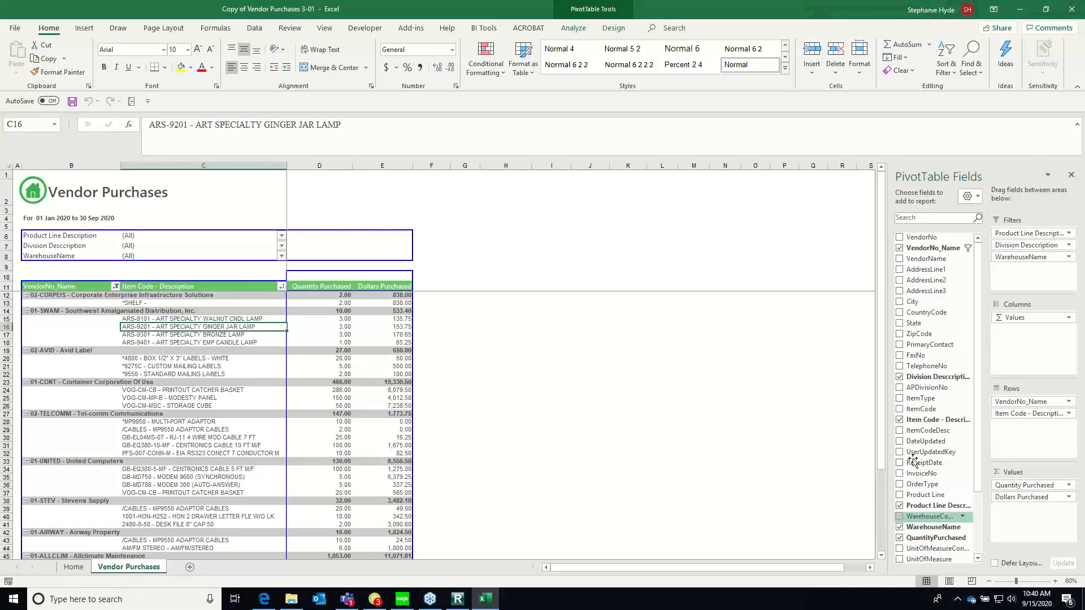
Remove the Division Desccription field from the Vendor Purchases PivotTable's filters
click(50, 259)
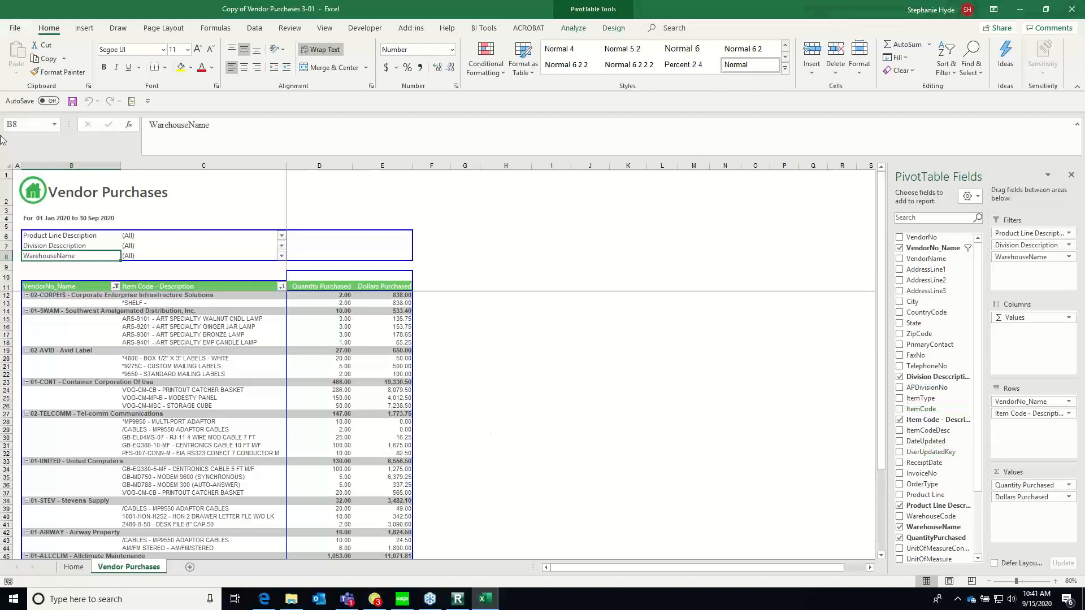
click(74, 247)
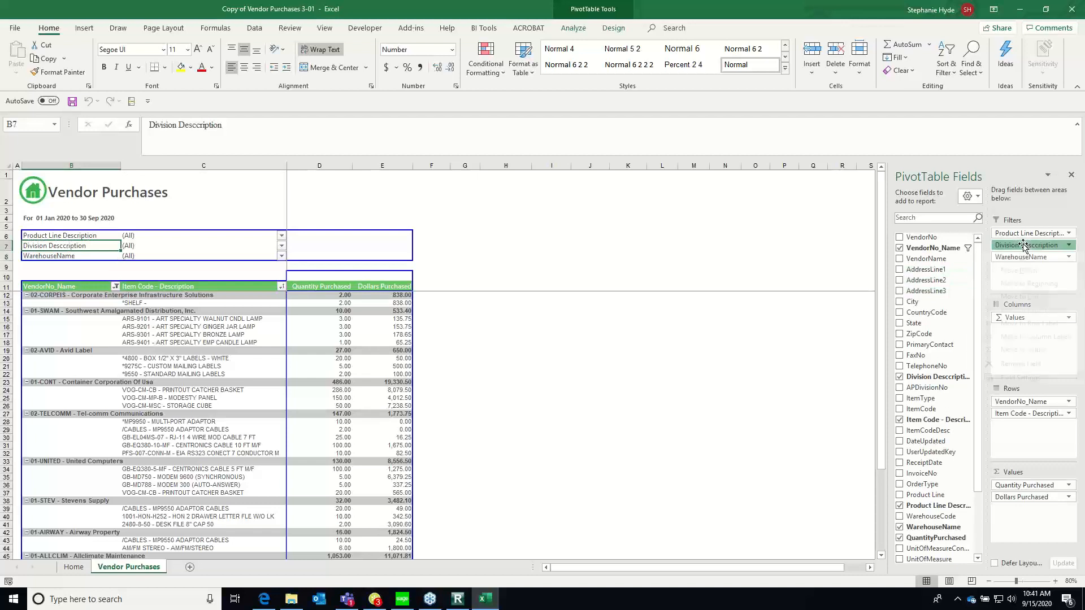
click(1060, 245)
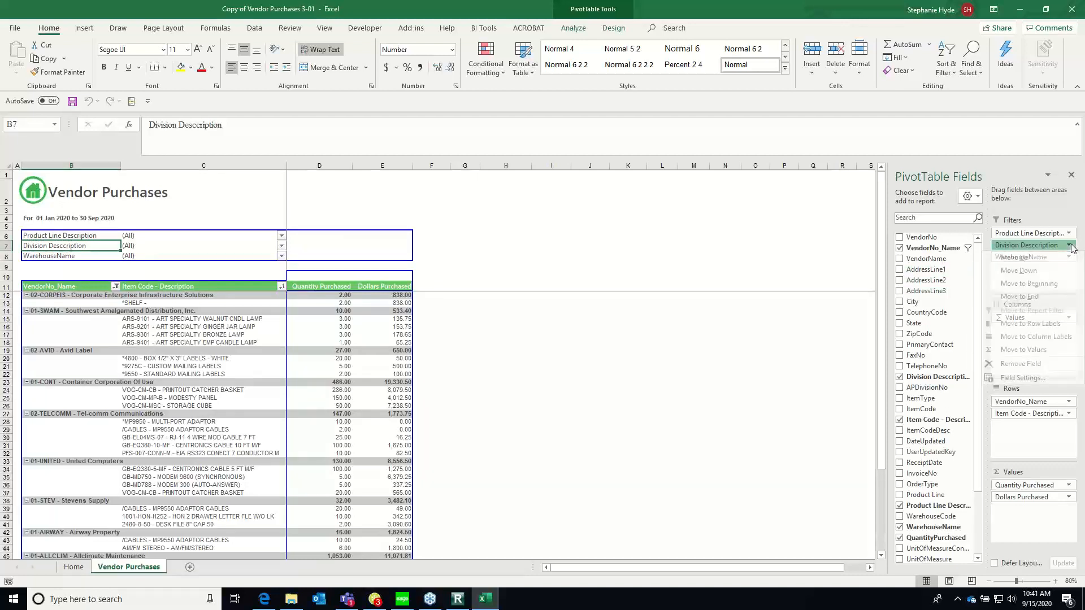
click(1044, 365)
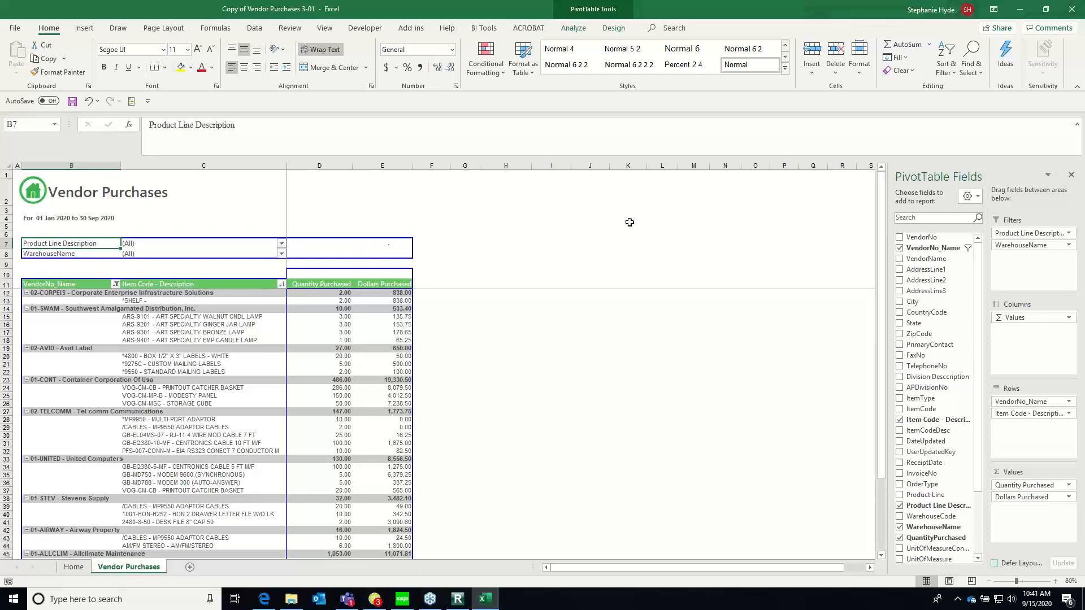
Unhide Sheet1, the source data sheet, in the Copy of Vendor Purchases workbook
right_click(118, 572)
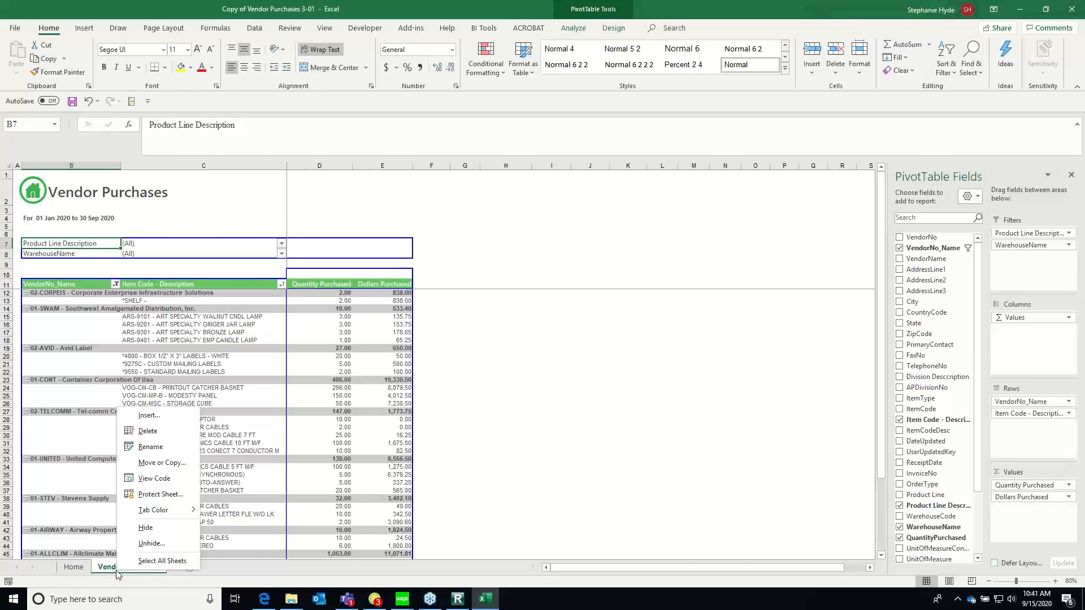
click(150, 544)
click(173, 571)
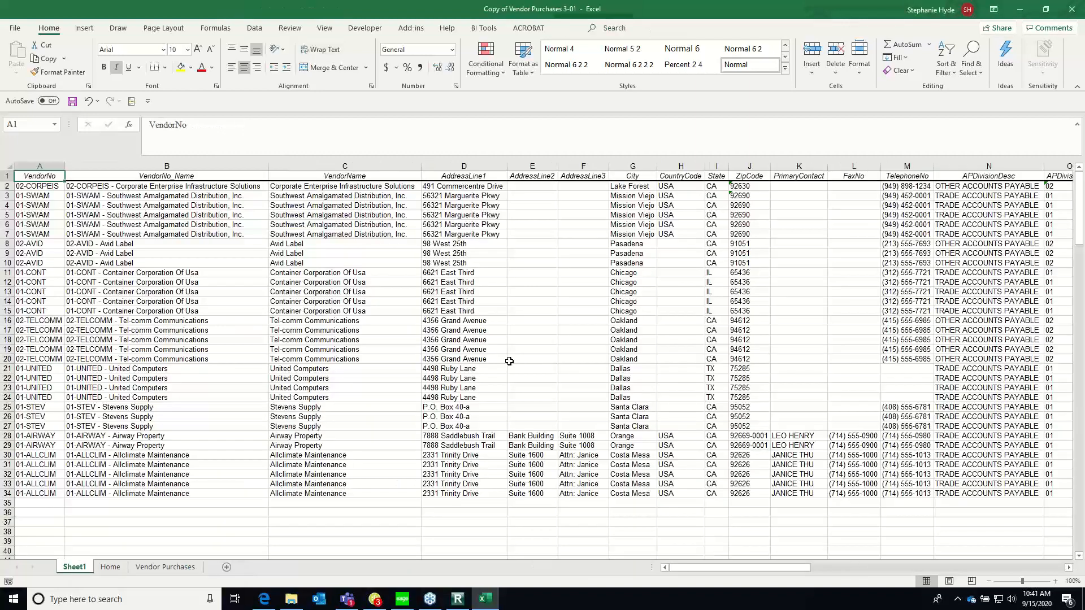
Look through the vendor, item and receipt columns on Sheet1 that feed the Vendor Purchases PivotTable
click(193, 192)
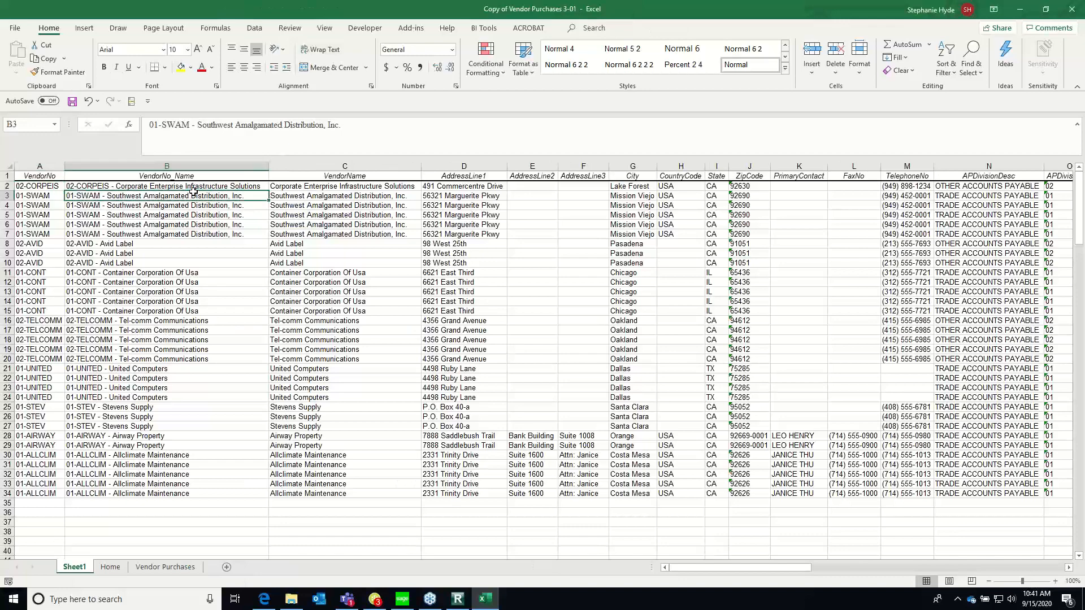
key(Left)
key(Right)
key(Right)
key(Right)
key(Right)
key(Right)
key(Right)
key(Right)
key(Right)
key(Right)
key(Right)
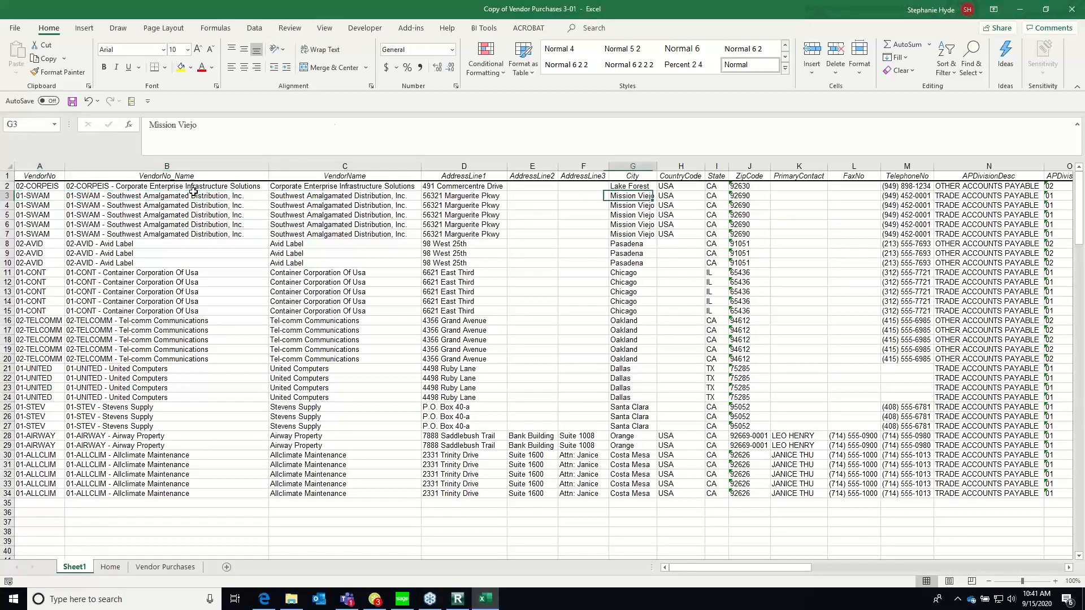
key(Right)
key(Right)
key(Right)
key(Right)
key(Right)
key(Right)
key(Right)
key(Right)
key(Right)
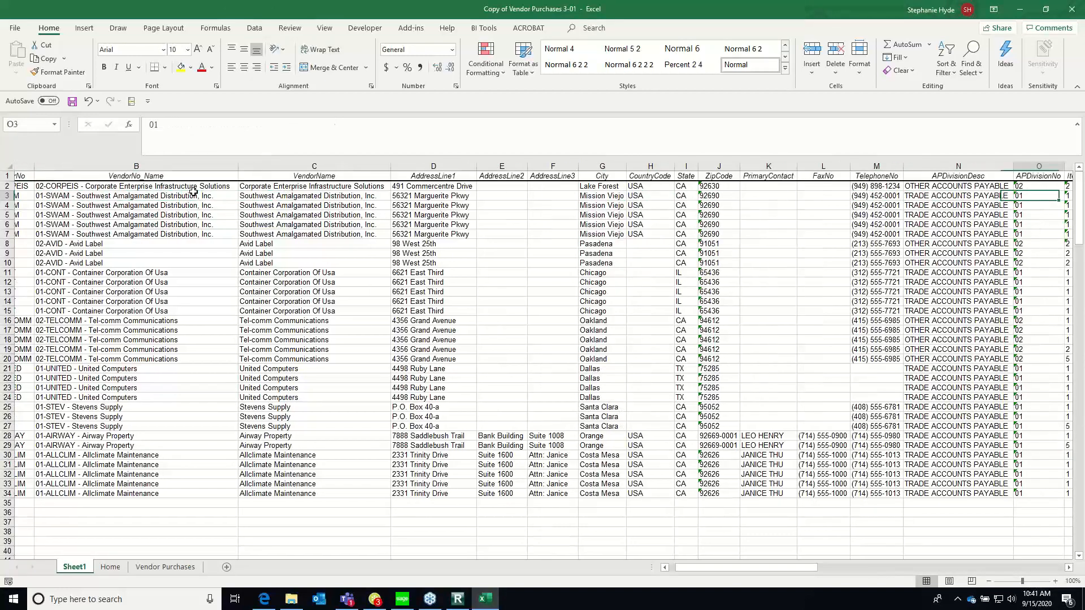
key(Right)
key(Right)
key(Right)
key(Right)
key(Right)
key(Right)
key(Right)
key(Right)
key(Right)
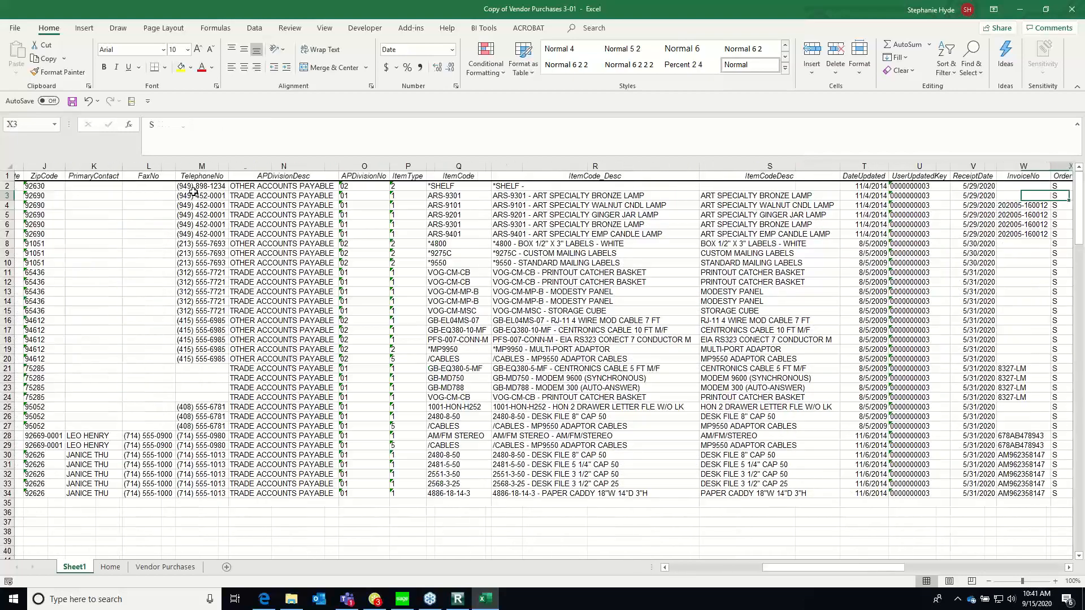
key(Left)
key(Left)
key(Left)
key(Left)
key(Left)
key(Left)
key(Left)
key(Left)
key(Left)
key(Left)
key(Left)
key(Left)
key(Left)
key(Left)
key(Left)
key(Left)
key(Left)
key(Left)
key(Left)
key(Left)
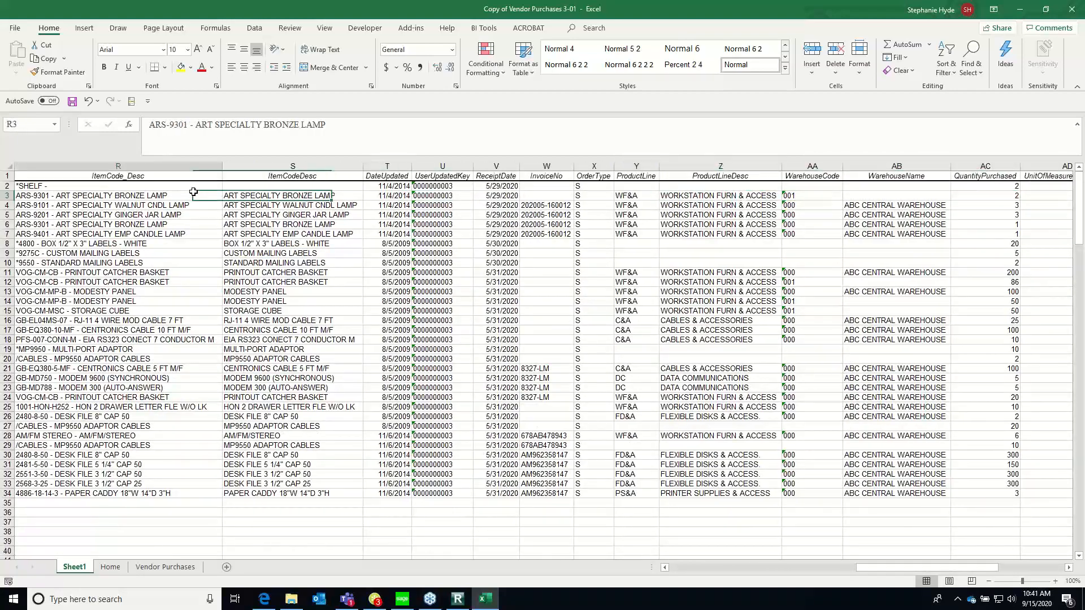
key(Left)
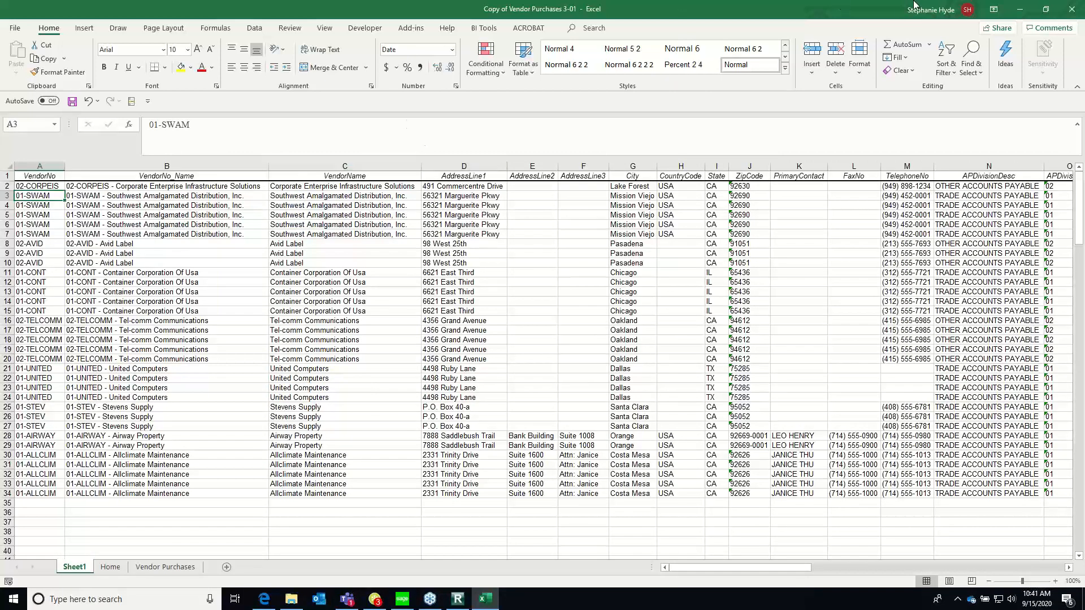
Close the Copy of Vendor Purchases workbook without saving and expand the Sales folder in Report Manager
click(1072, 8)
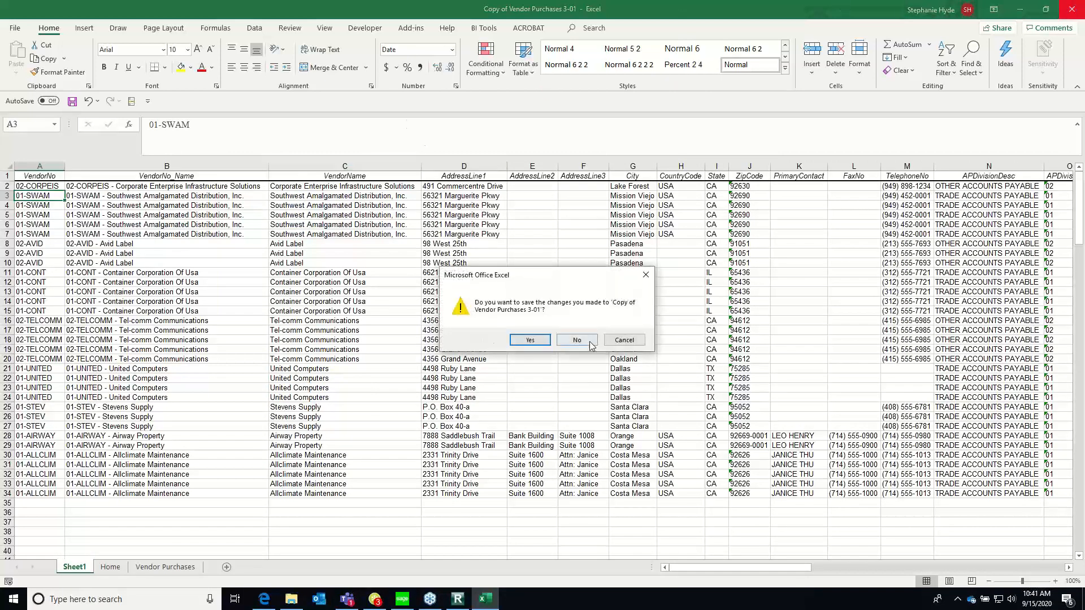
click(576, 342)
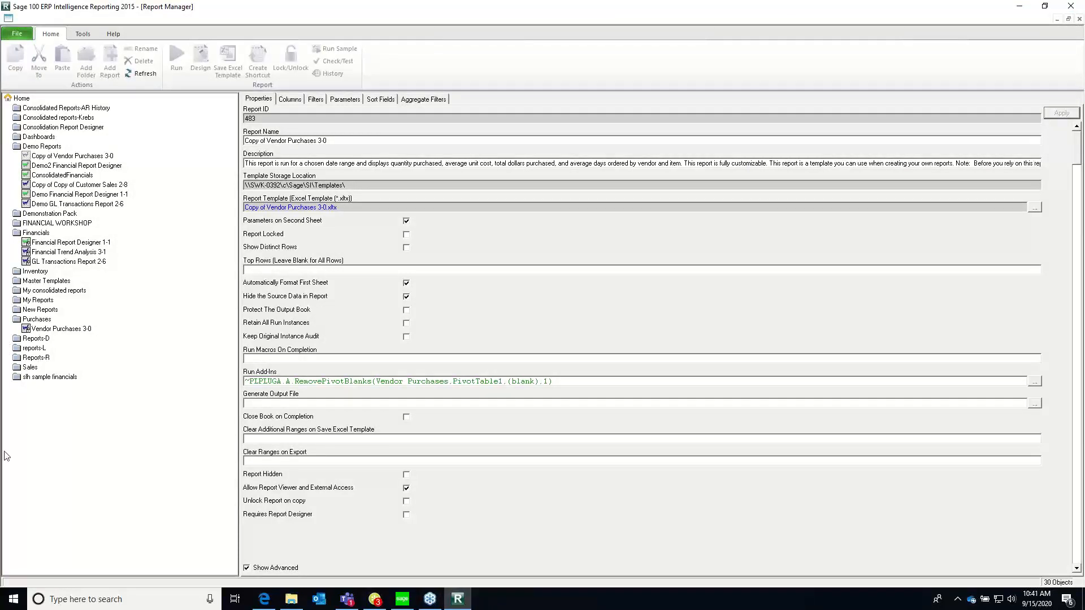
click(23, 367)
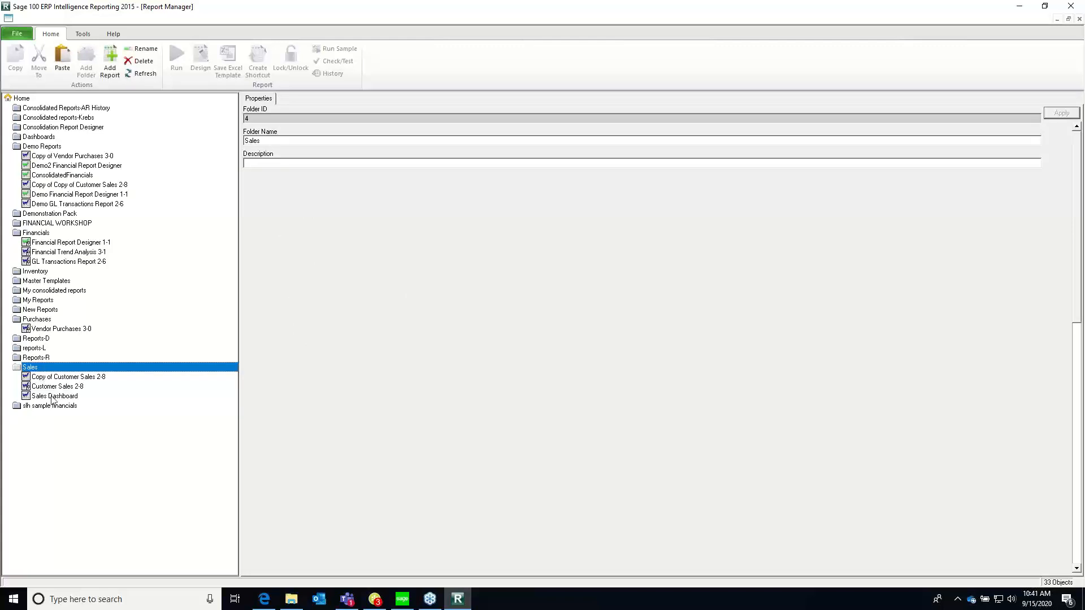
Run Copy of Customer Sales 2-8 from the Sales folder with the StartDate set to 01 January 2020
click(61, 386)
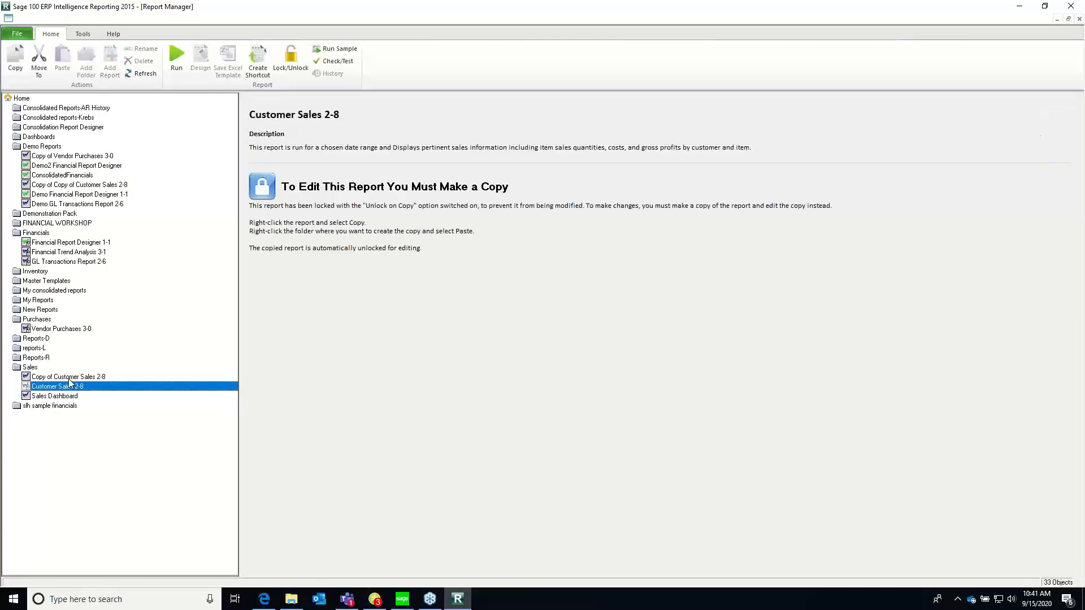
click(72, 378)
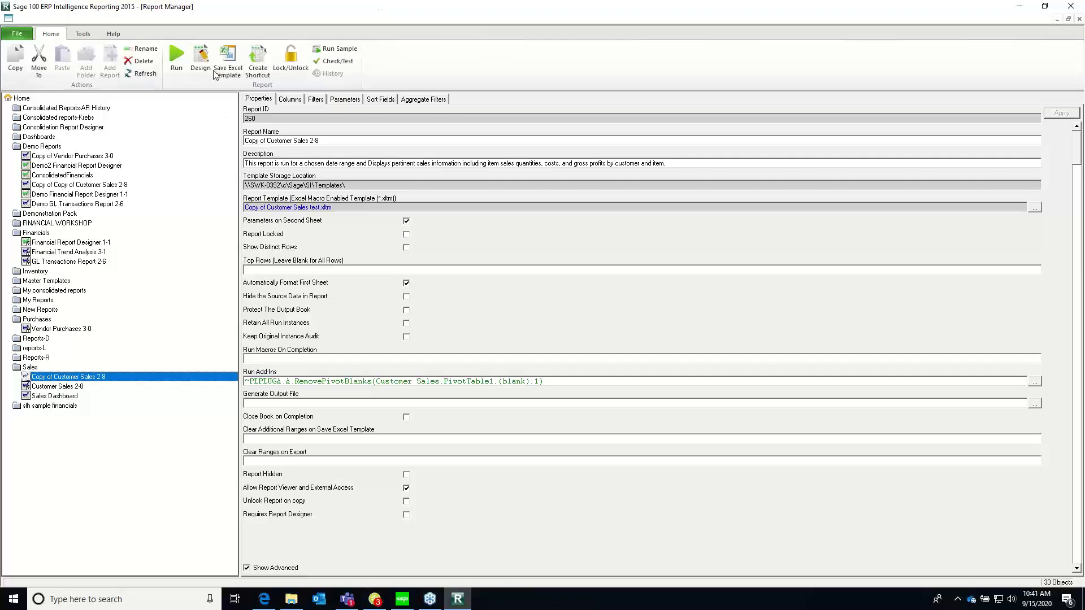
click(188, 53)
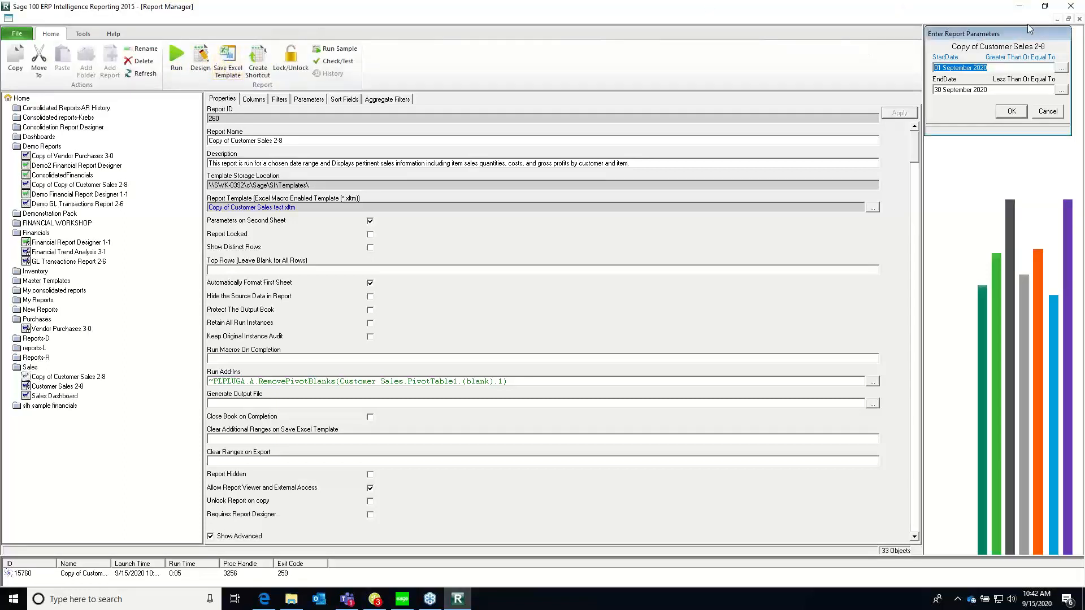
drag(1008, 30, 941, 32)
click(992, 65)
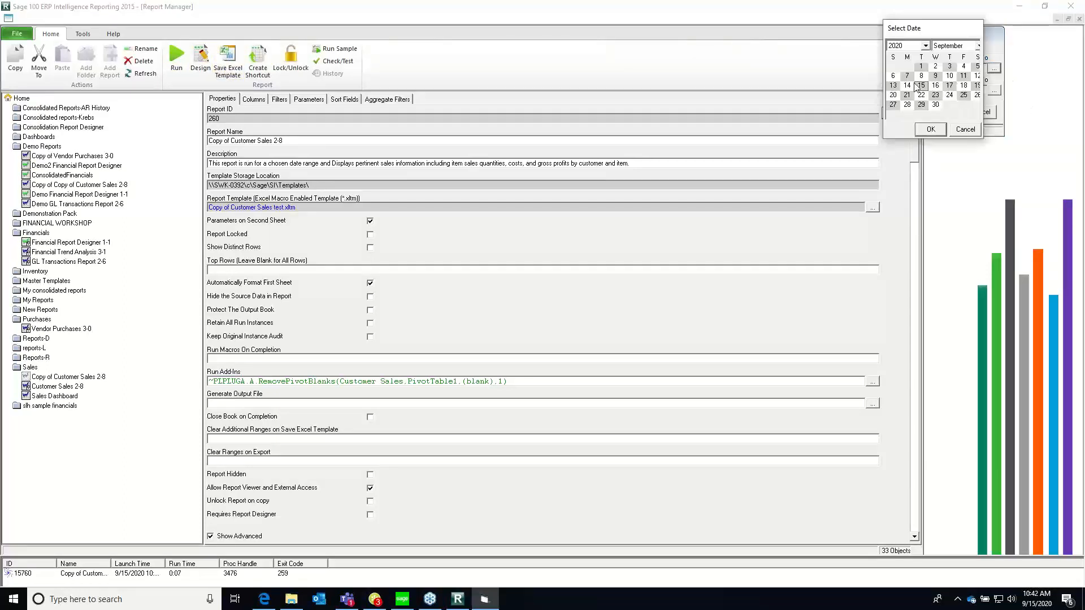
click(978, 48)
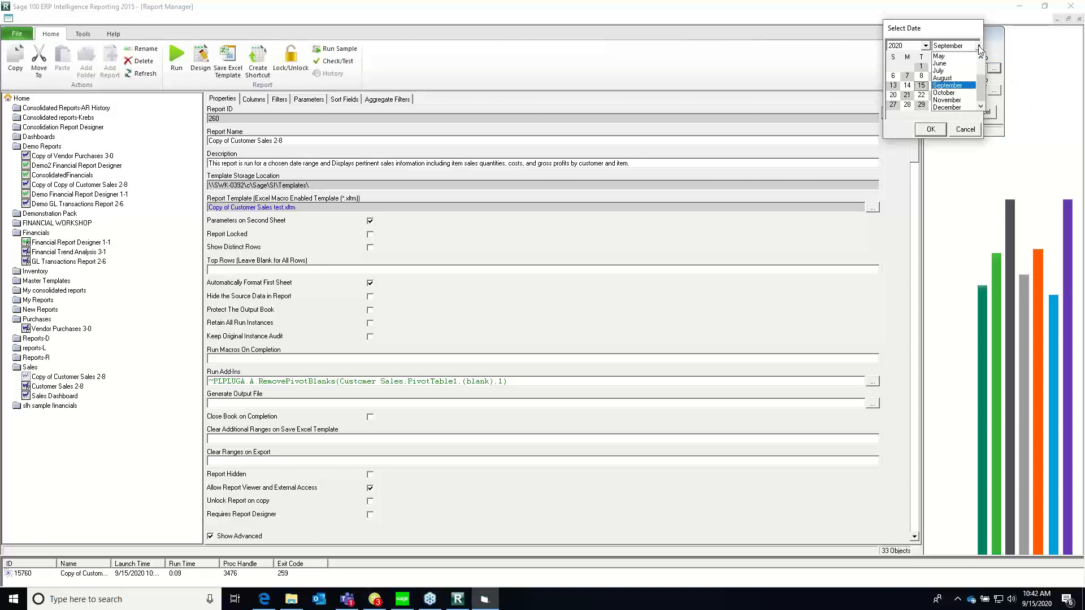
click(980, 57)
click(980, 56)
click(980, 57)
click(980, 58)
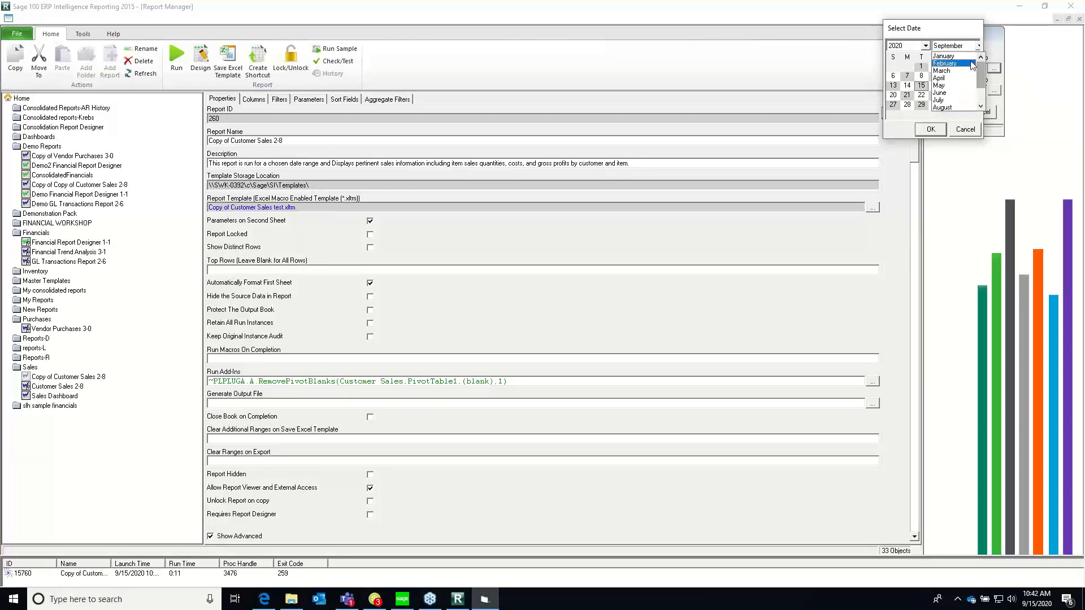
click(960, 56)
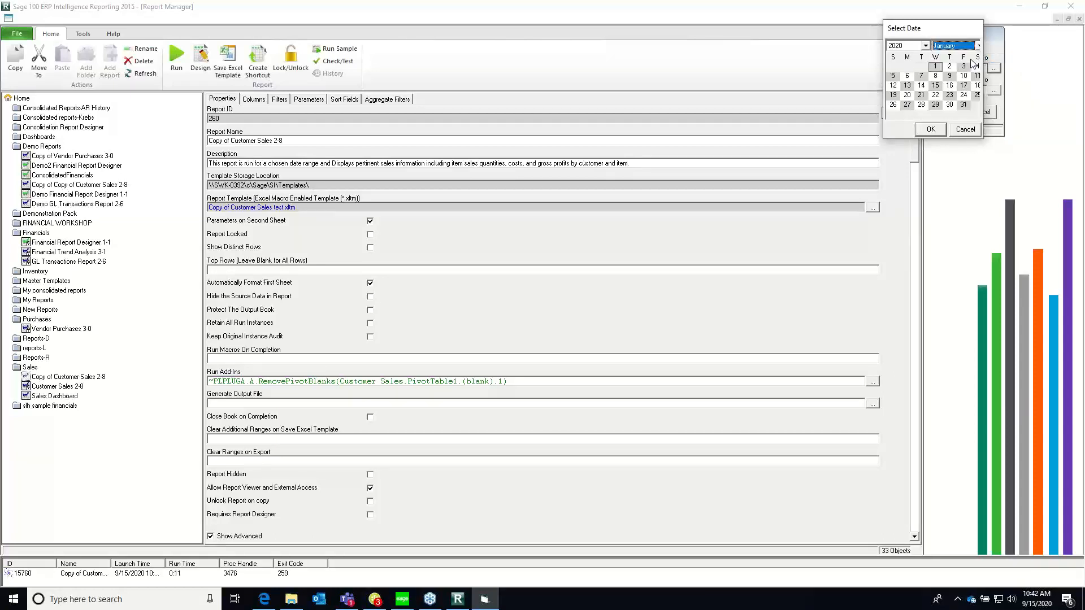
click(937, 129)
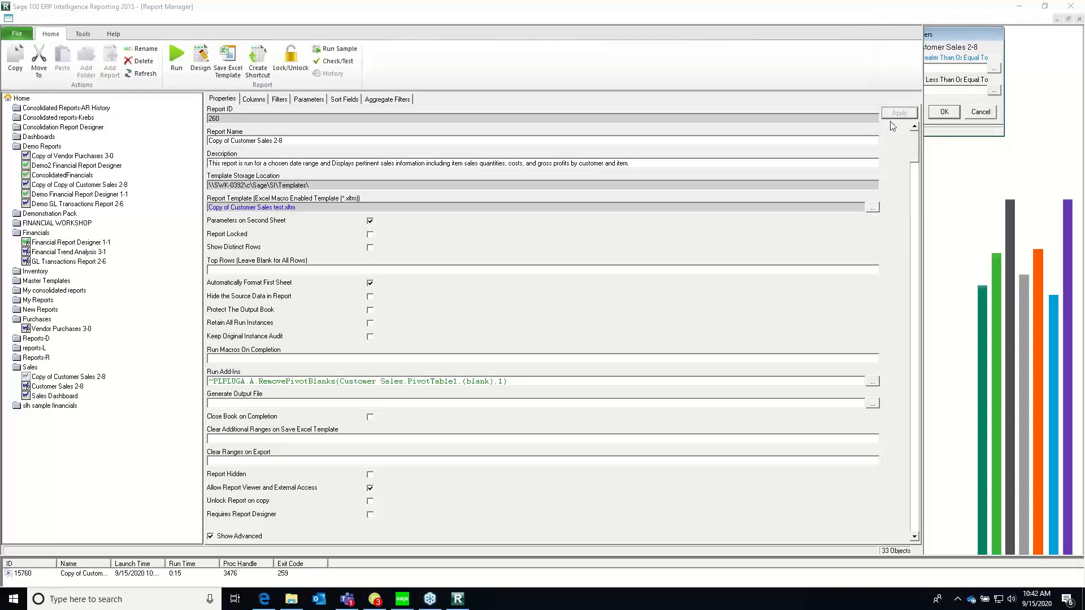
click(939, 112)
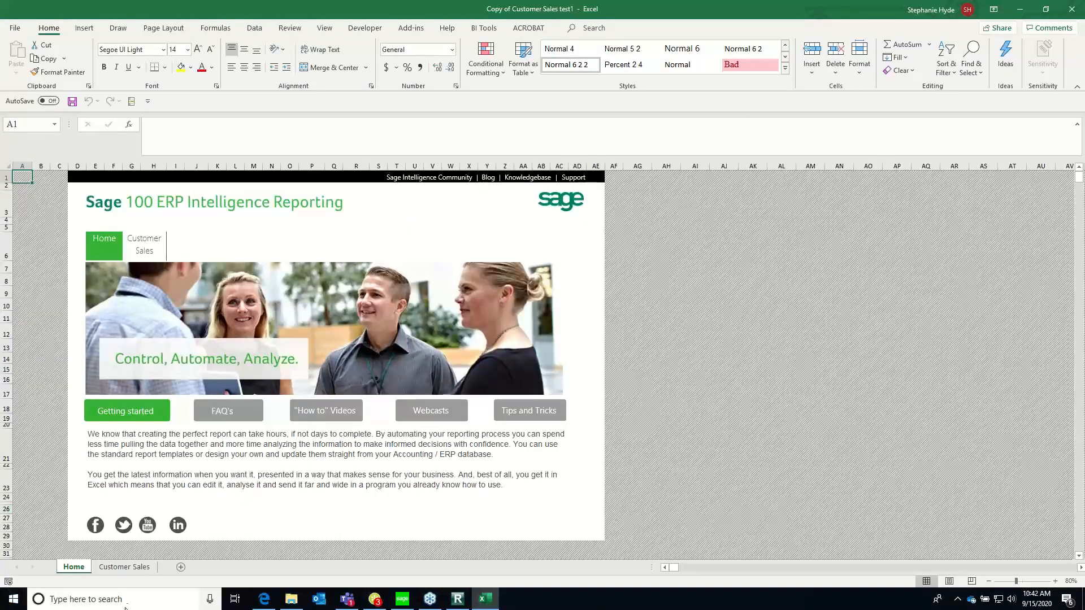
Go to the Customer Sales sheet and show the field list of its PivotTable
click(124, 566)
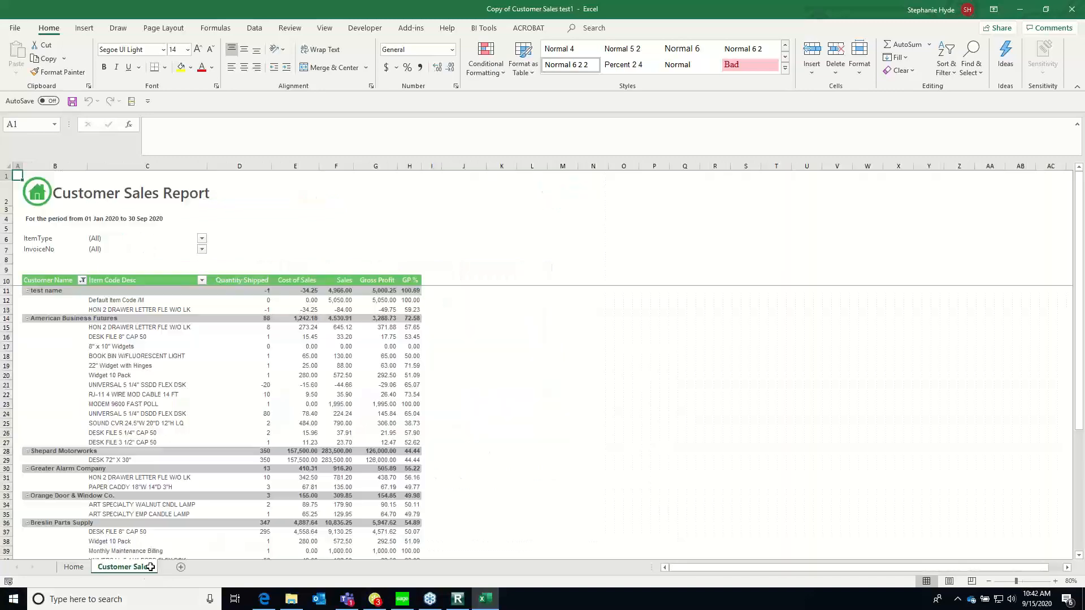
click(164, 395)
right_click(165, 391)
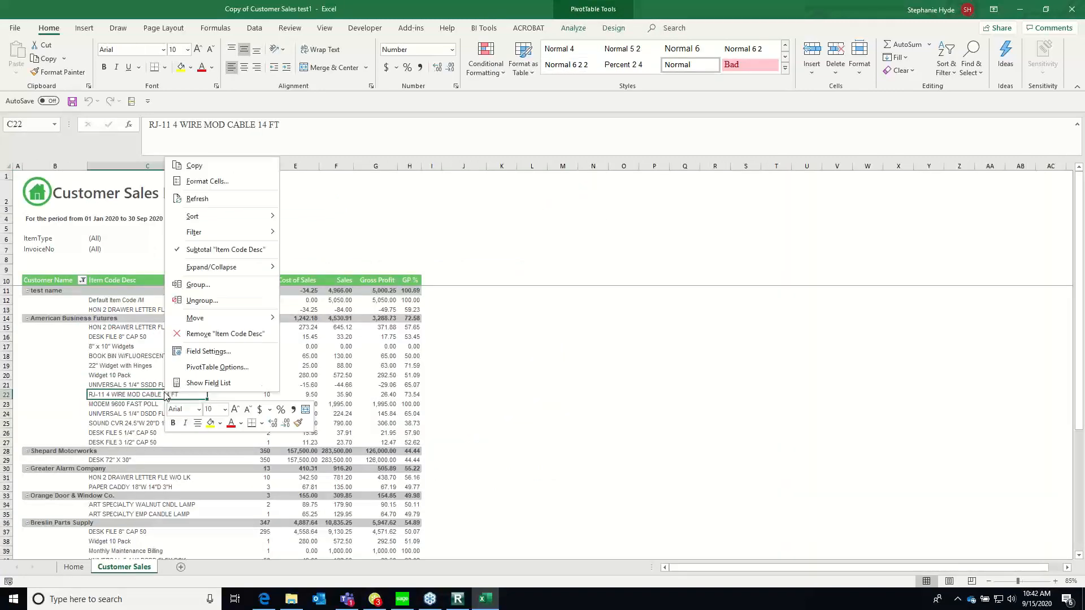
click(209, 383)
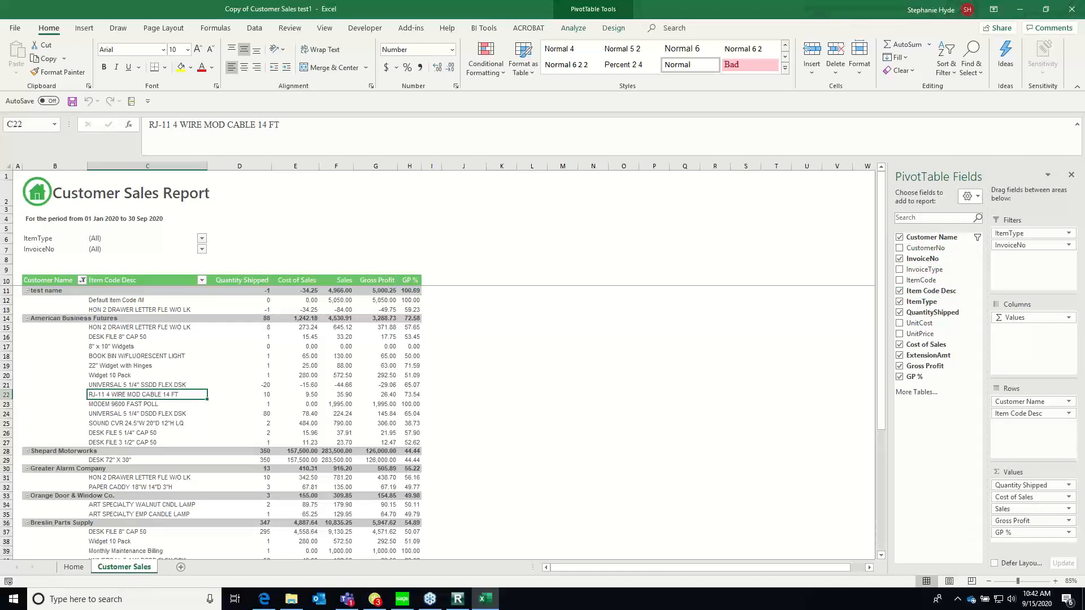
Return to the Home sheet and unhide Sheet1 in the Customer Sales workbook
click(74, 567)
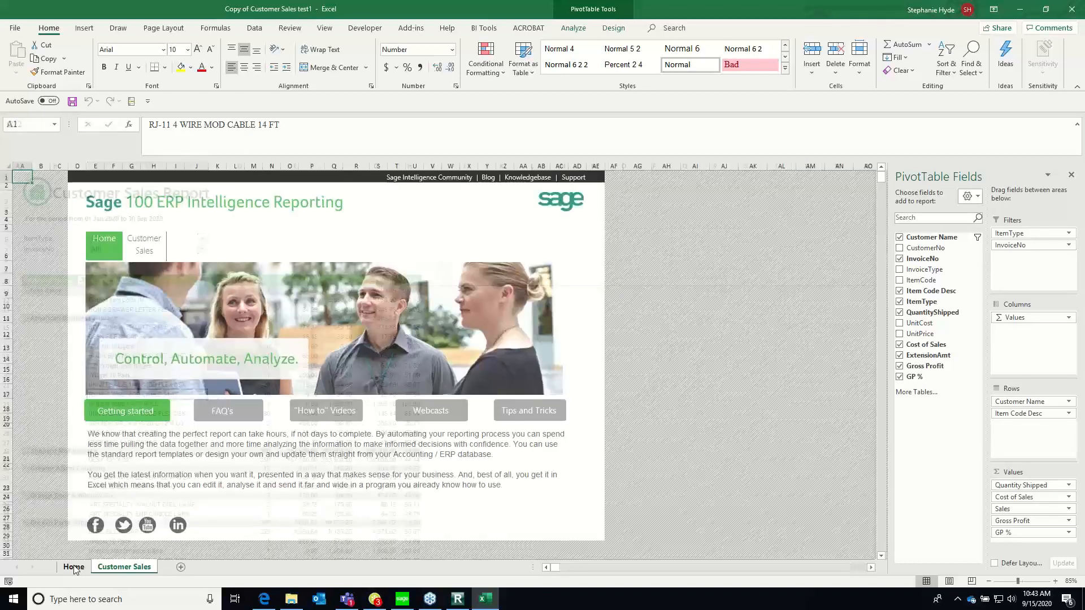
right_click(74, 567)
click(106, 539)
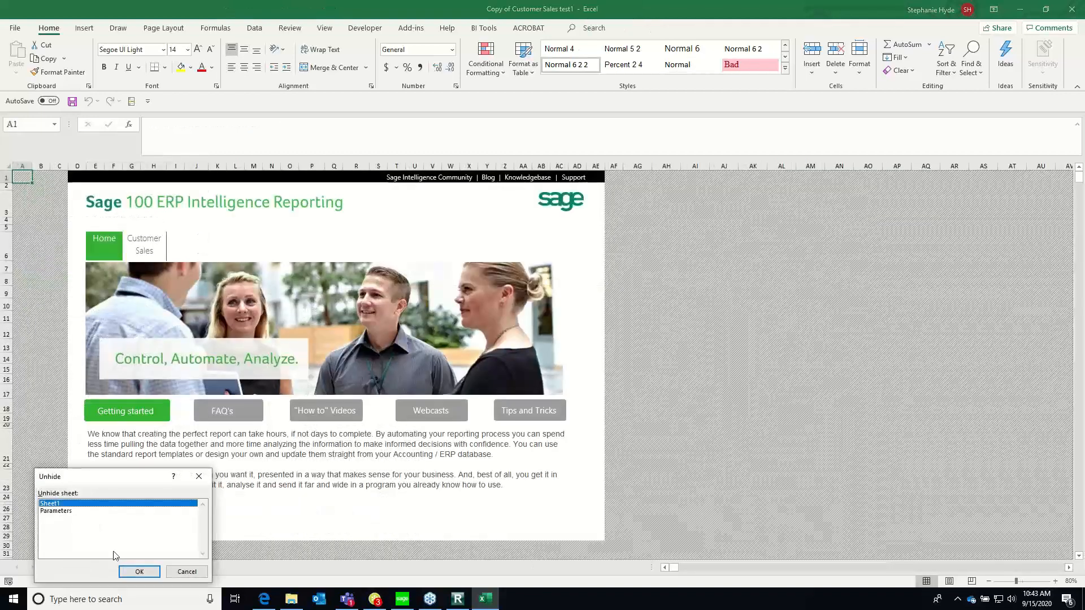
click(140, 571)
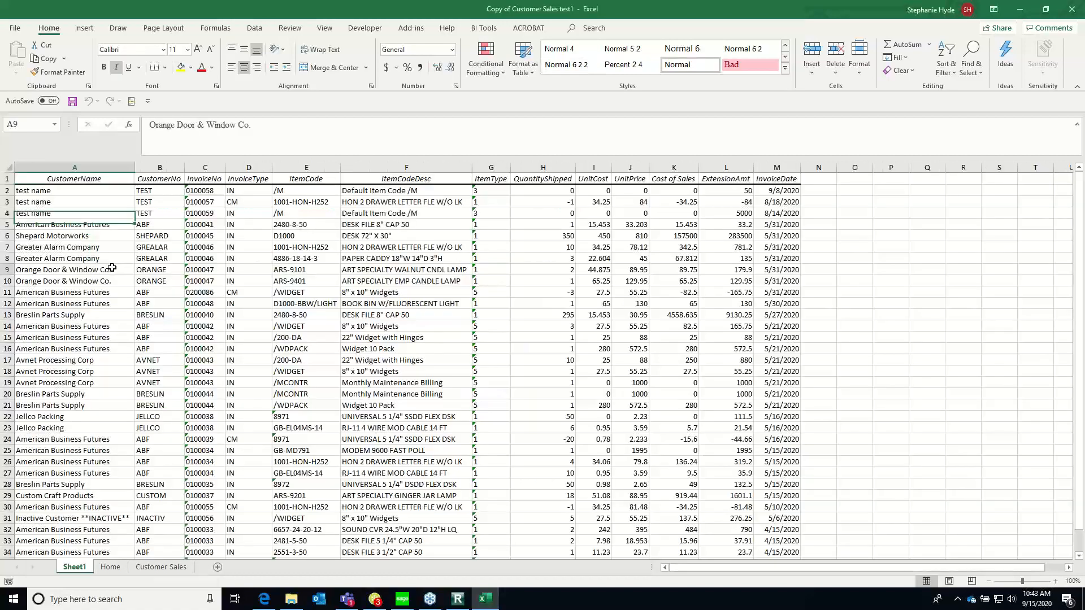
Look through the columns and rows of customer, invoice and item data on Sheet1 that feed the Customer Sales report
click(112, 269)
key(Right)
key(Right)
key(Right)
key(Right)
key(Right)
key(Right)
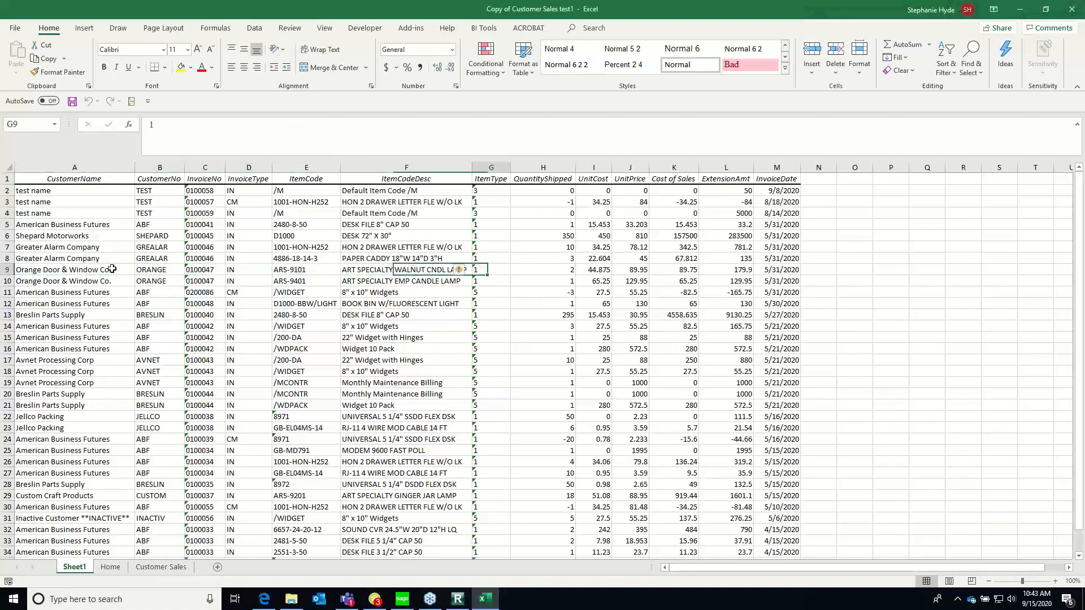
key(Left)
key(Home)
key(Up)
key(Up)
key(Up)
key(Up)
key(Up)
key(Up)
key(Up)
key(Up)
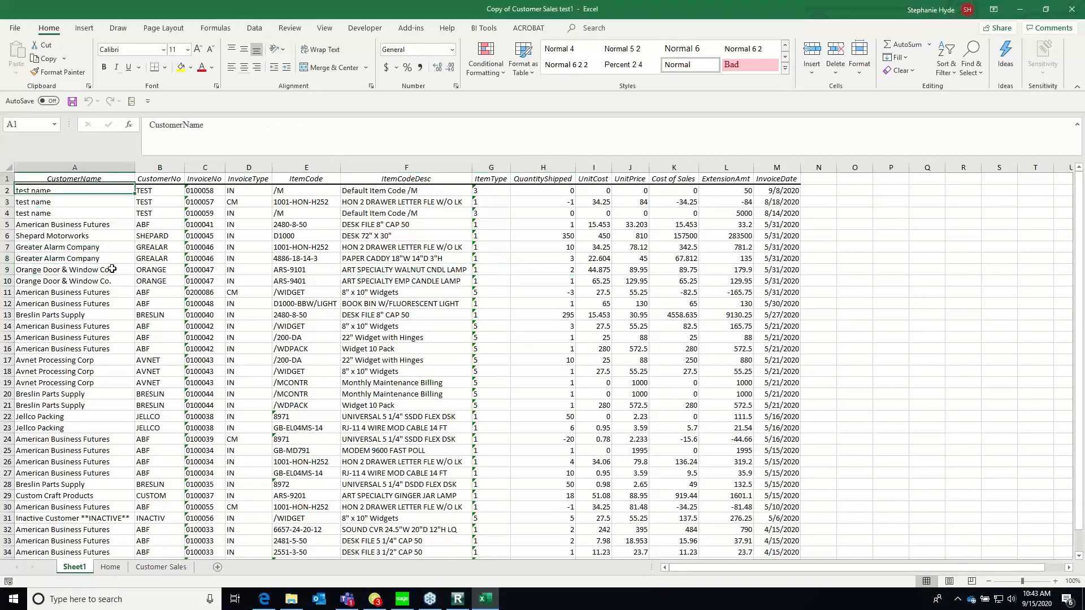
key(Right)
key(Right)
key(Right)
key(Right)
key(Down)
key(Right)
key(Right)
key(Right)
key(Right)
key(Right)
key(Right)
key(Right)
key(Right)
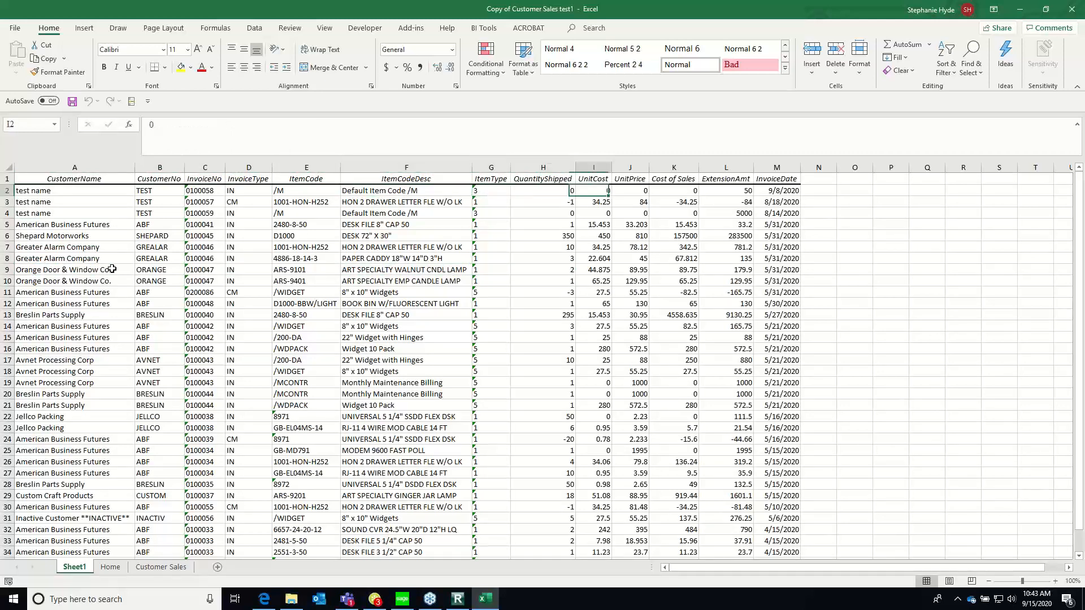
key(Down)
key(Down)
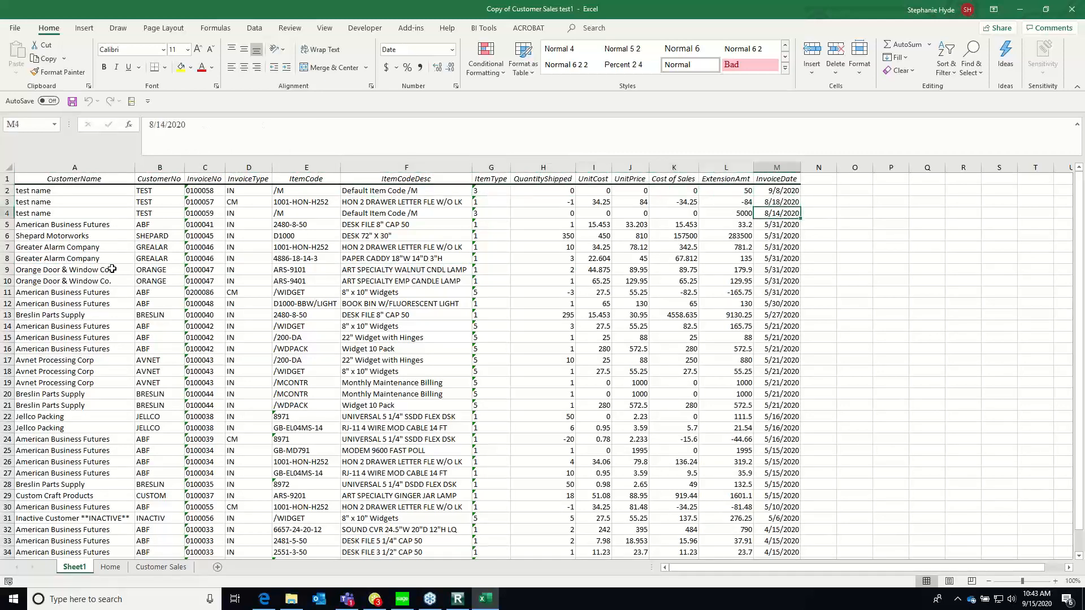
key(Left)
key(Left)
key(Left)
key(Left)
key(Left)
key(Left)
key(Left)
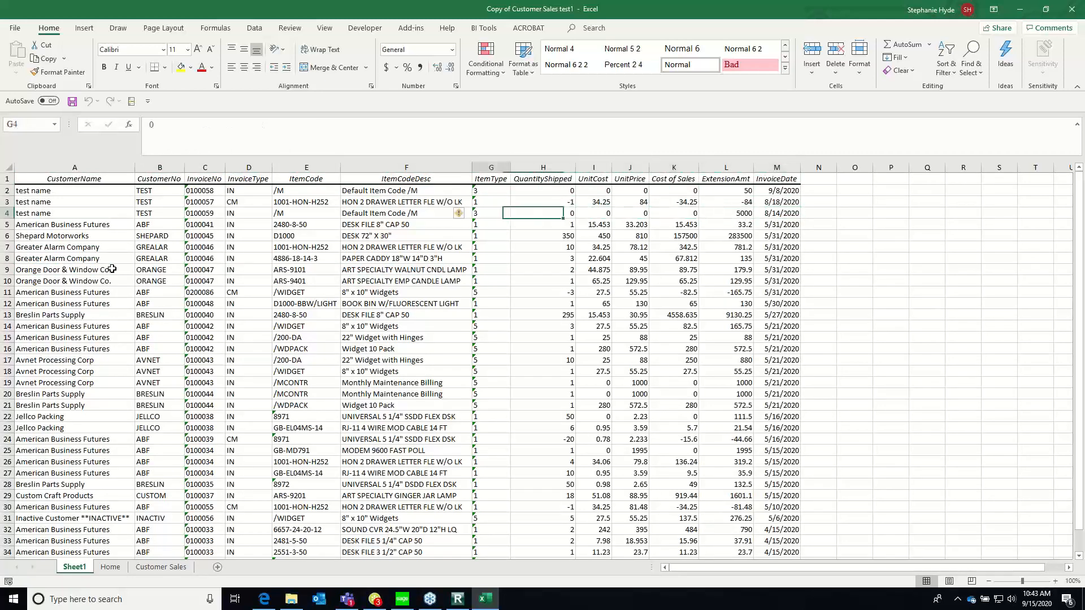
key(End)
key(Down)
key(Down)
key(Down)
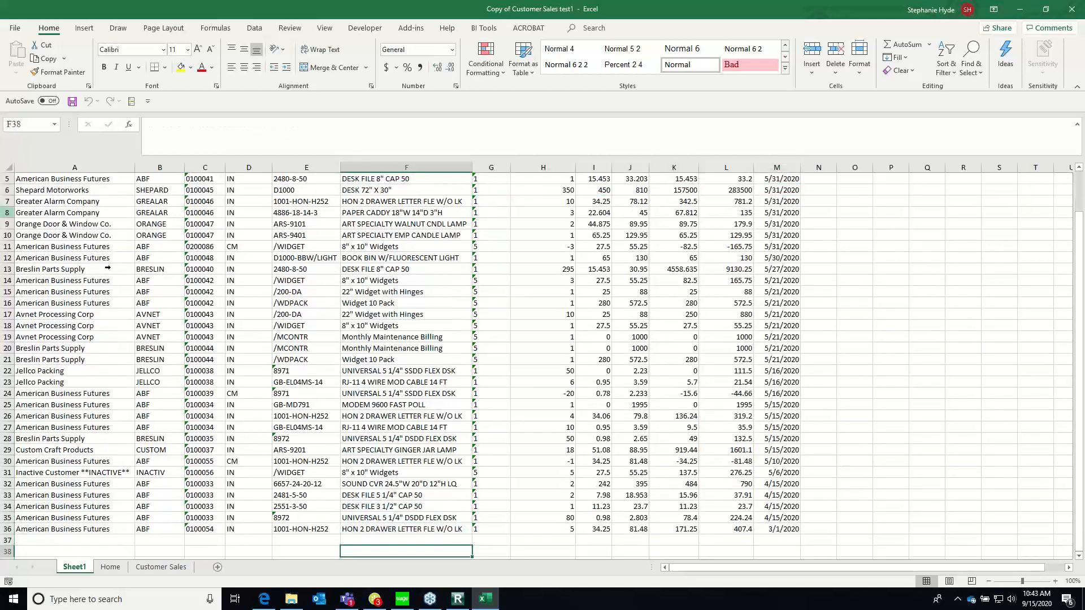
Close the Customer Sales workbook without saving and select Copy of Customer Sales 2-8 in Report Manager
click(1071, 9)
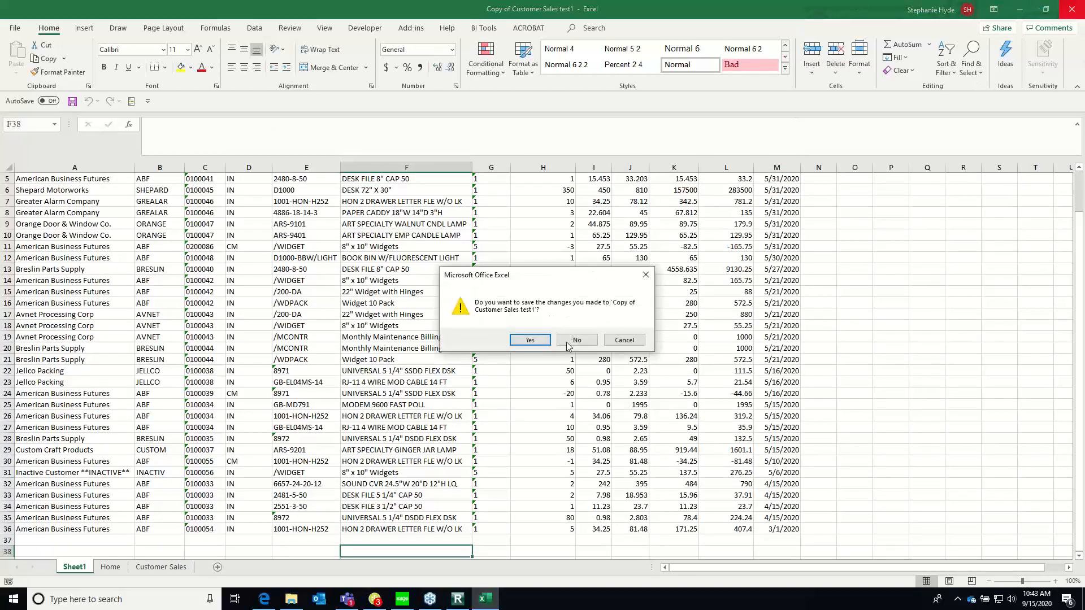
click(582, 339)
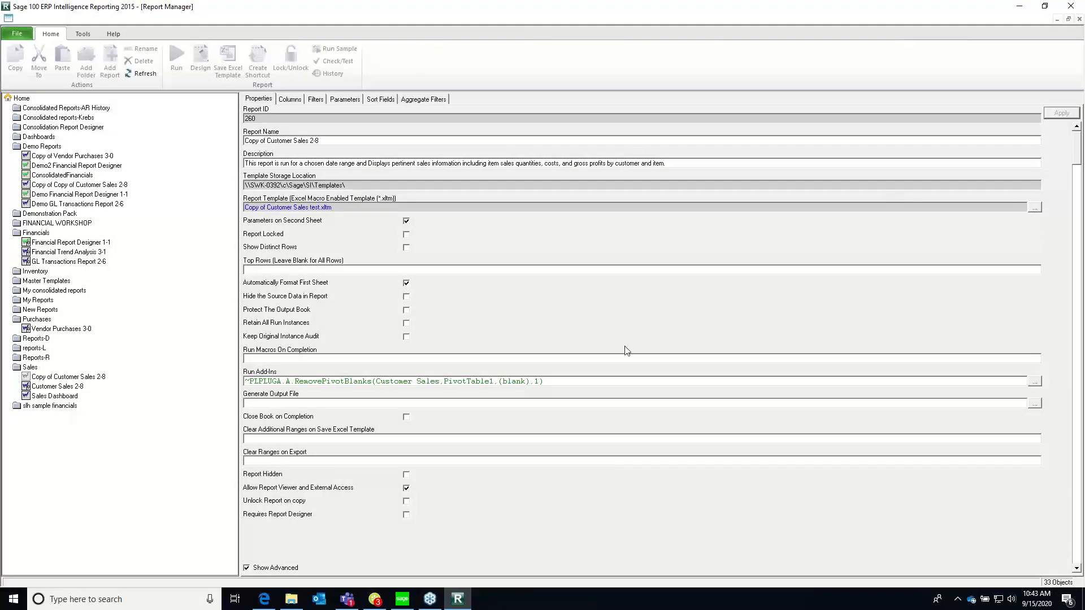
click(81, 377)
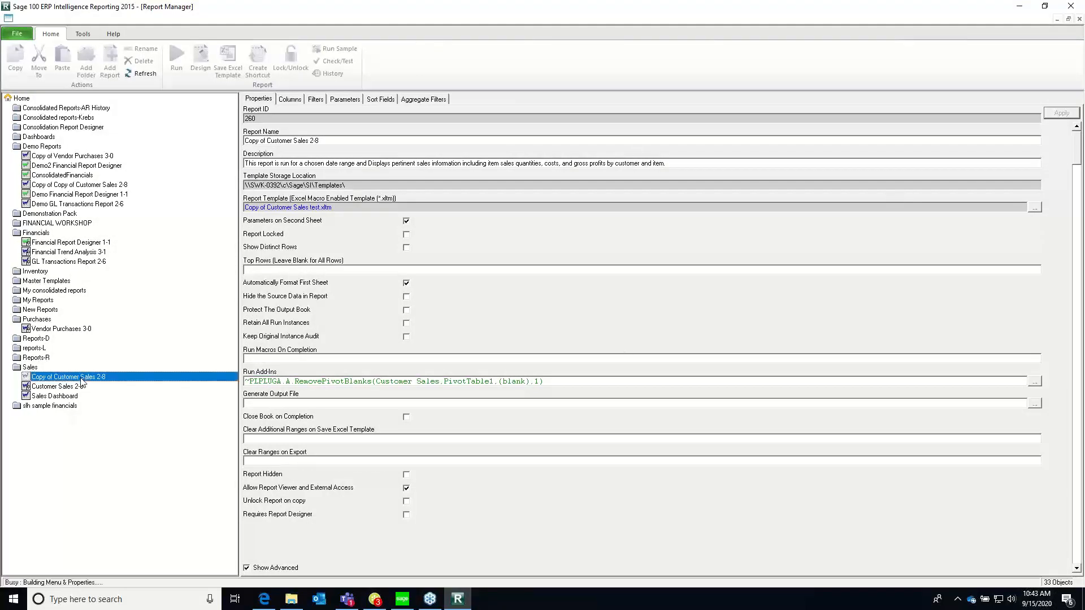
Show the column list of the Copy of Customer Sales 2-8 report
click(292, 99)
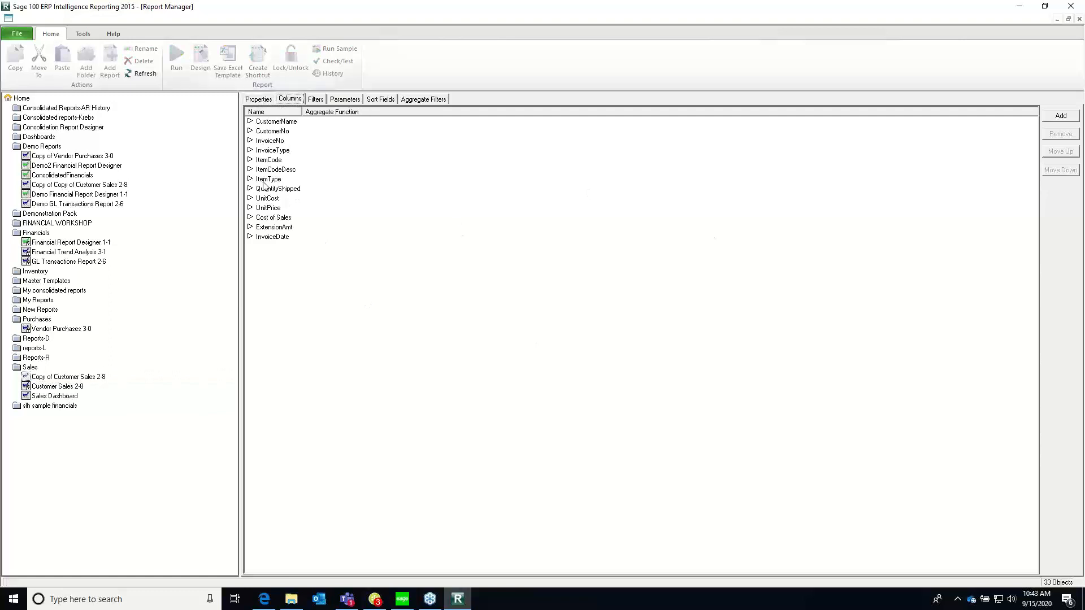
click(48, 380)
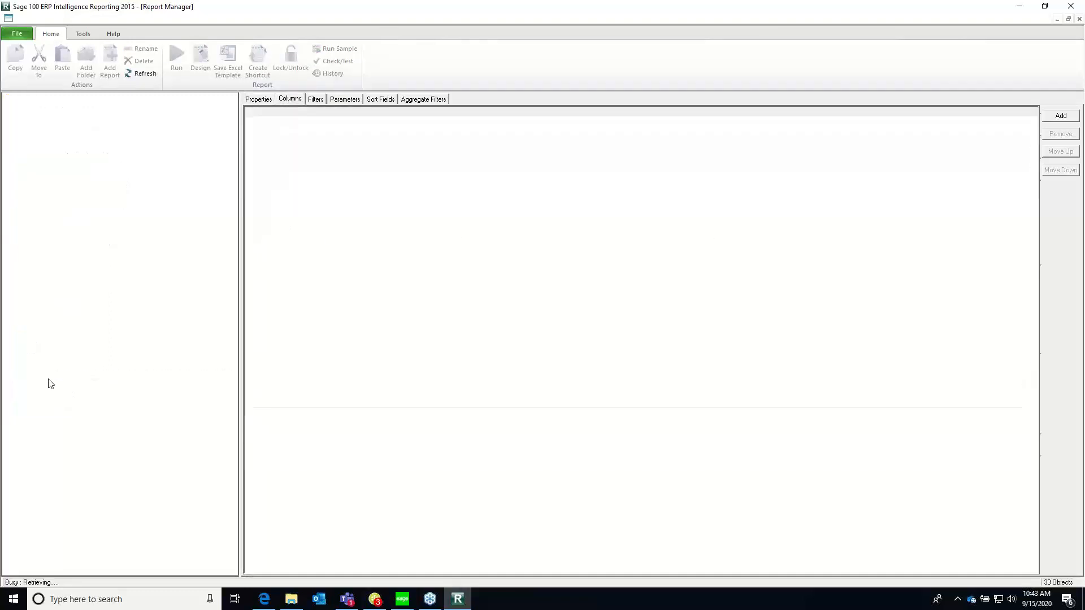
click(288, 100)
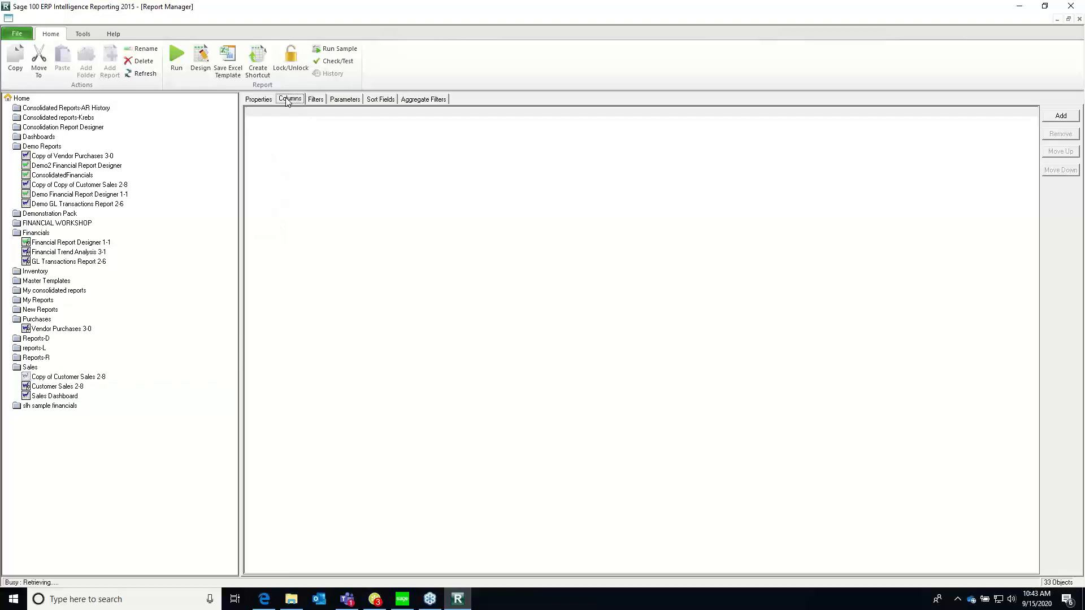
Look through all the column fields that could be added to the report, and close the list without adding any
click(1054, 116)
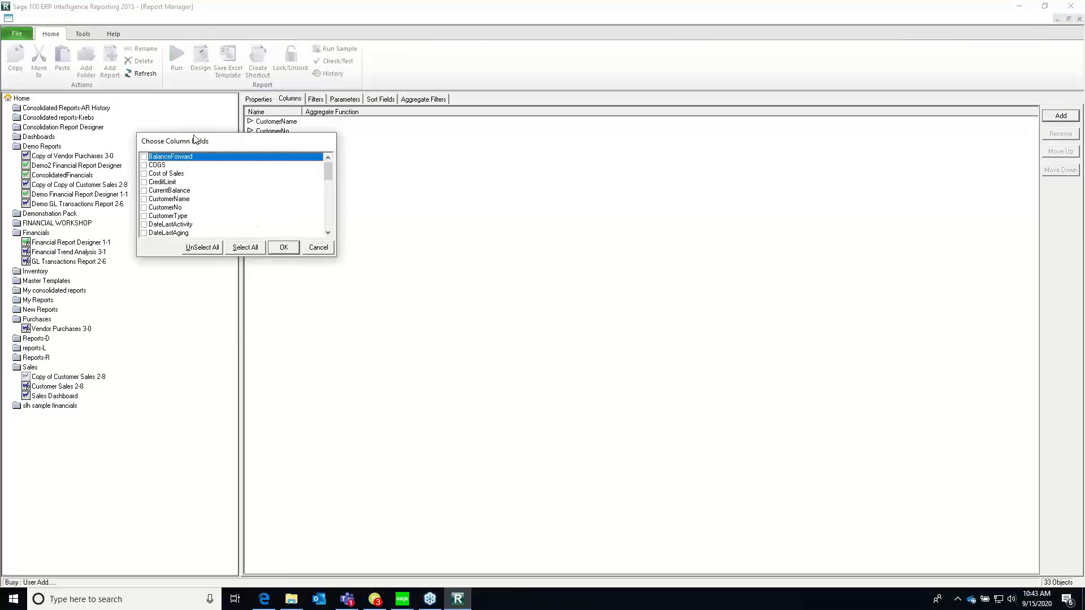
drag(196, 141, 225, 142)
drag(296, 145, 600, 130)
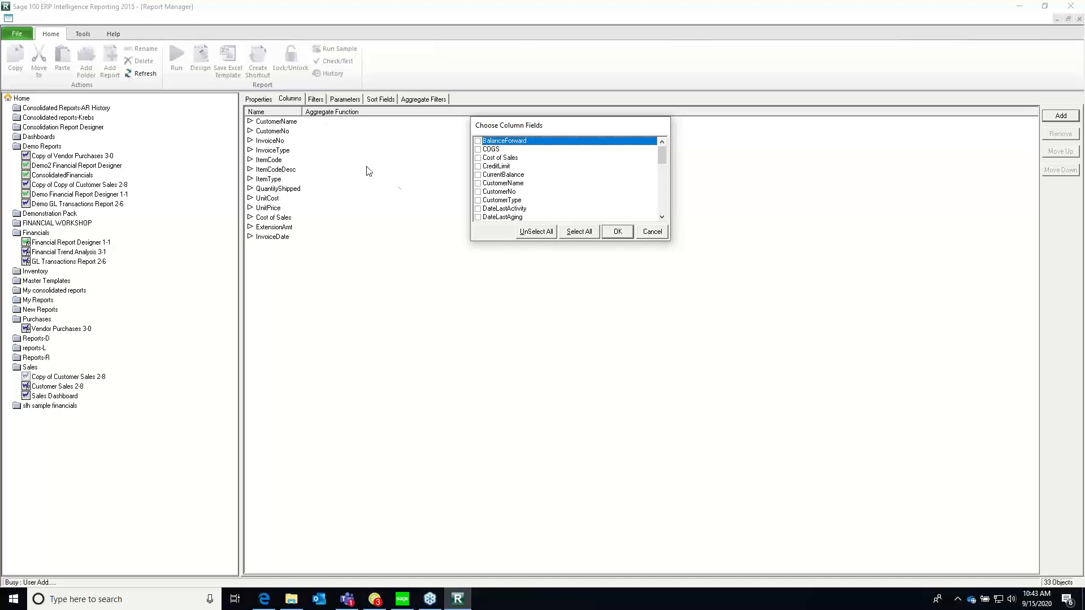
click(664, 211)
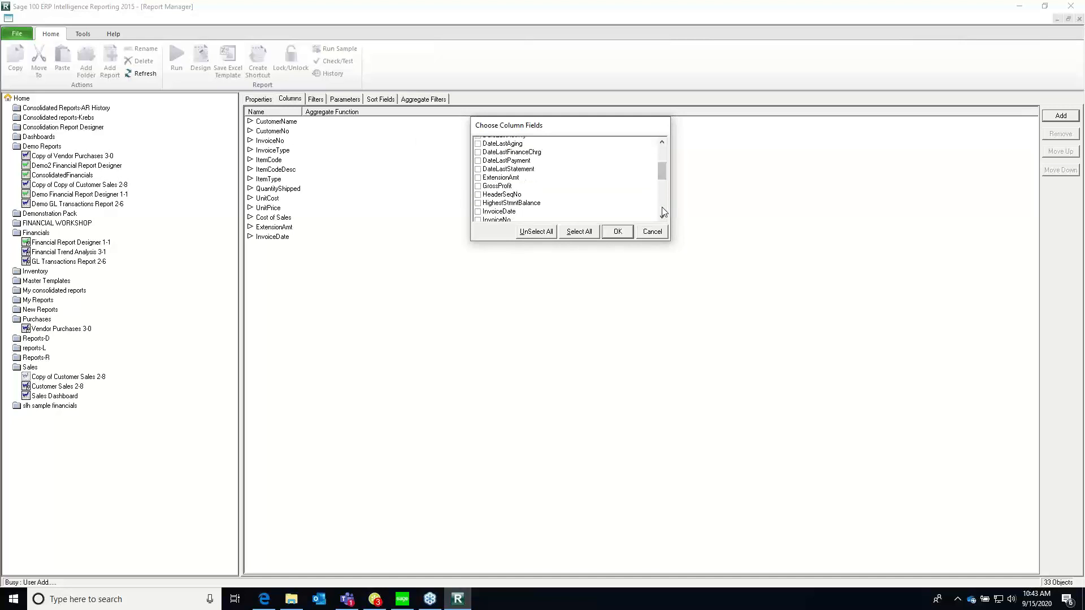
scroll(664, 212, down, 3)
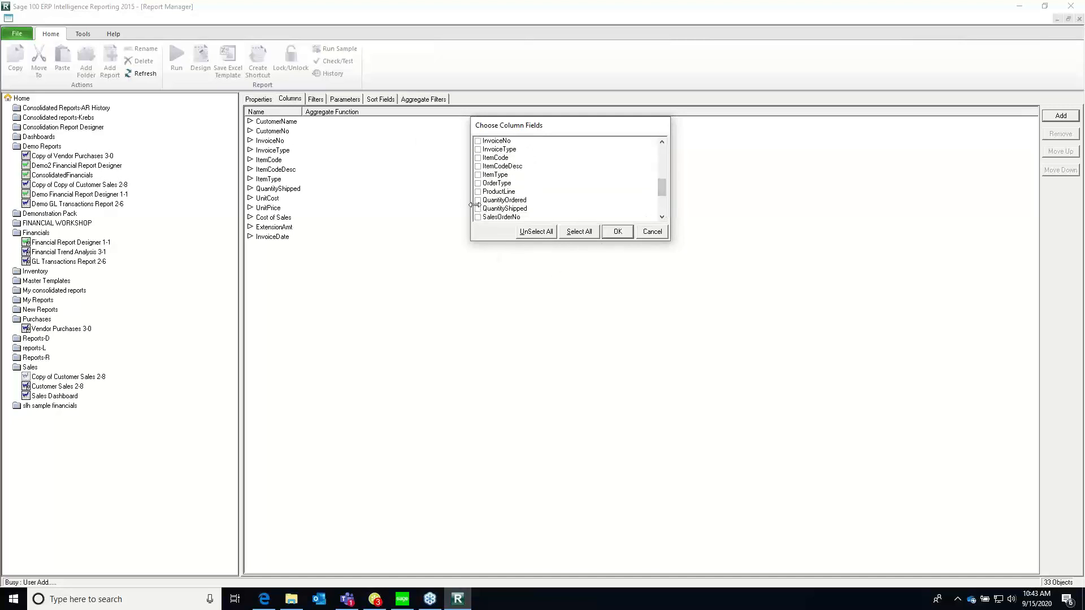
click(517, 219)
click(512, 209)
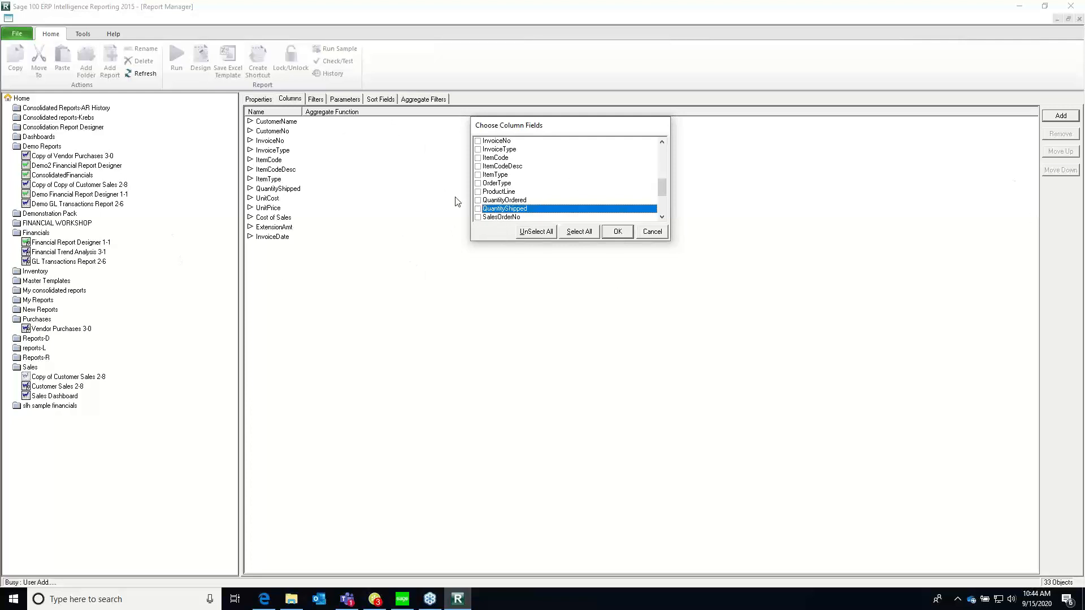
click(664, 209)
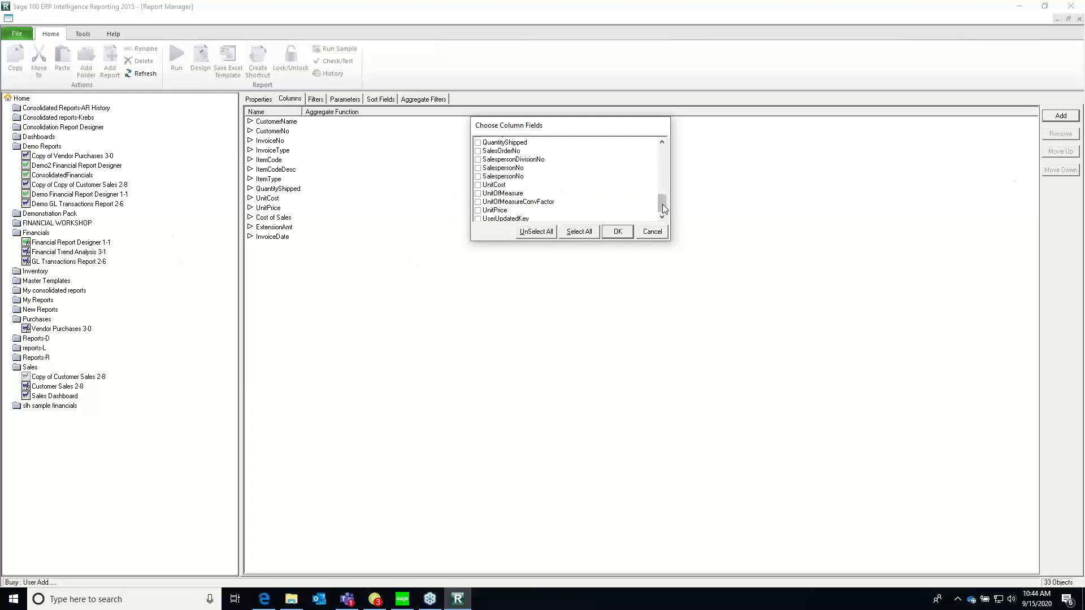
click(665, 209)
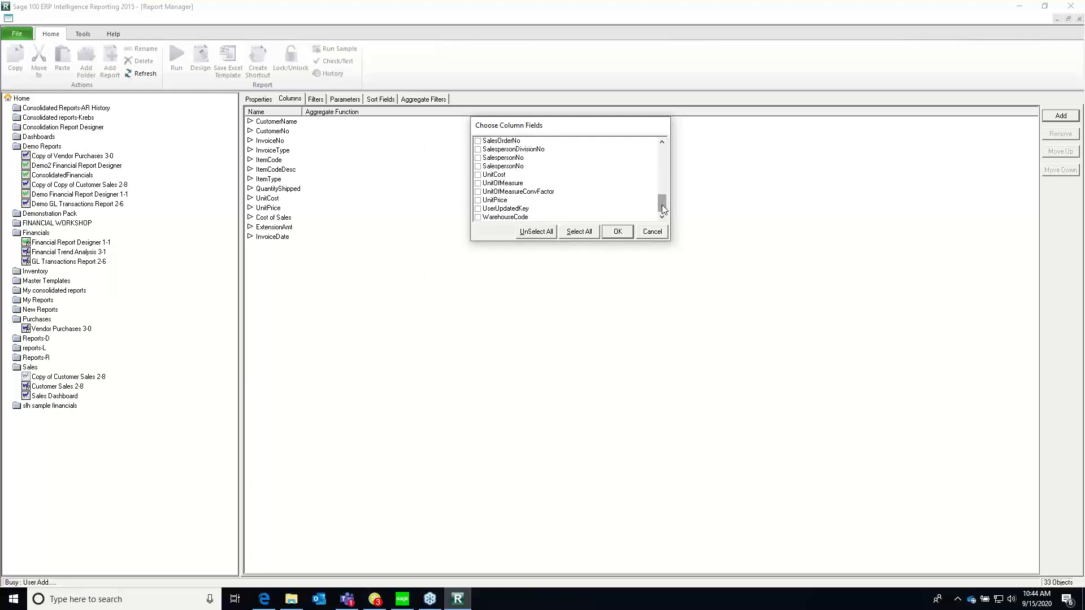
click(652, 232)
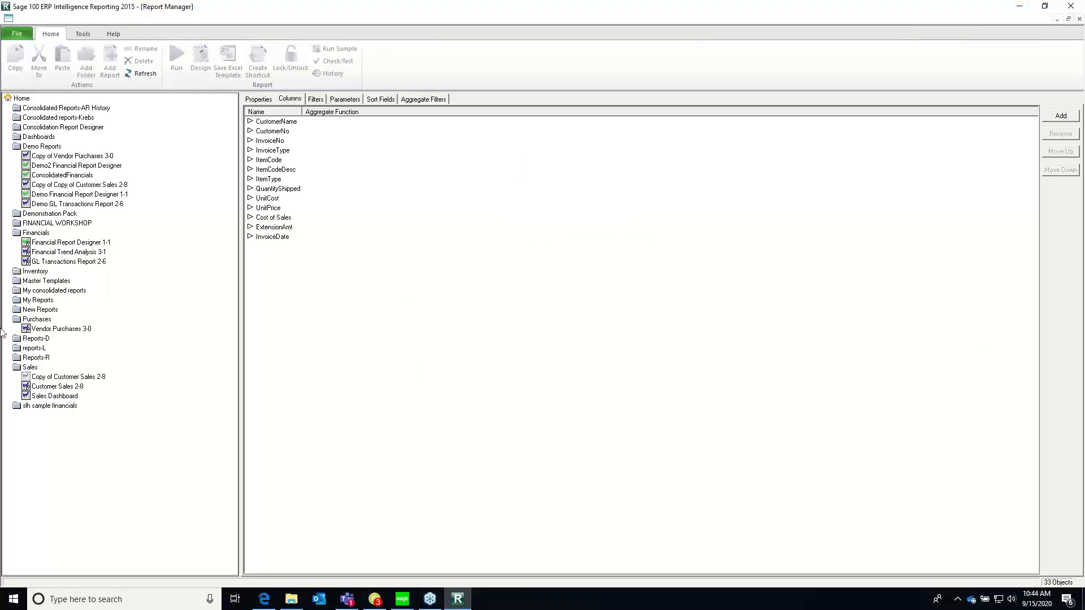
Return to the properties of Copy of Customer Sales 2-8, and switch from Report Manager to Sage 100
click(74, 384)
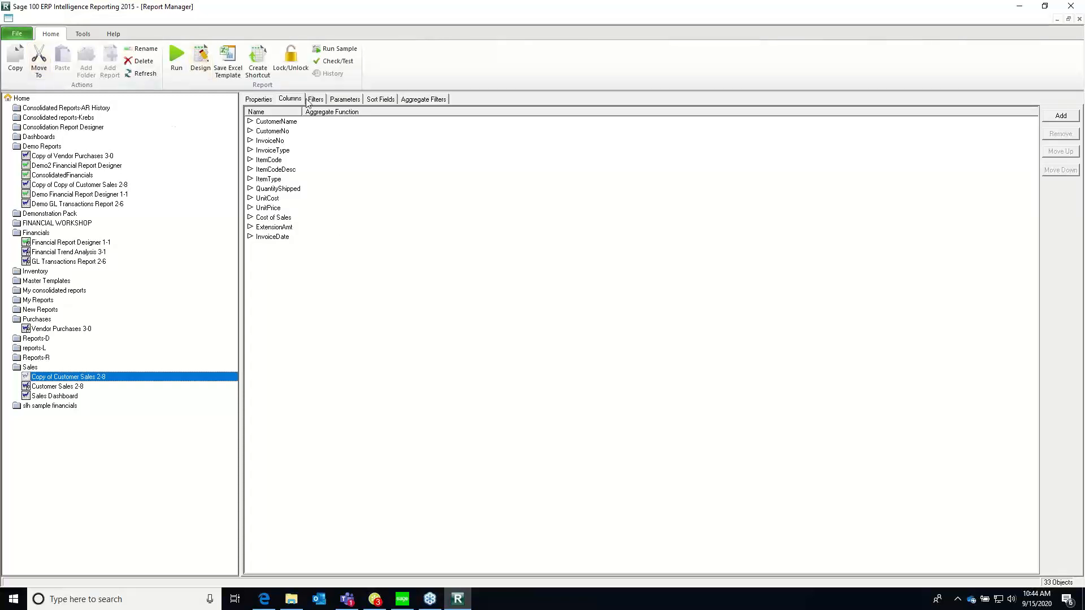
click(254, 100)
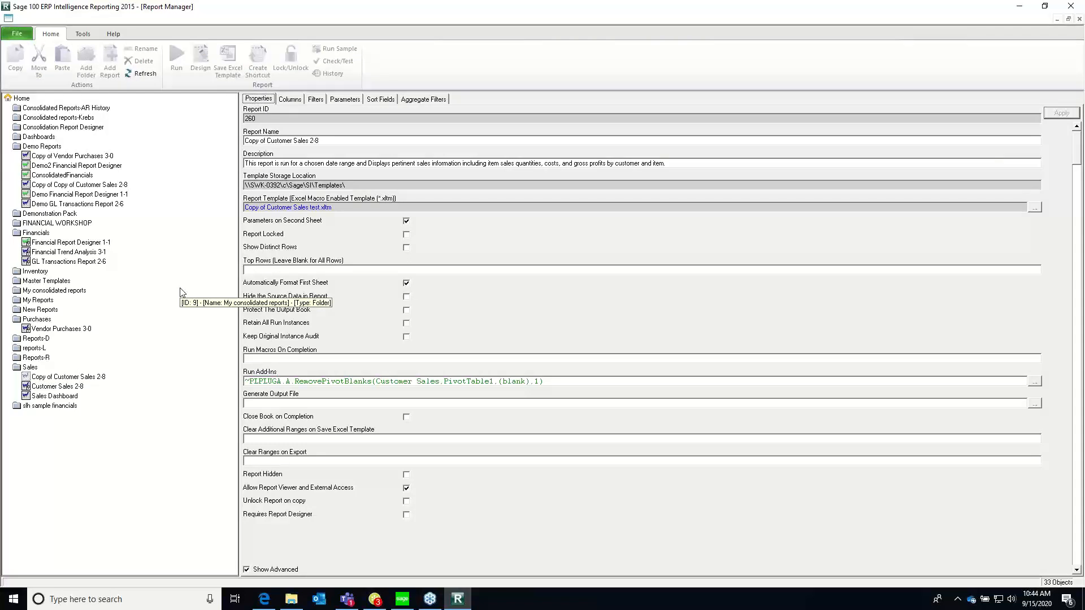
click(1075, 38)
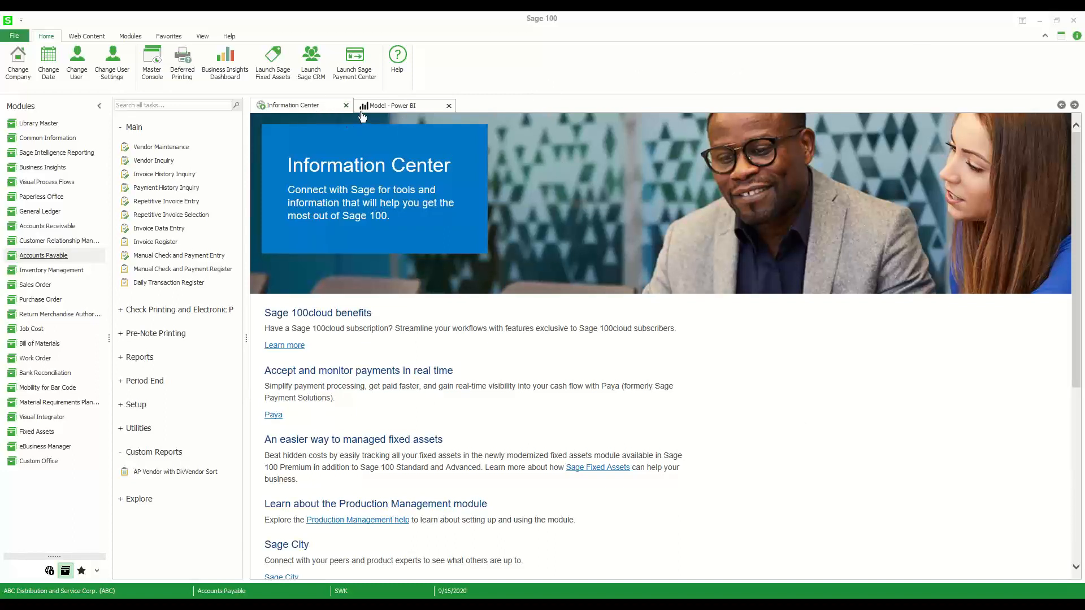
View the web content links and the form for adding a new link in Sage 100, and cancel without changes
click(99, 40)
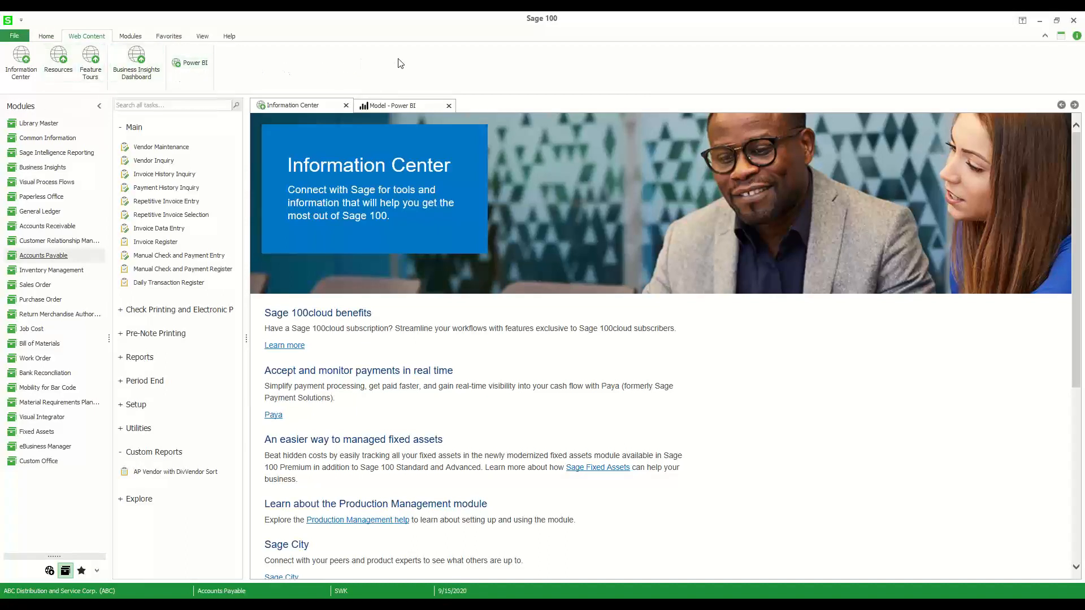
click(197, 38)
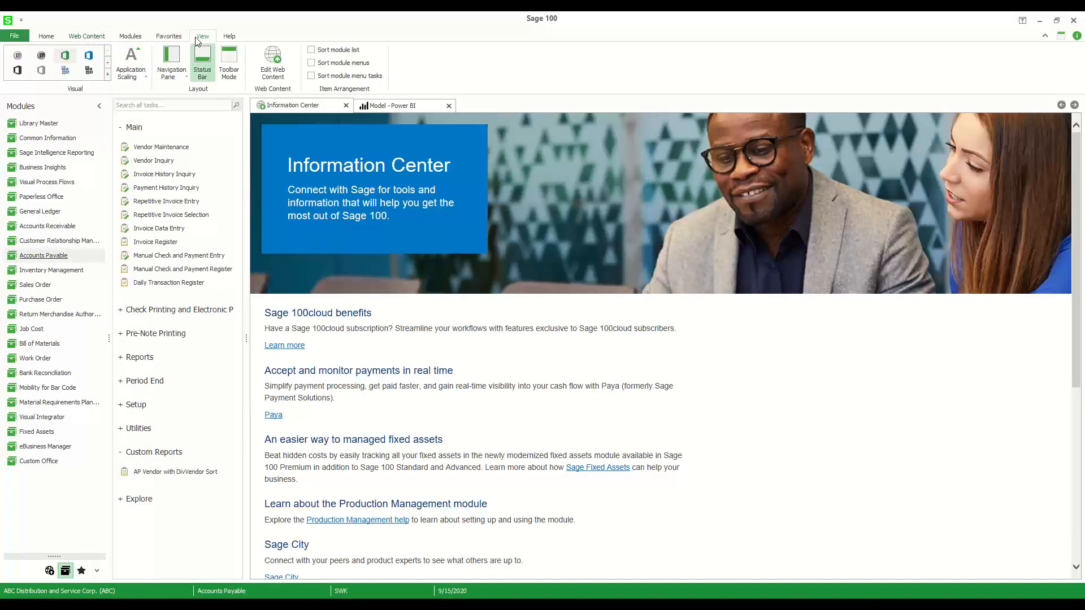
click(276, 80)
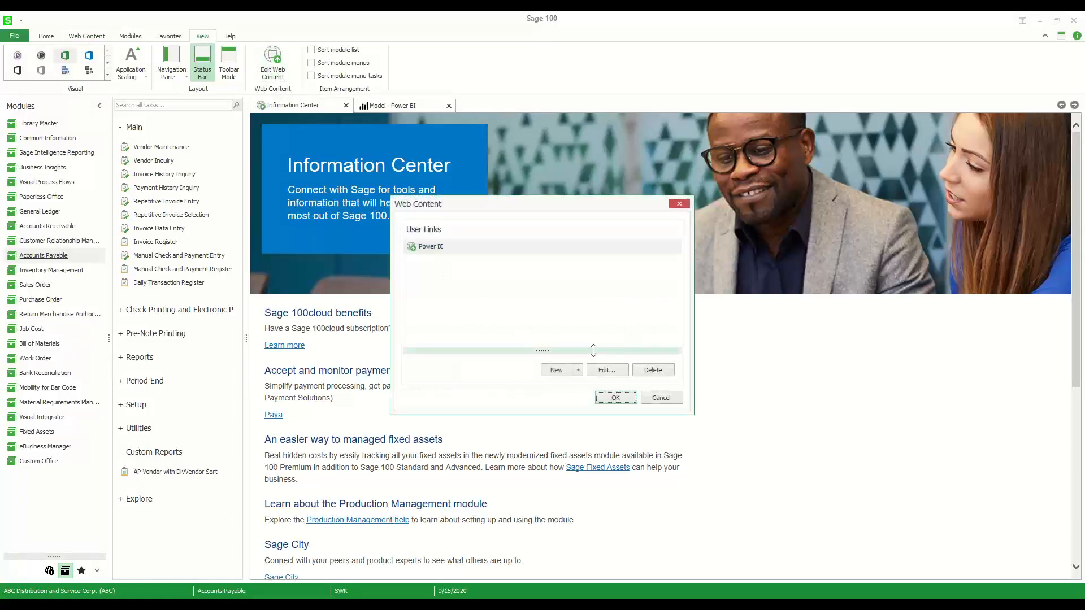
click(572, 372)
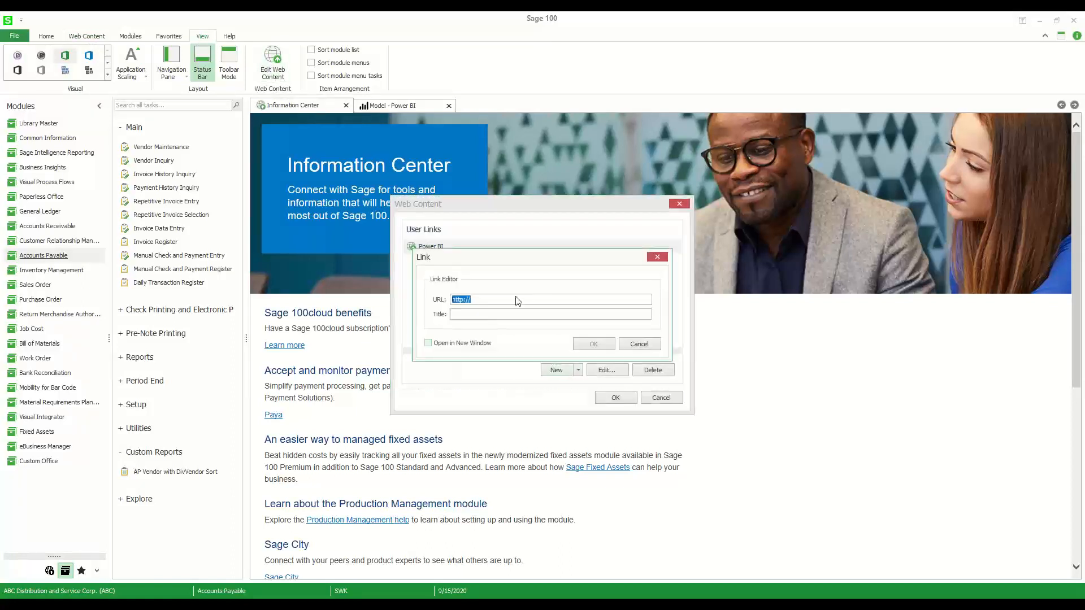
click(635, 342)
click(659, 397)
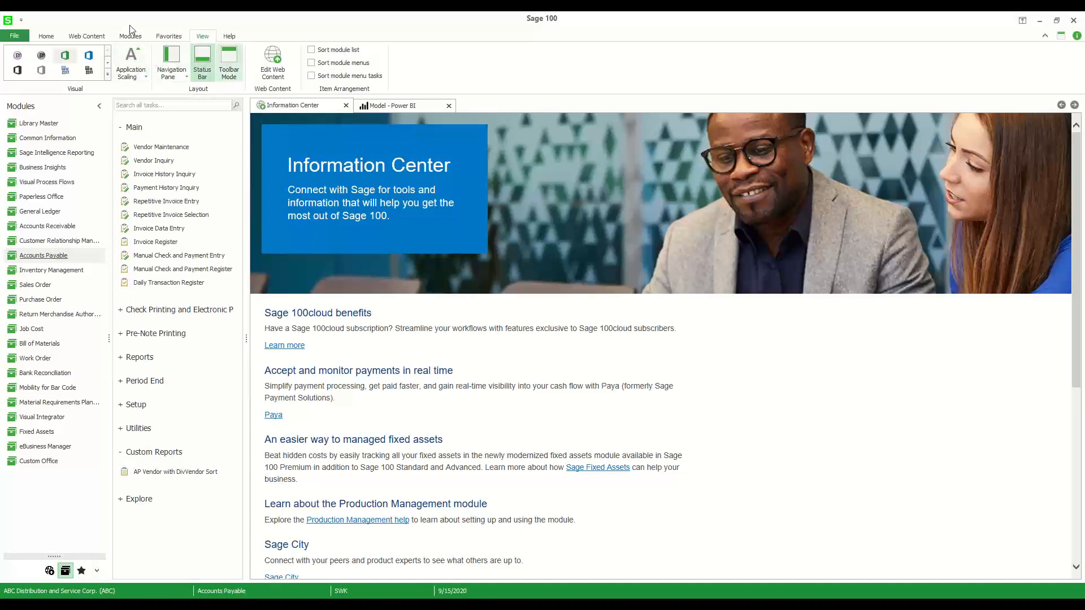
Open the embedded Power BI Model report and show its AR page with the page list closed
click(91, 38)
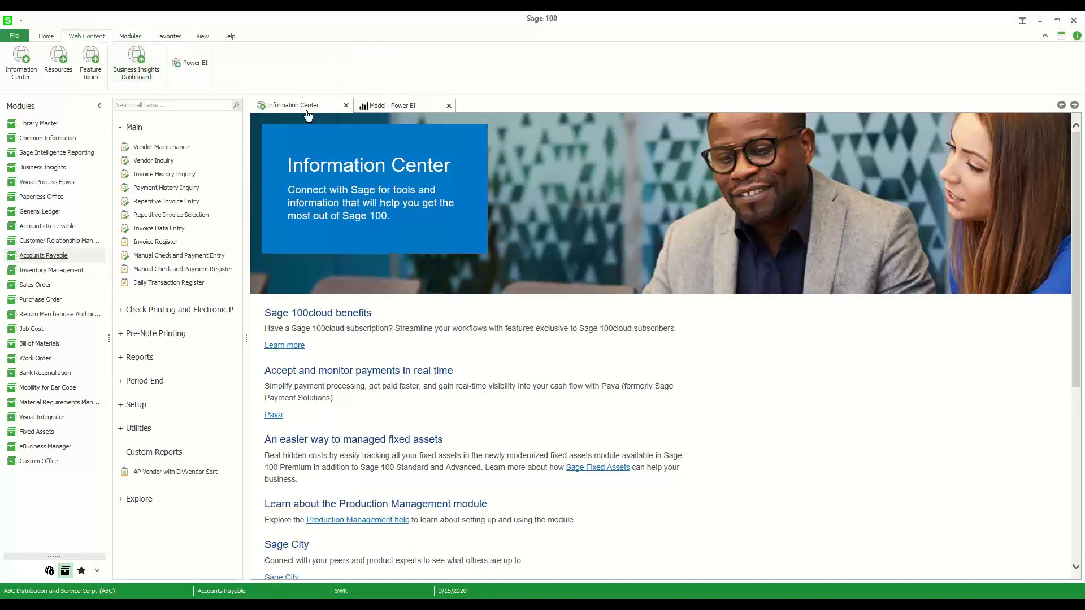
click(375, 108)
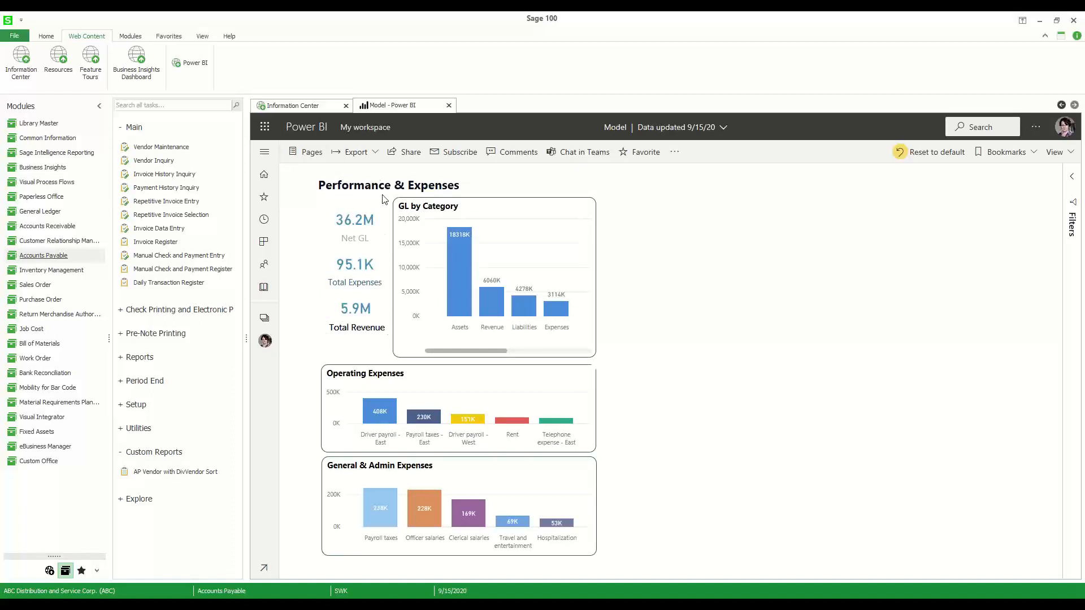
click(310, 158)
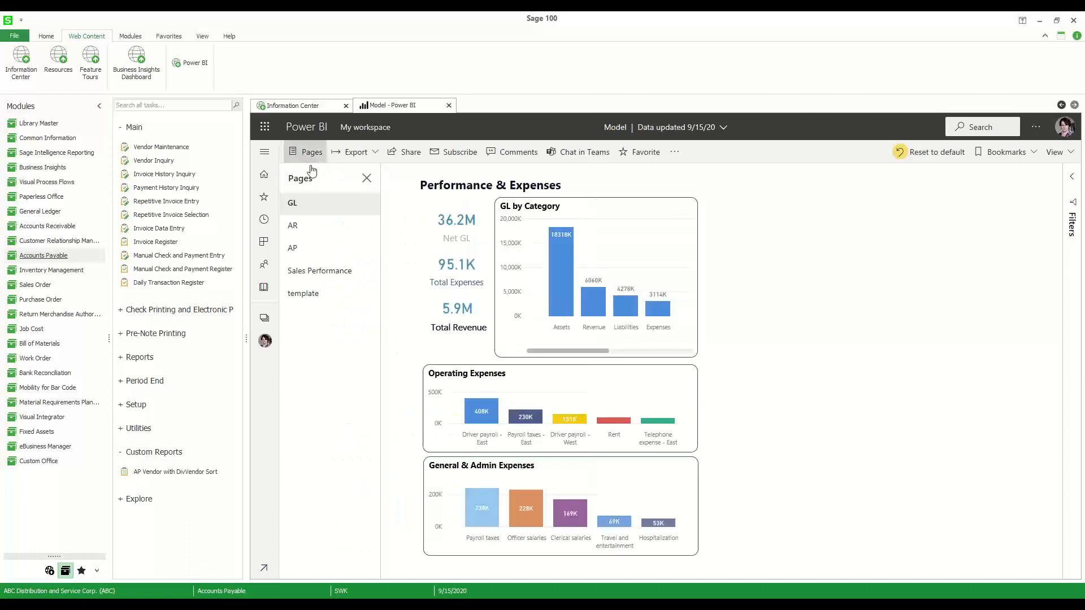
click(293, 228)
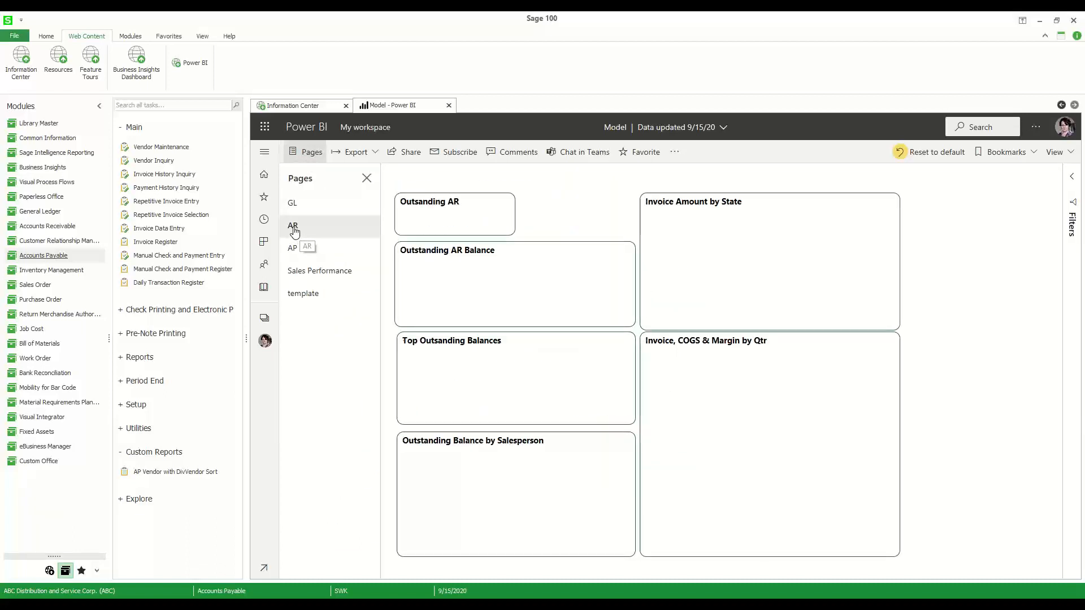
click(367, 178)
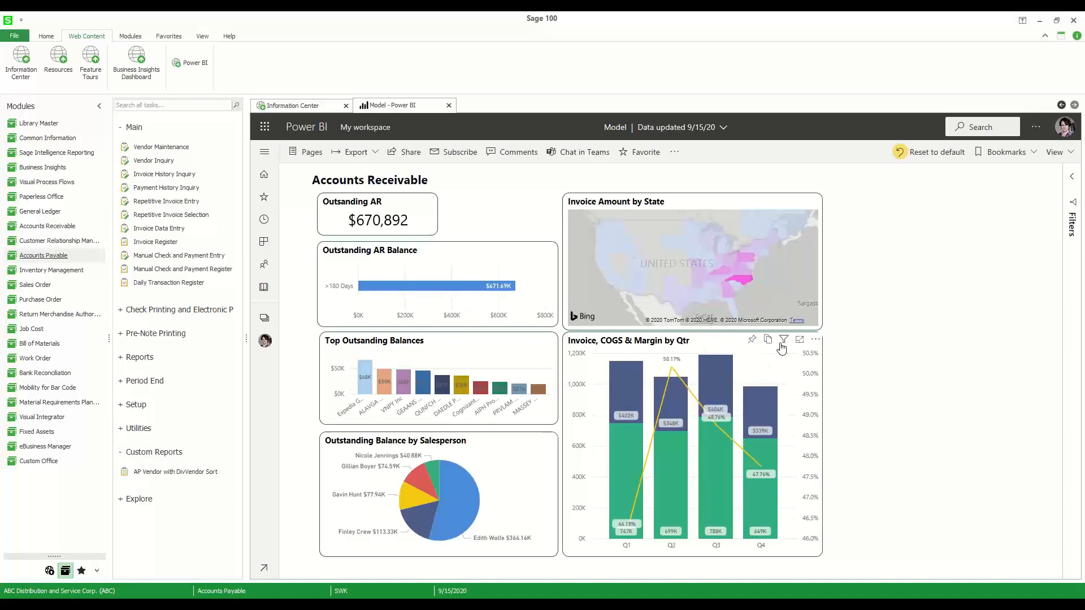
Filter the Accounts Receivable charts by selecting North Carolina on the Invoice Amount by State map
mouse_move(784, 344)
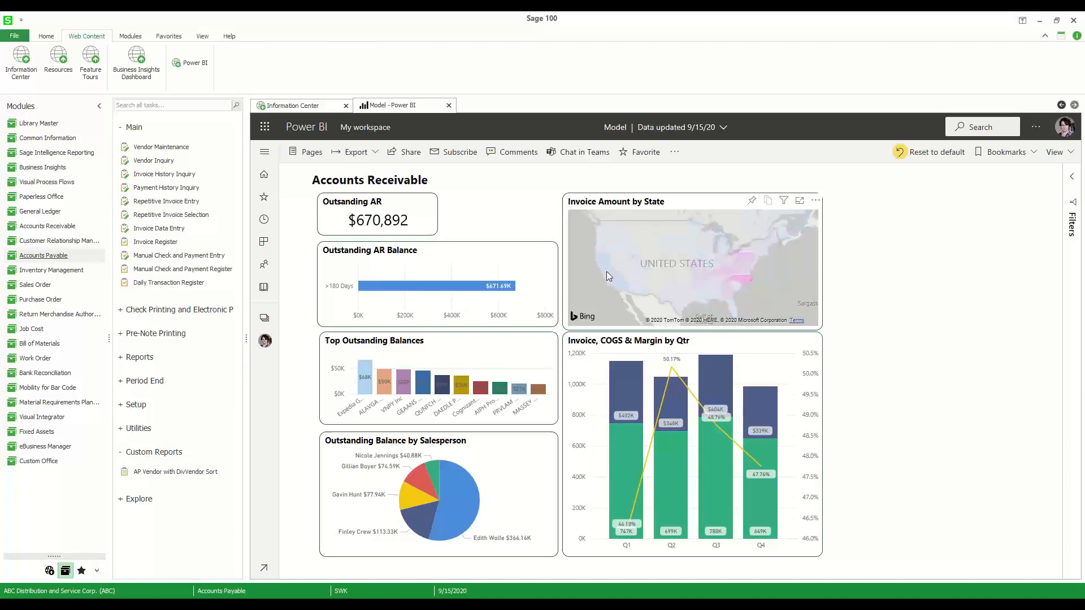
click(742, 275)
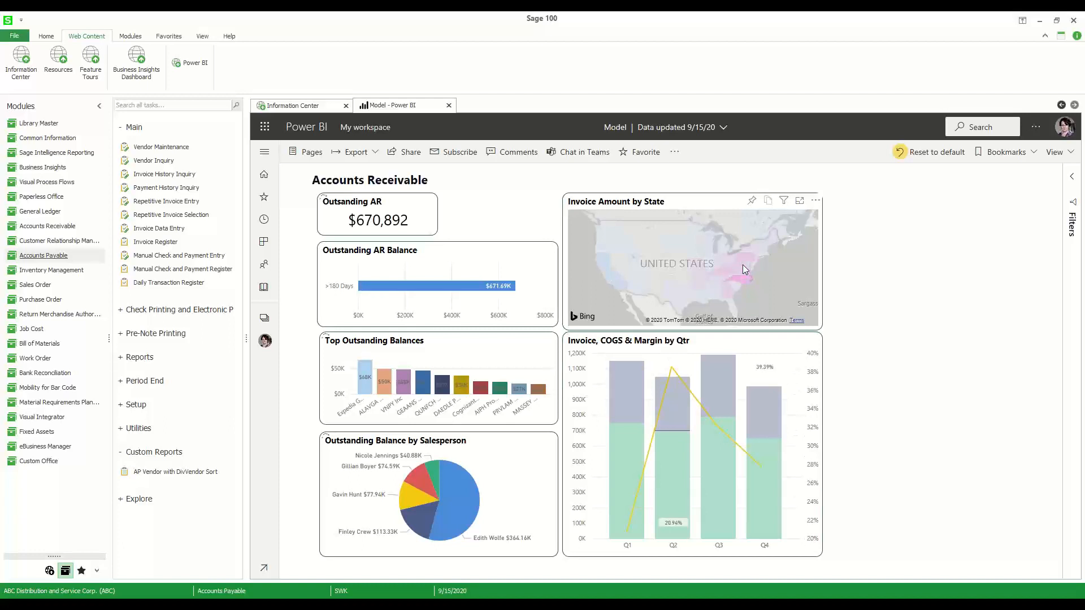
click(744, 279)
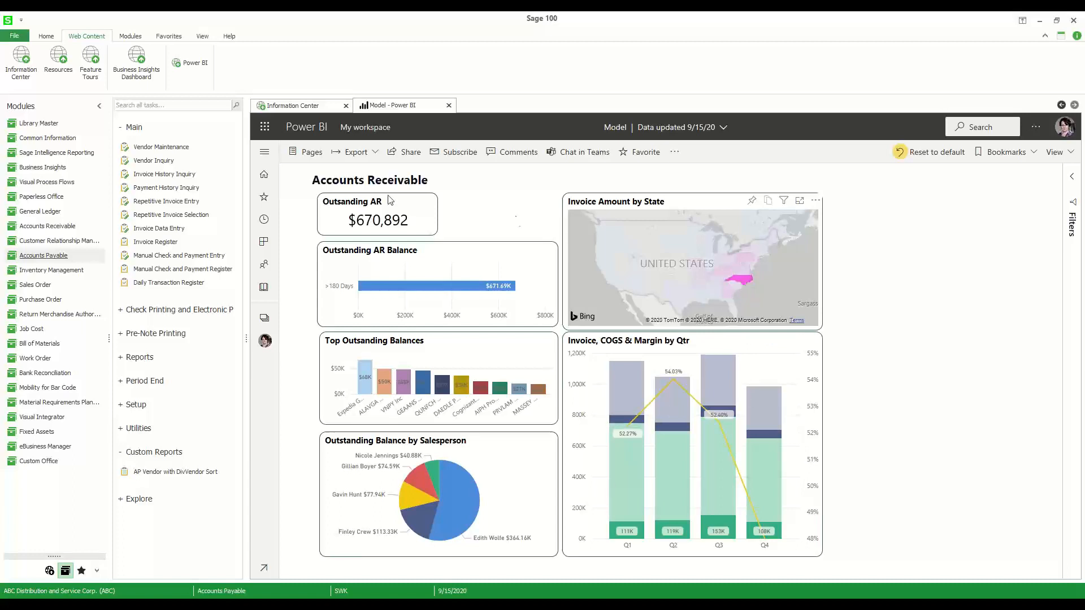
Show the AP page of the Power BI report, followed by the Sales Performance page
click(315, 158)
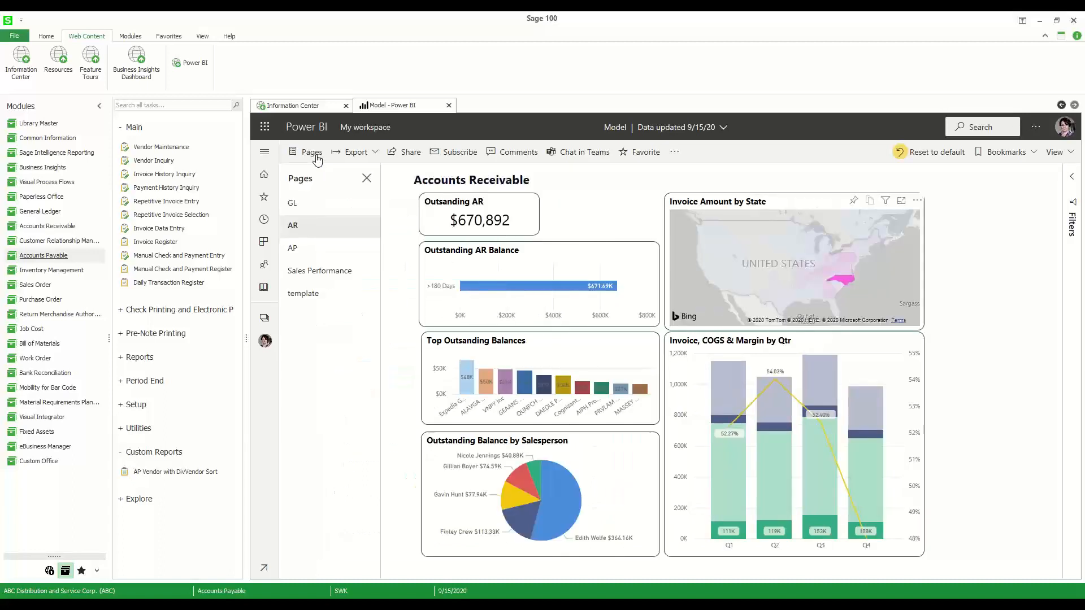
click(294, 252)
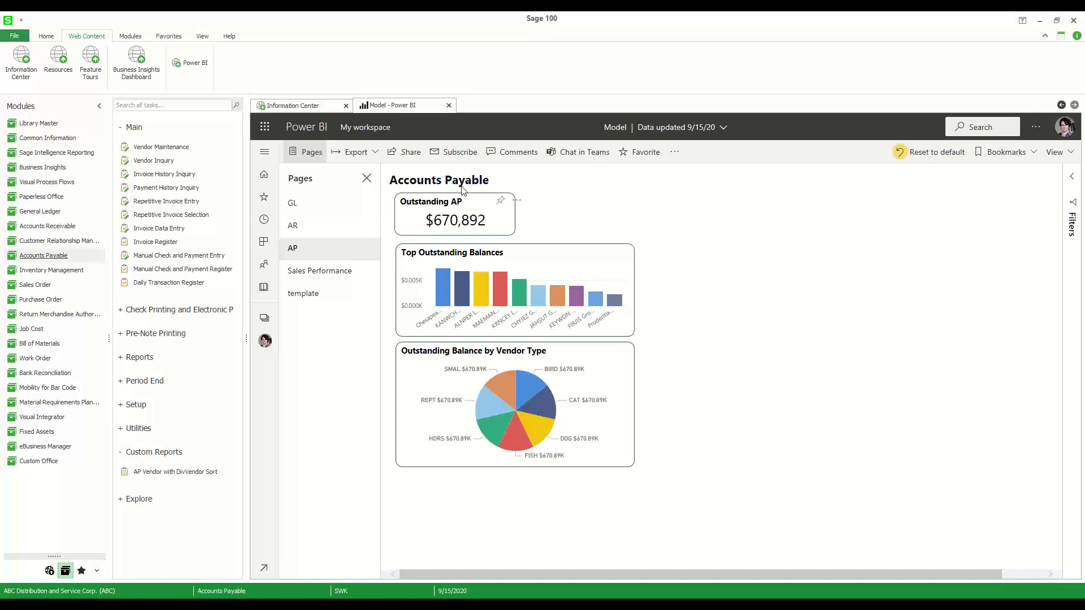
click(327, 273)
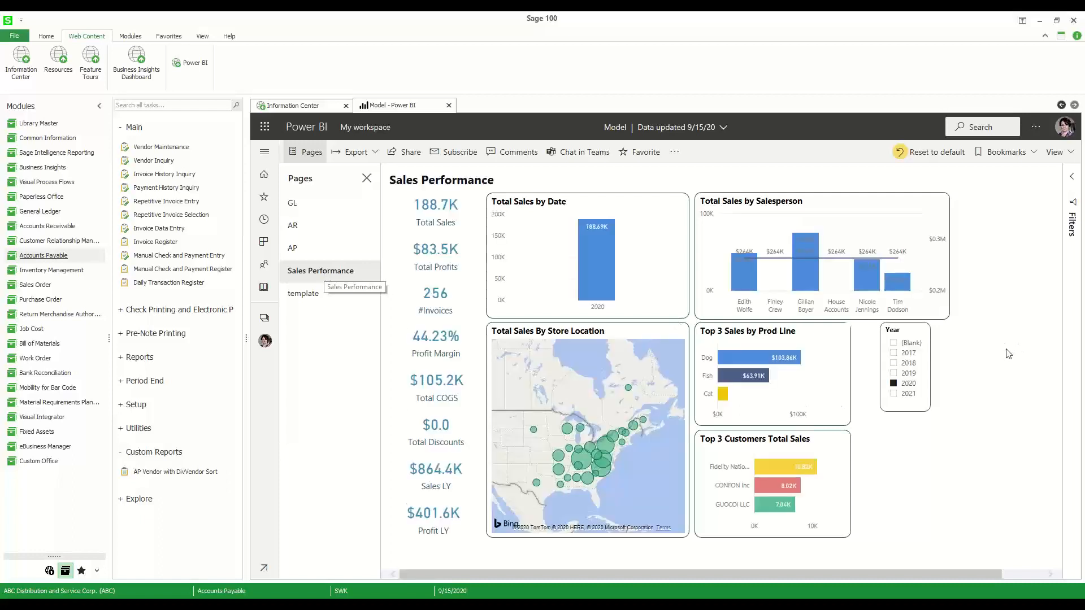
Set the Year filter on the Sales Performance page to 2019 only
mouse_move(739, 445)
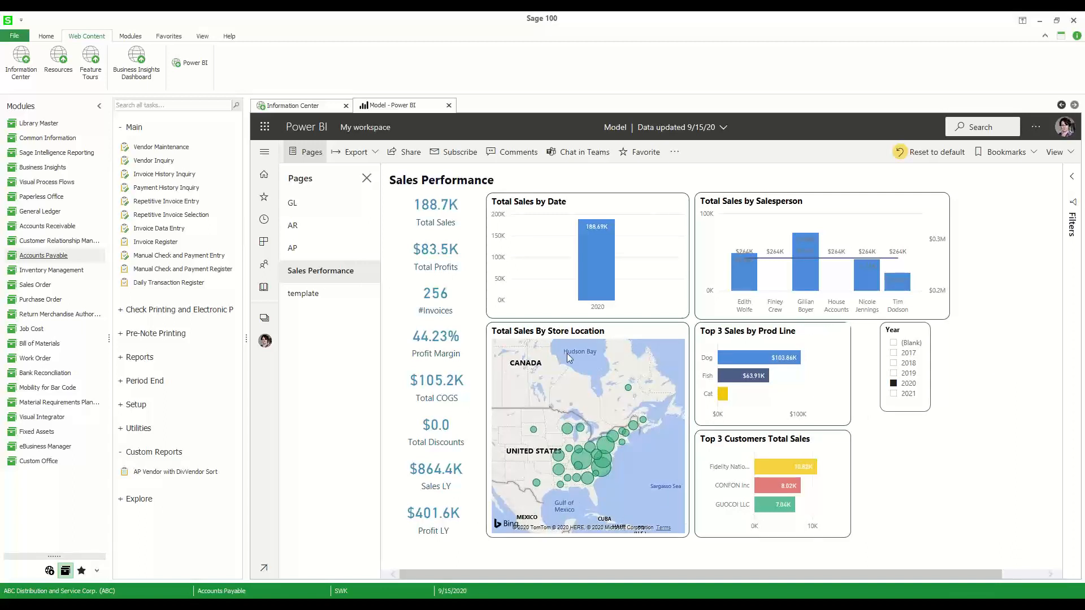
mouse_move(511, 333)
click(893, 384)
ctrl+click(893, 374)
ctrl+click(894, 384)
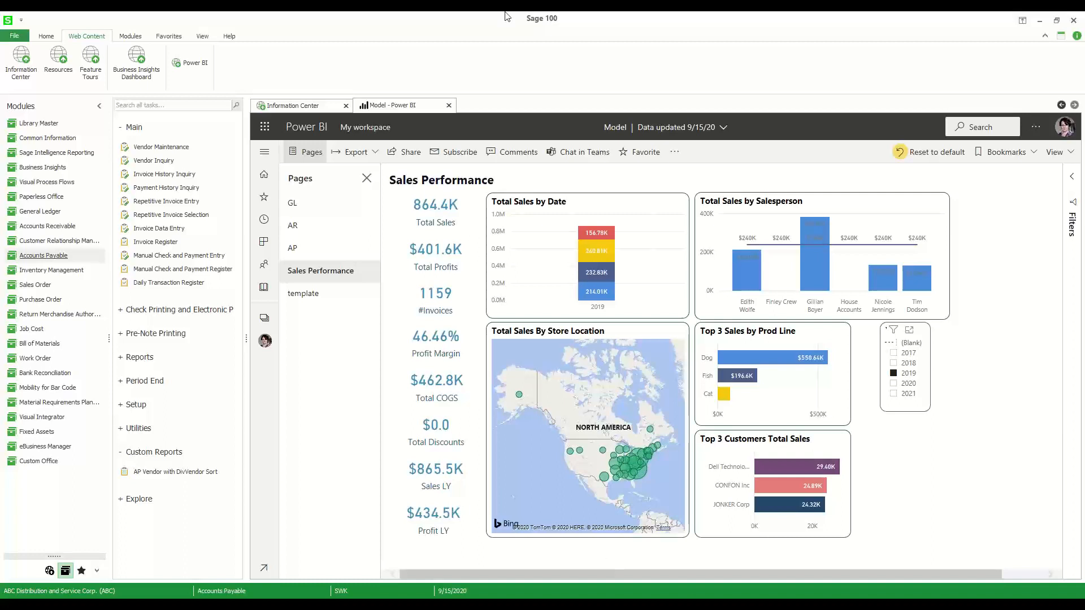
click(294, 249)
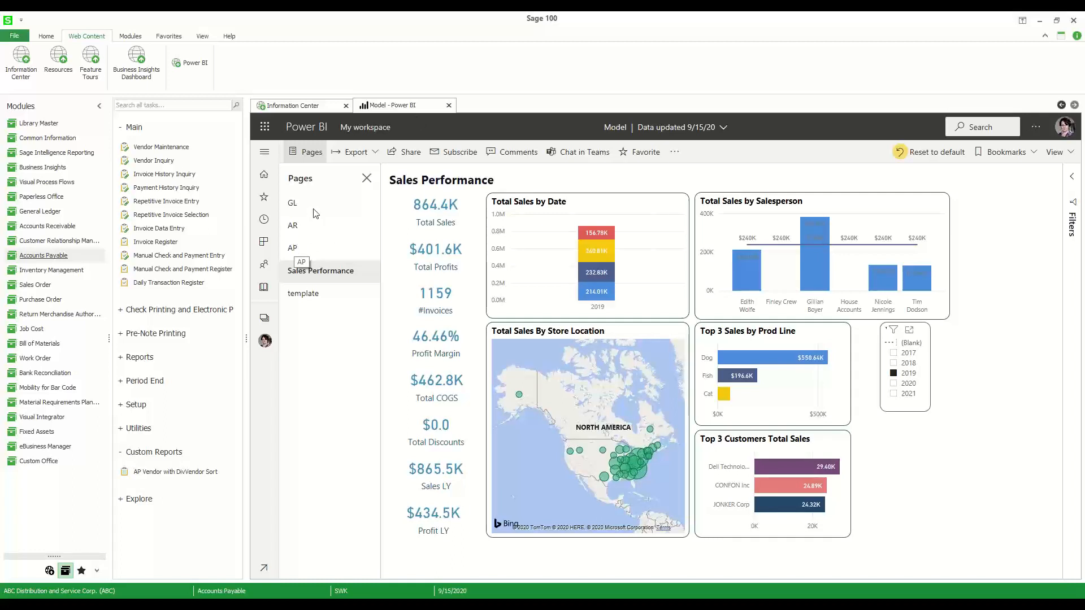